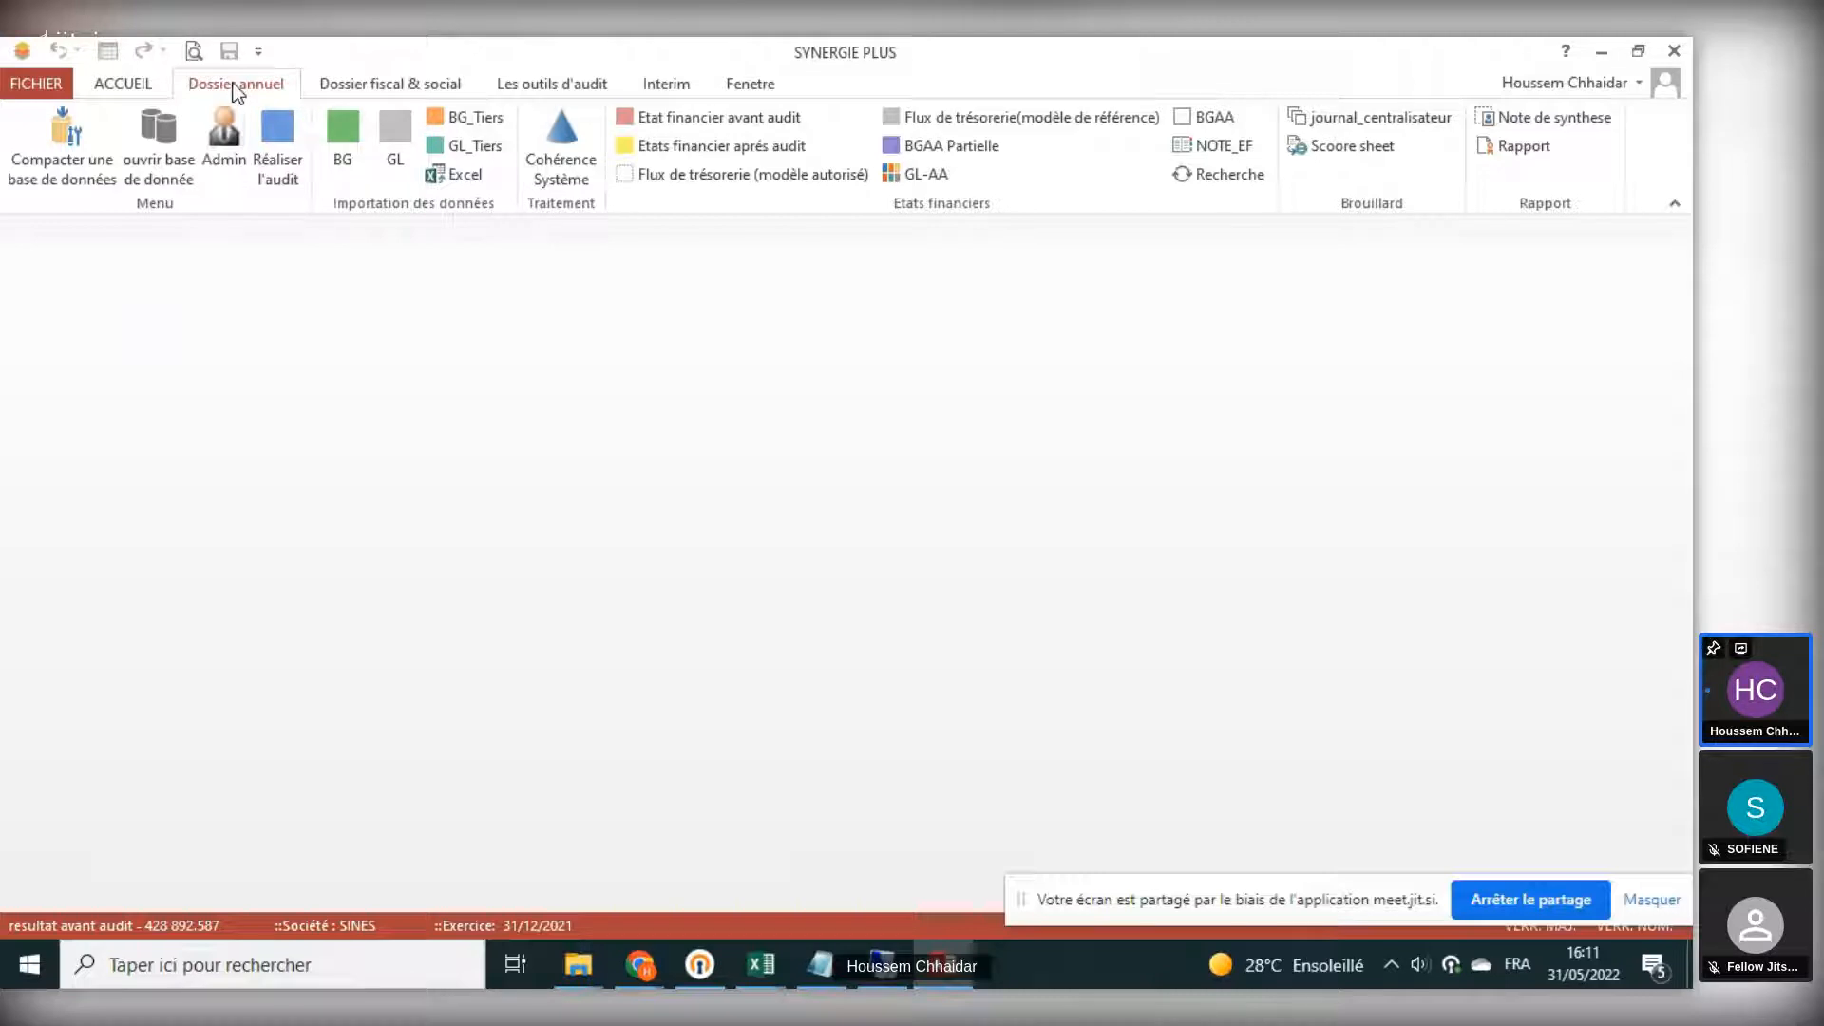
- Browse the ribbon tabs and the client folder selection dialog without changing anything
click(361, 86)
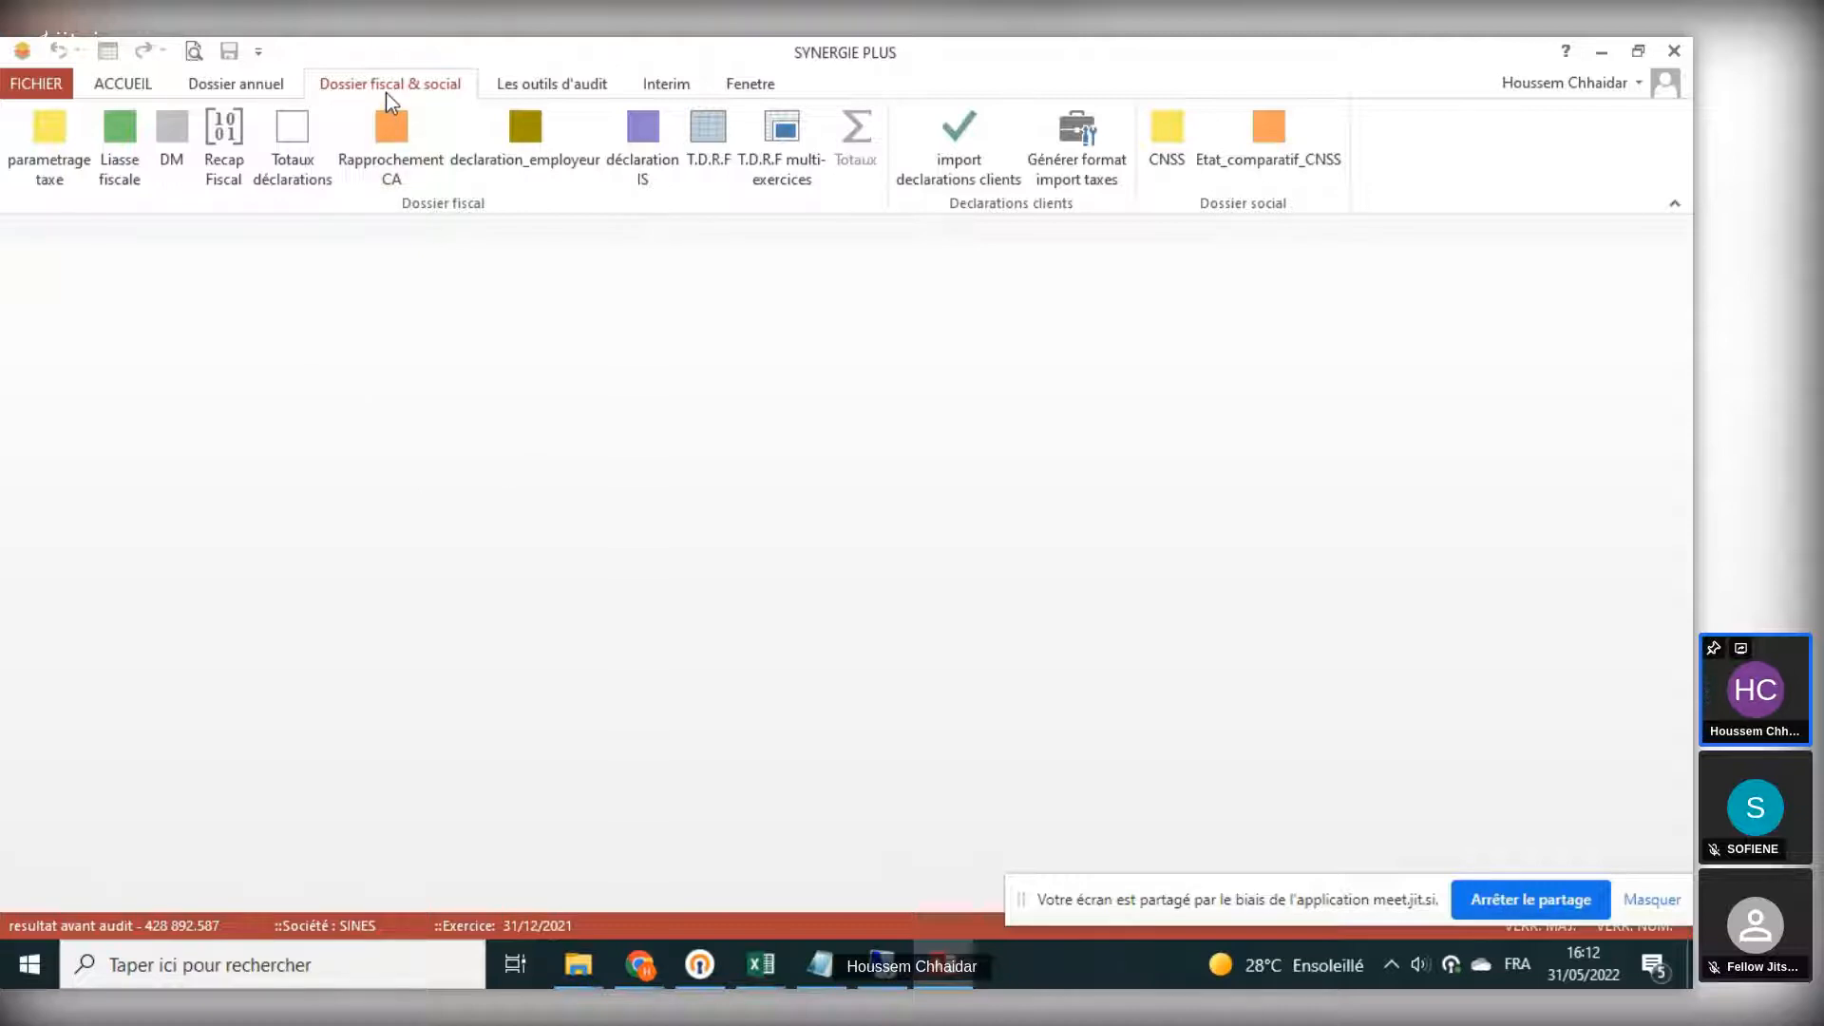
click(532, 92)
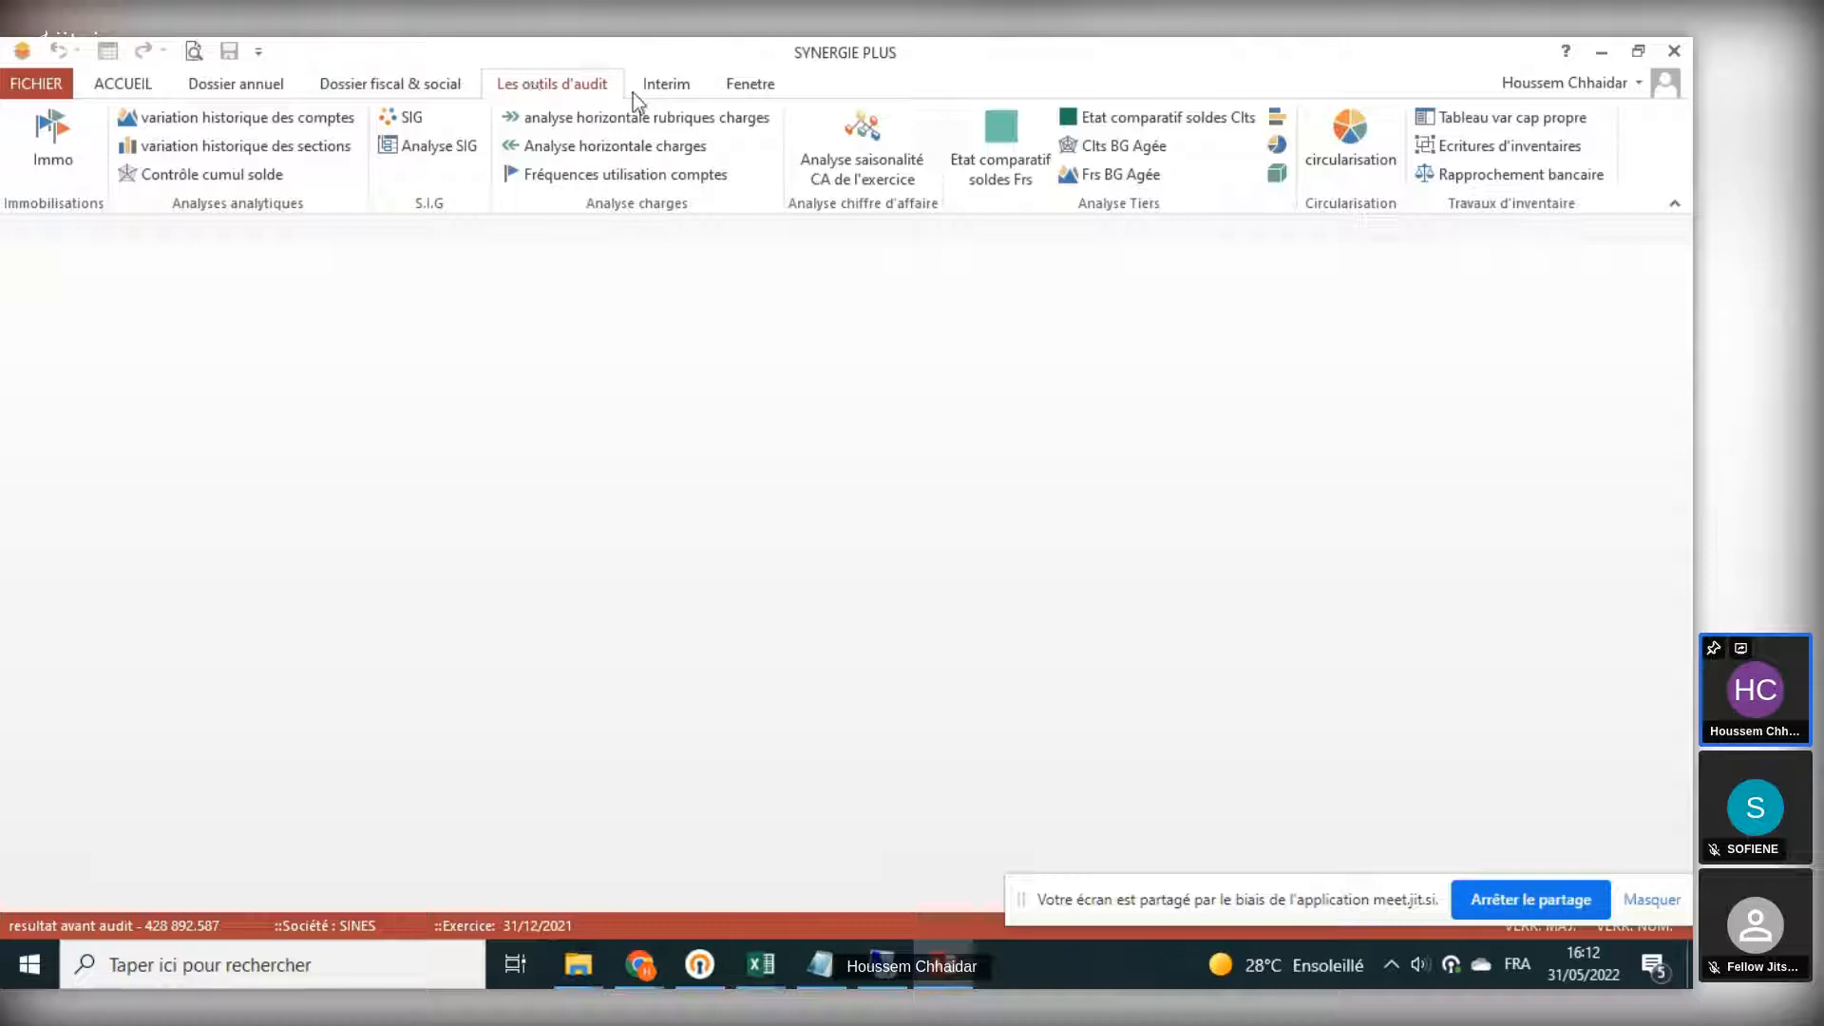
click(669, 87)
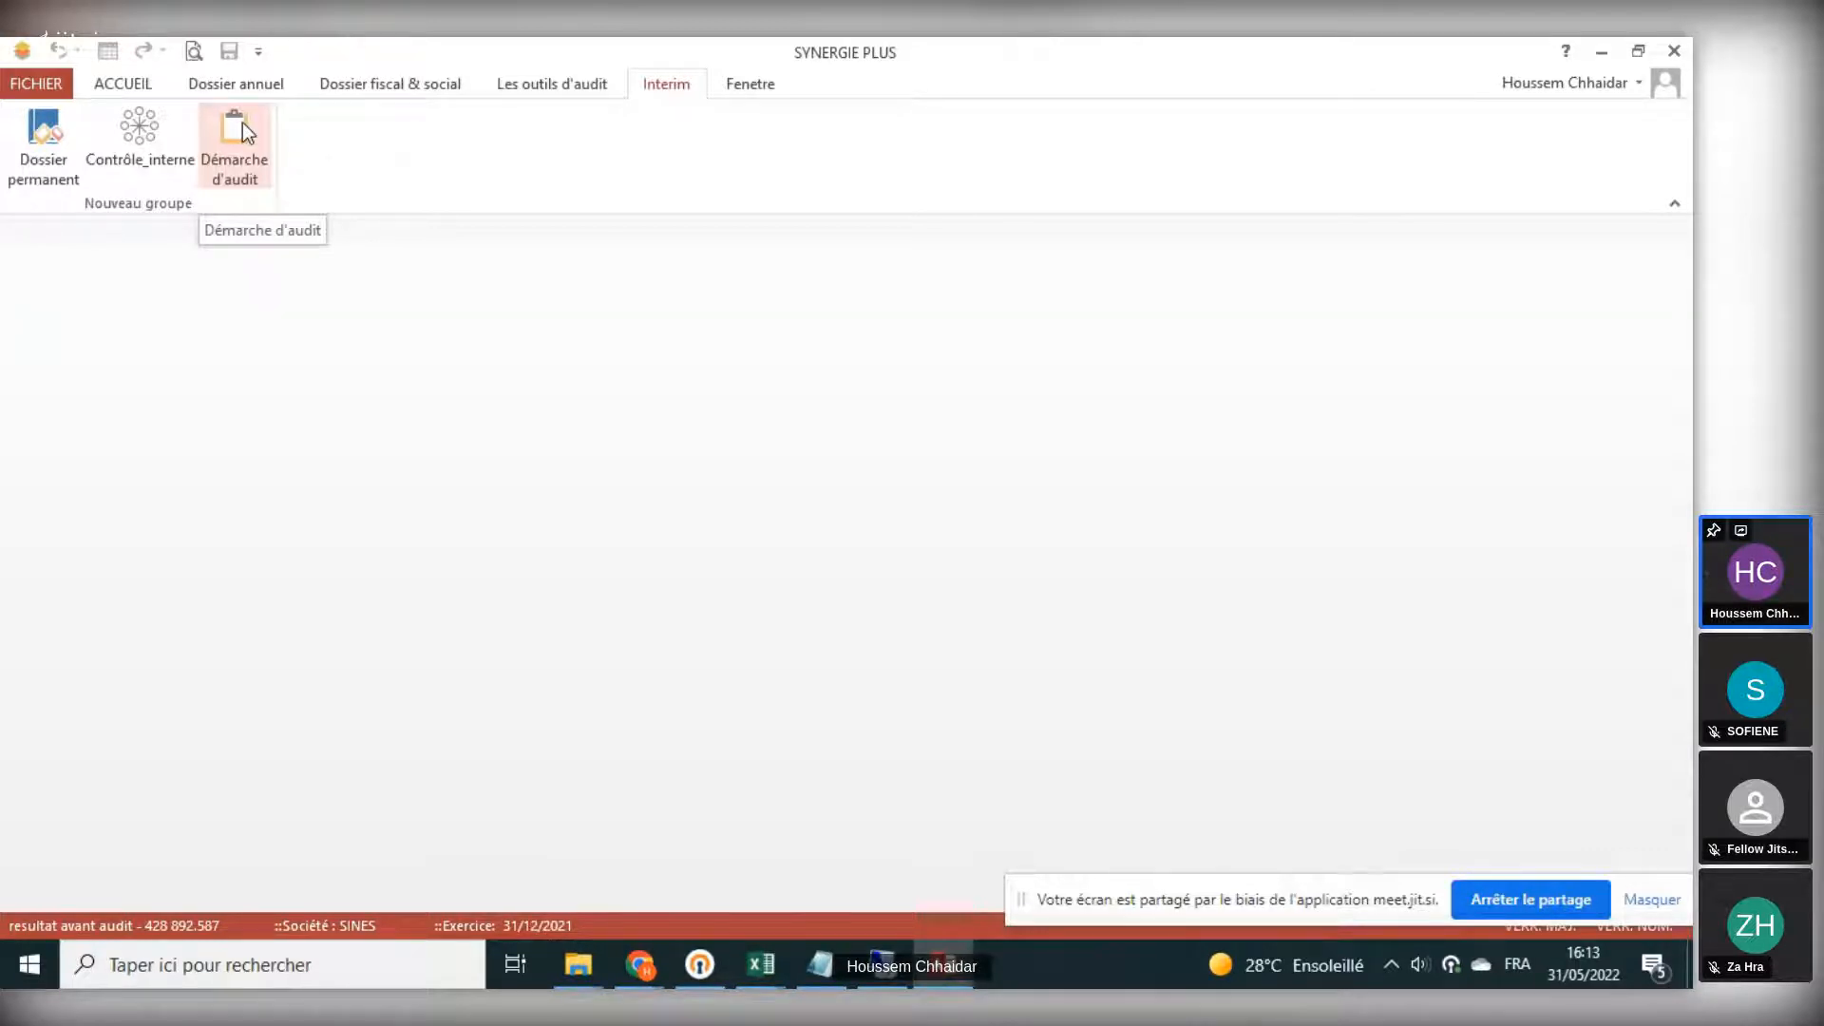
click(767, 93)
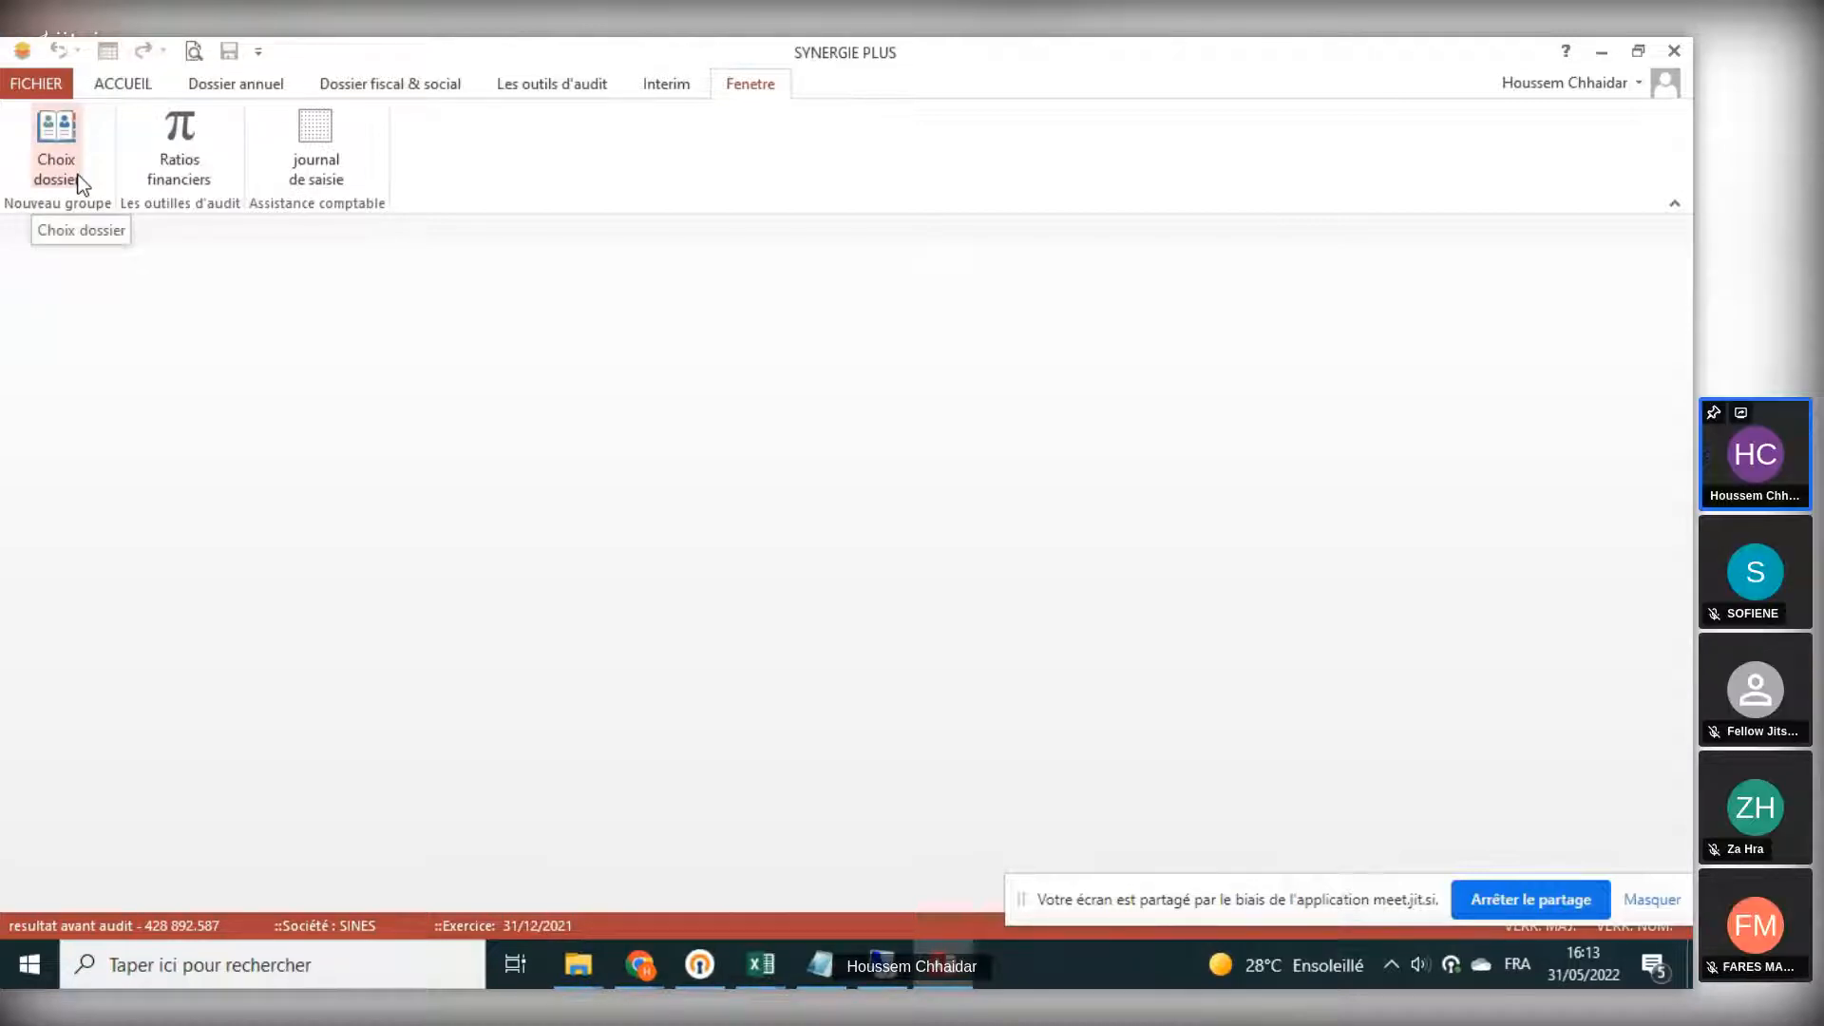
click(57, 143)
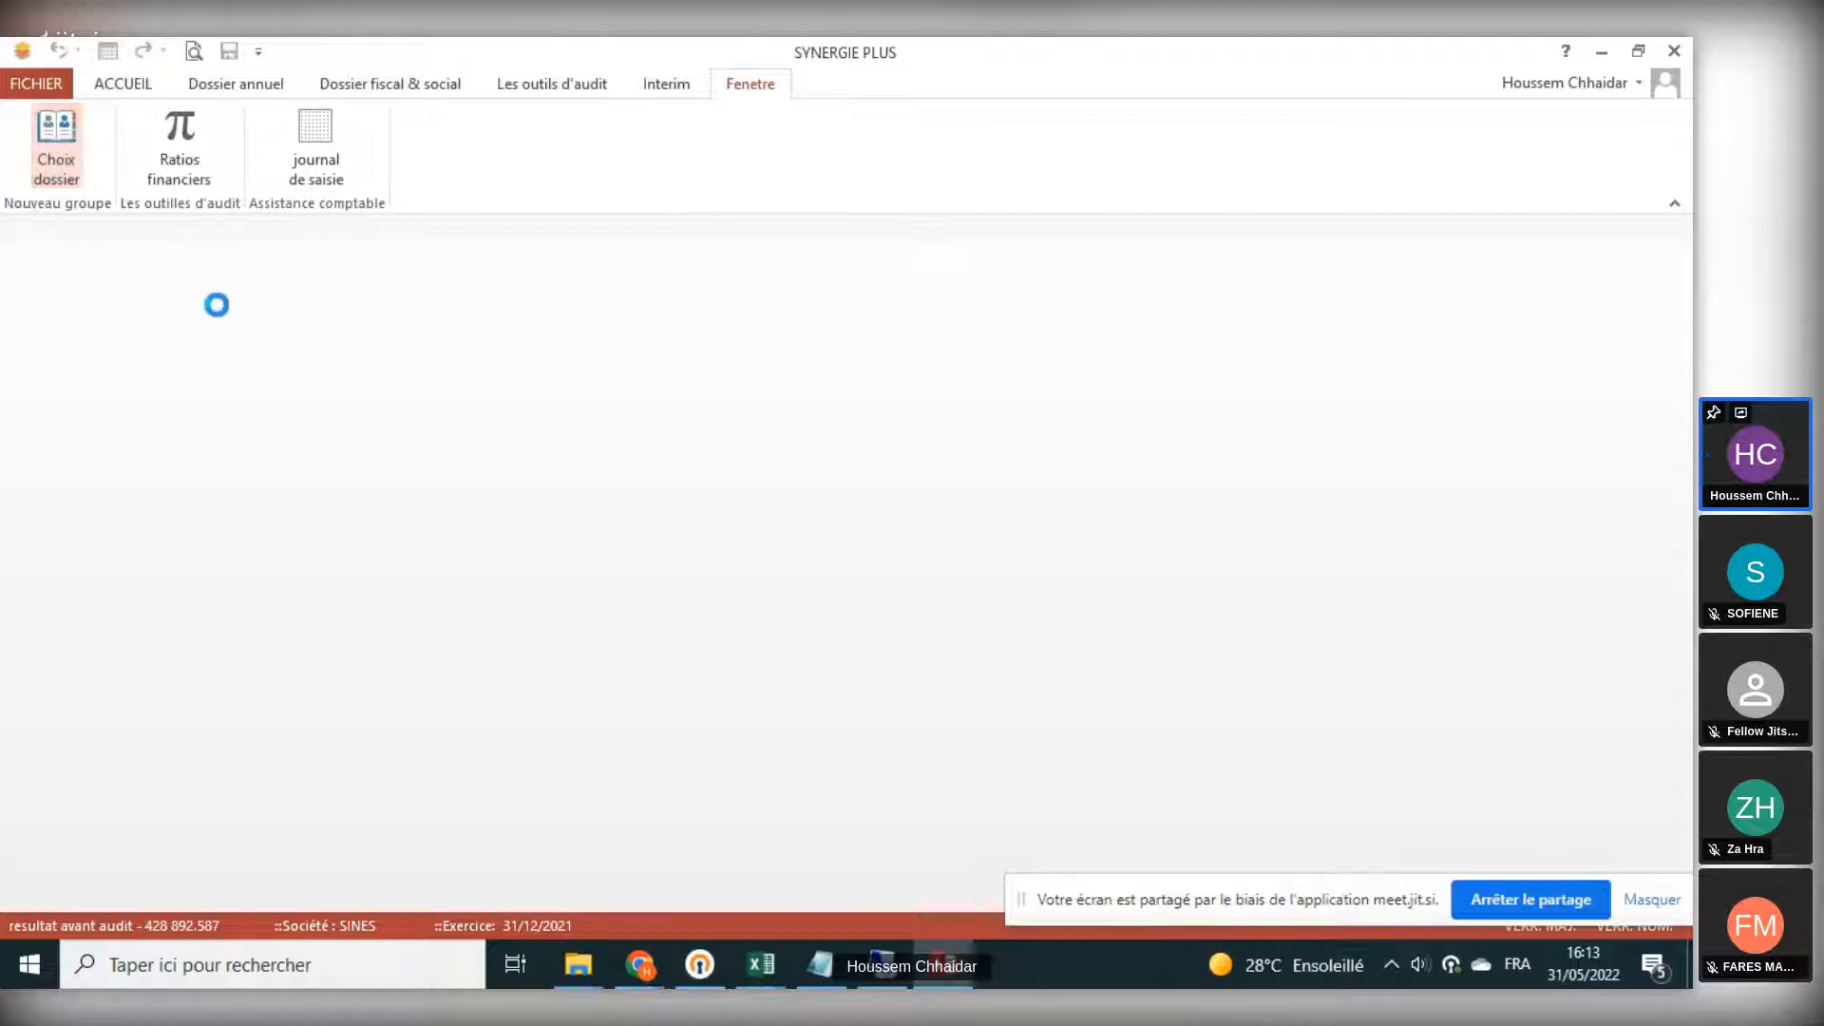
click(1015, 587)
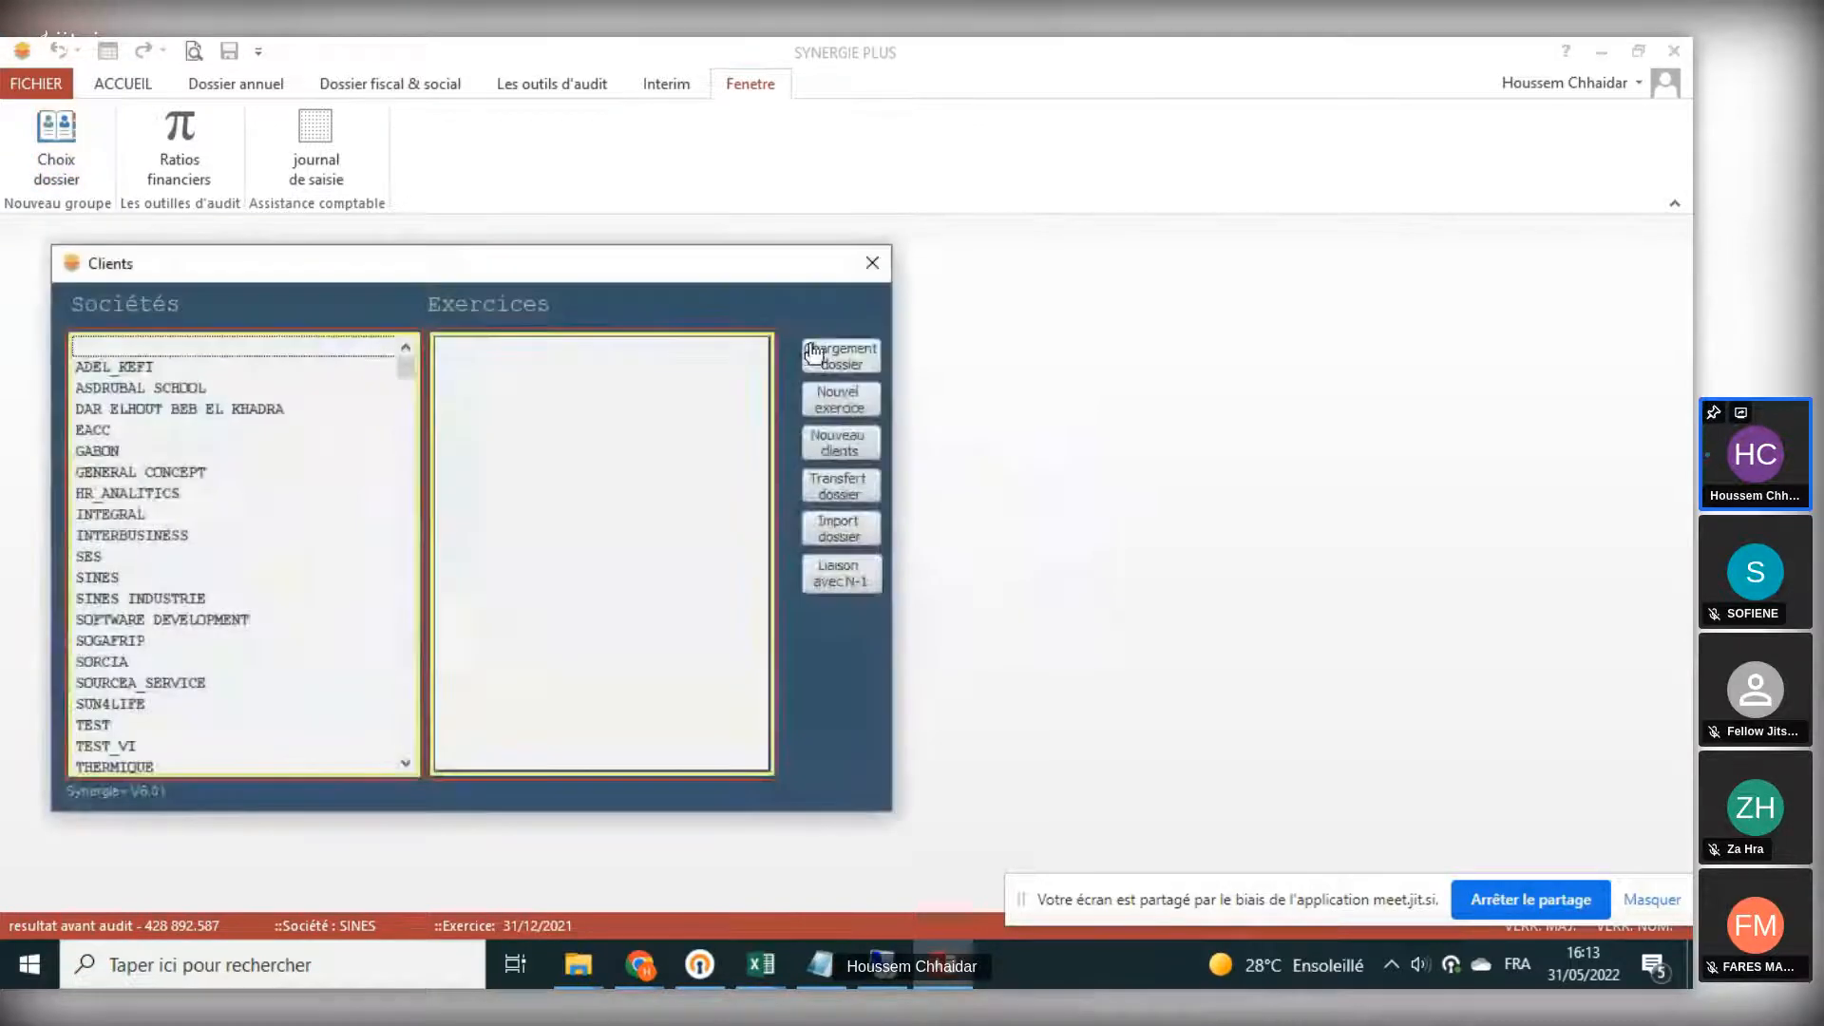
click(870, 266)
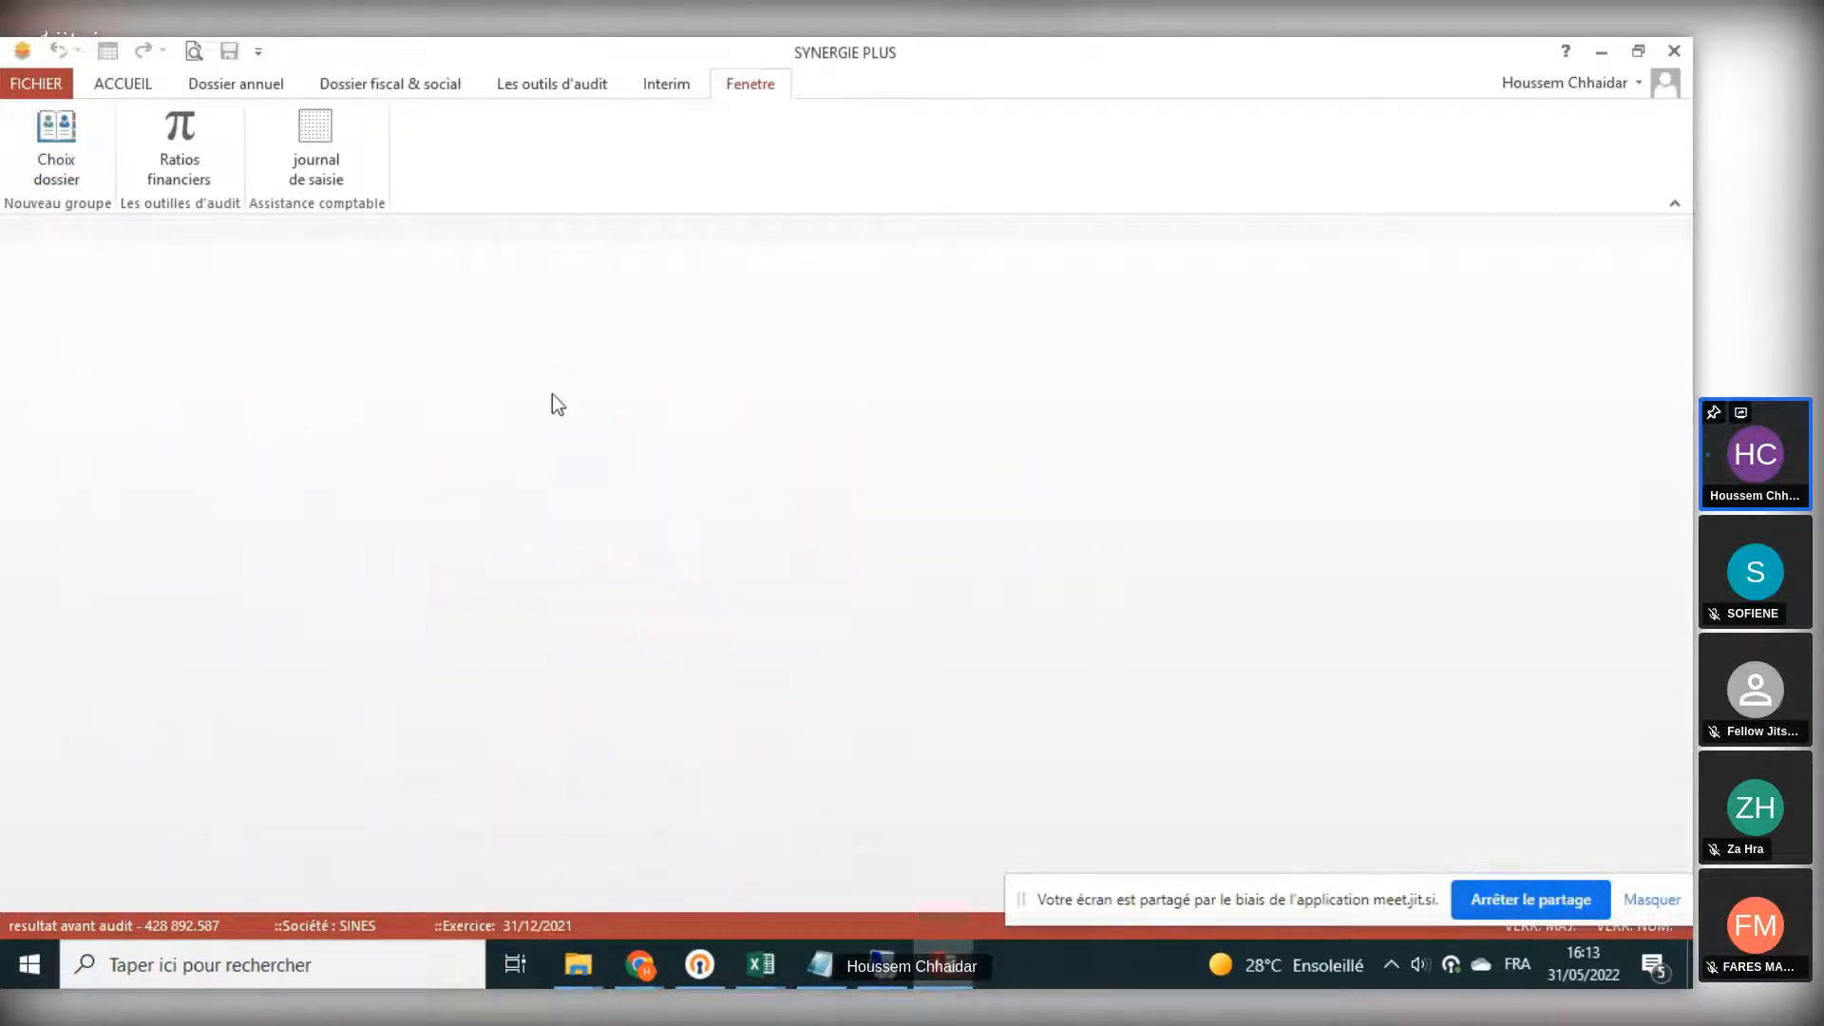
- Open the financial ratios analysis, review the revenue evolution, and close it
click(179, 169)
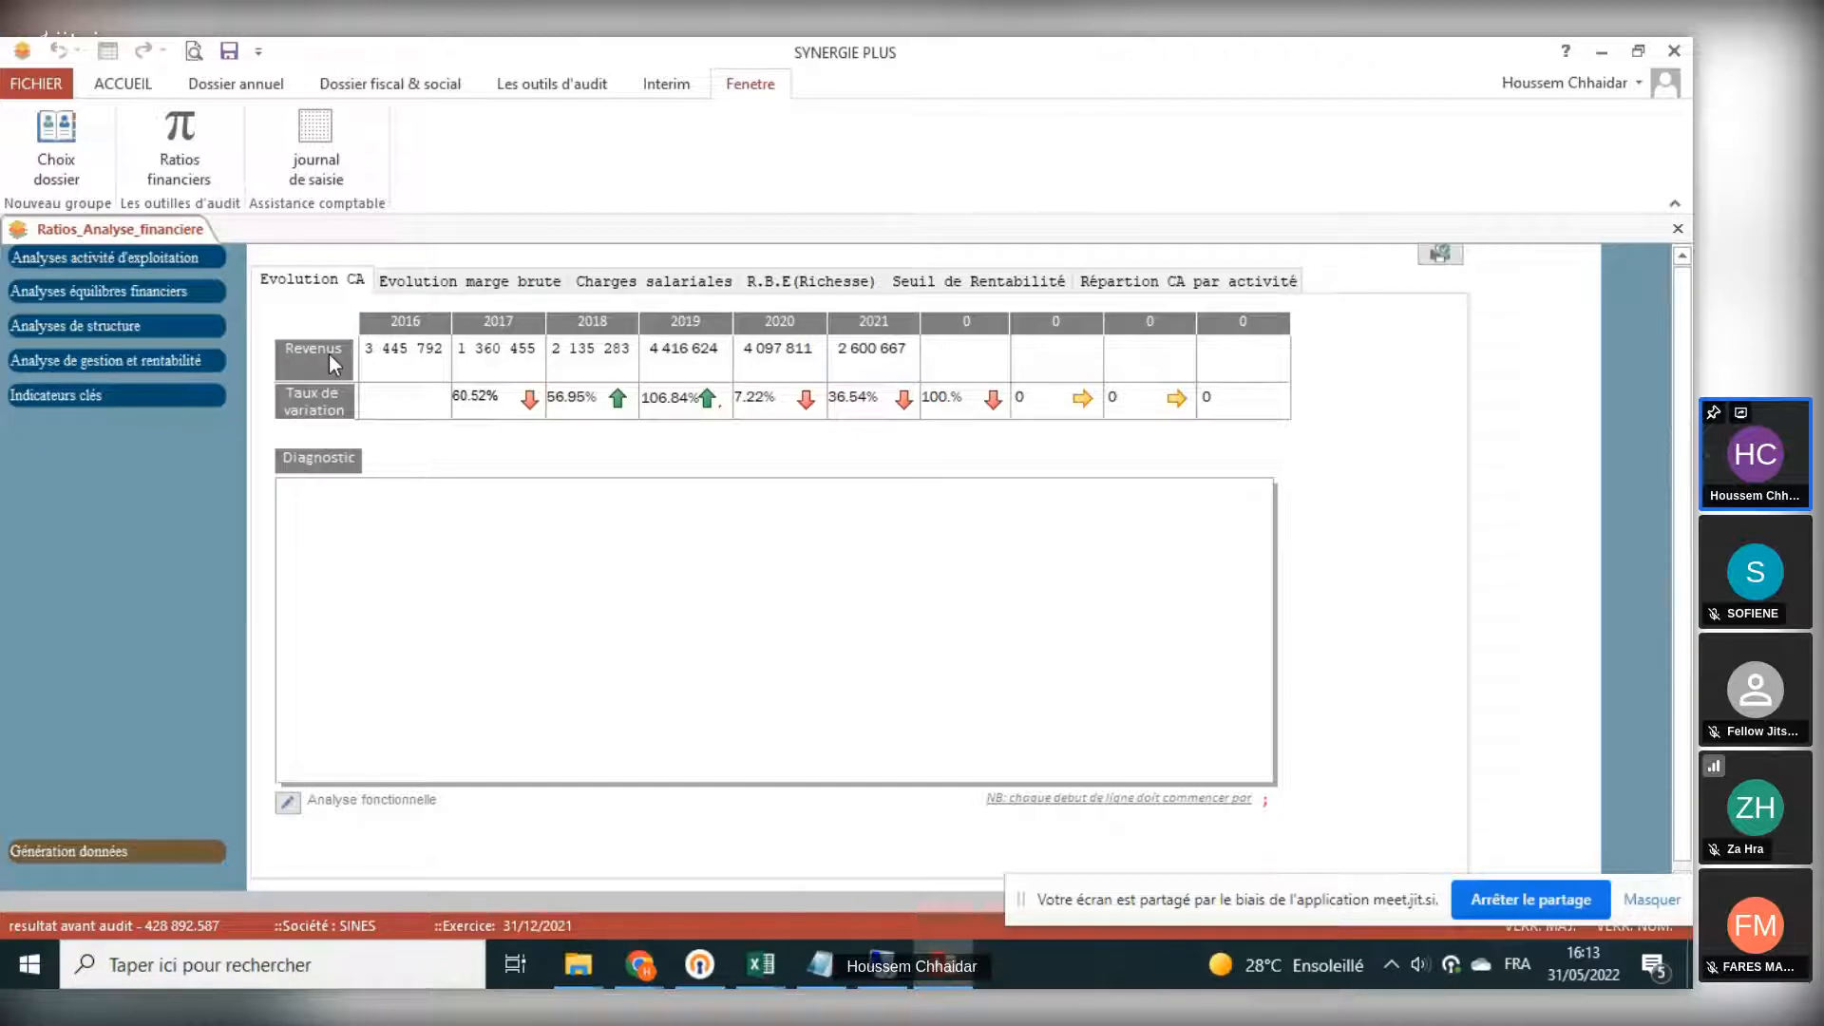
click(1677, 229)
click(262, 78)
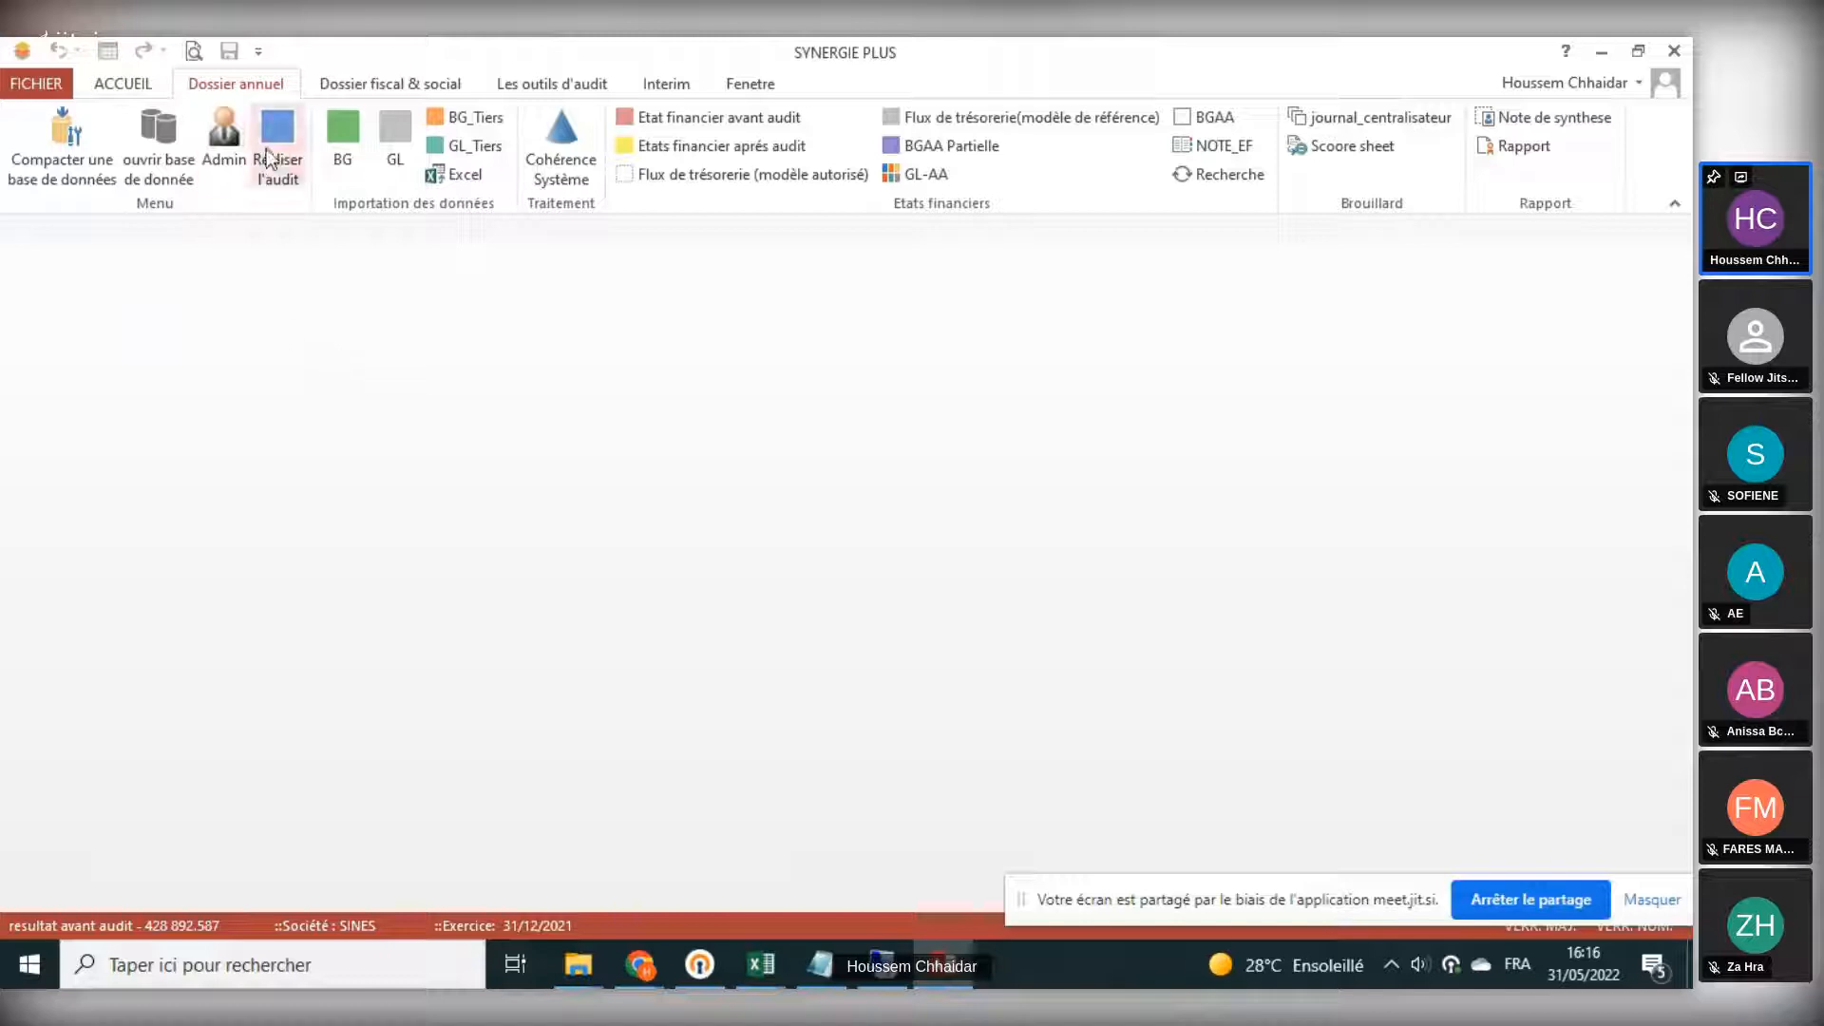
- Open the general trial balance (BG) for the 31/12/2021 fiscal year
click(340, 173)
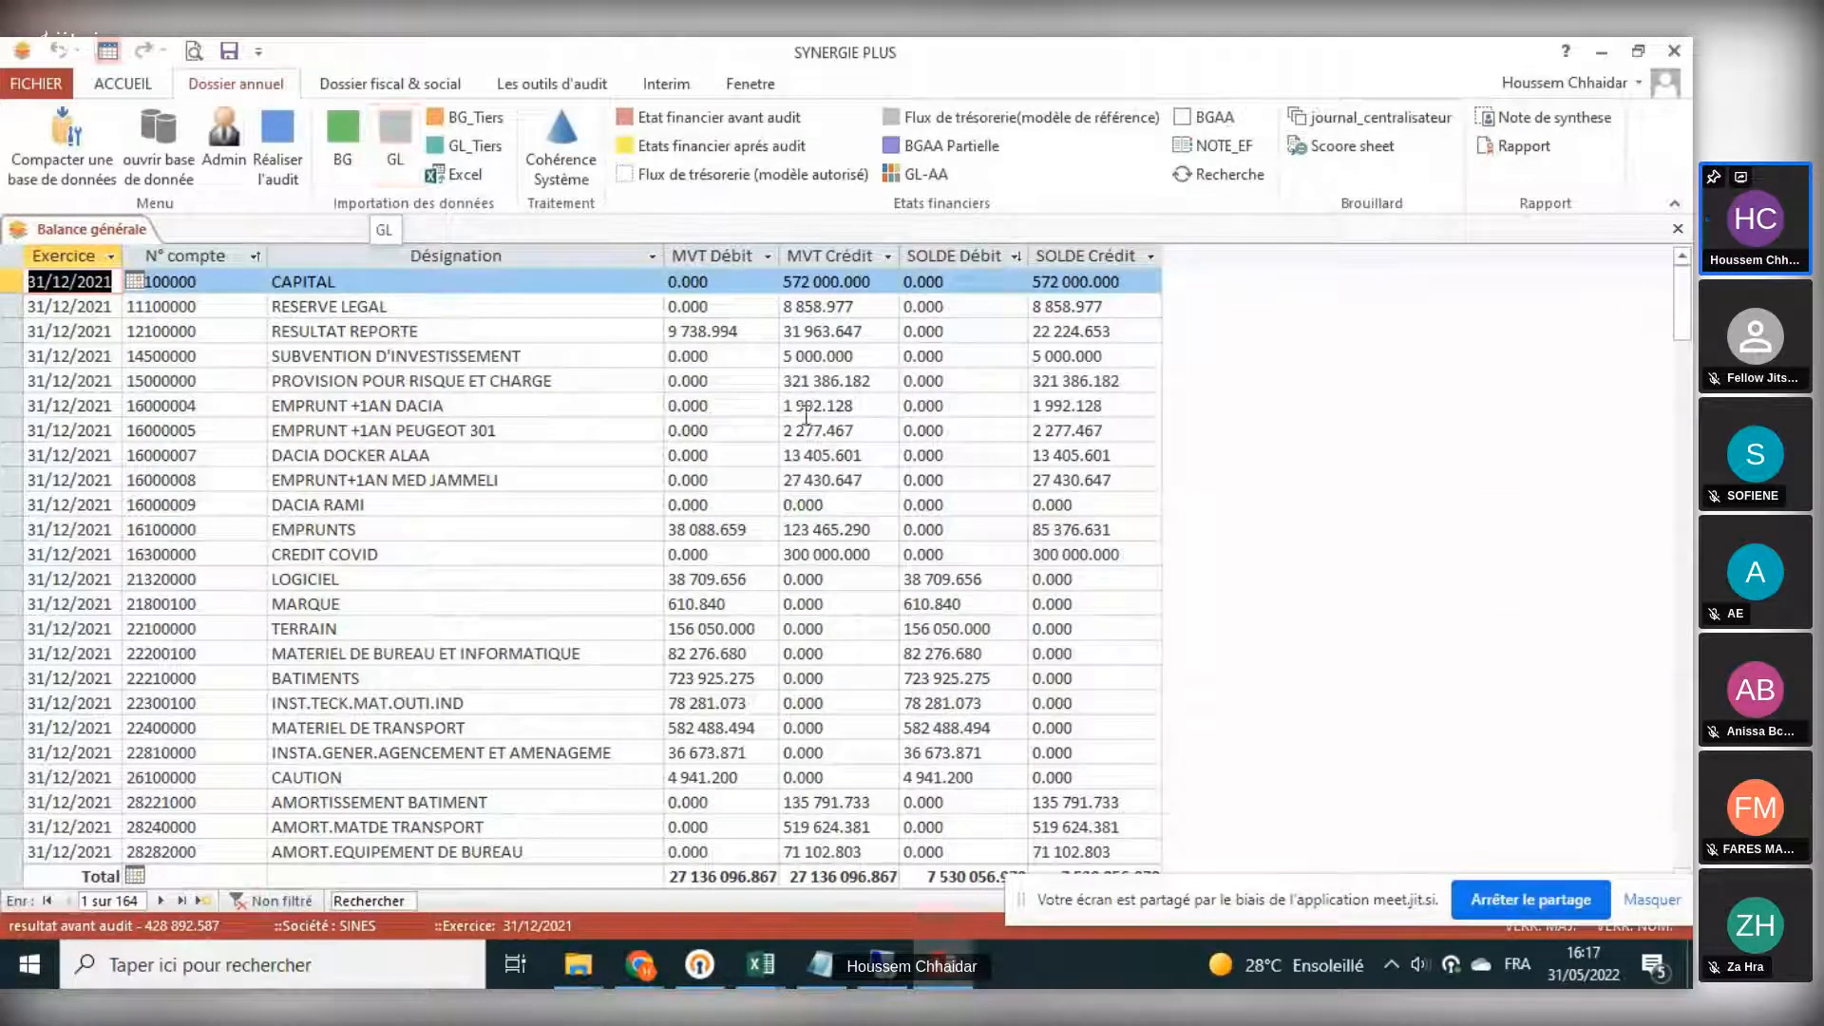
mouse_move(759, 982)
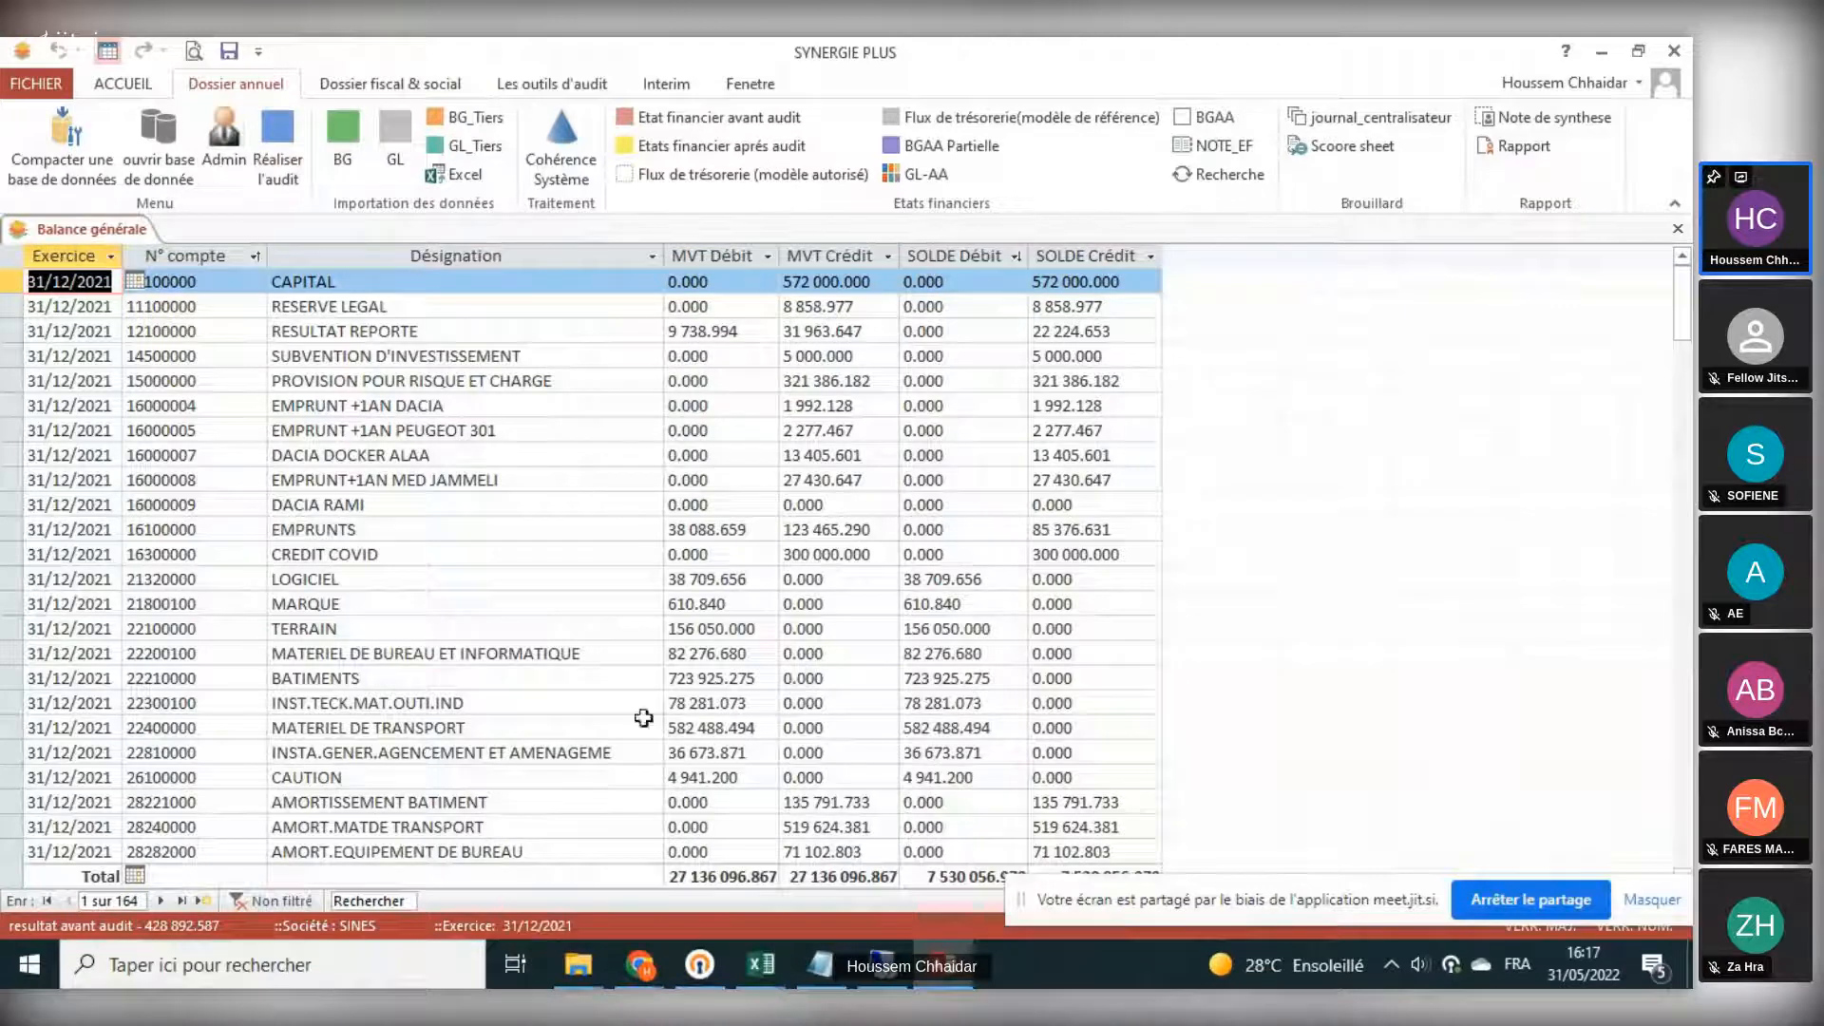
- Launch Excel 2013 from Windows search to get a blank workbook
click(310, 965)
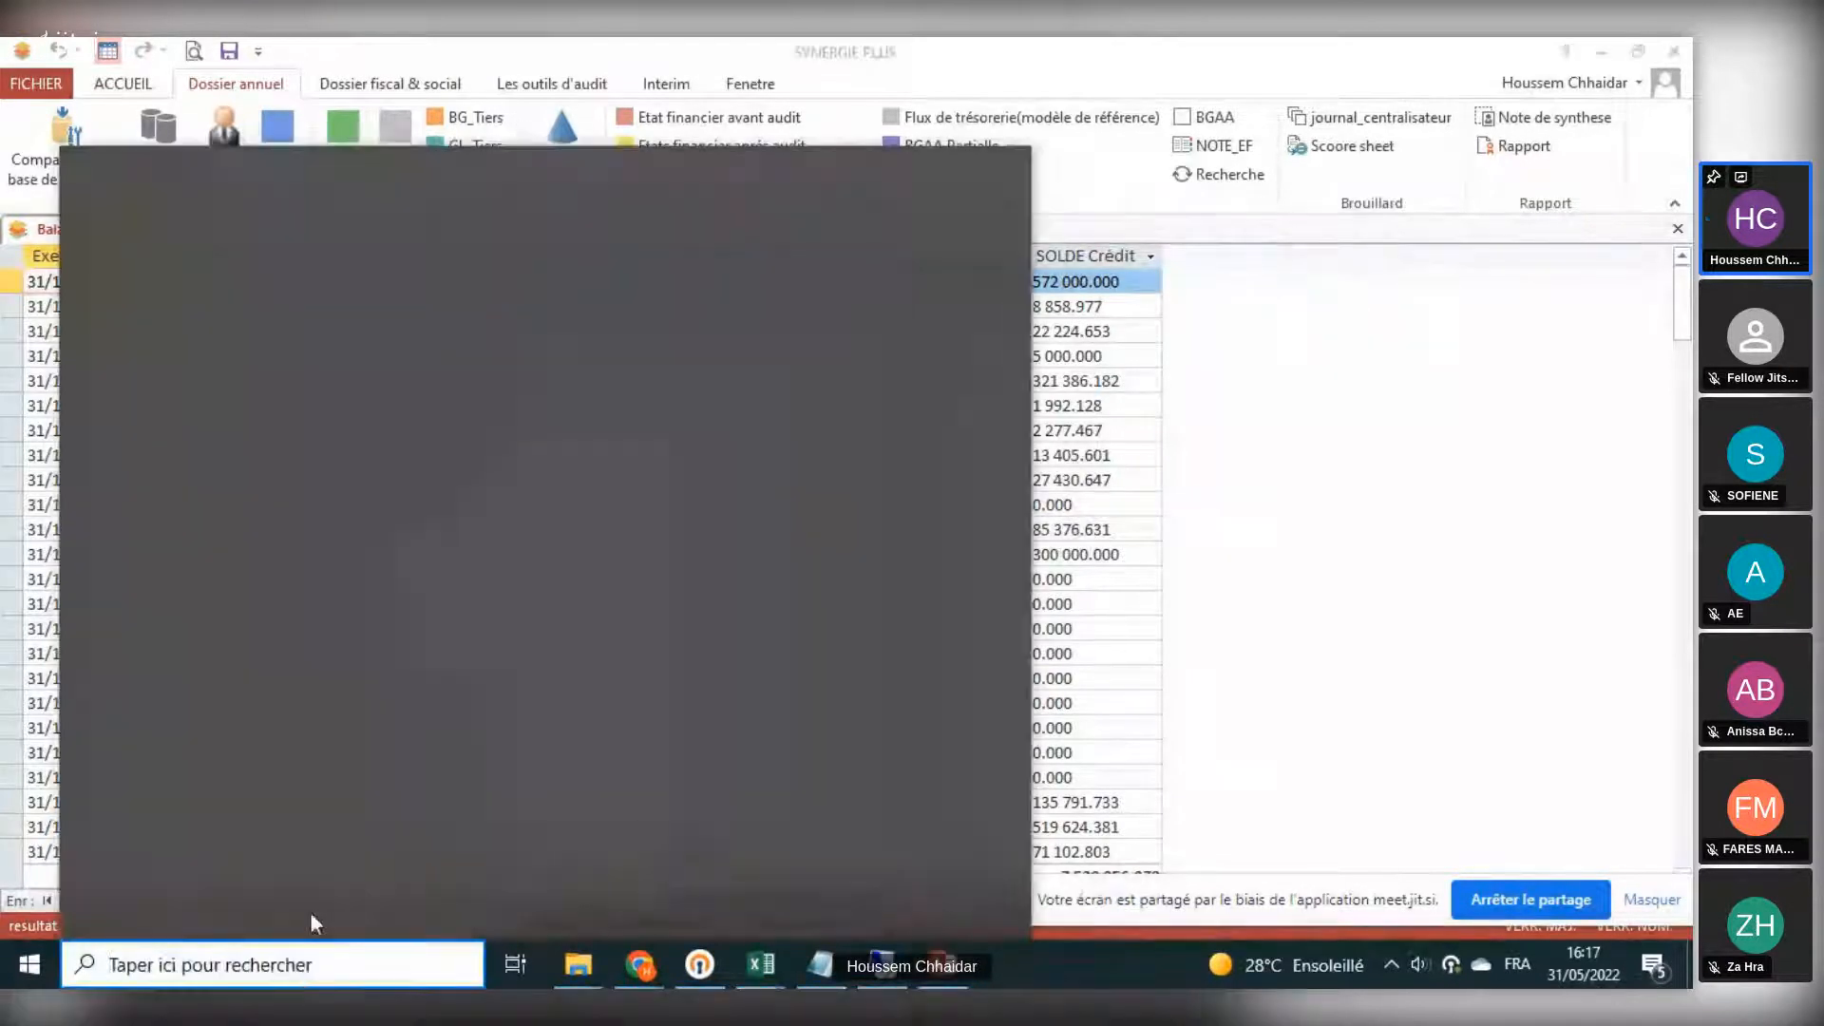
text(EXCEL)
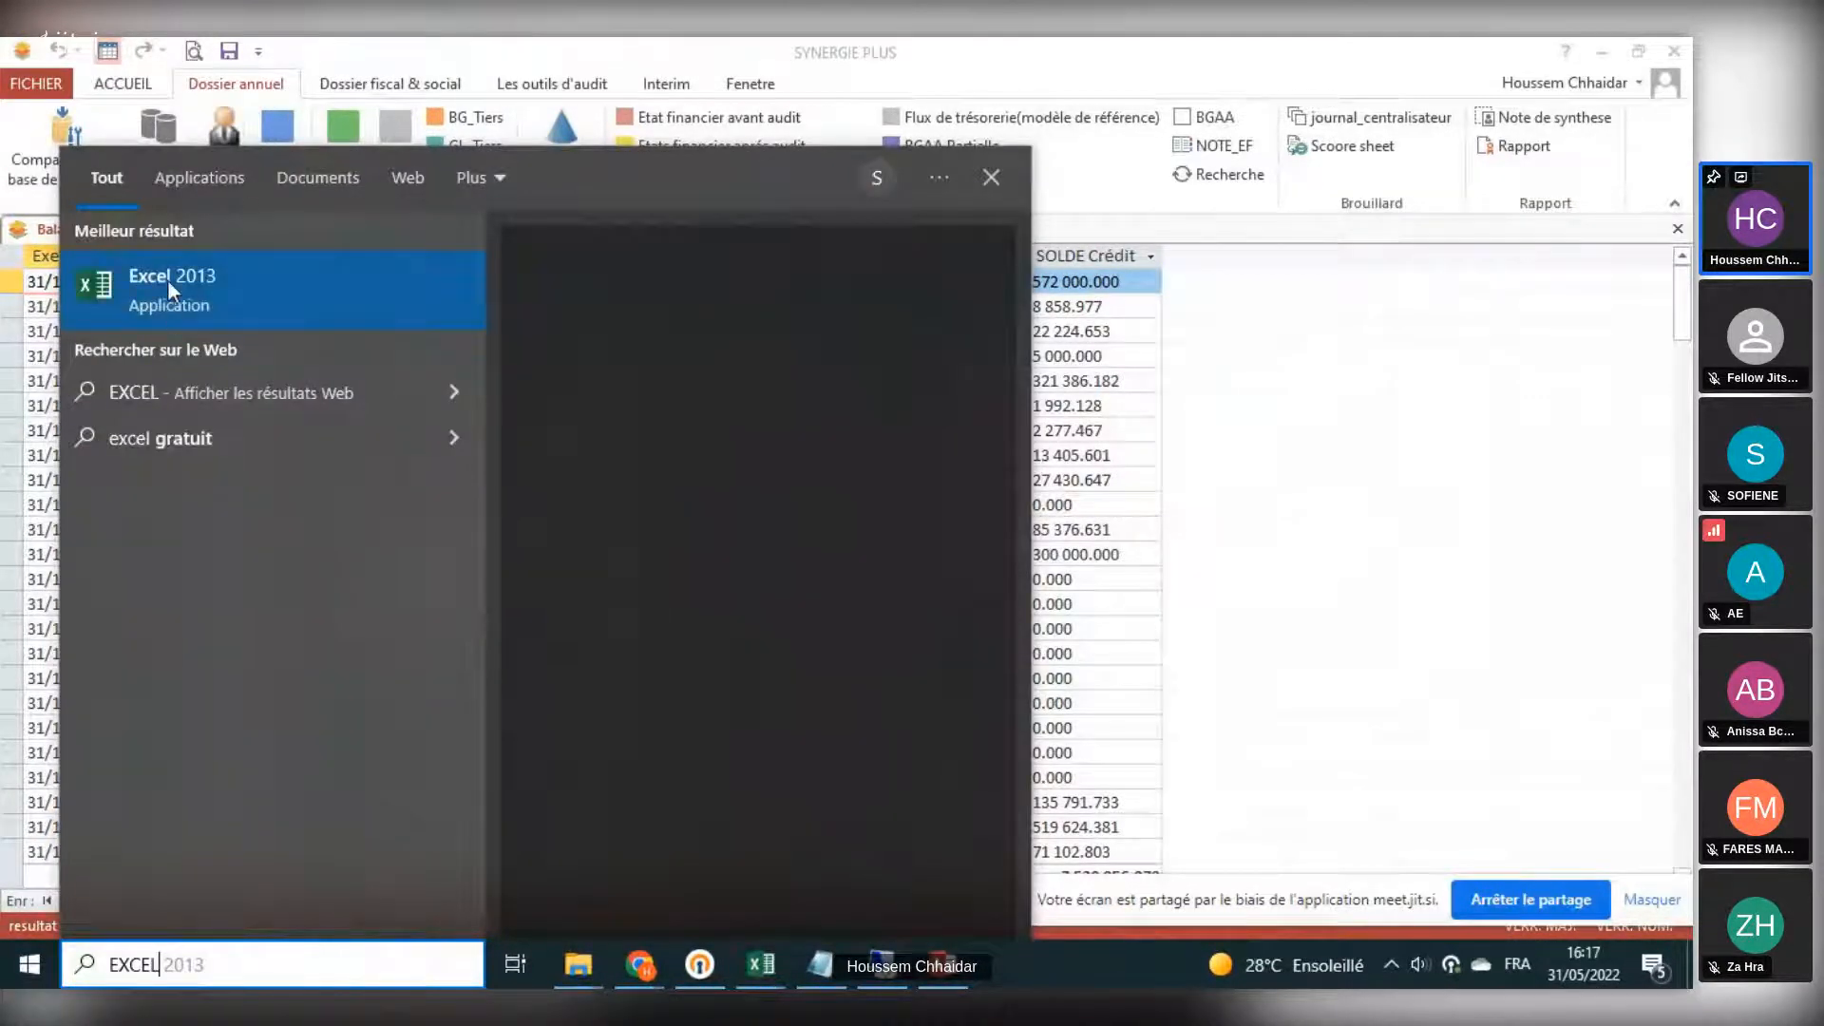
click(168, 282)
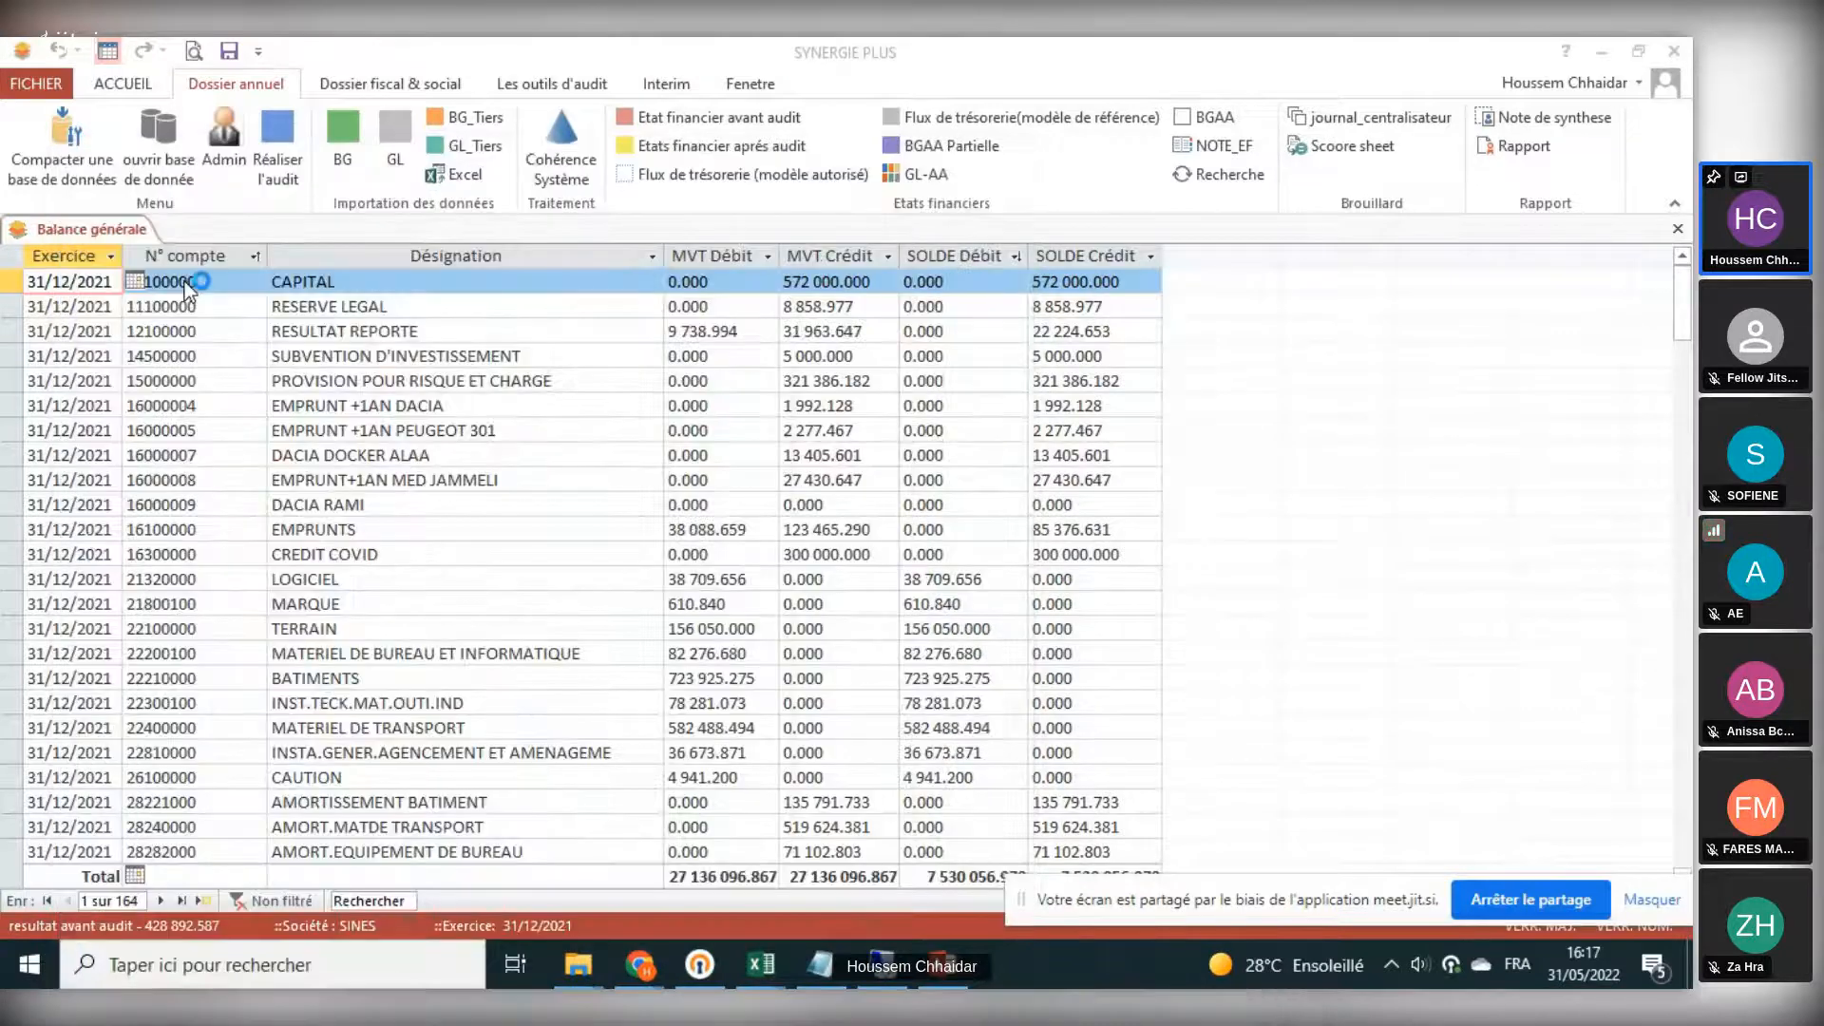
click(281, 458)
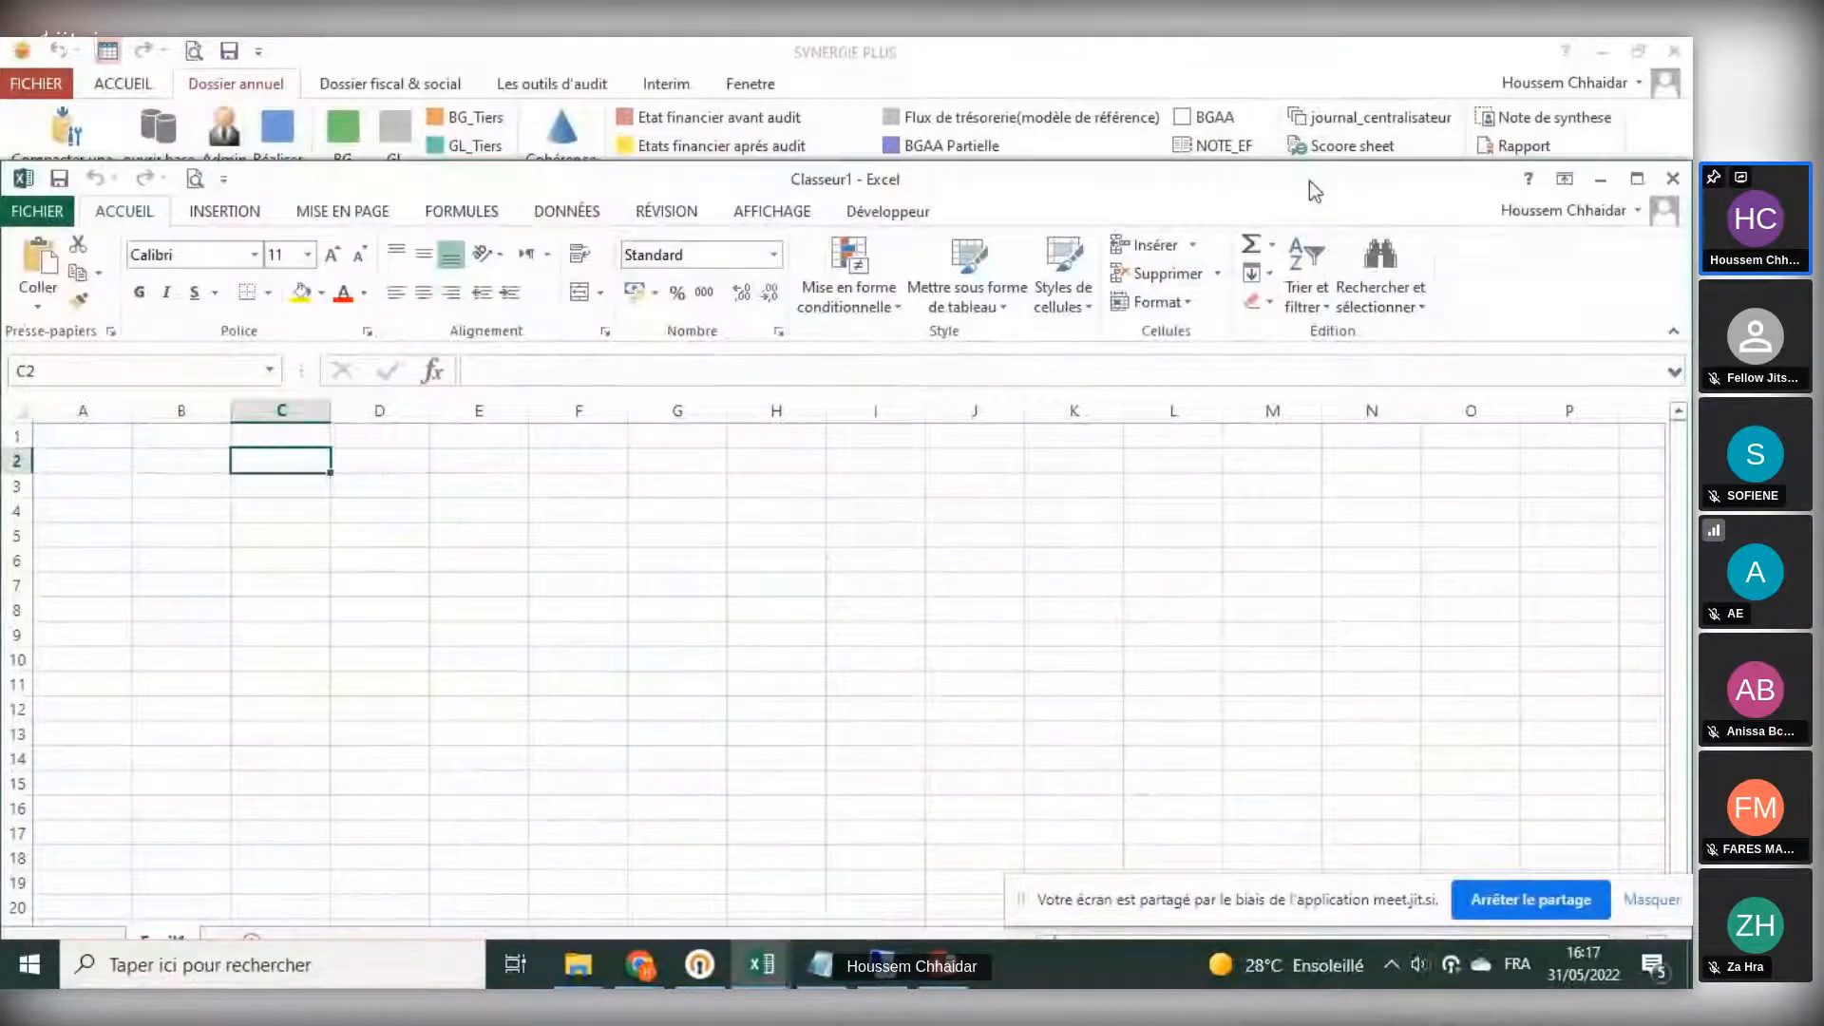
double_click(1309, 180)
- Copy all rows of the general trial balance and paste them into the workbook starting at cell A1
click(942, 965)
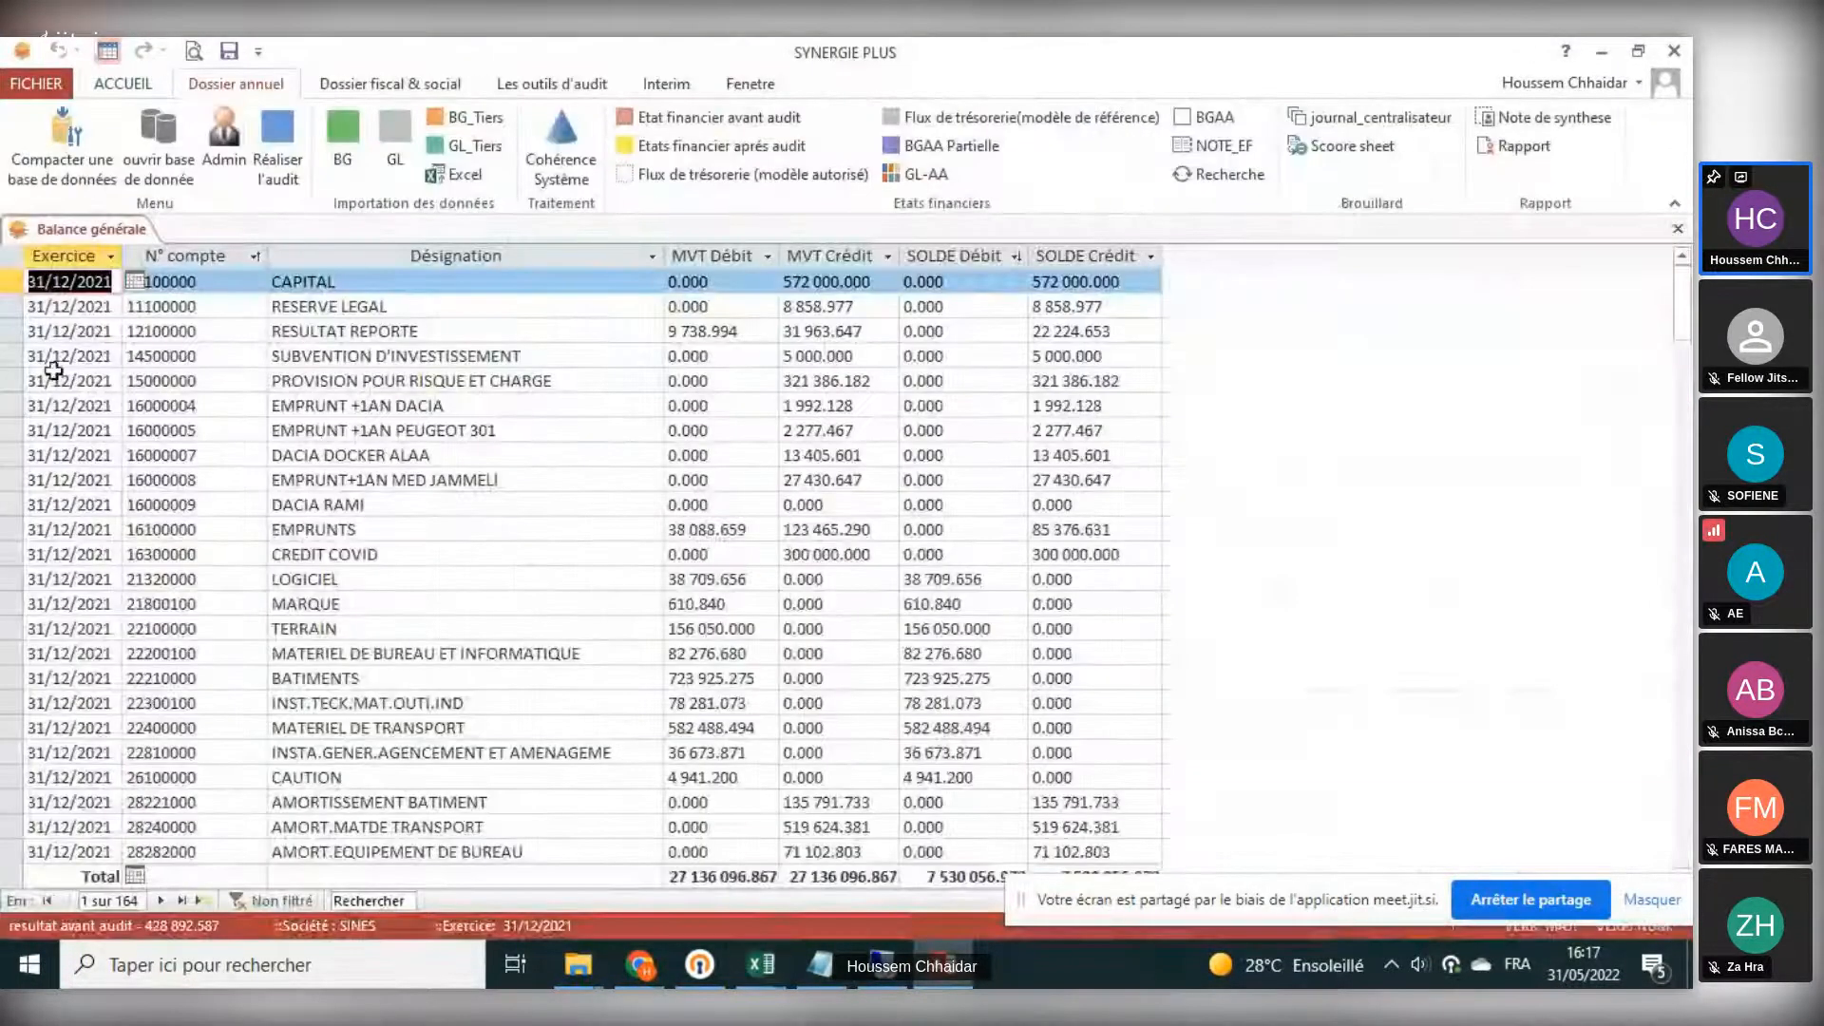
click(19, 260)
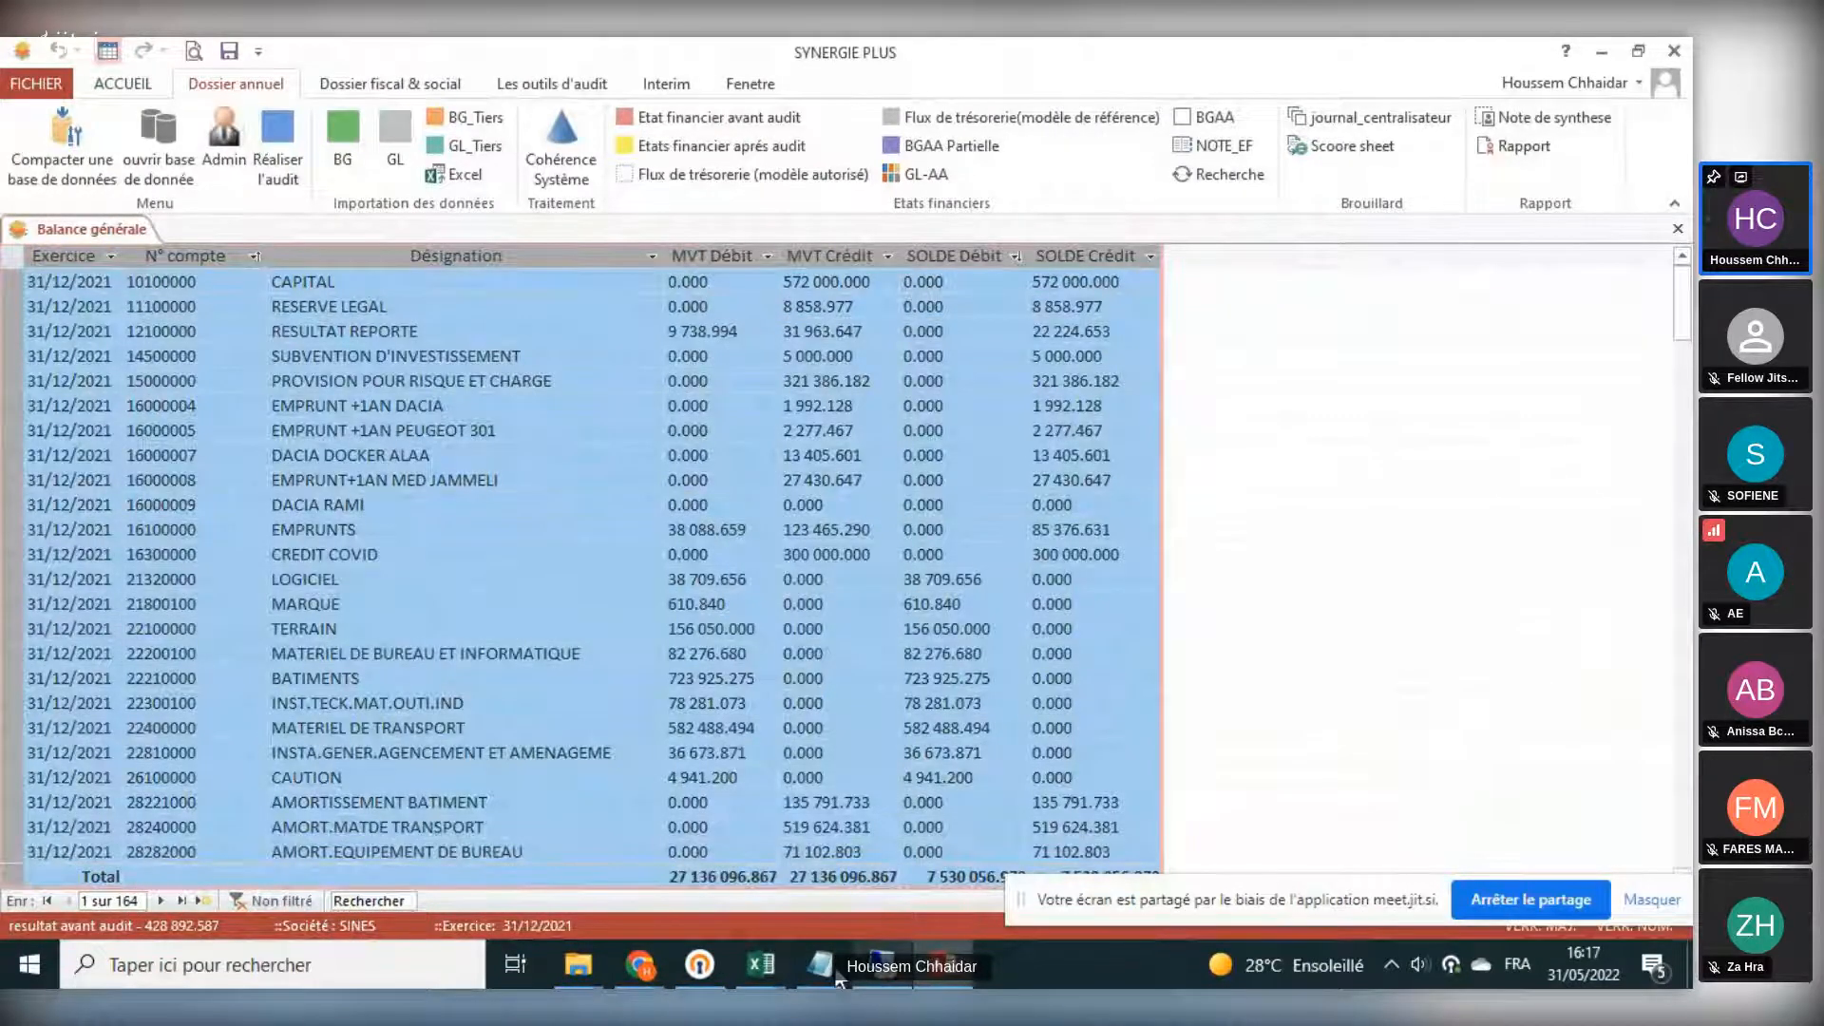
mouse_move(760, 965)
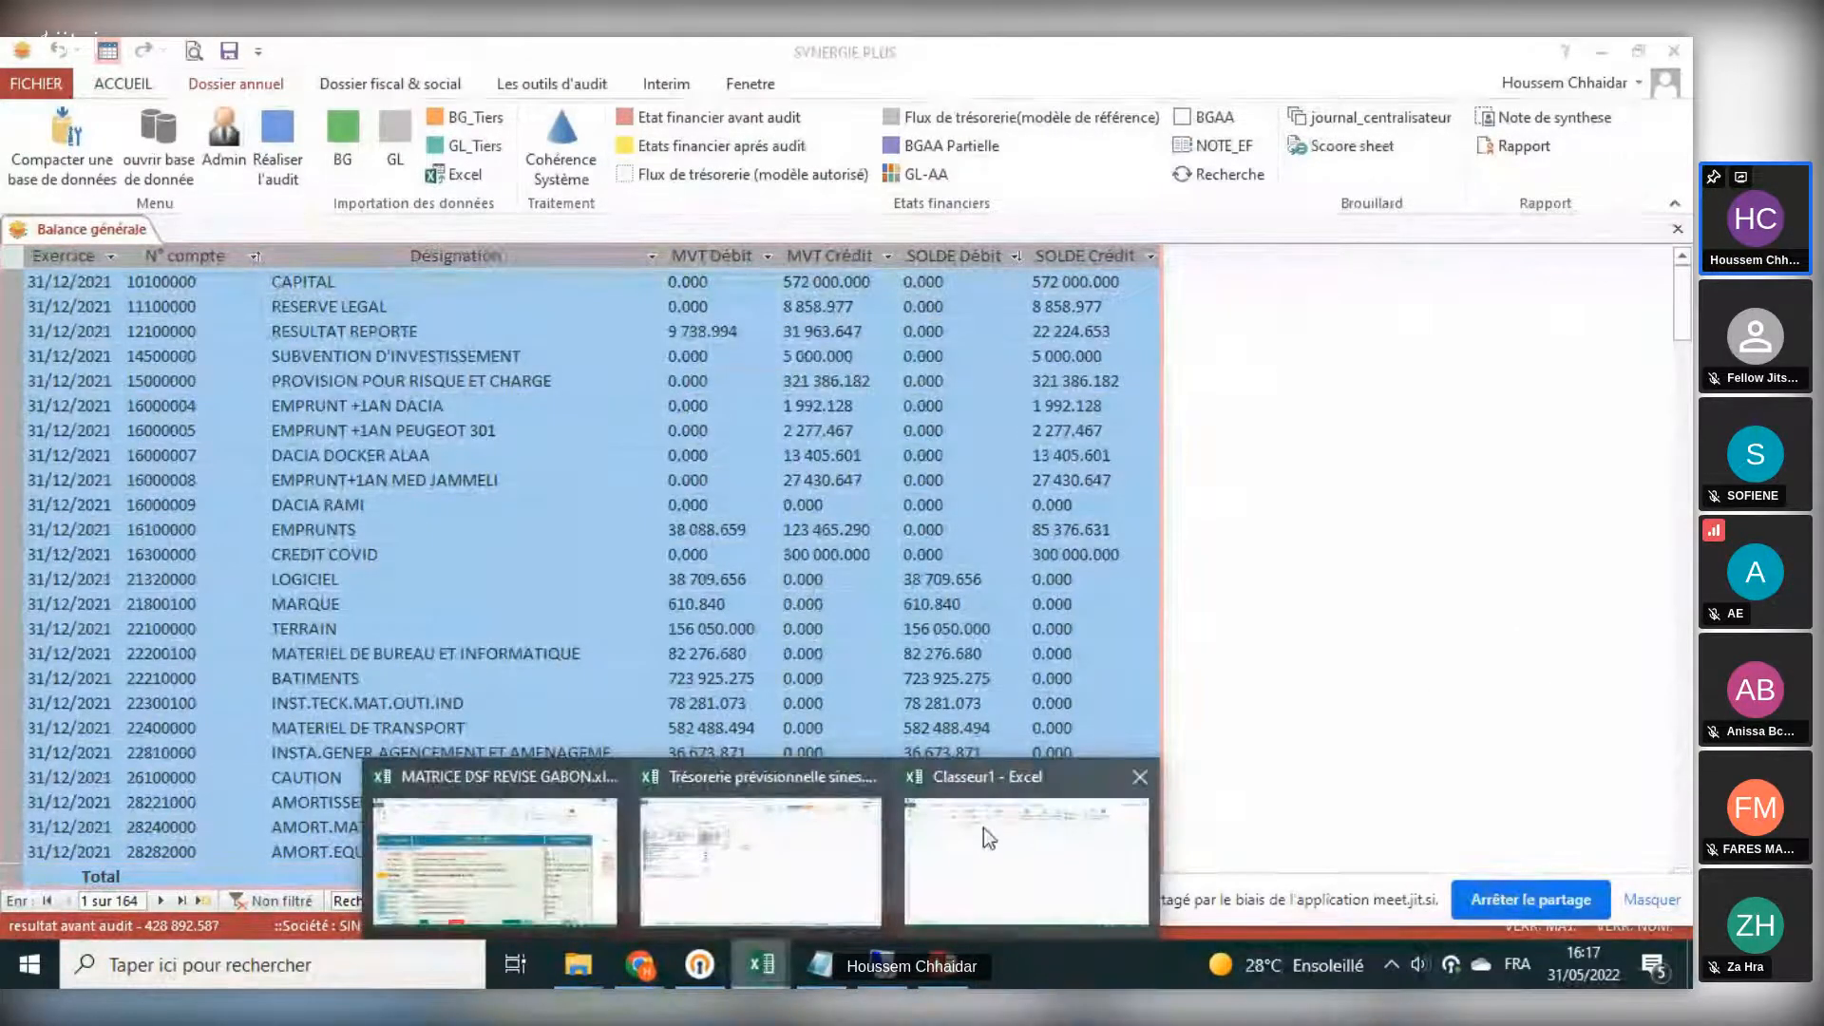
click(1010, 890)
click(69, 308)
key(ctrl+v)
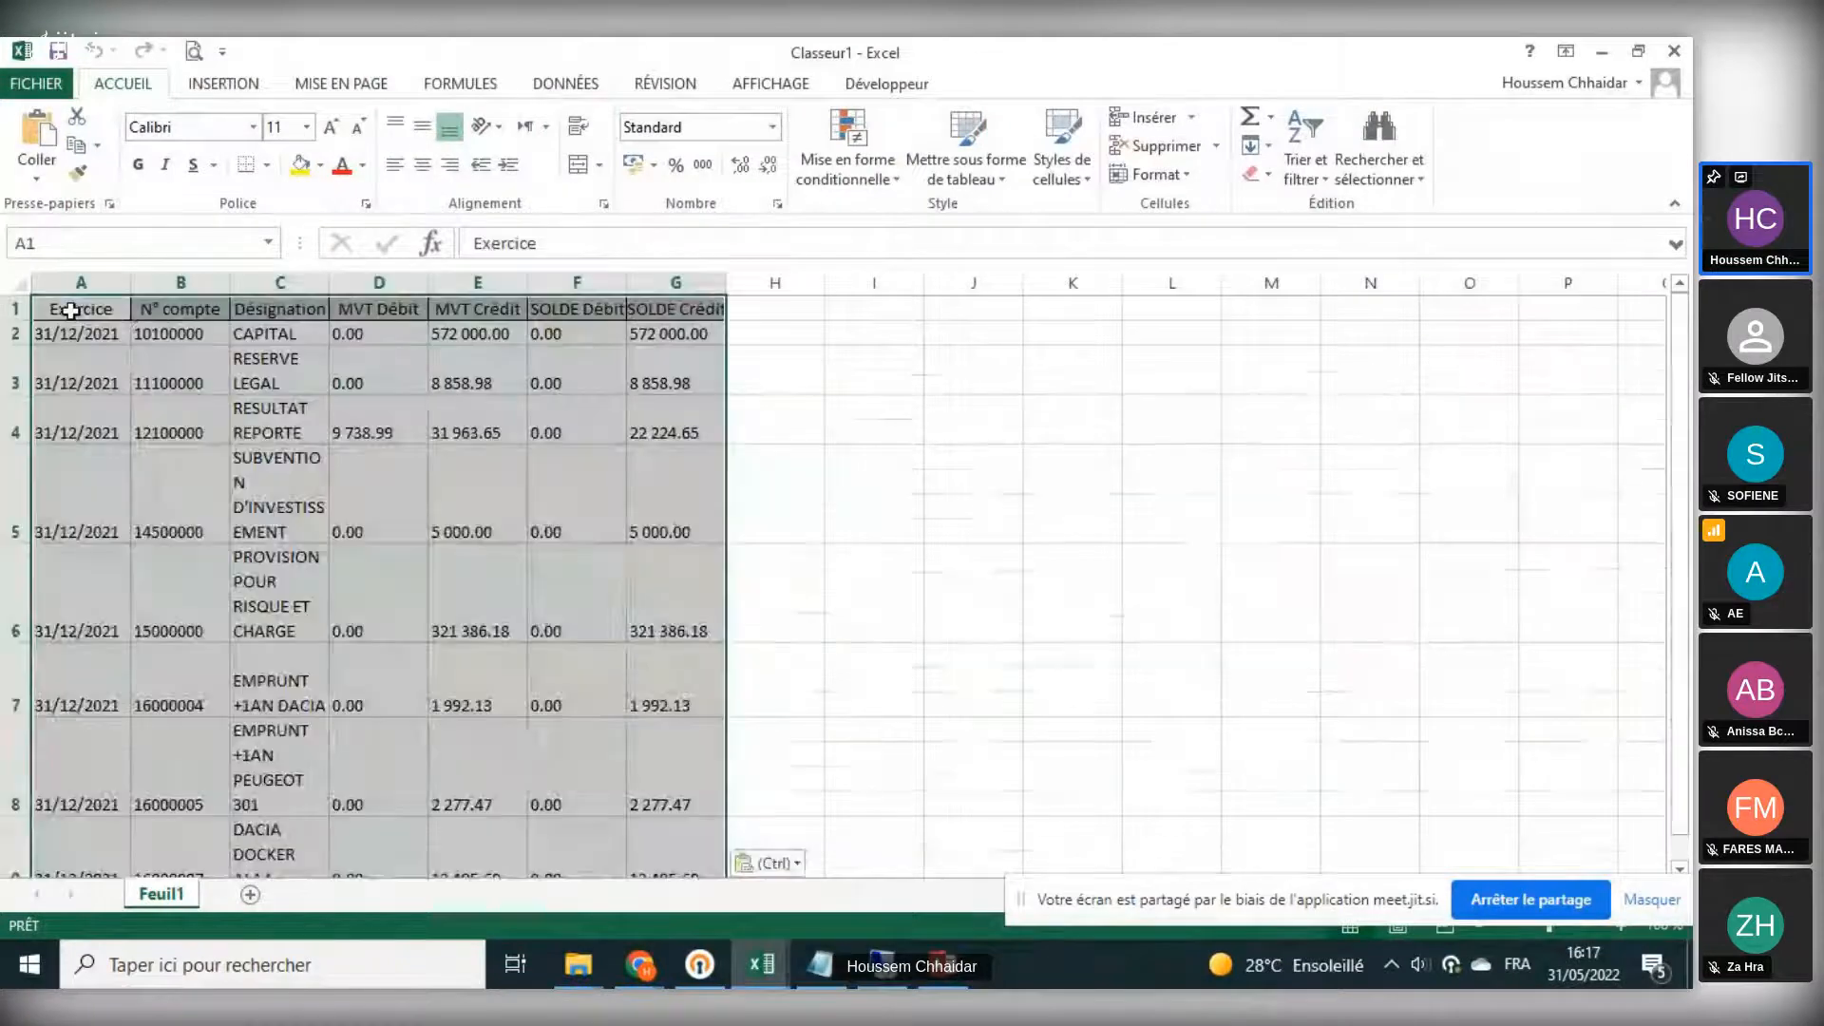
- Inspect the pasted cells' values and number formats in the first rows
click(94, 339)
click(102, 418)
click(380, 477)
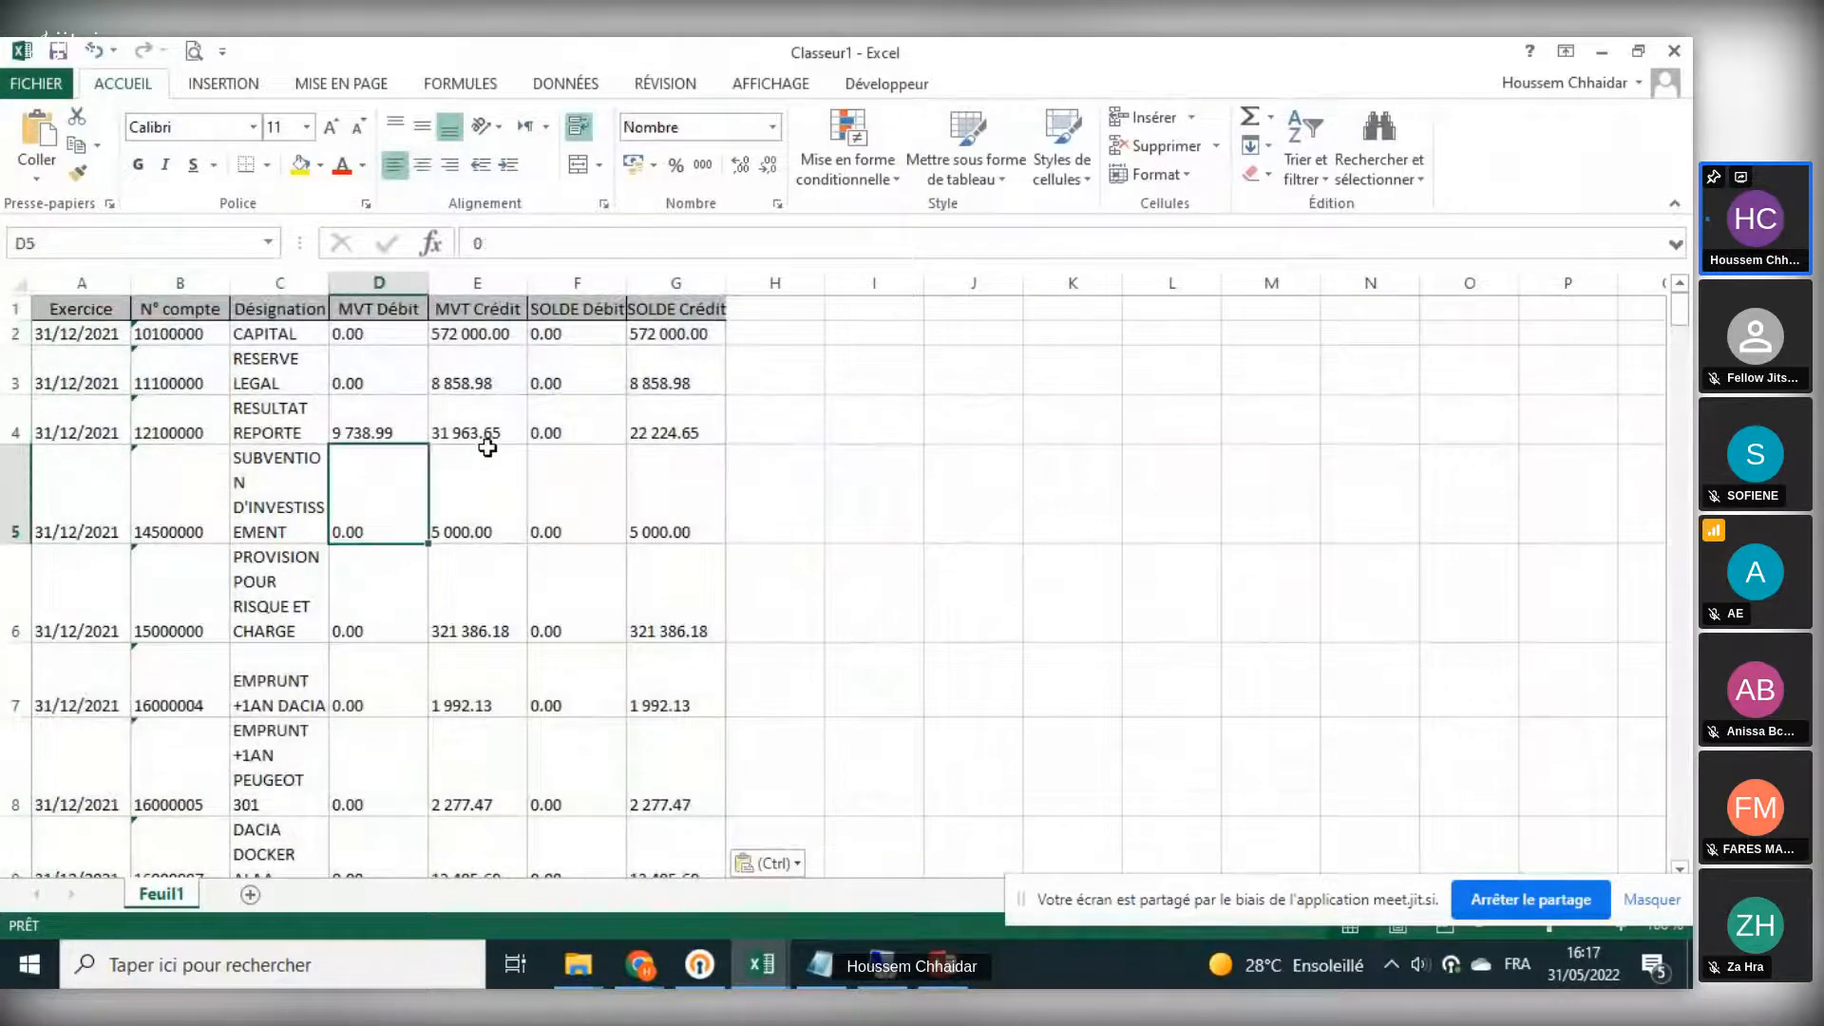
click(162, 335)
click(249, 333)
click(361, 331)
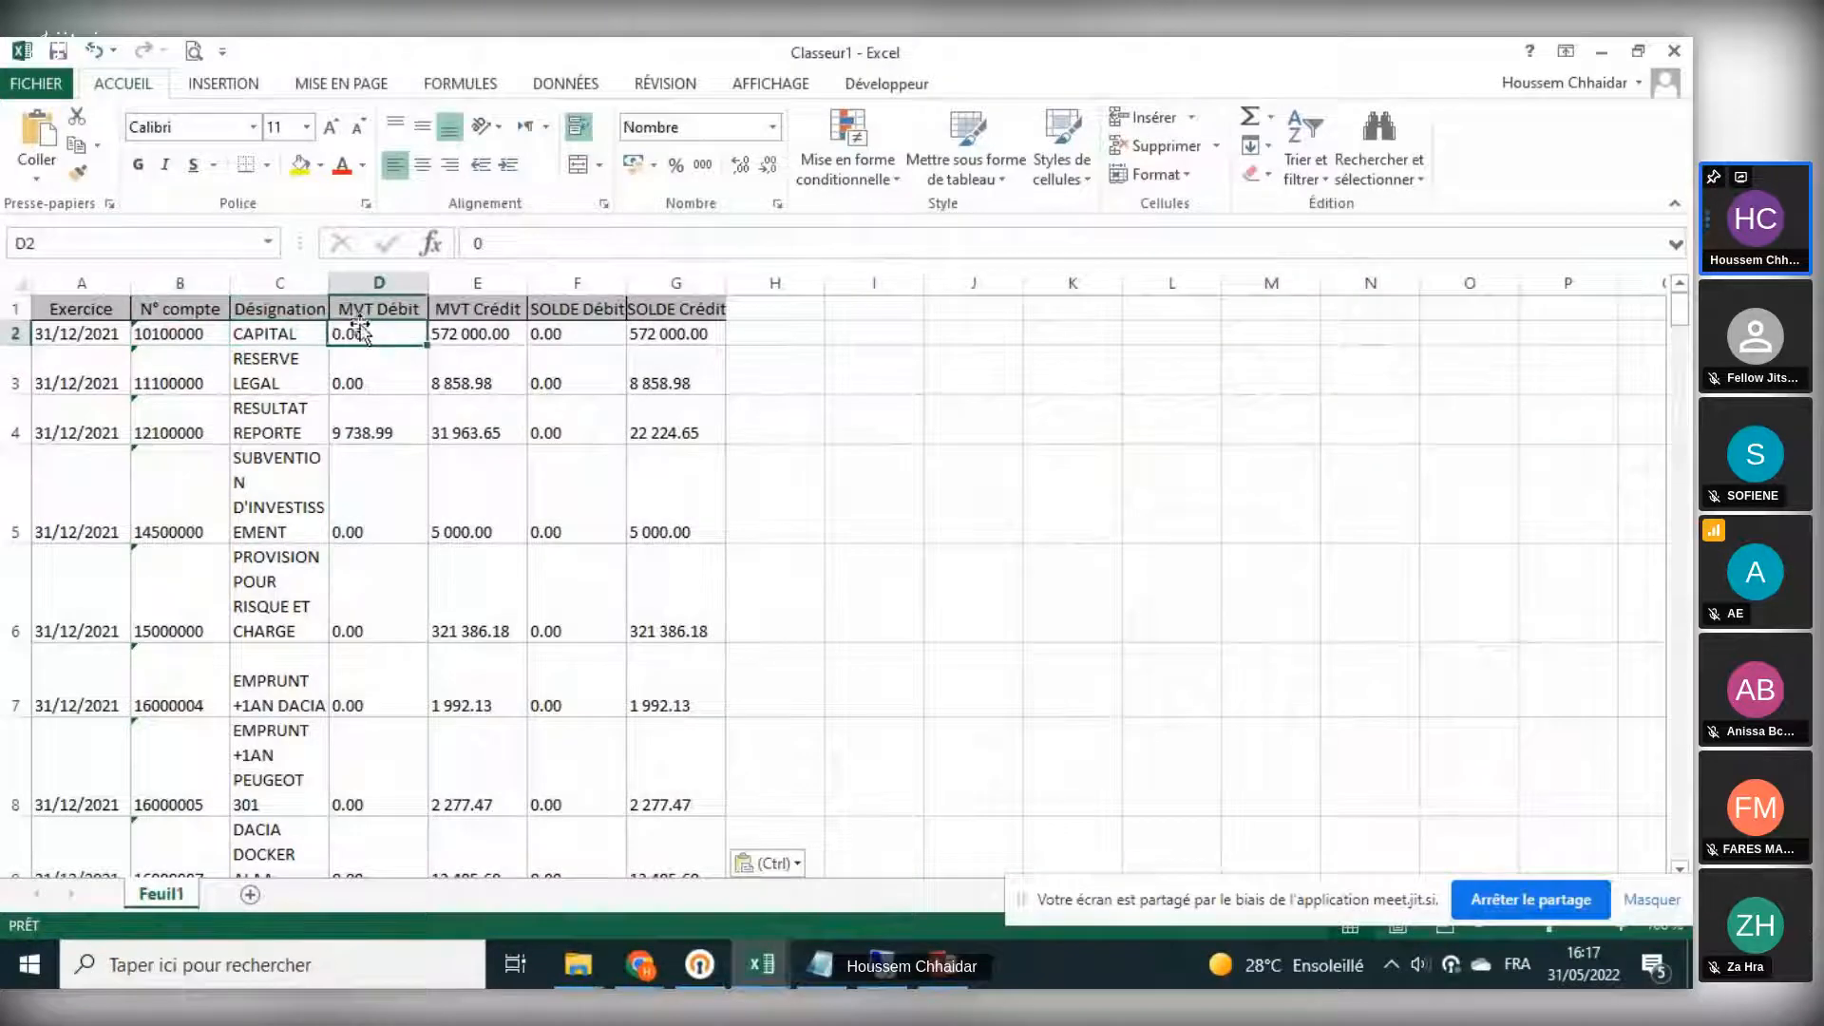
double_click(321, 293)
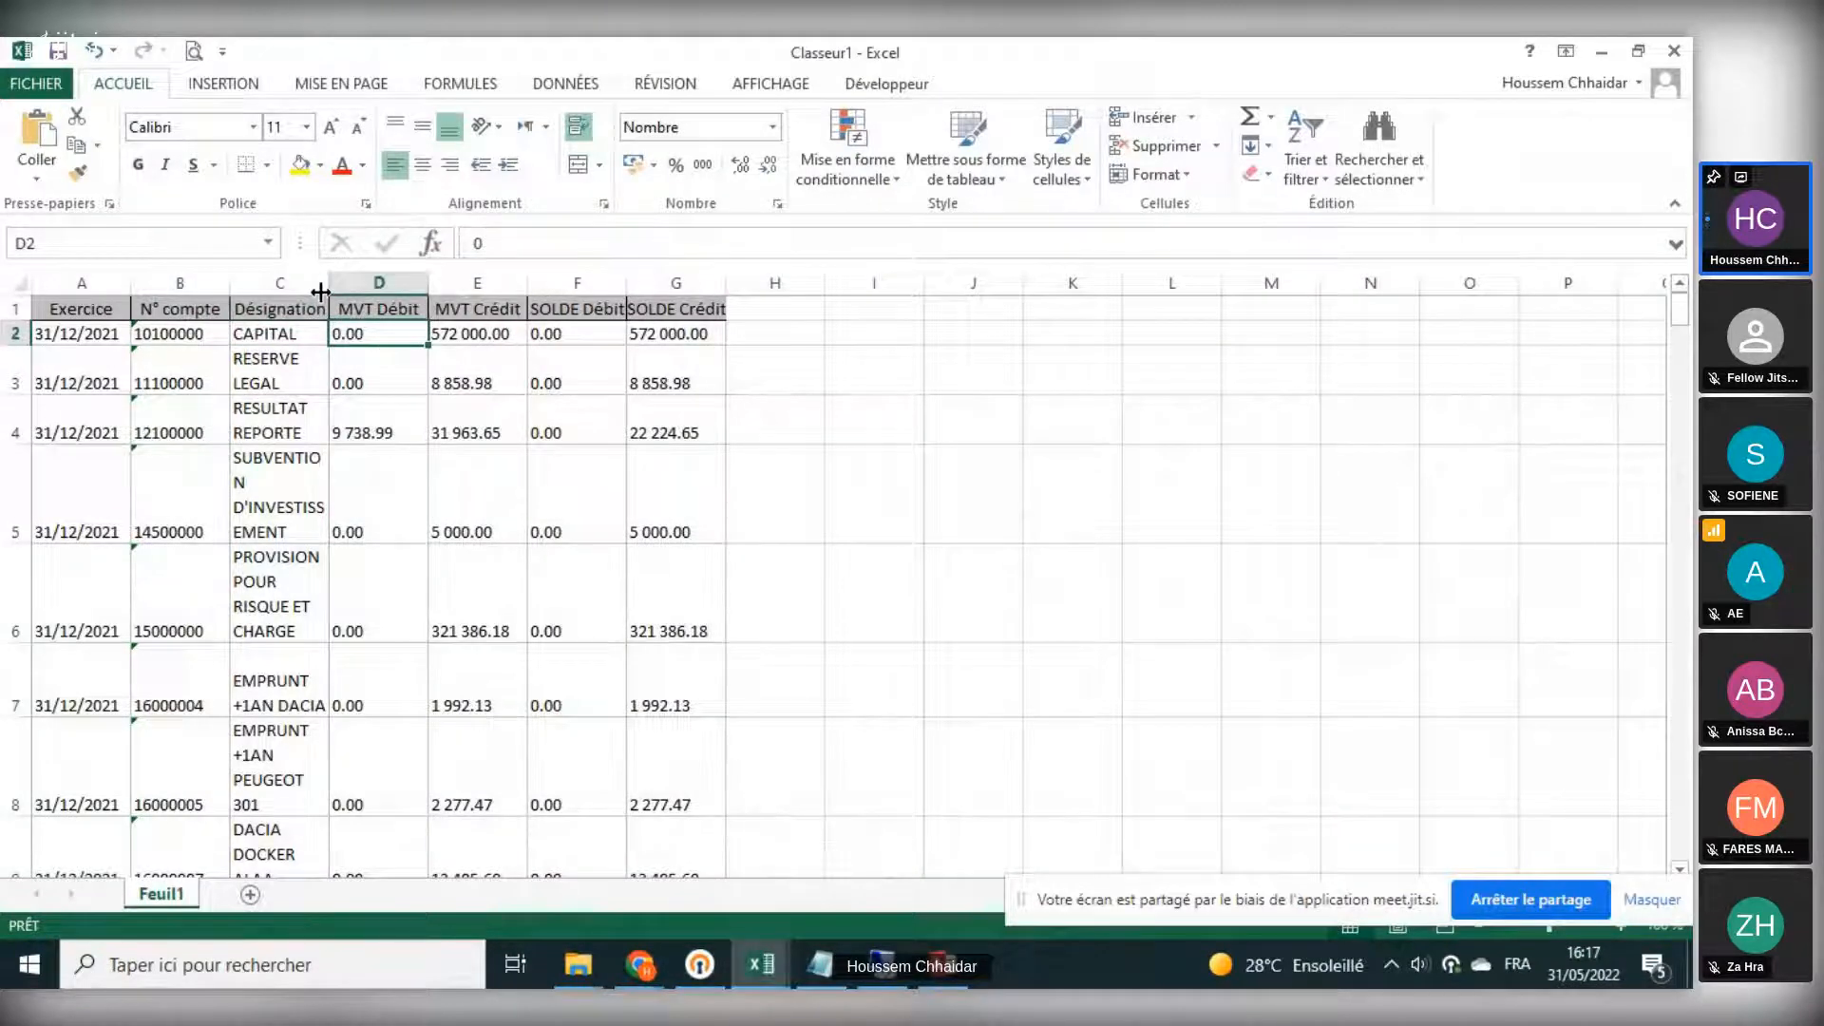
click(119, 338)
click(209, 332)
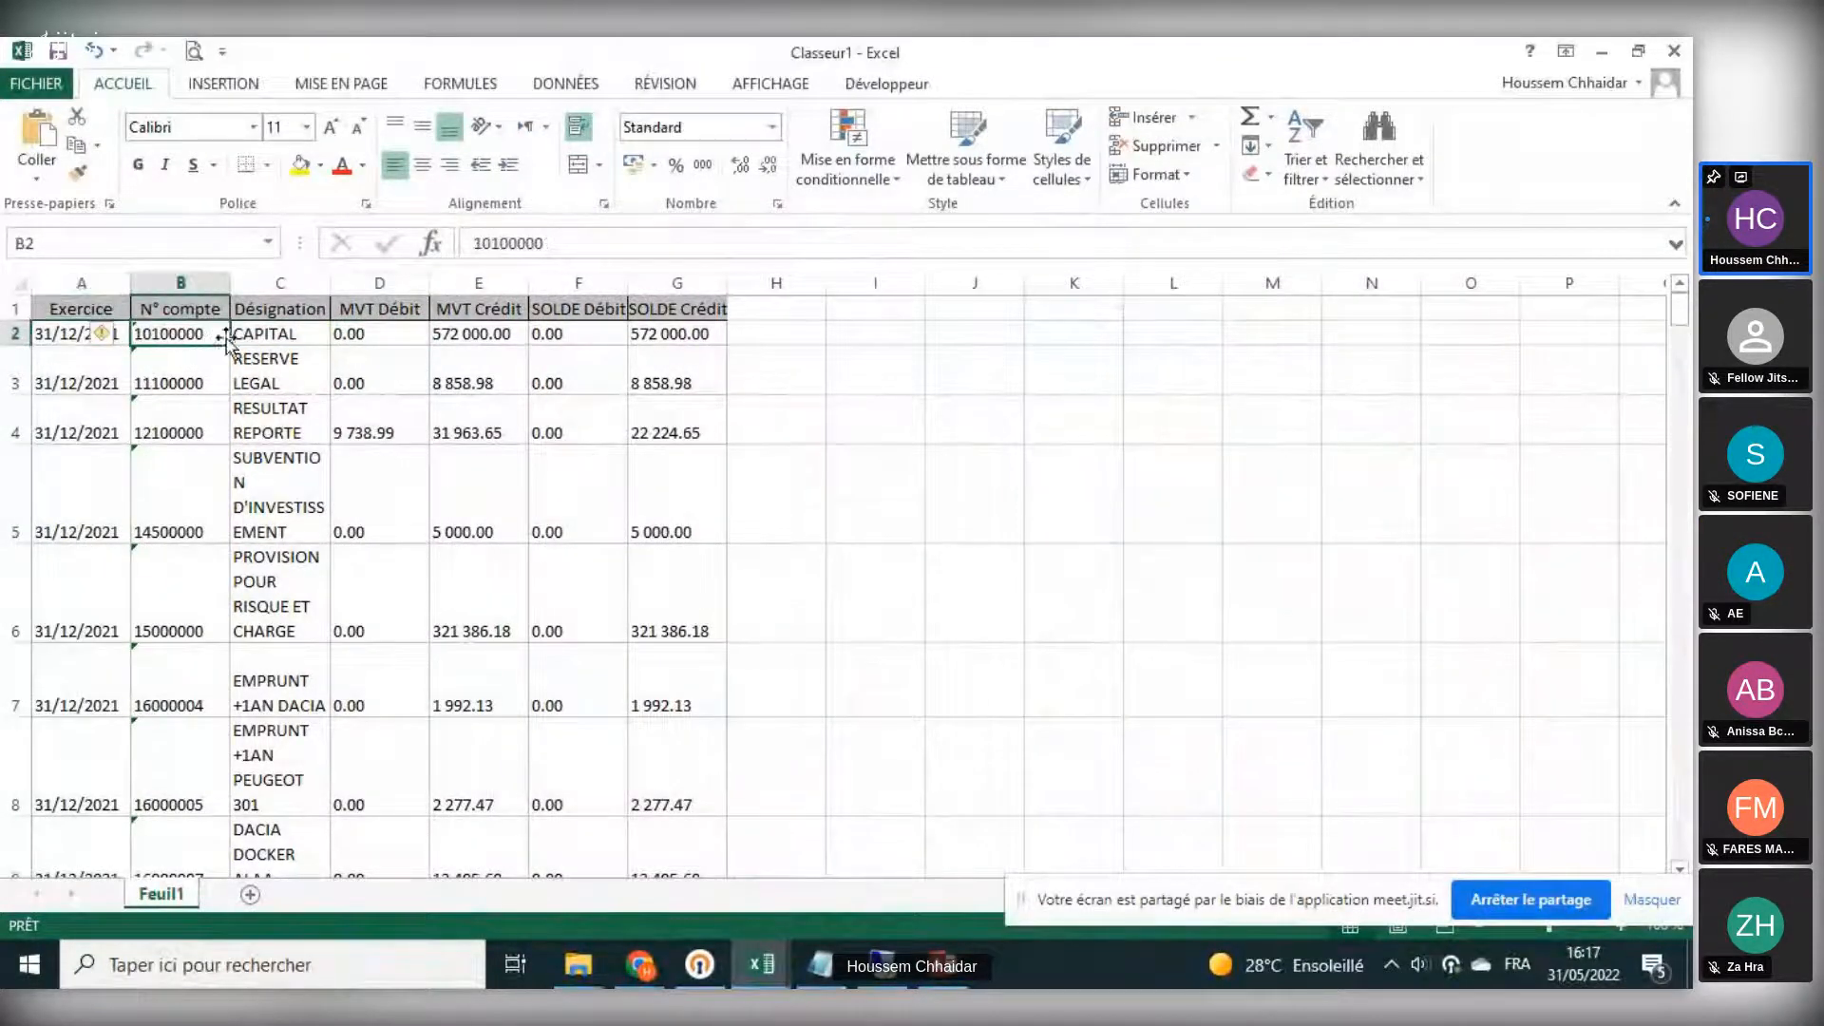
click(268, 334)
click(412, 337)
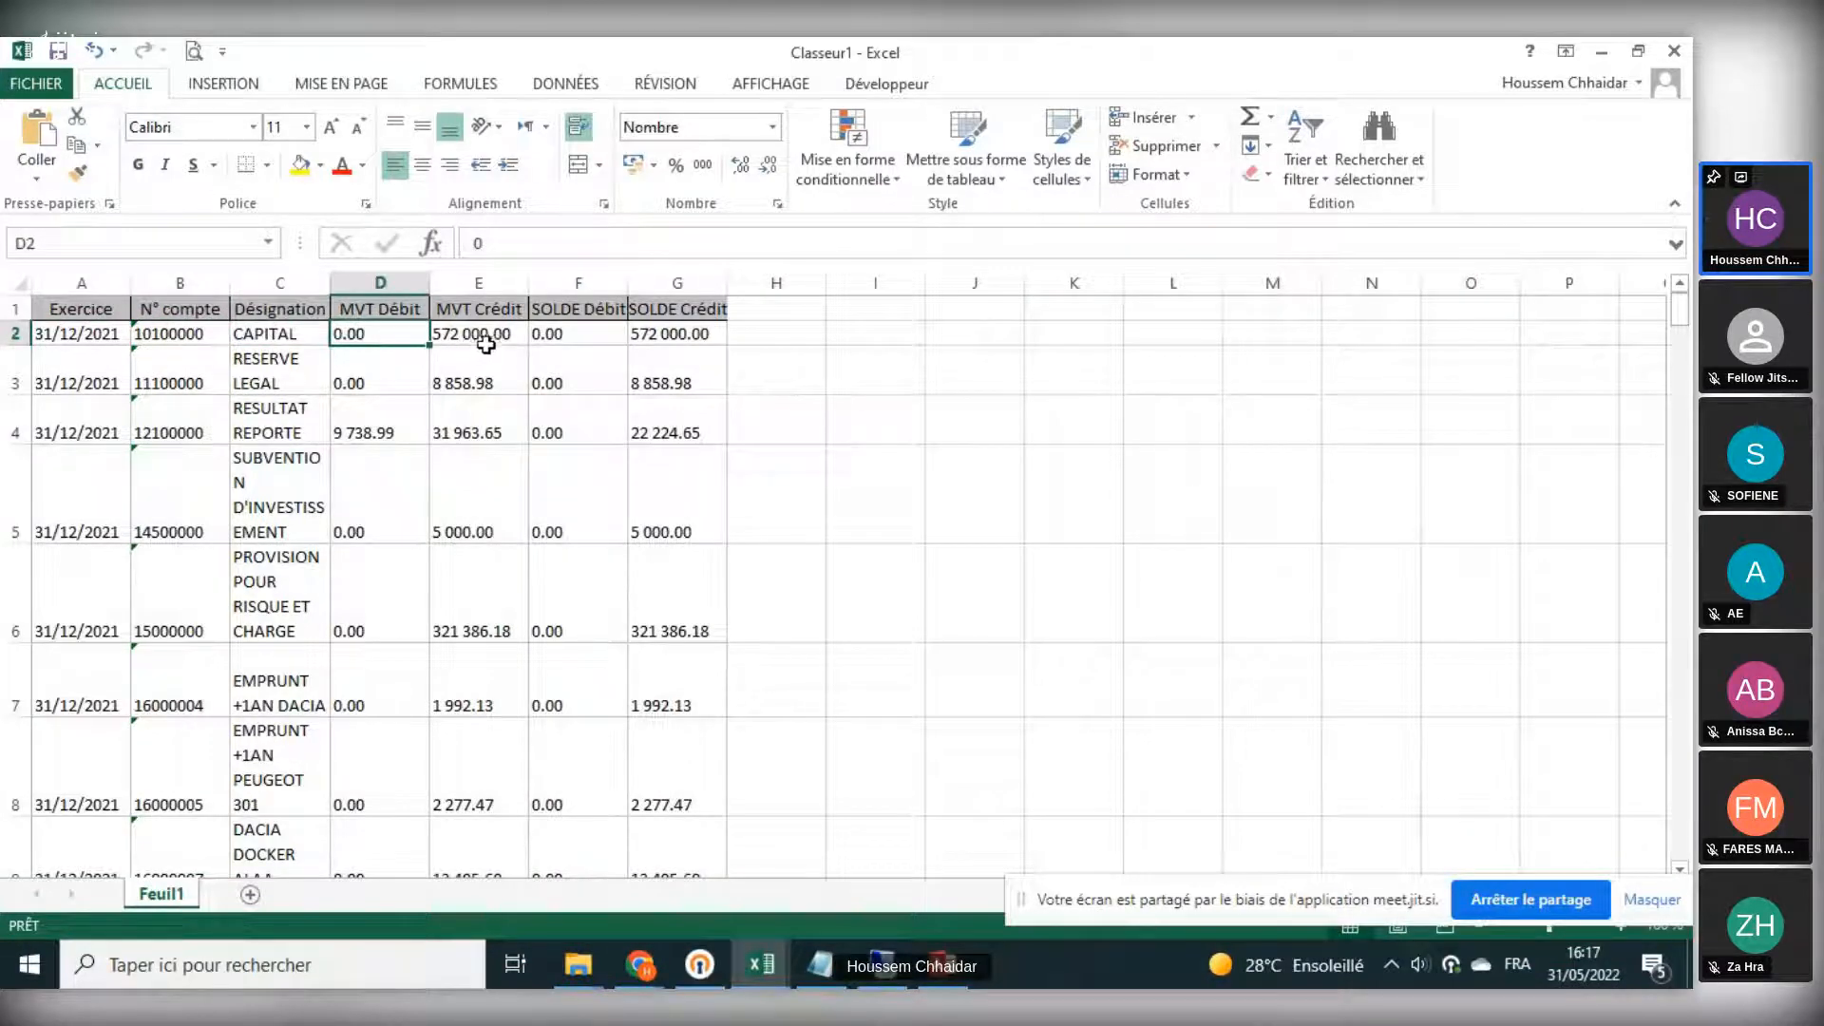
click(481, 340)
- Select the pasted data from row 2 down to the last row and copy it
drag(81, 333, 655, 371)
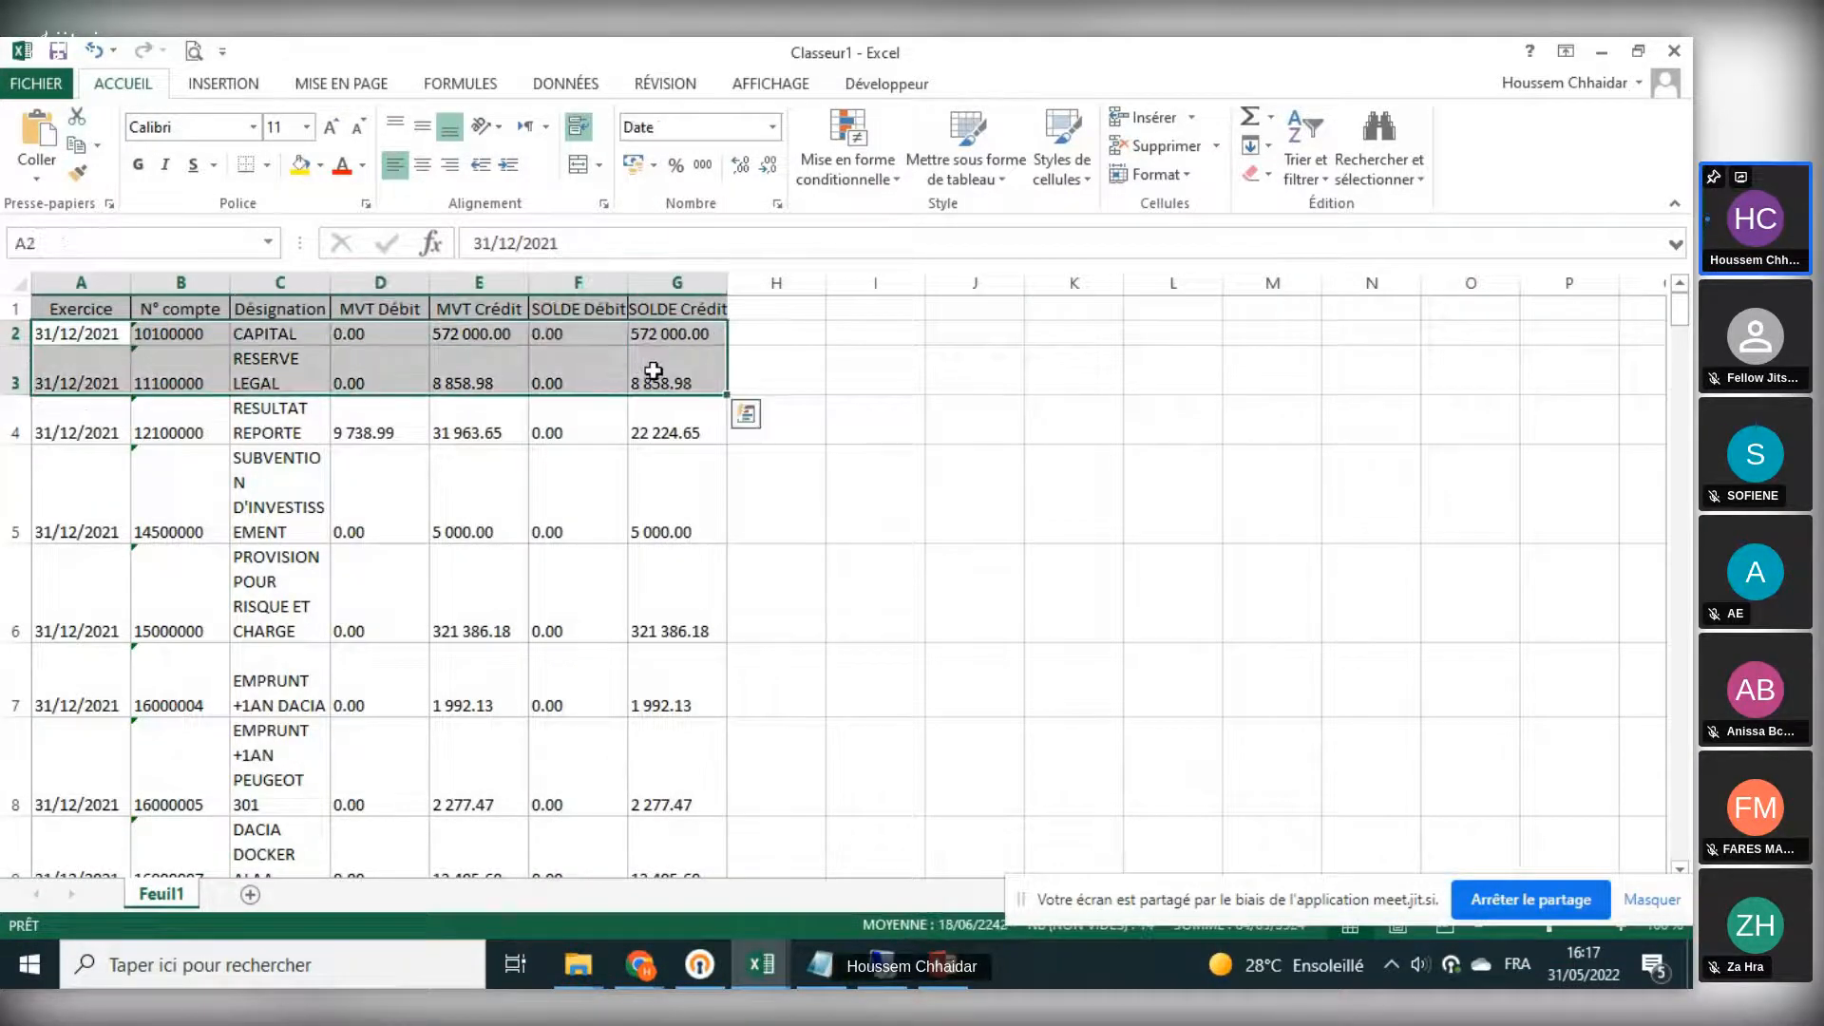
key(End)
key(shift+Down)
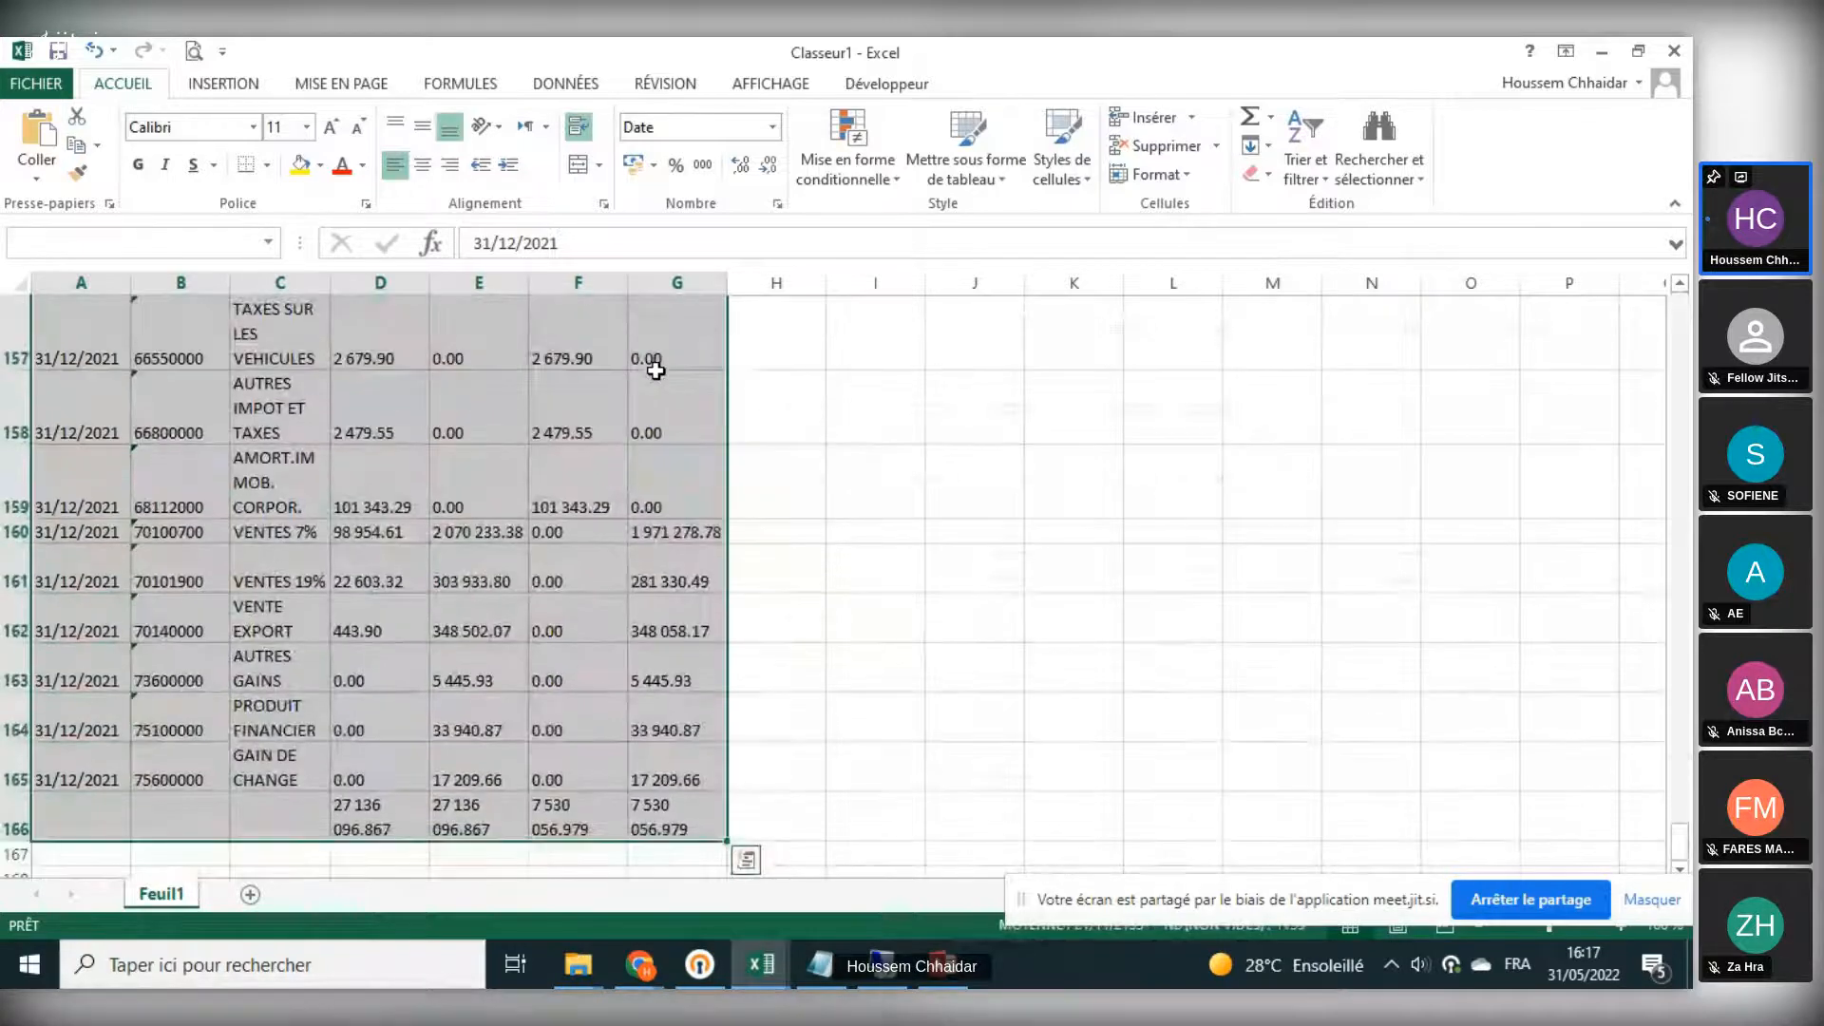
key(ctrl+c)
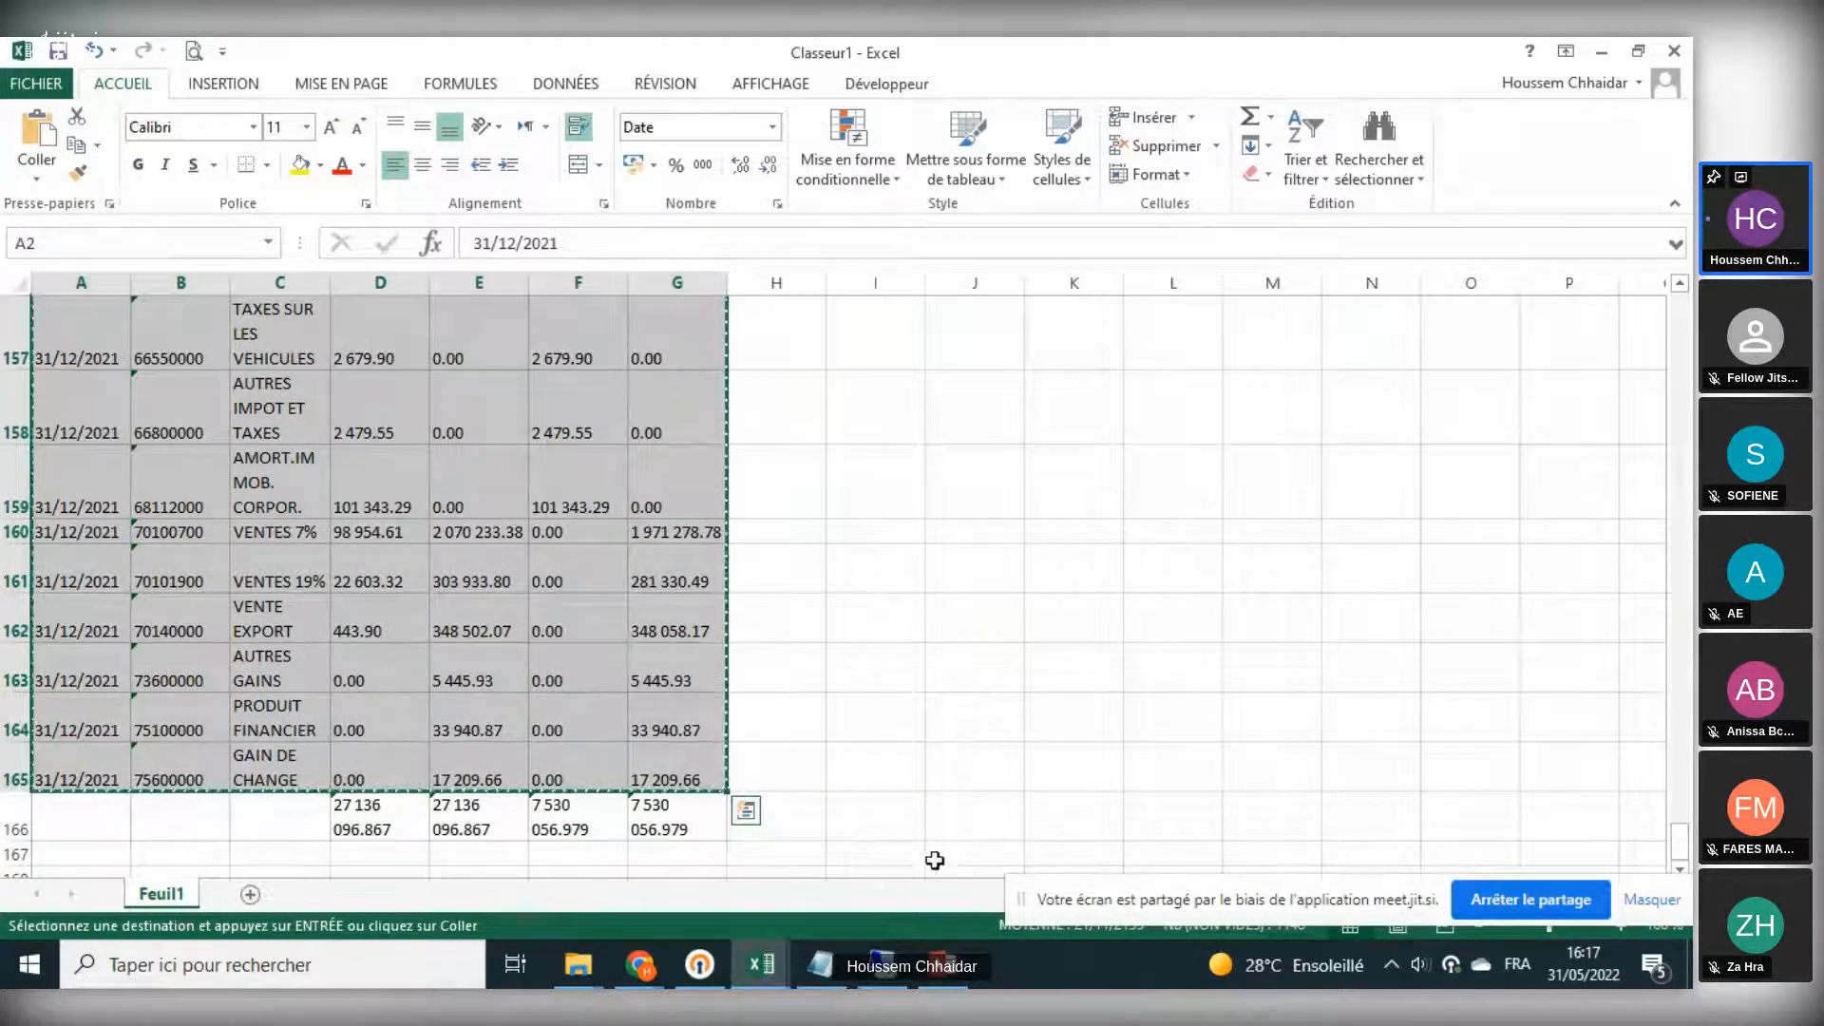
- Open the general ledger (GL) and the third-party balance (BG_Tiers) views
click(942, 964)
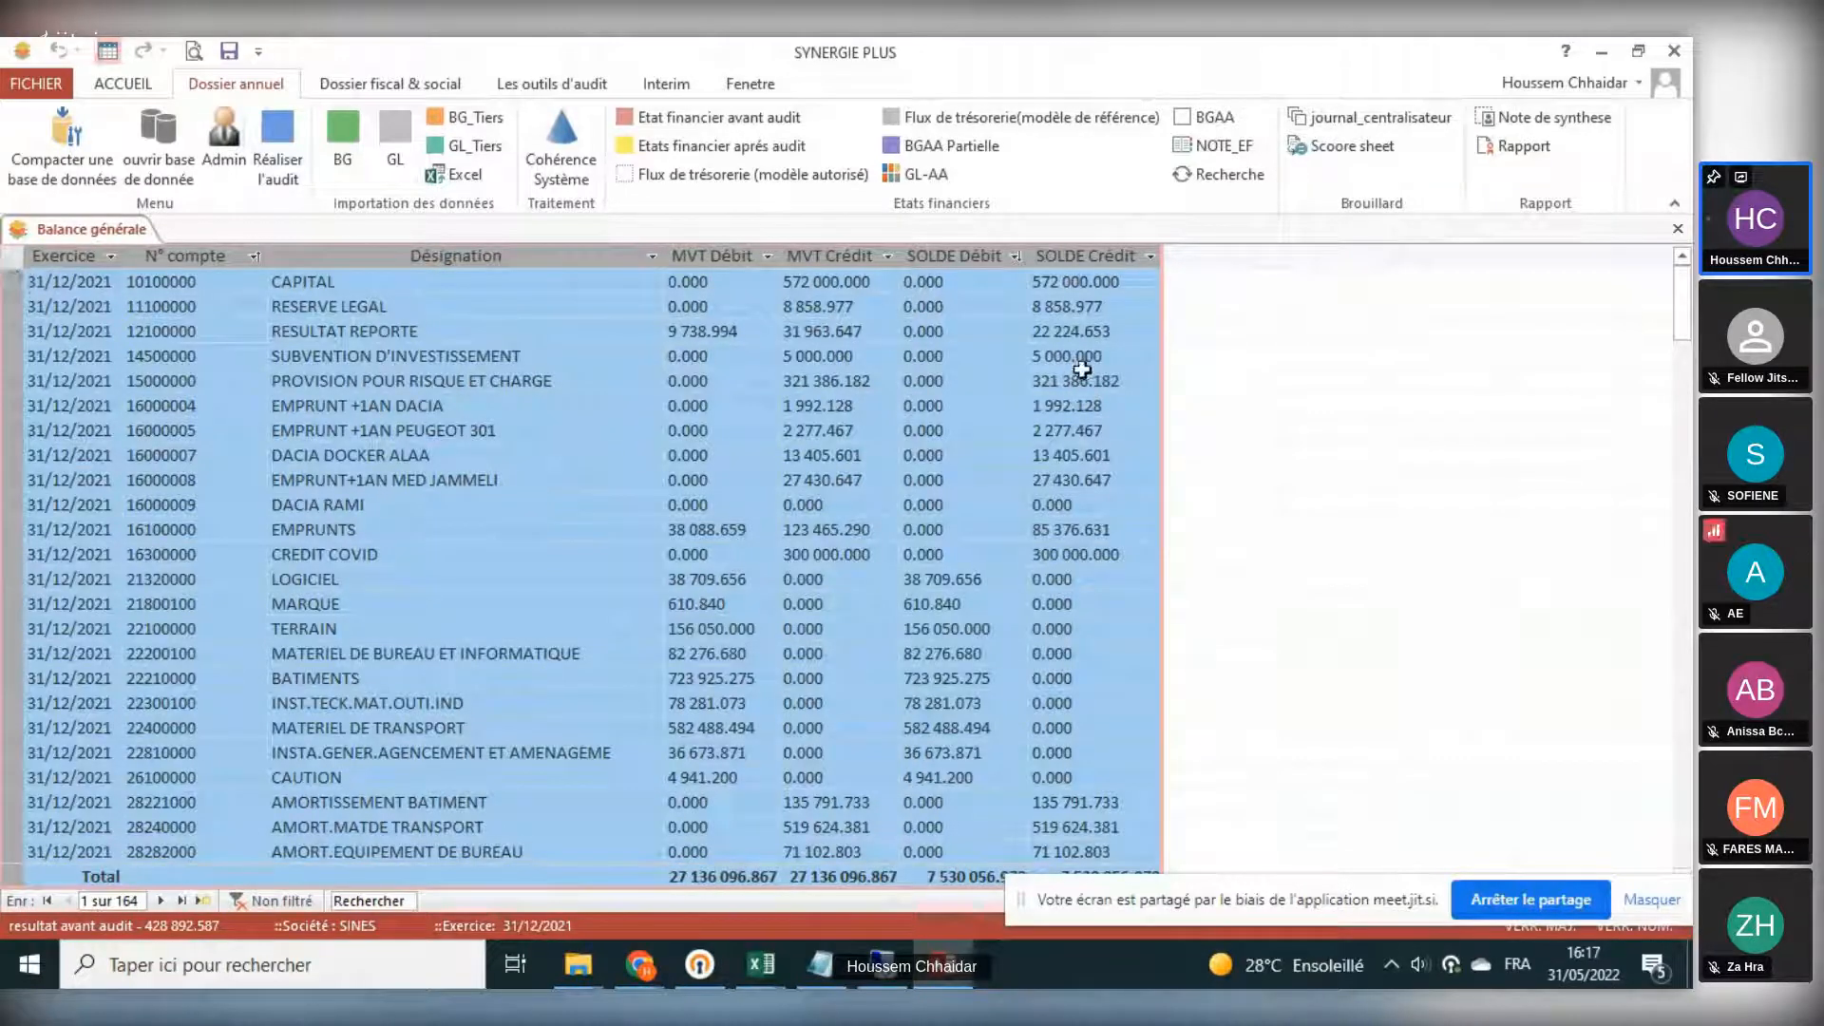
click(395, 138)
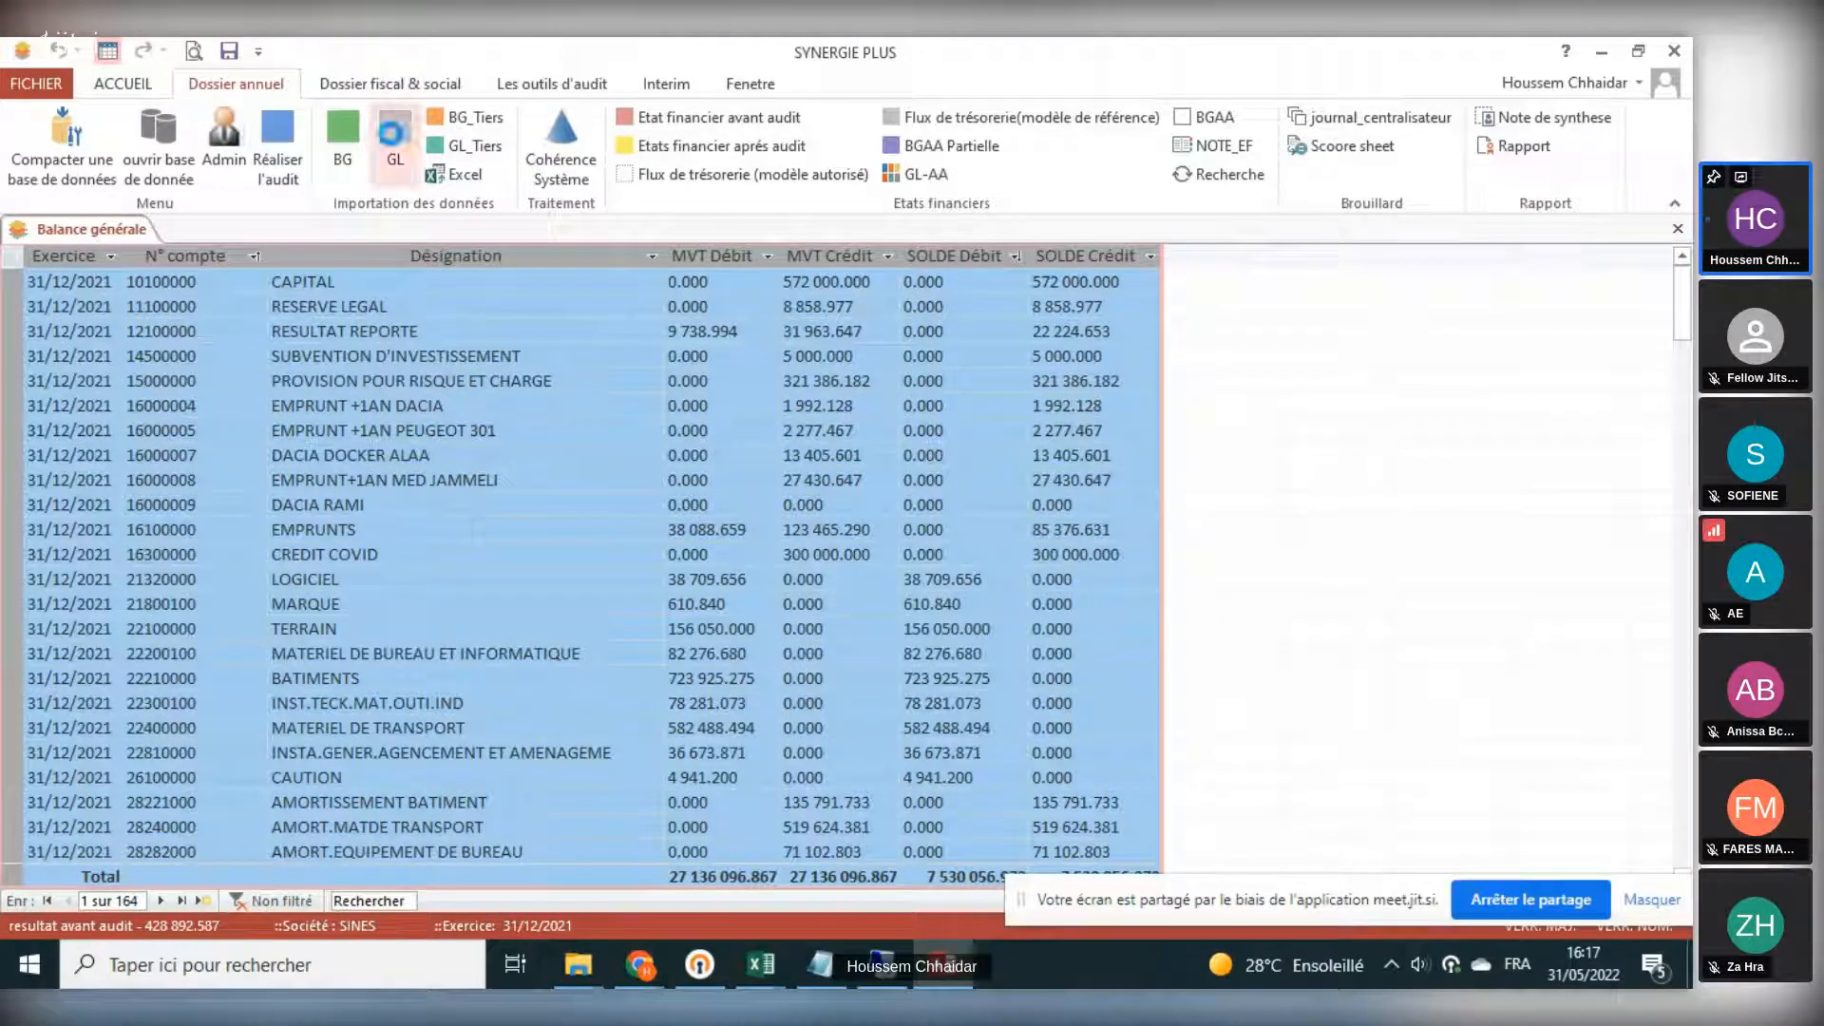
click(457, 120)
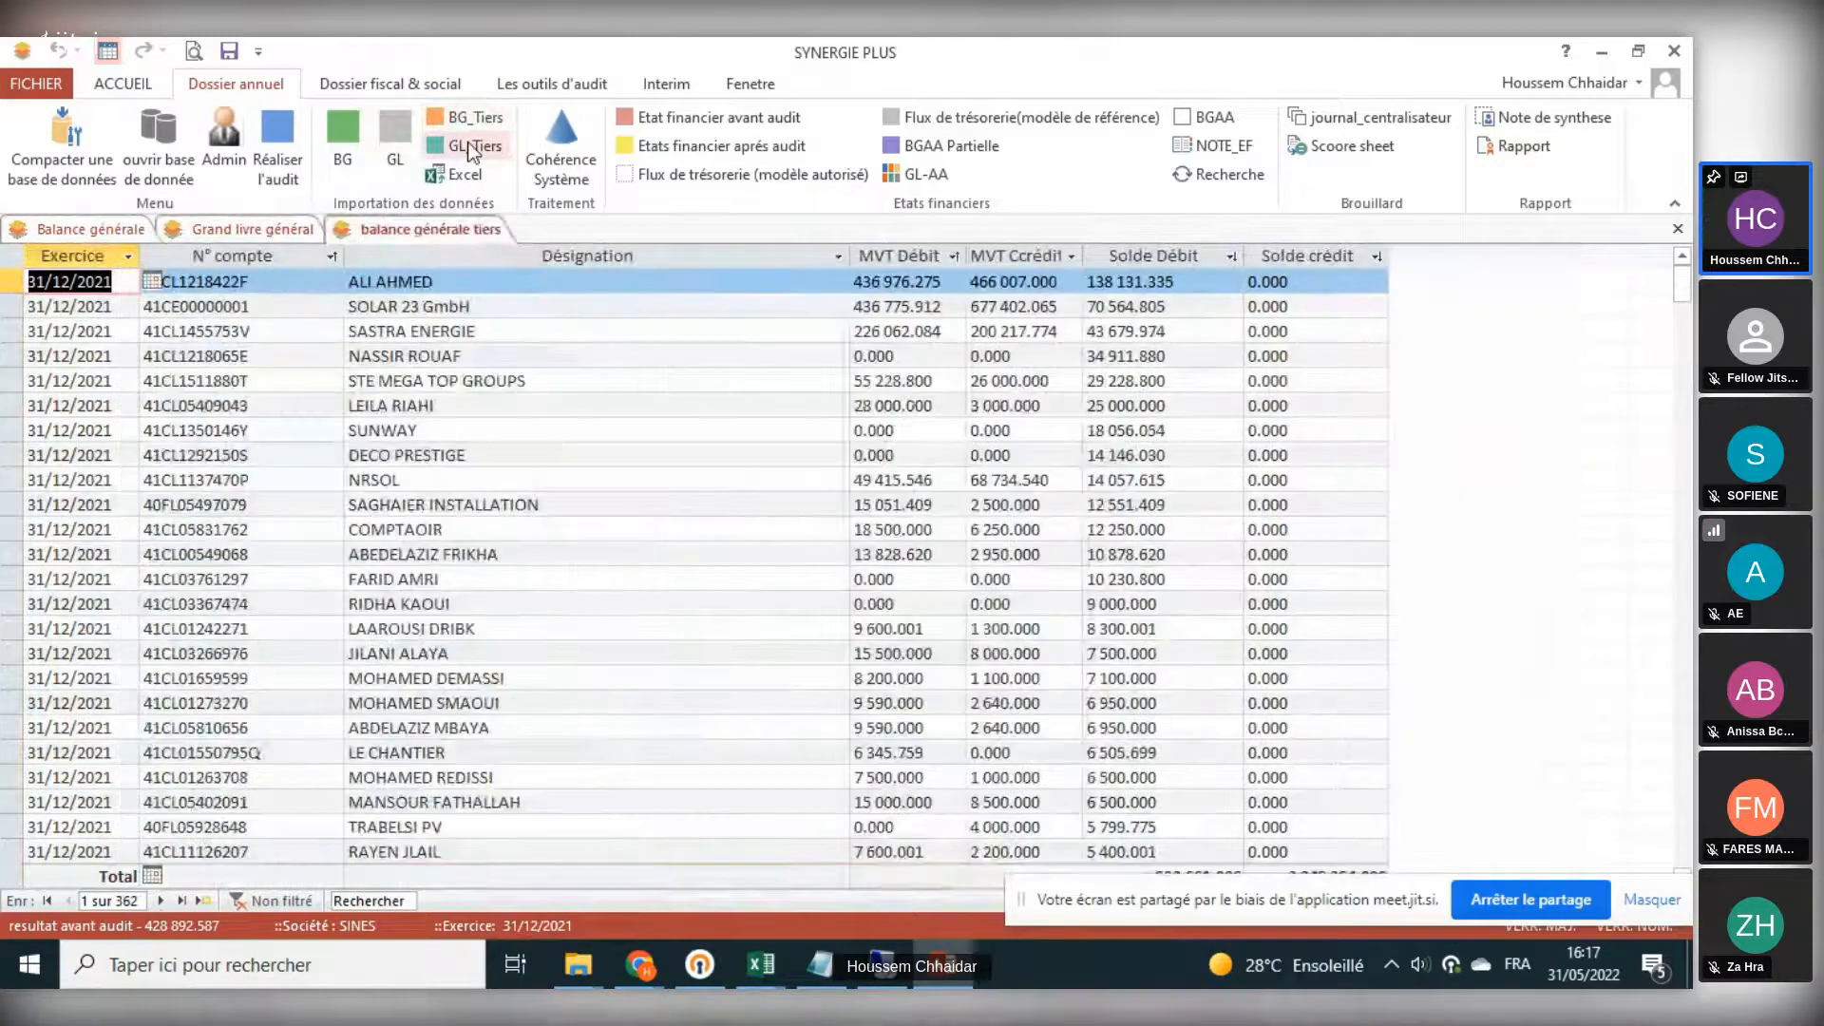
- Open the third-party ledger (GL_Tiers) view and close it
click(466, 142)
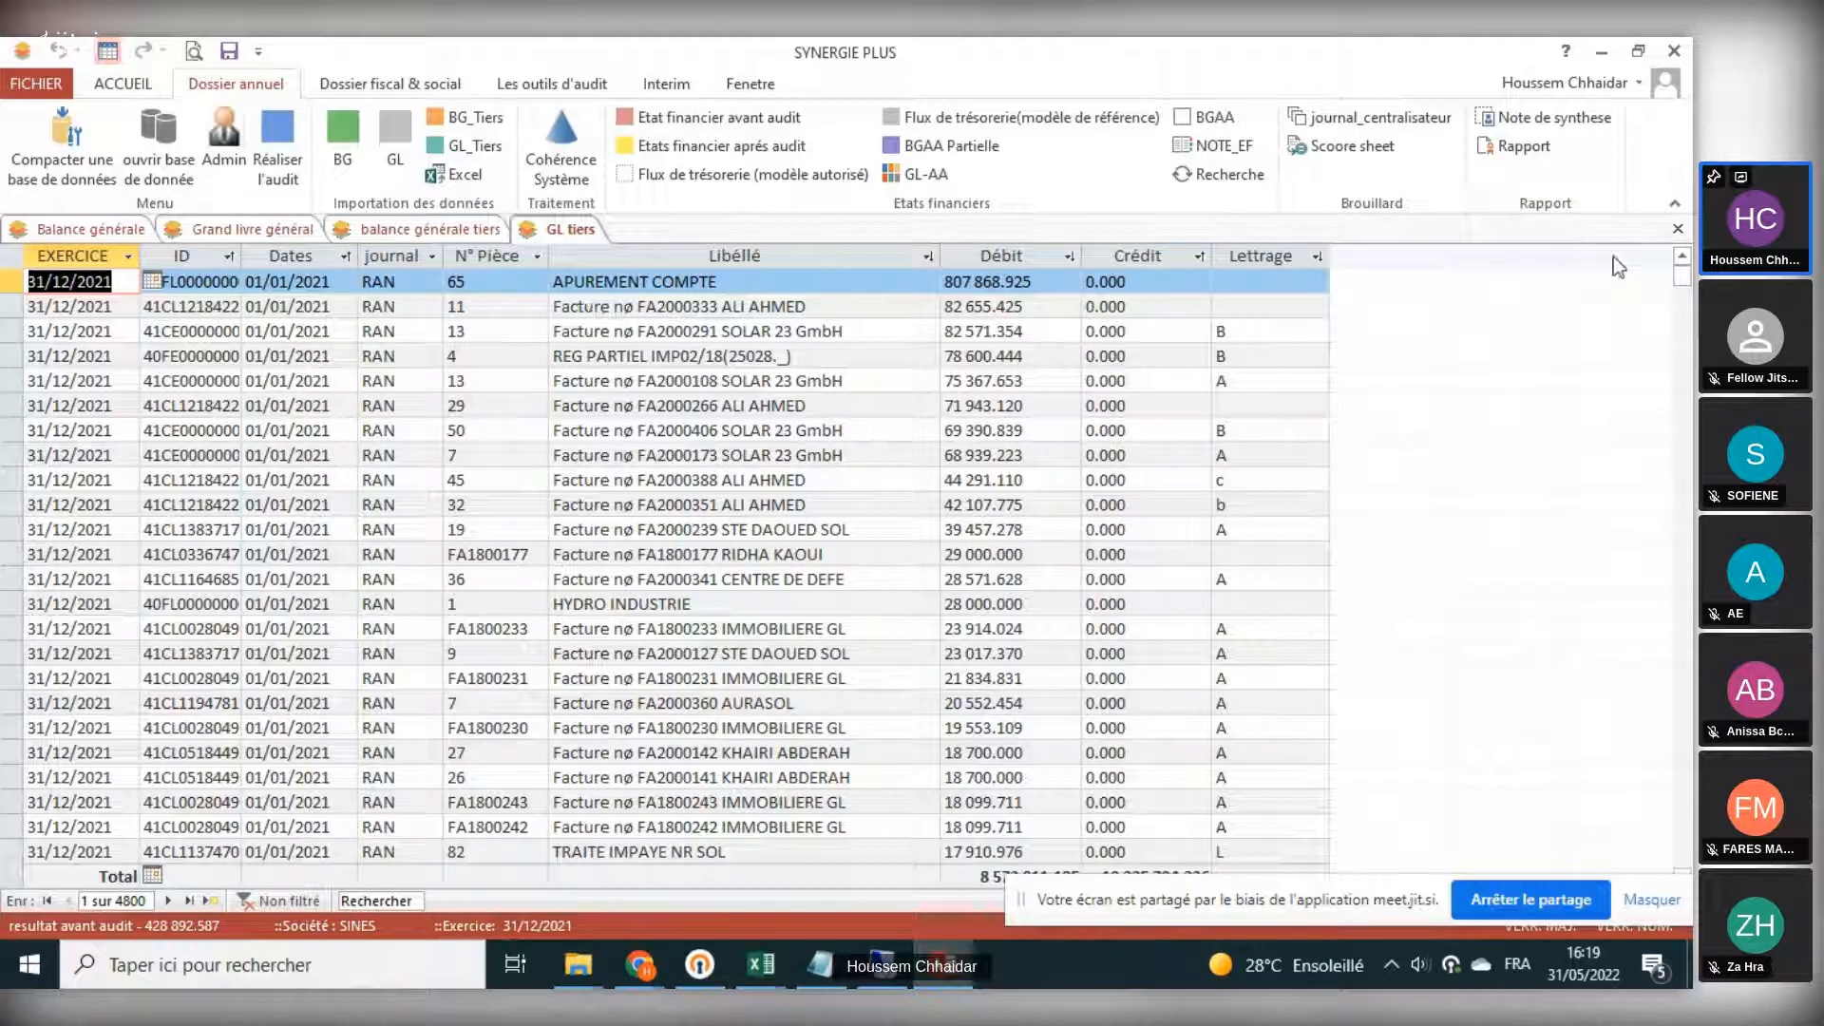
click(1676, 230)
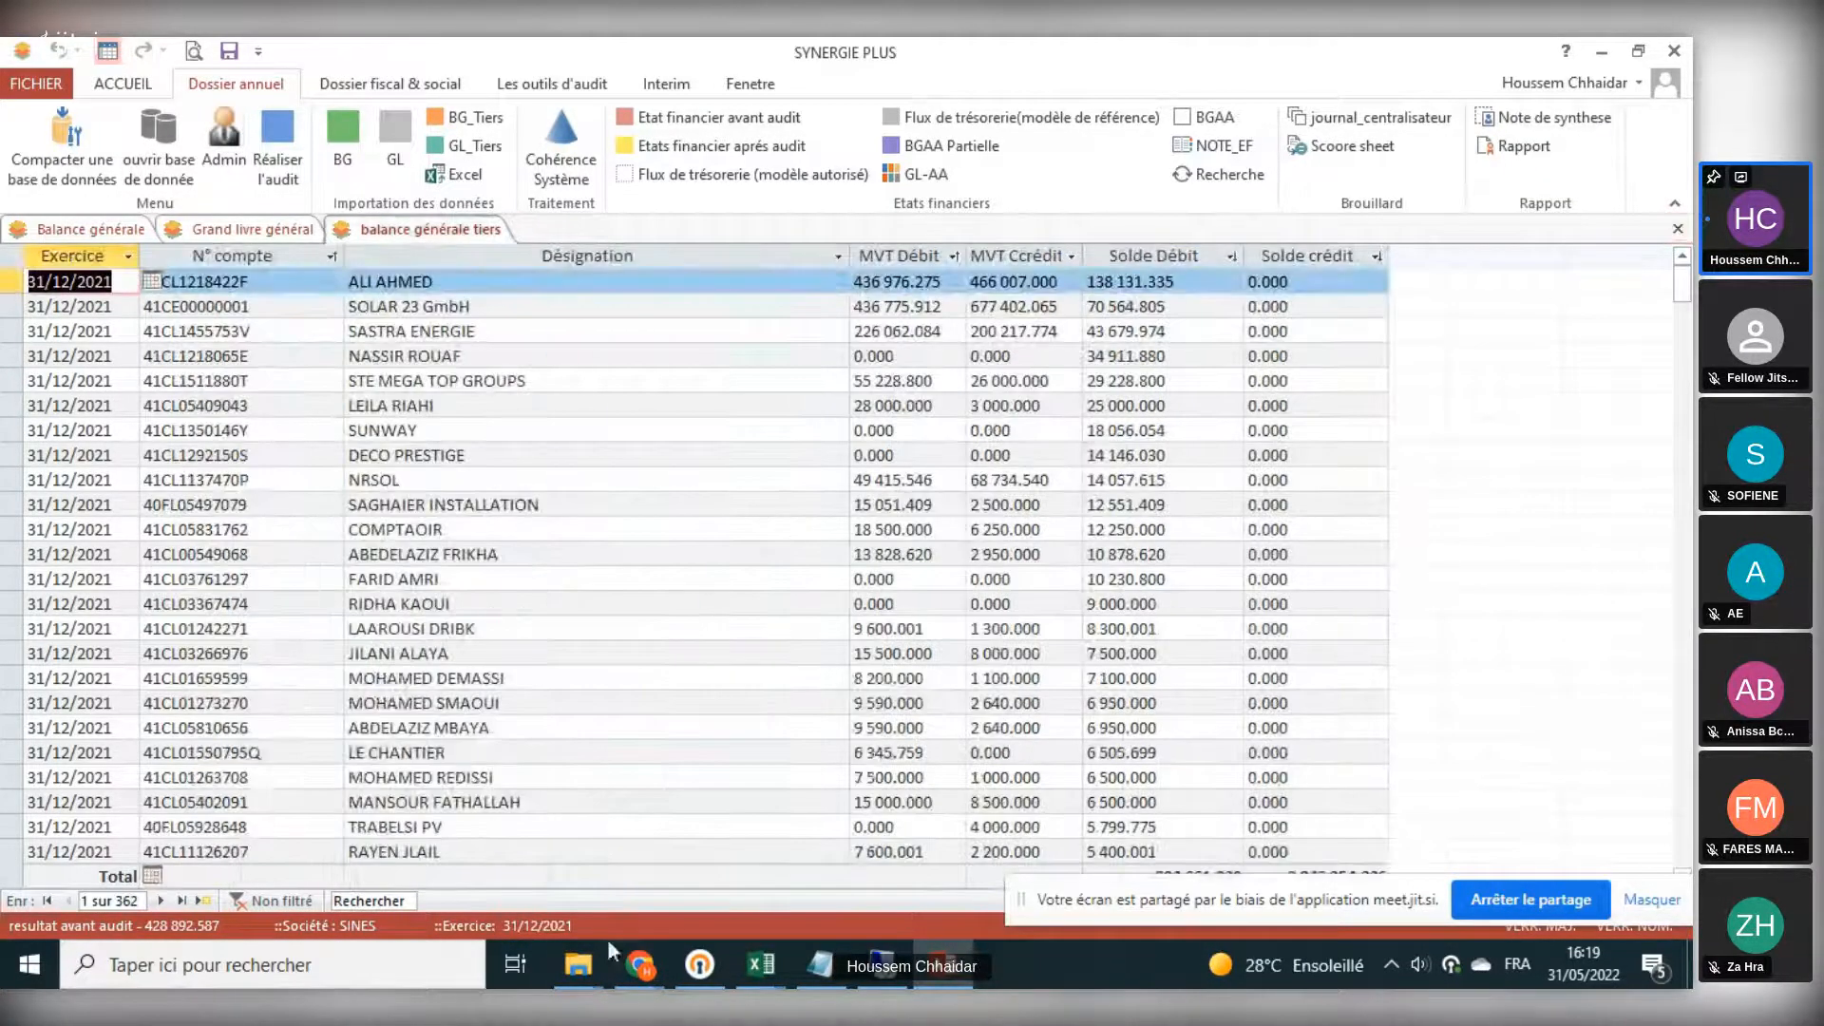
click(647, 969)
click(567, 868)
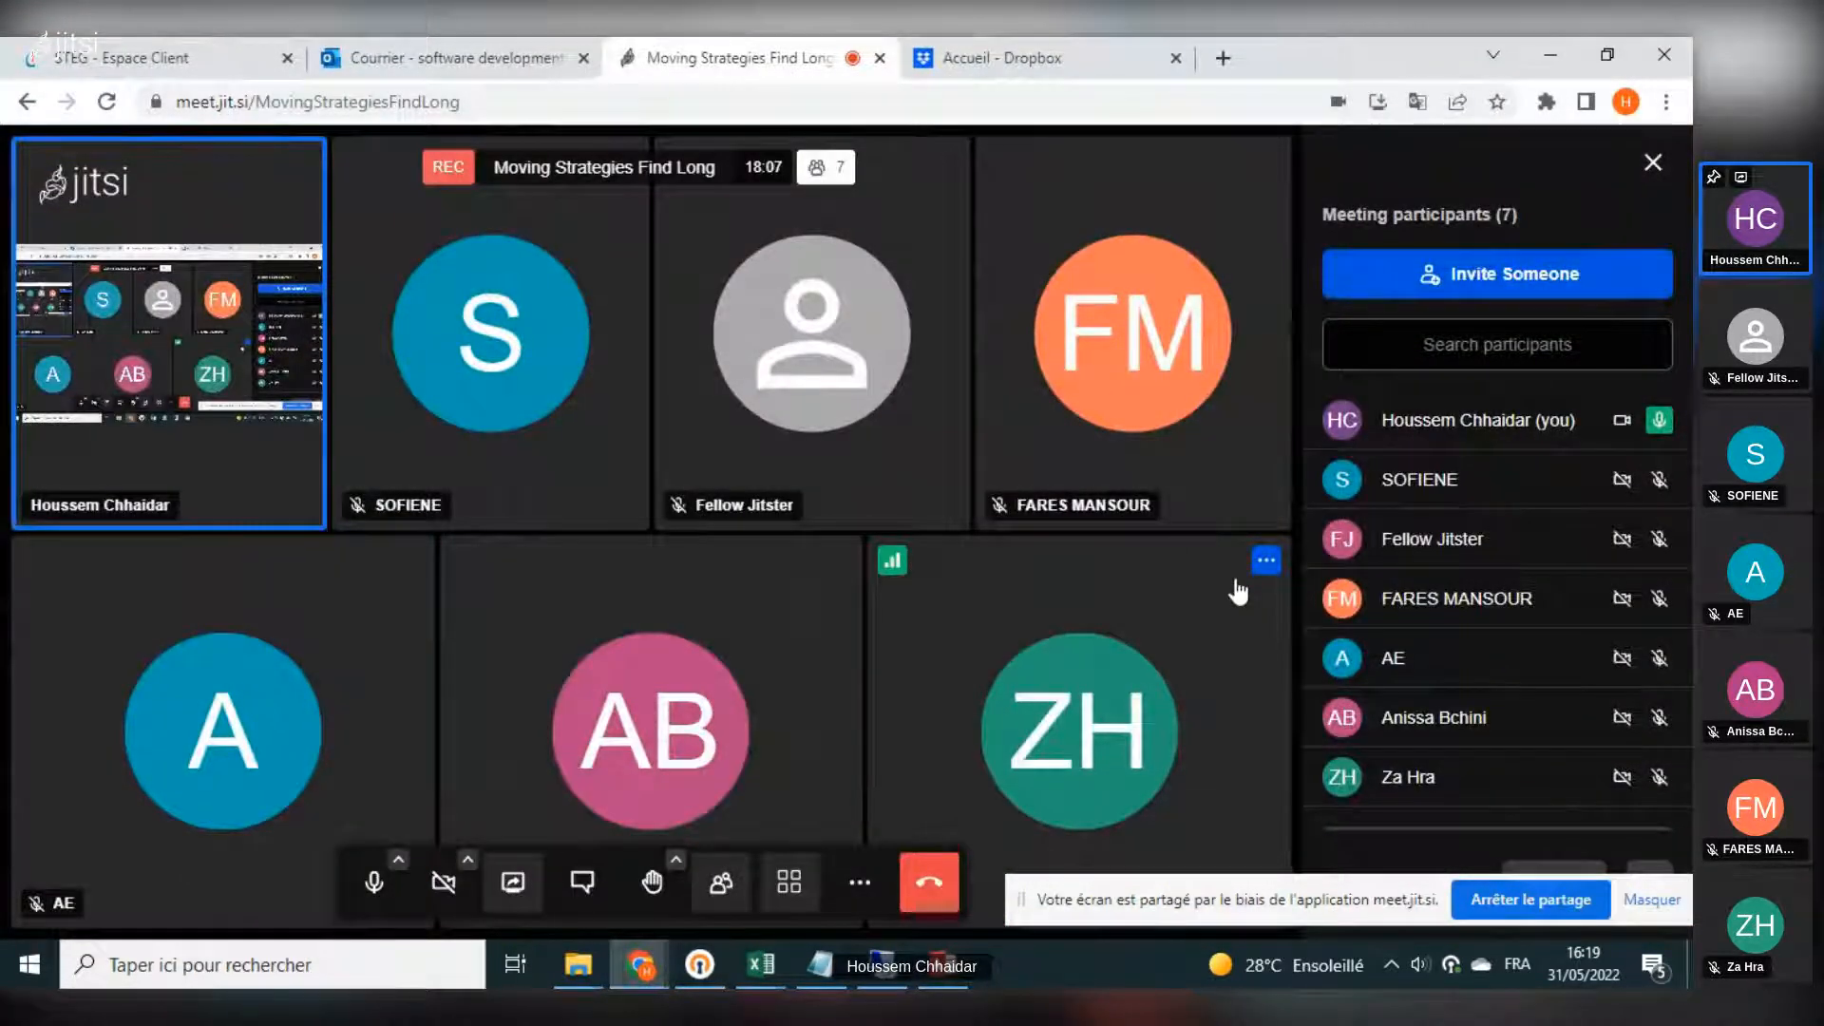
mouse_move(1515, 508)
scroll(1515, 508, down, 1)
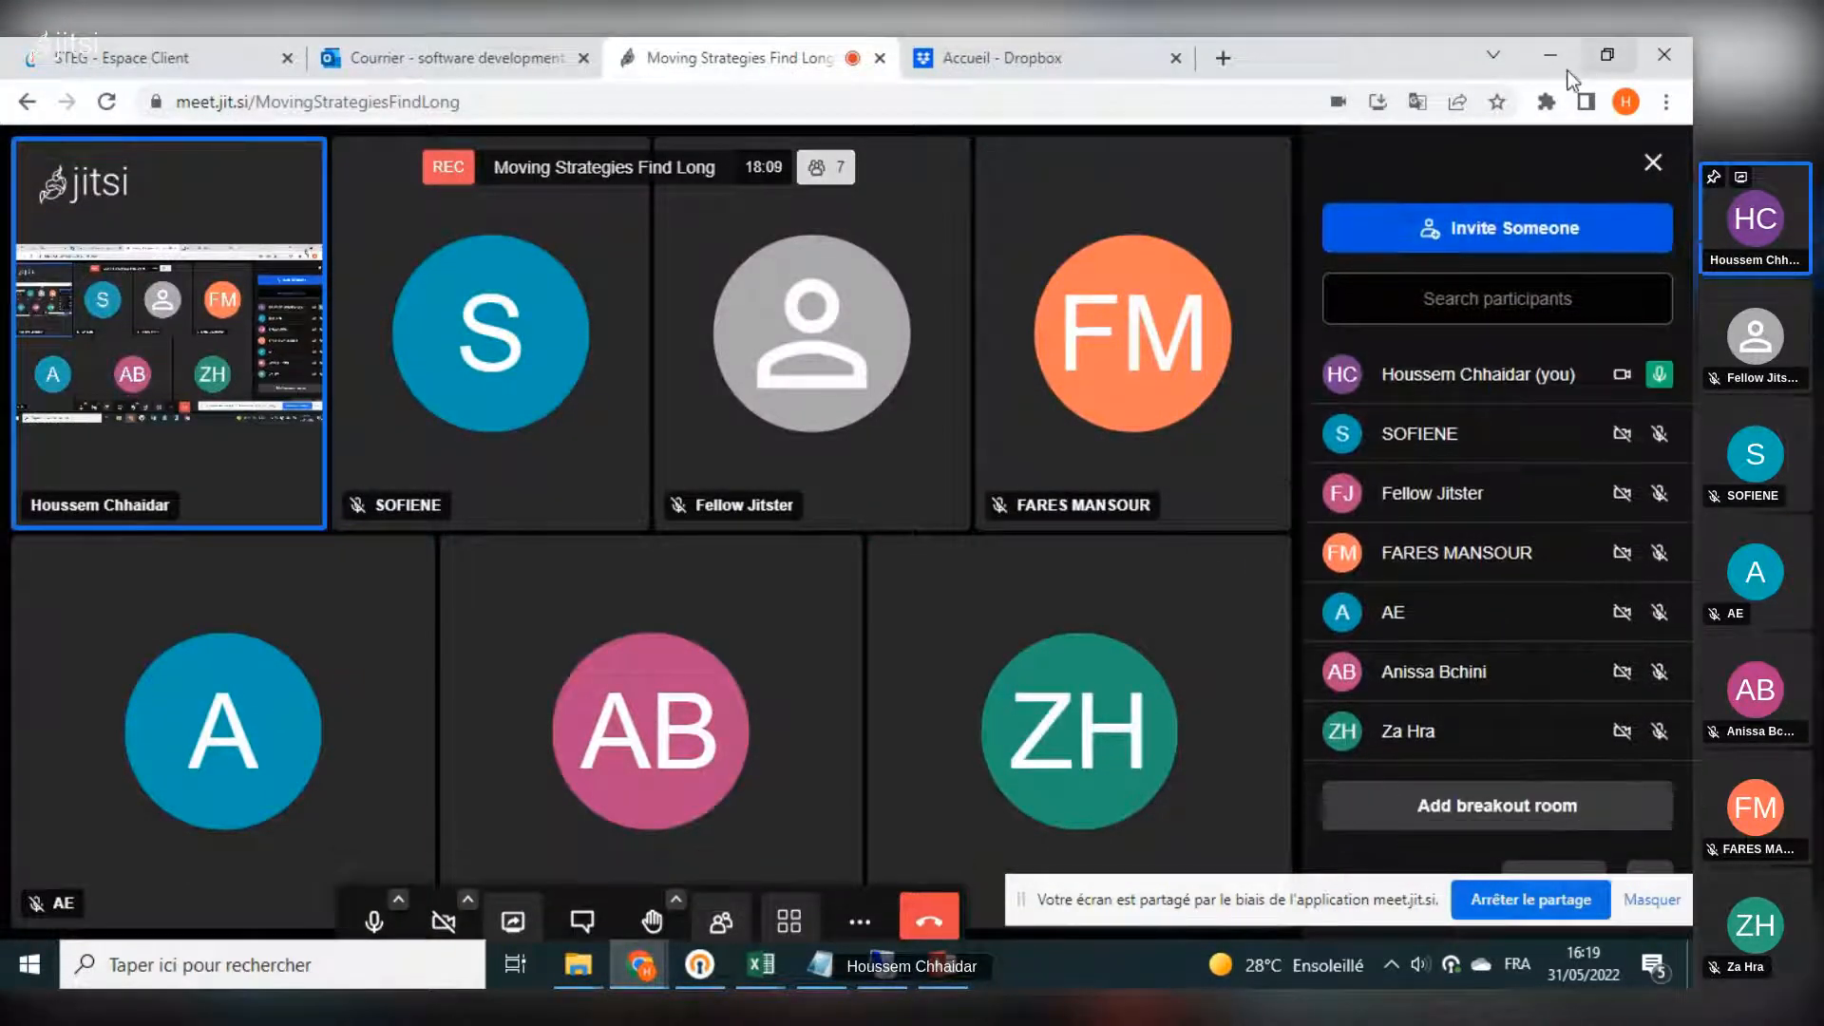
click(1561, 70)
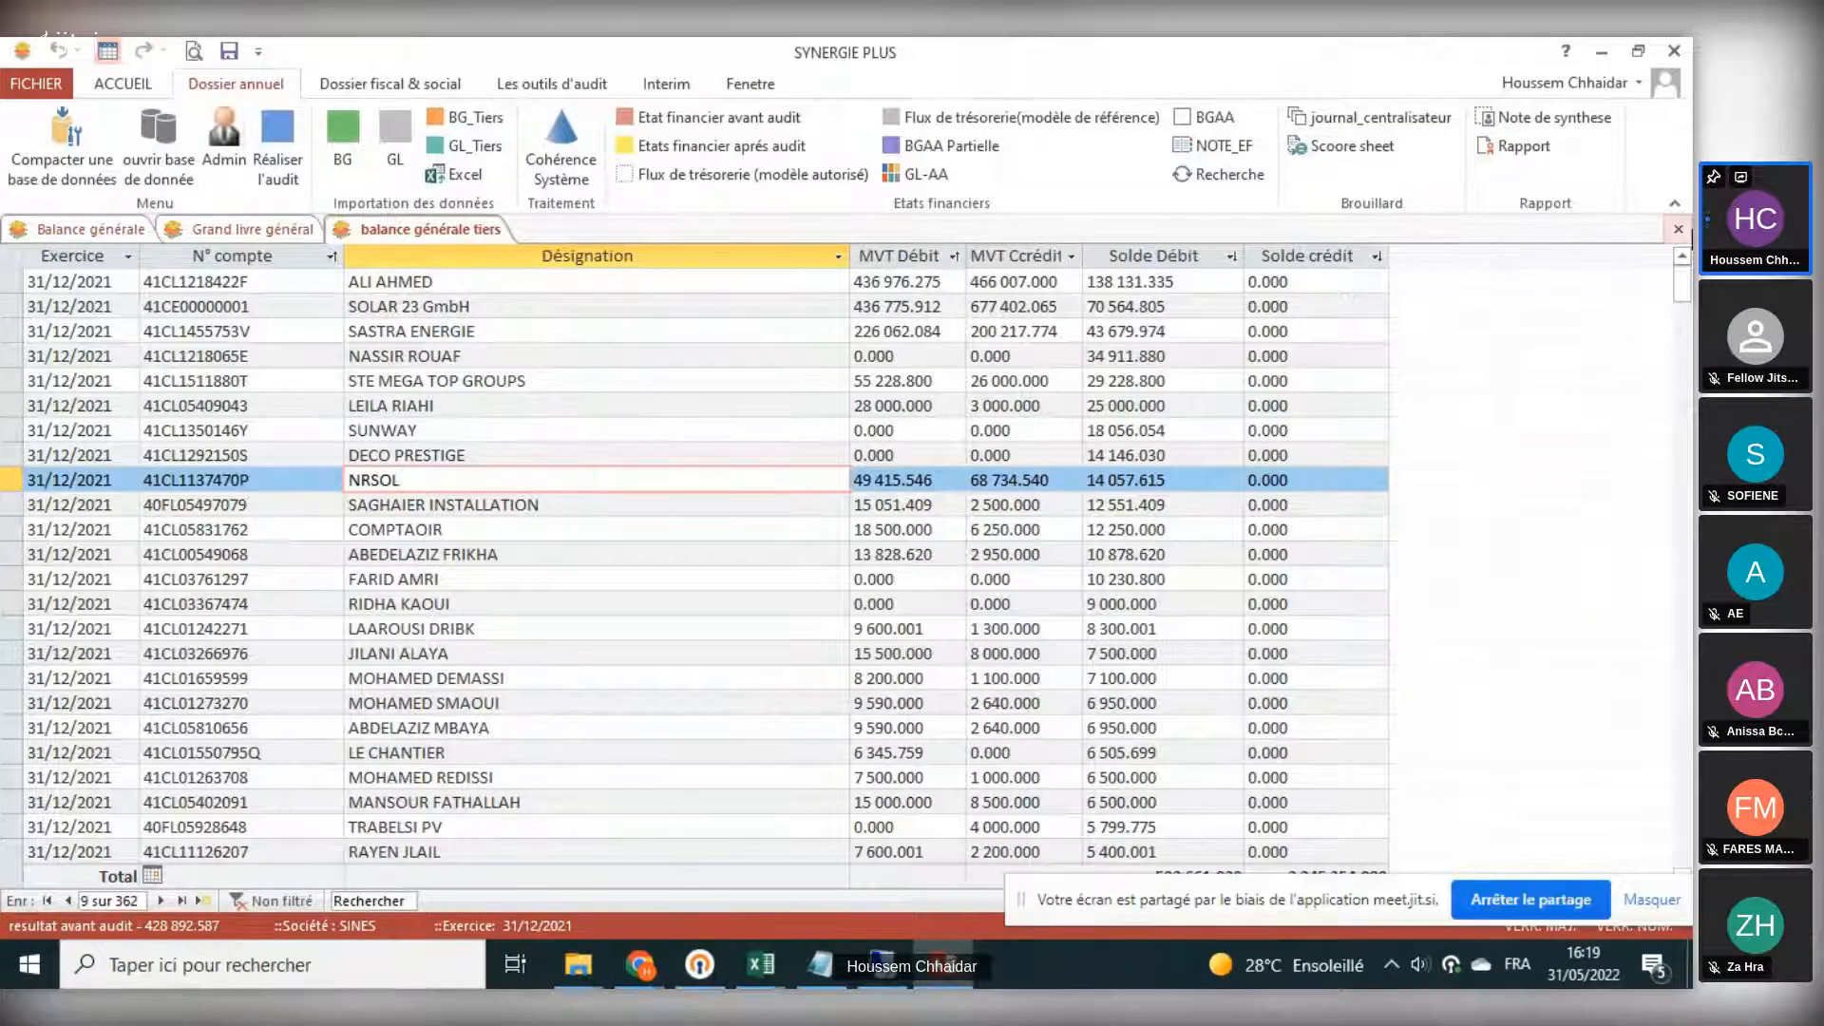
- Close the third-party balance and general ledger views
click(1678, 230)
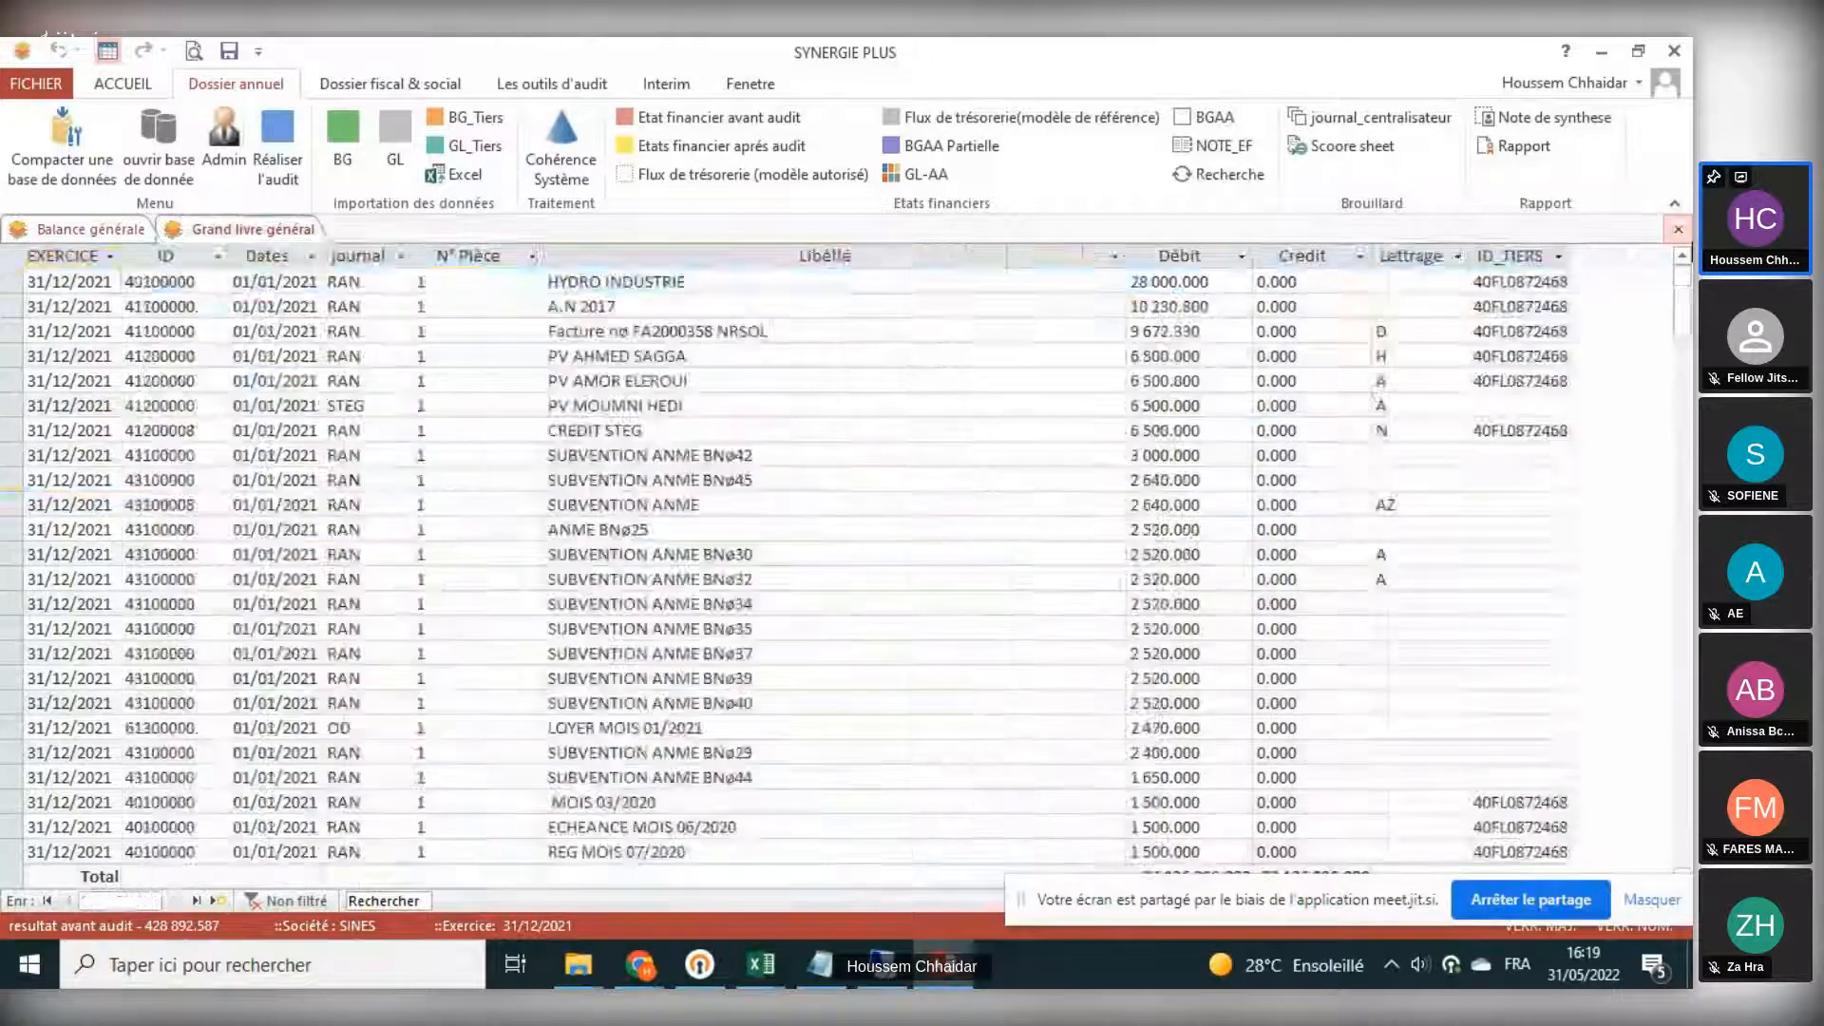
click(1678, 230)
click(1678, 230)
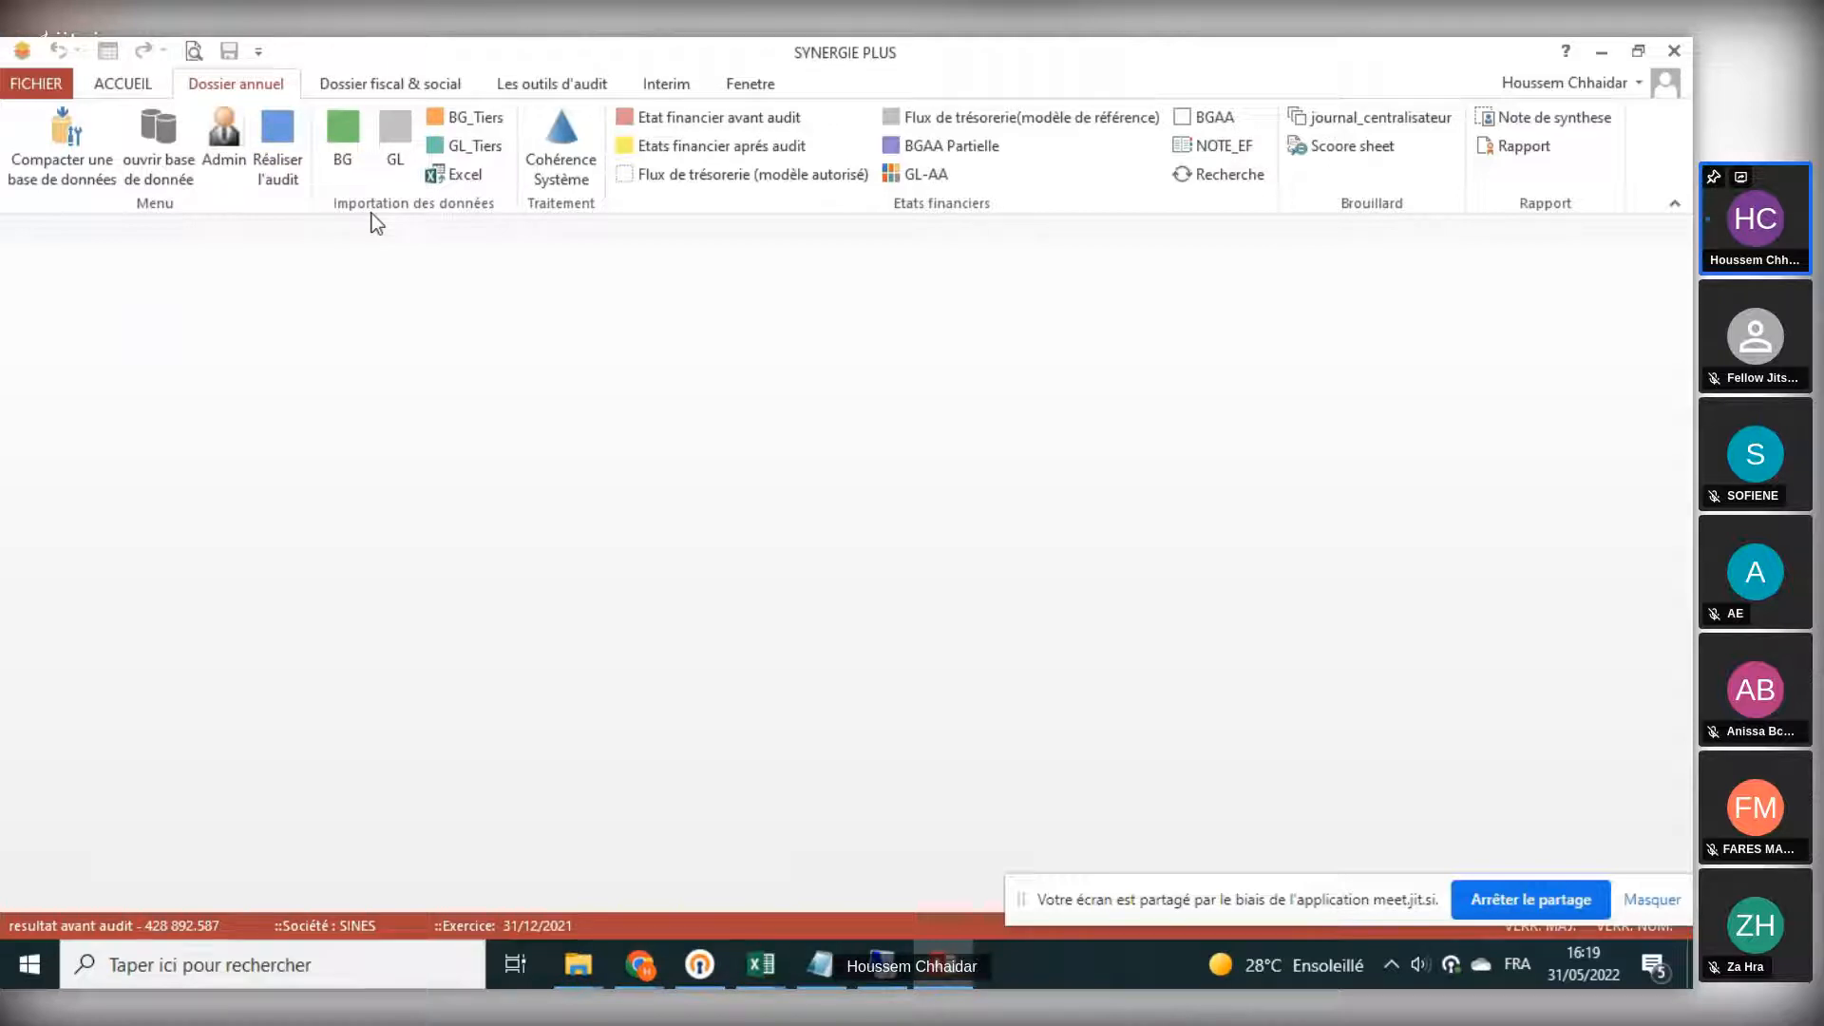
- Open the Cohérence Système test dialog for exercise 31/12/2021 and open the general balance (BG) view
click(562, 154)
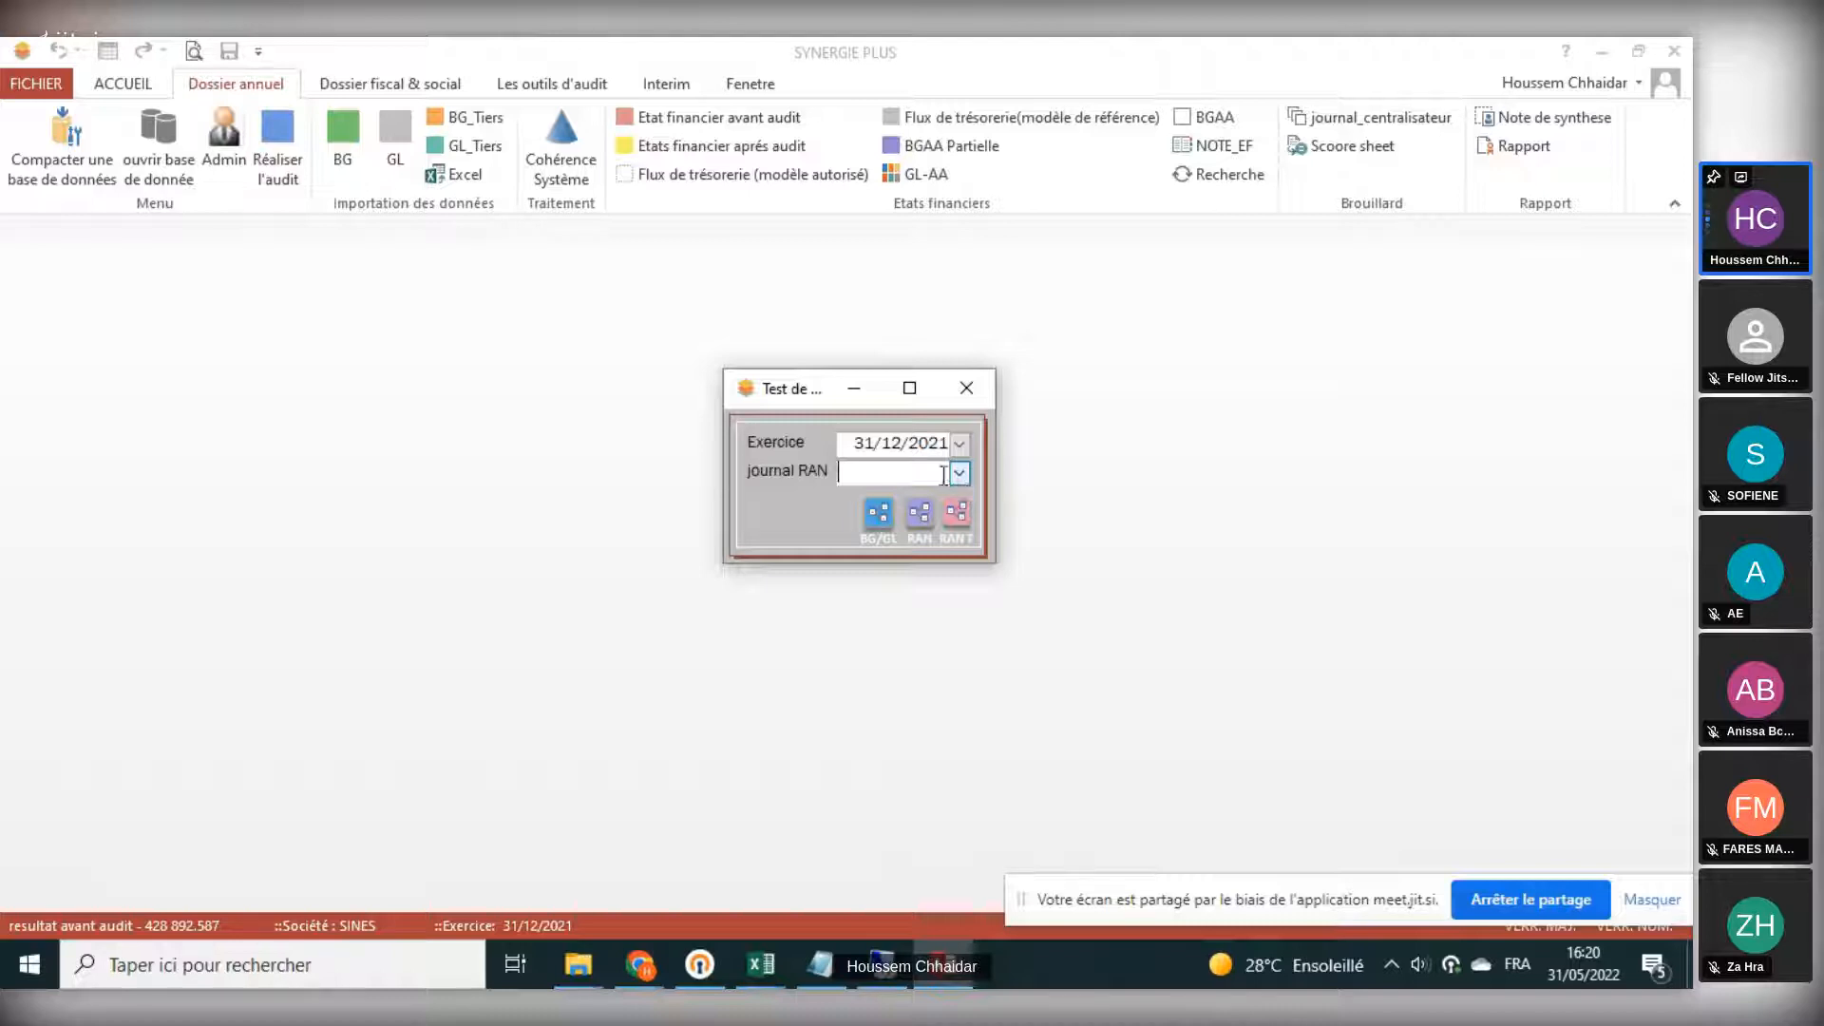
click(851, 447)
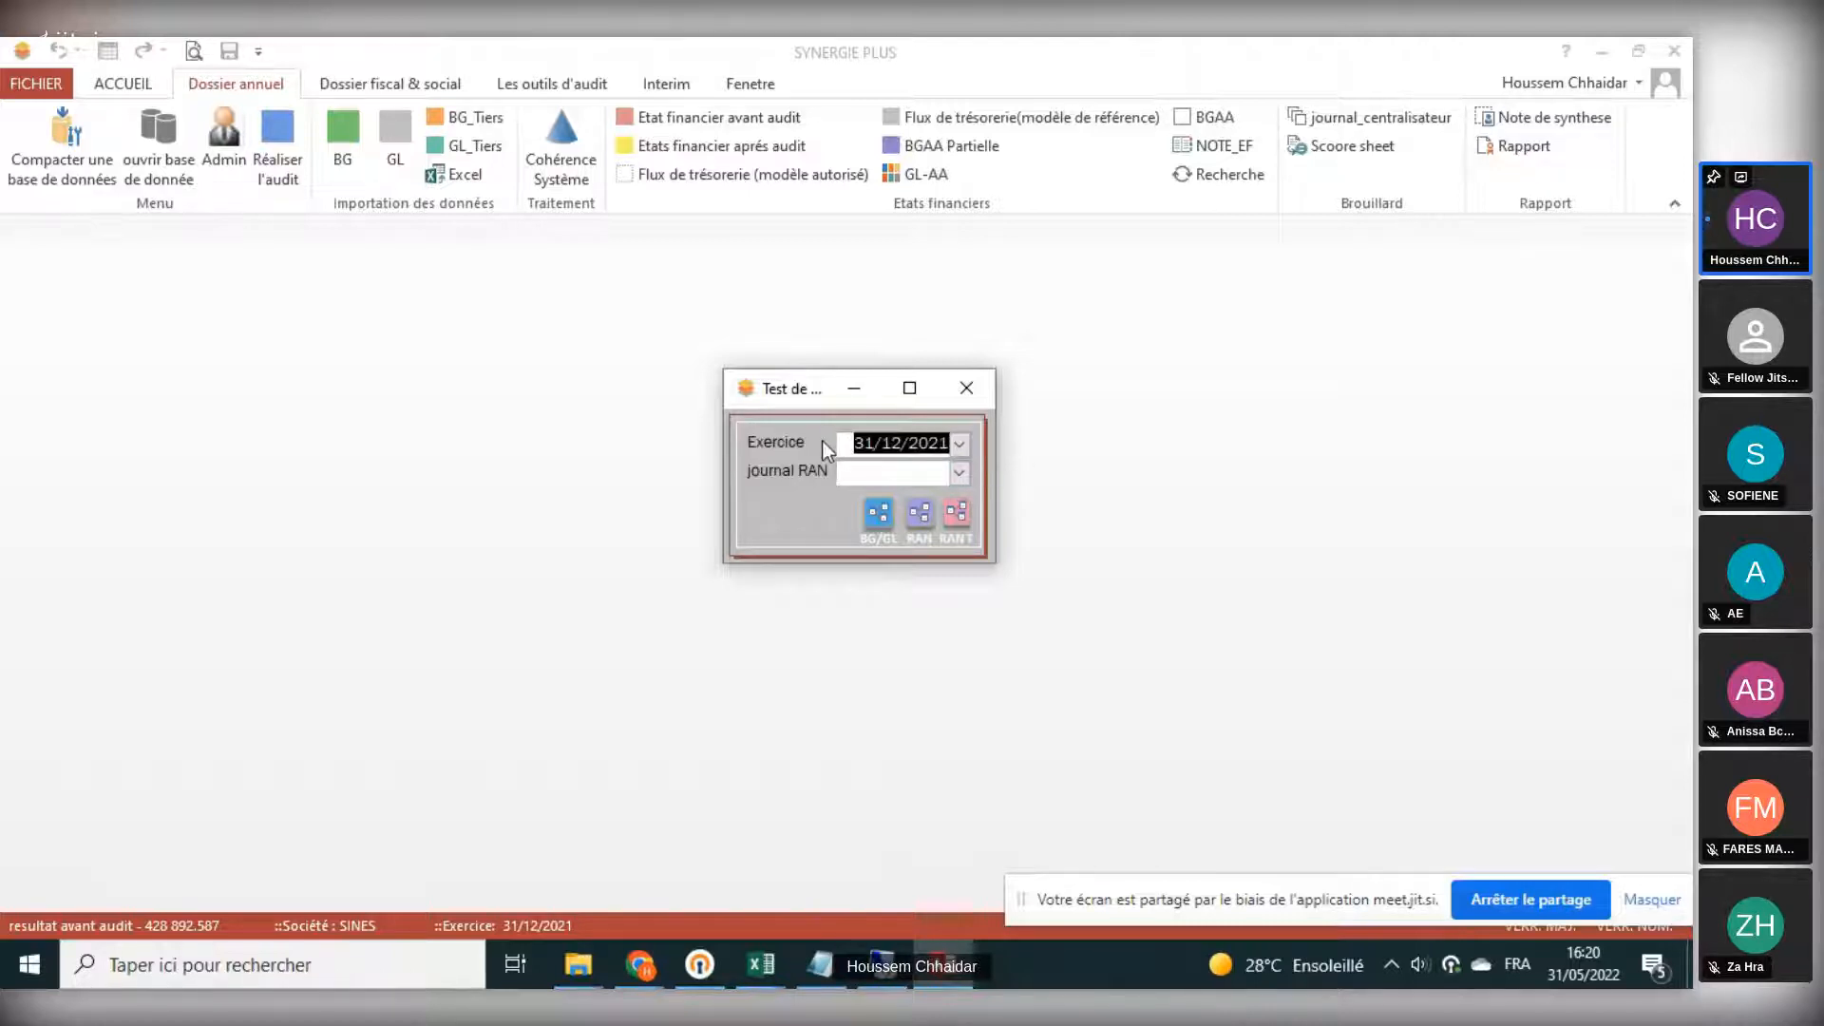
drag(862, 444, 938, 446)
click(347, 152)
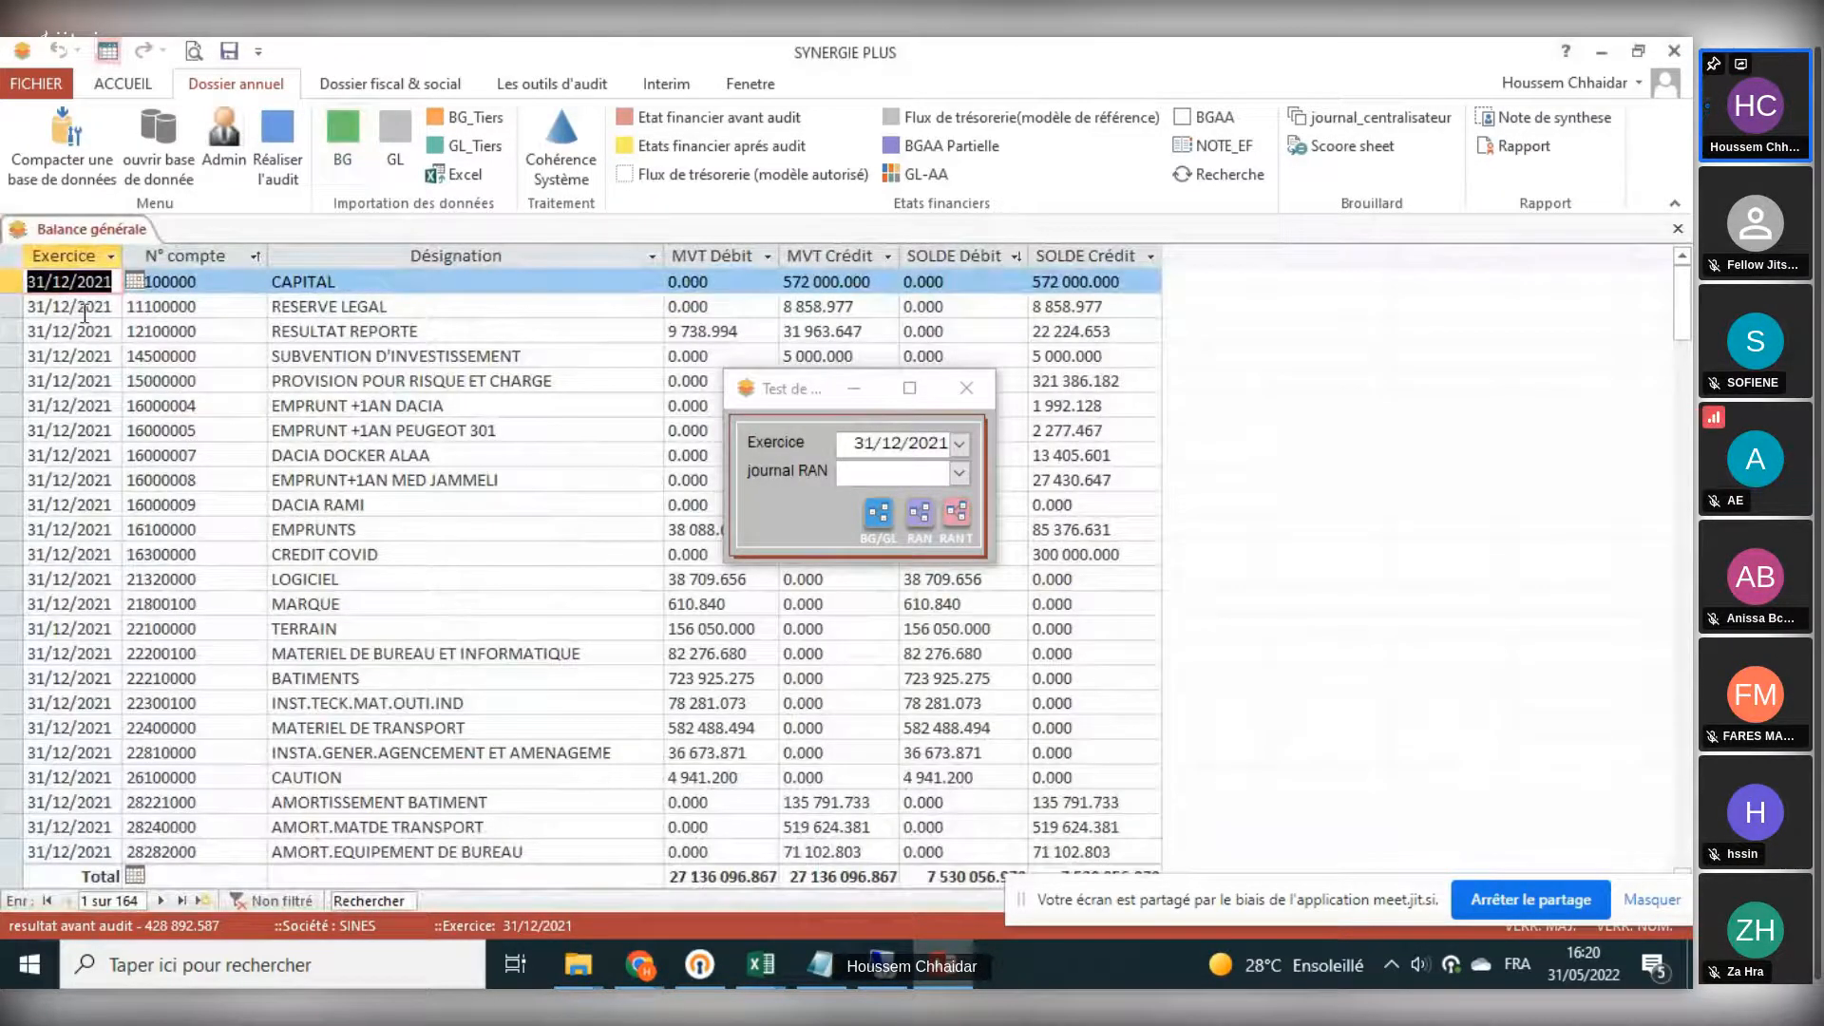
- Set the test dialog's RAN journal to RAN
click(841, 473)
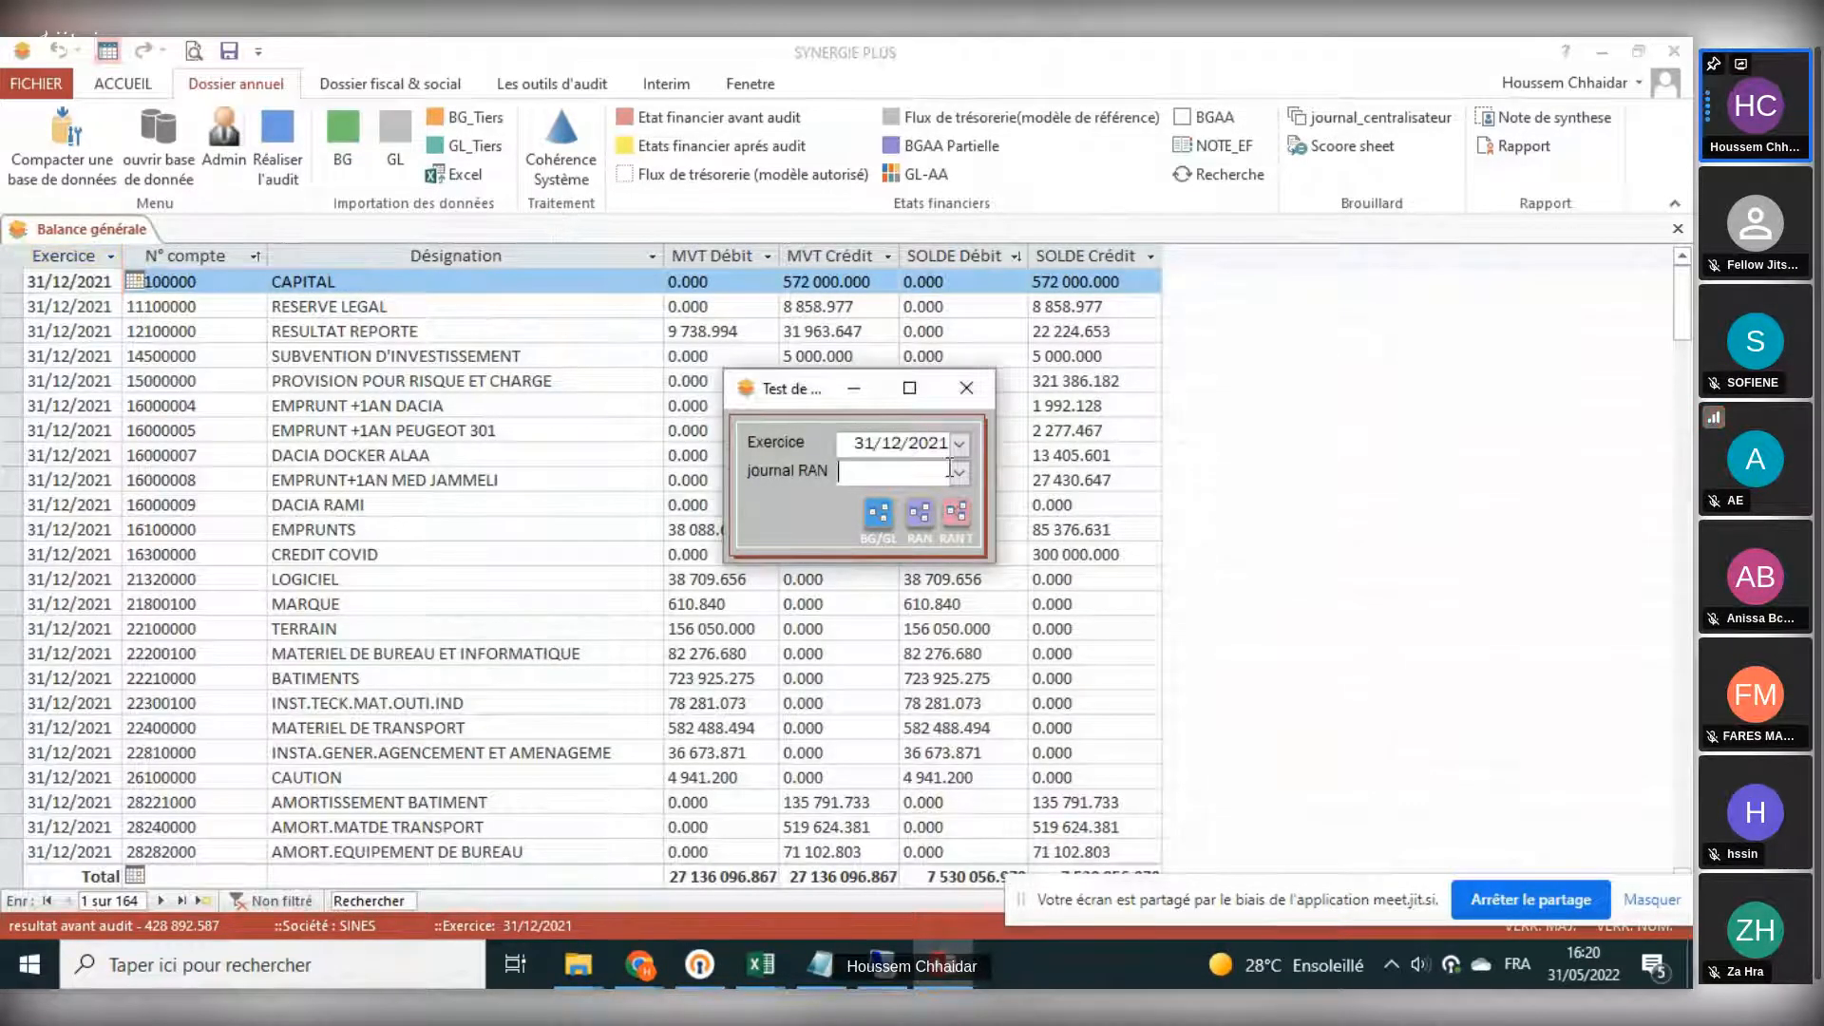
click(959, 472)
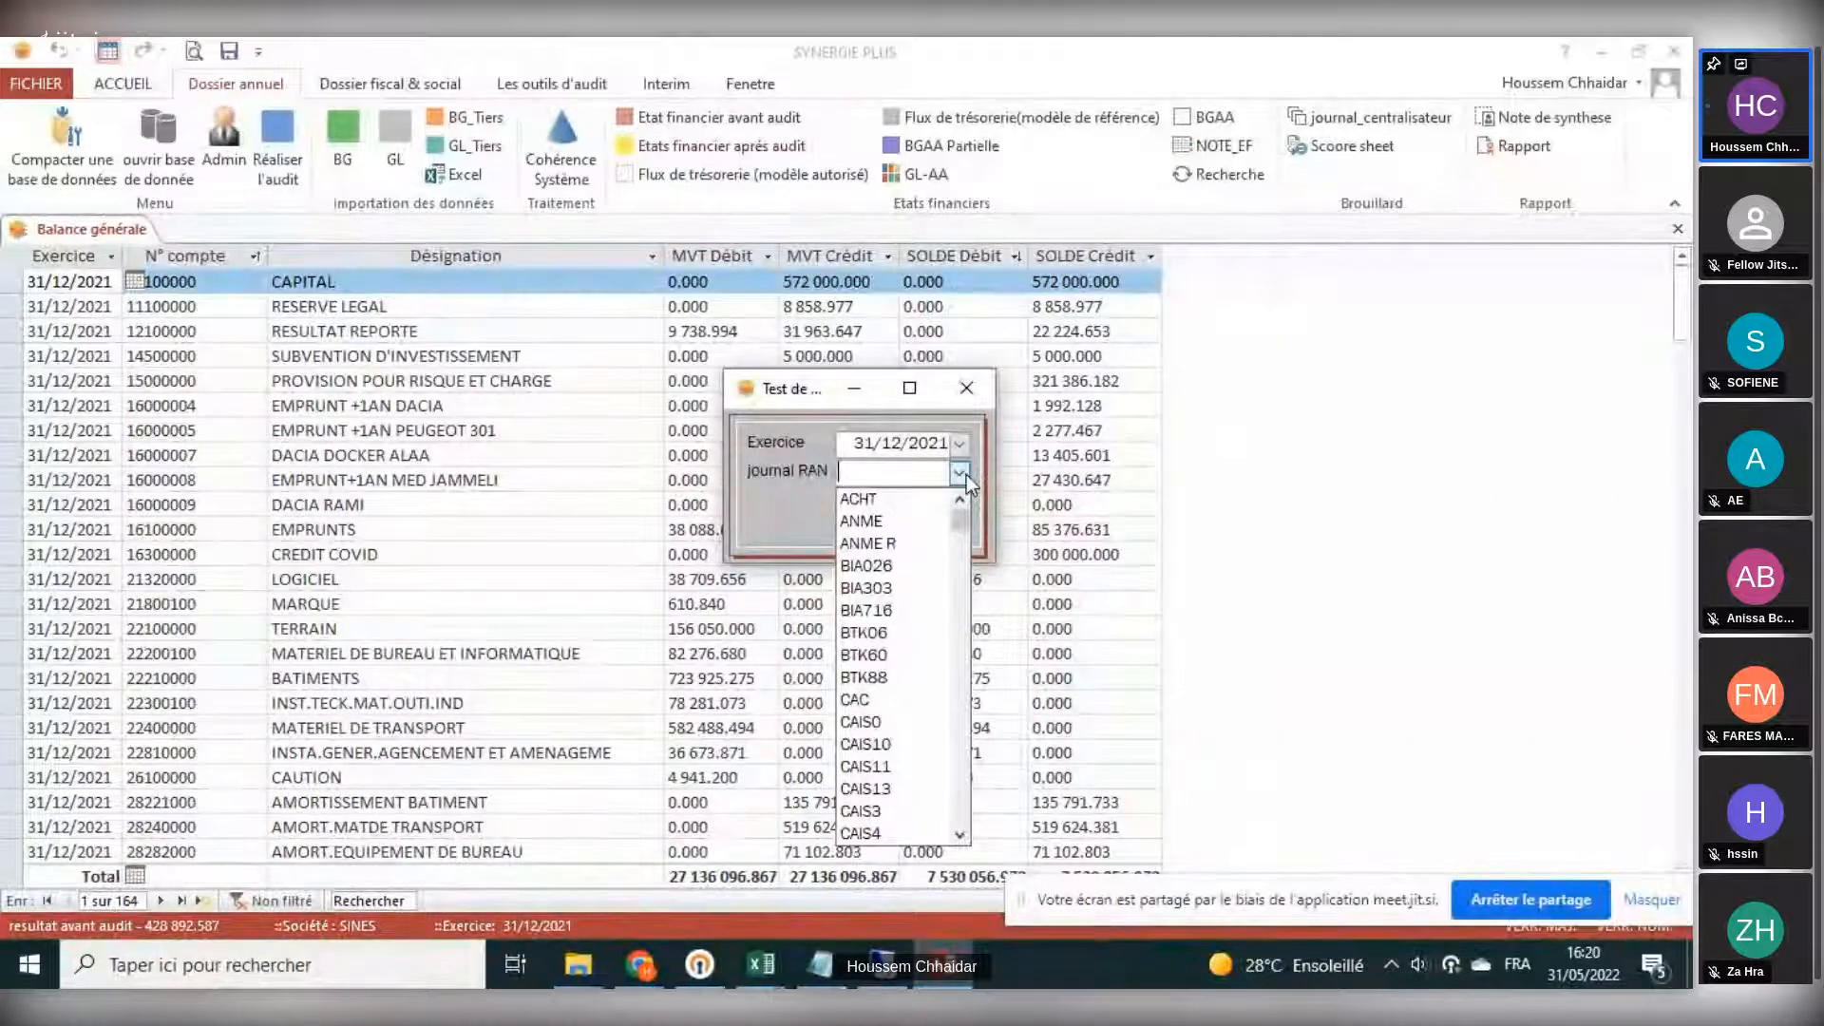
scroll(892, 589, down, 2)
scroll(891, 594, down, 4)
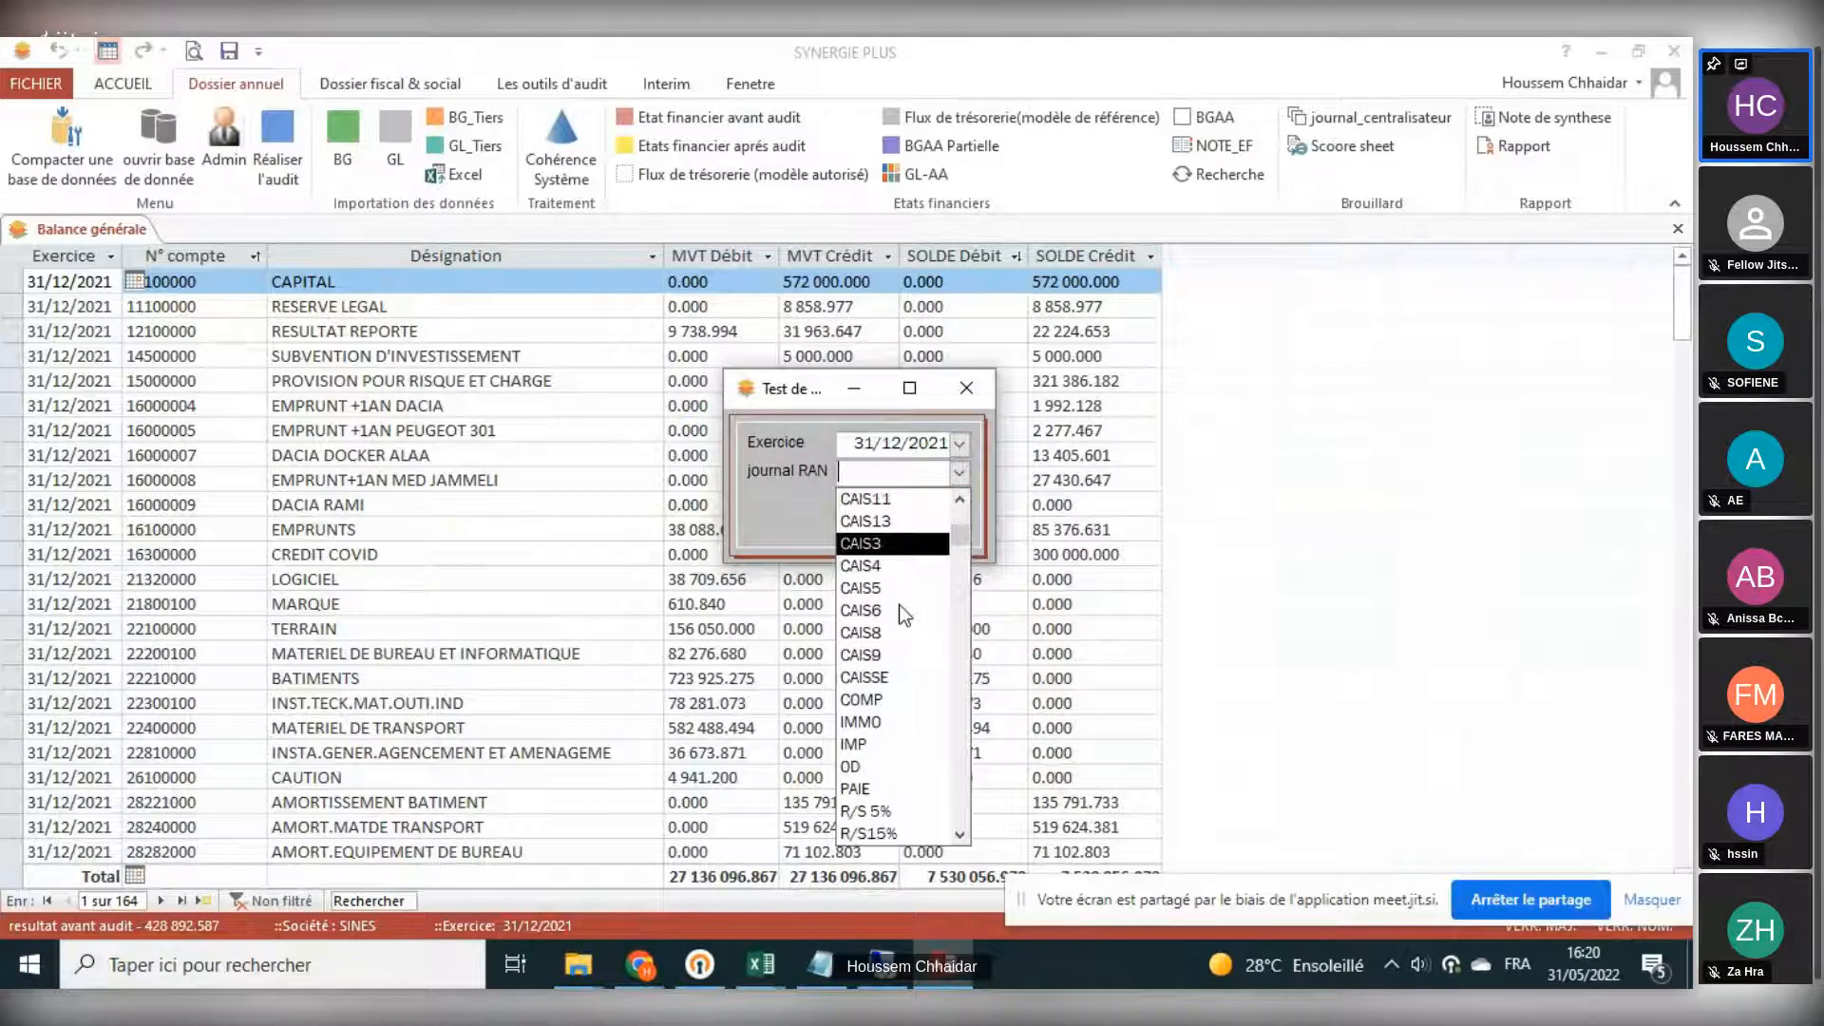
scroll(903, 618, down, 2)
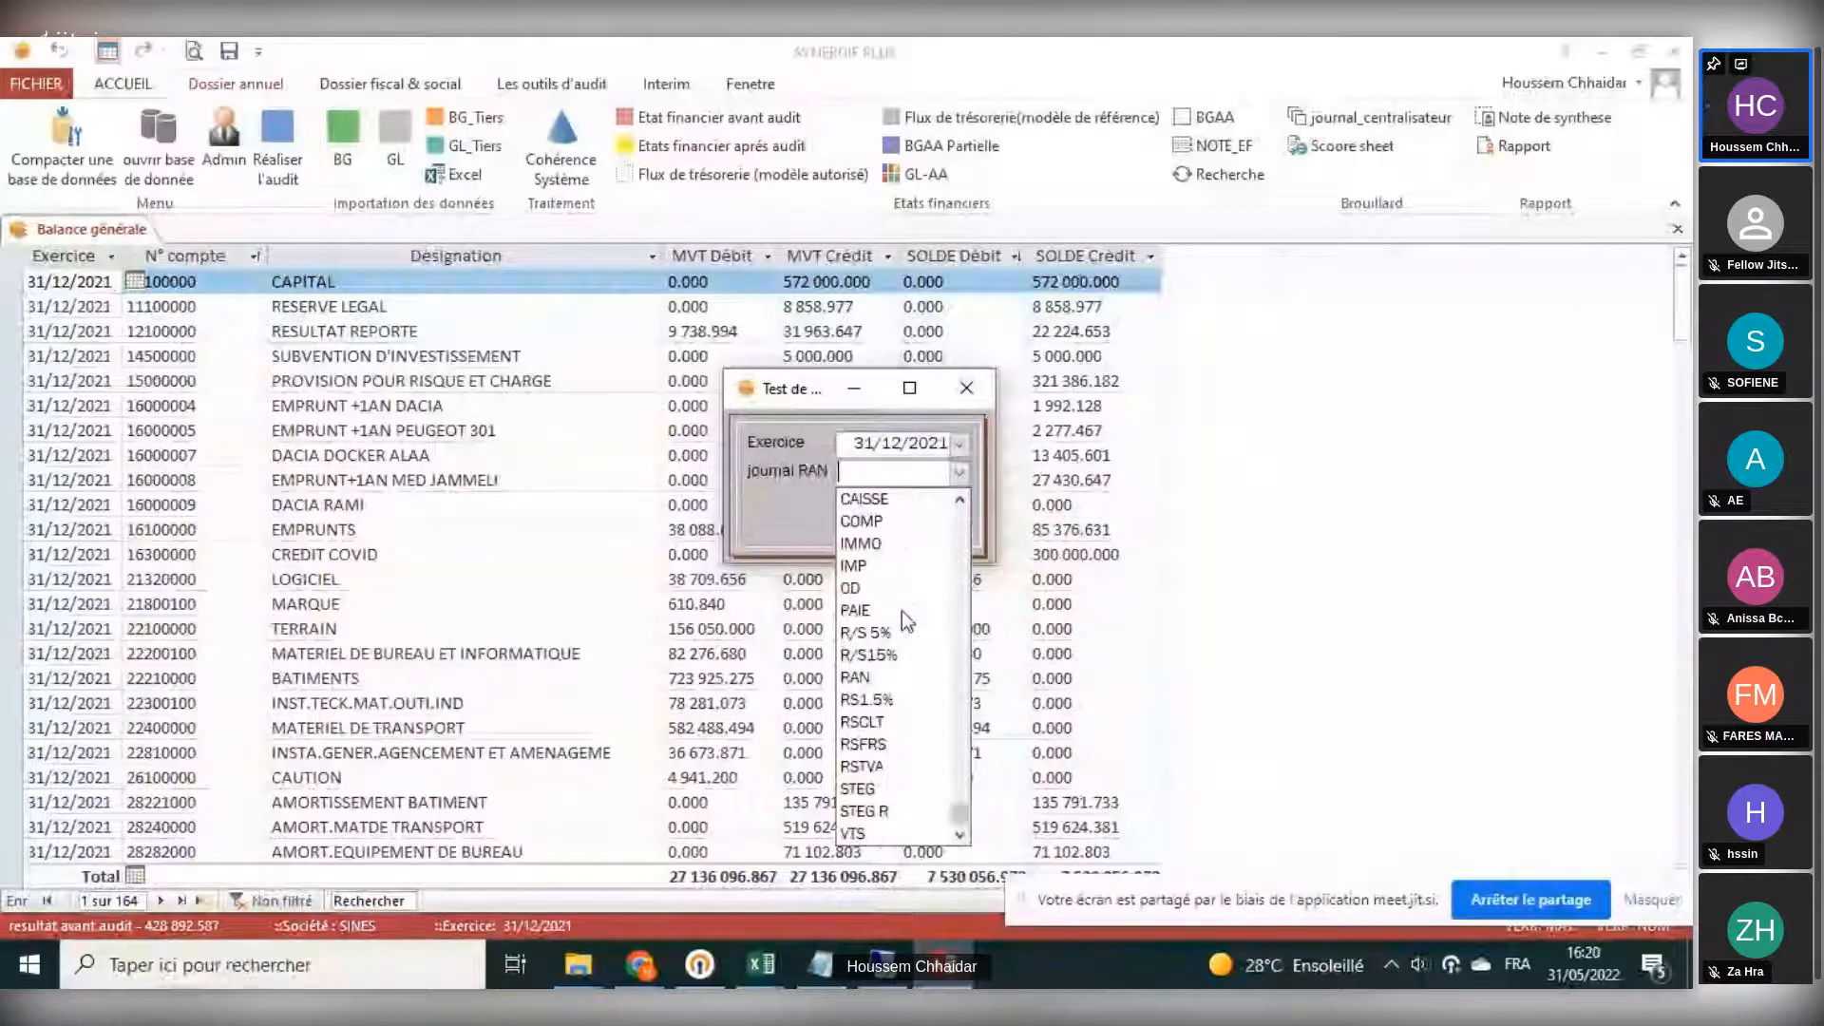
click(867, 672)
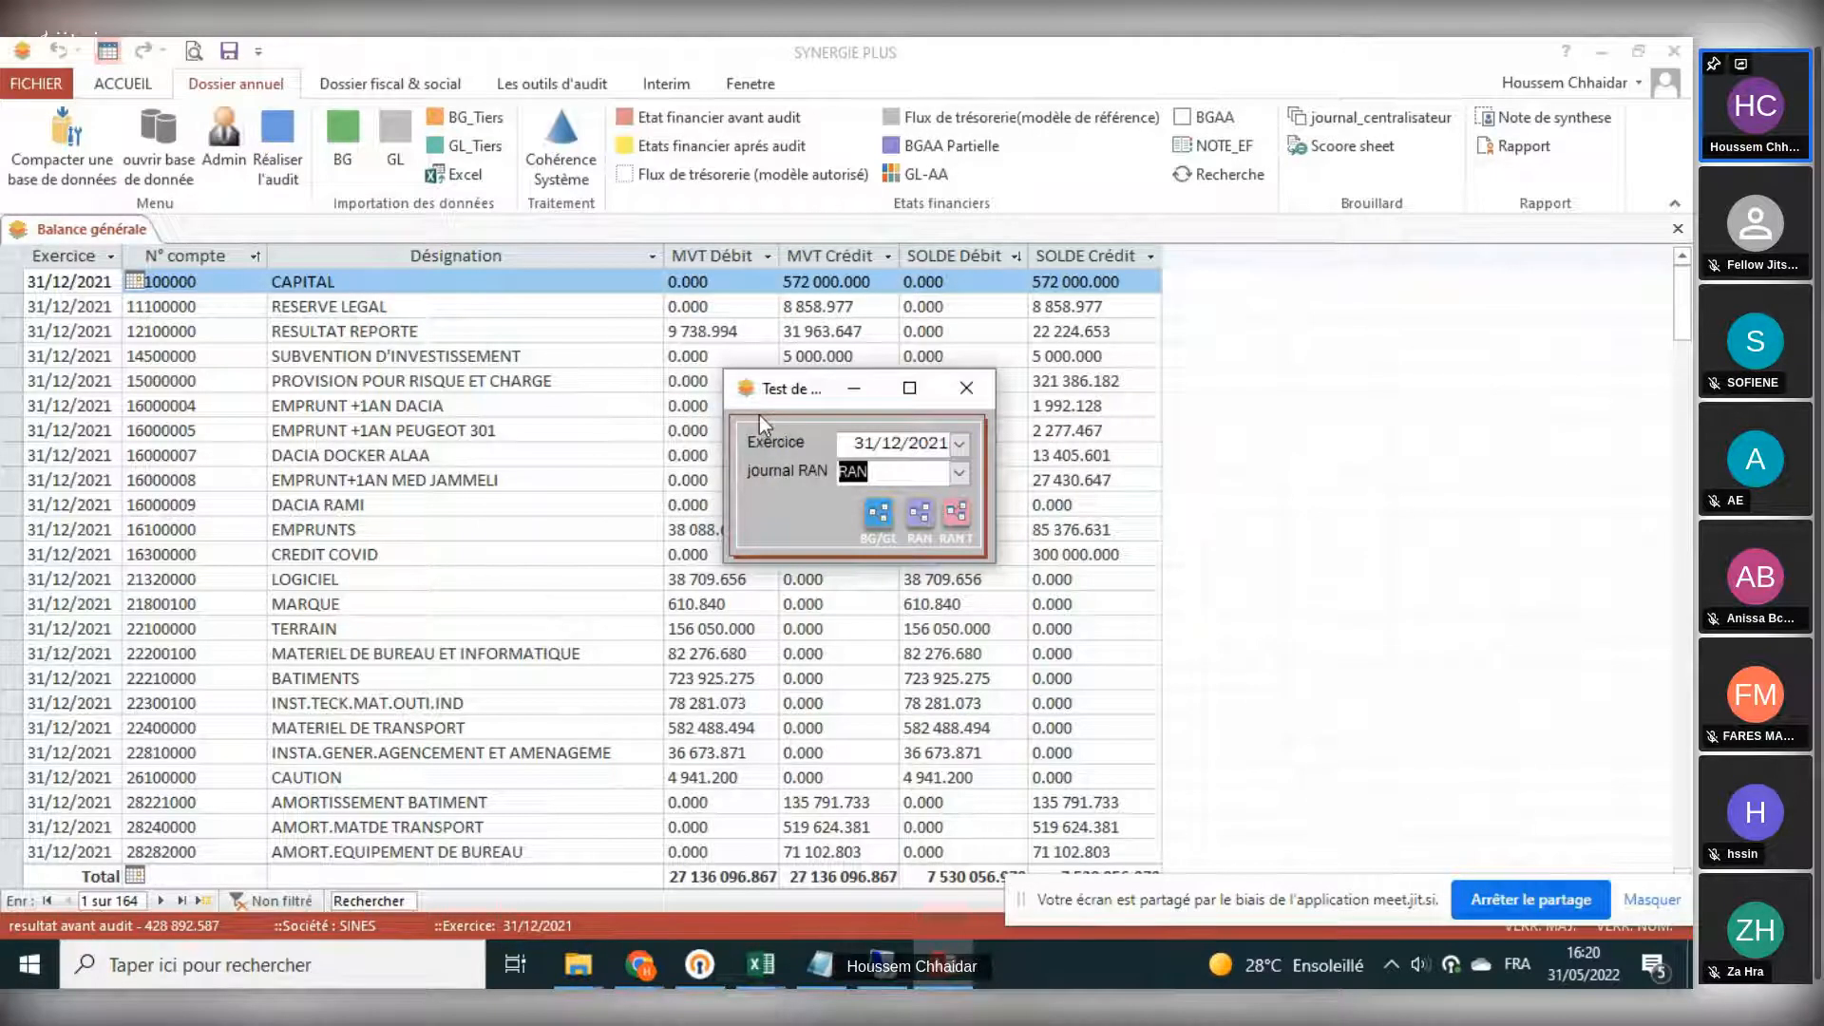
drag(865, 397, 846, 351)
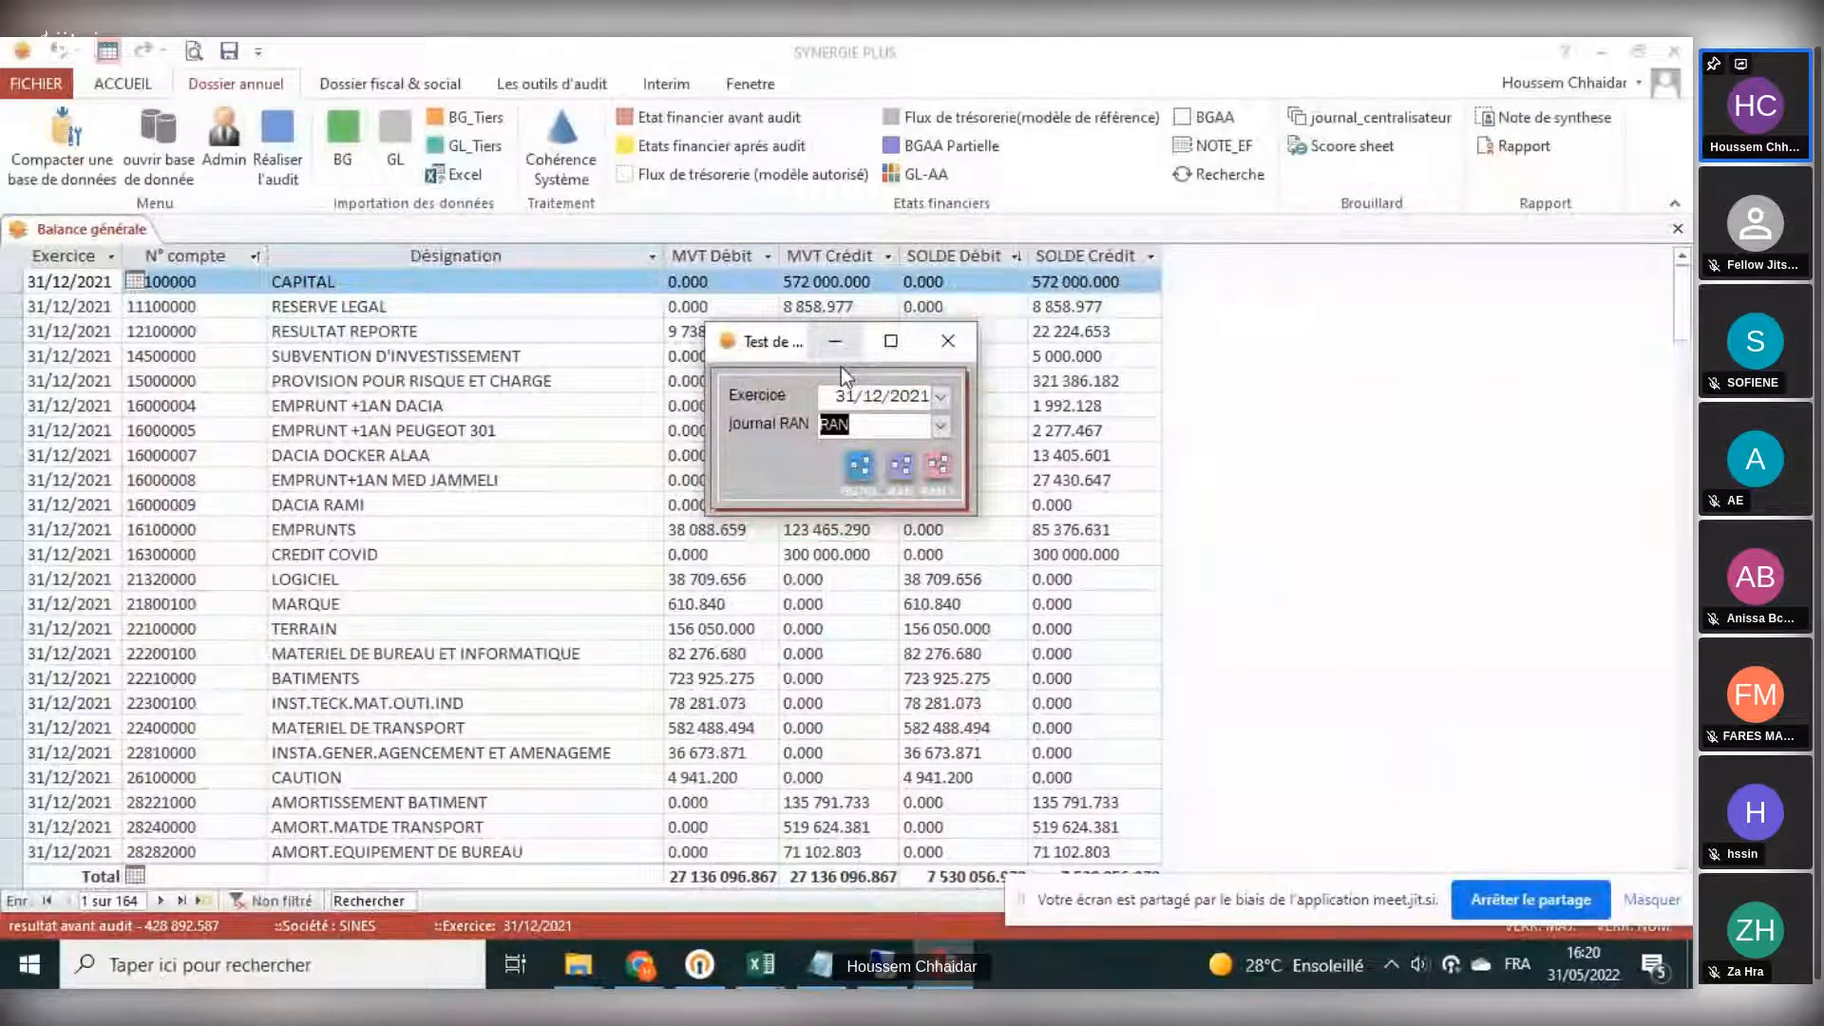
click(861, 418)
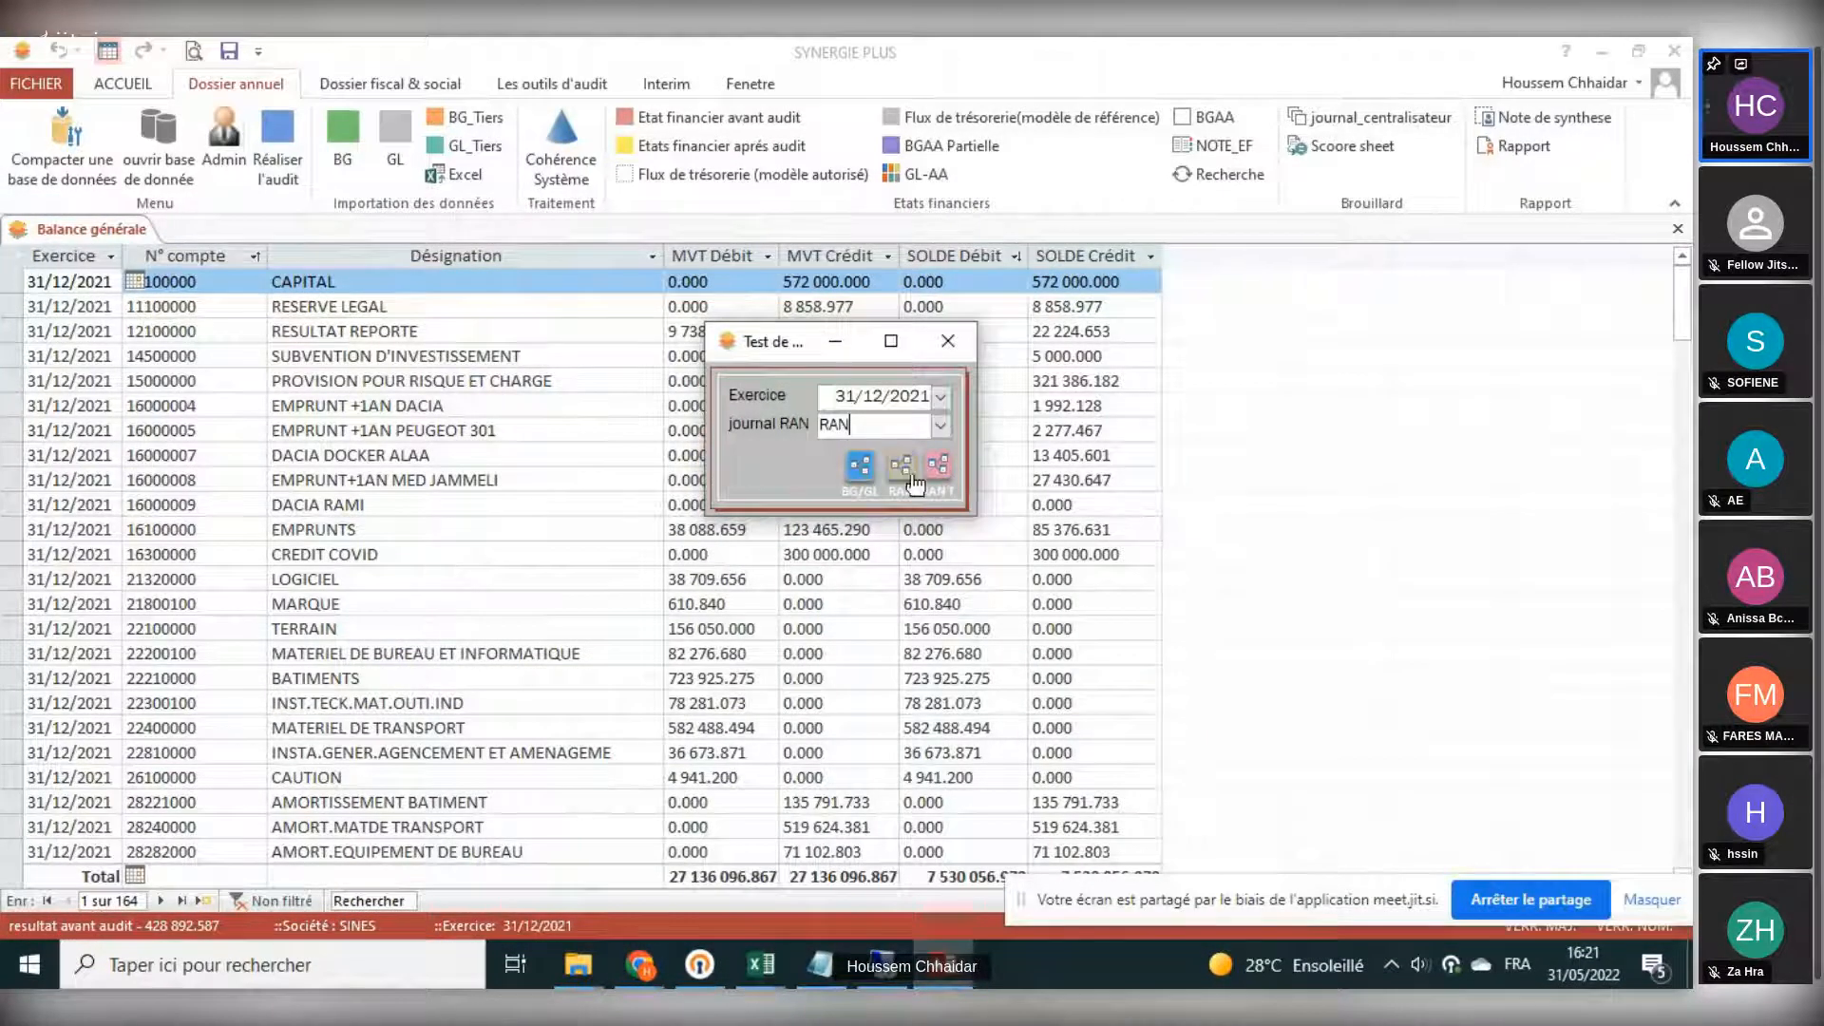
- Run the BG/GL test to open the coherence tests window, then close that window
click(860, 466)
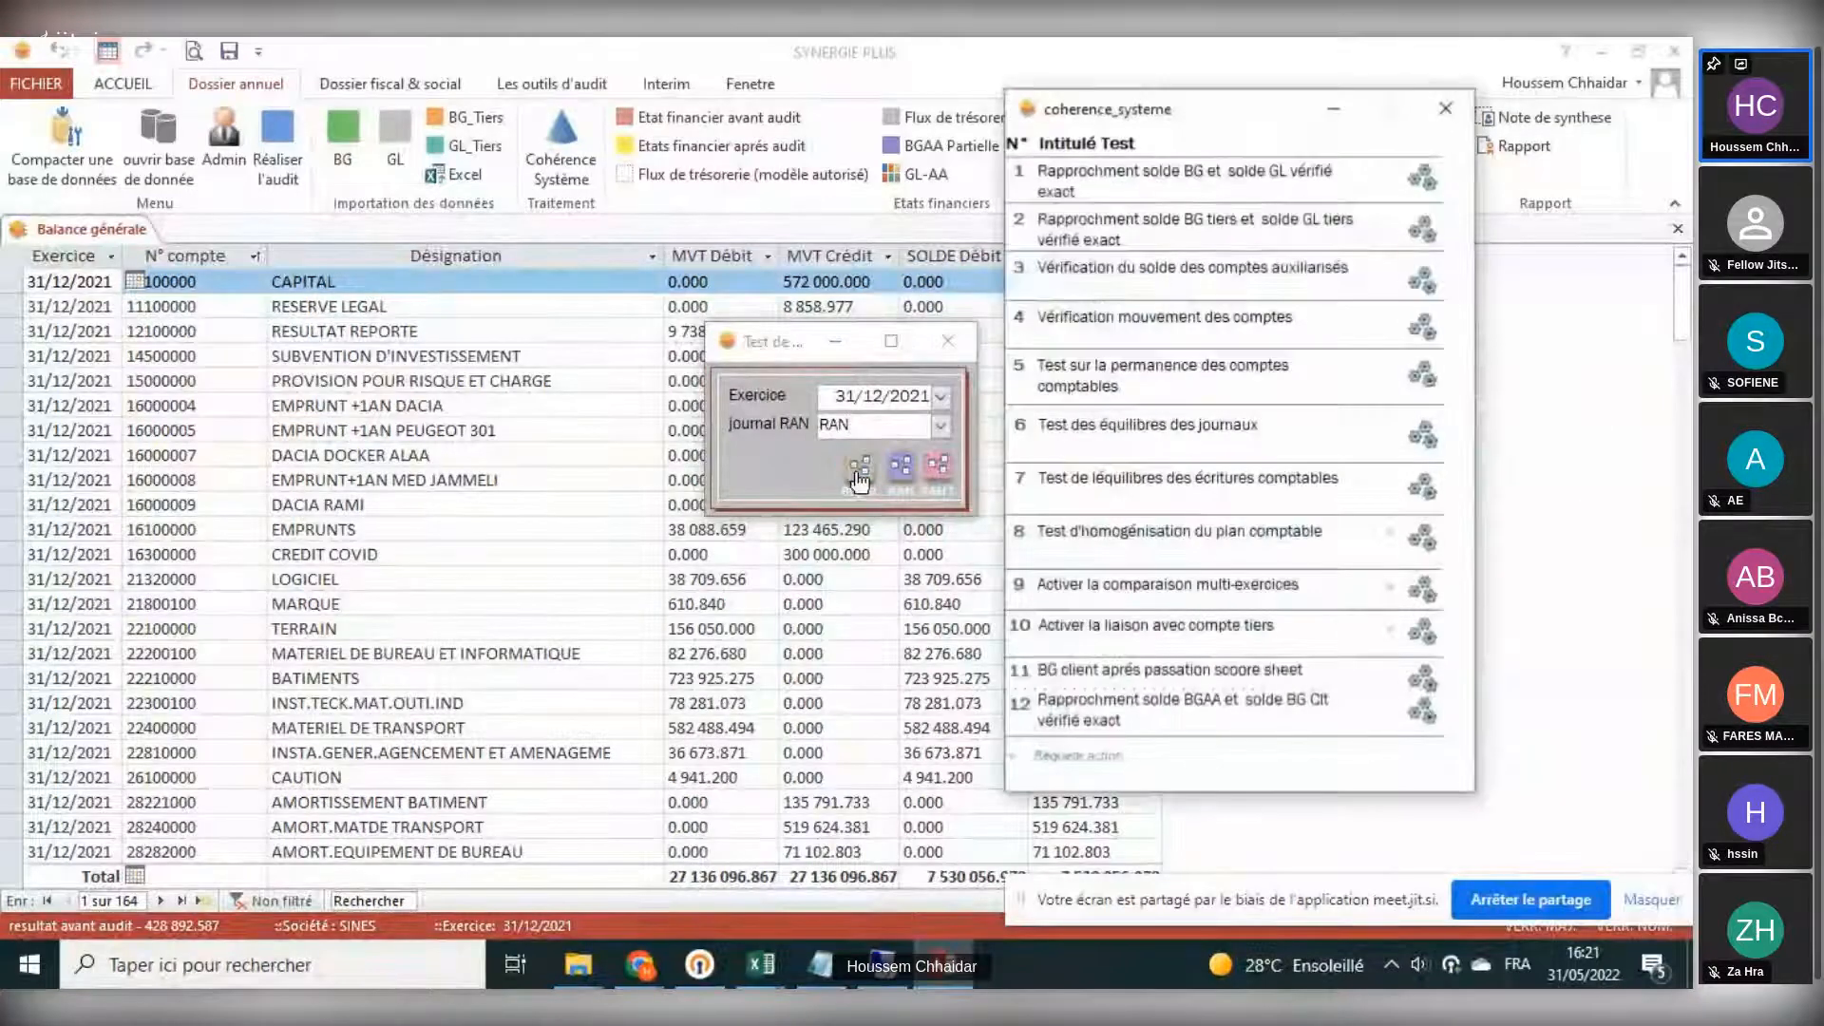
drag(1153, 99, 458, 109)
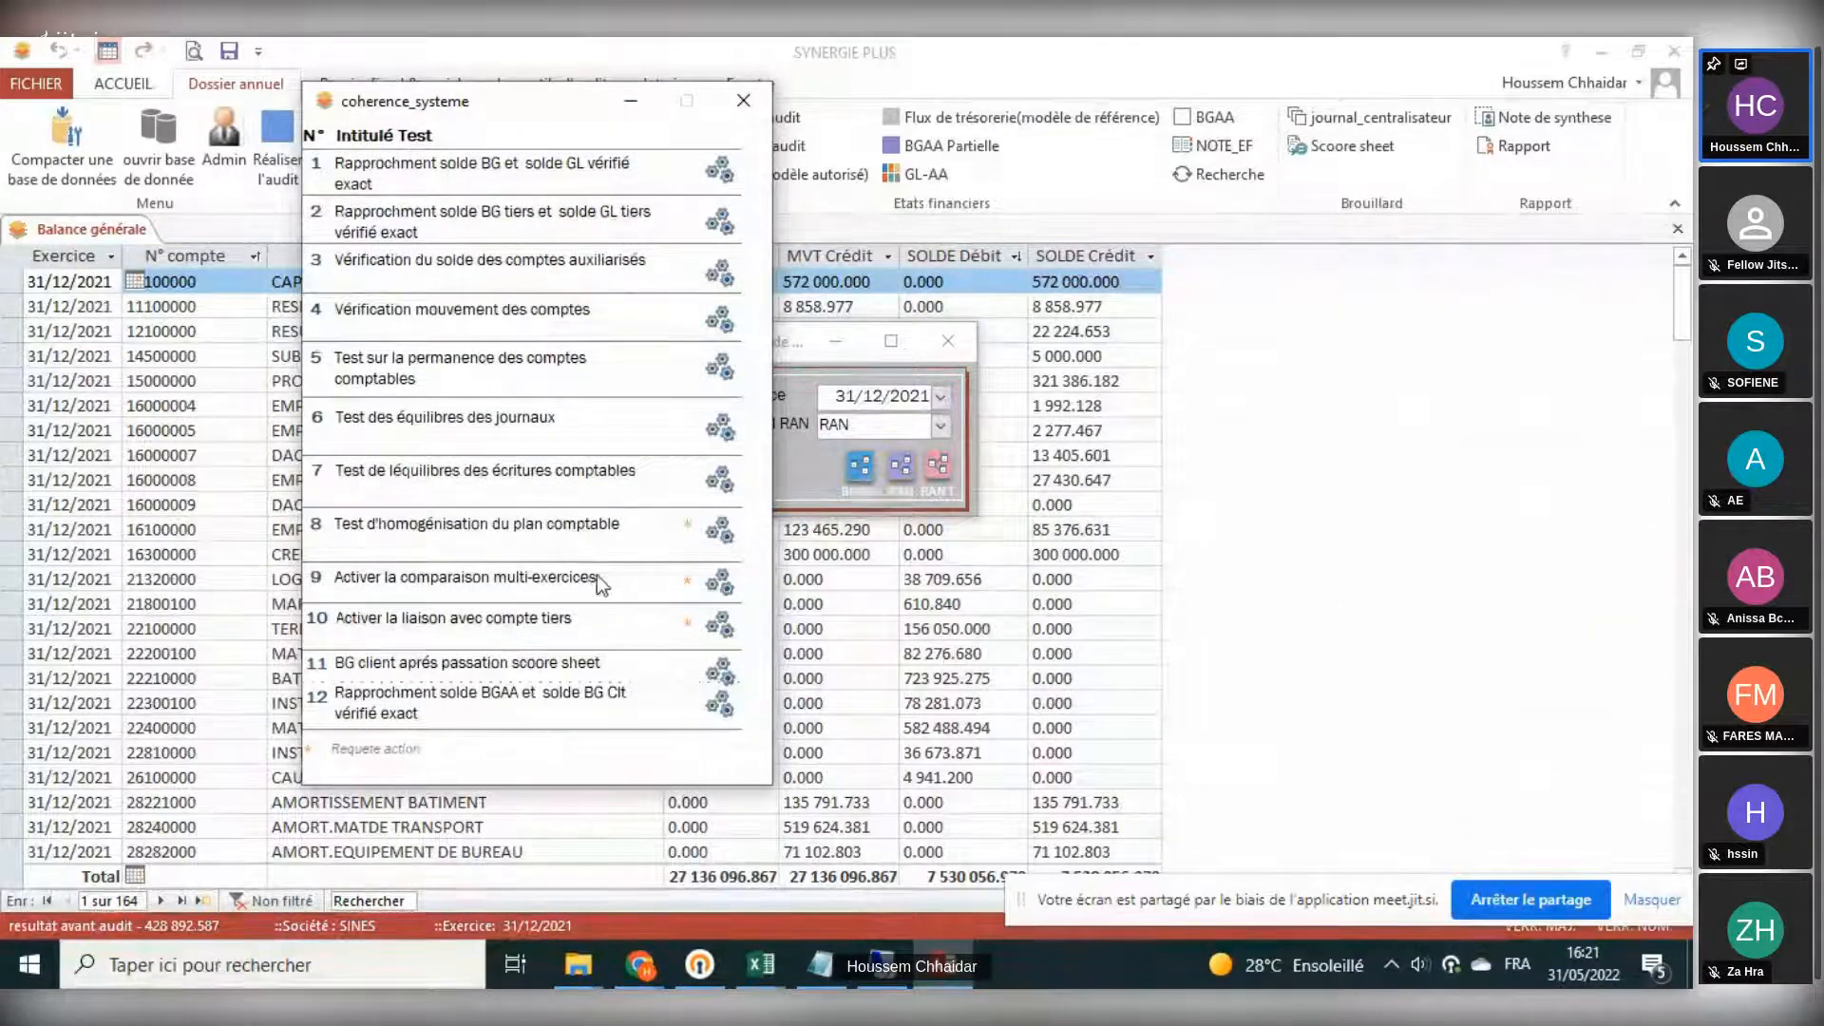
click(743, 101)
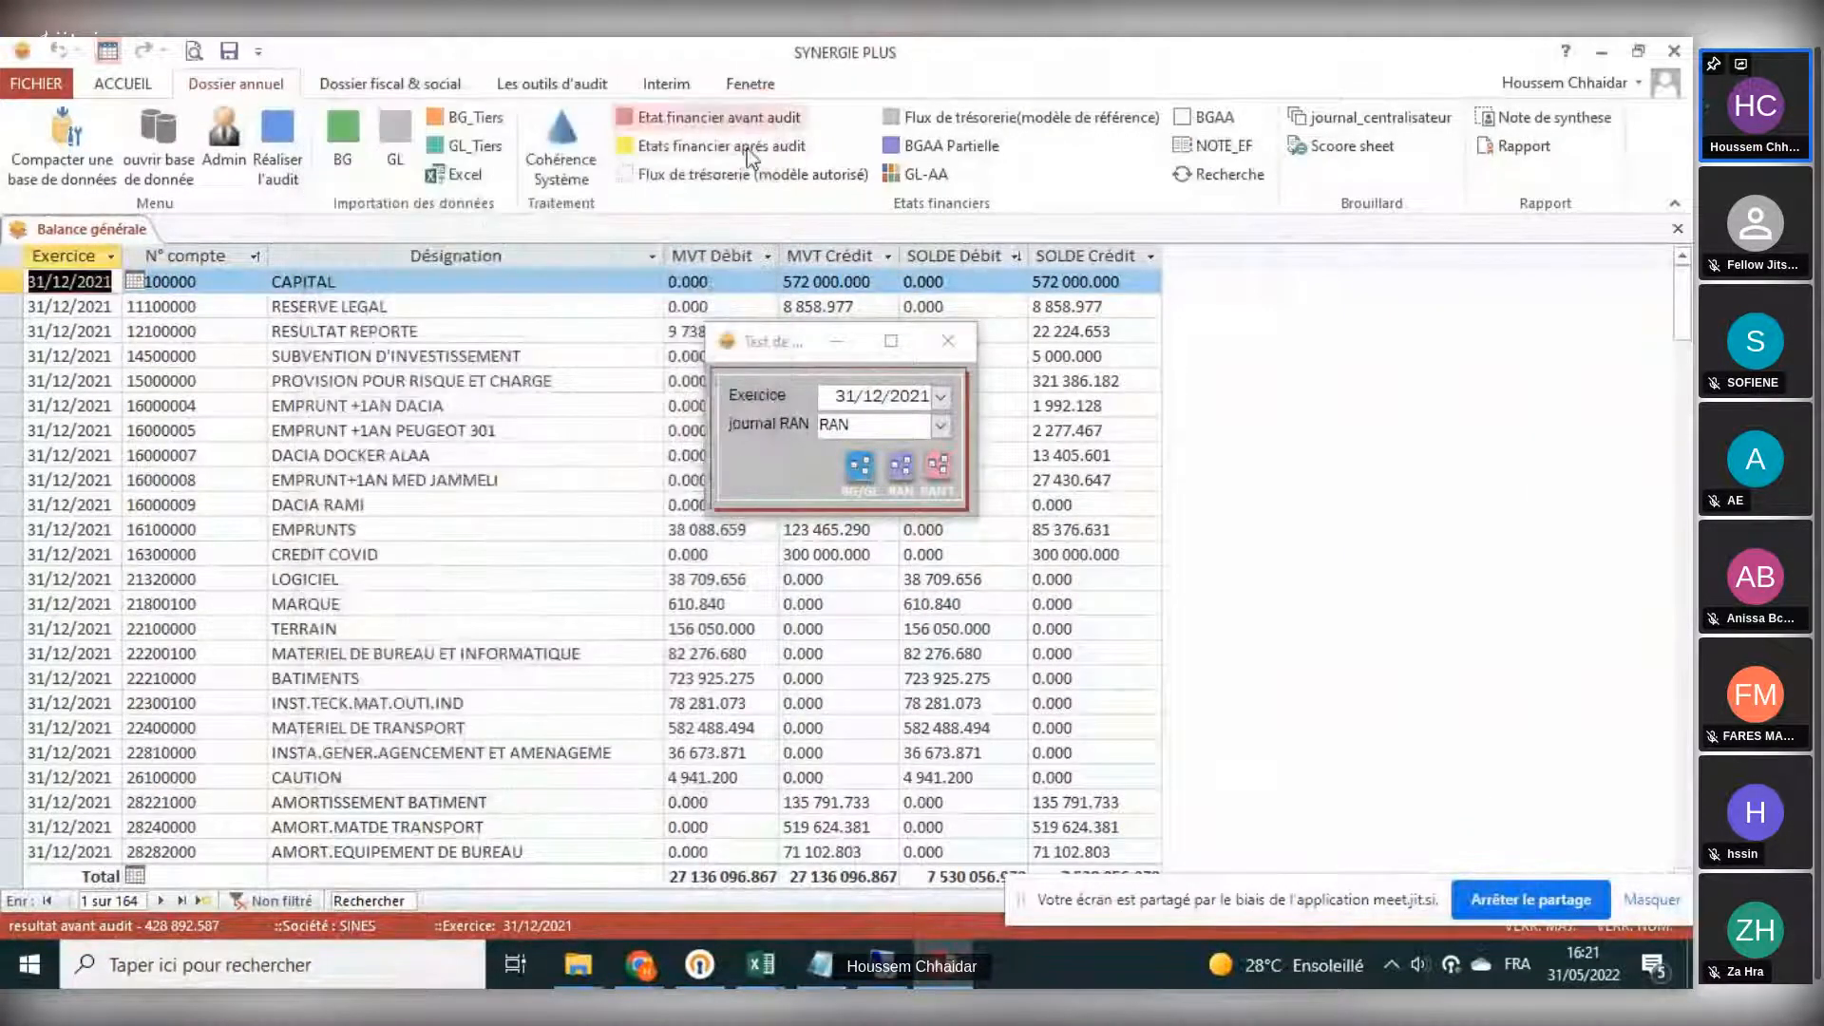
- Run the RAN and third-party RAN (RAN T) opening-balance tests
click(900, 480)
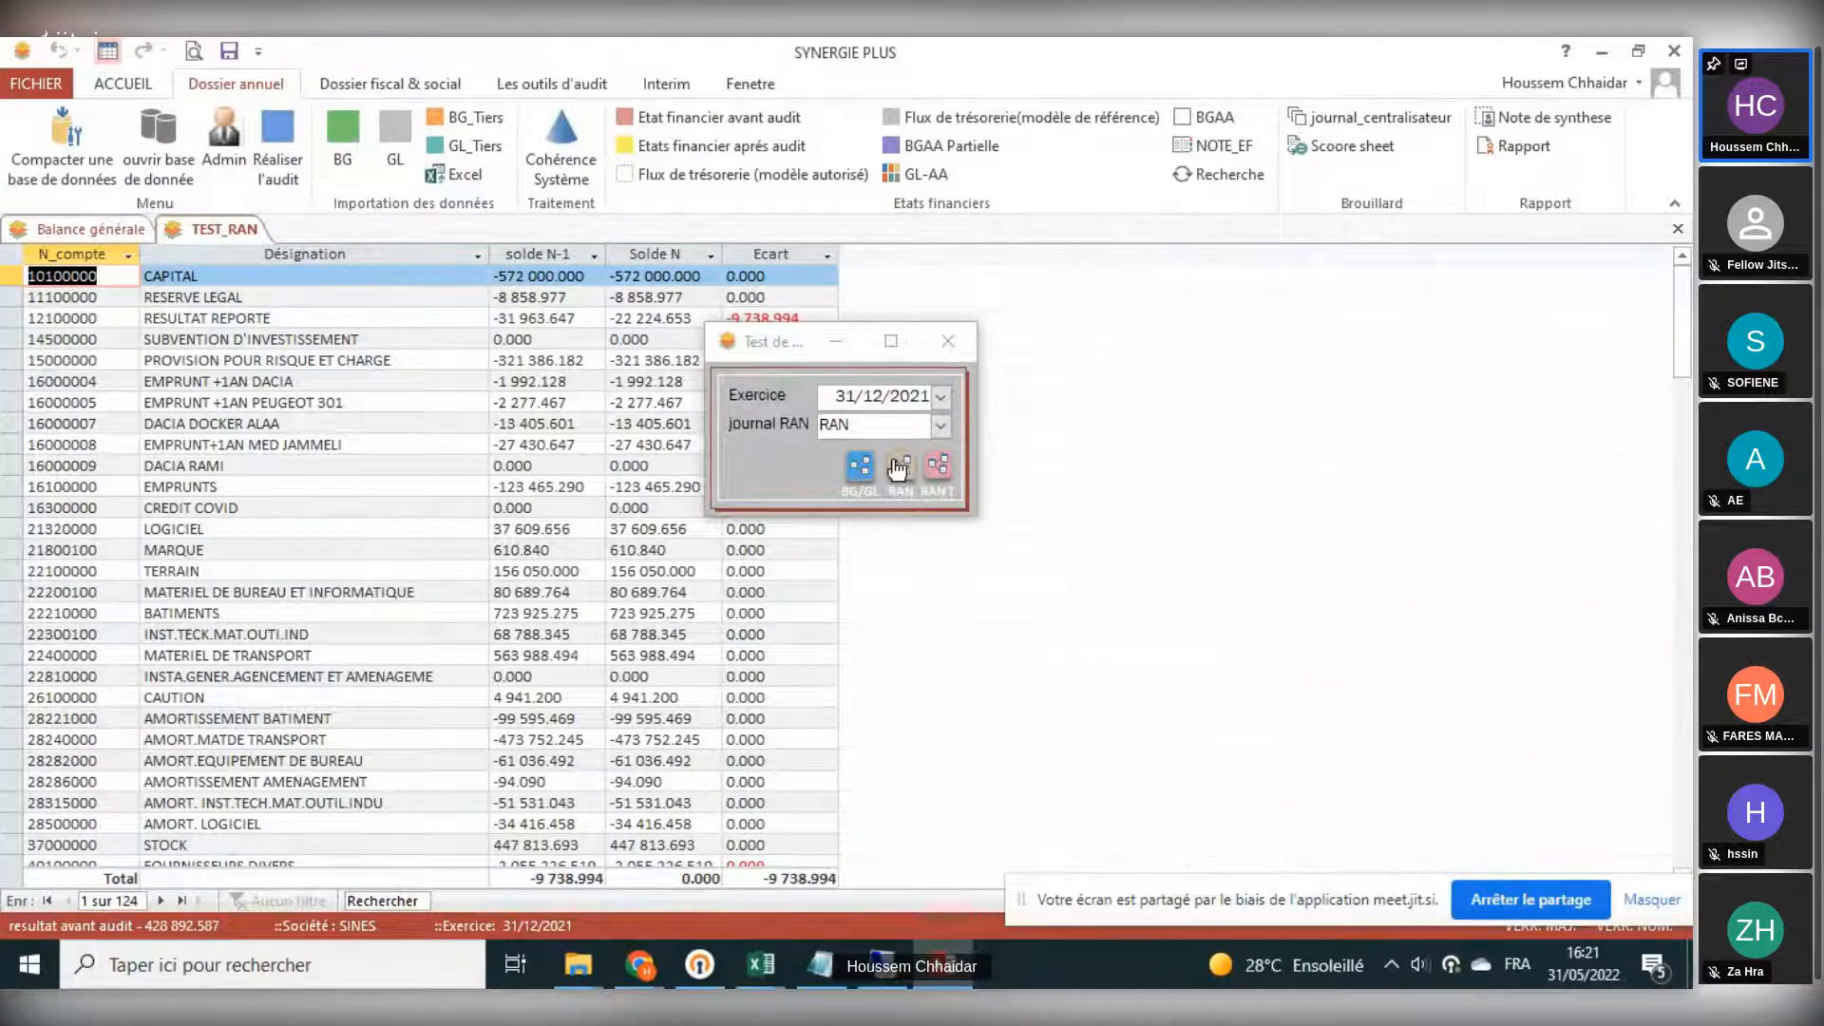
click(935, 469)
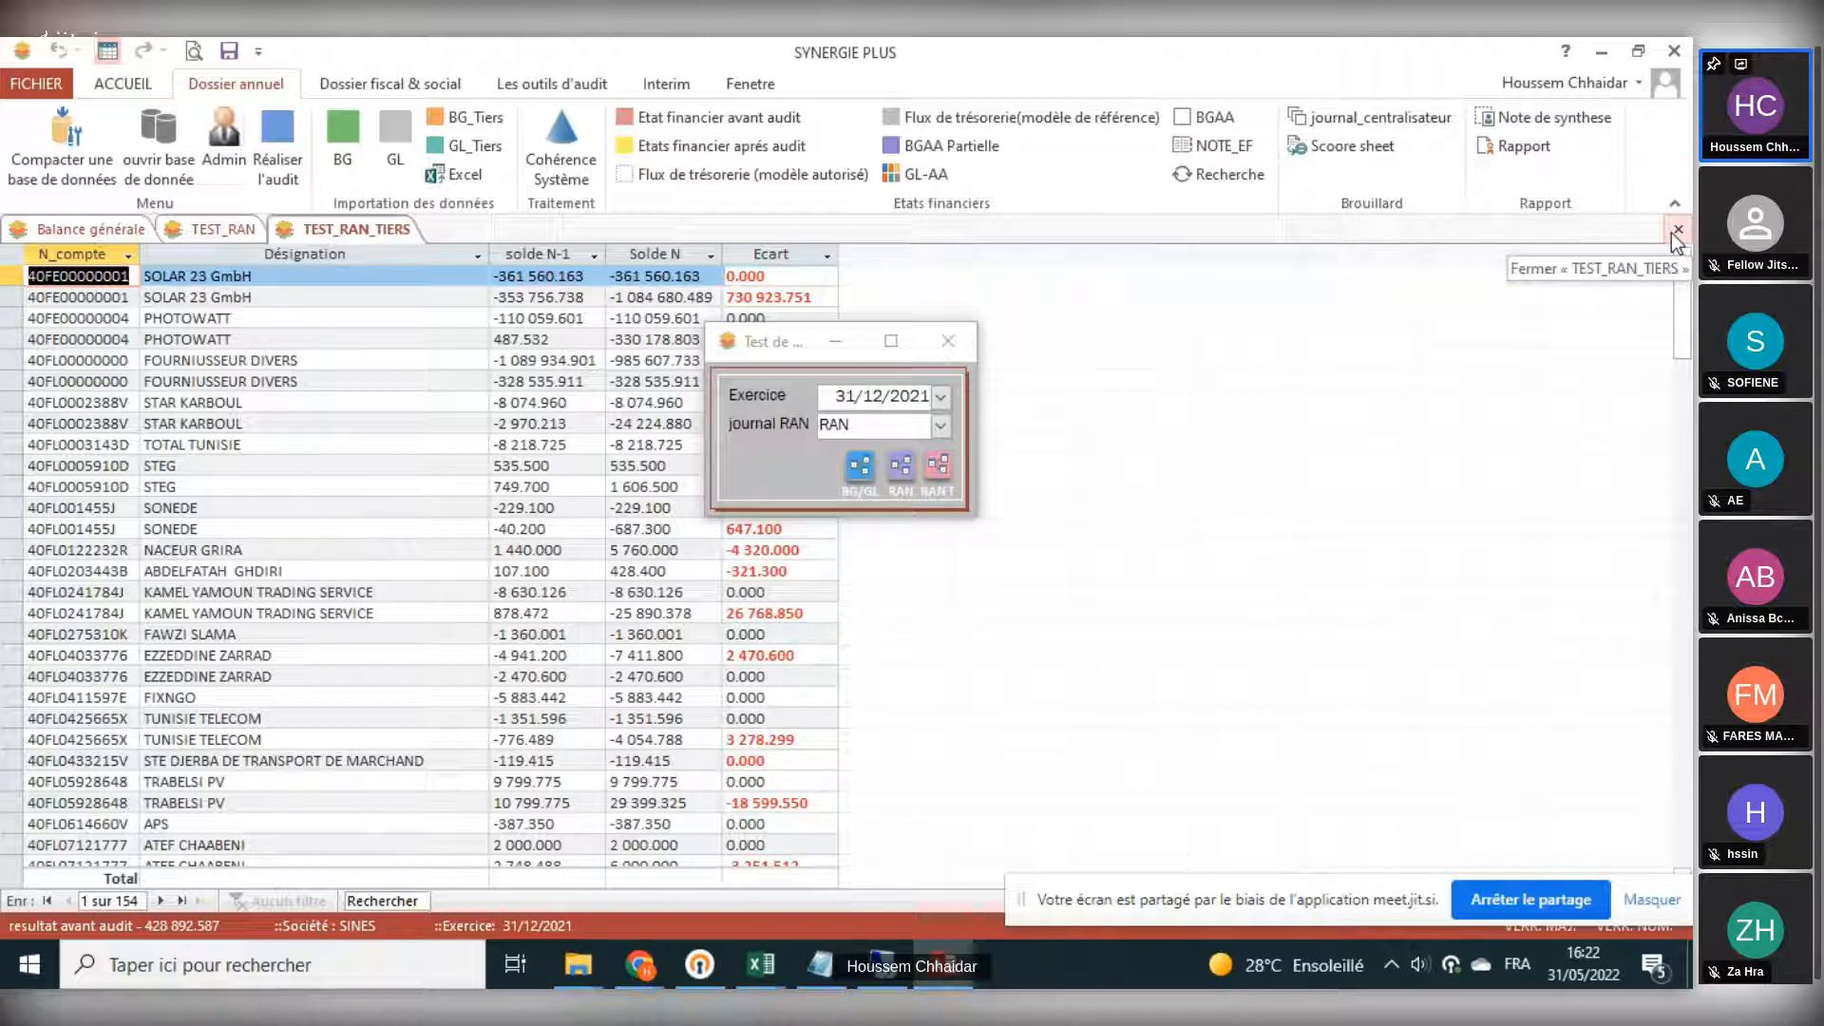
- Reopen the coherence tests window, close the open result views, and reposition the window
click(860, 467)
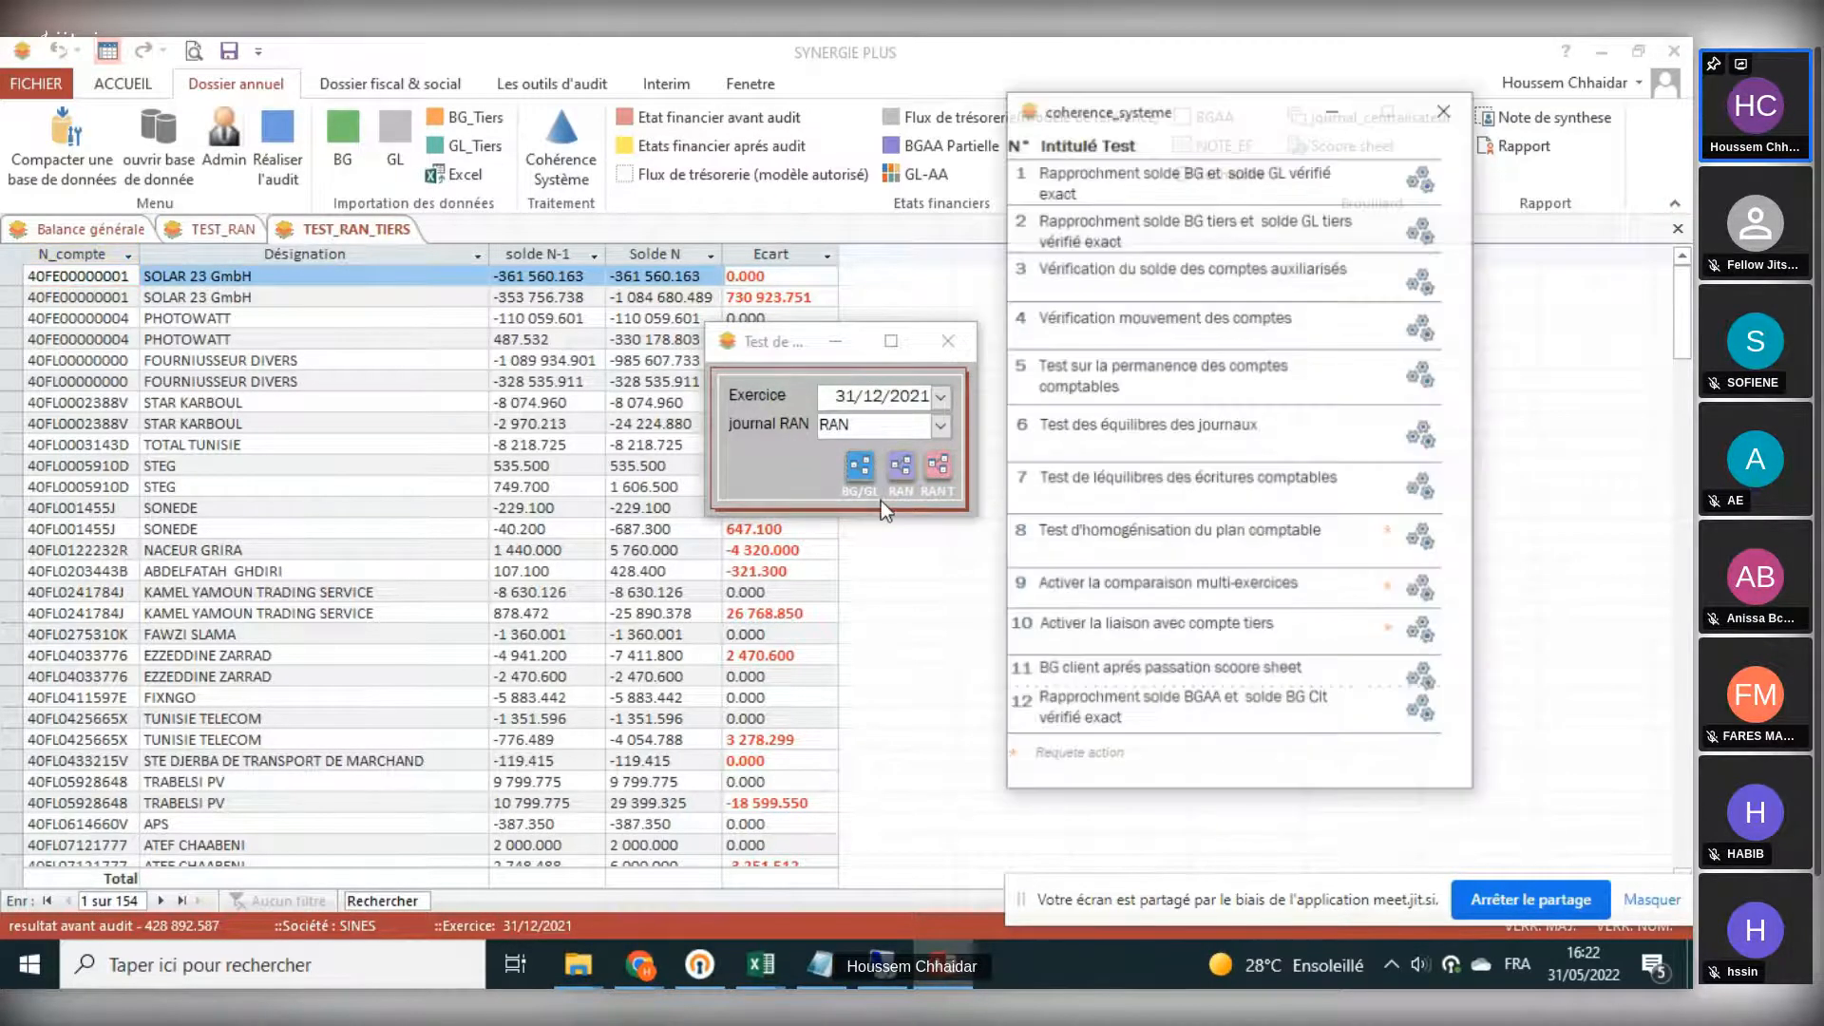
drag(1160, 87, 323, 85)
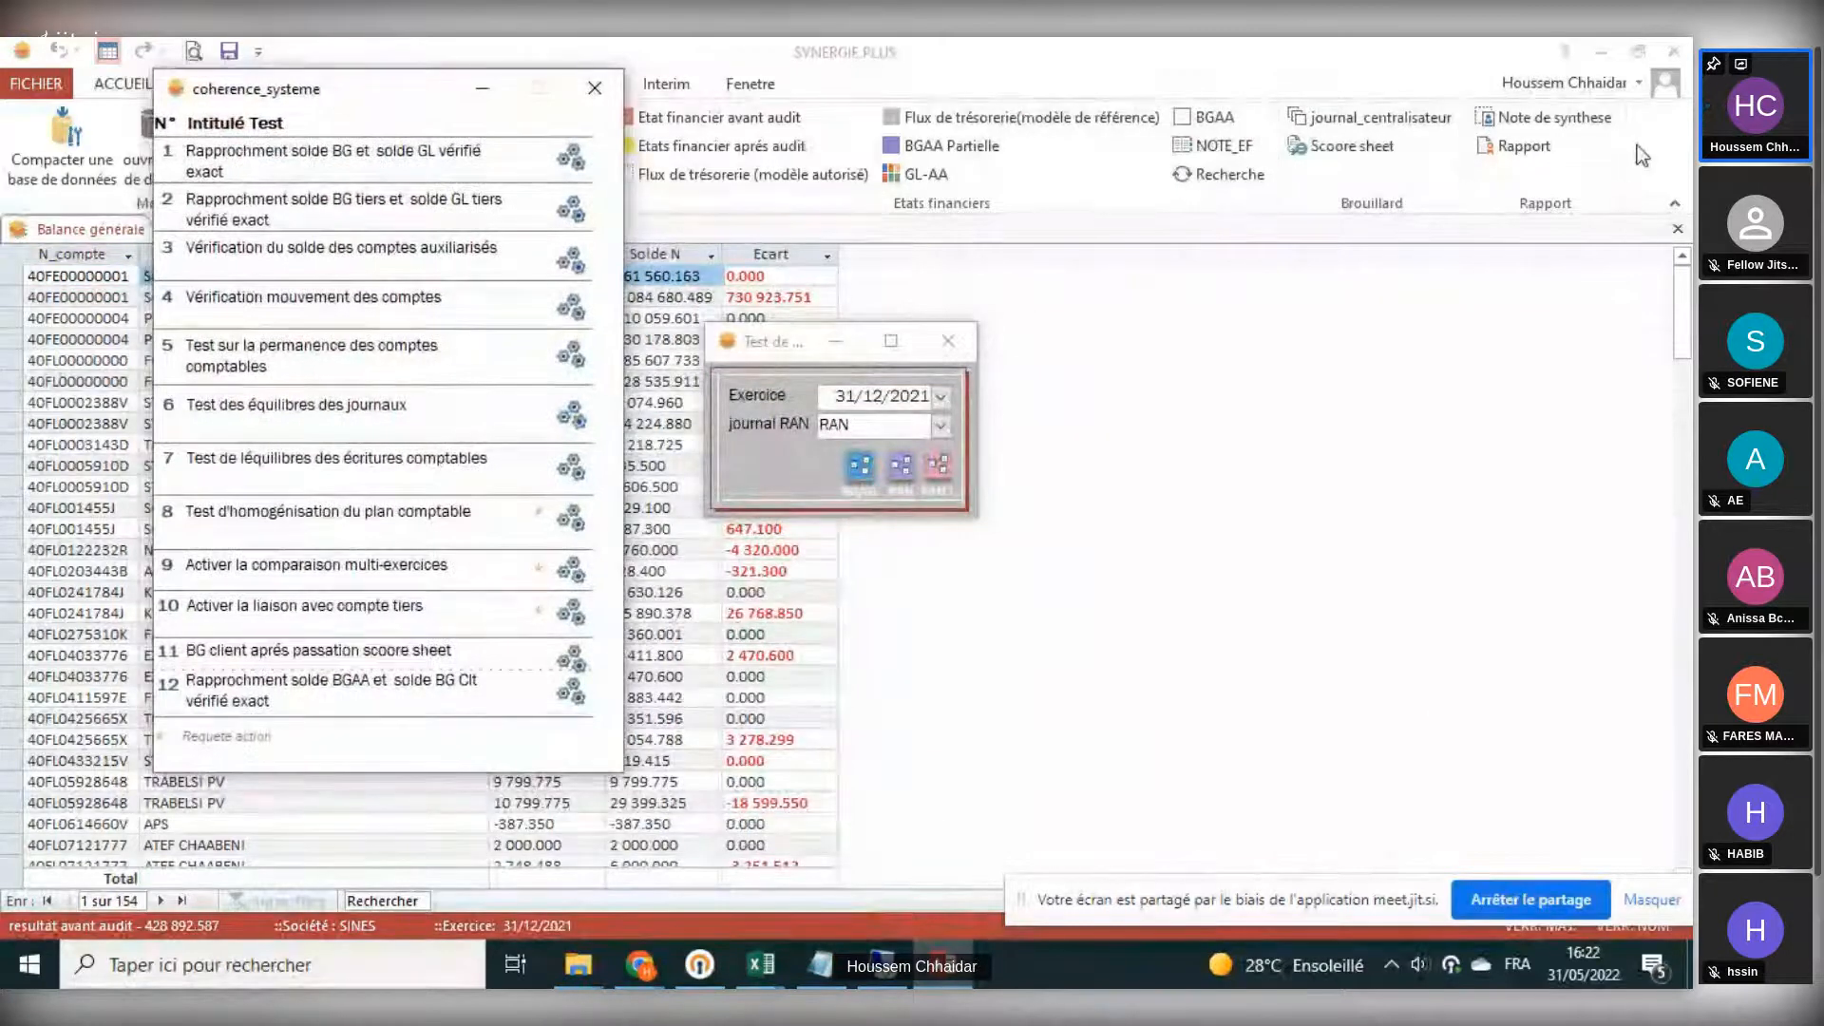
click(1678, 228)
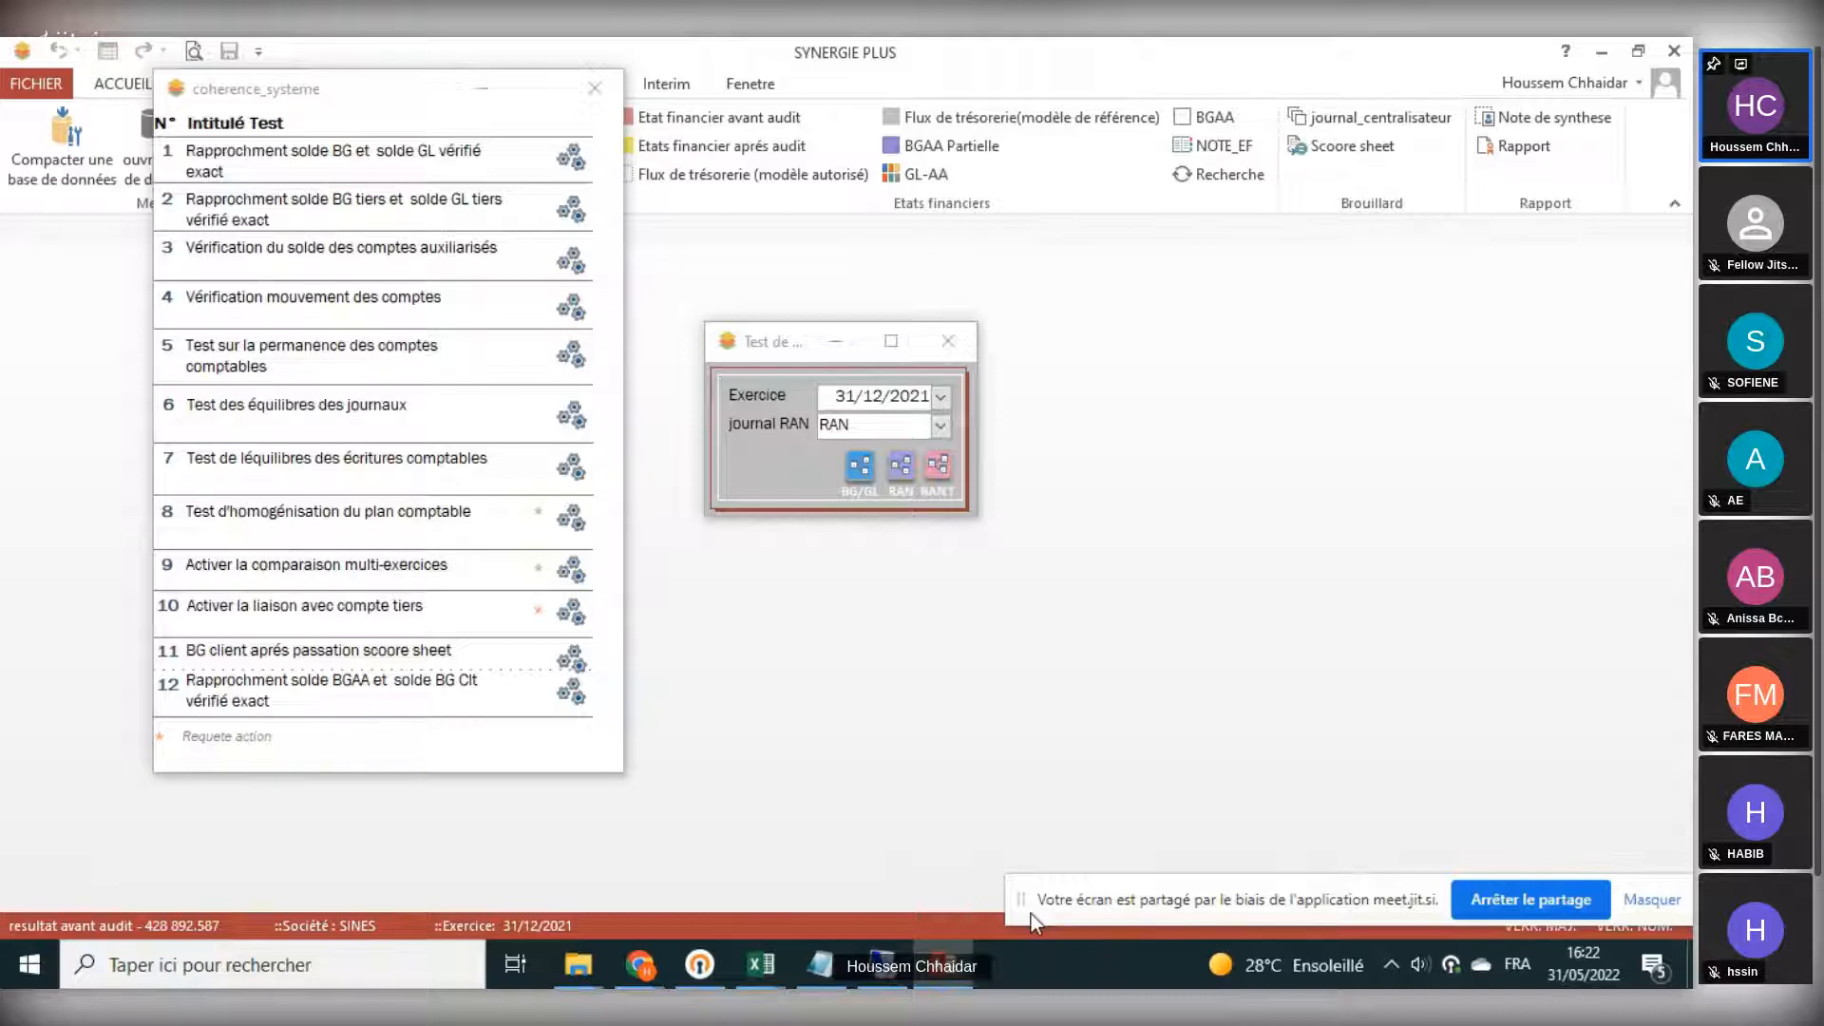
mouse_move(363, 70)
mouse_down()
mouse_move(366, 176)
mouse_move(380, 84)
mouse_up()
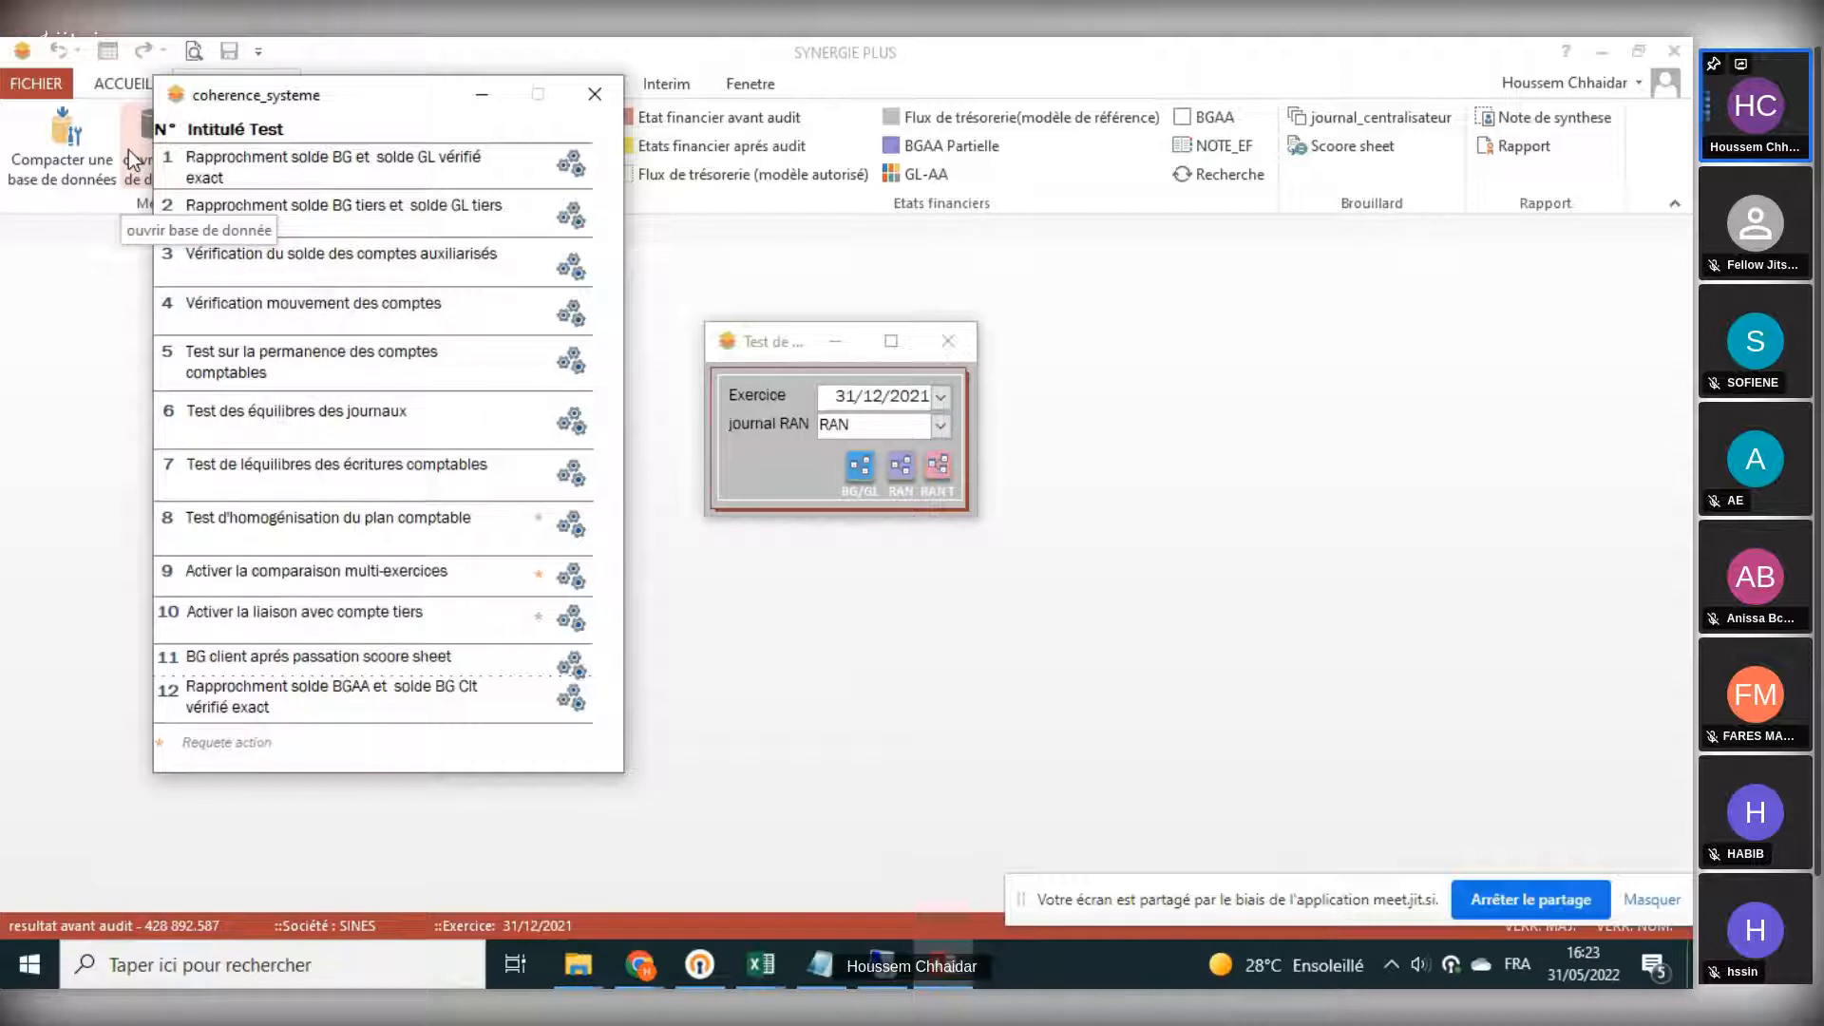
drag(372, 95, 329, 150)
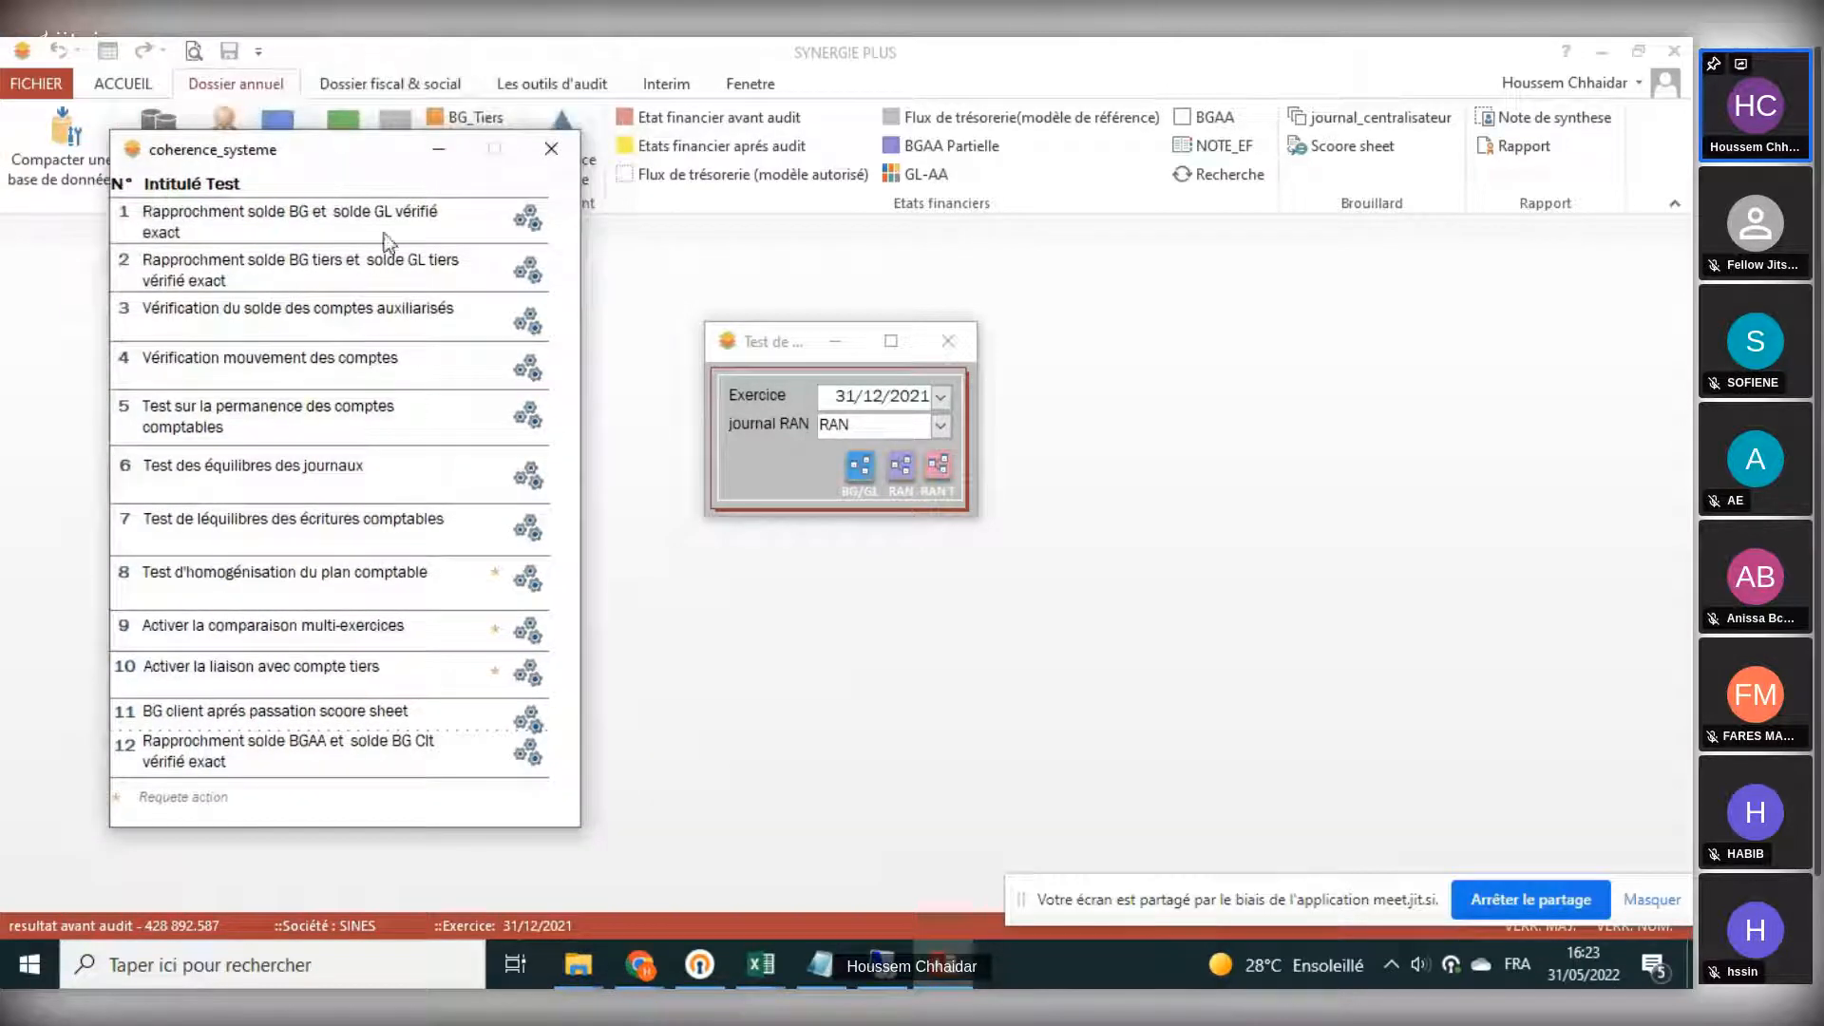
- Run coherence tests 1 and 2: BG/GL balance reconciliation and BG tiers/GL tiers reconciliation
click(528, 224)
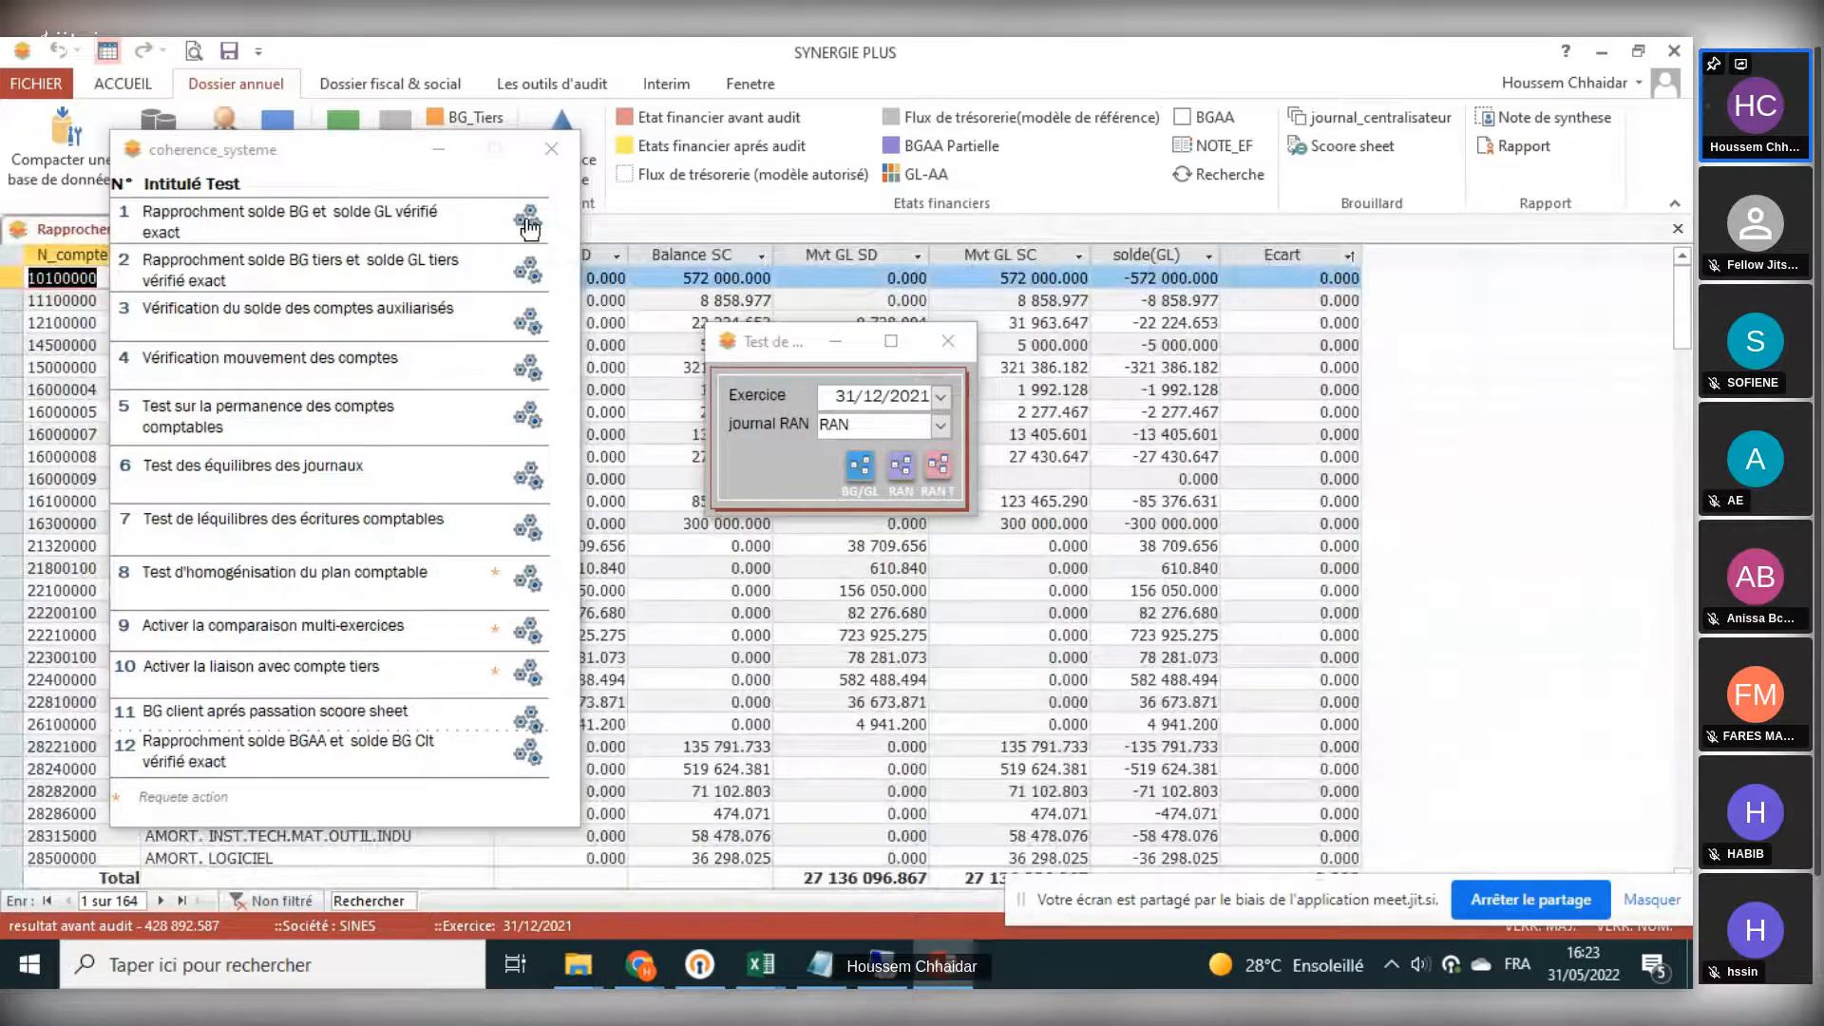
click(528, 273)
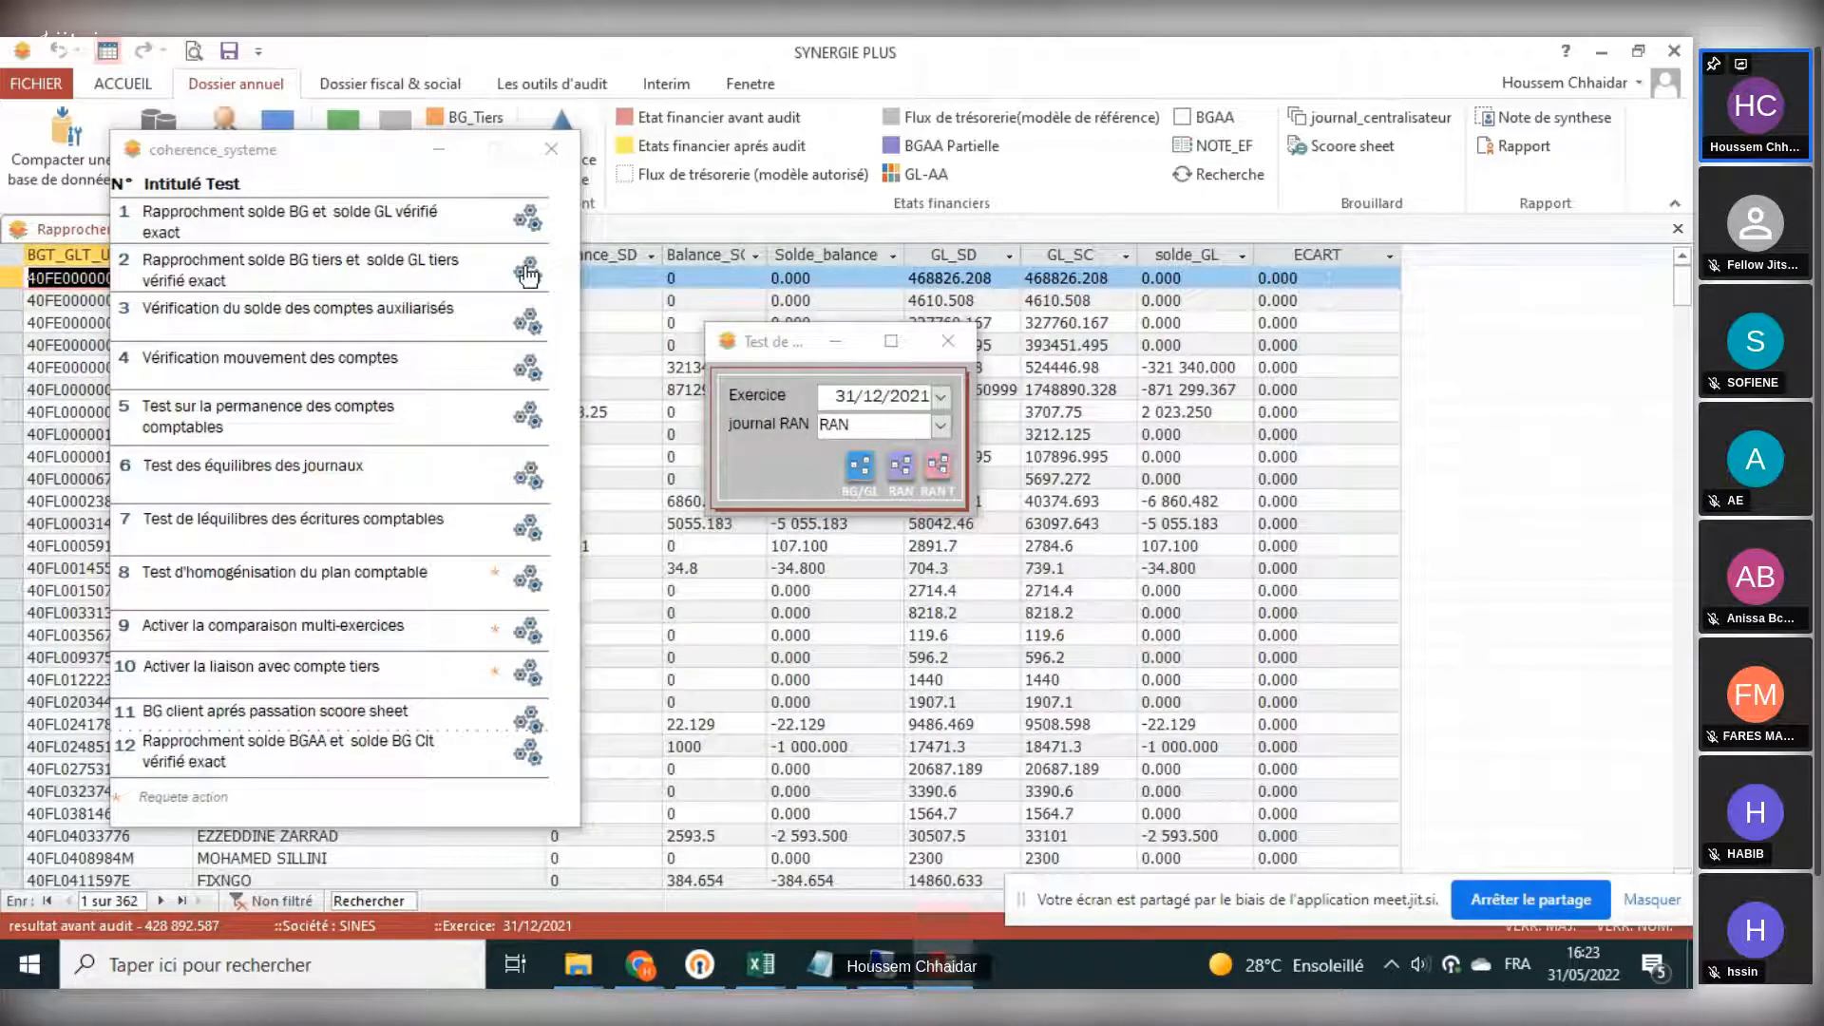
- Run test 3 to check the auxiliary accounts' balance, calculate the client and supplier gaps, and close the dialog
click(525, 323)
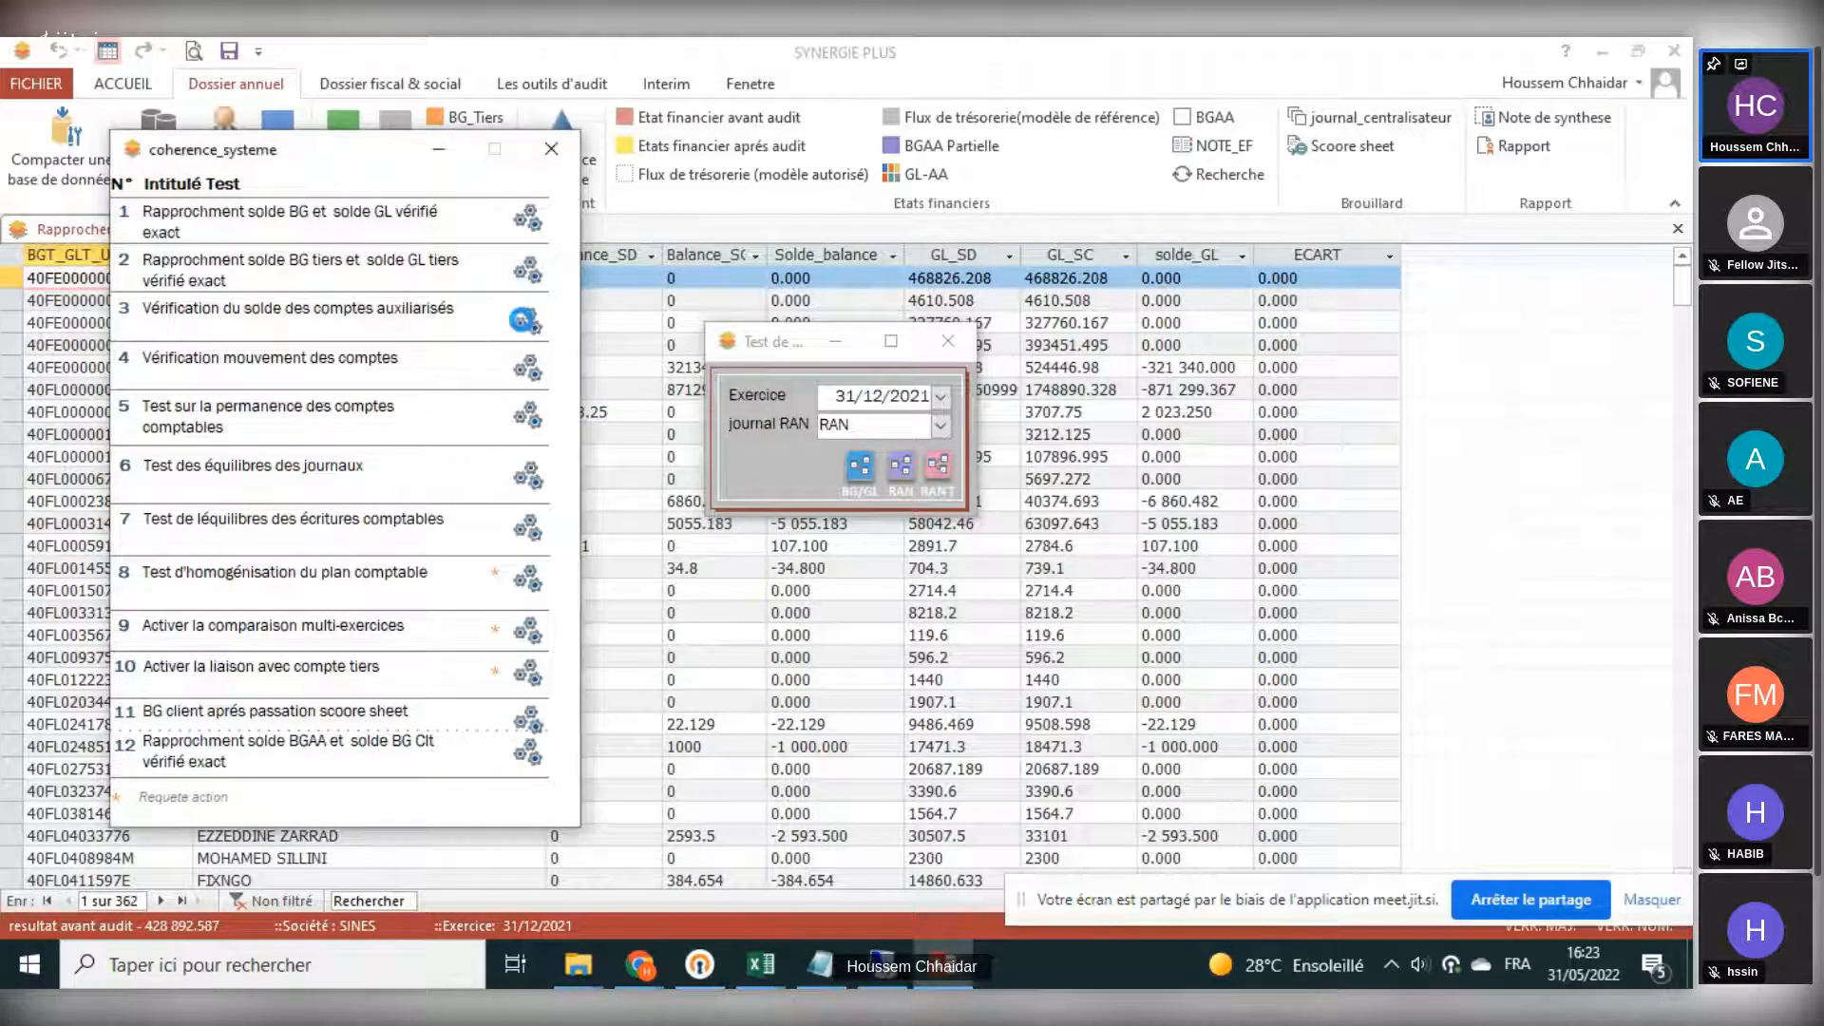
drag(563, 353, 726, 272)
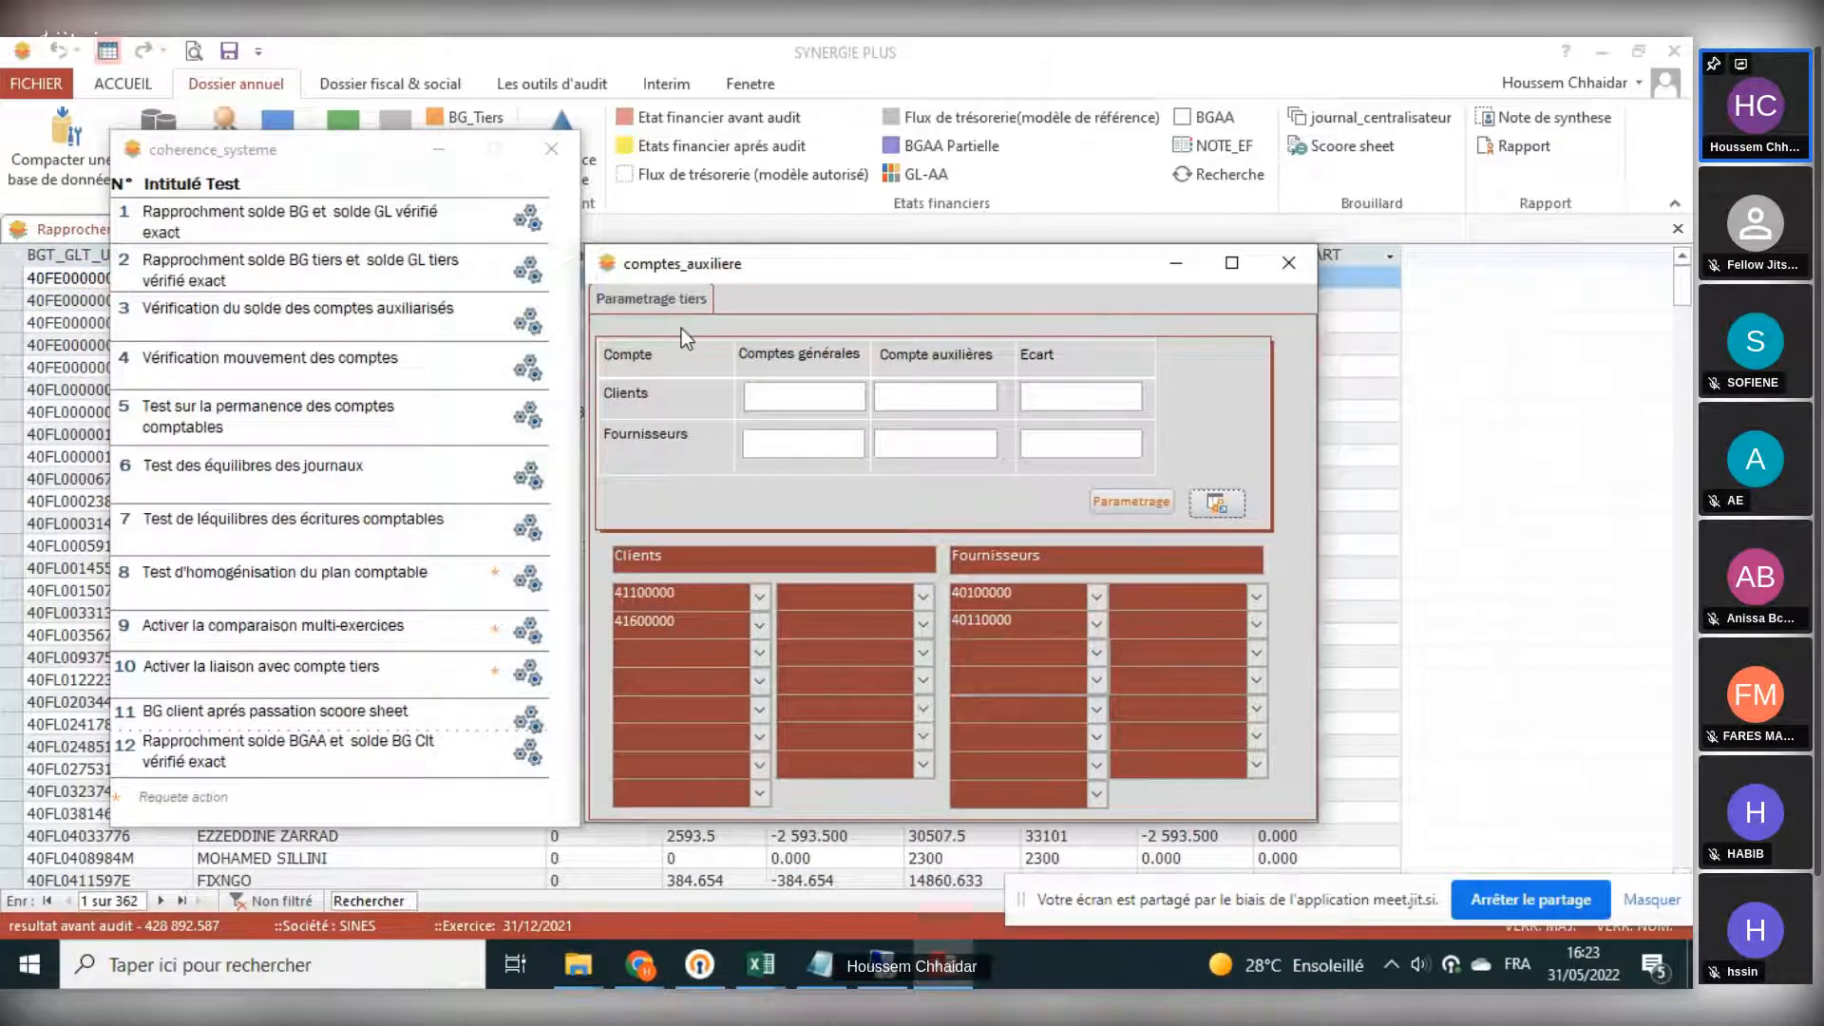
click(1219, 503)
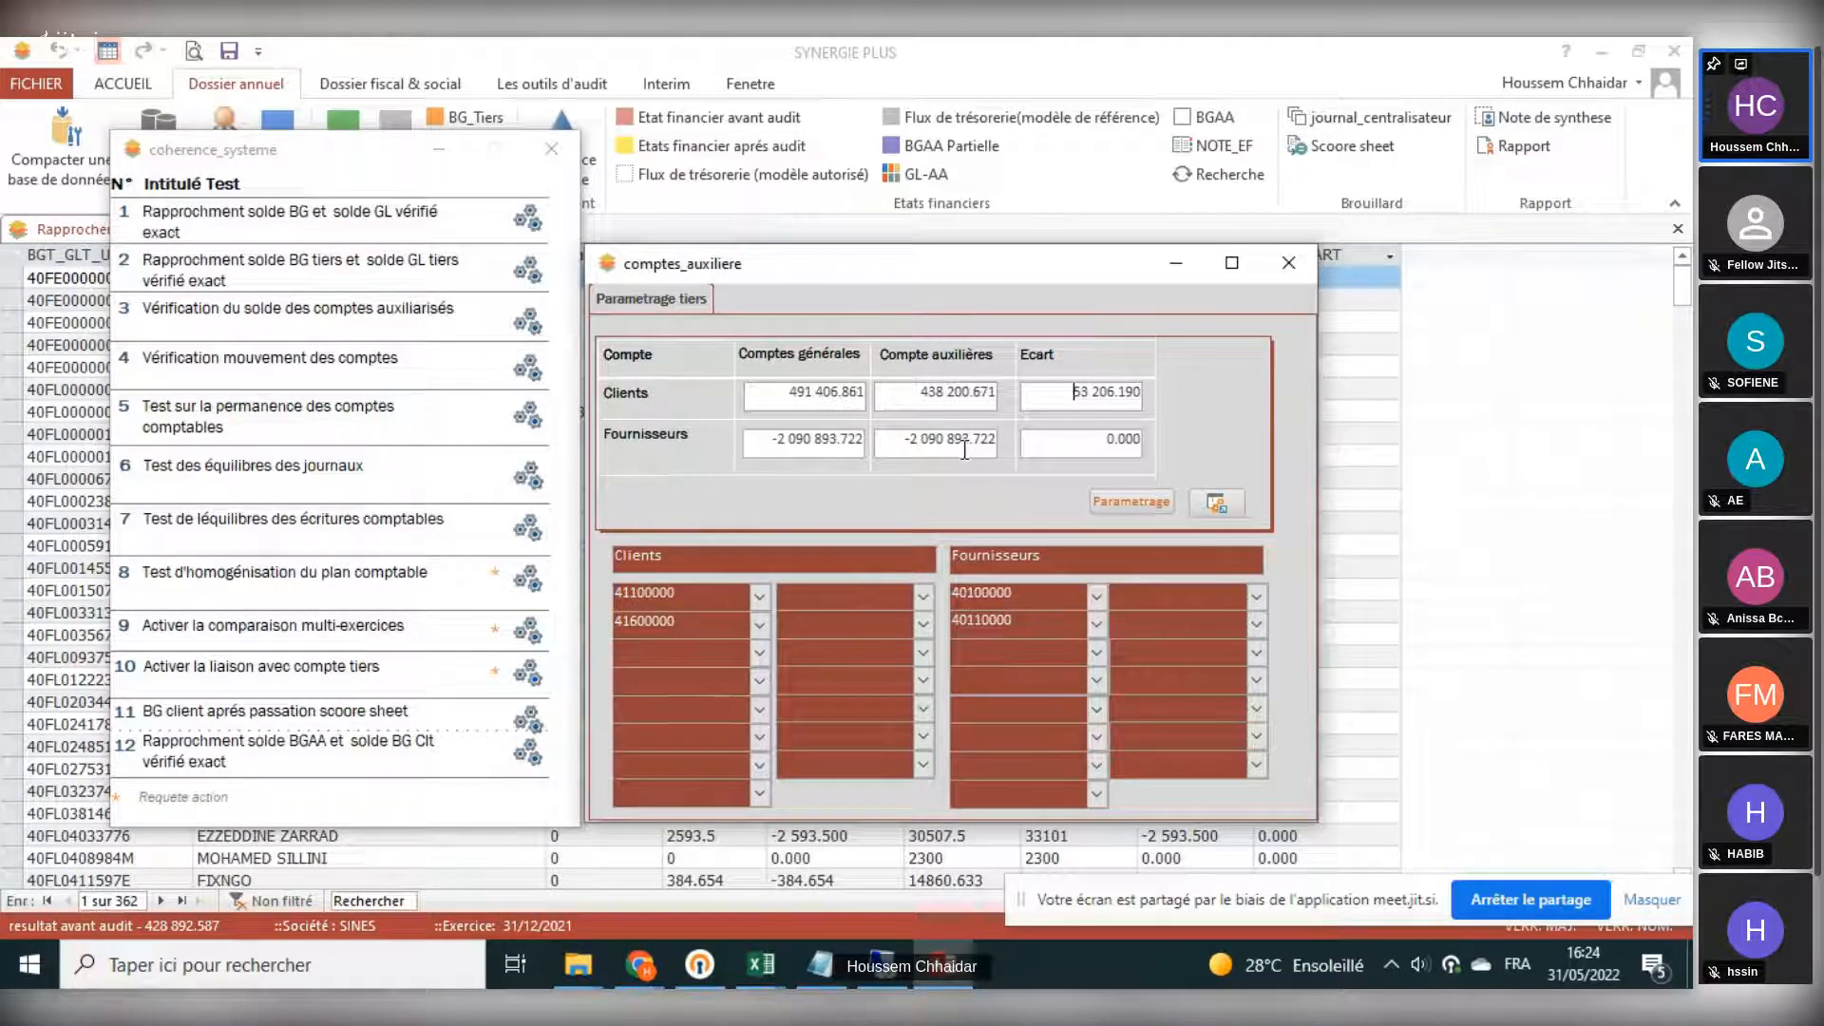
click(667, 654)
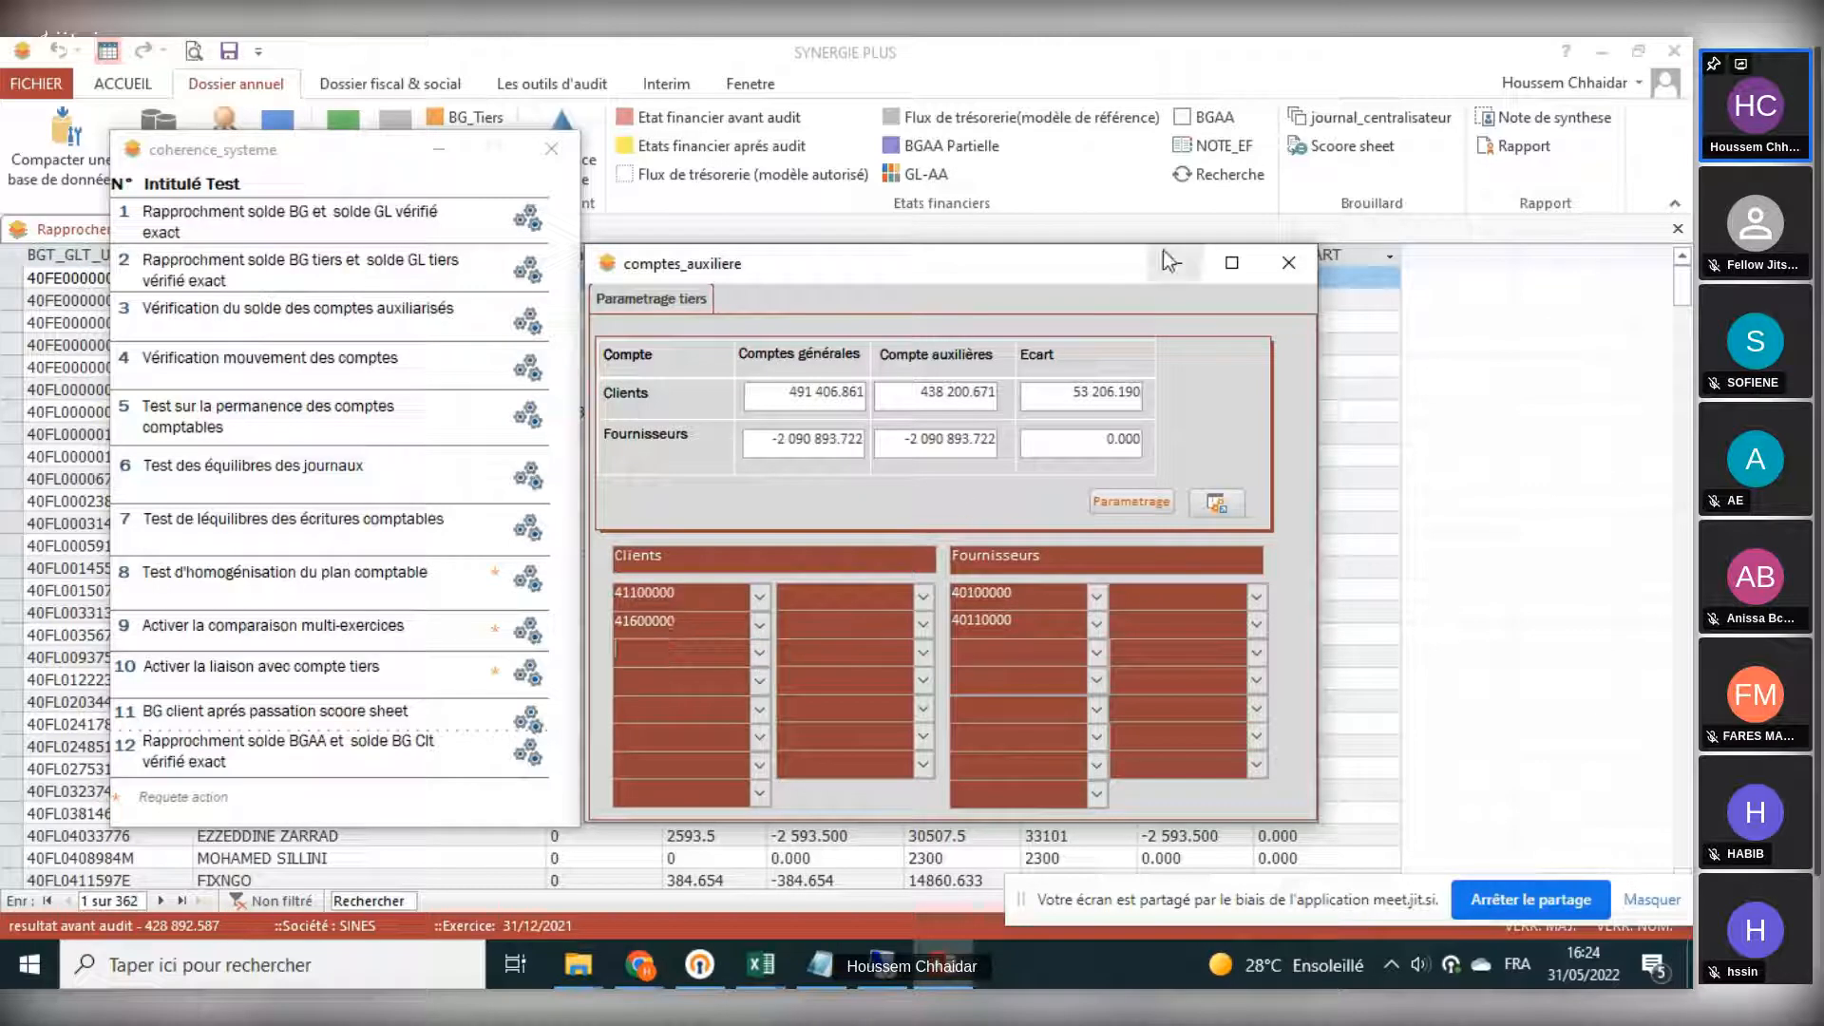
click(1288, 262)
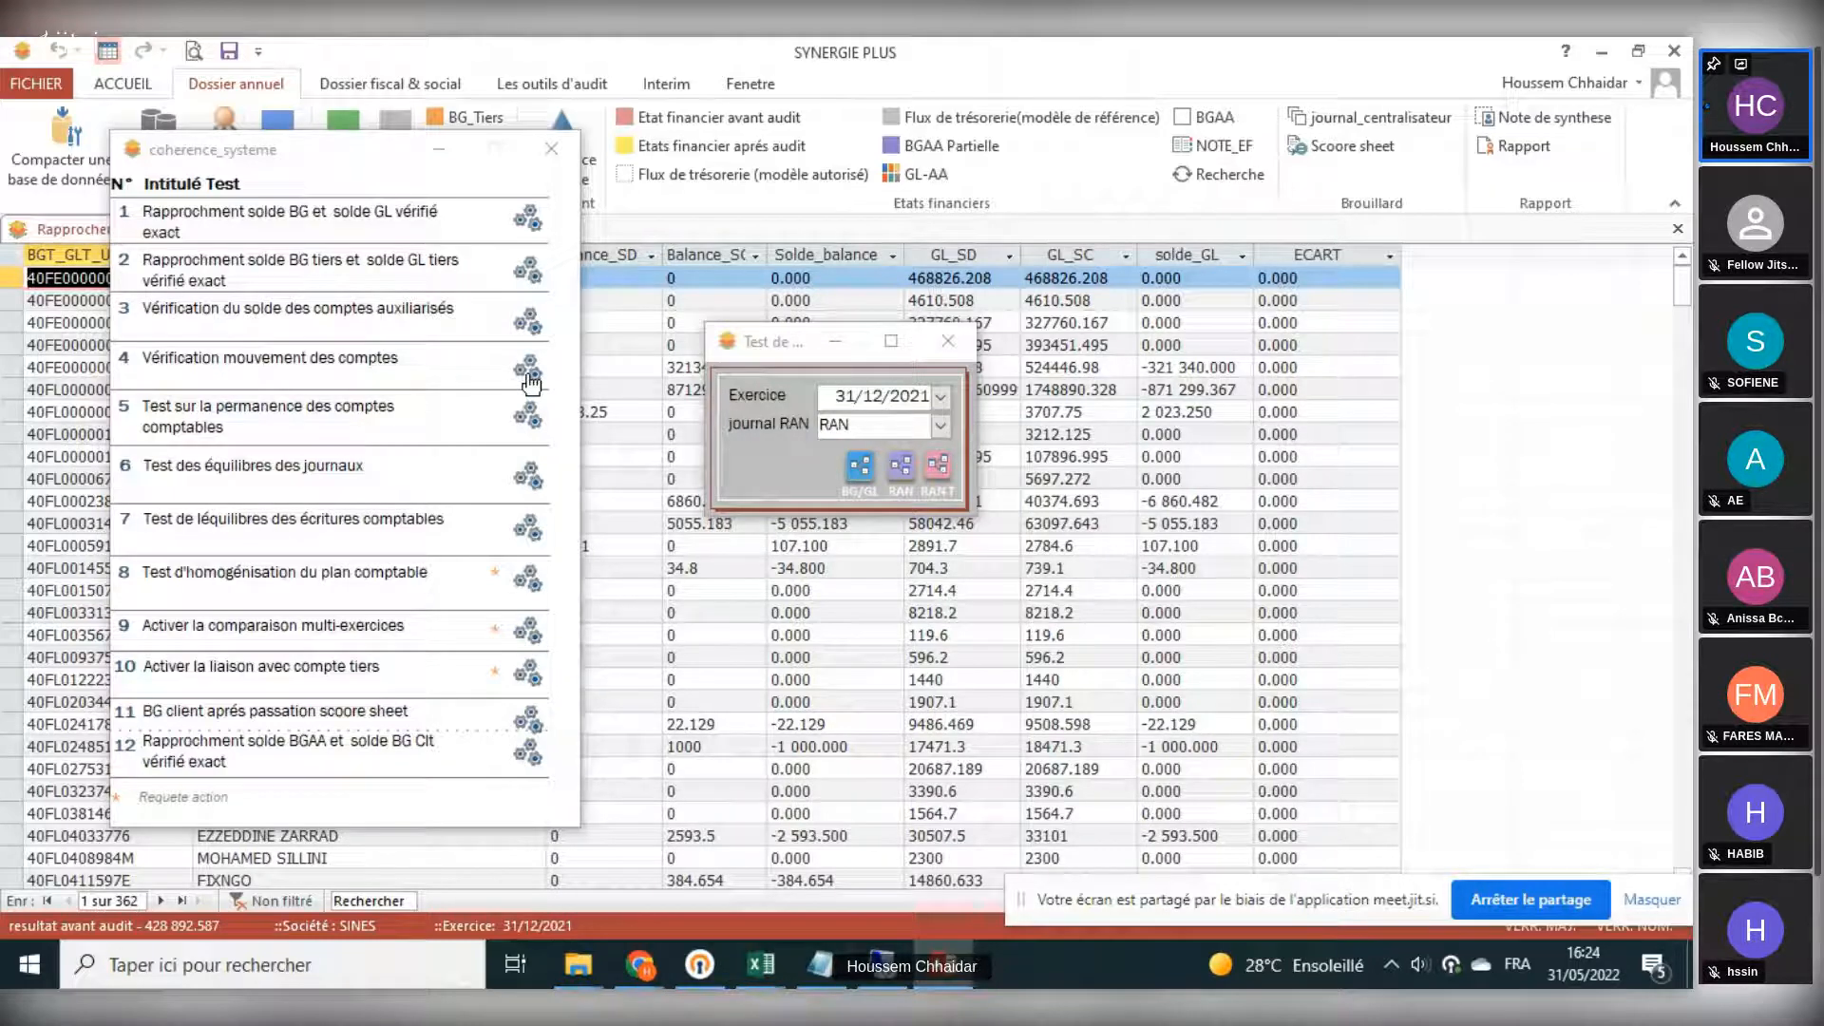
- Run test 4, the account movement verification, and hide the coherence tests window and test dialog
click(528, 372)
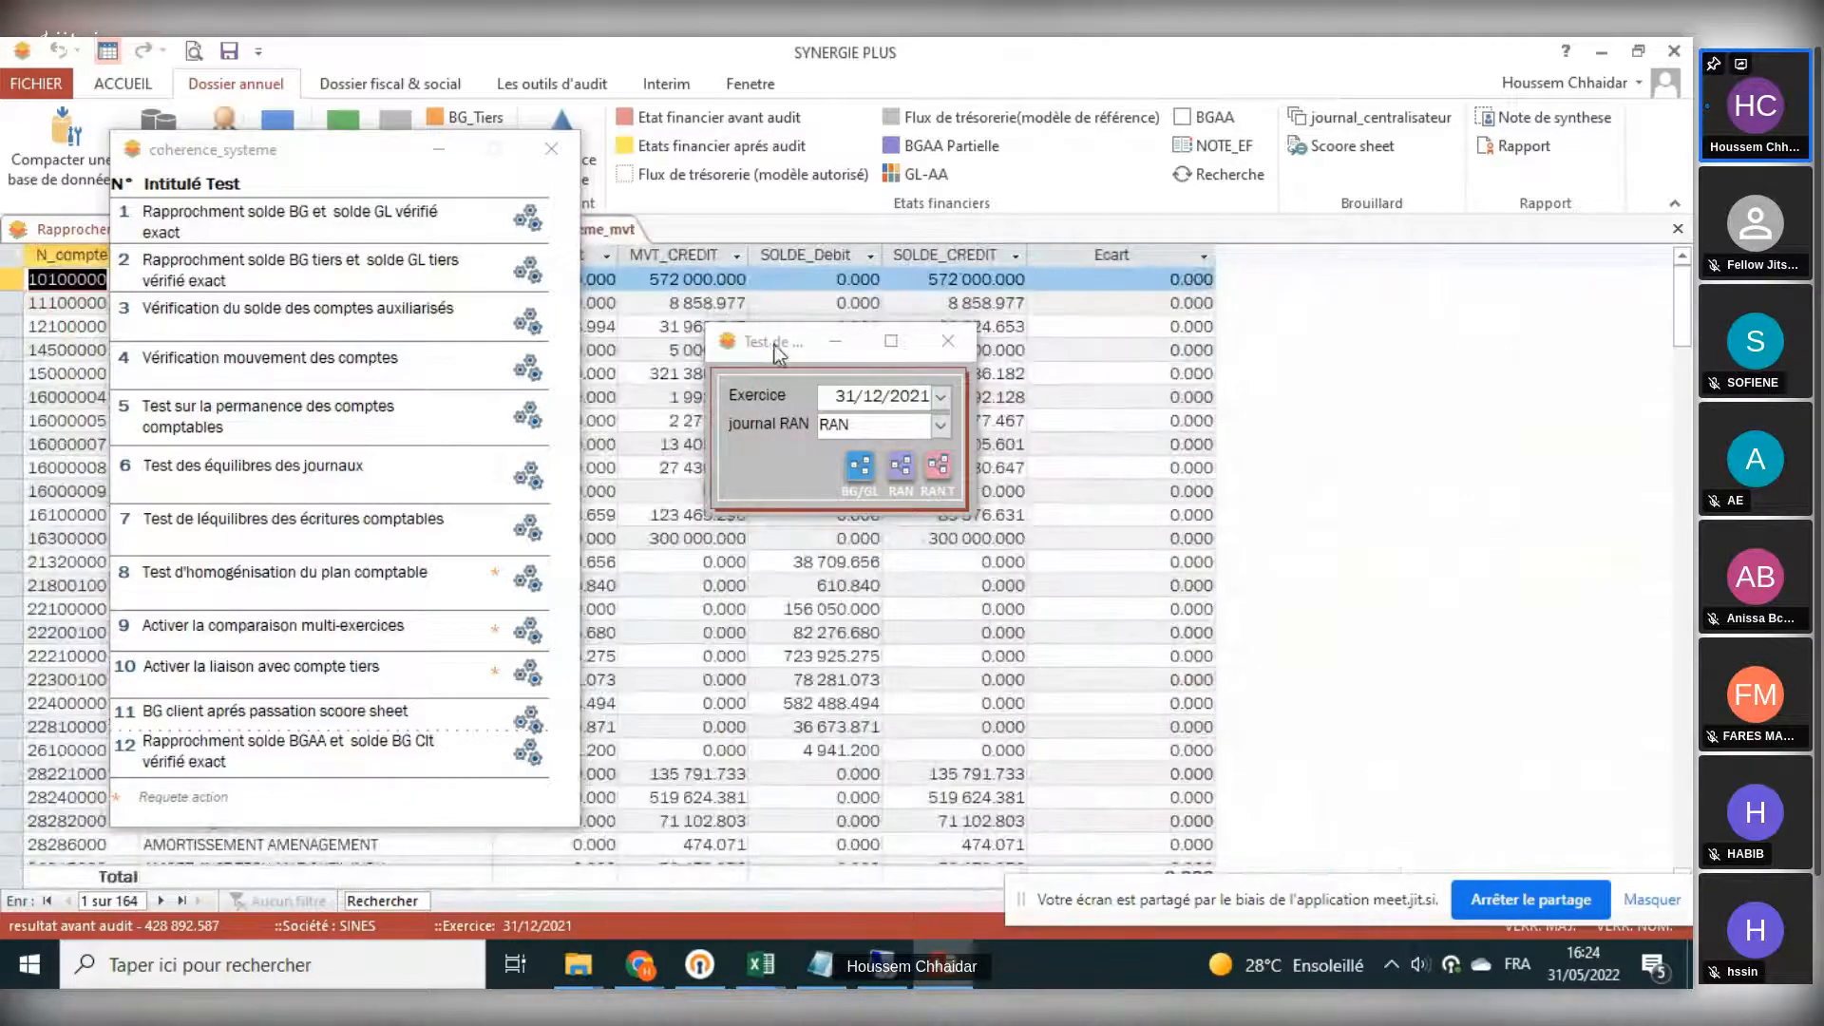
click(439, 154)
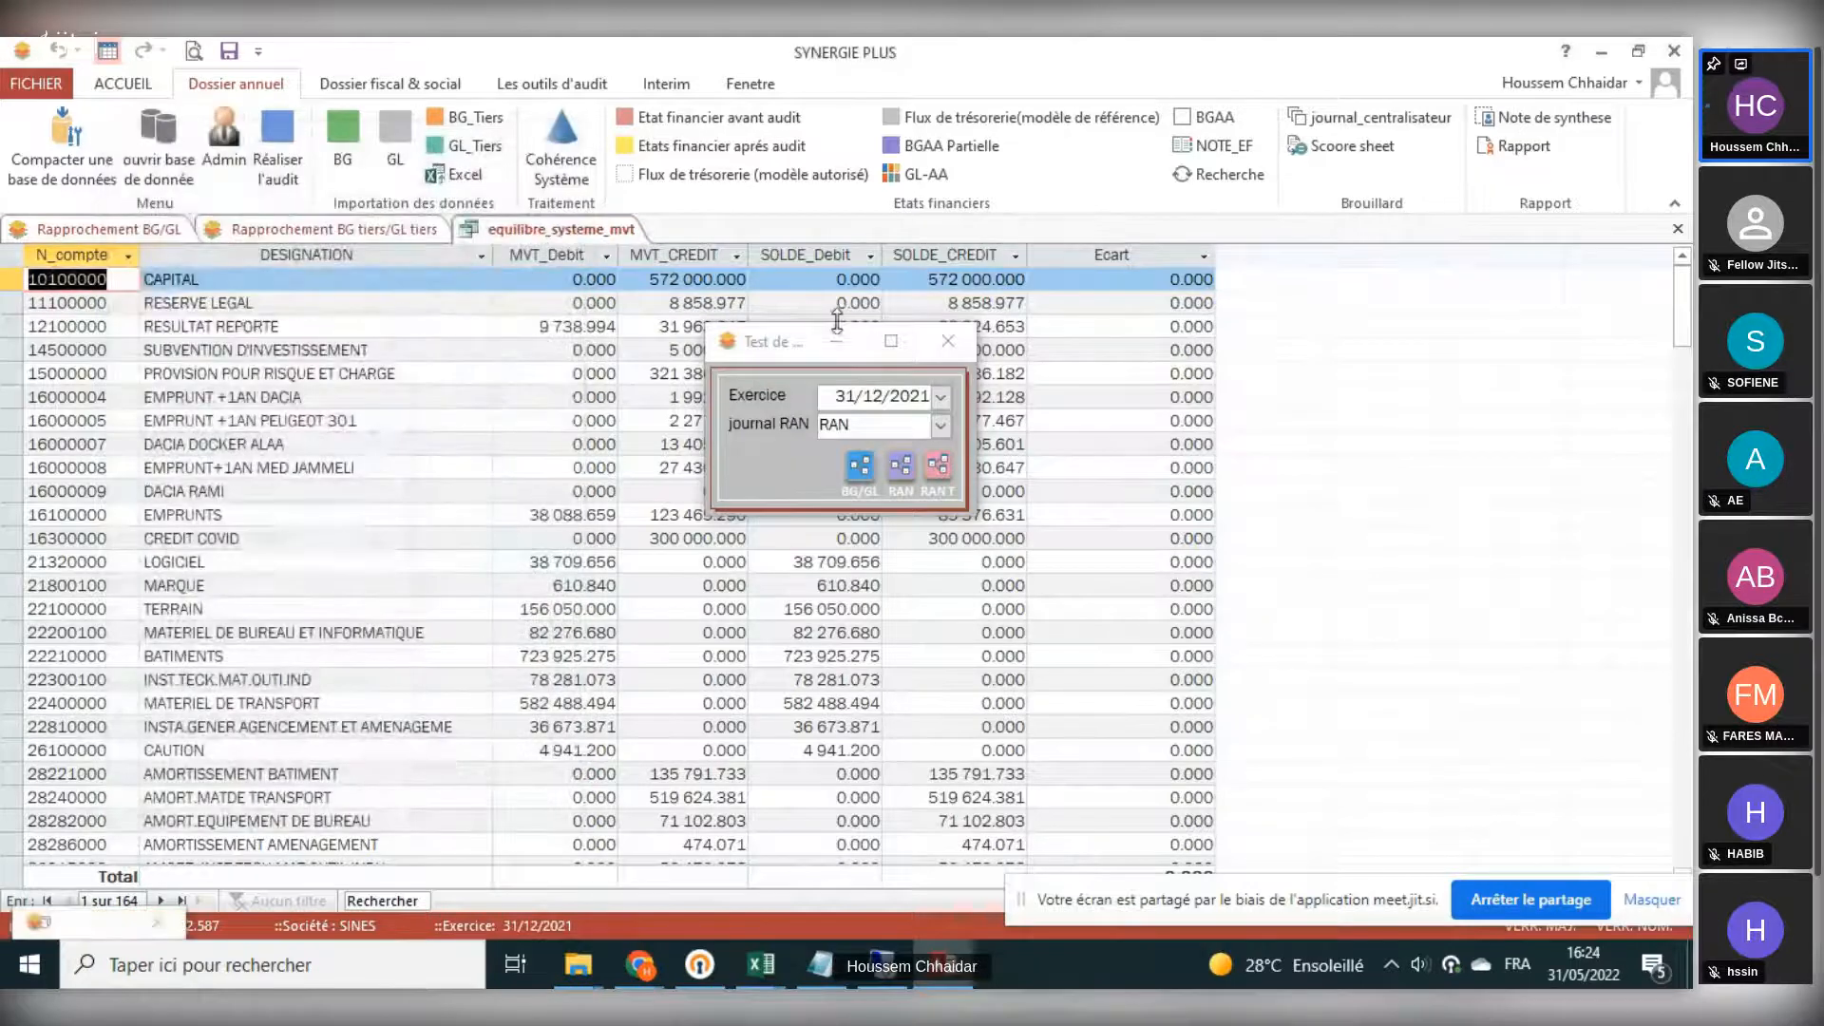
click(836, 341)
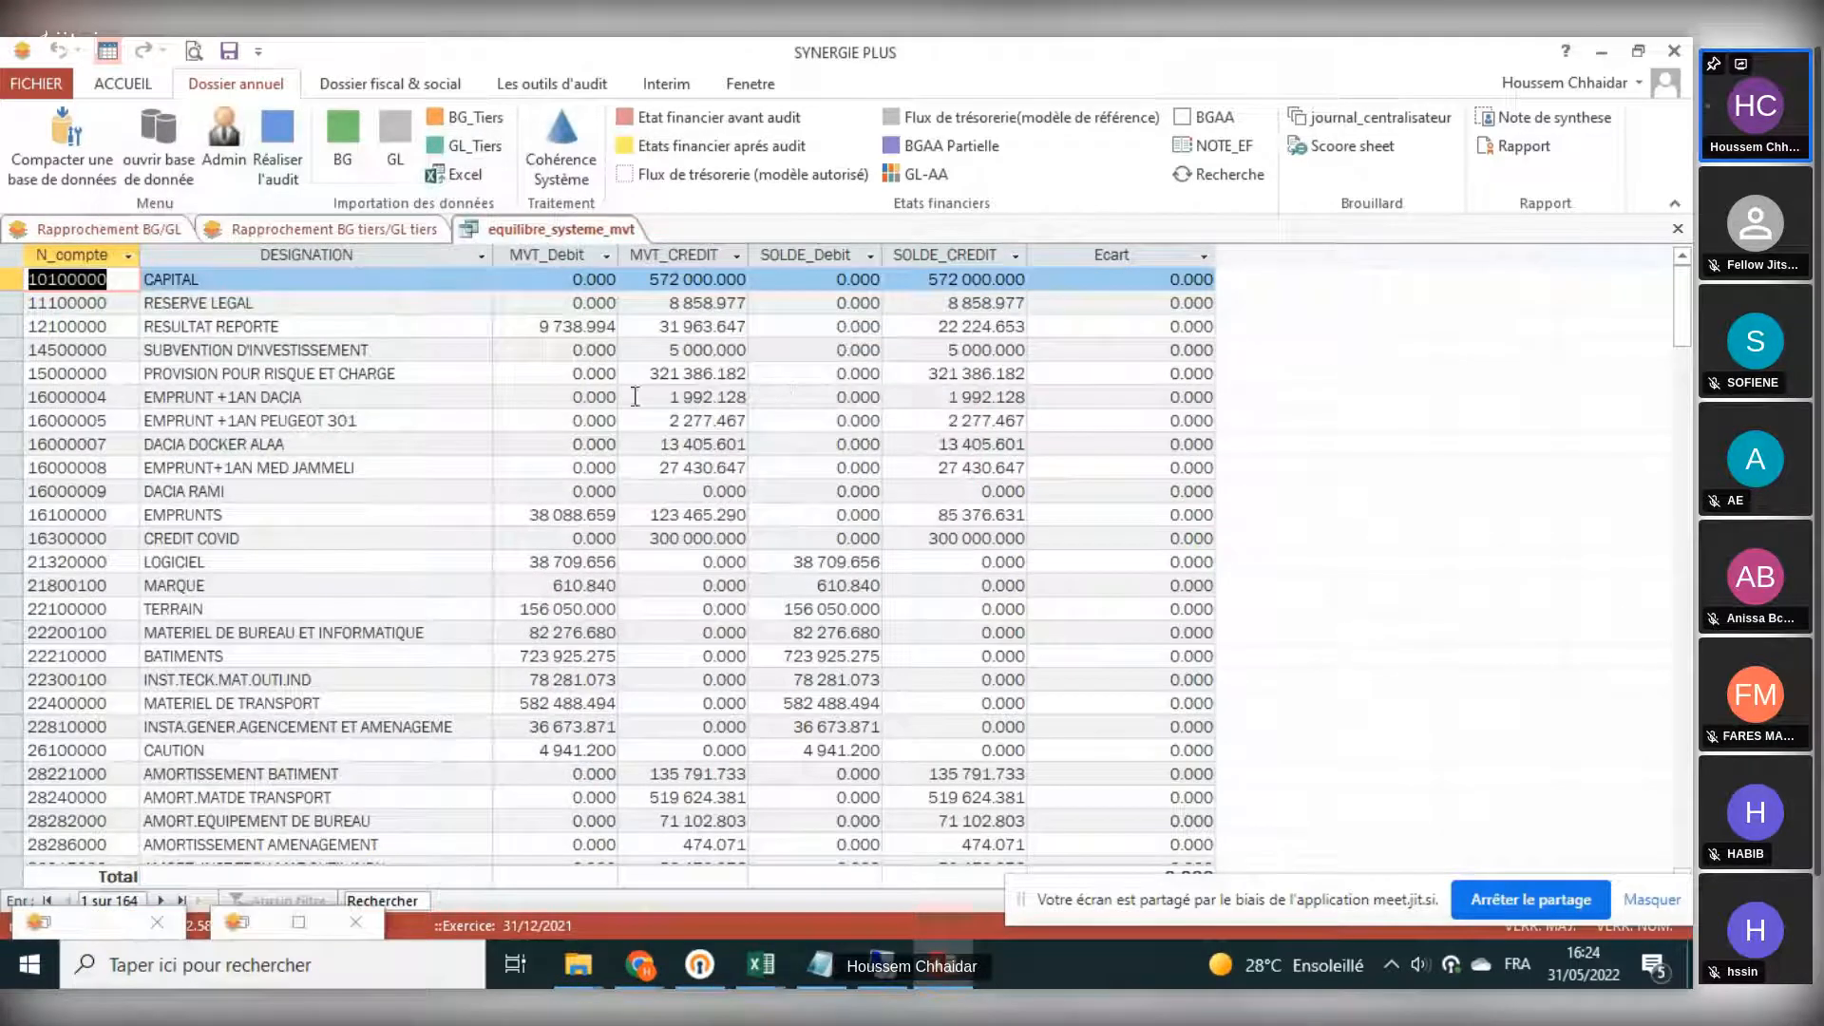
- Highlight the movement and balance debit/credit columns in the movement check view and restore the test dialog
click(563, 255)
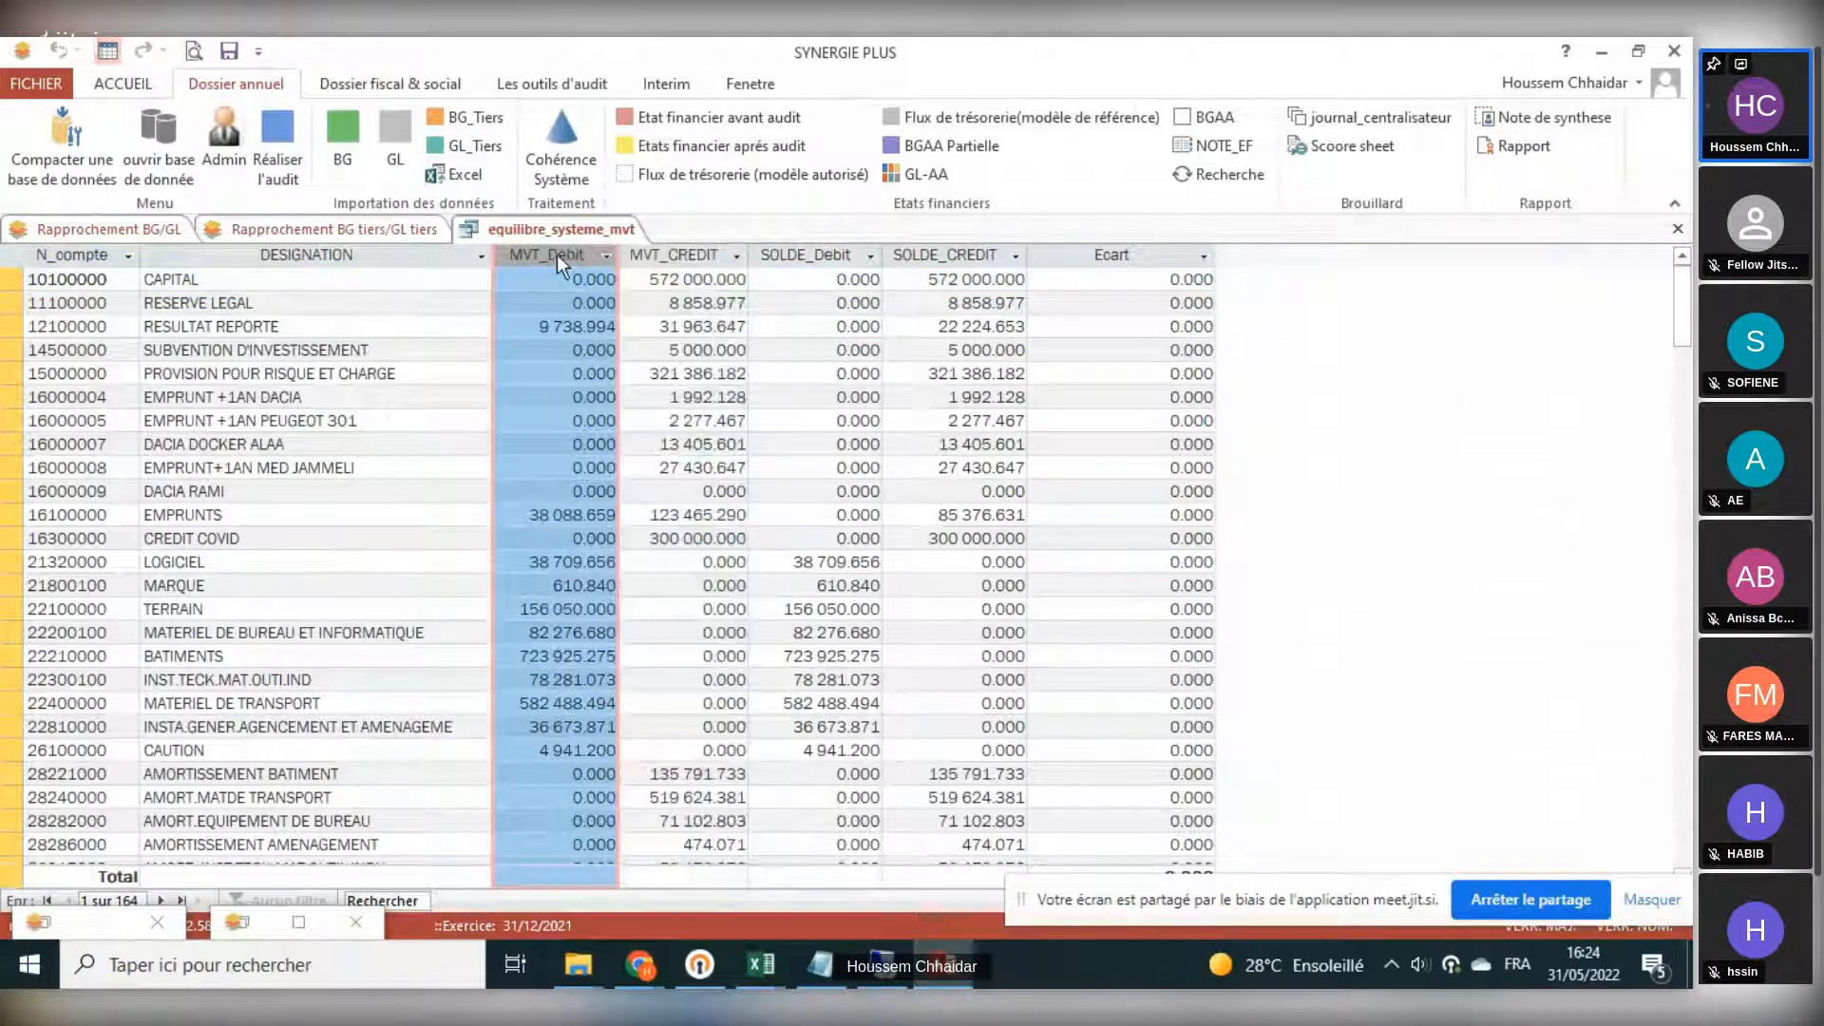
click(656, 254)
click(804, 253)
drag(803, 253, 943, 253)
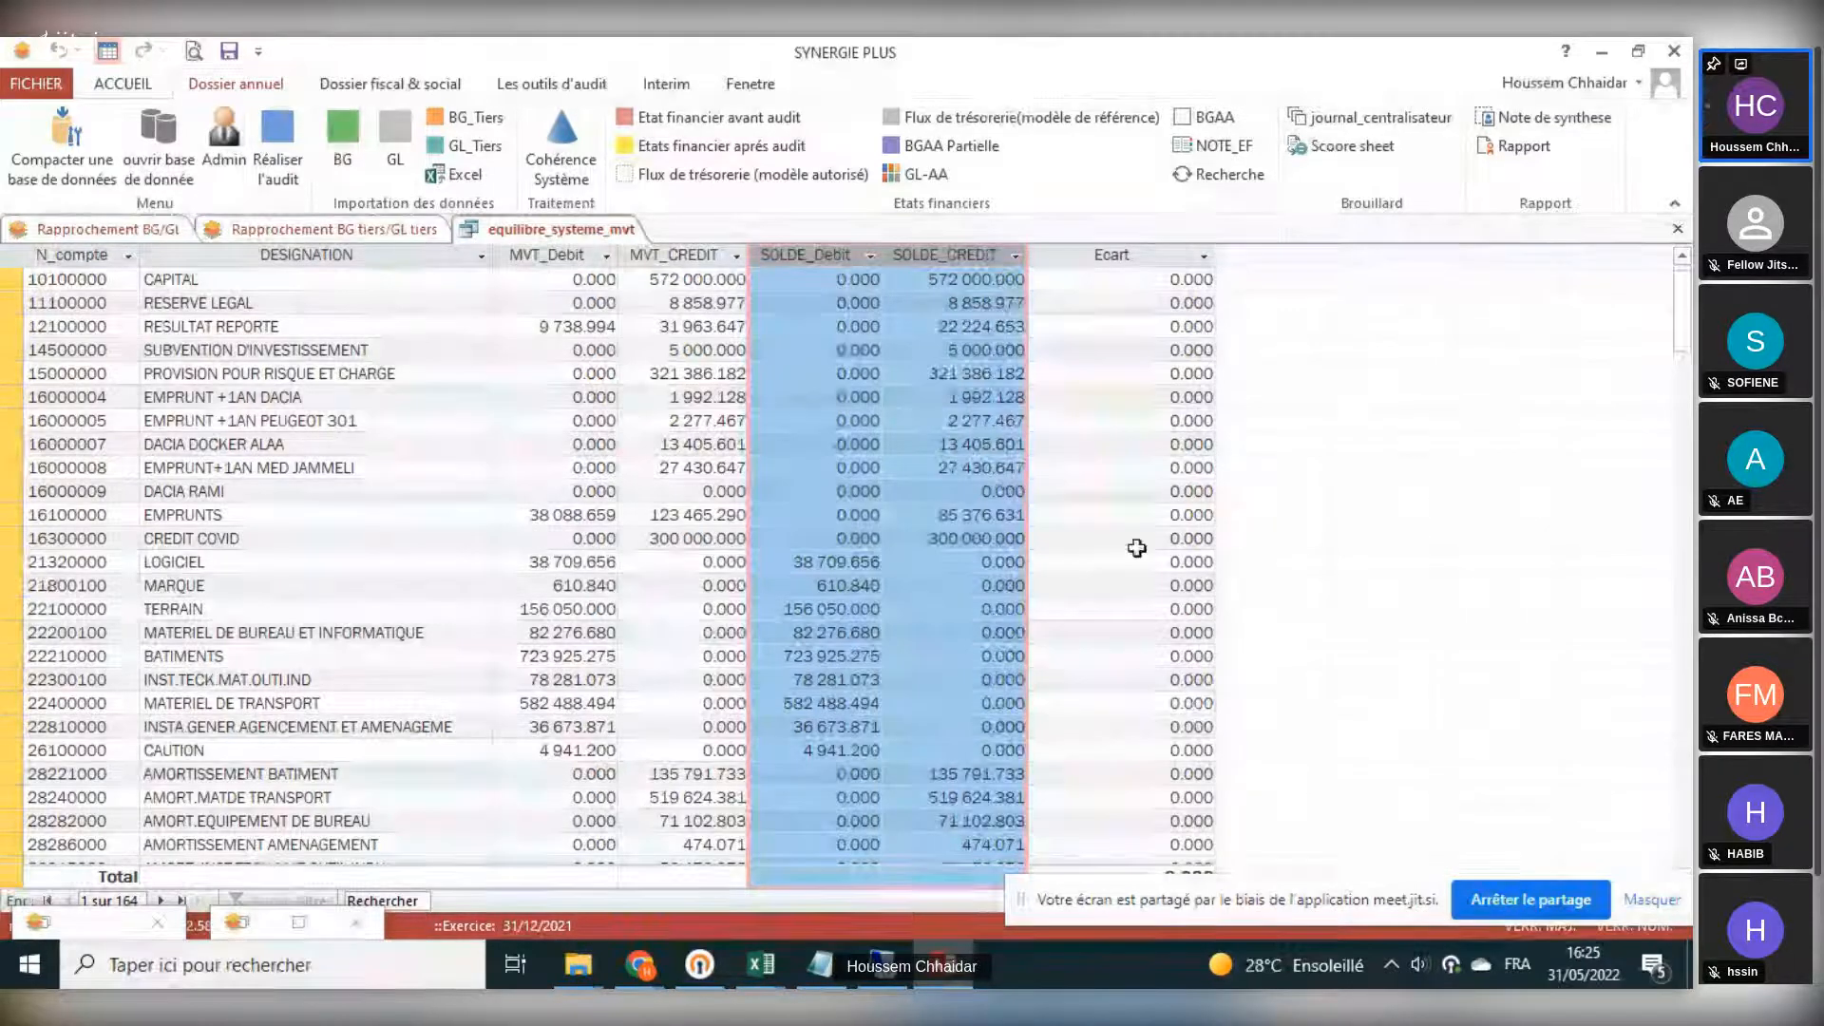
click(254, 929)
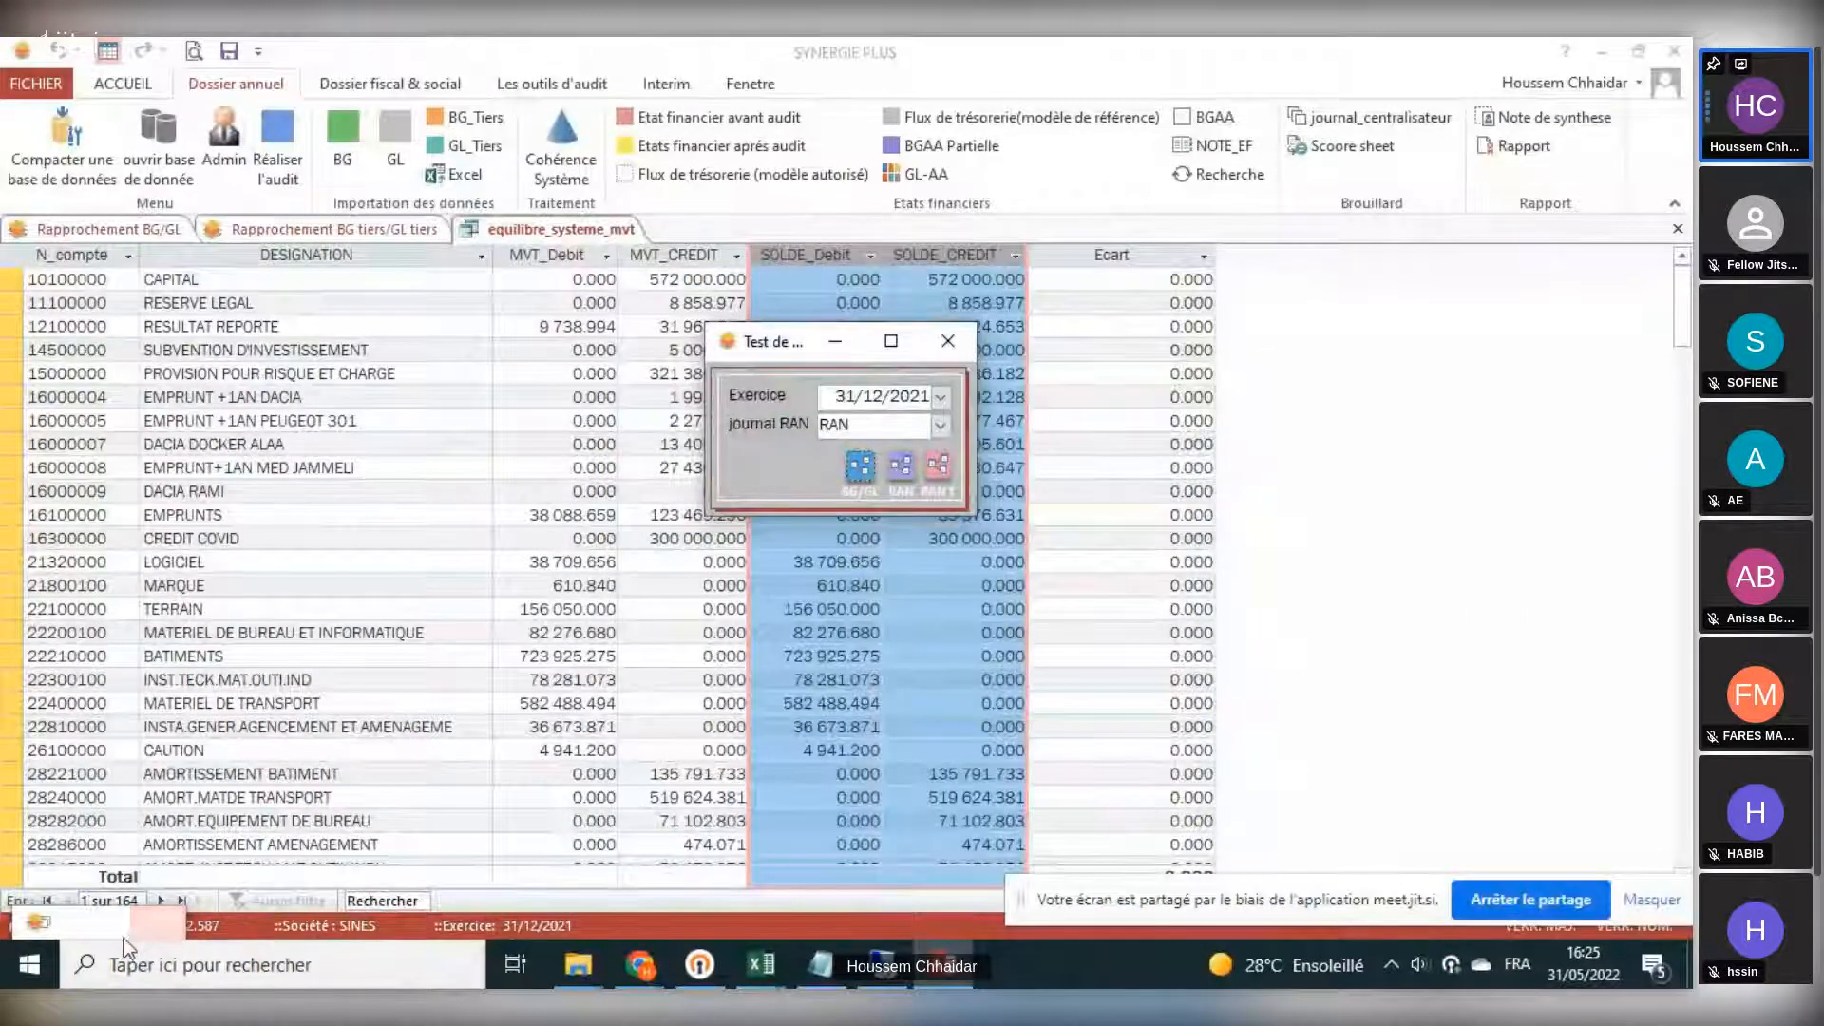
- Restore the coherence tests window, close the account movement view, and run test 5, the account permanence test
click(65, 927)
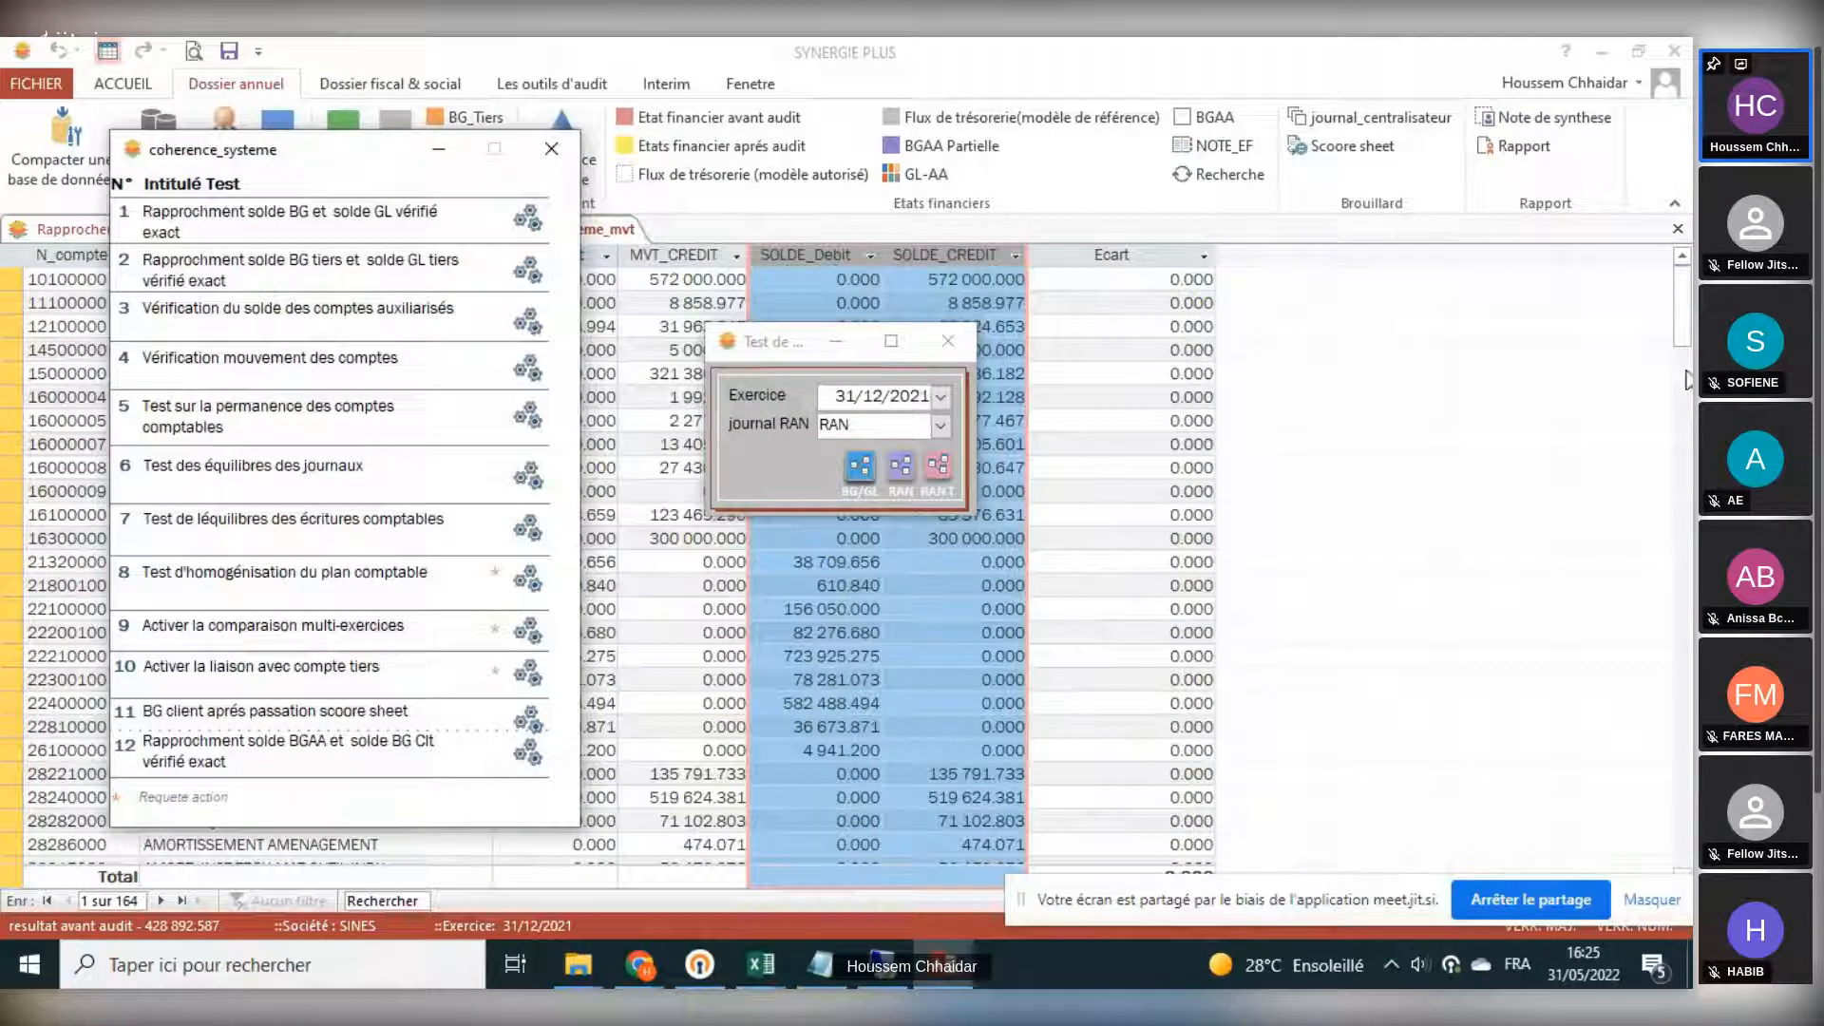
click(1678, 229)
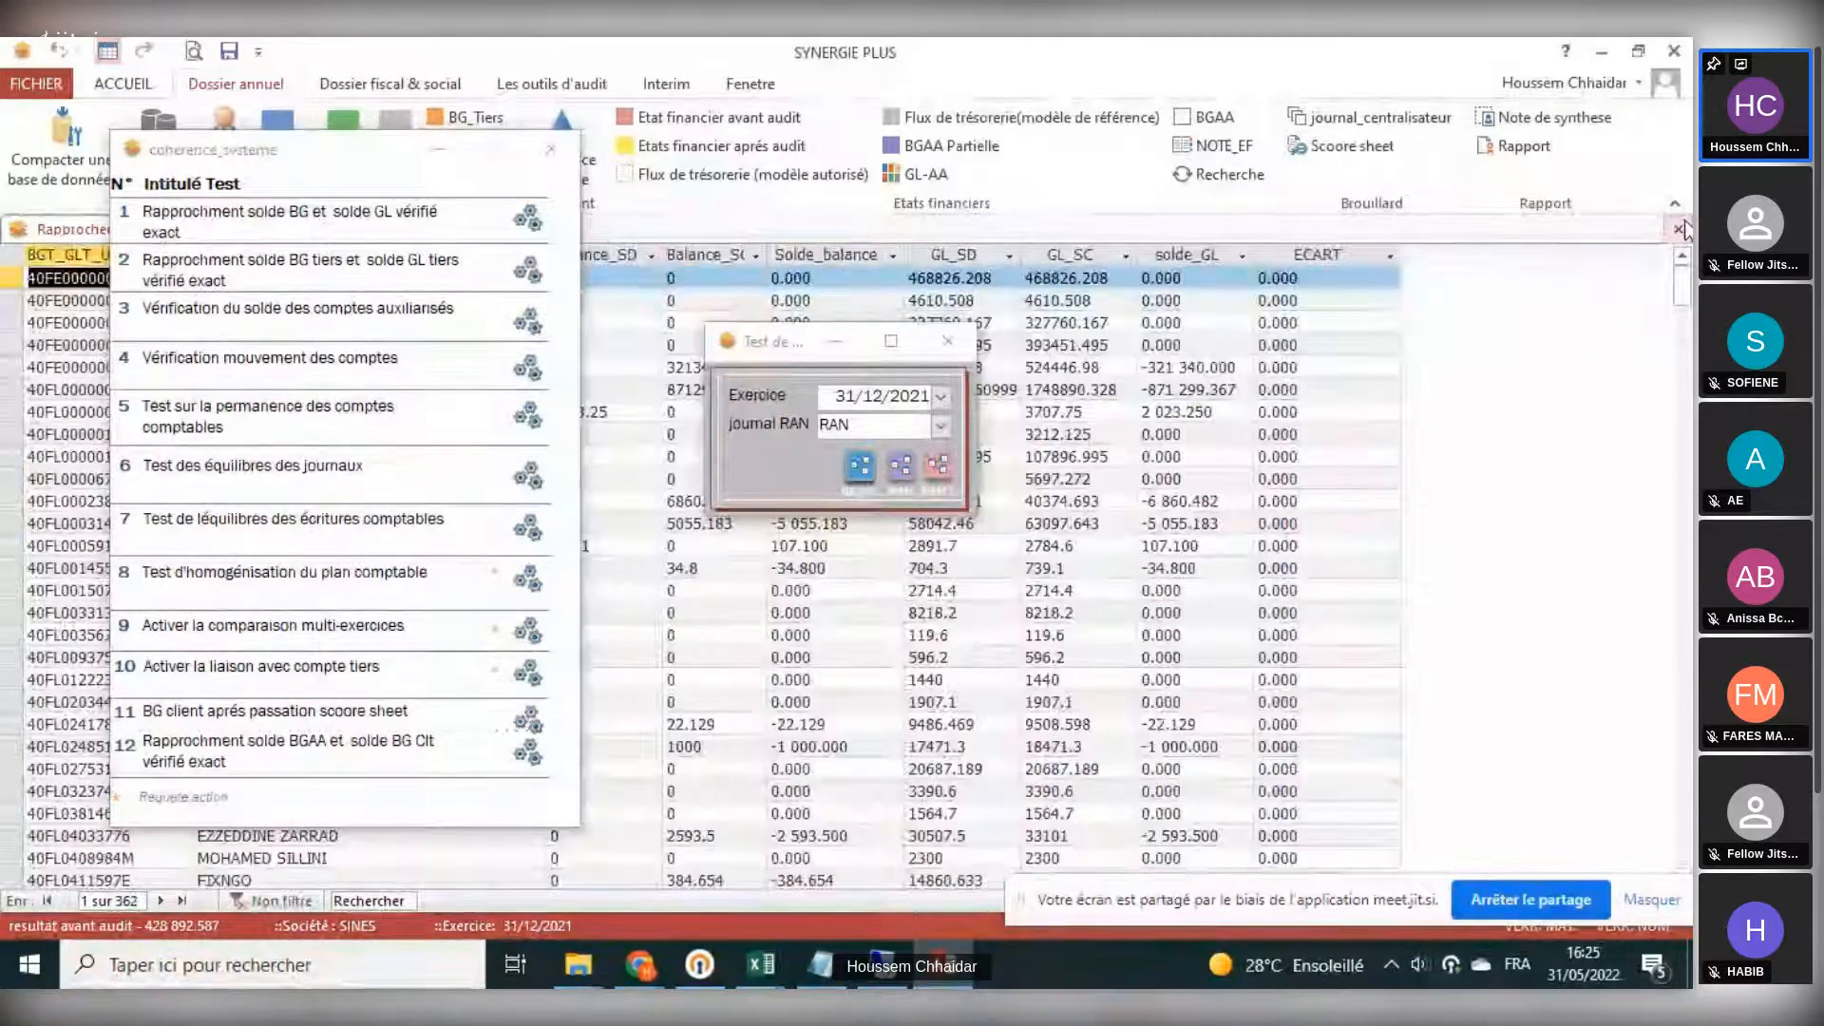
click(539, 421)
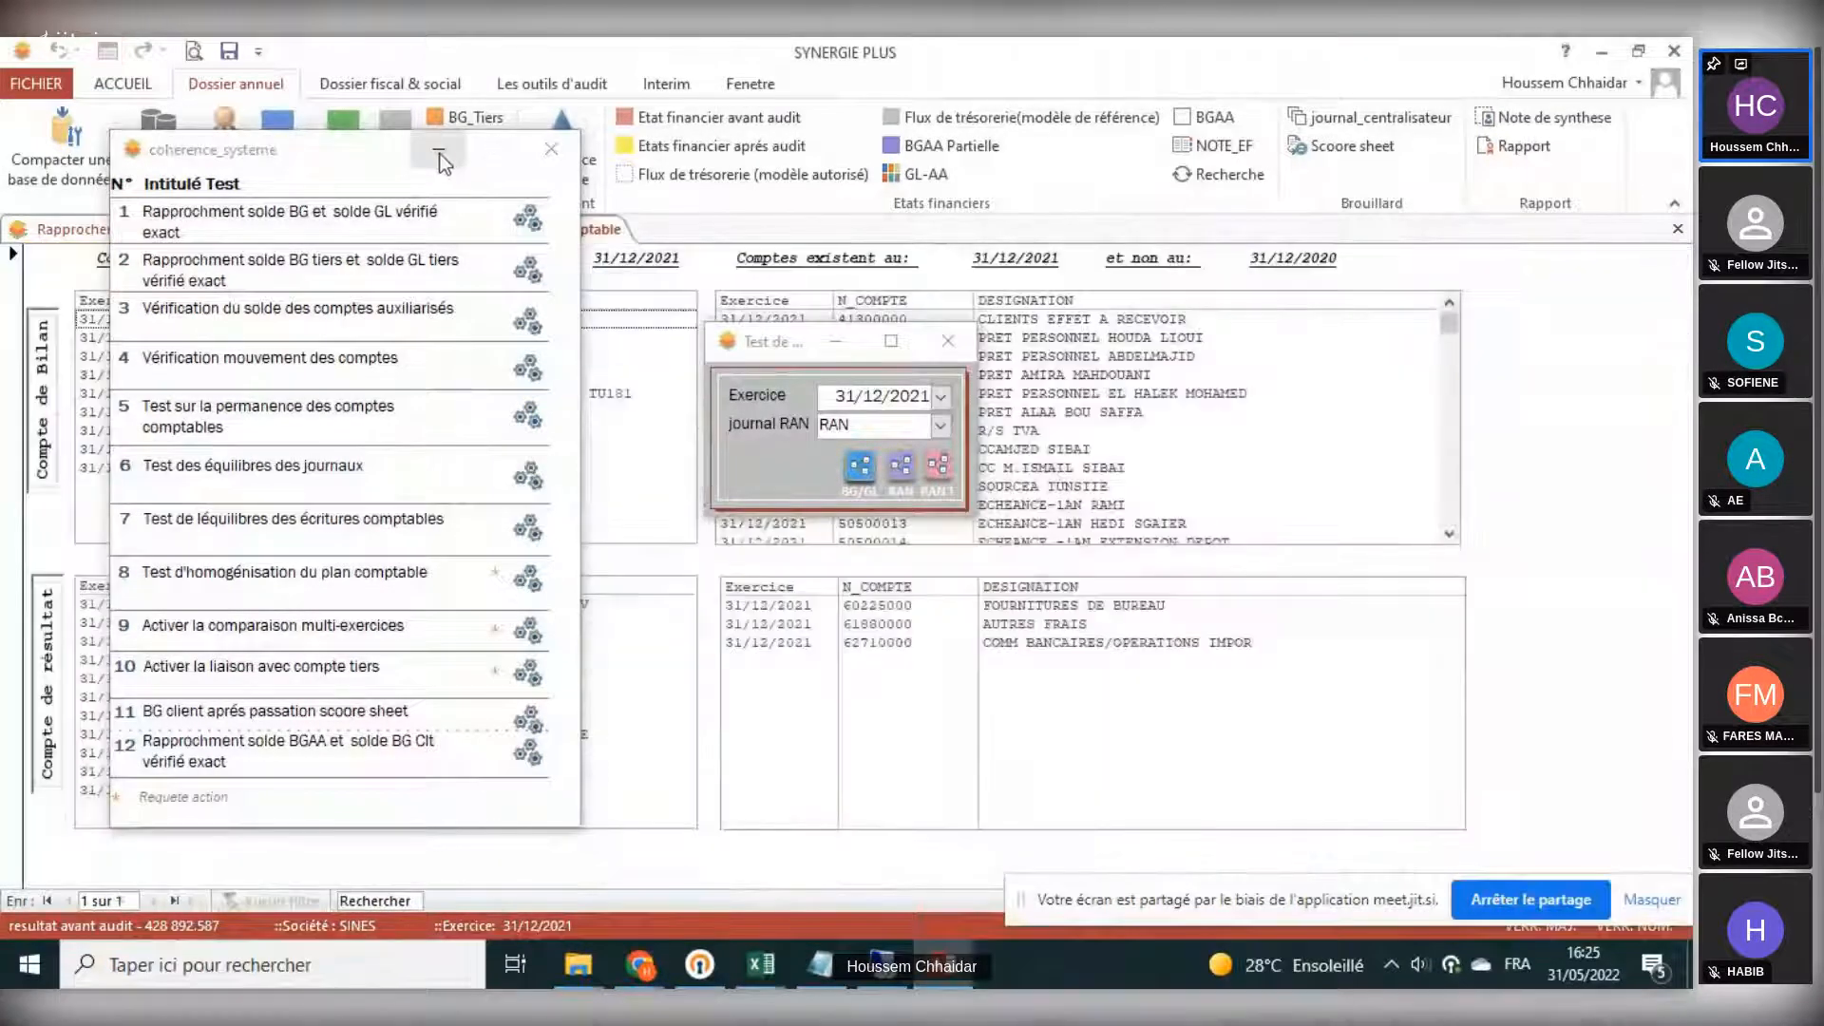
- Hide the coherence tests window and highlight account rows in the list of balance sheet accounts existing in 2021 but not 2020
click(357, 175)
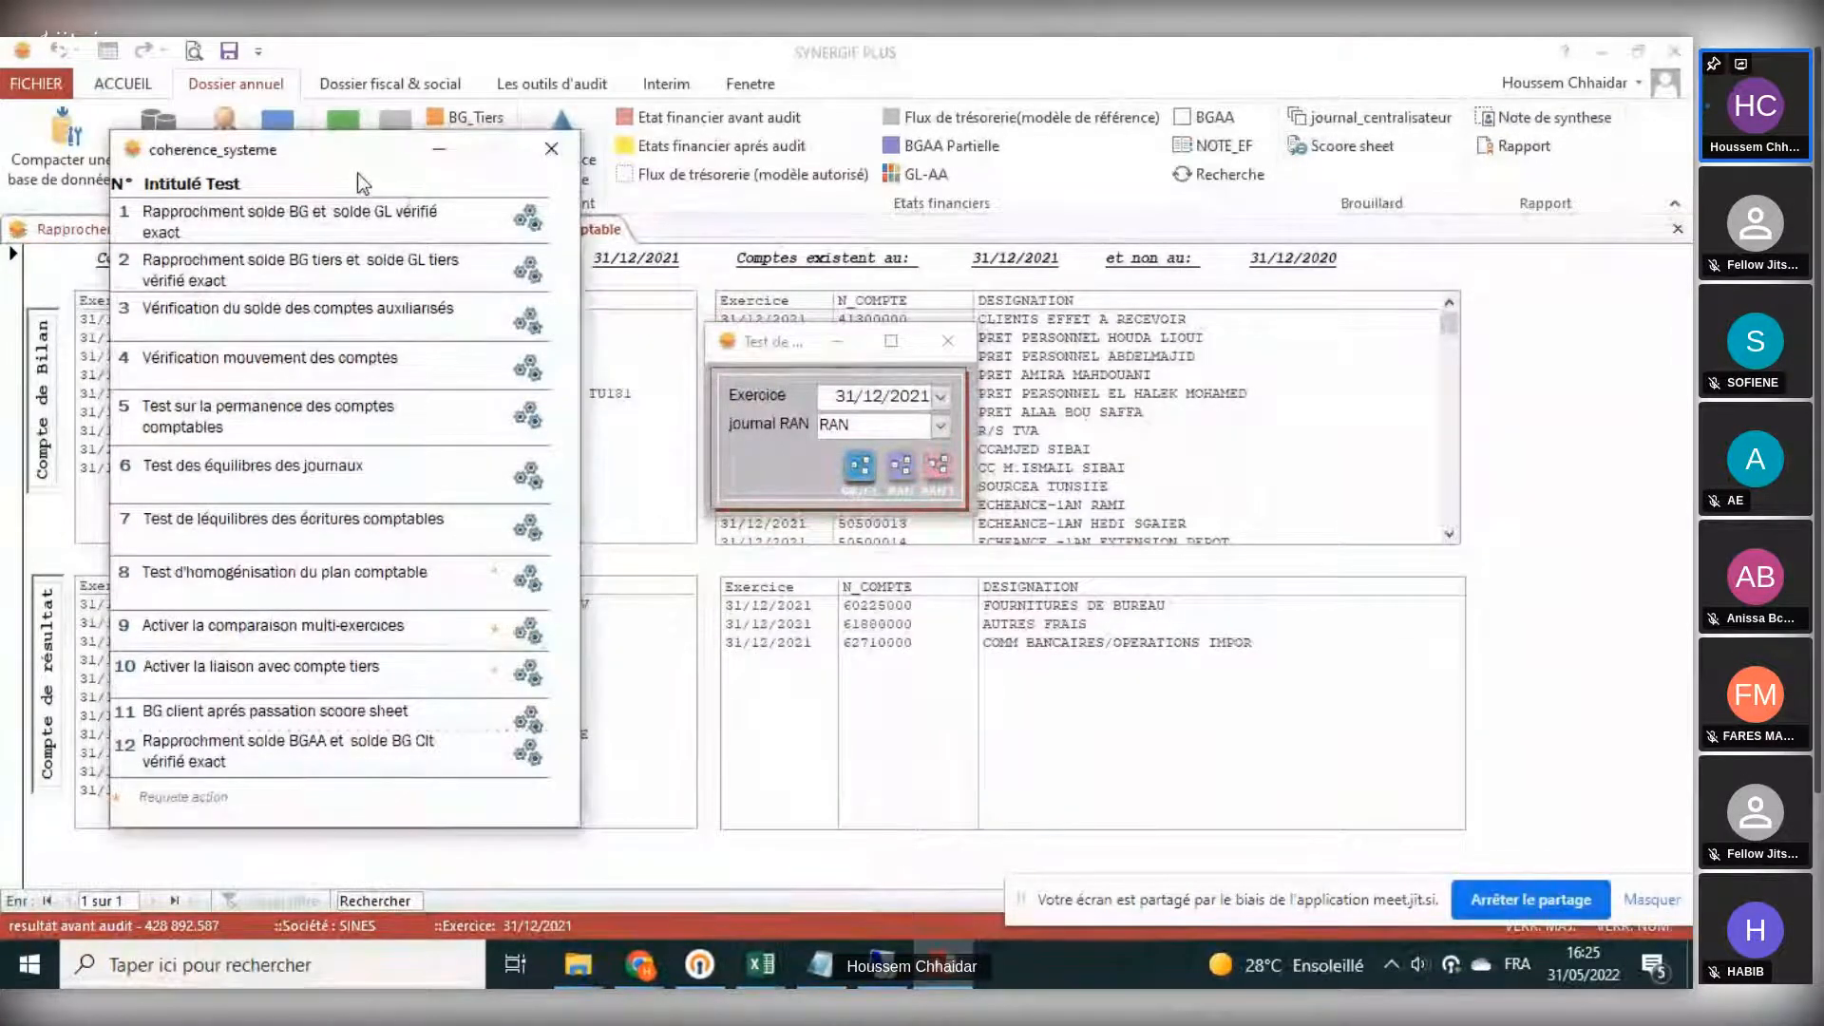
click(439, 149)
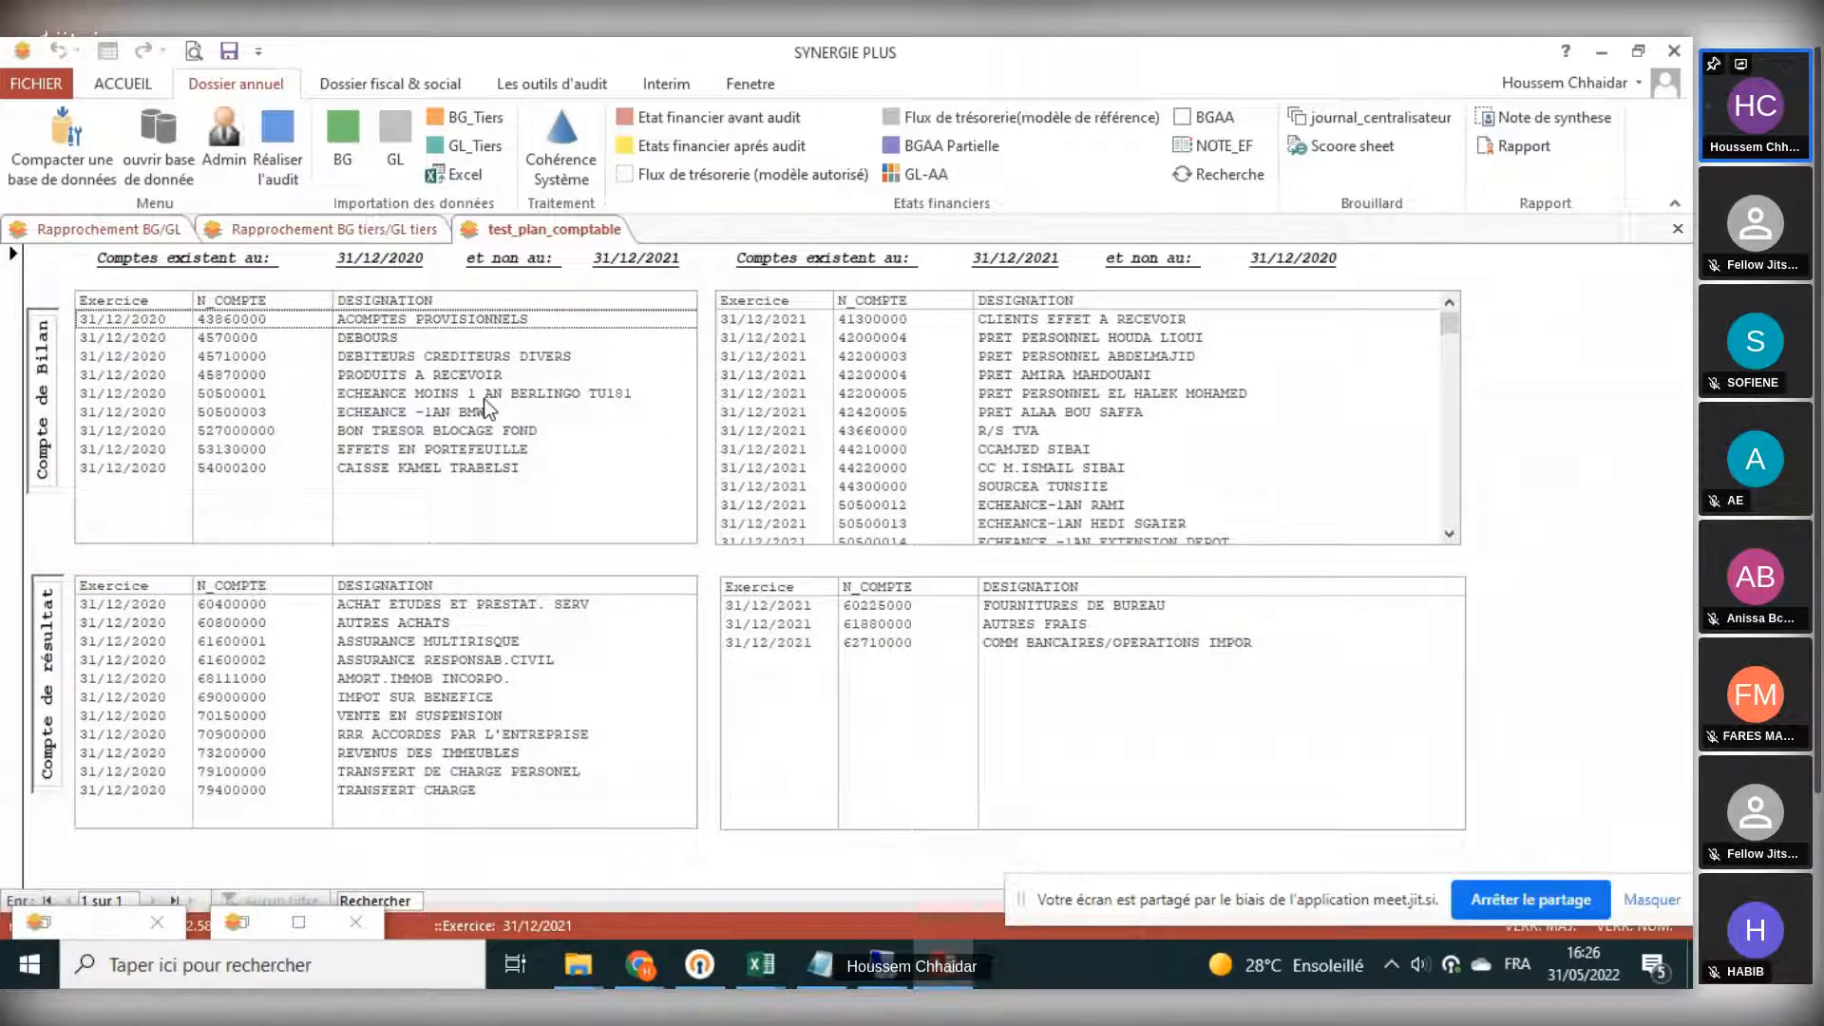
click(902, 375)
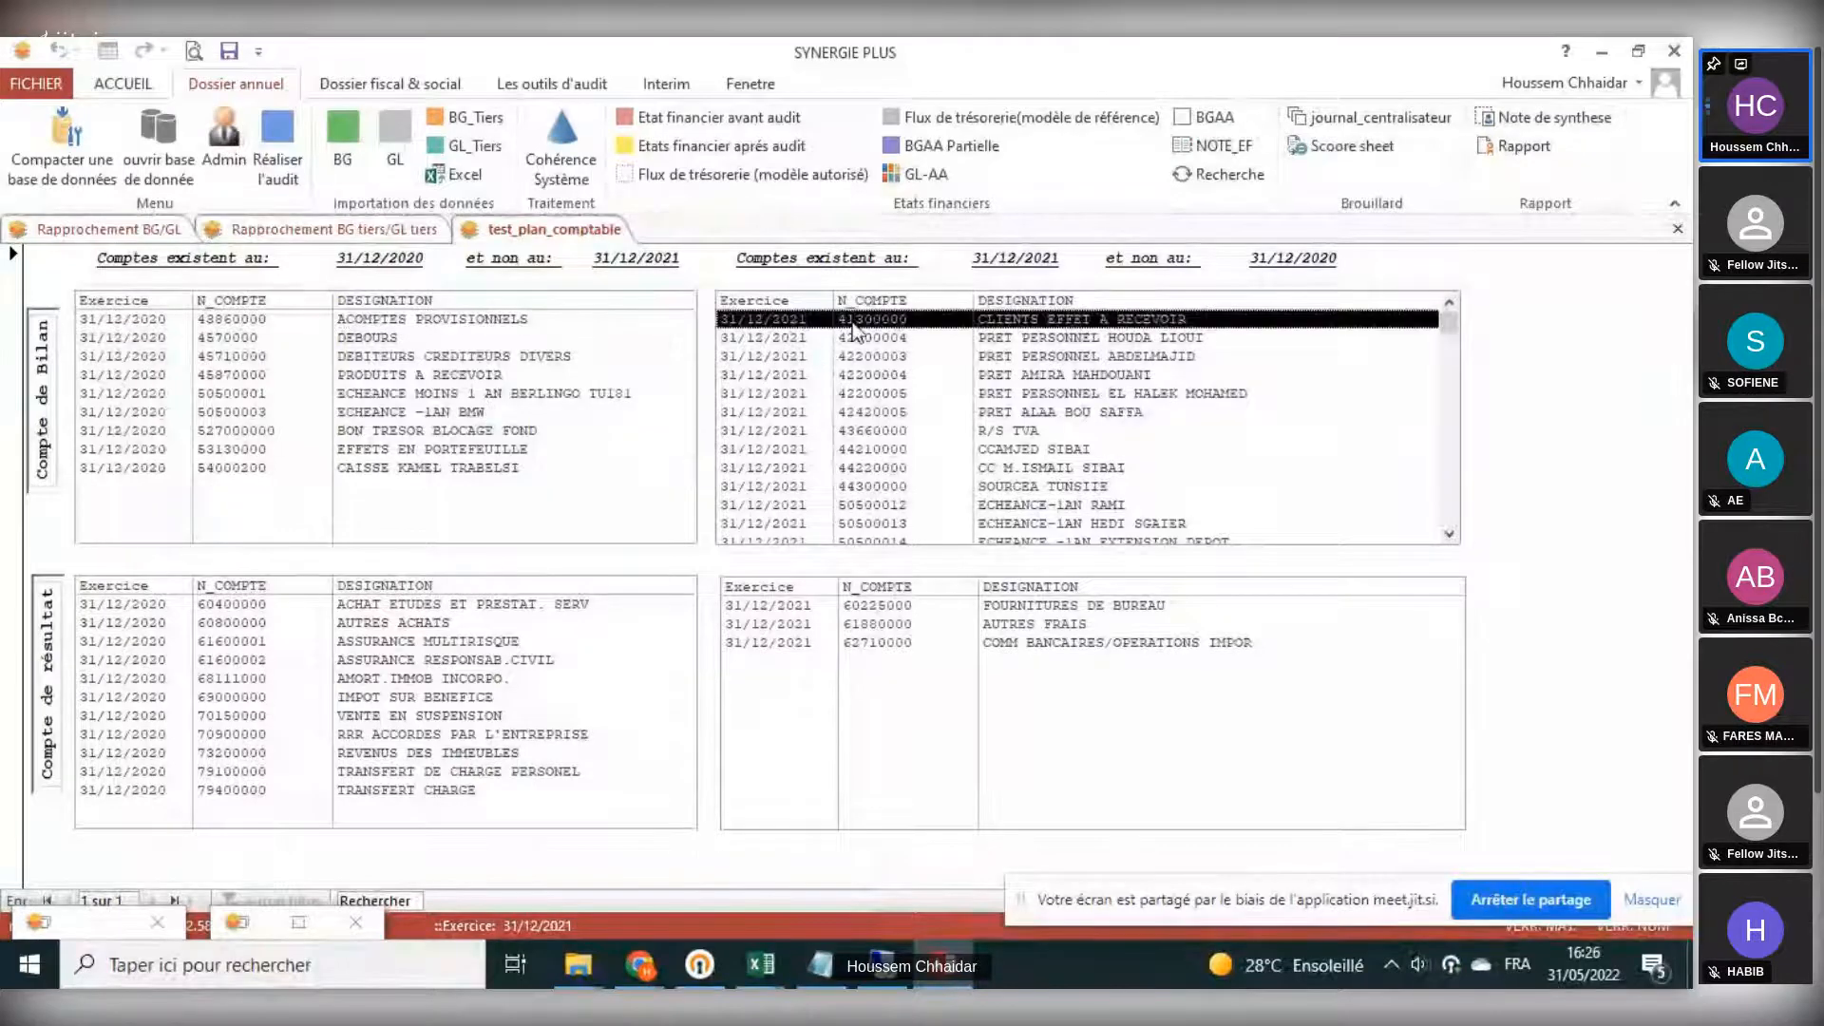
click(902, 374)
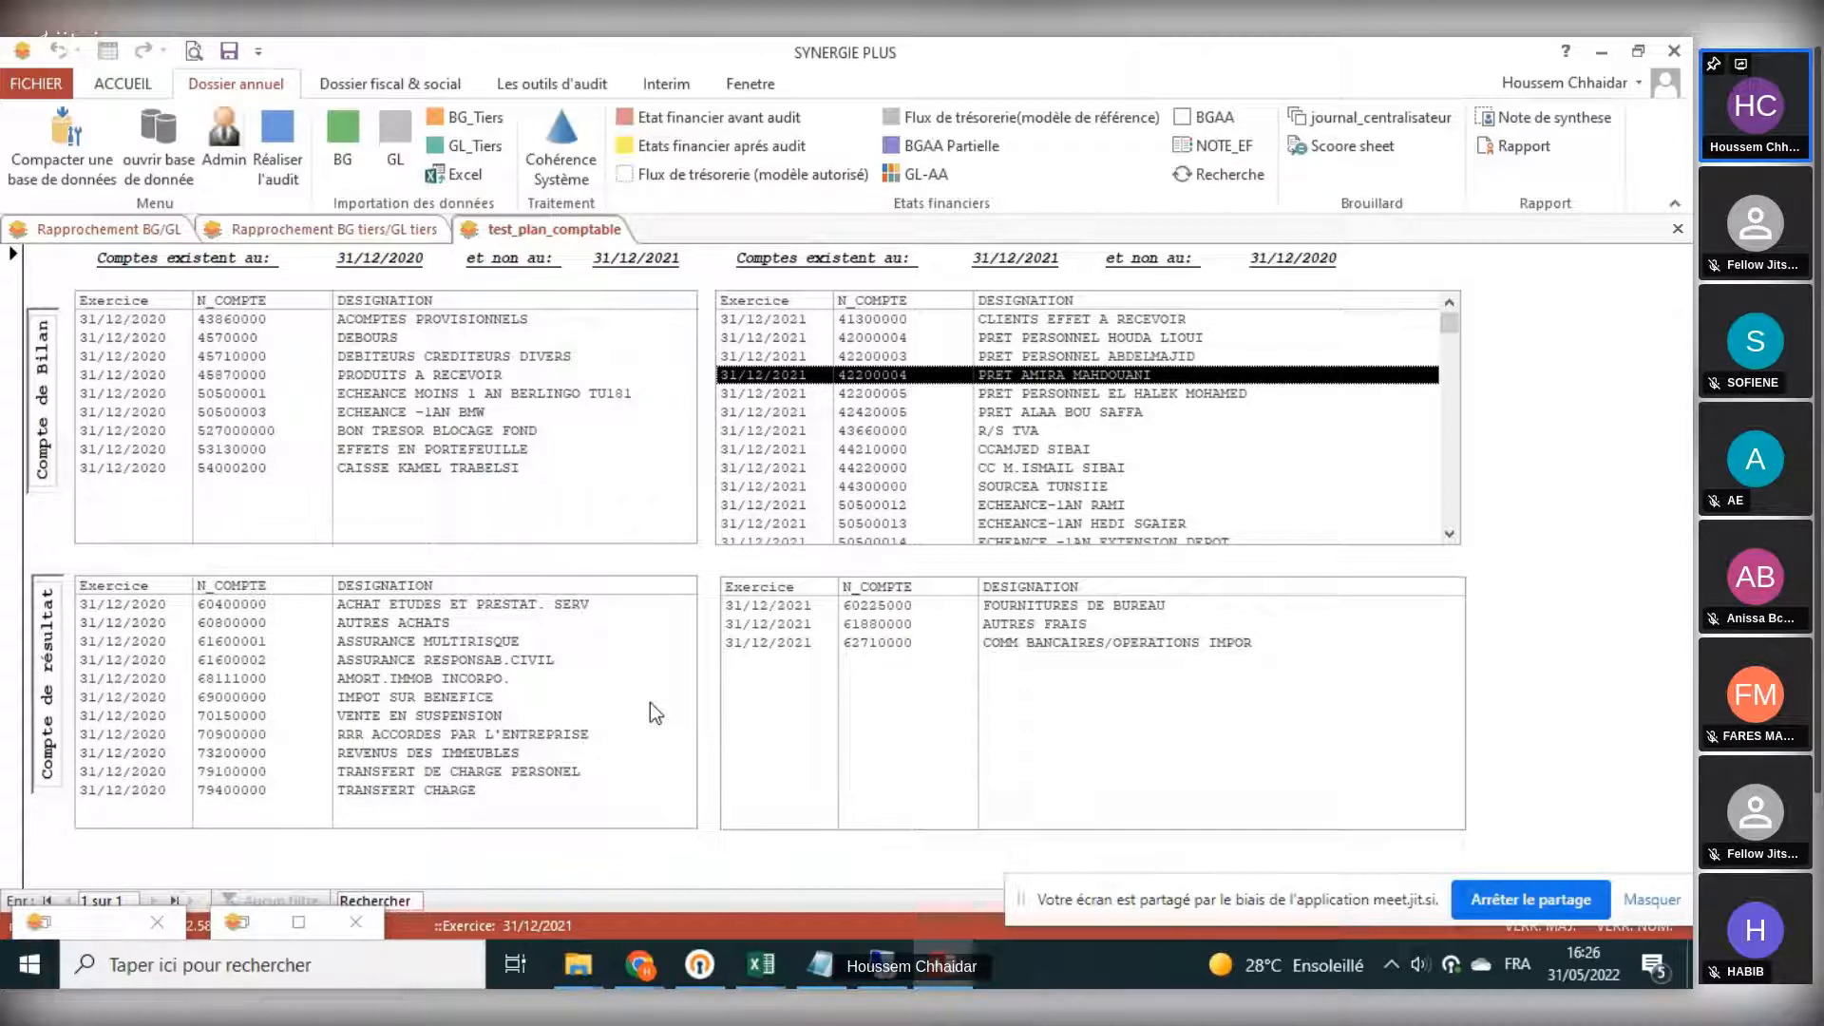
- Restore the test dialog and coherence tests window, and run test 6, the journal balance check
click(255, 927)
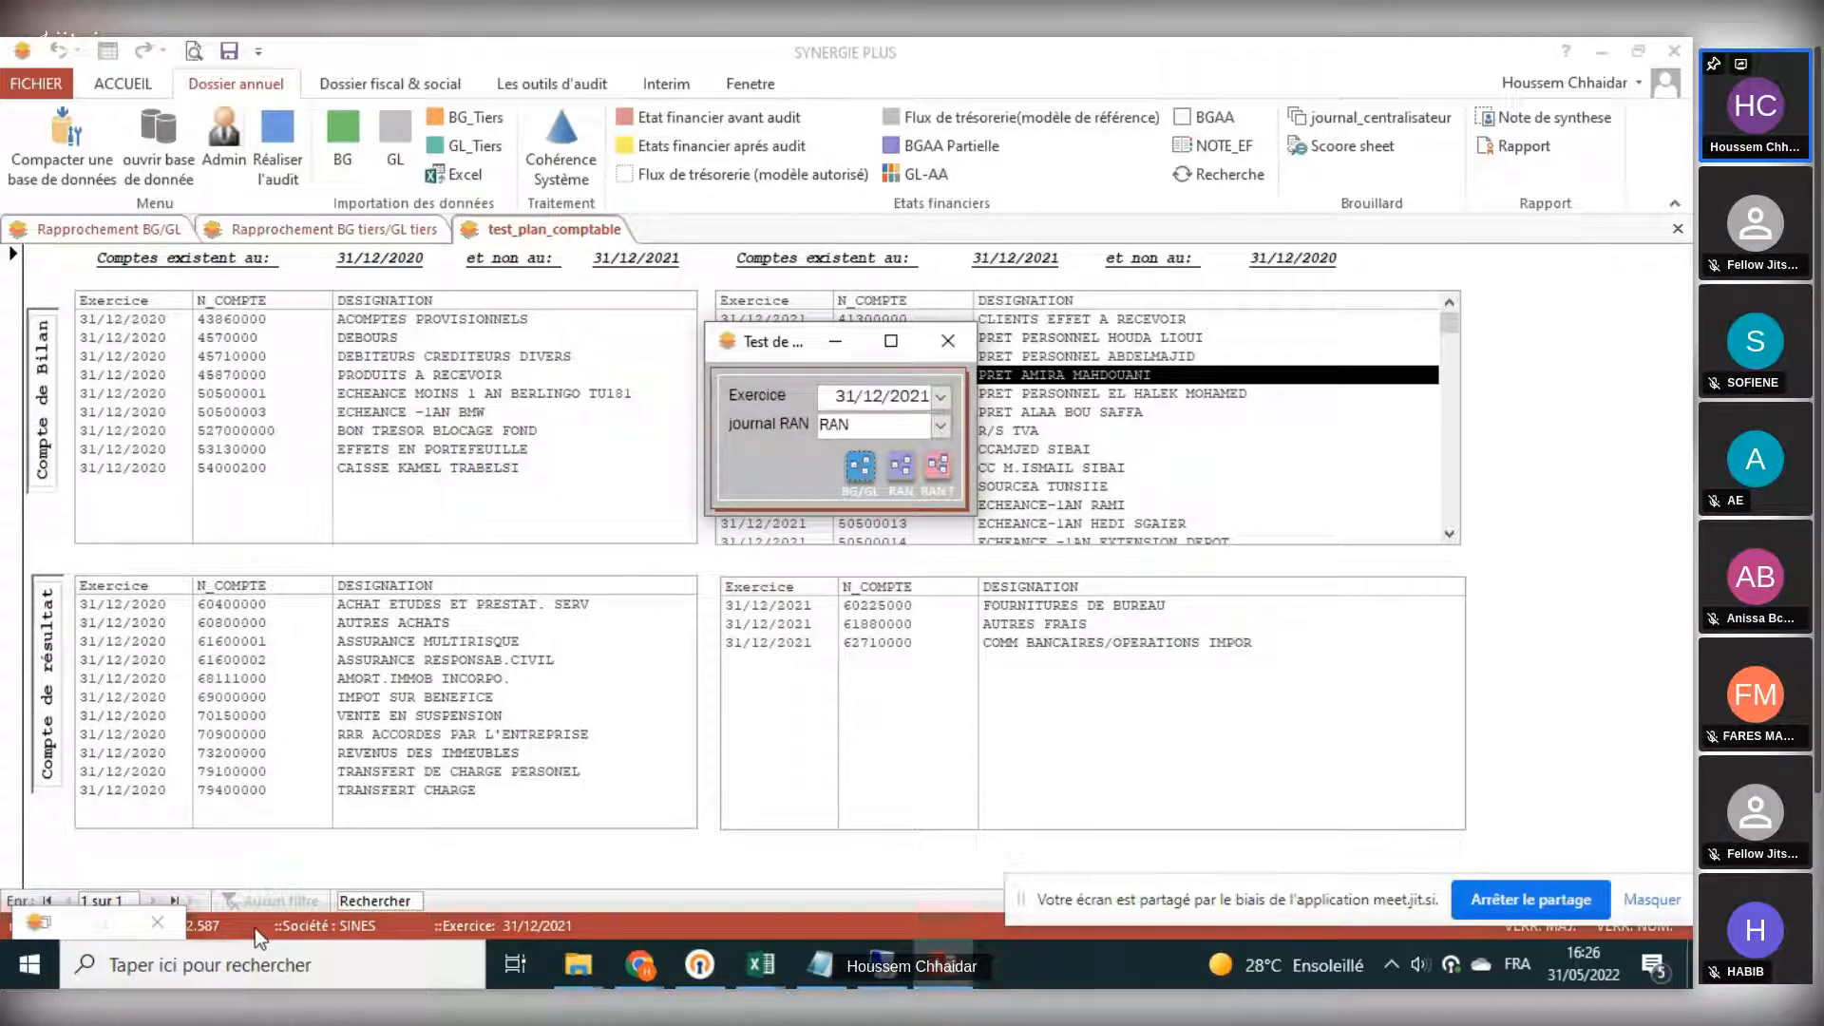
click(50, 922)
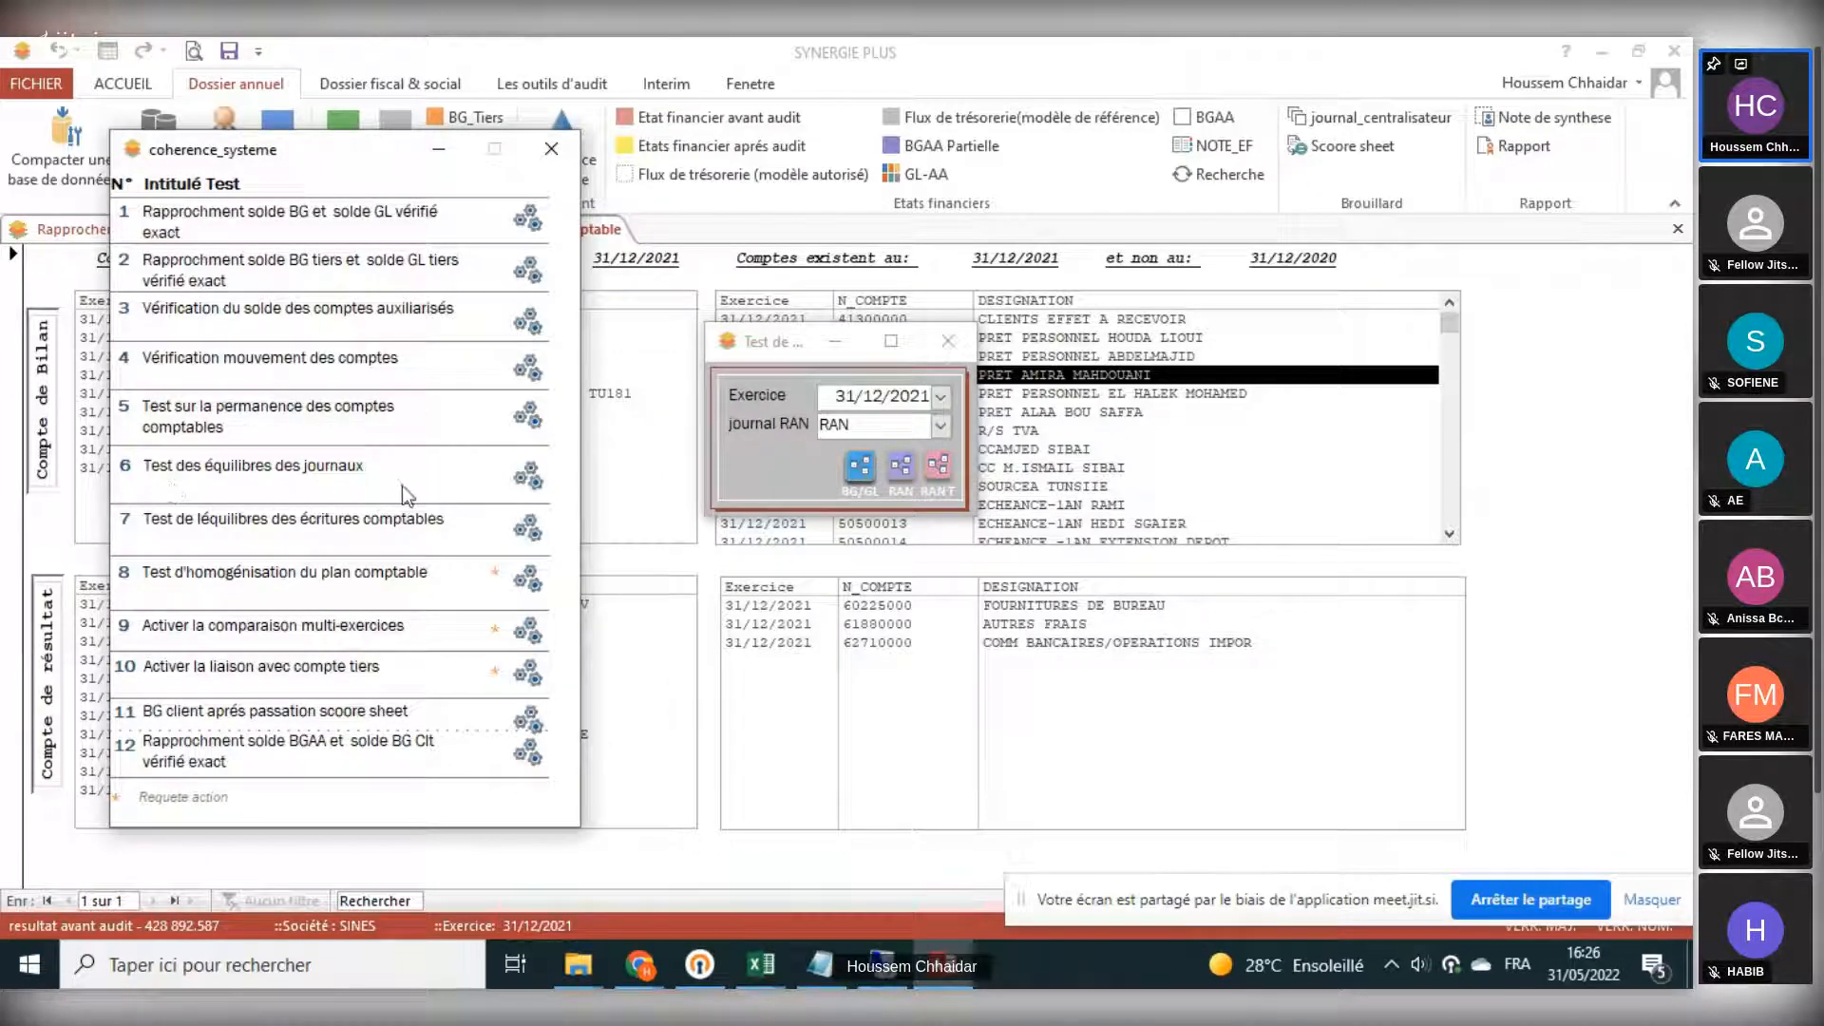
click(527, 479)
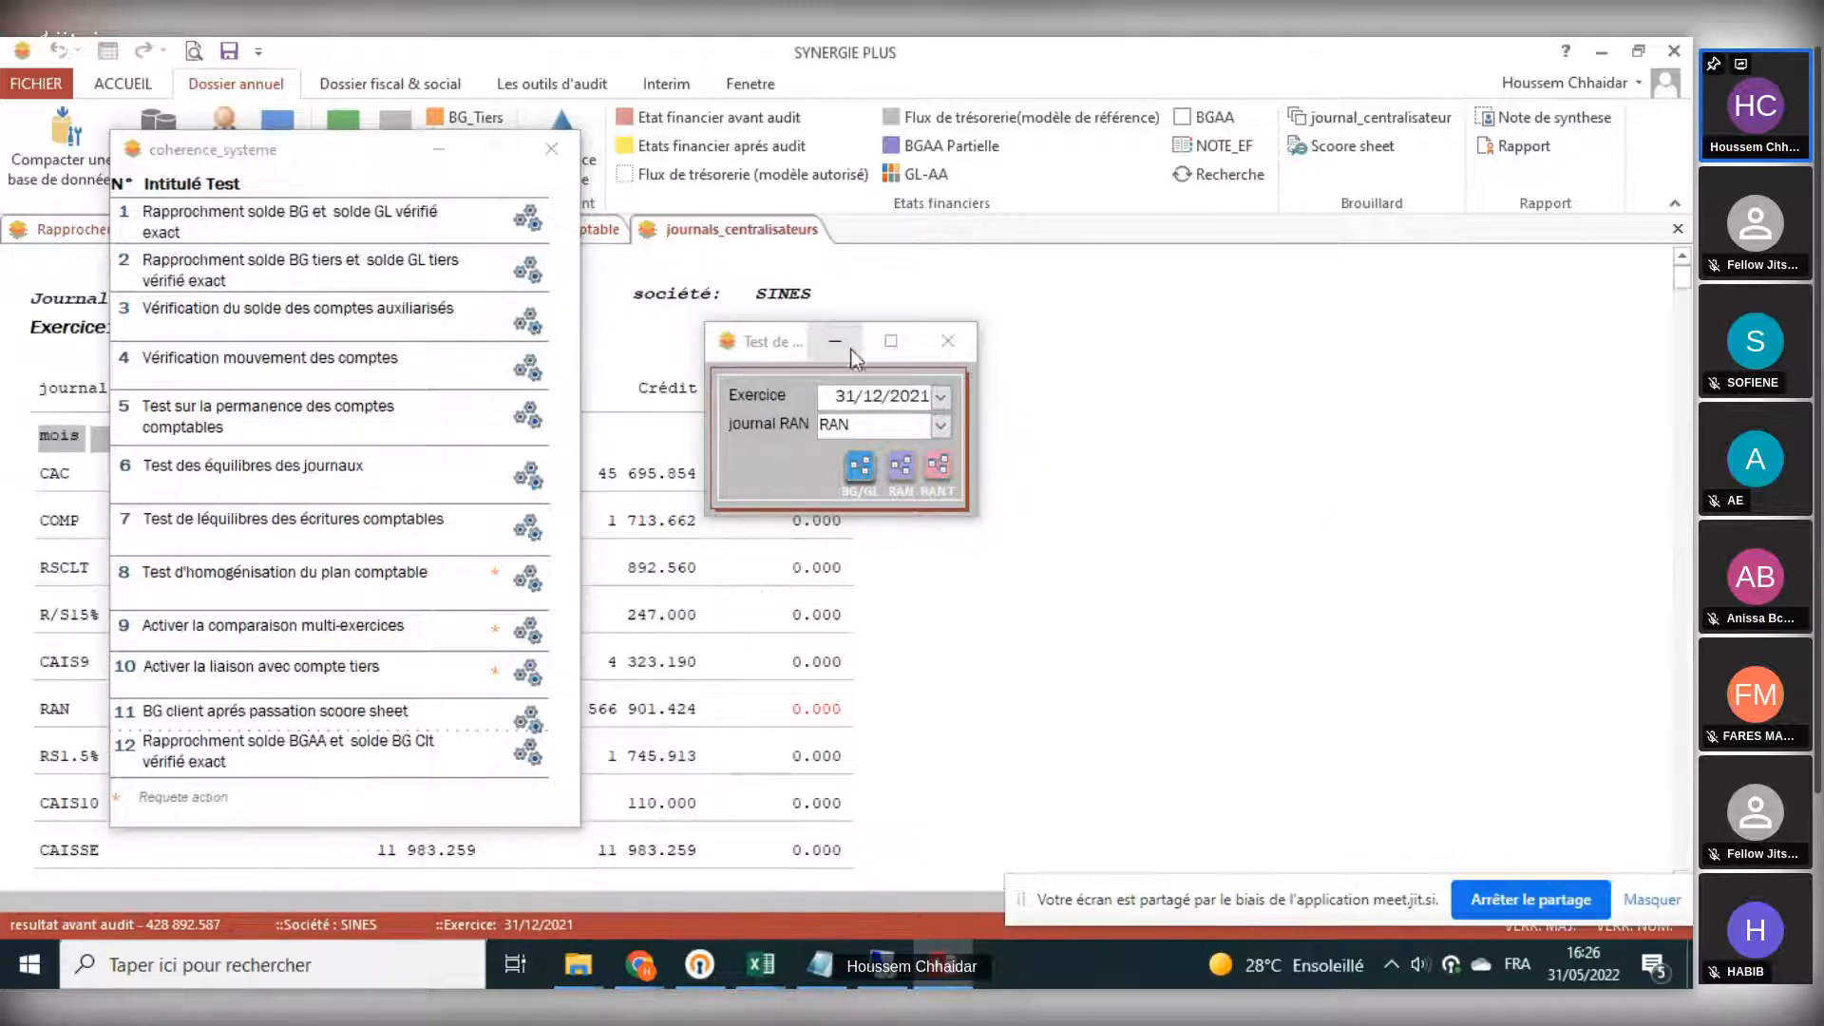
- Hide the test dialog and coherence window, and scroll through the centralizing journal report's monthly debit, credit and gap per journal
click(851, 348)
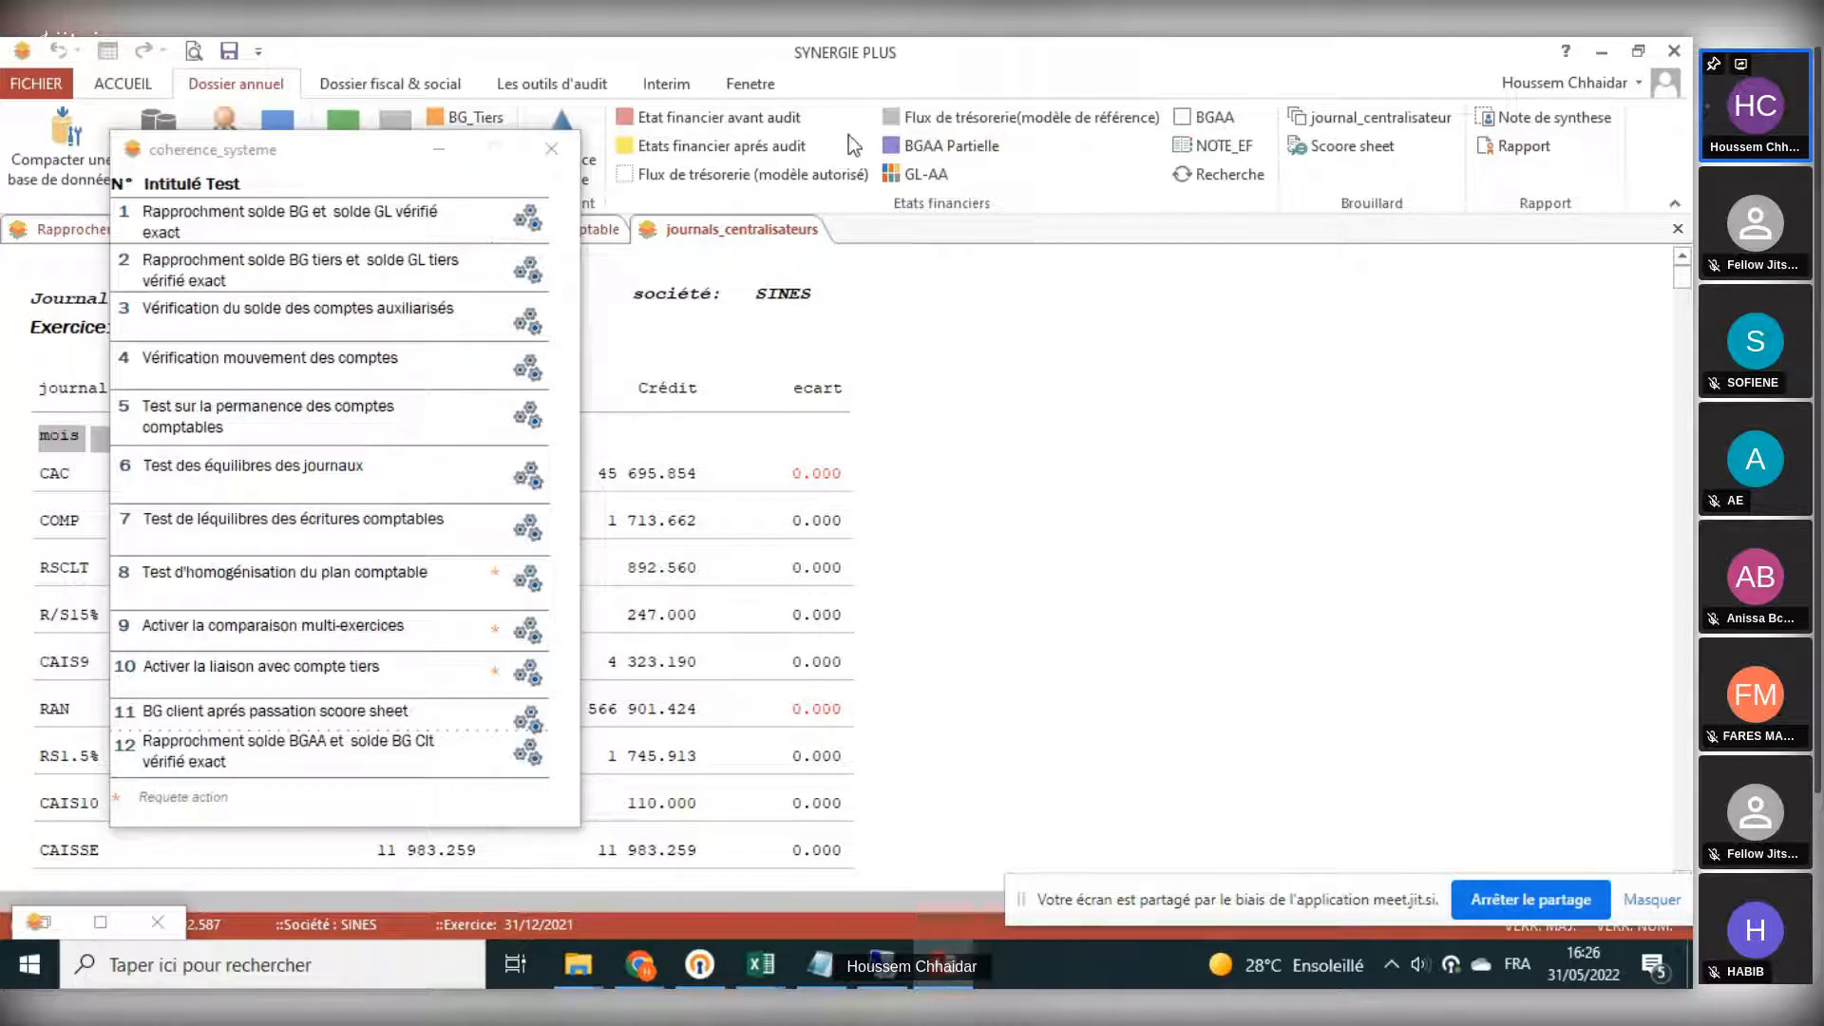
click(438, 149)
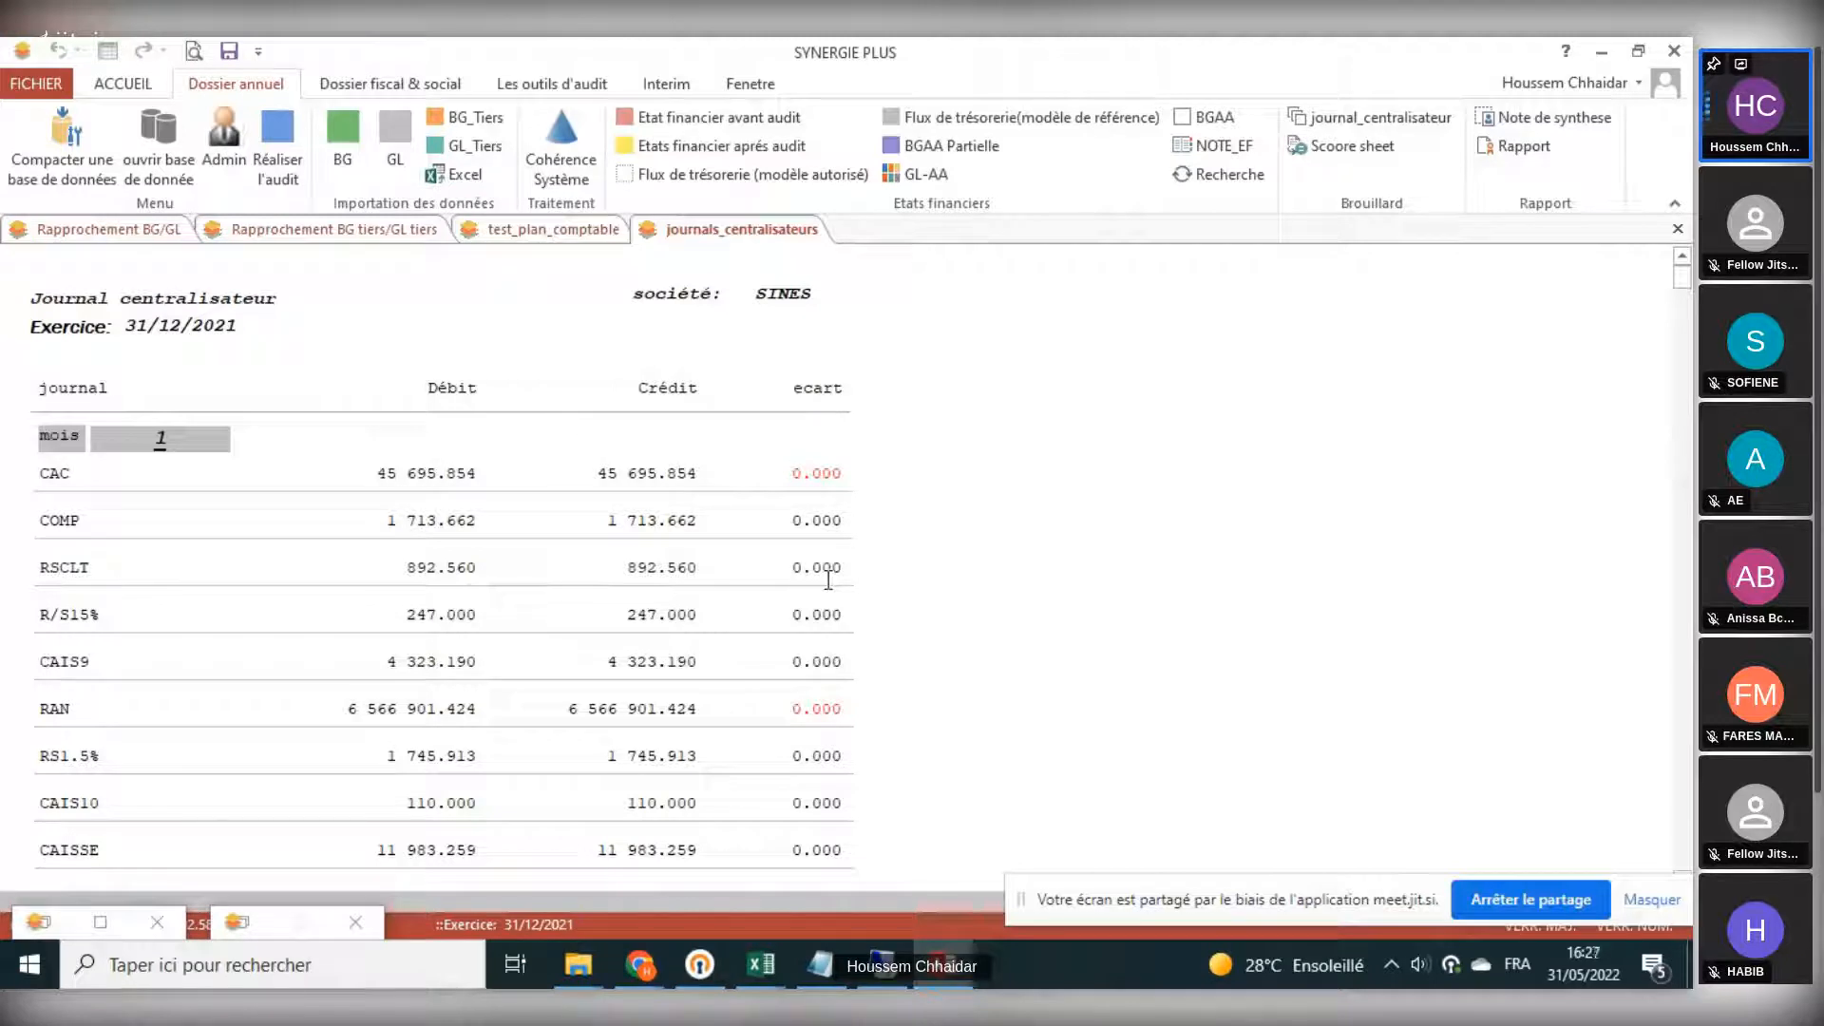
scroll(824, 741, down, 1)
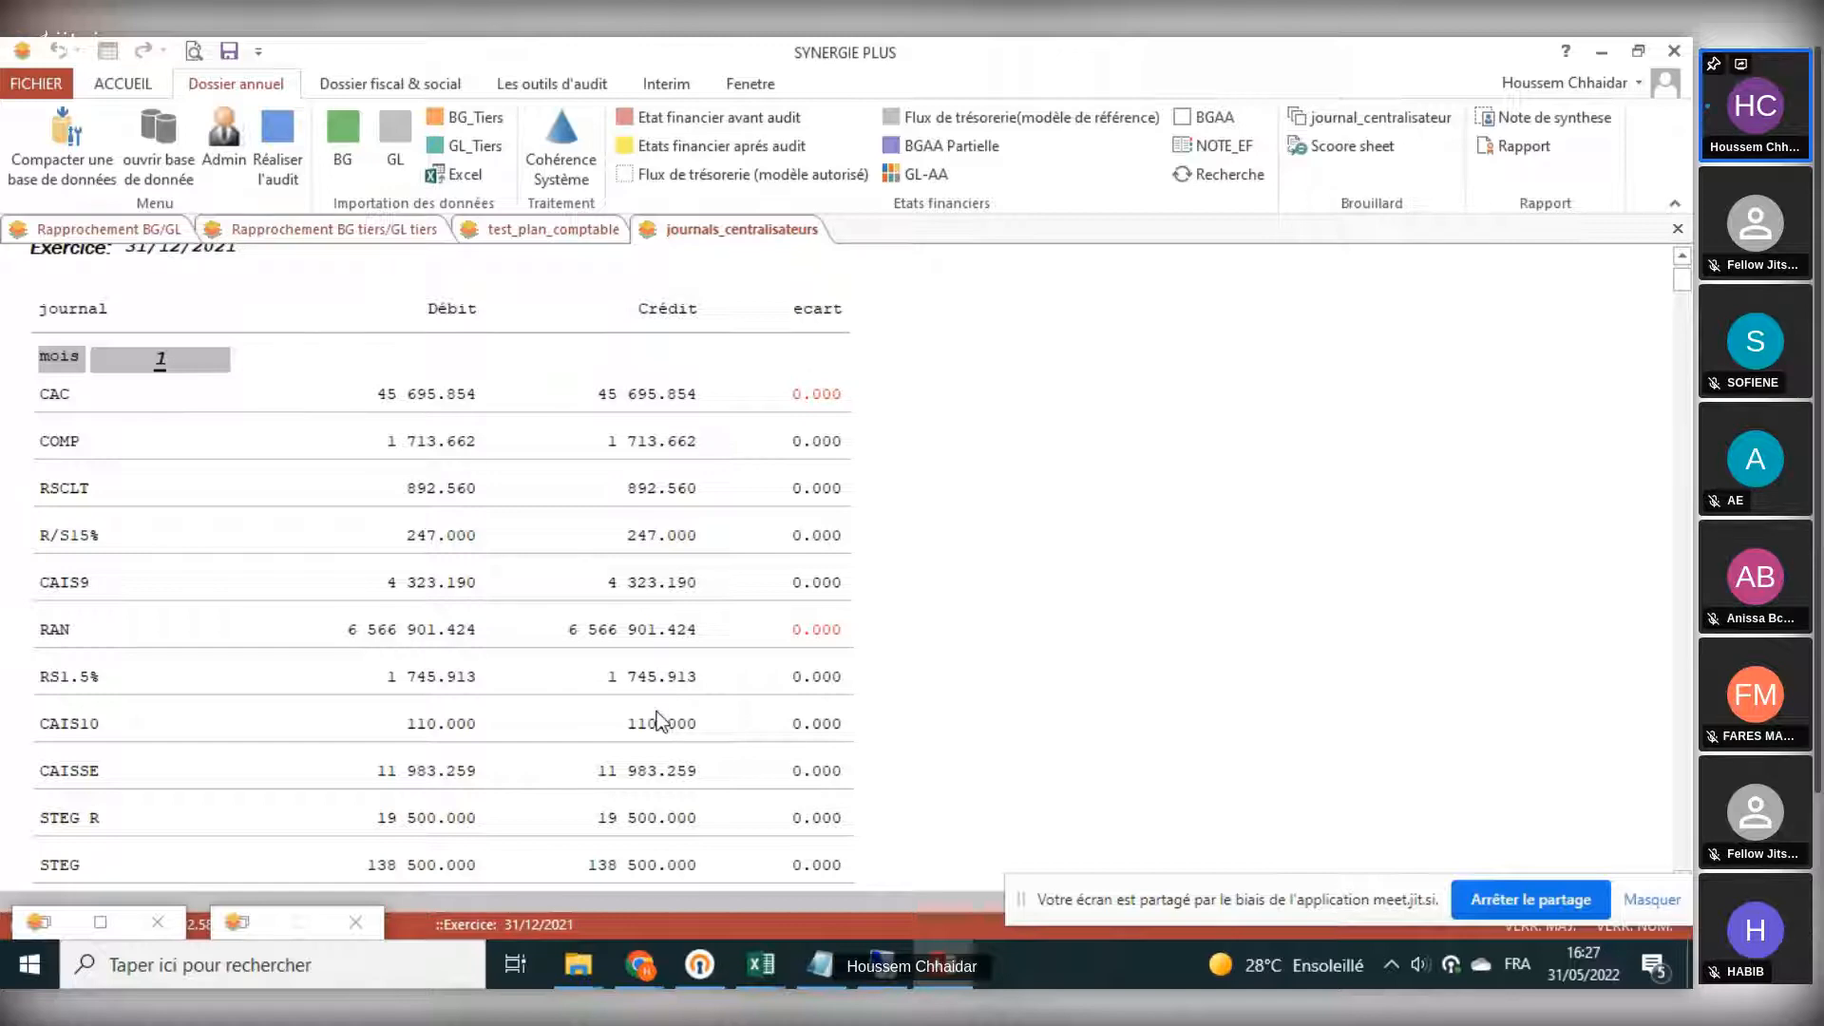
scroll(898, 841, down, 6)
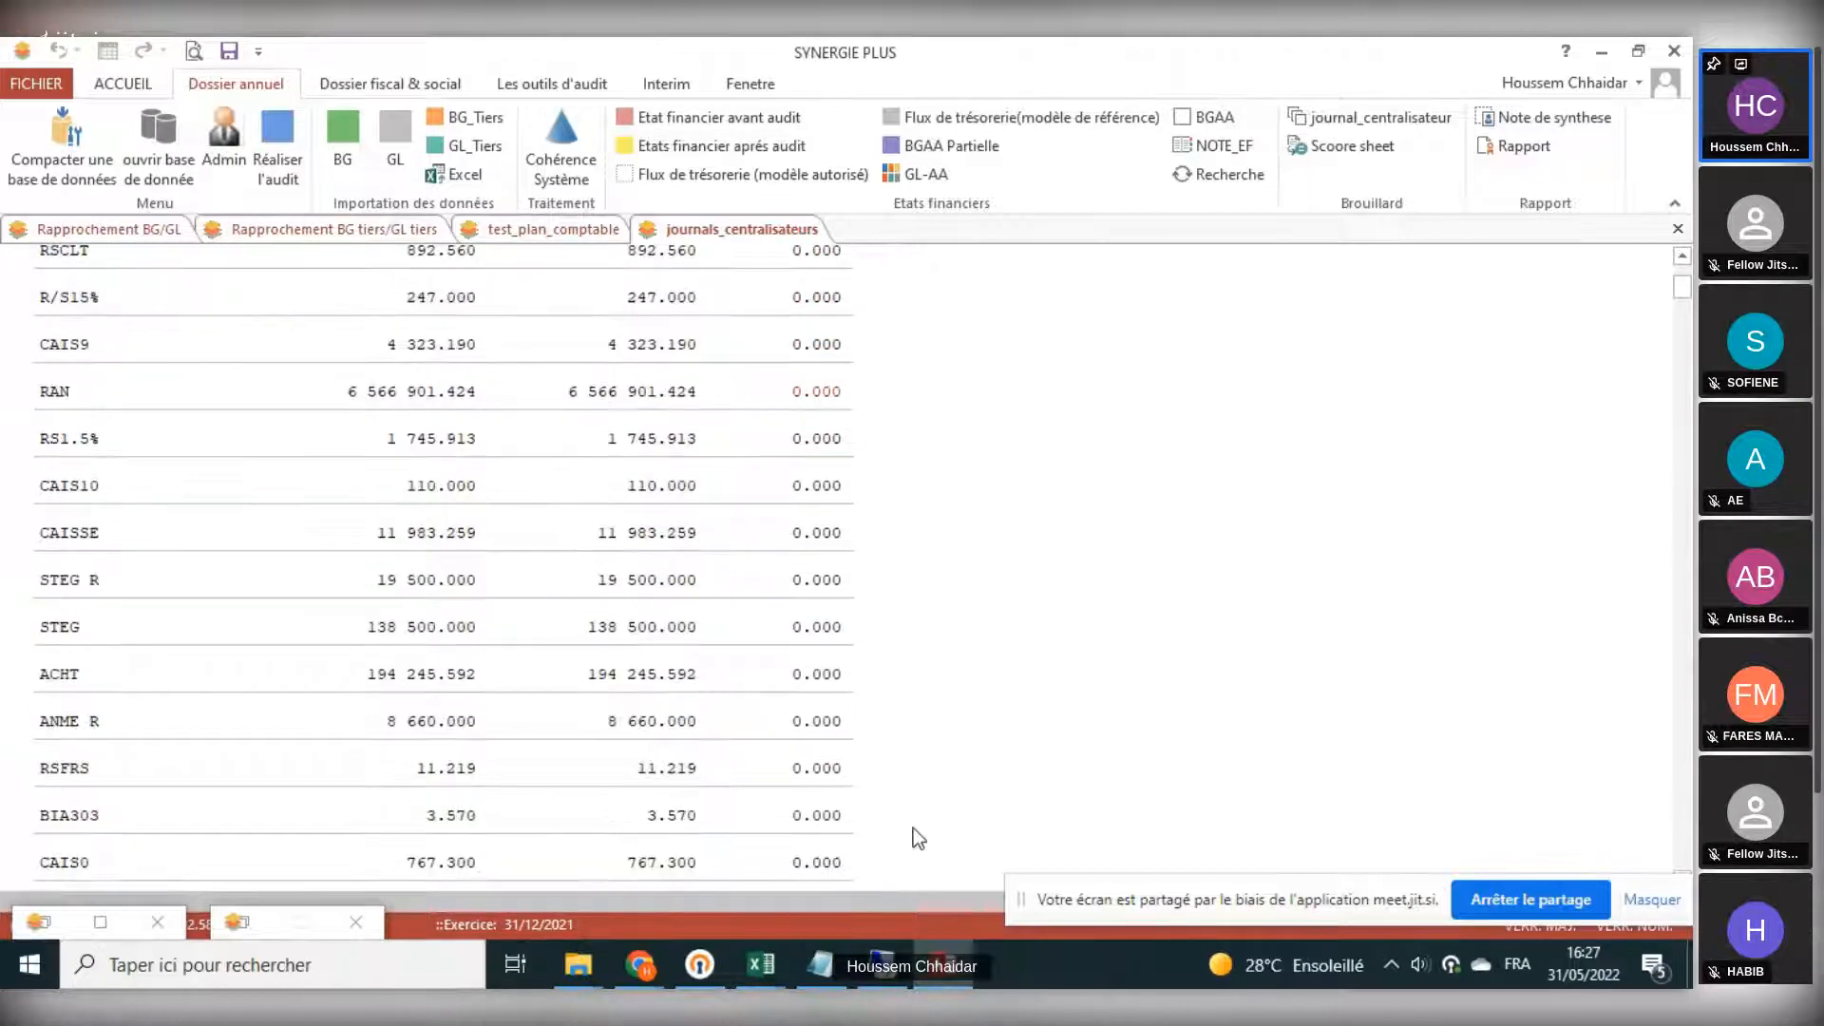
scroll(917, 805, down, 10)
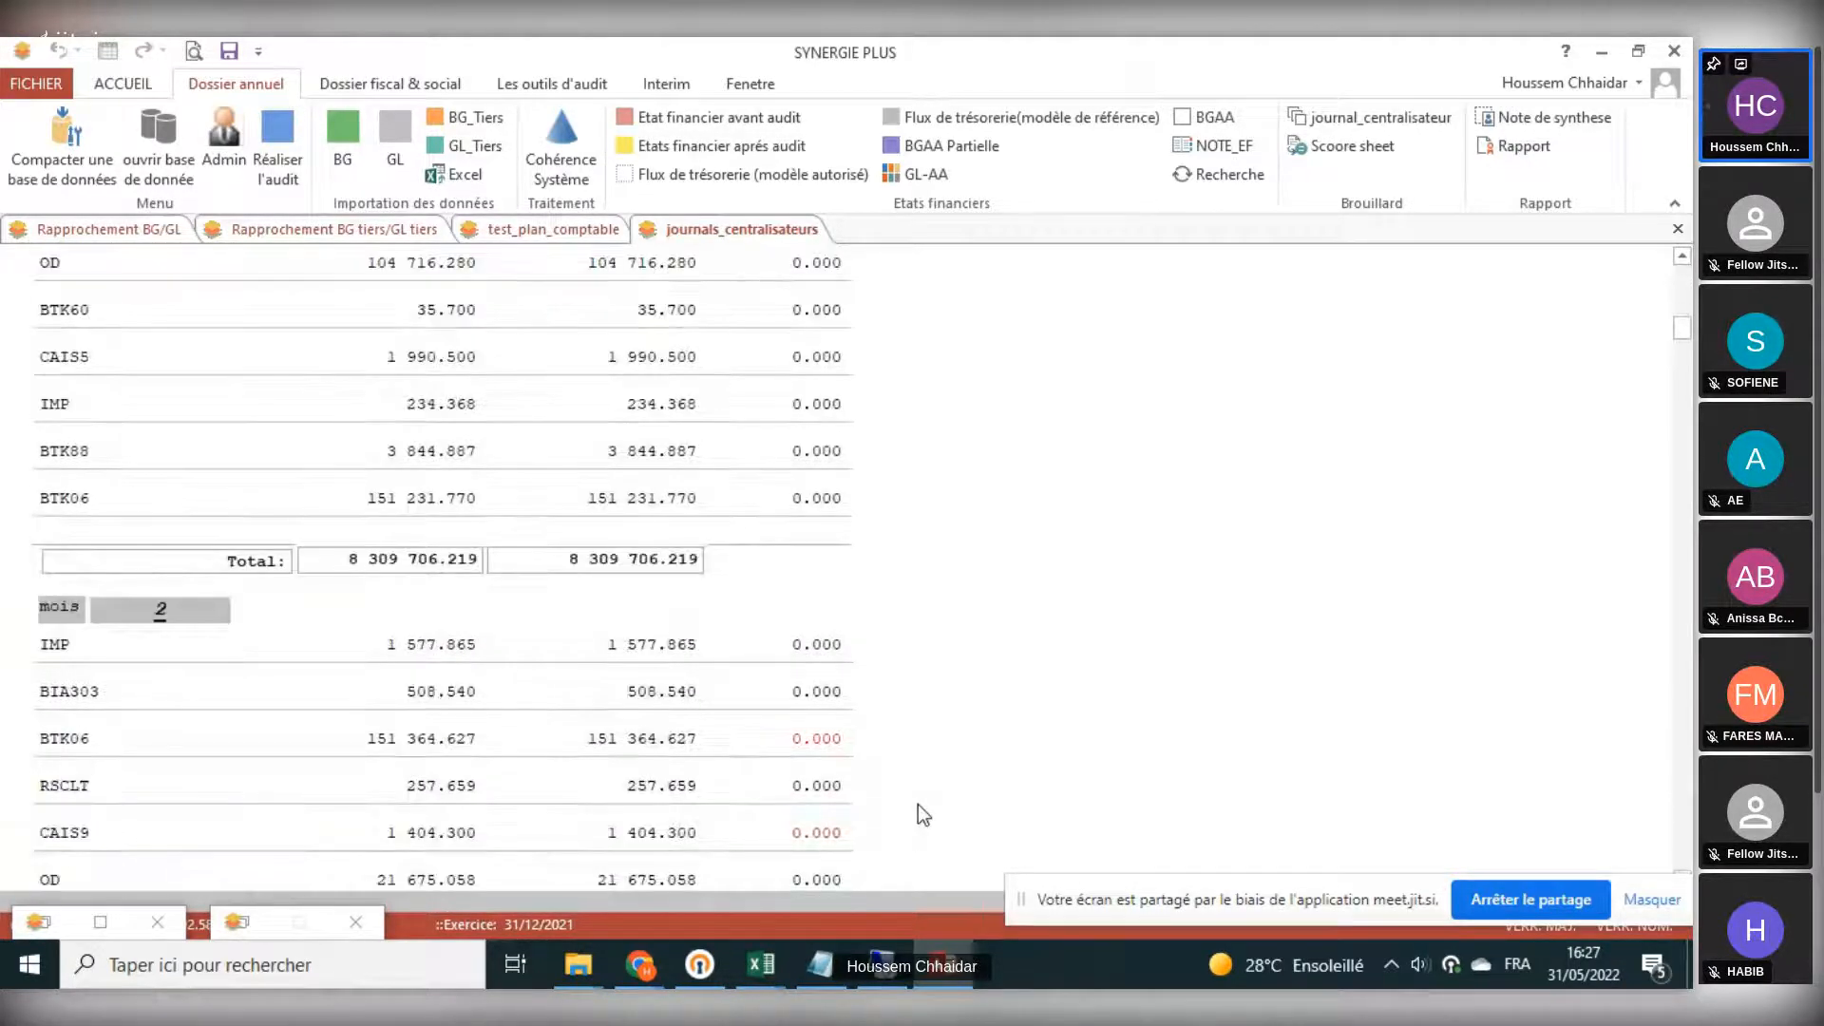
scroll(601, 669, up, 7)
scroll(601, 669, up, 2)
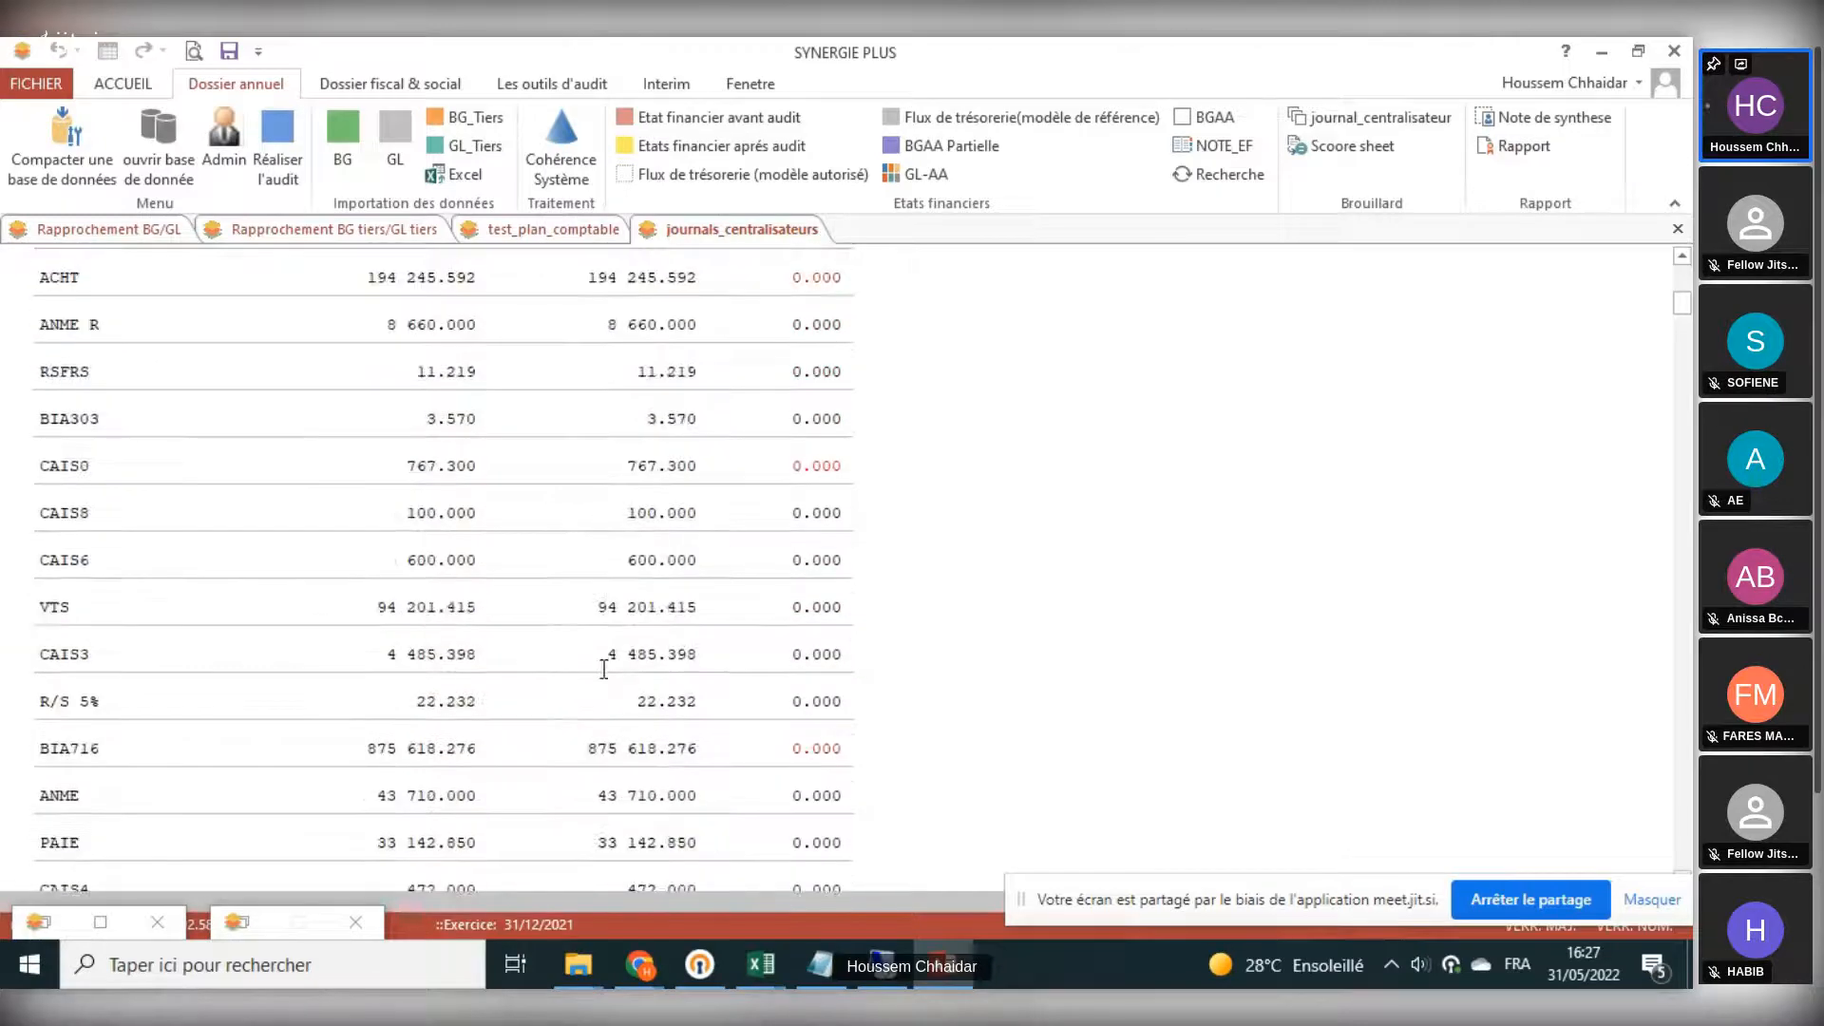
scroll(603, 669, down, 20)
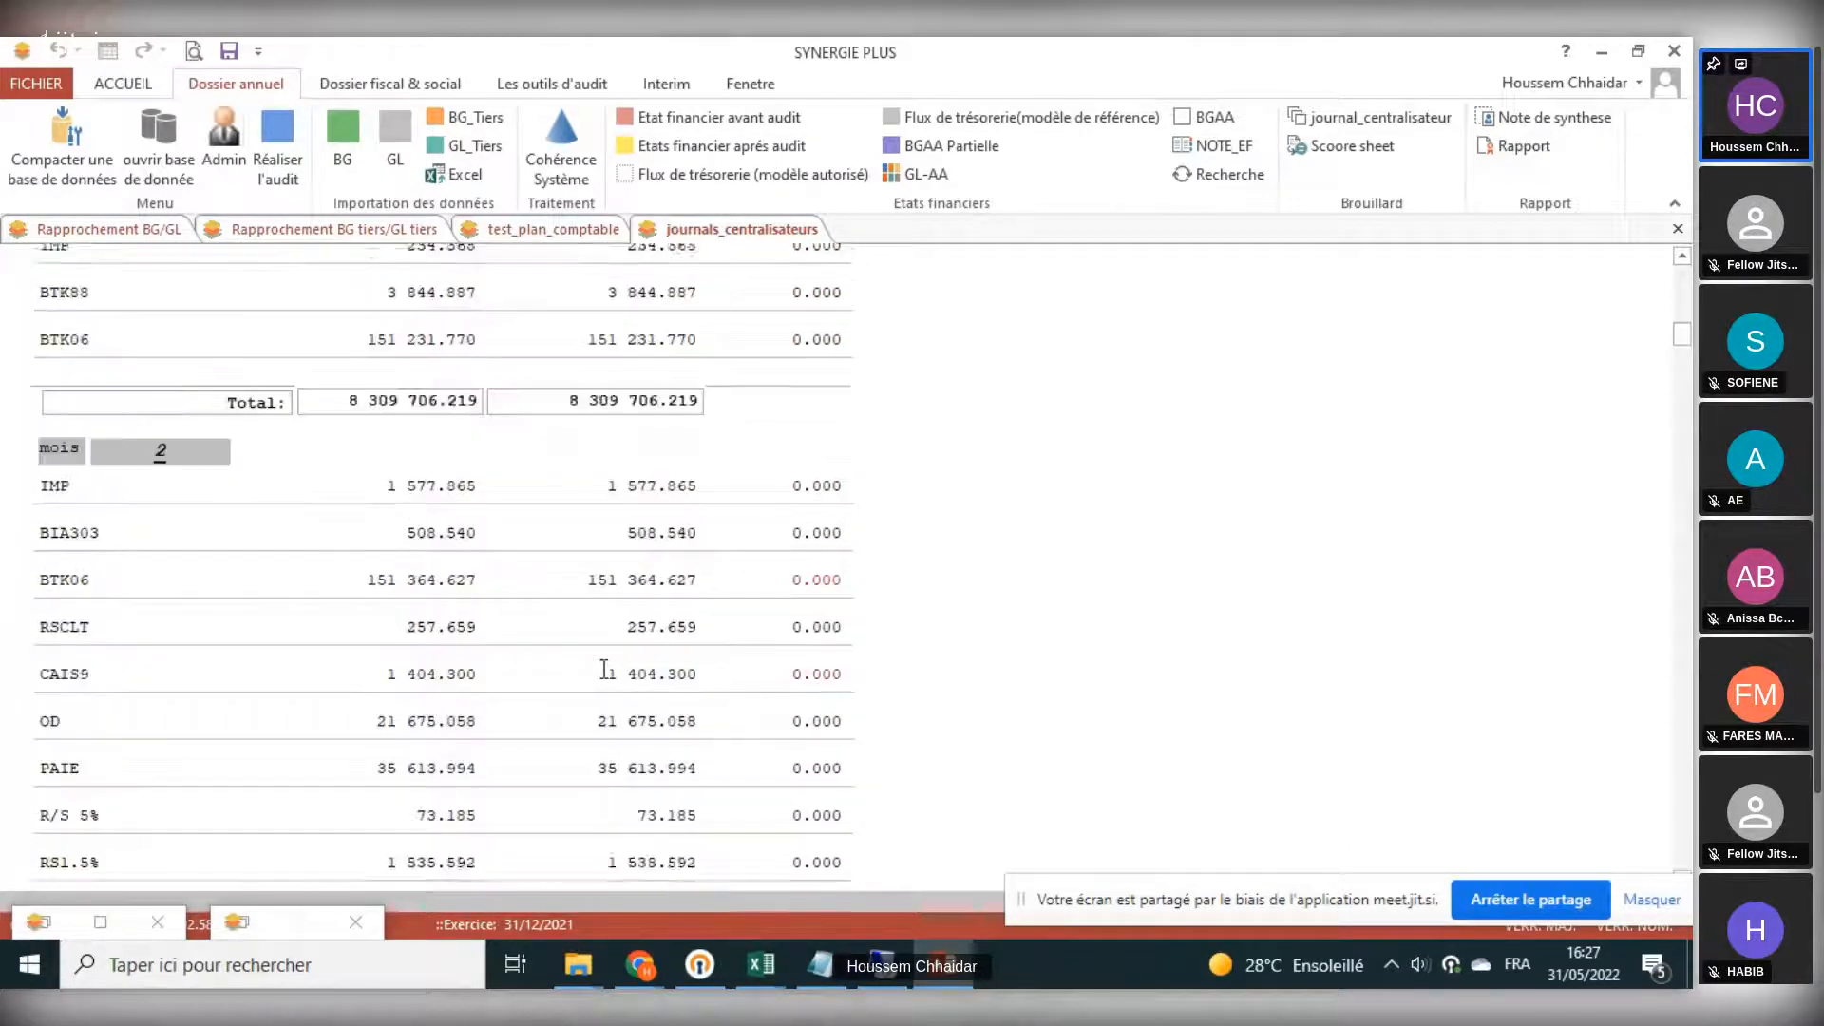
scroll(602, 669, down, 20)
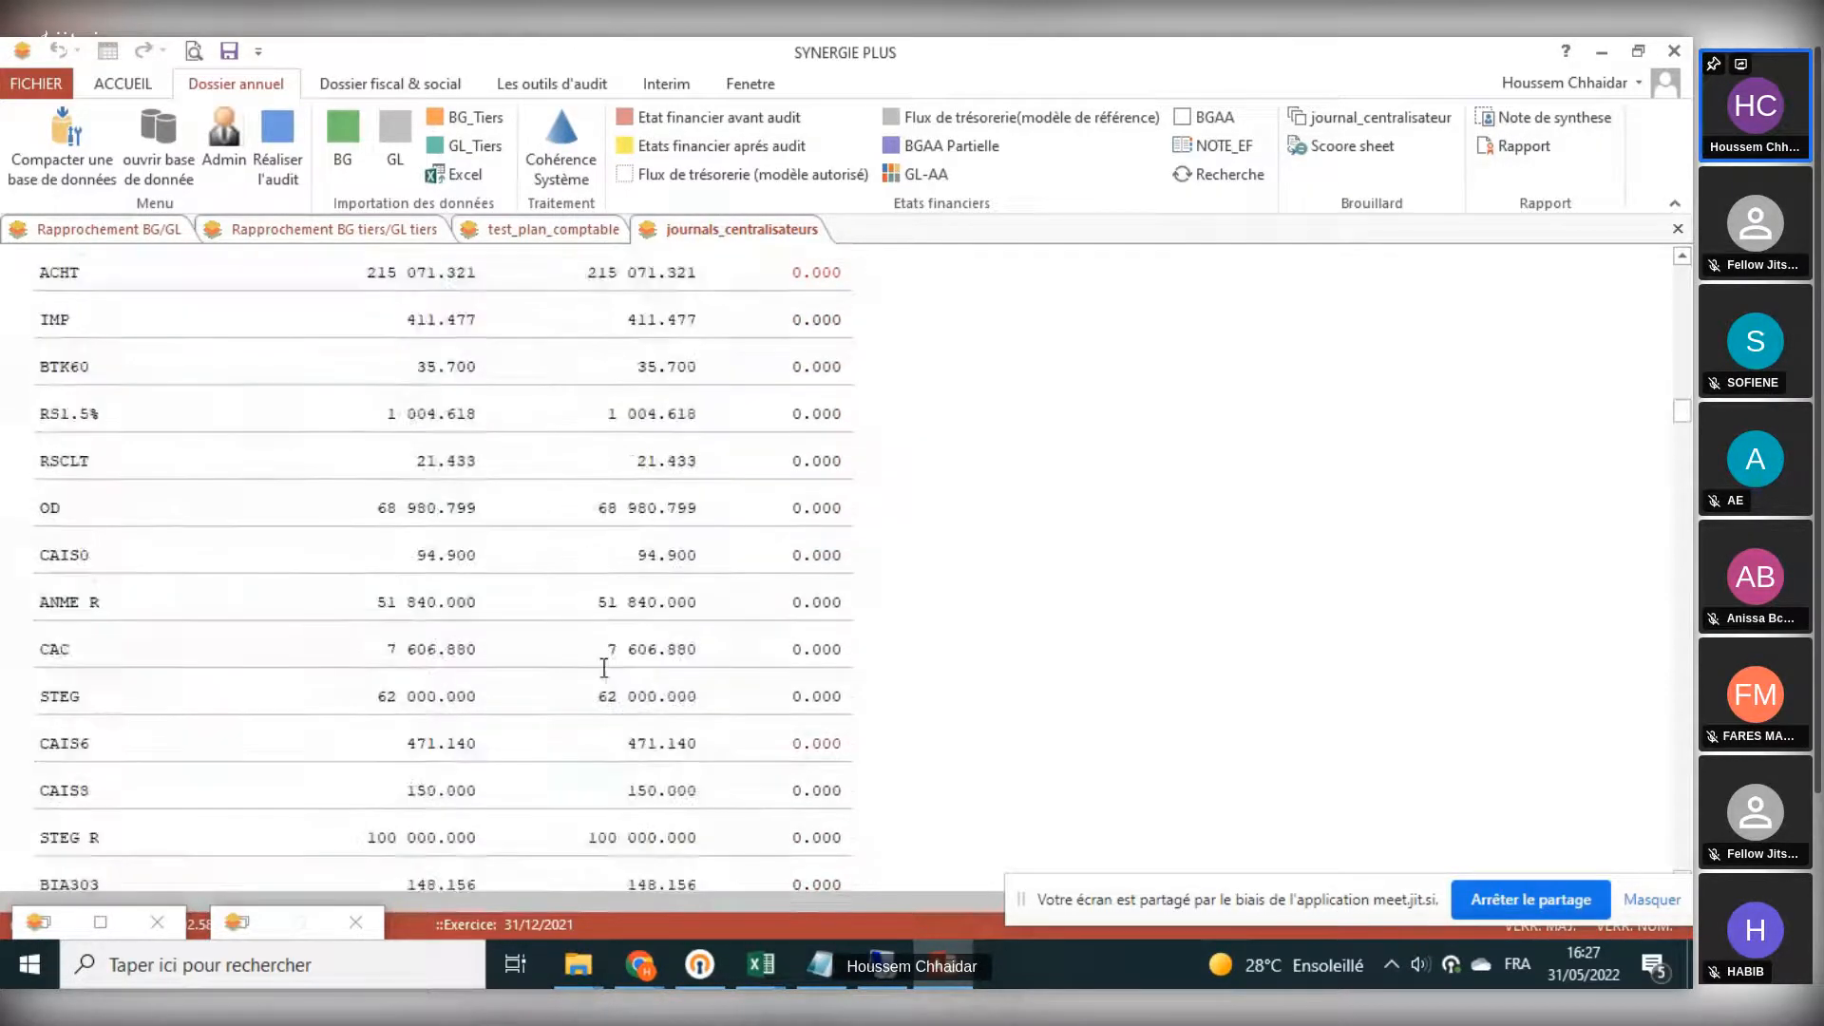
scroll(603, 668, down, 20)
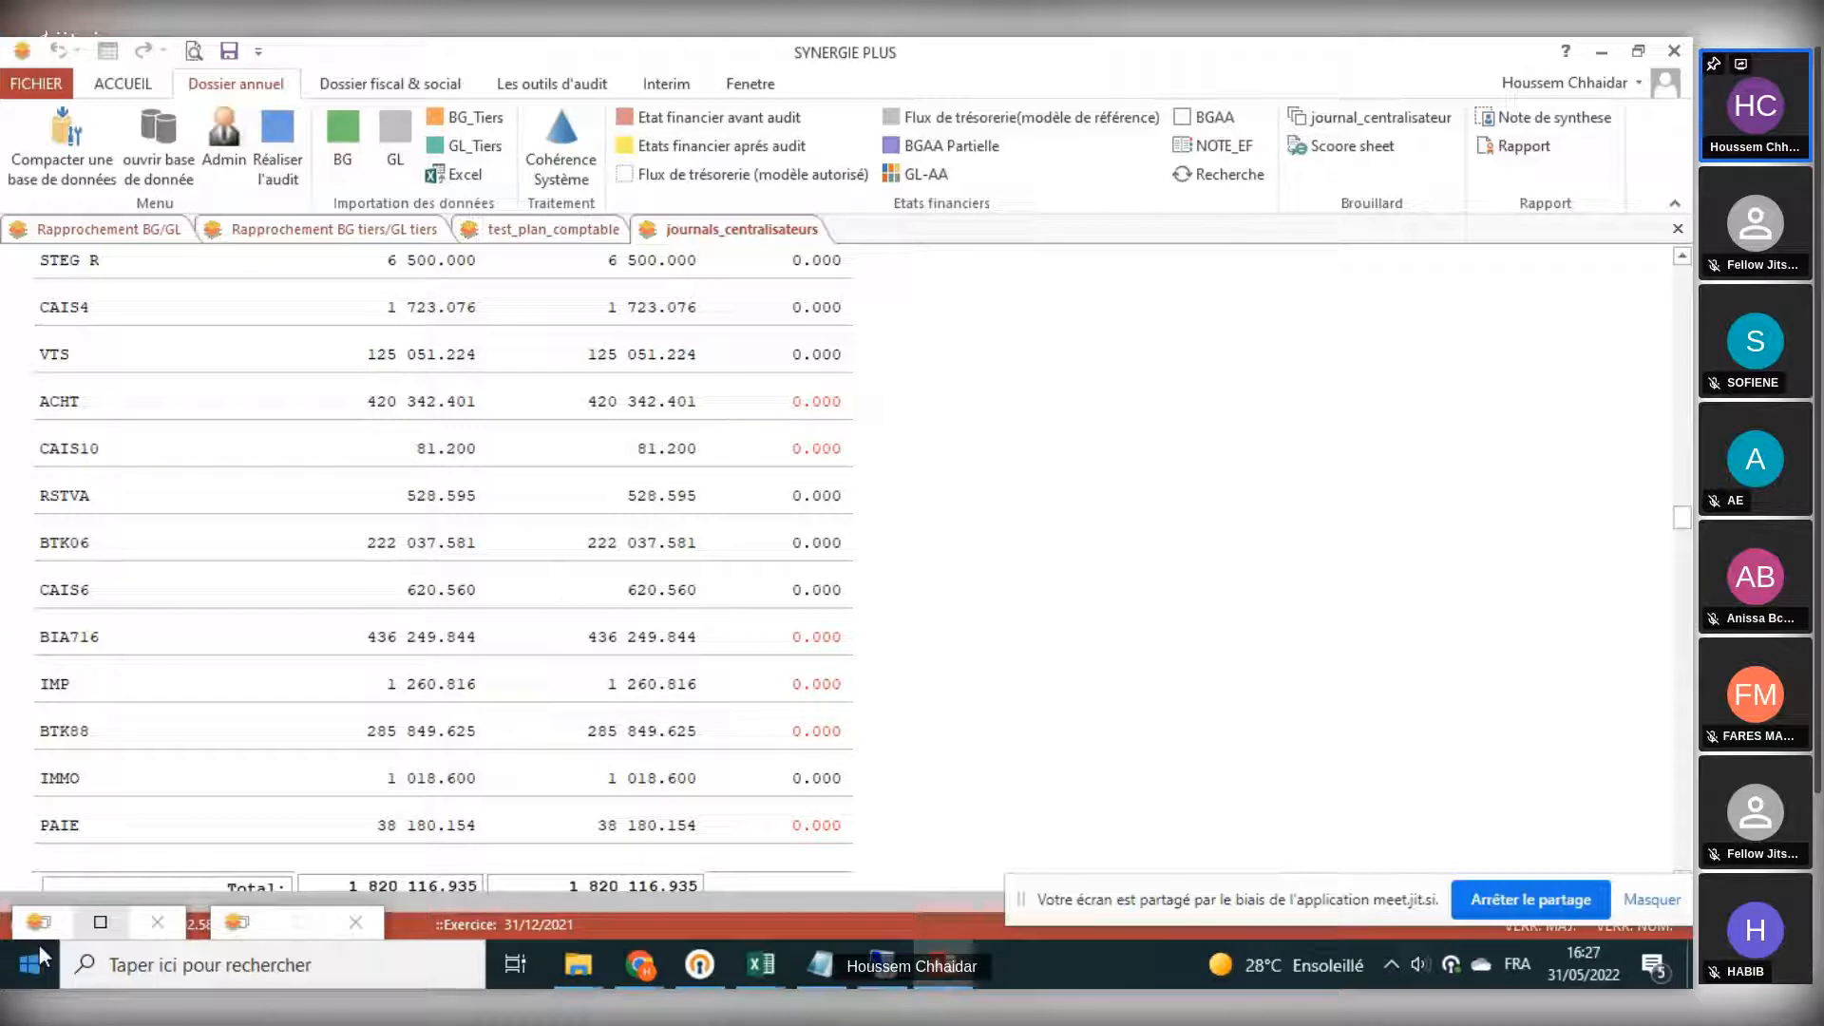
- Restore the test dialog and coherence tests window, and close all open test result tabs
double_click(44, 920)
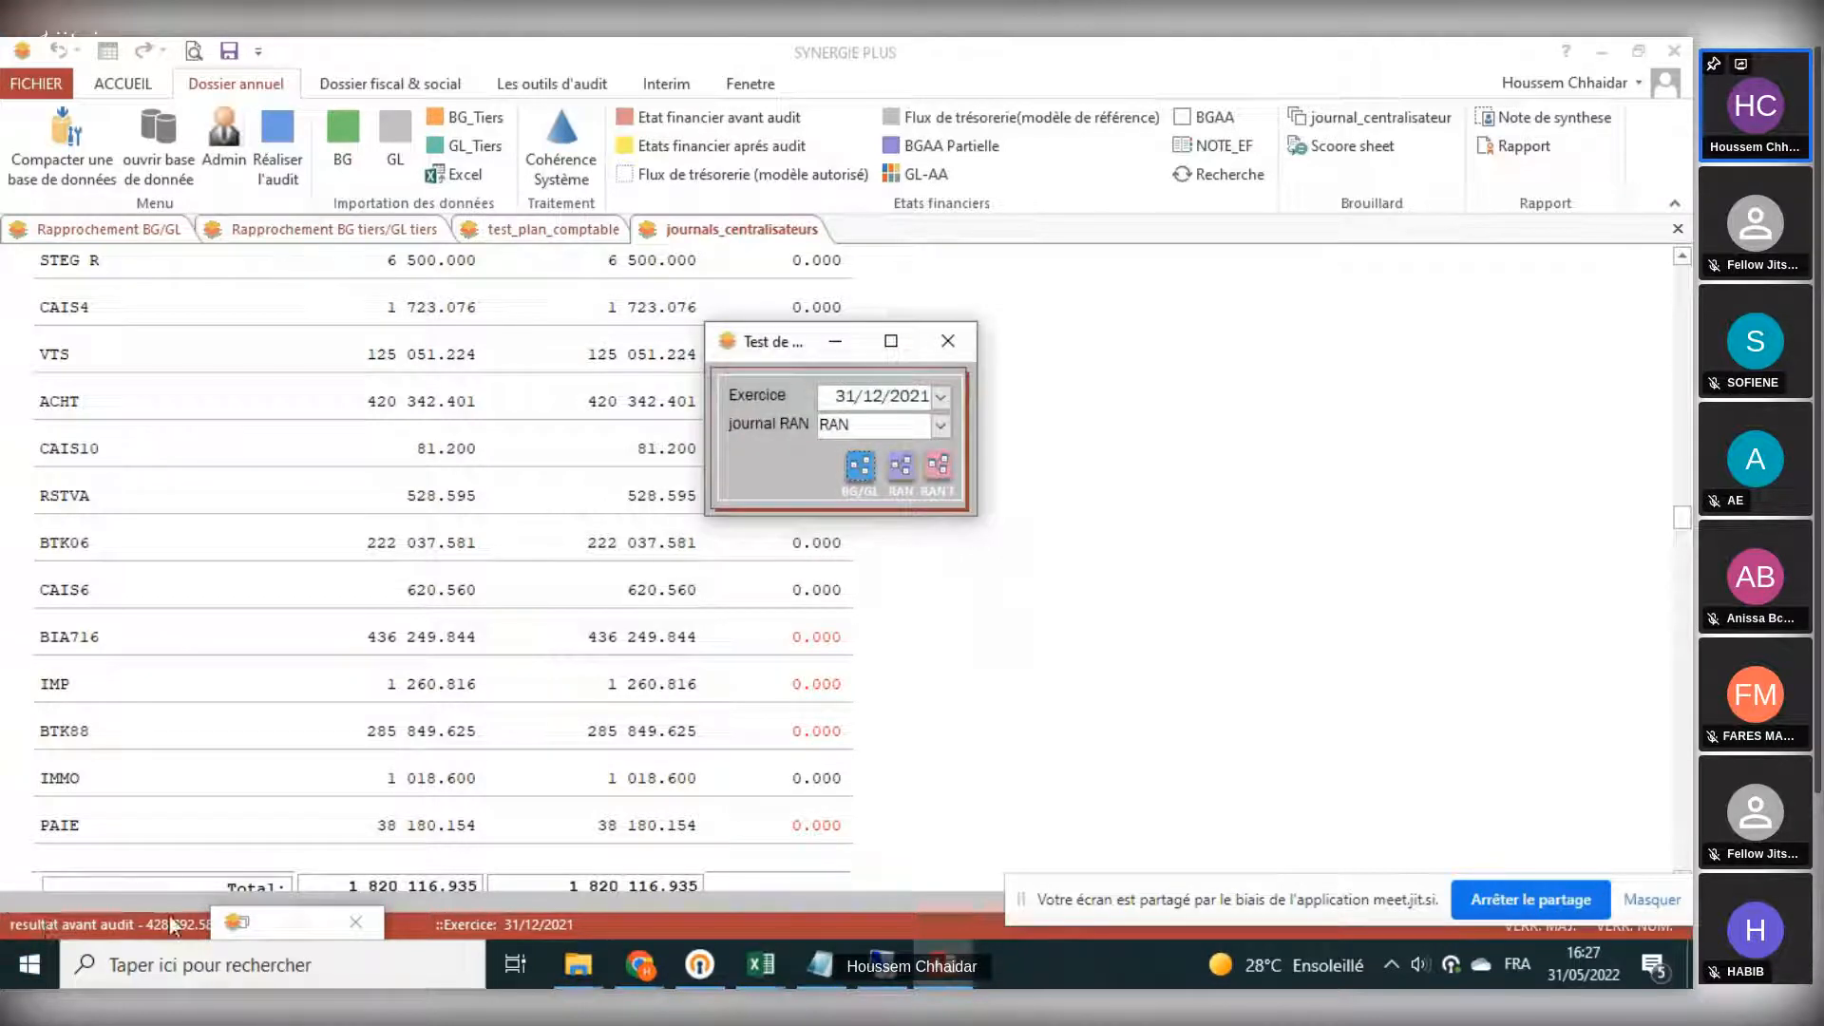
click(237, 923)
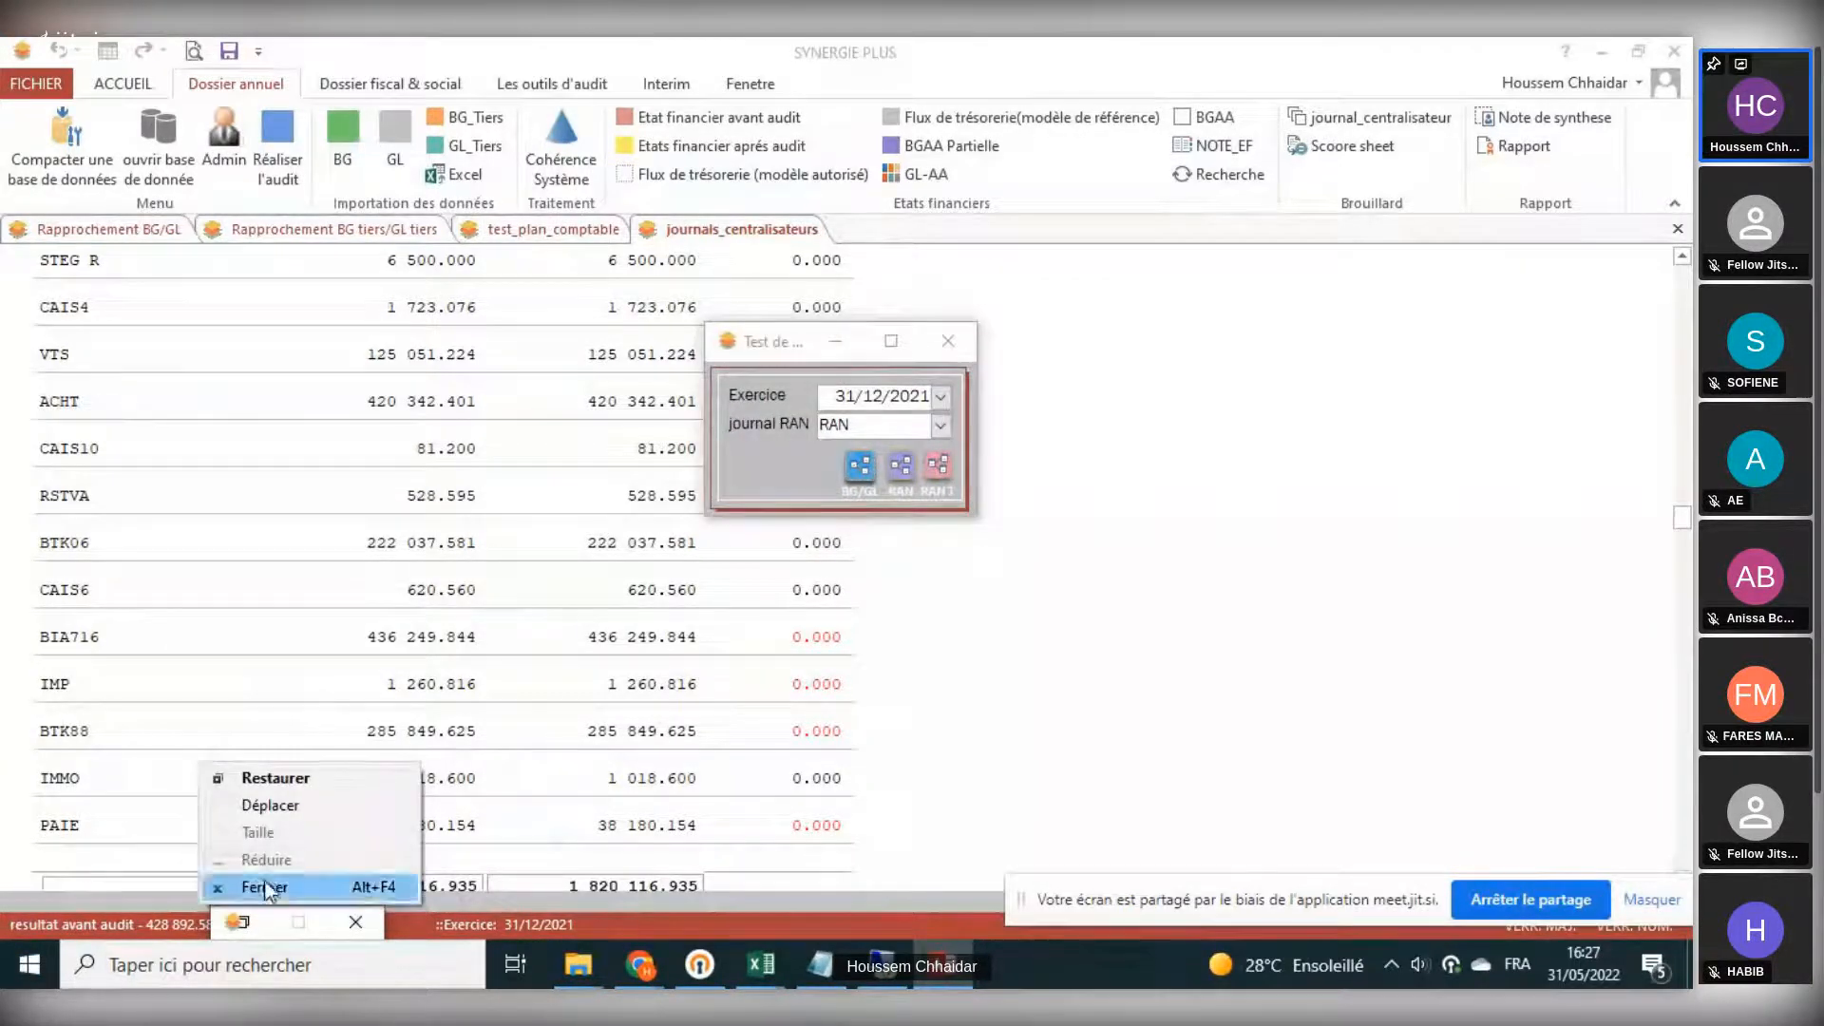
click(249, 923)
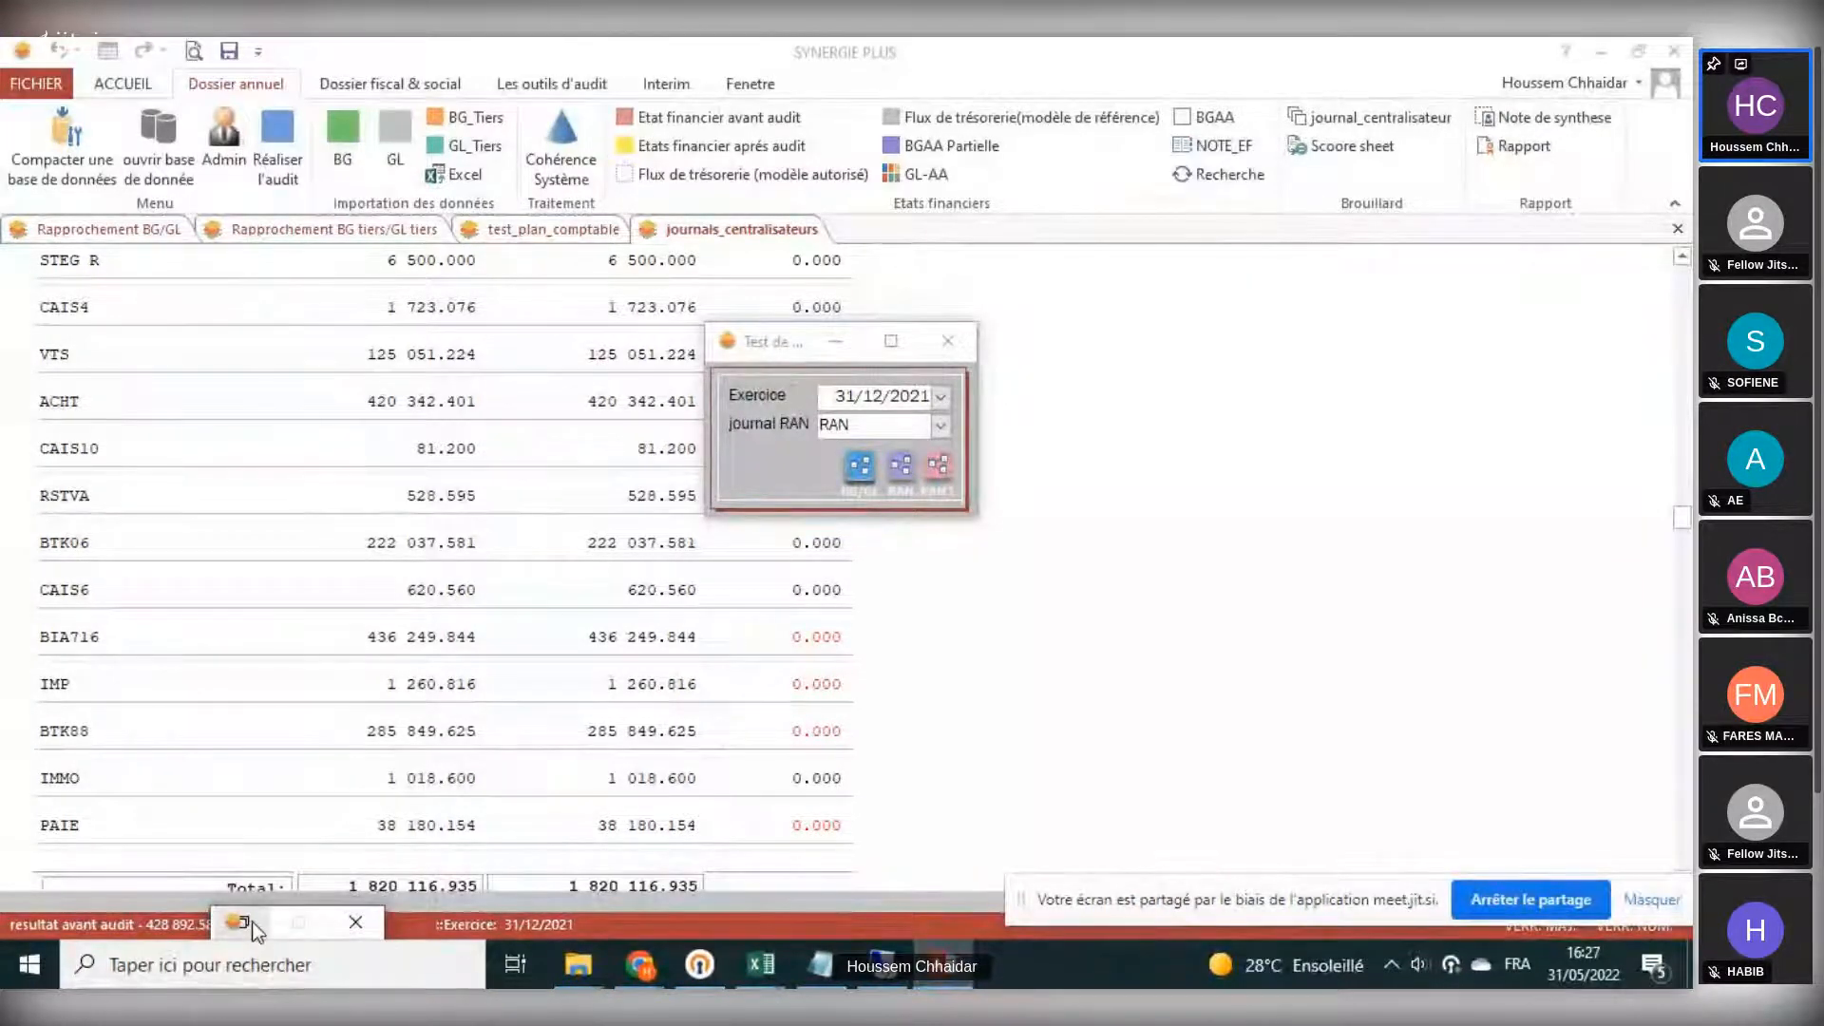
click(253, 922)
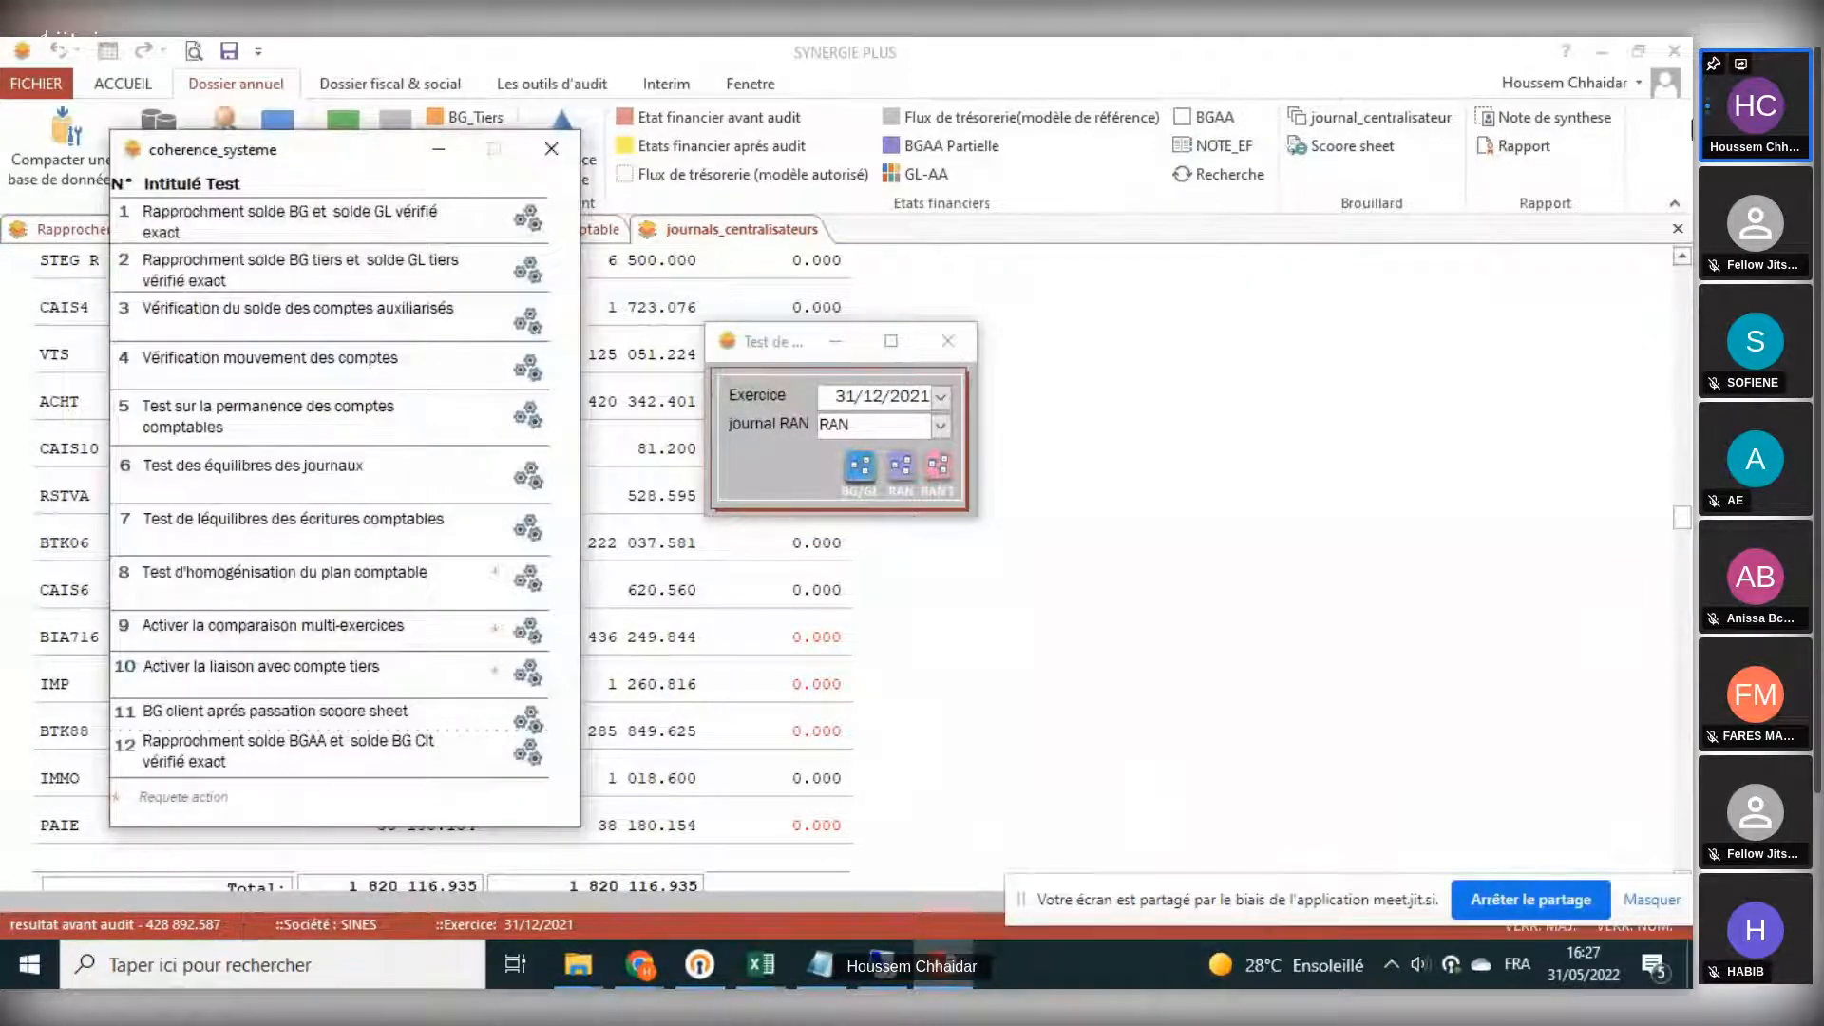
click(1677, 229)
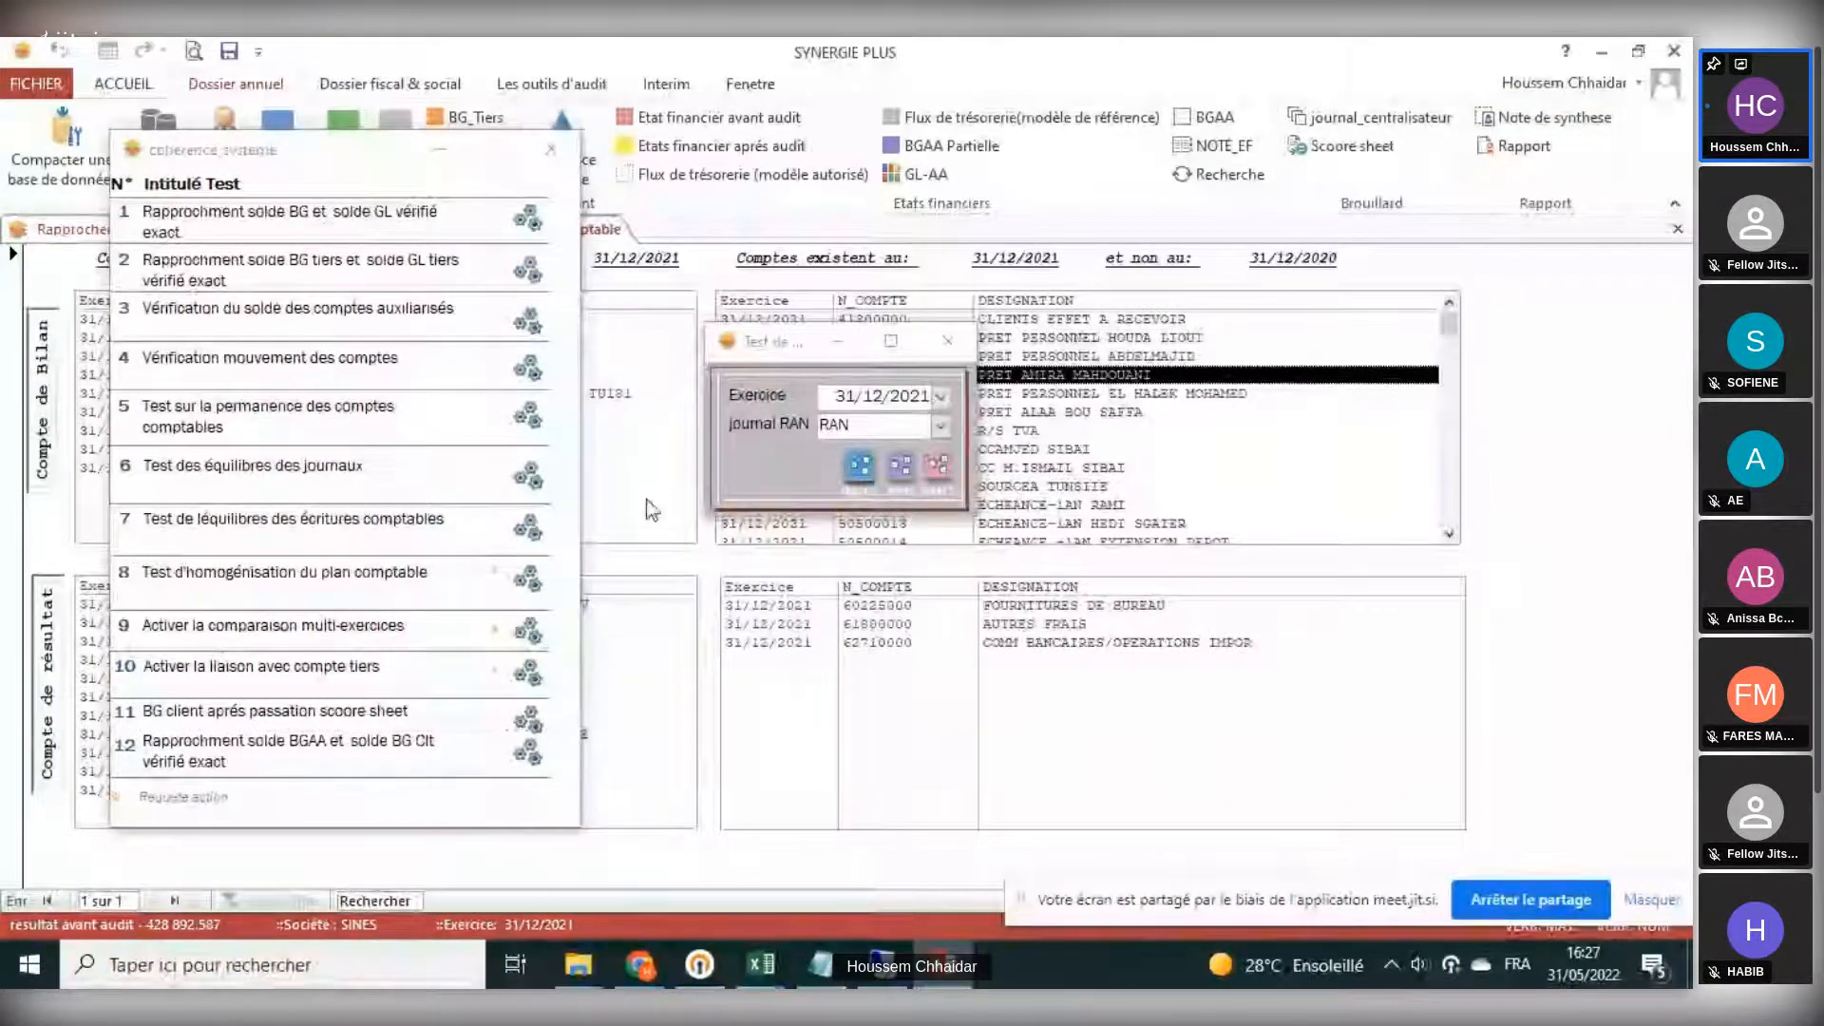
click(1677, 229)
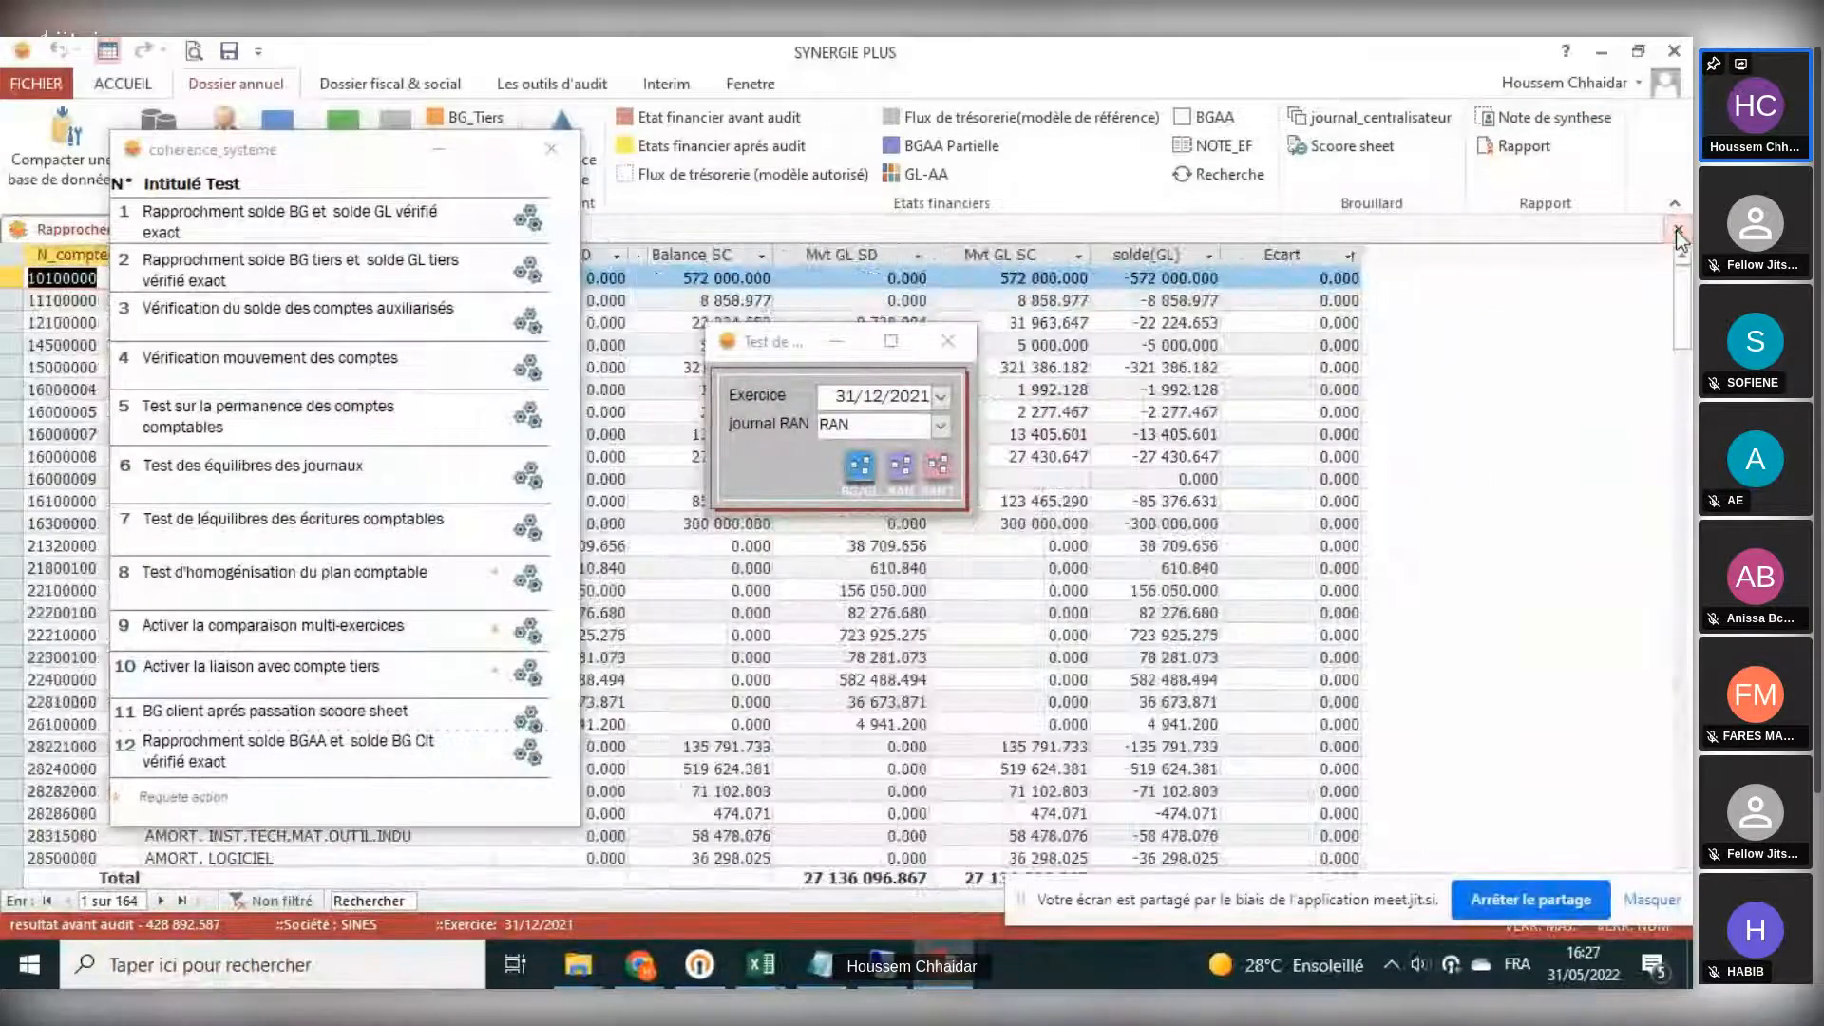
click(1675, 230)
- Hide the test dialog, run test 7, the accounting entries balance test, and minimize the coherence tests window
click(836, 340)
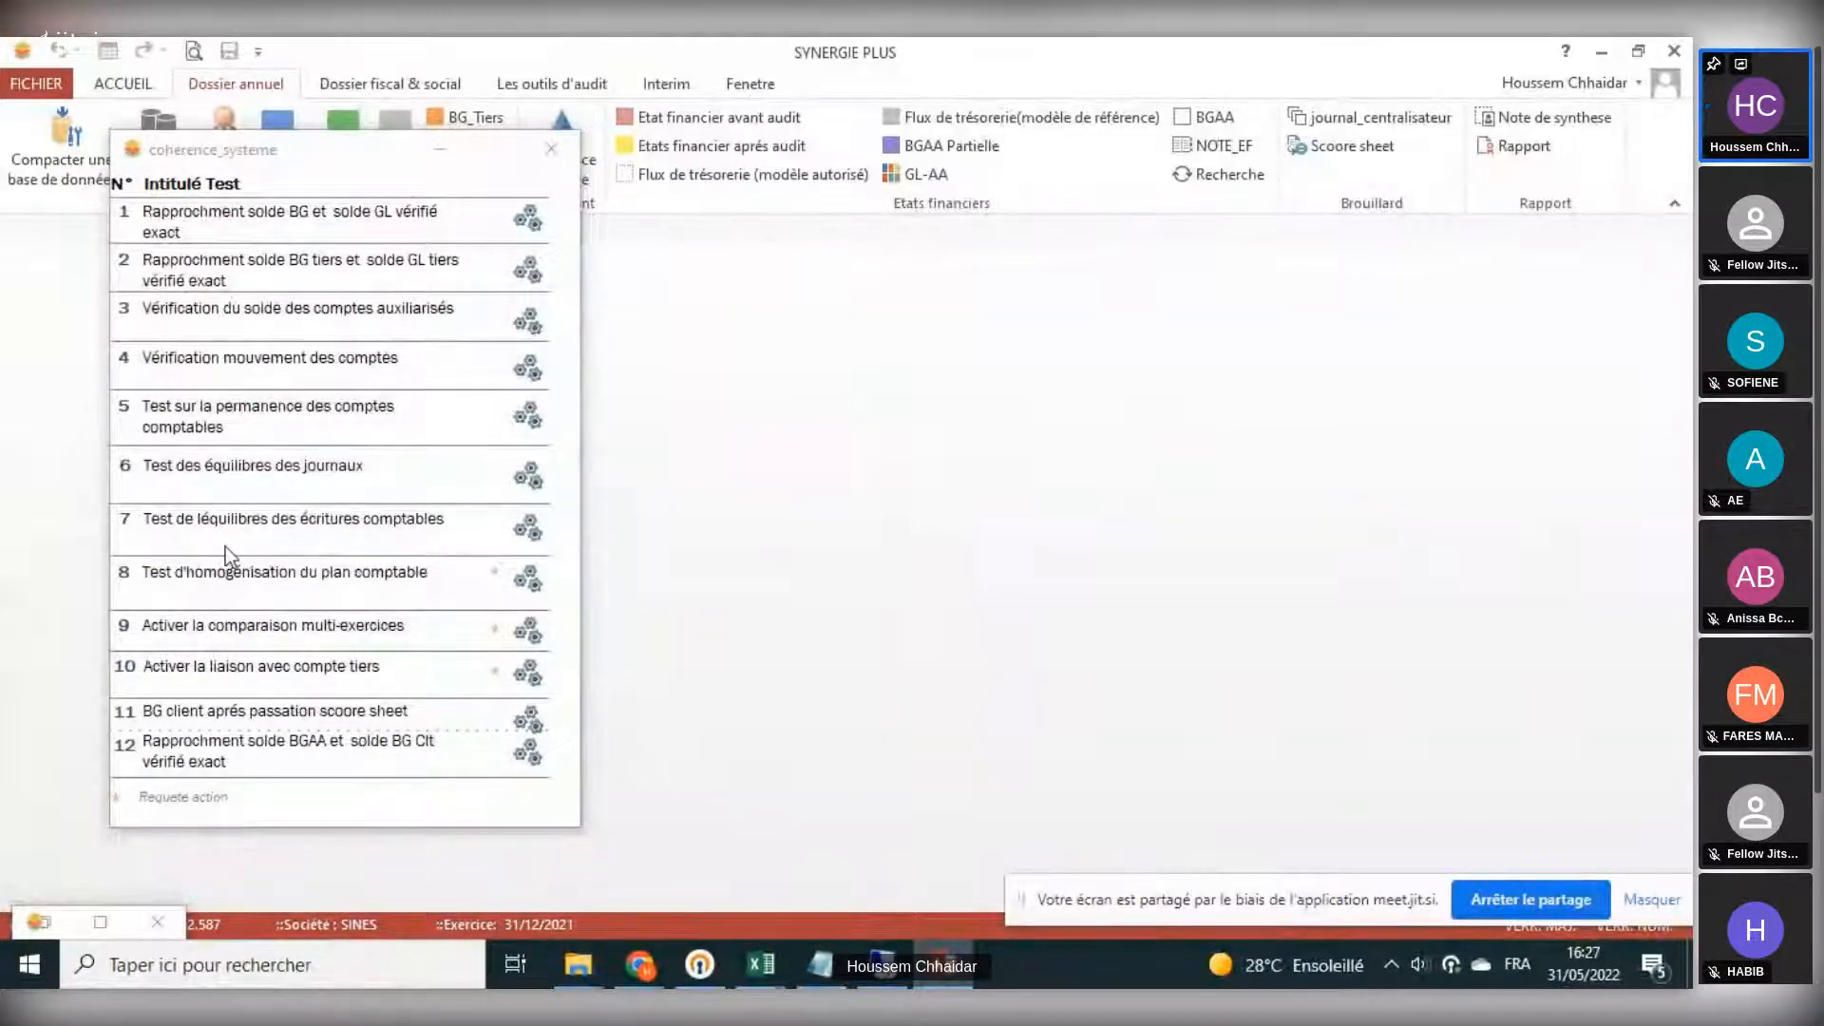
click(517, 528)
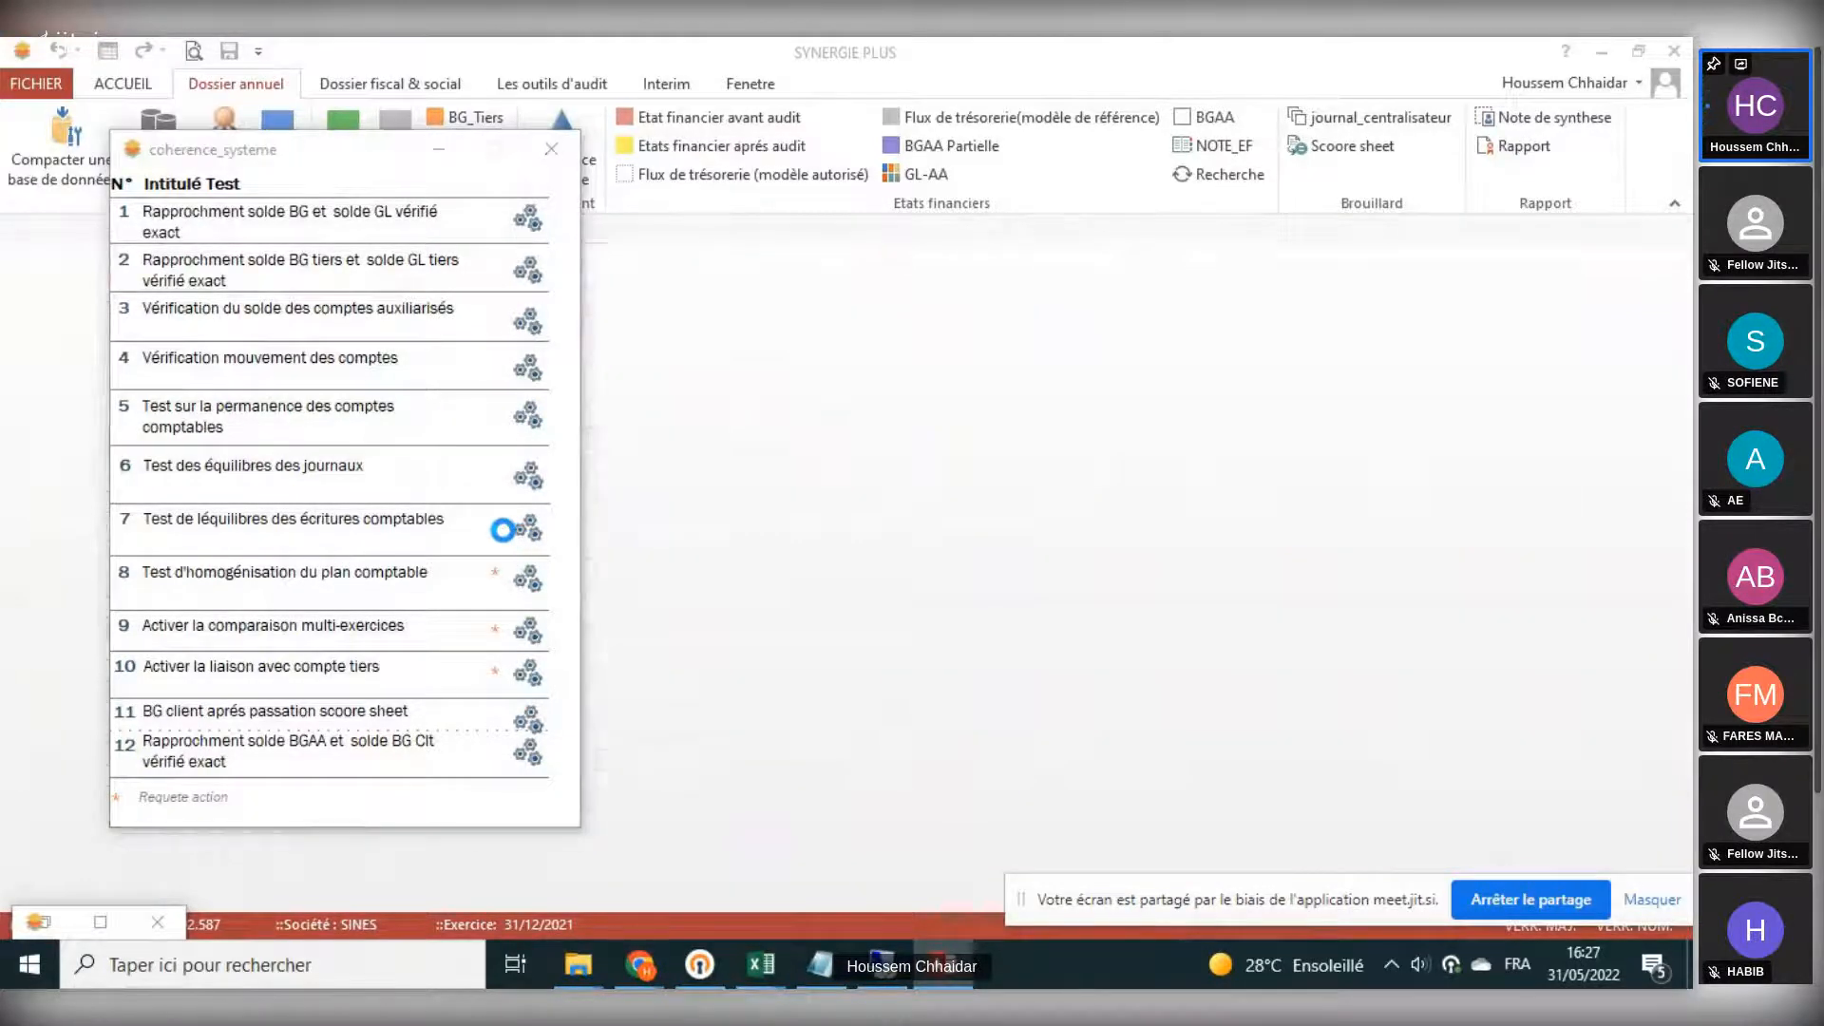
click(425, 162)
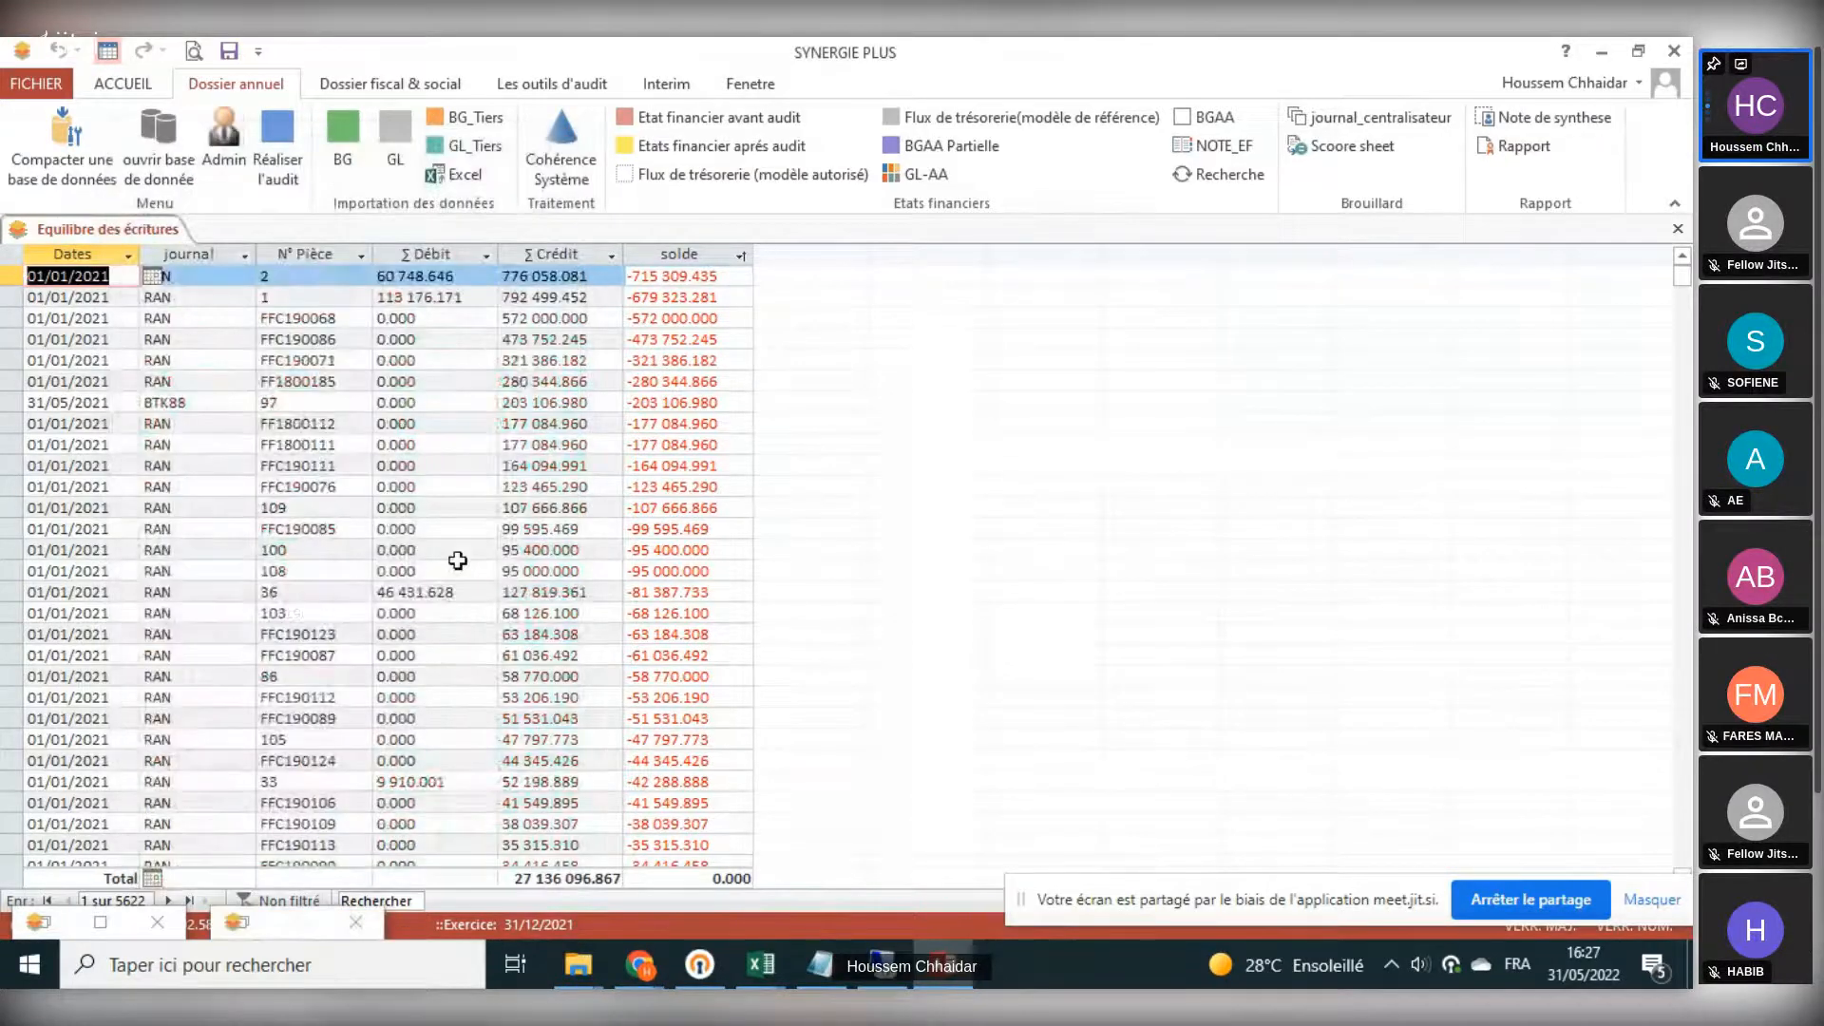
- Scroll through the entries balance view to examine debit, credit and balance per journal entry
scroll(457, 560, down, 10)
scroll(457, 560, down, 9)
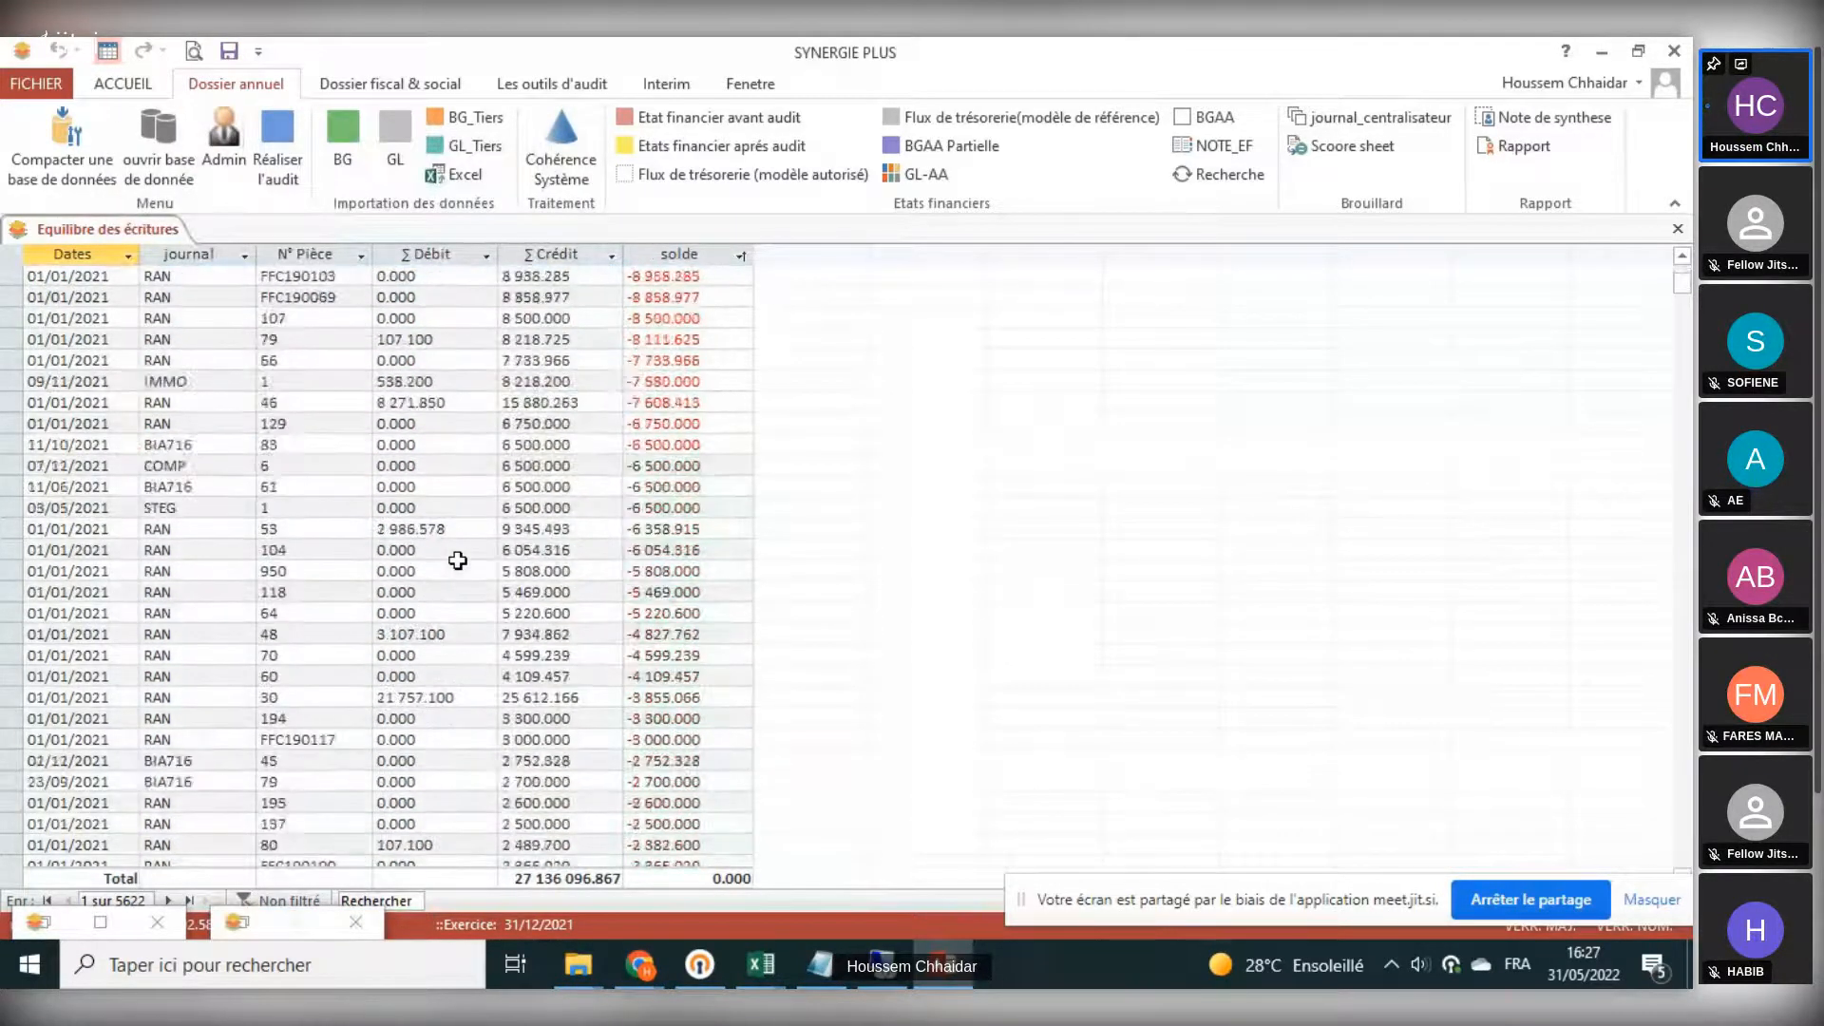
scroll(457, 561, down, 10)
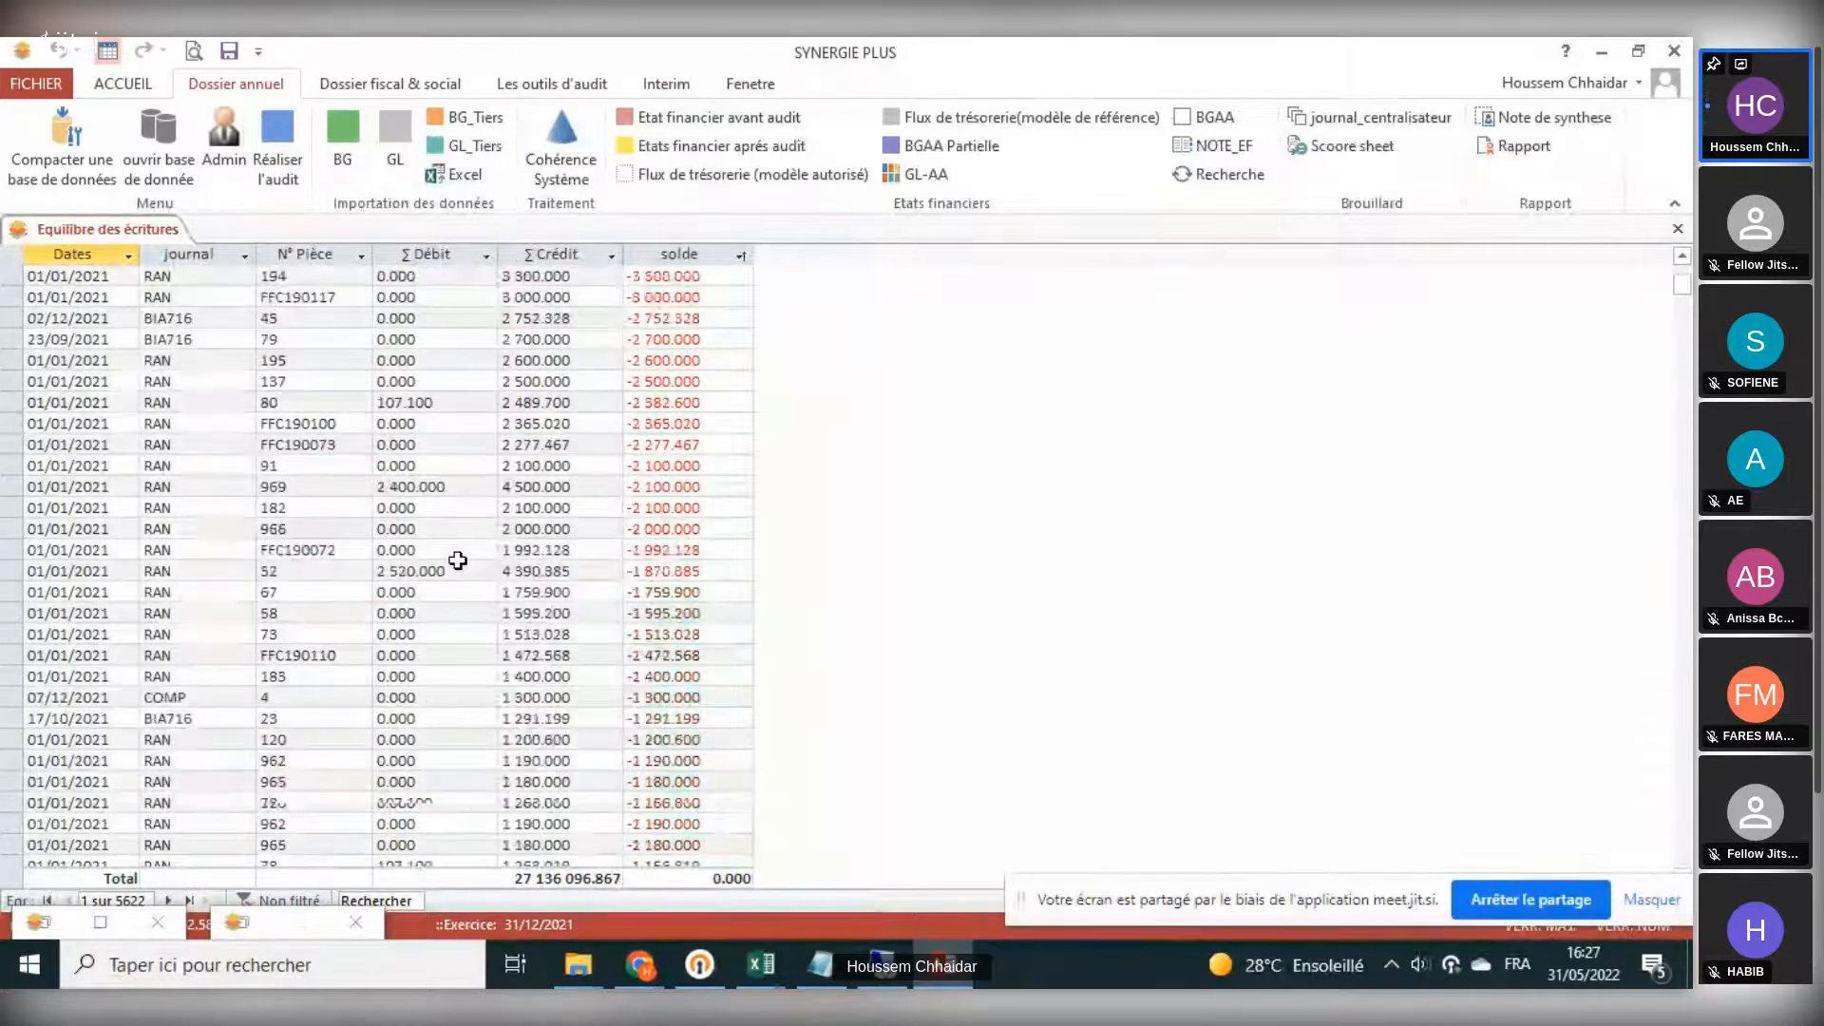
scroll(457, 561, down, 9)
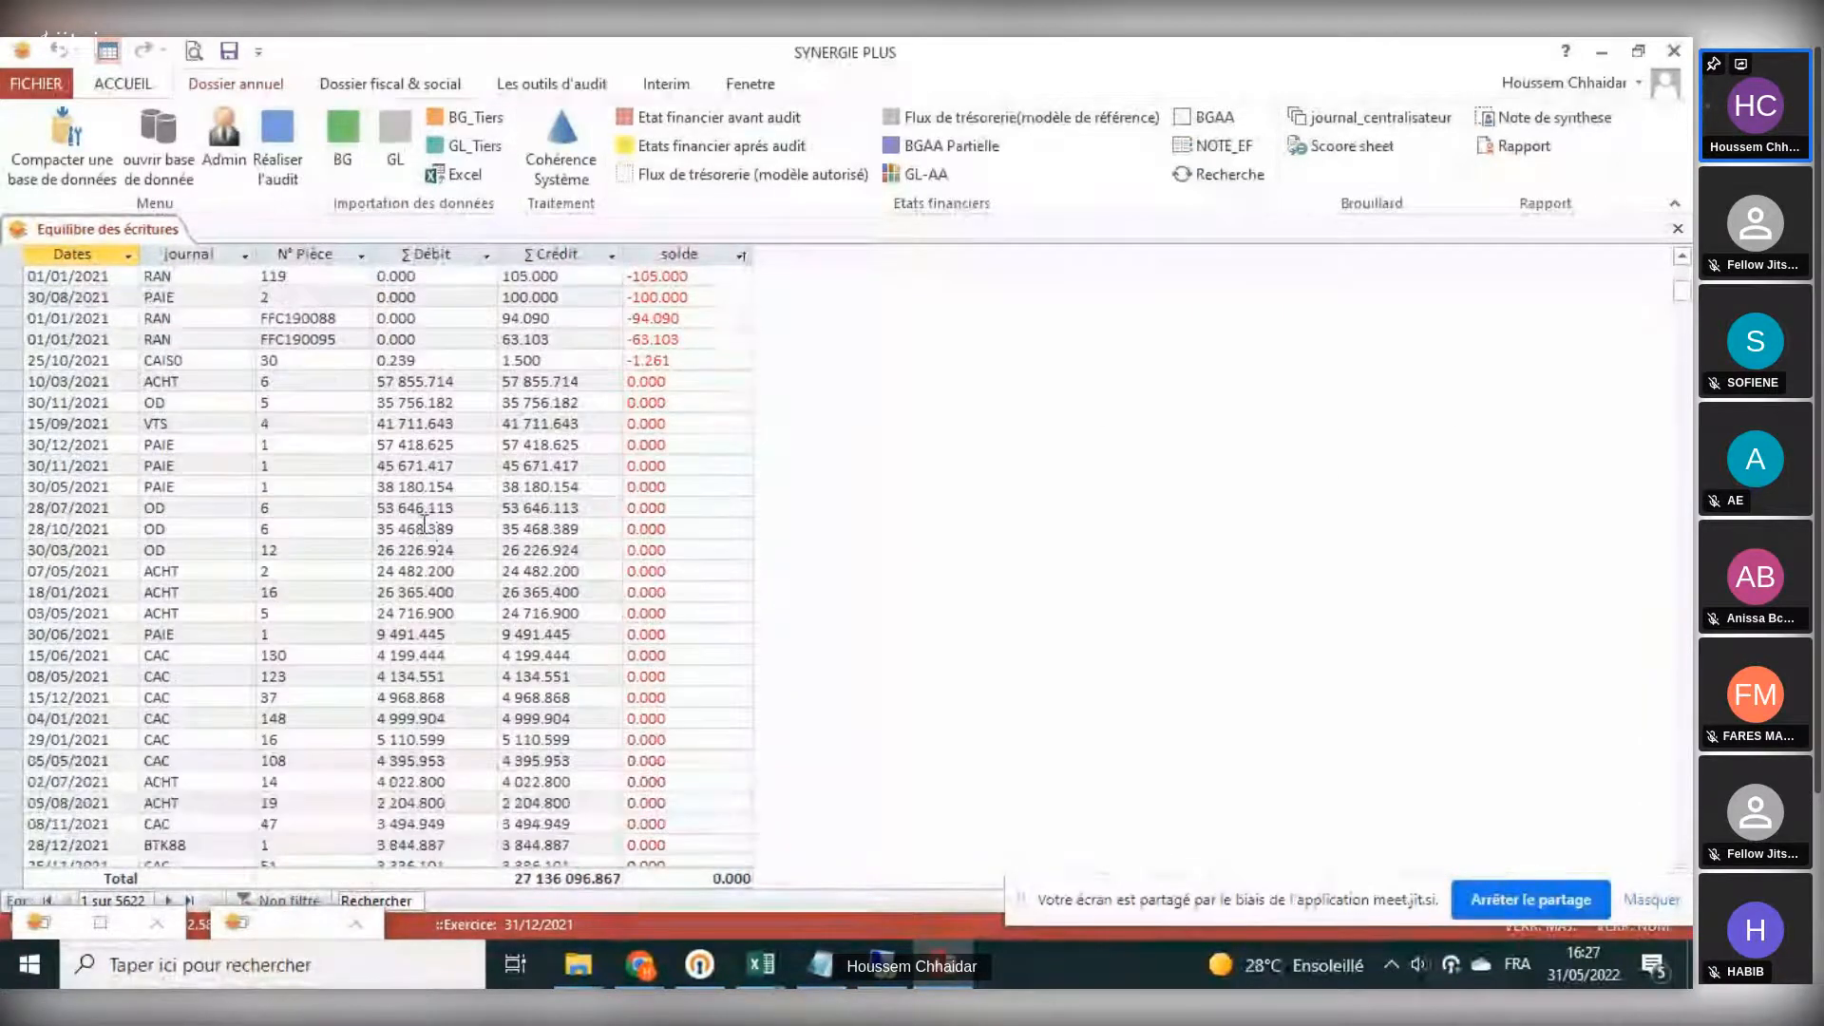
scroll(348, 590, down, 5)
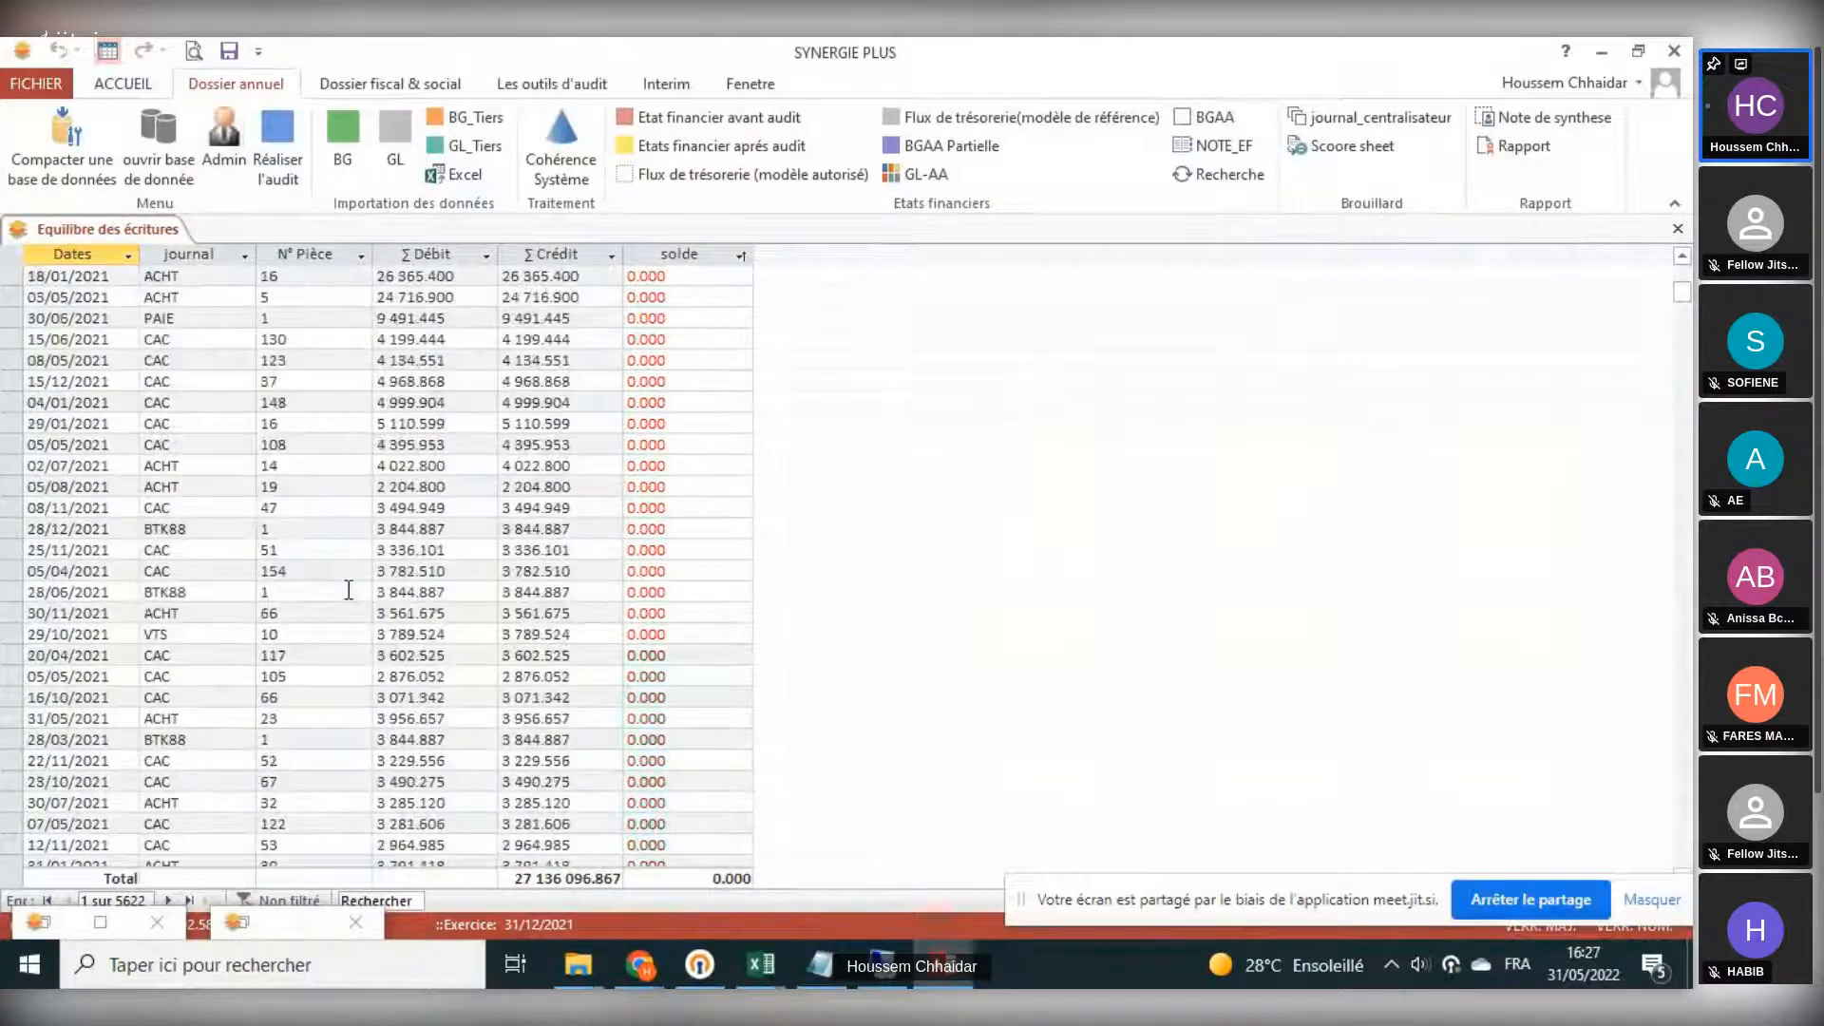
scroll(349, 590, down, 5)
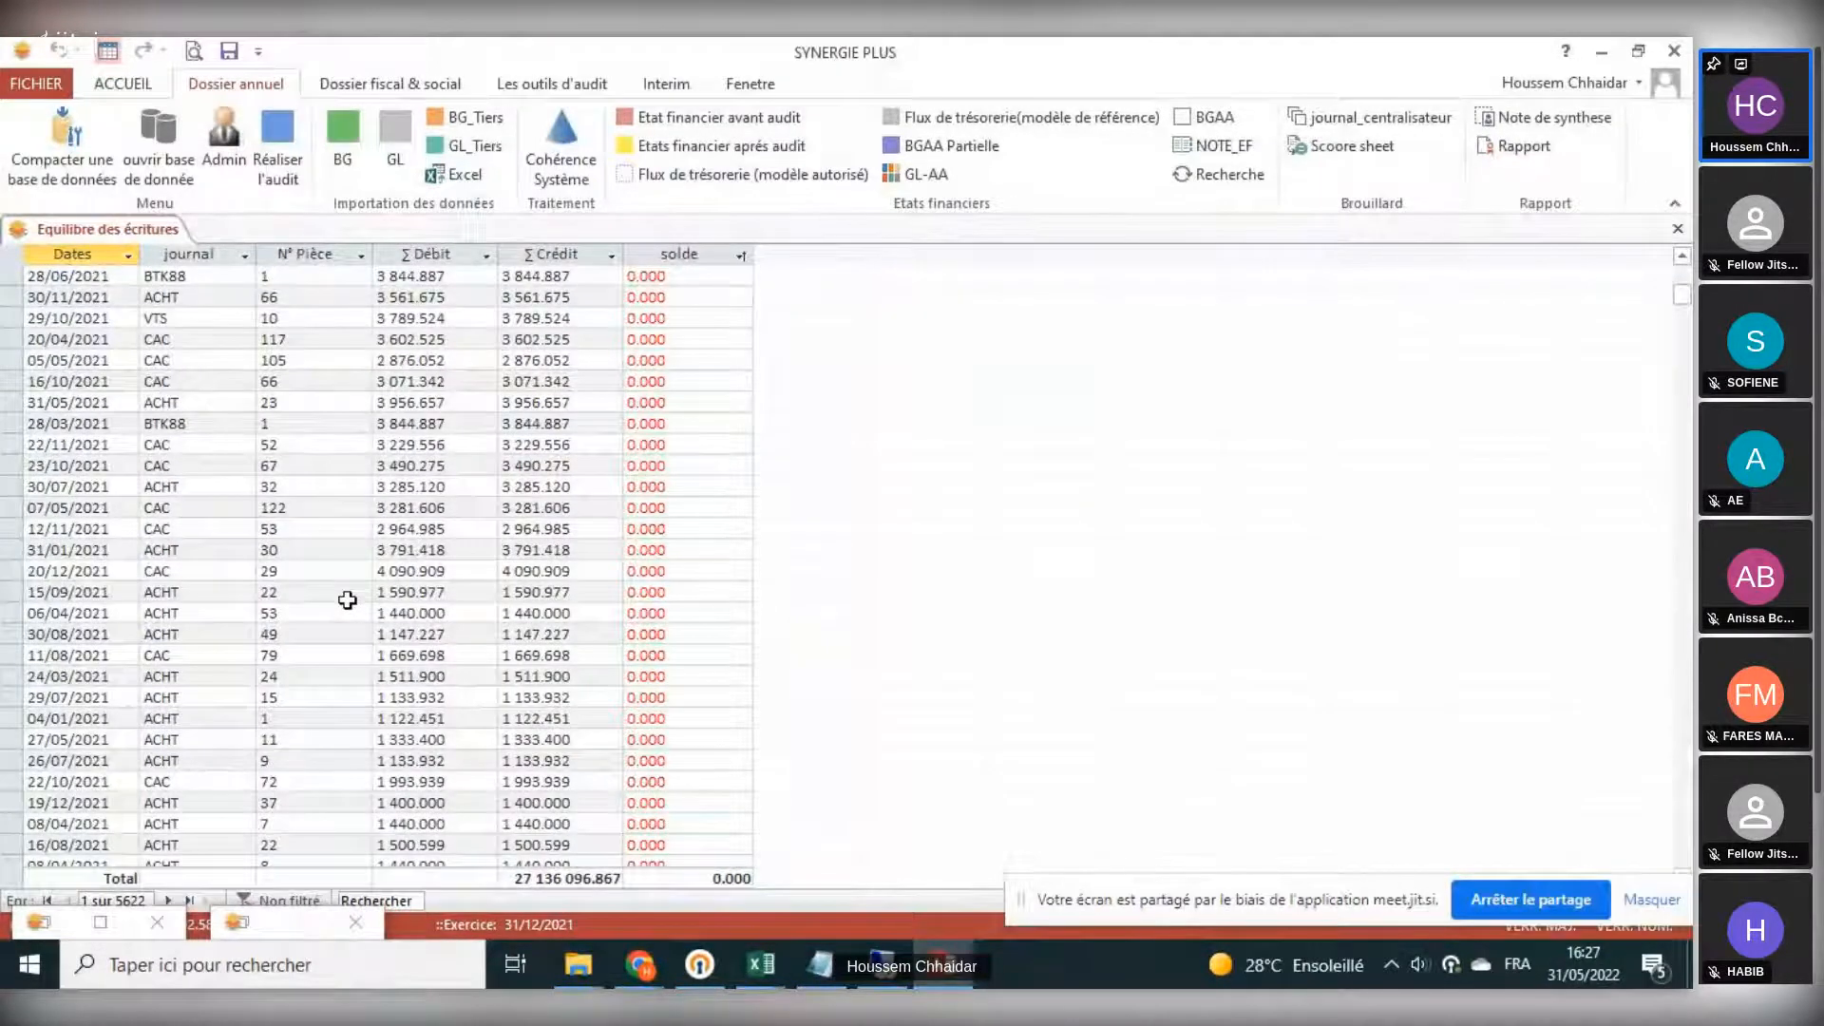
scroll(369, 609, down, 20)
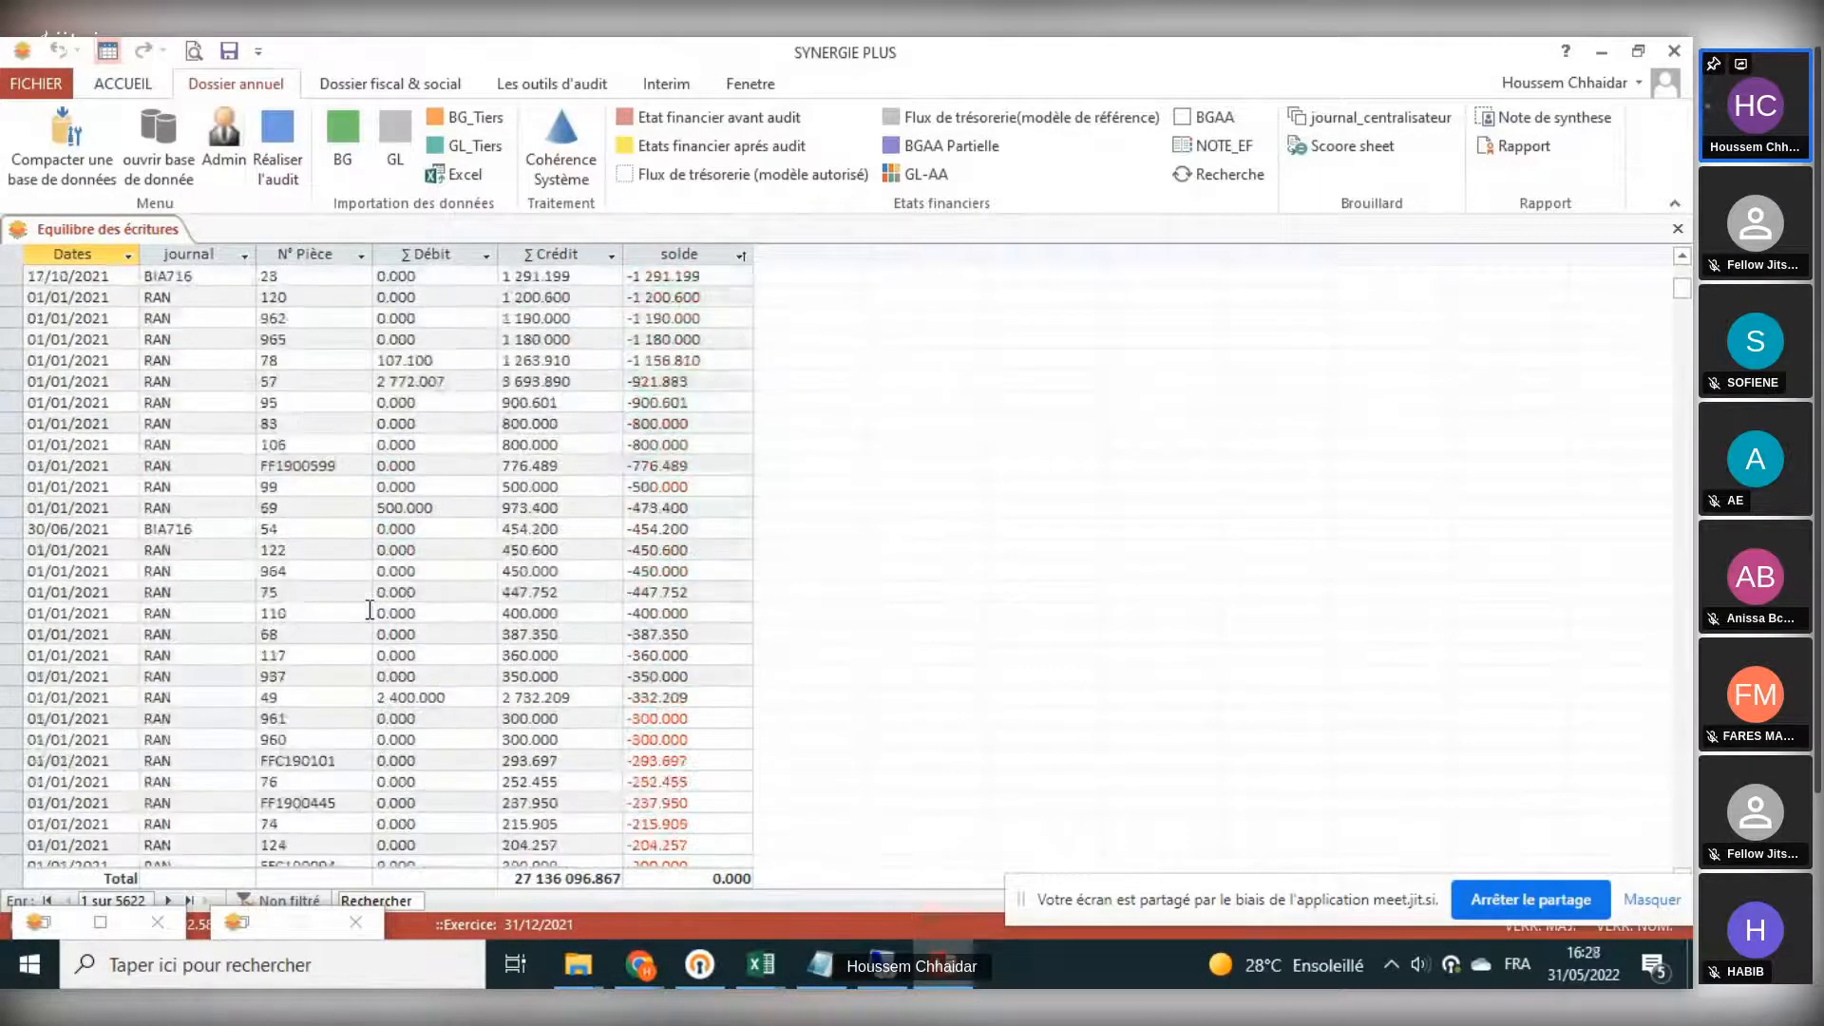
scroll(370, 609, up, 20)
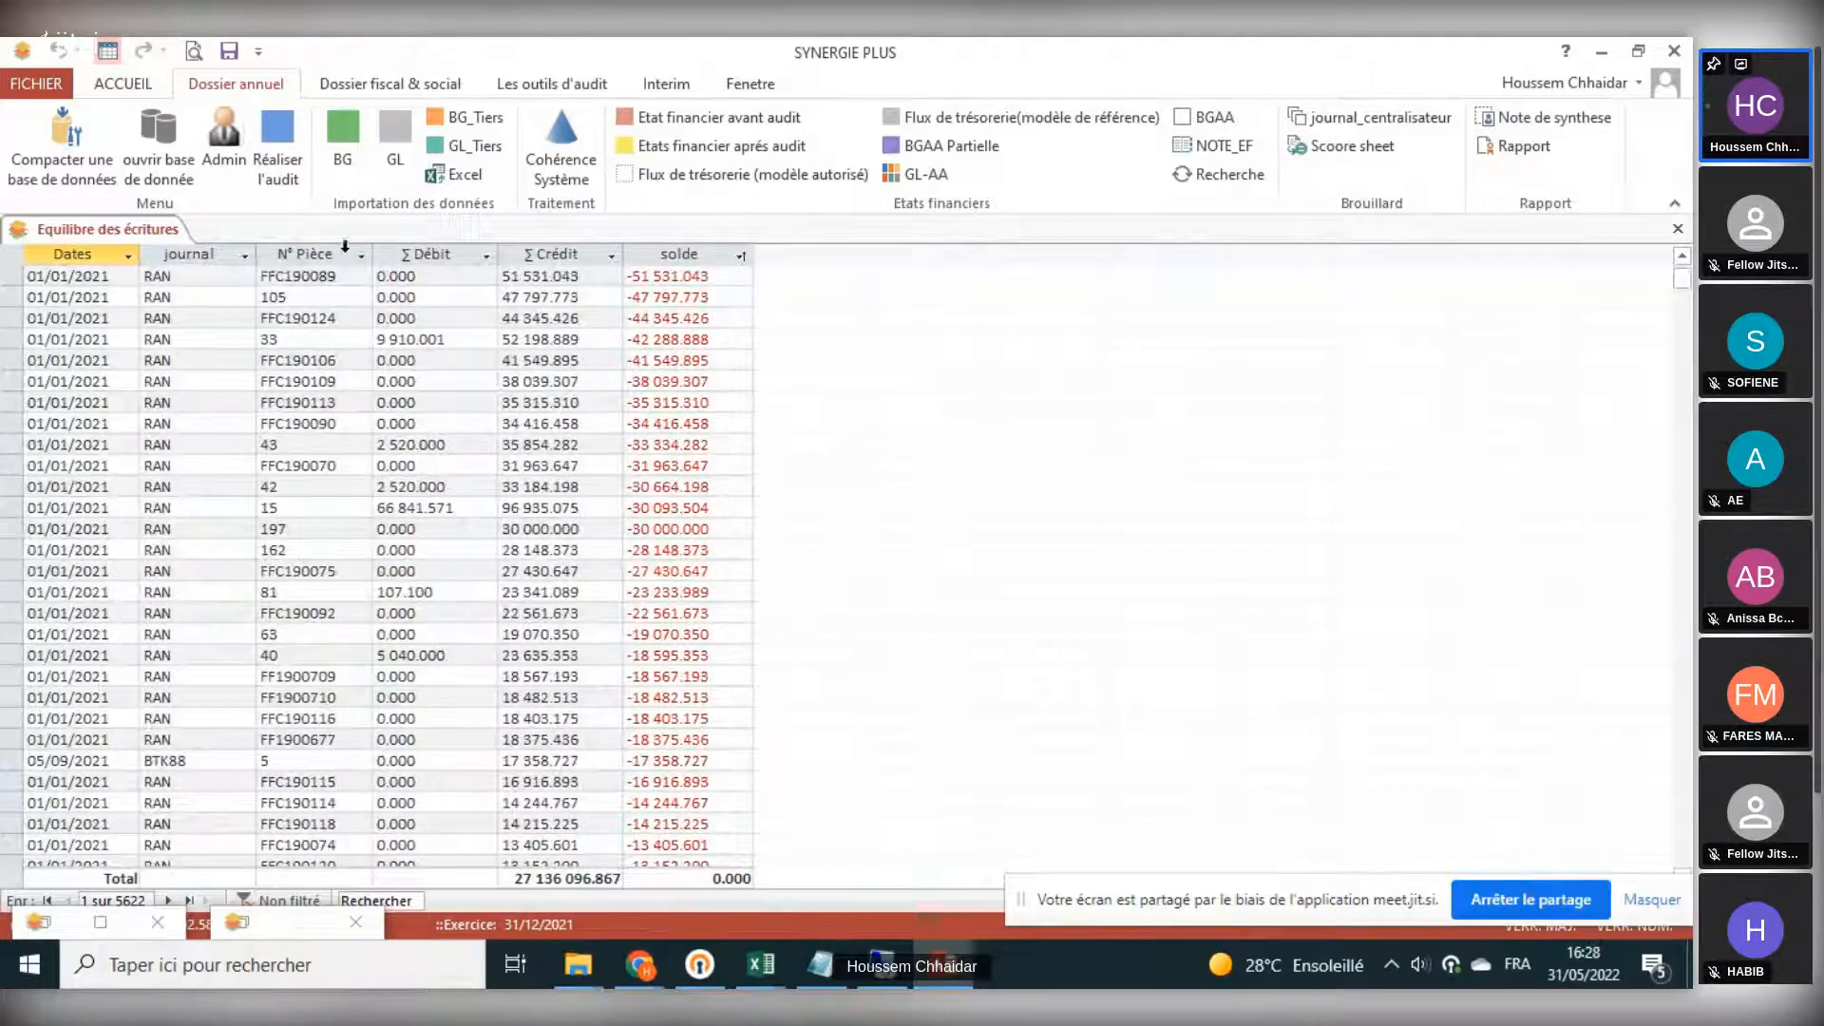
- Filter the entries balance view's journal column to exclude the RAN journal
click(243, 257)
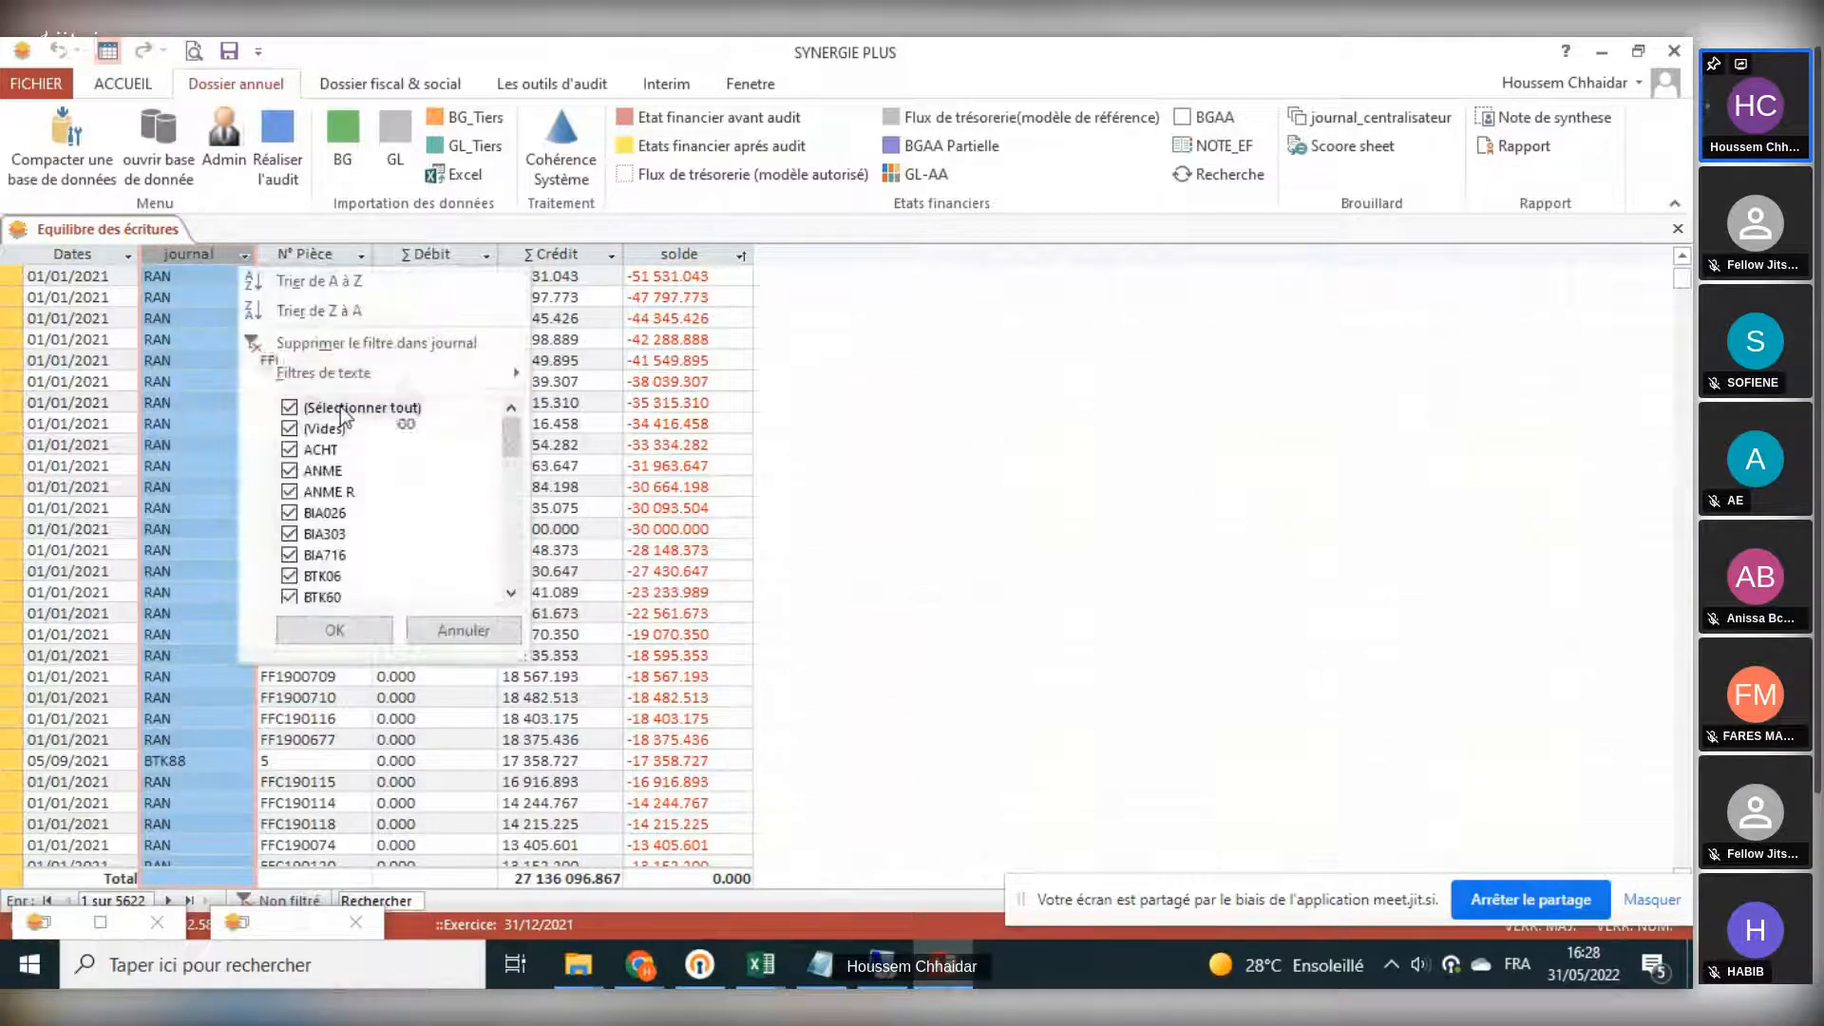
click(340, 407)
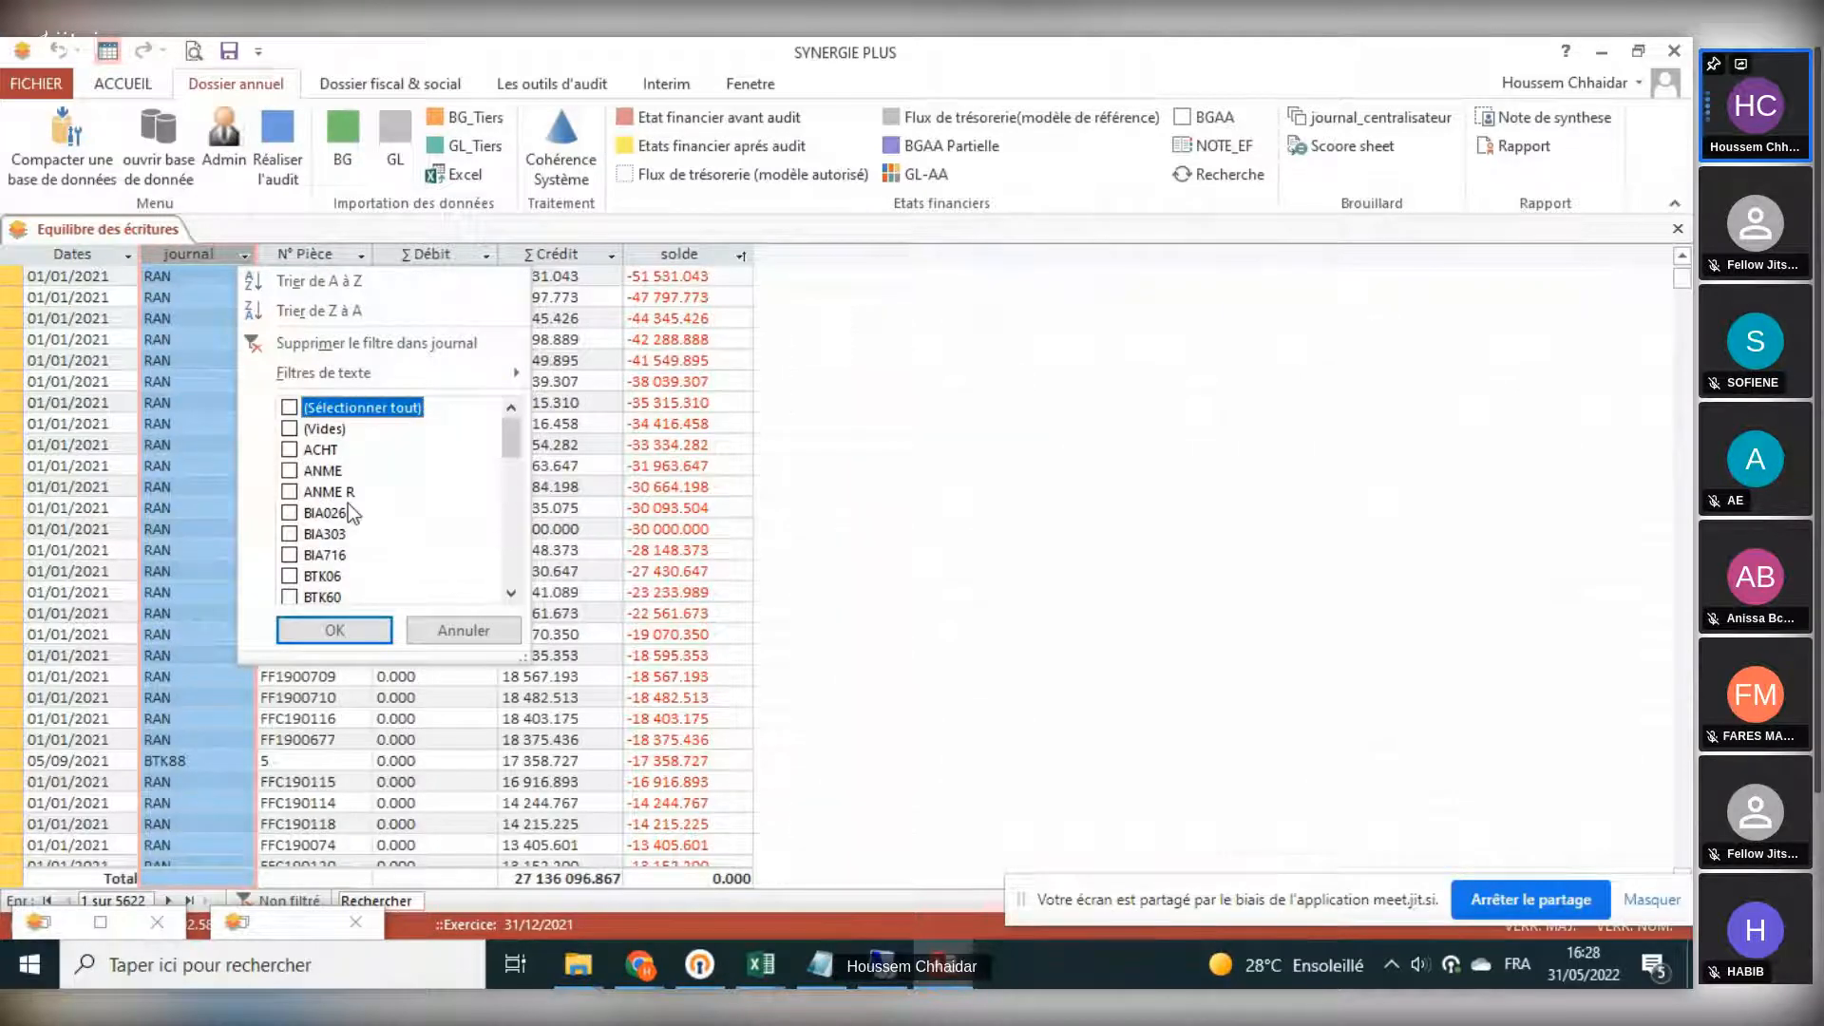
scroll(348, 503, down, 15)
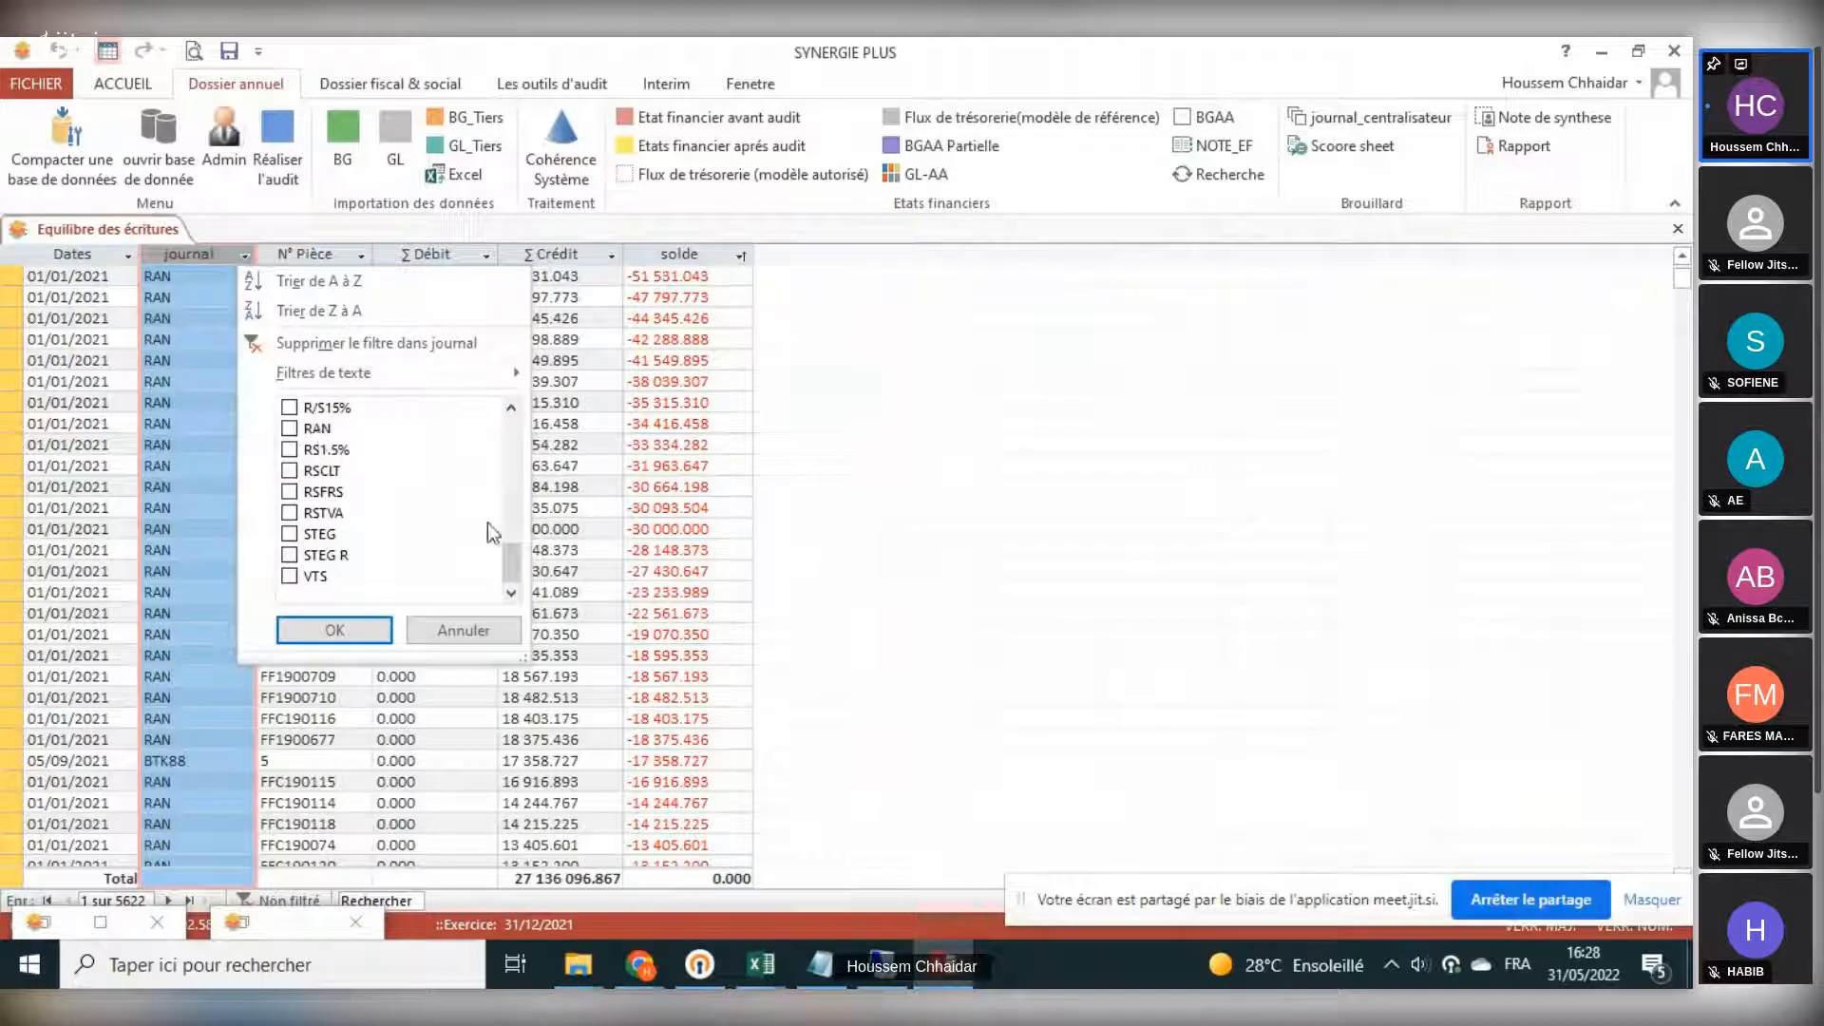
scroll(508, 551, up, 15)
click(356, 408)
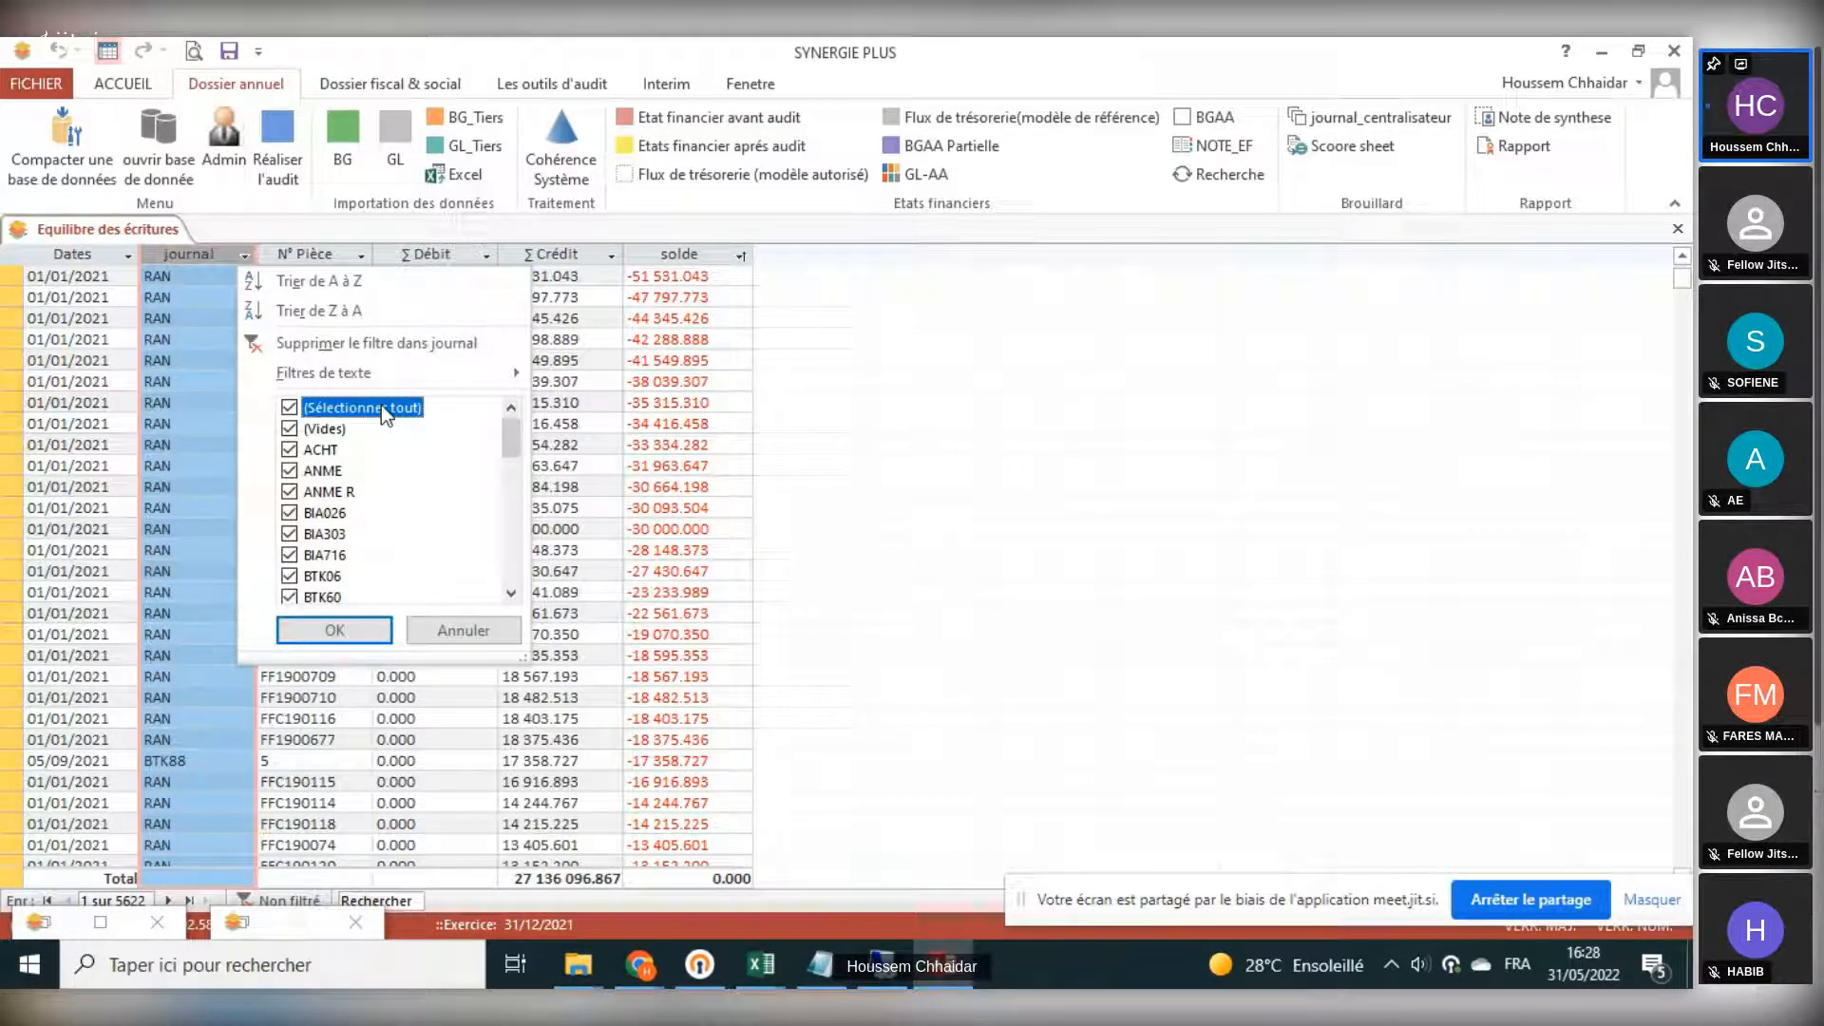
scroll(401, 503, down, 8)
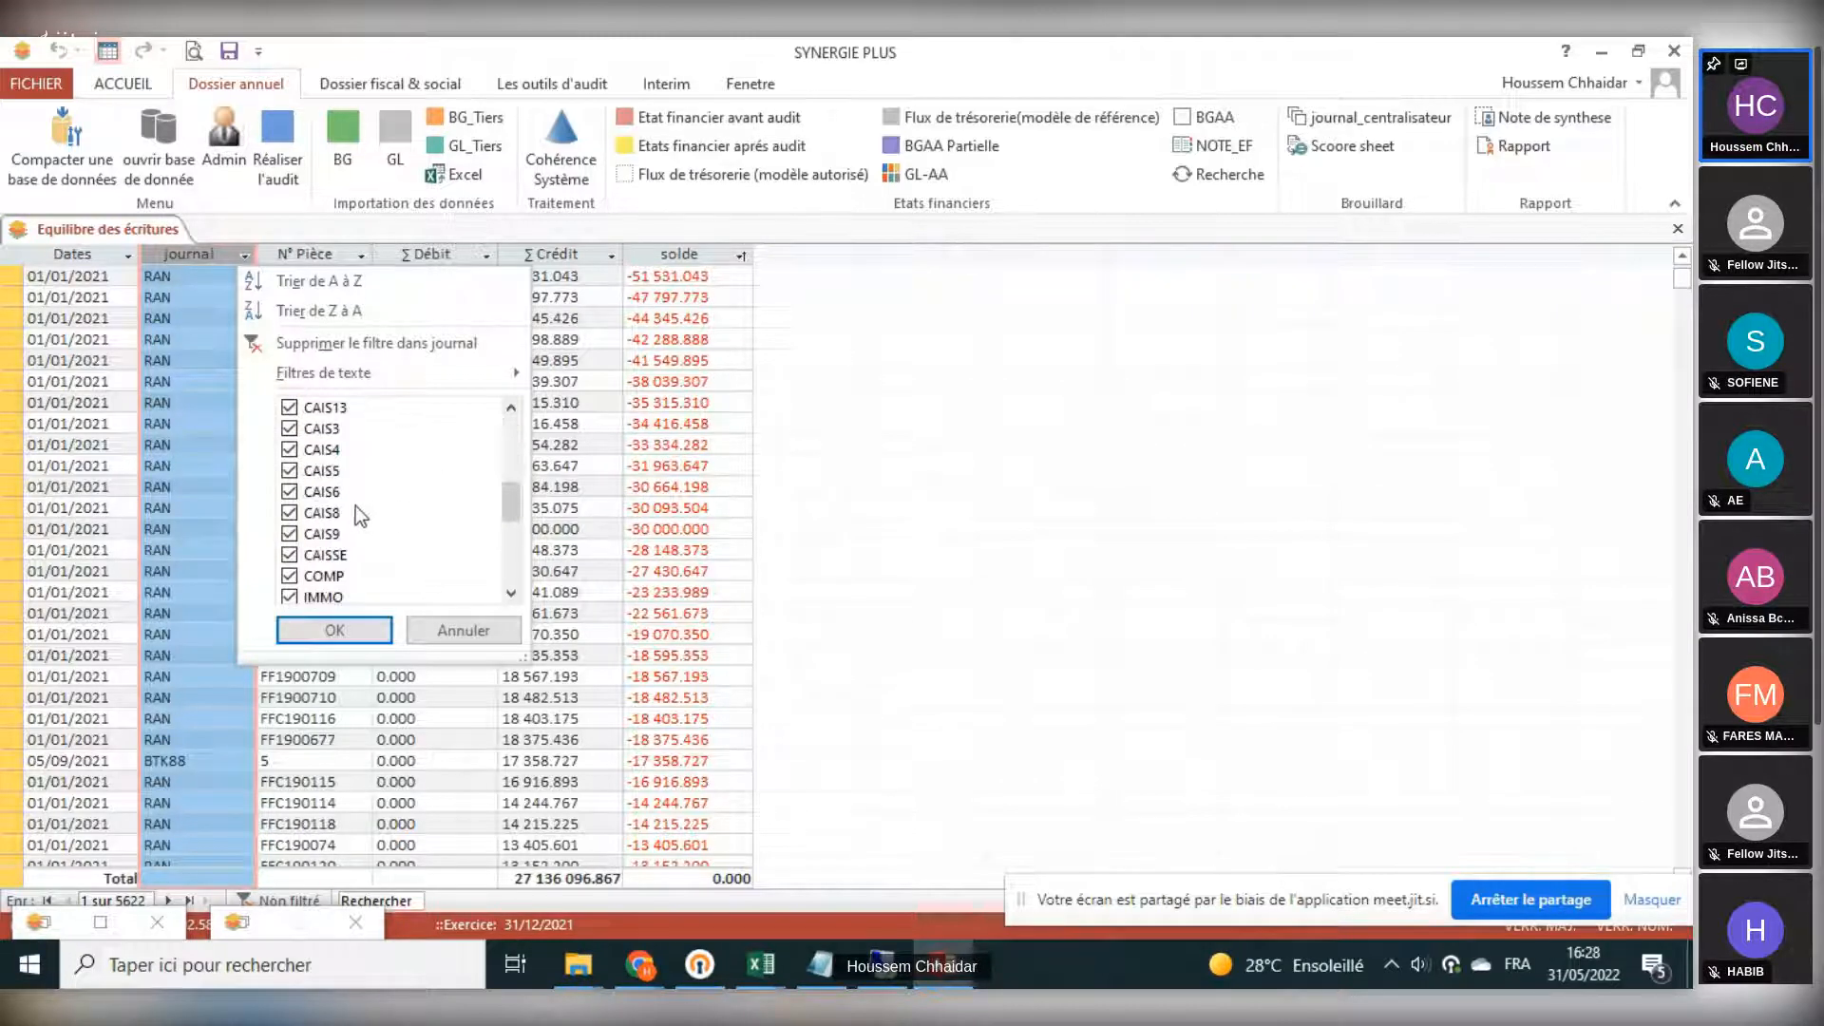
click(323, 513)
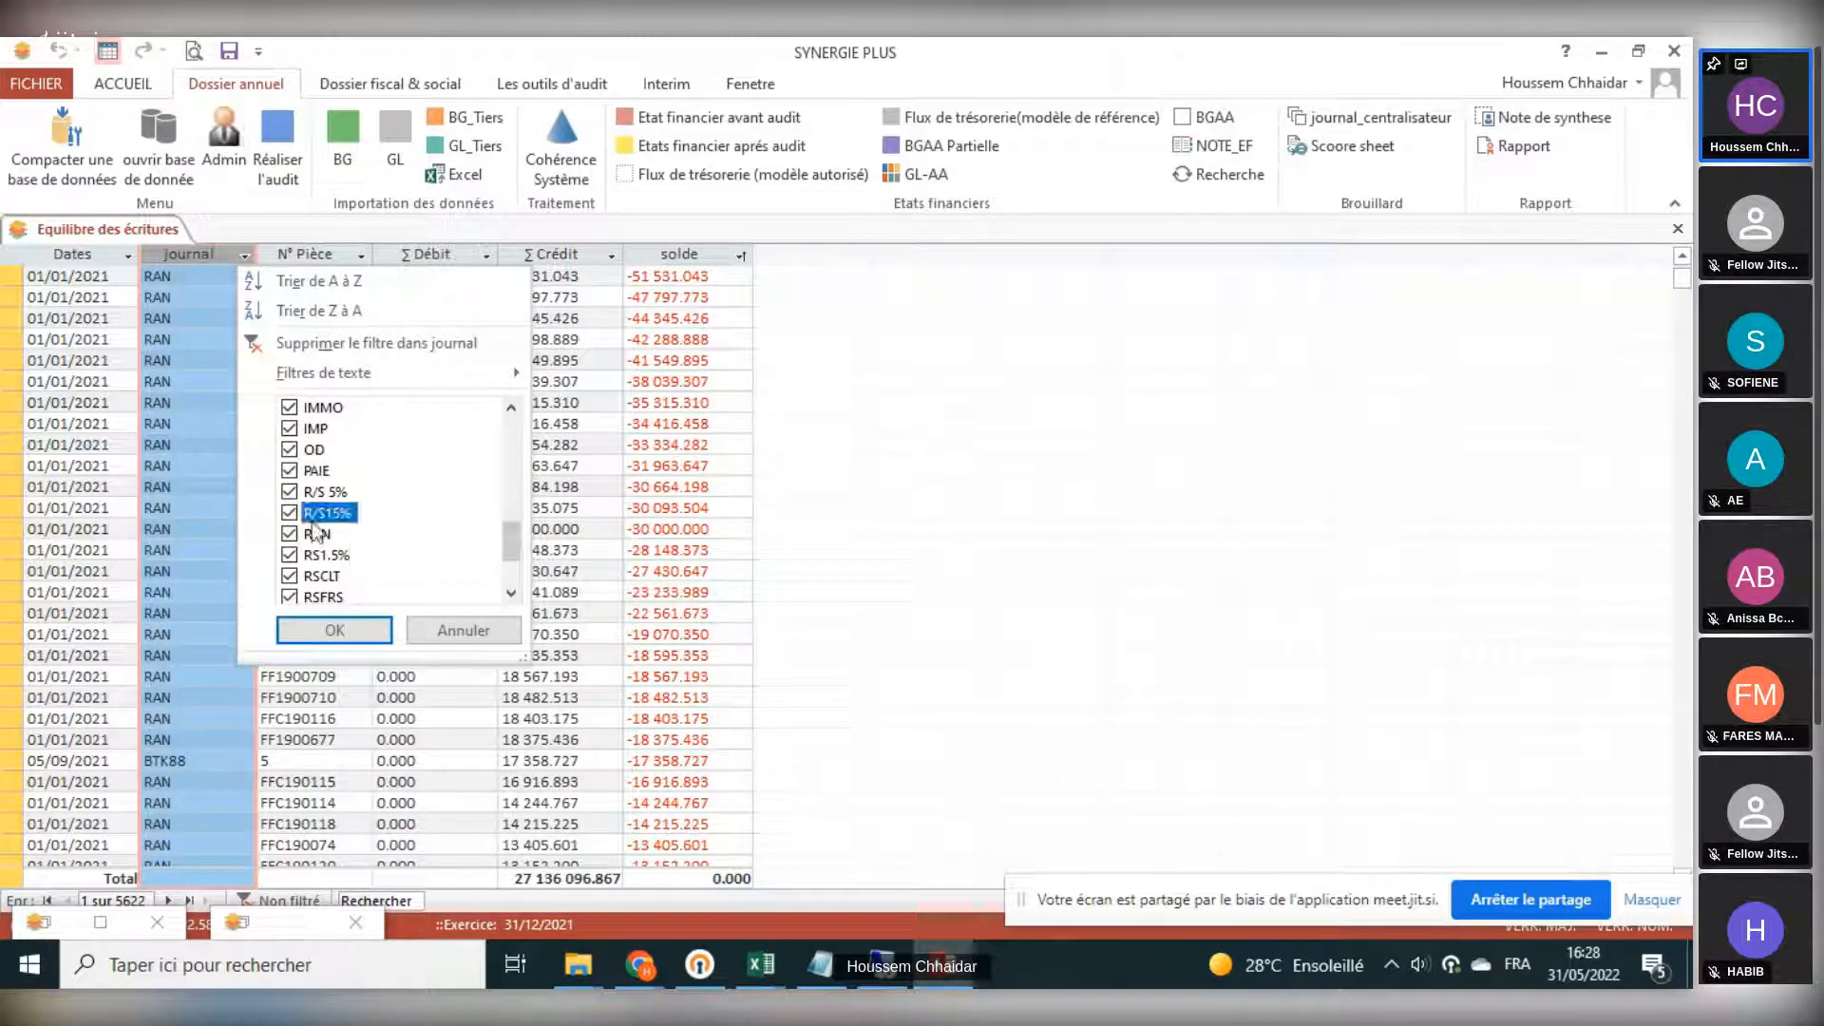
click(320, 533)
click(334, 630)
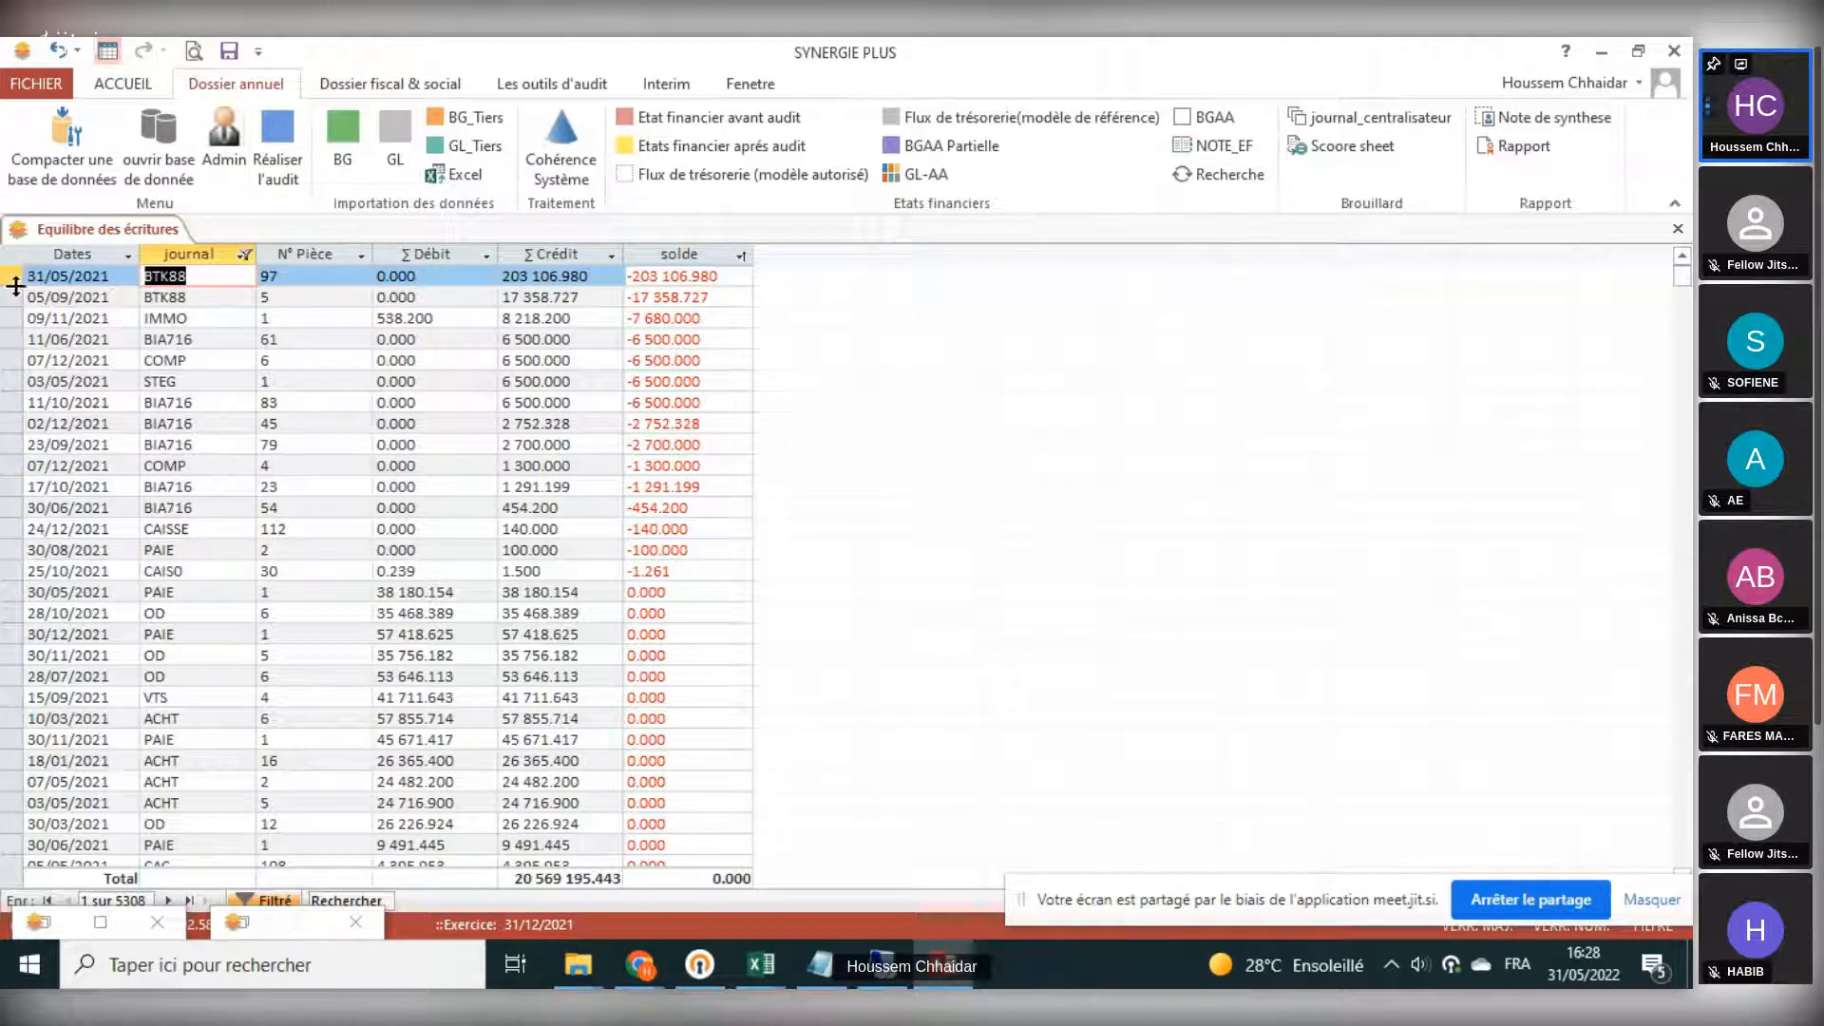
- Select the filtered entries with a nonzero balance to examine them
drag(11, 275, 38, 568)
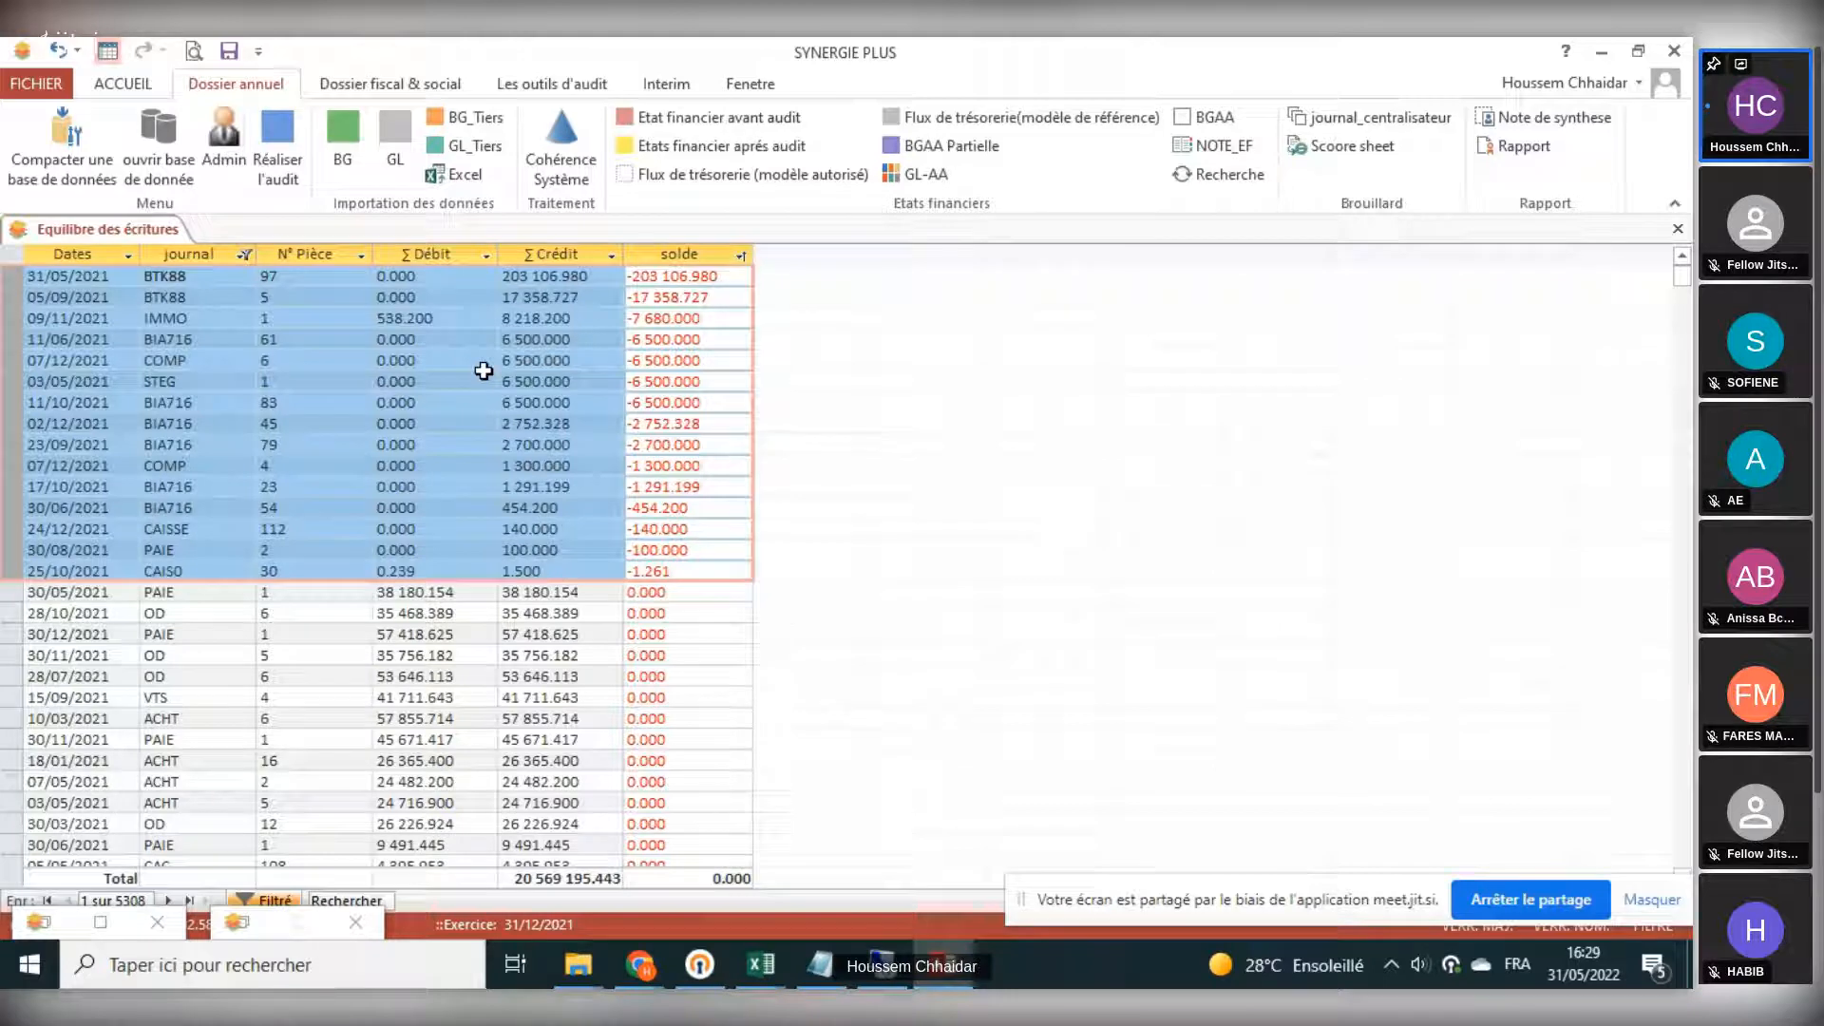
scroll(495, 651, down, 2)
scroll(443, 604, up, 2)
- Restore the test dialog and coherence tests window, and run test 11, BG client après passation scoore sheet
click(53, 923)
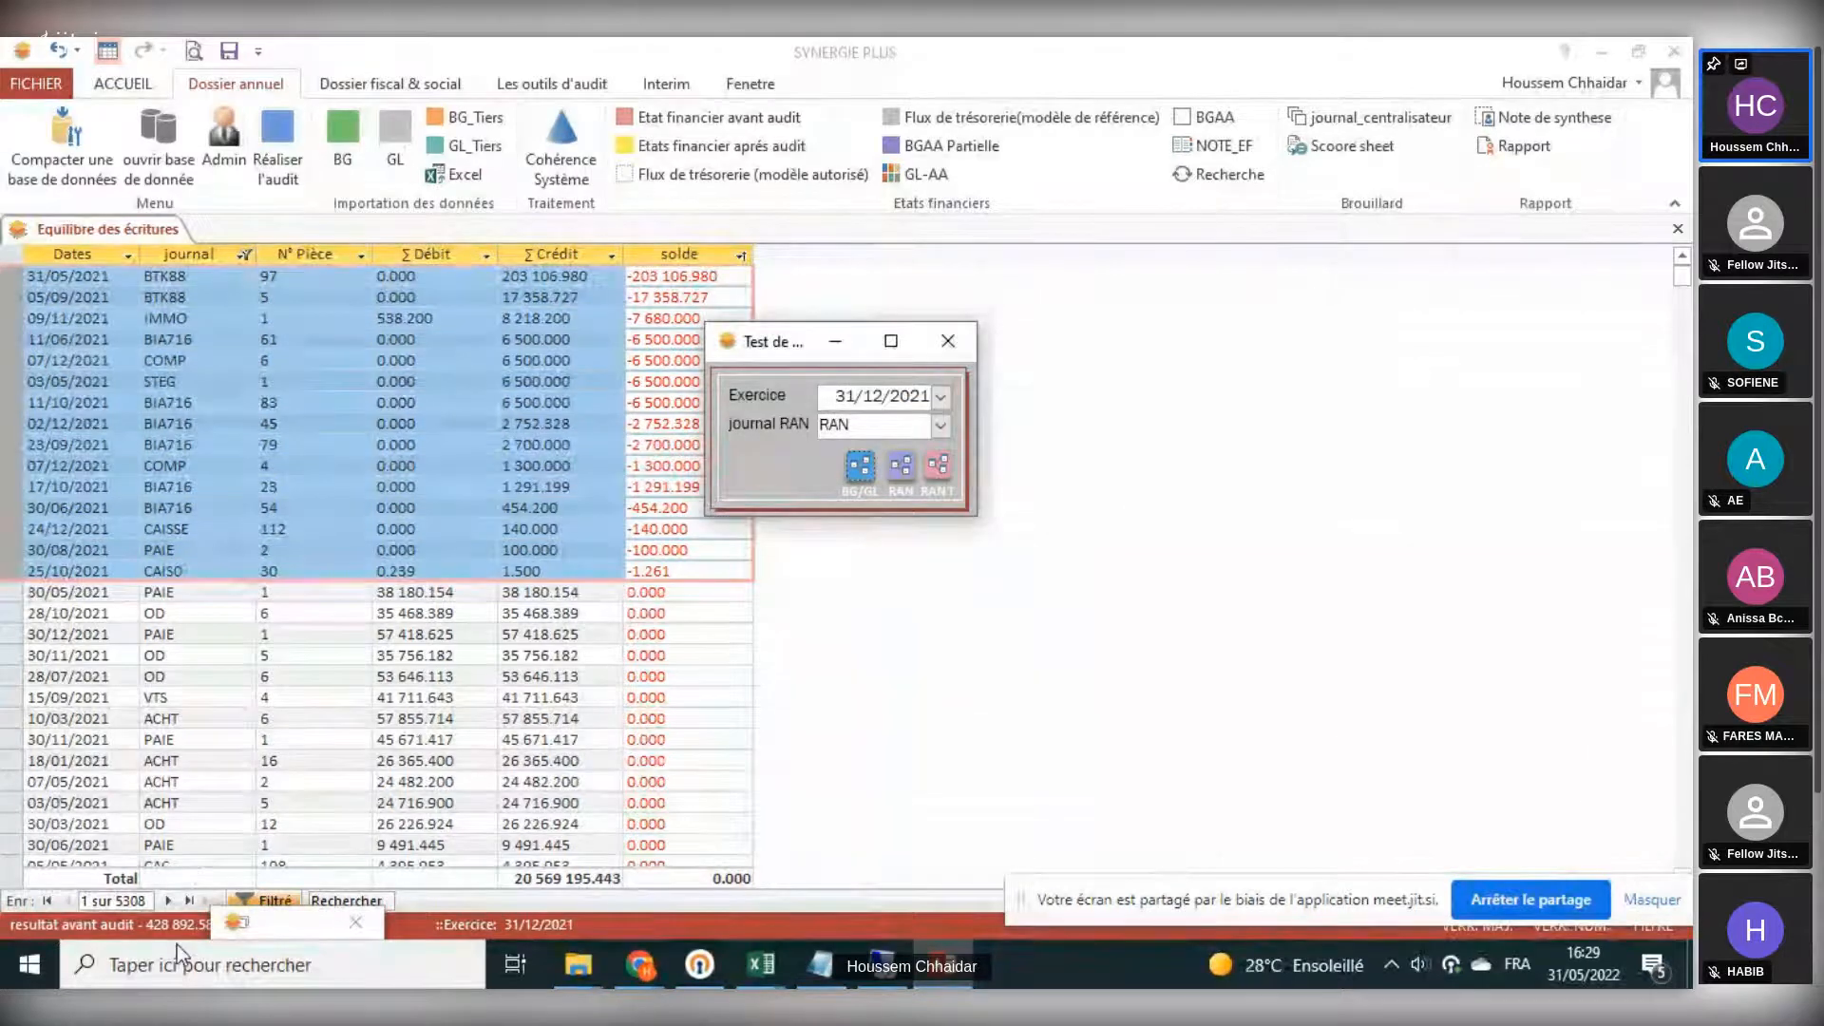
click(259, 925)
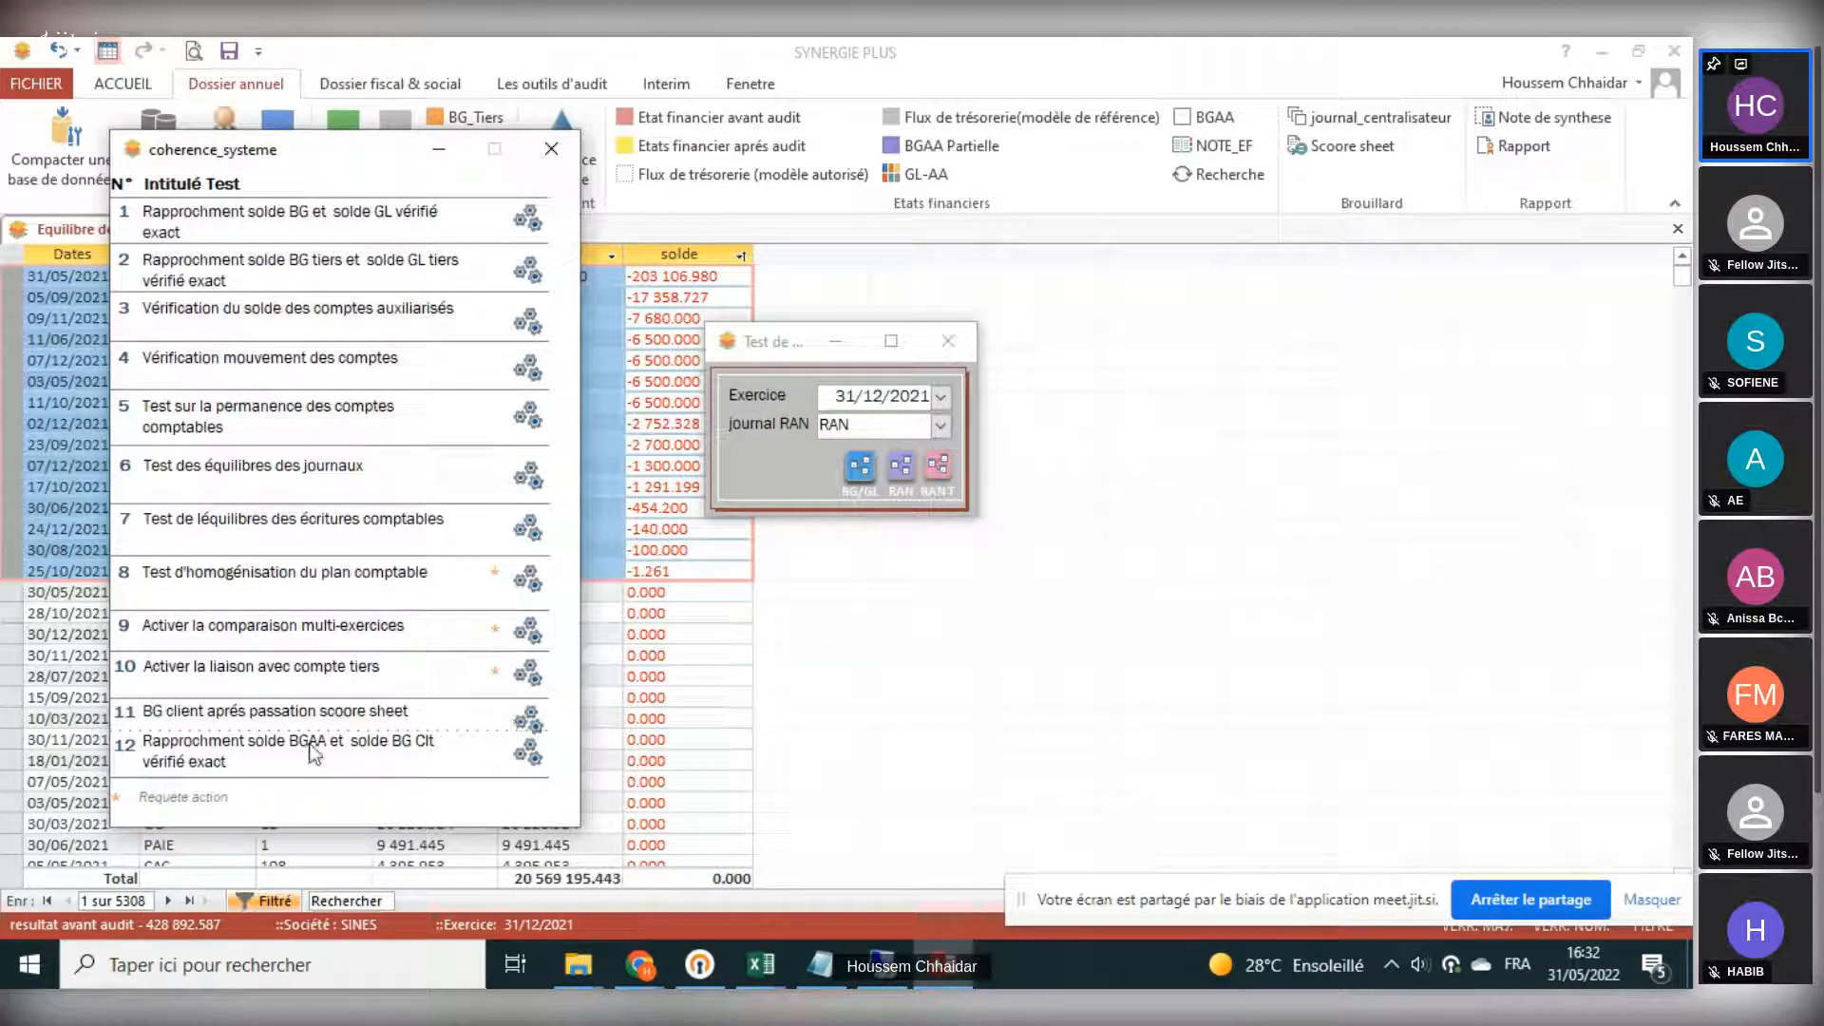
click(529, 720)
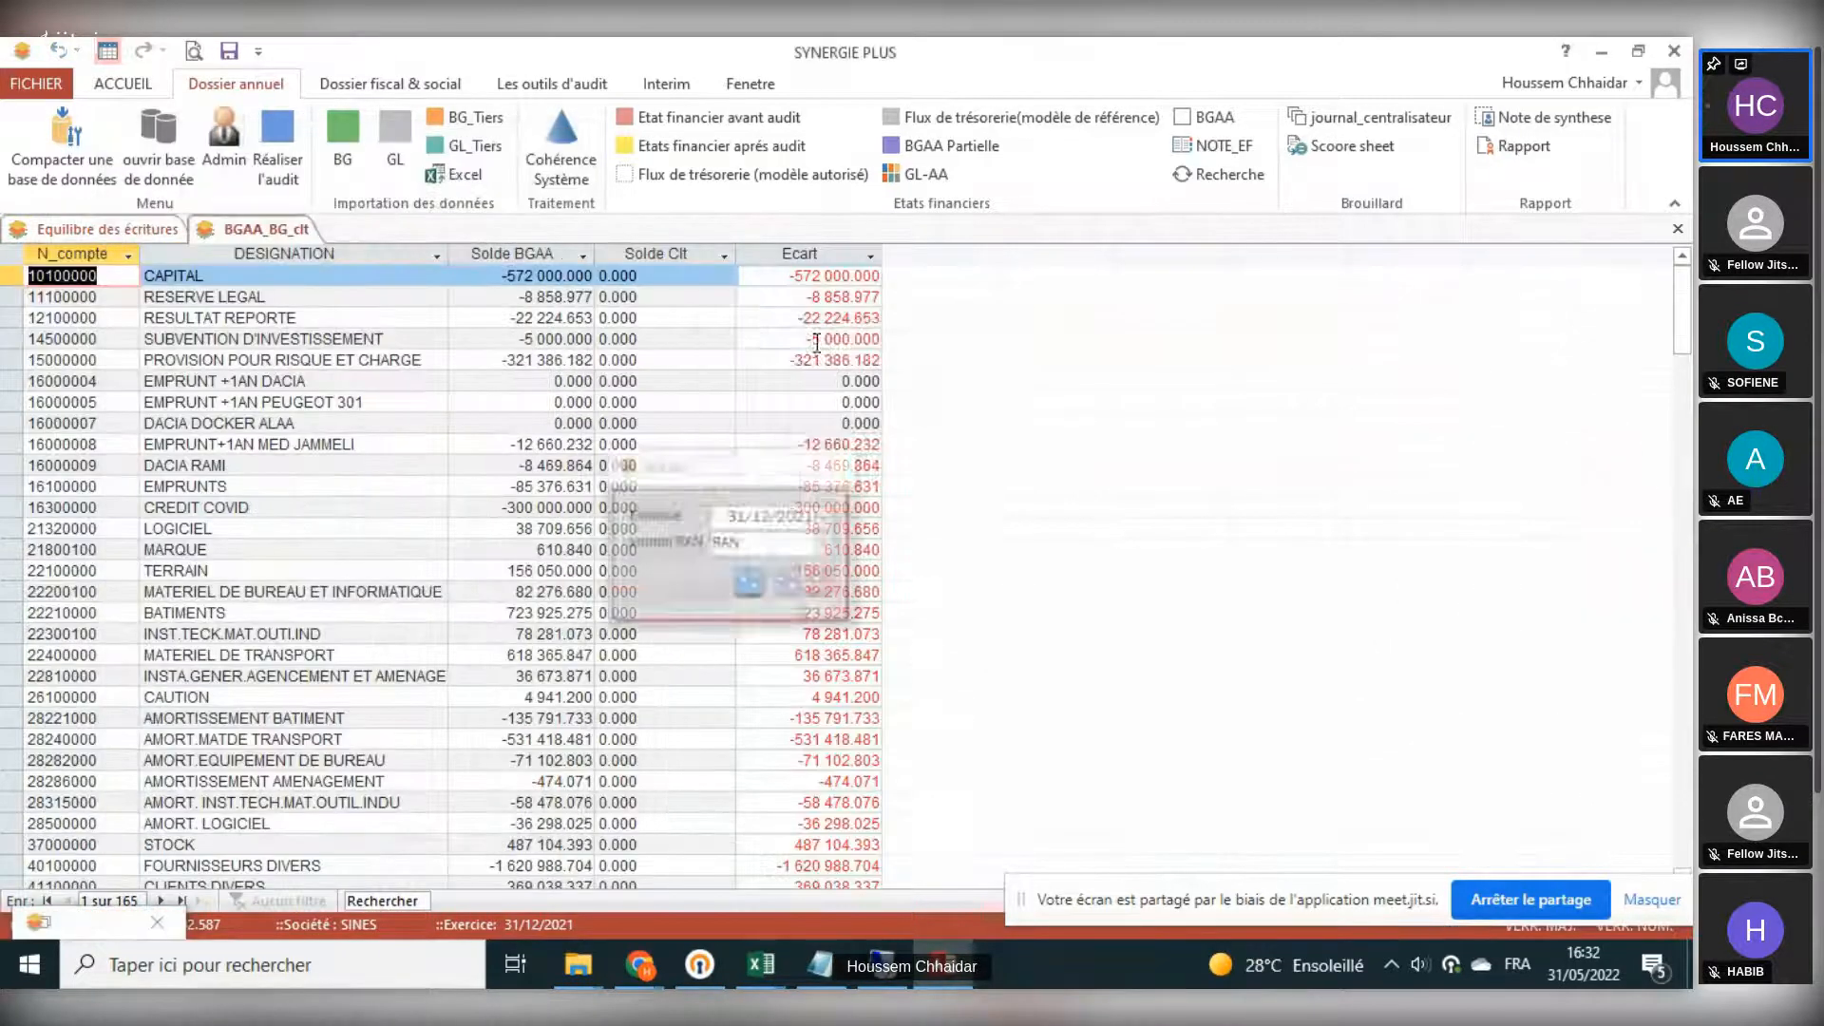
- Compare the Solde BGAA and Solde Clt columns of the test result, then close all open tabs
click(494, 251)
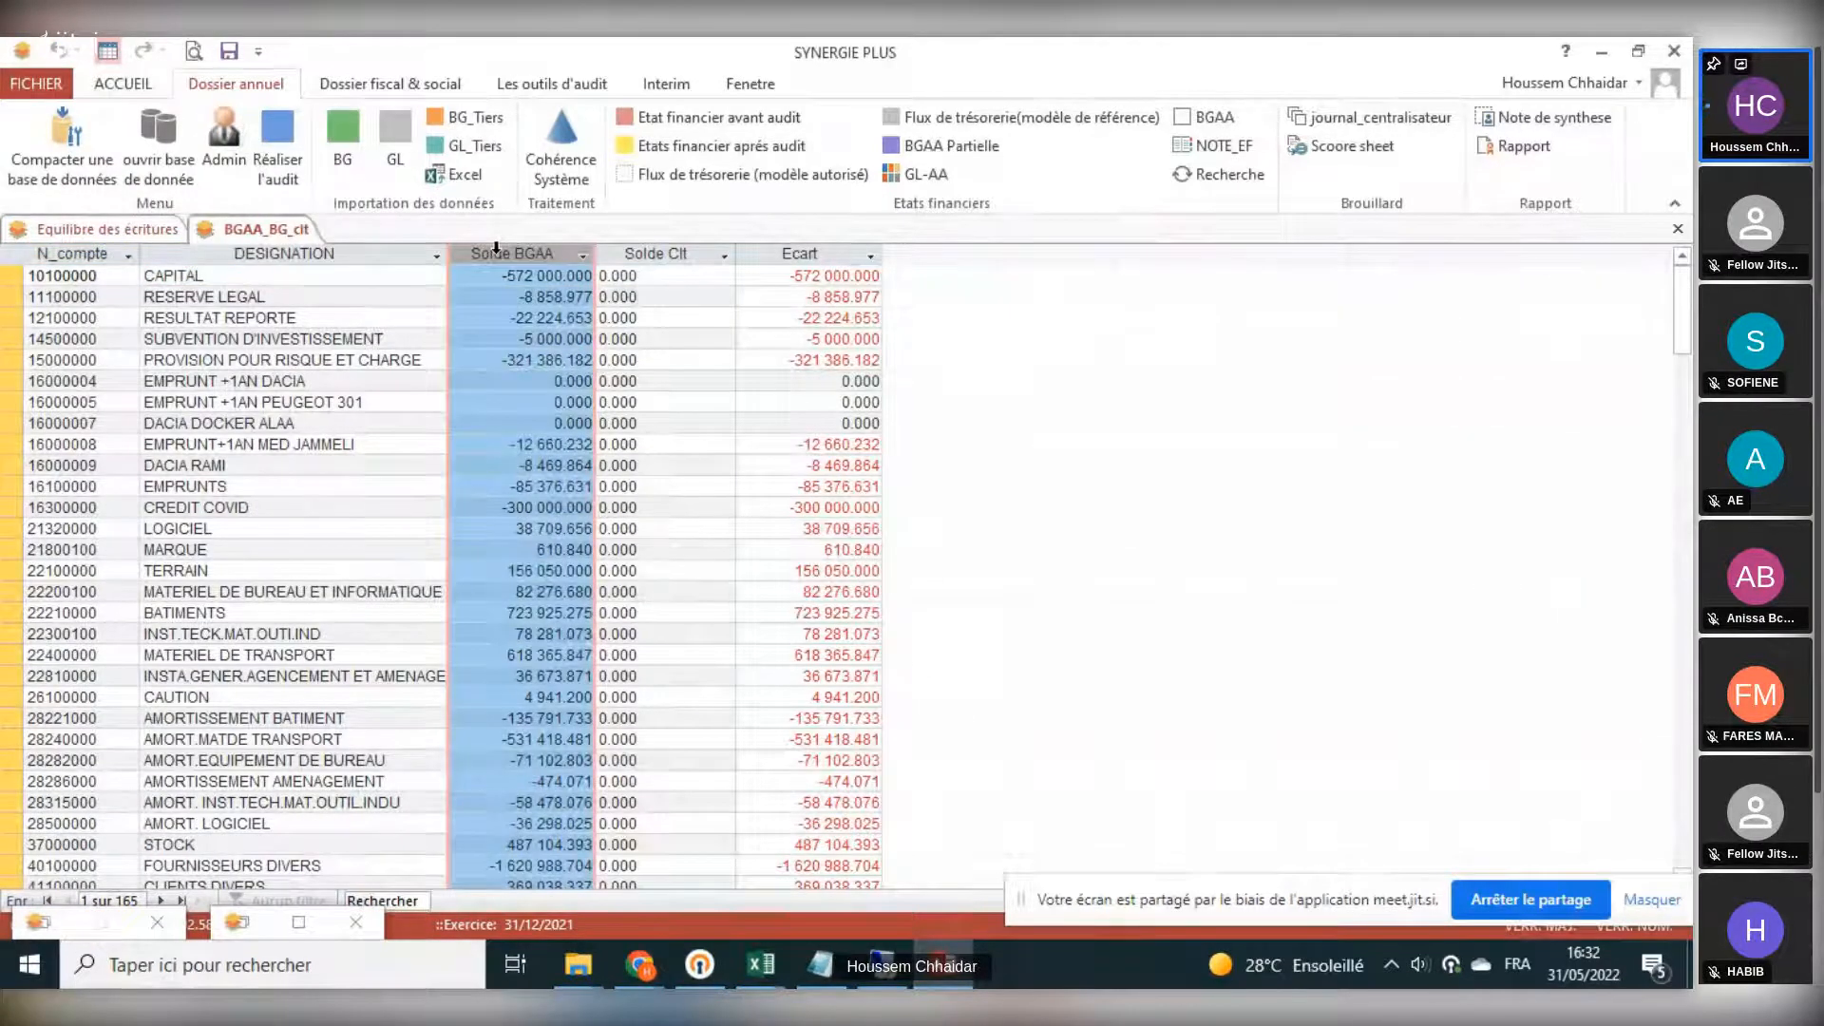
click(667, 251)
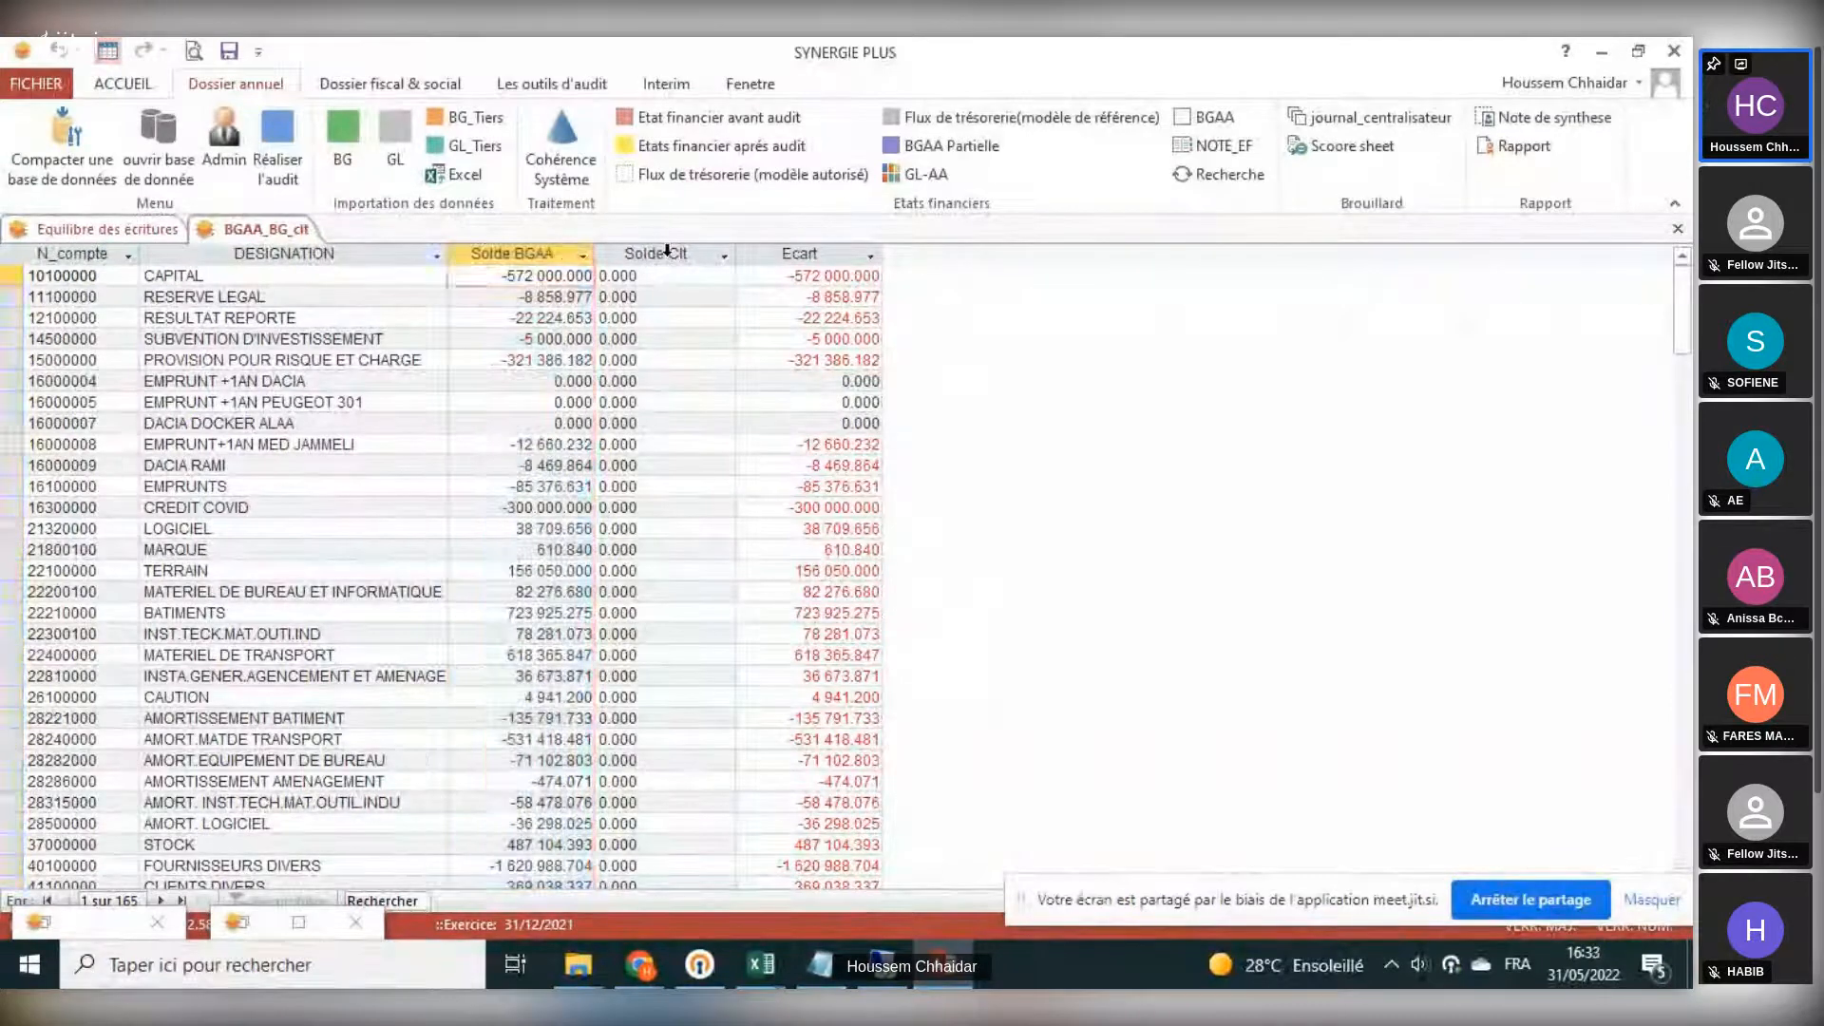
click(668, 251)
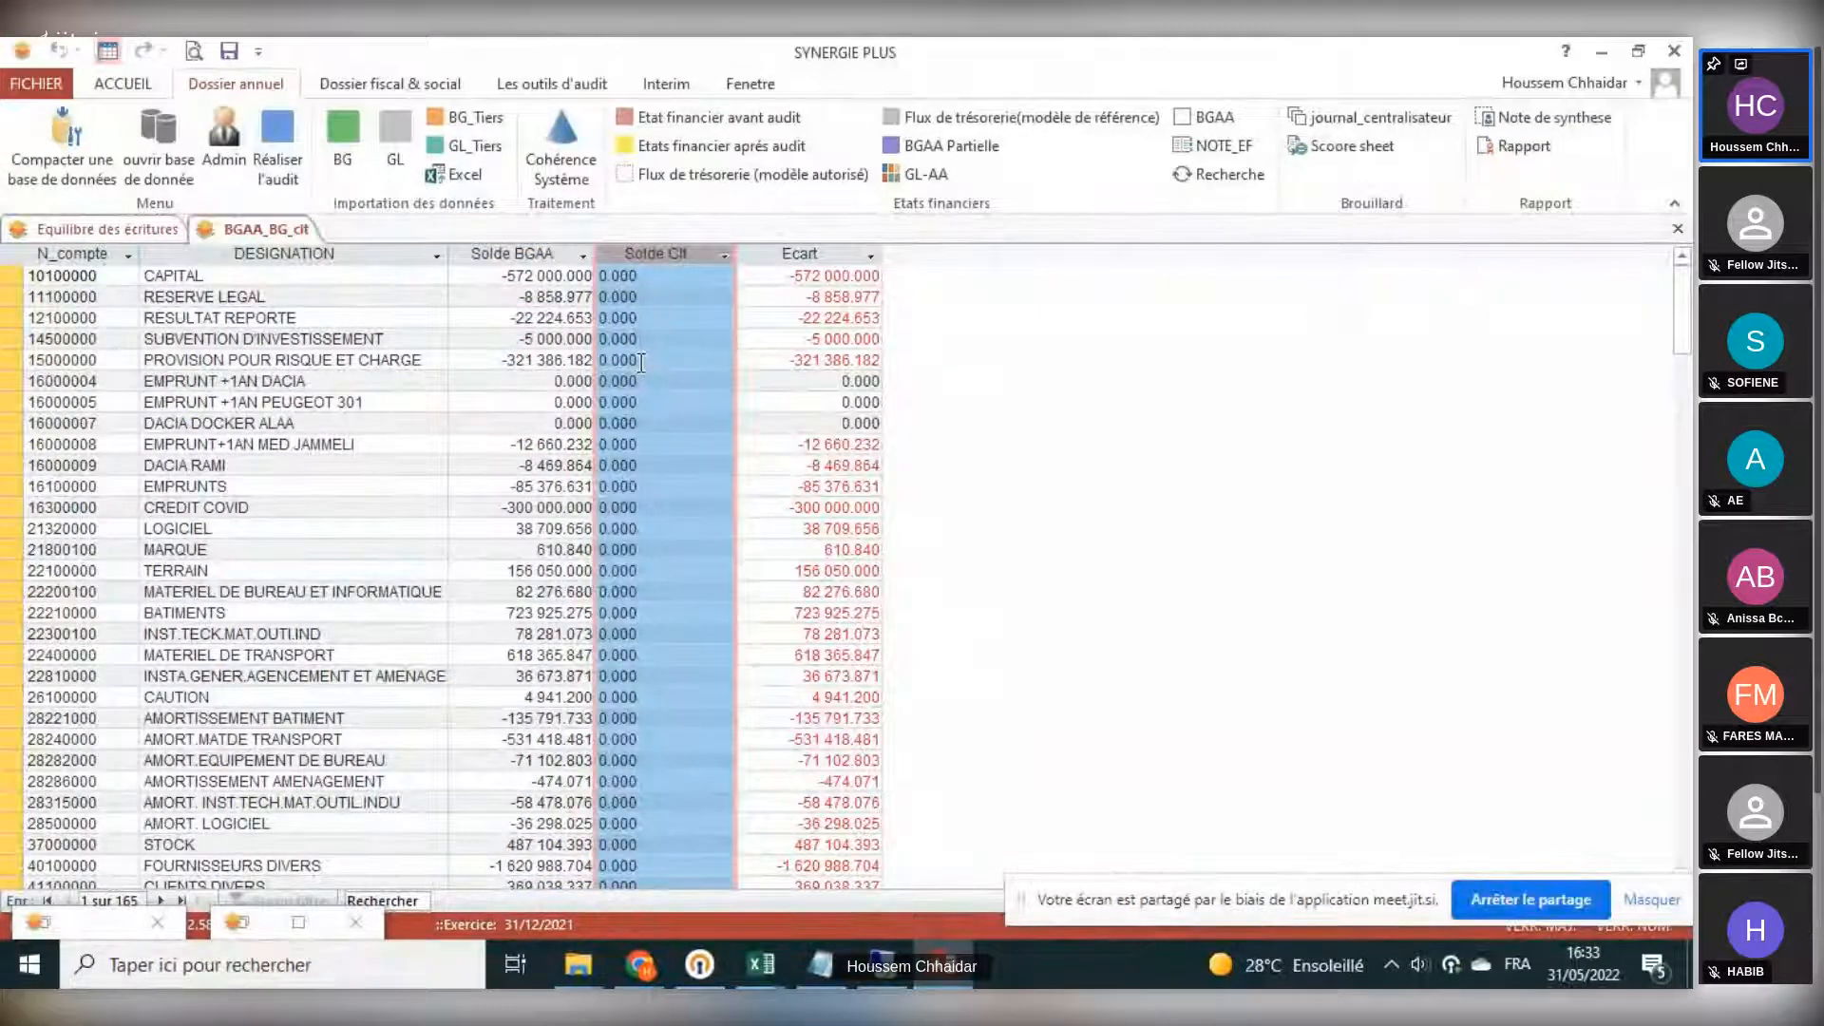
click(1677, 229)
click(1677, 228)
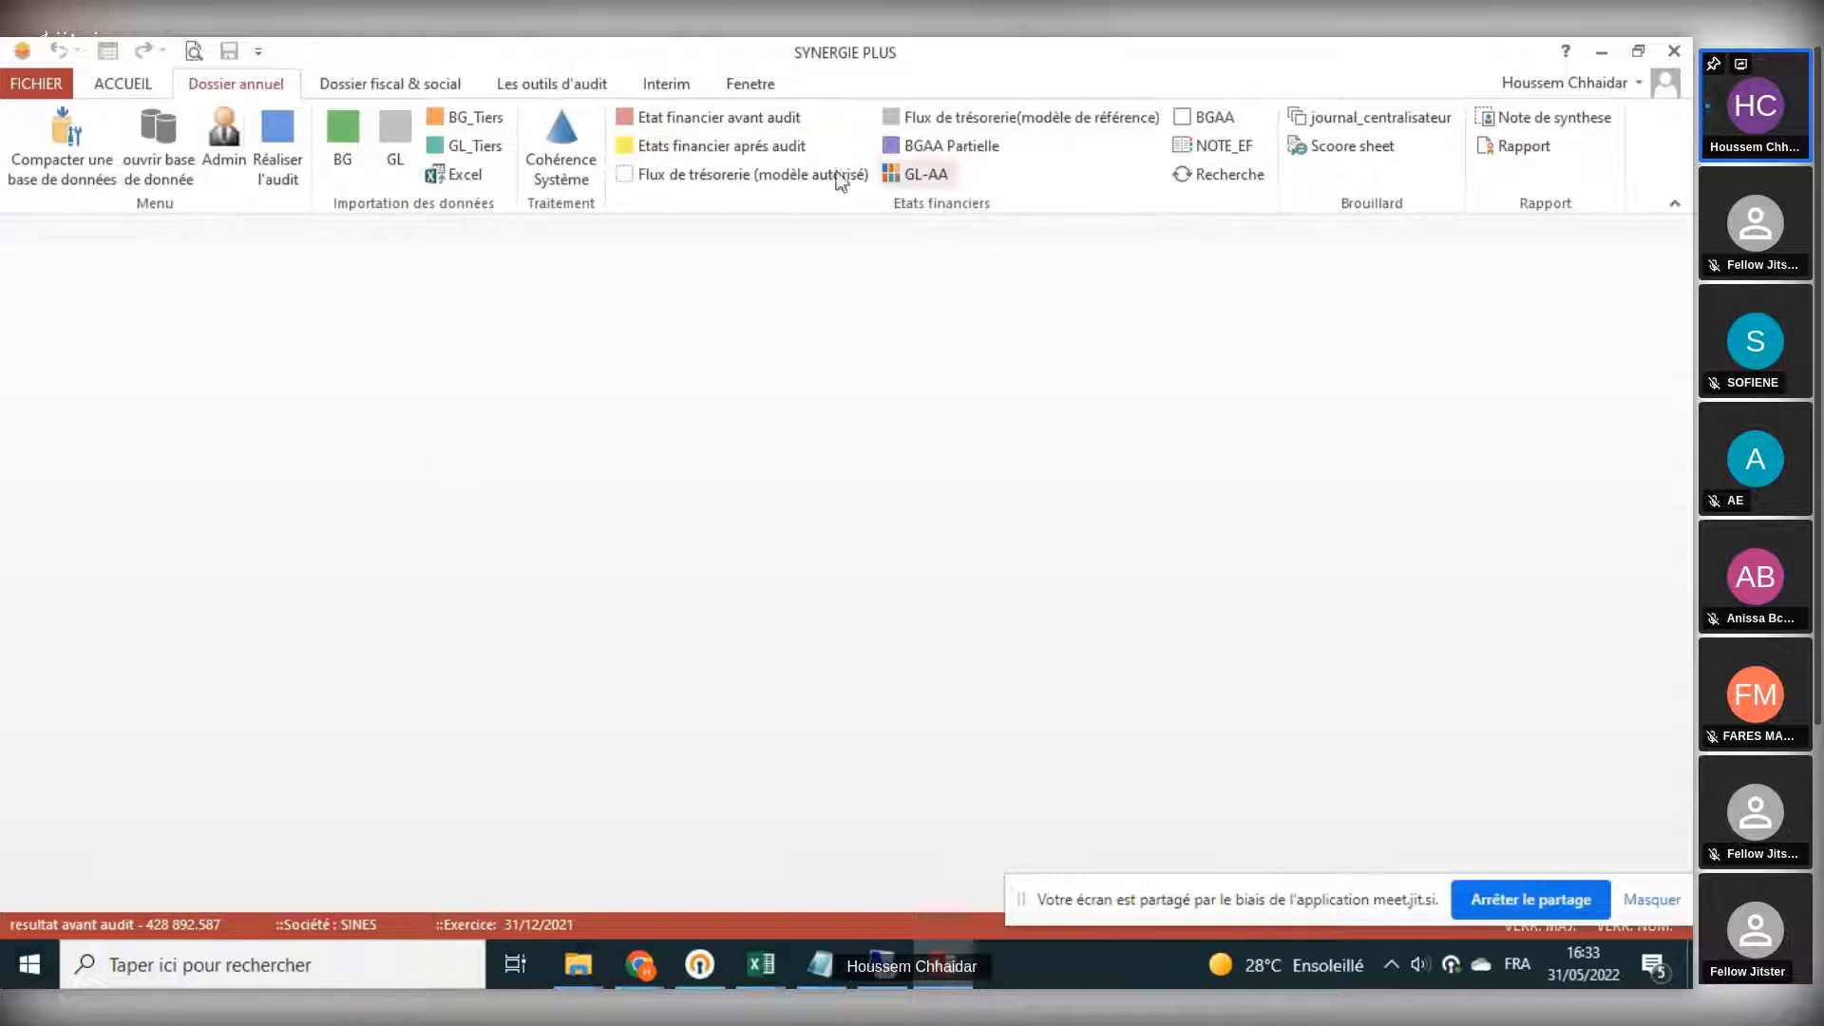
- Open the pre-audit financial statements, scroll through the balance sheet, and close it
click(701, 123)
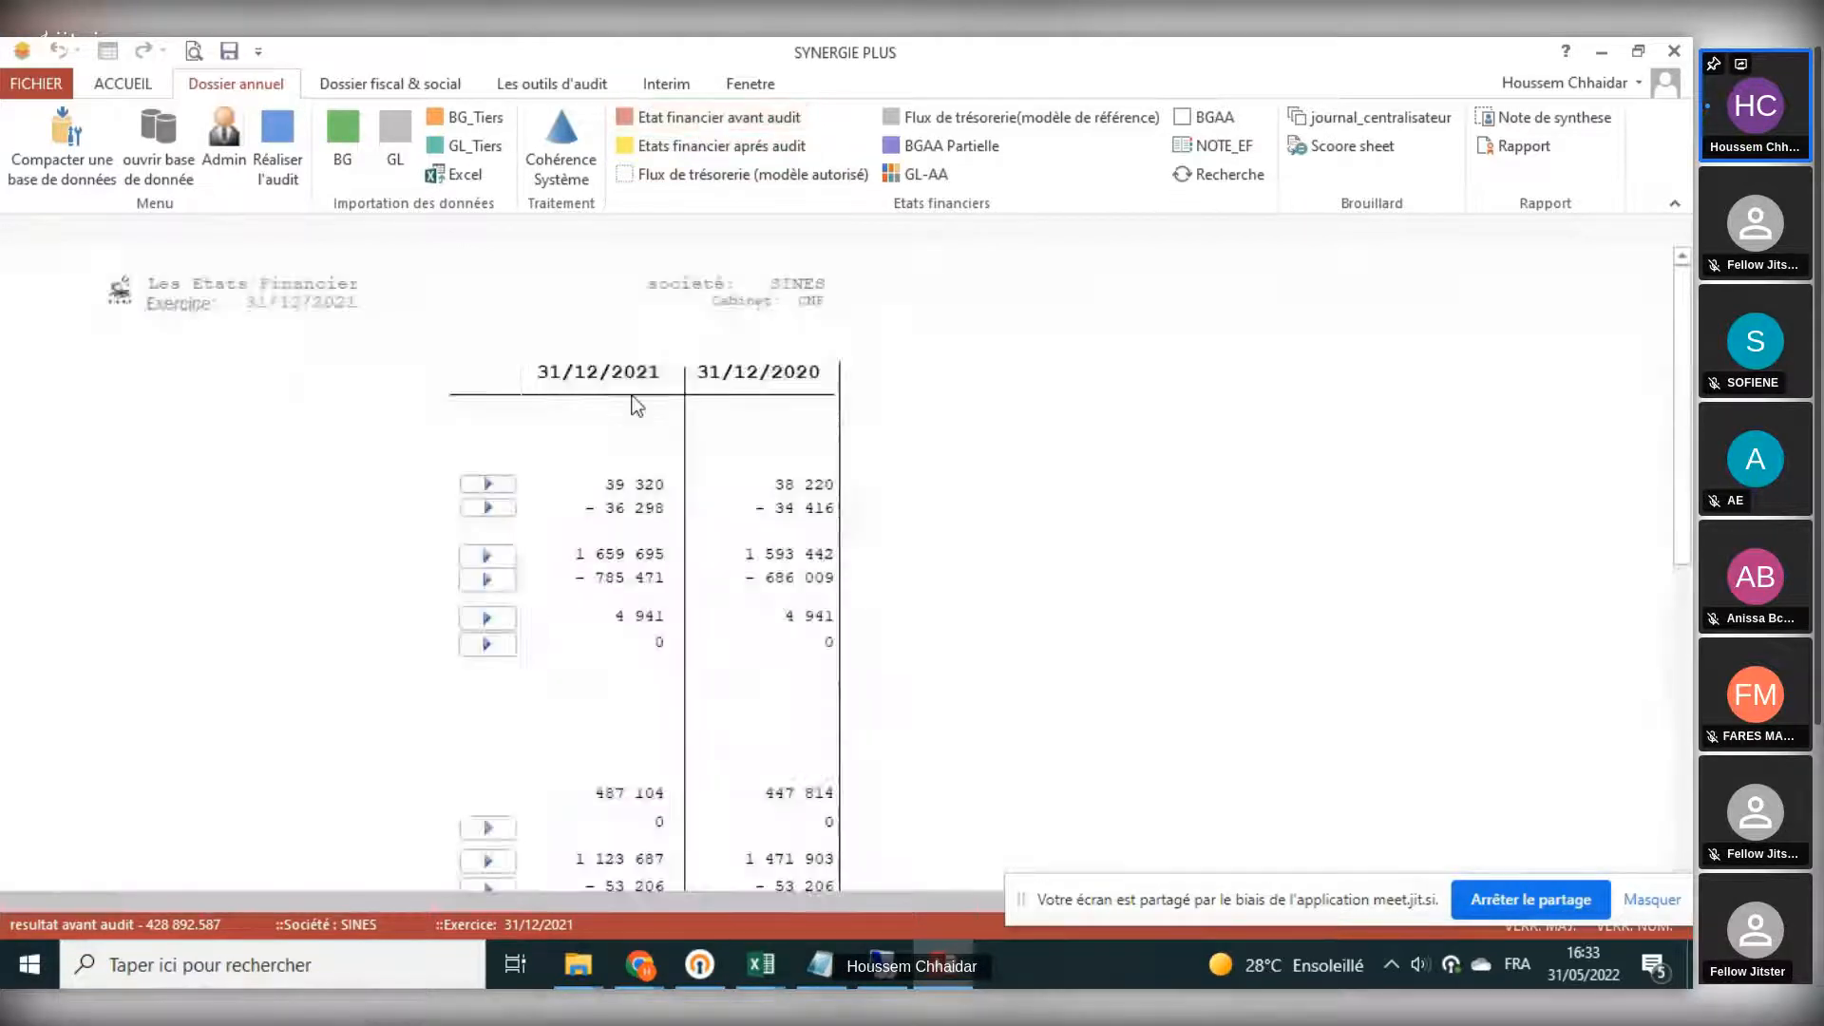
scroll(631, 403, down, 5)
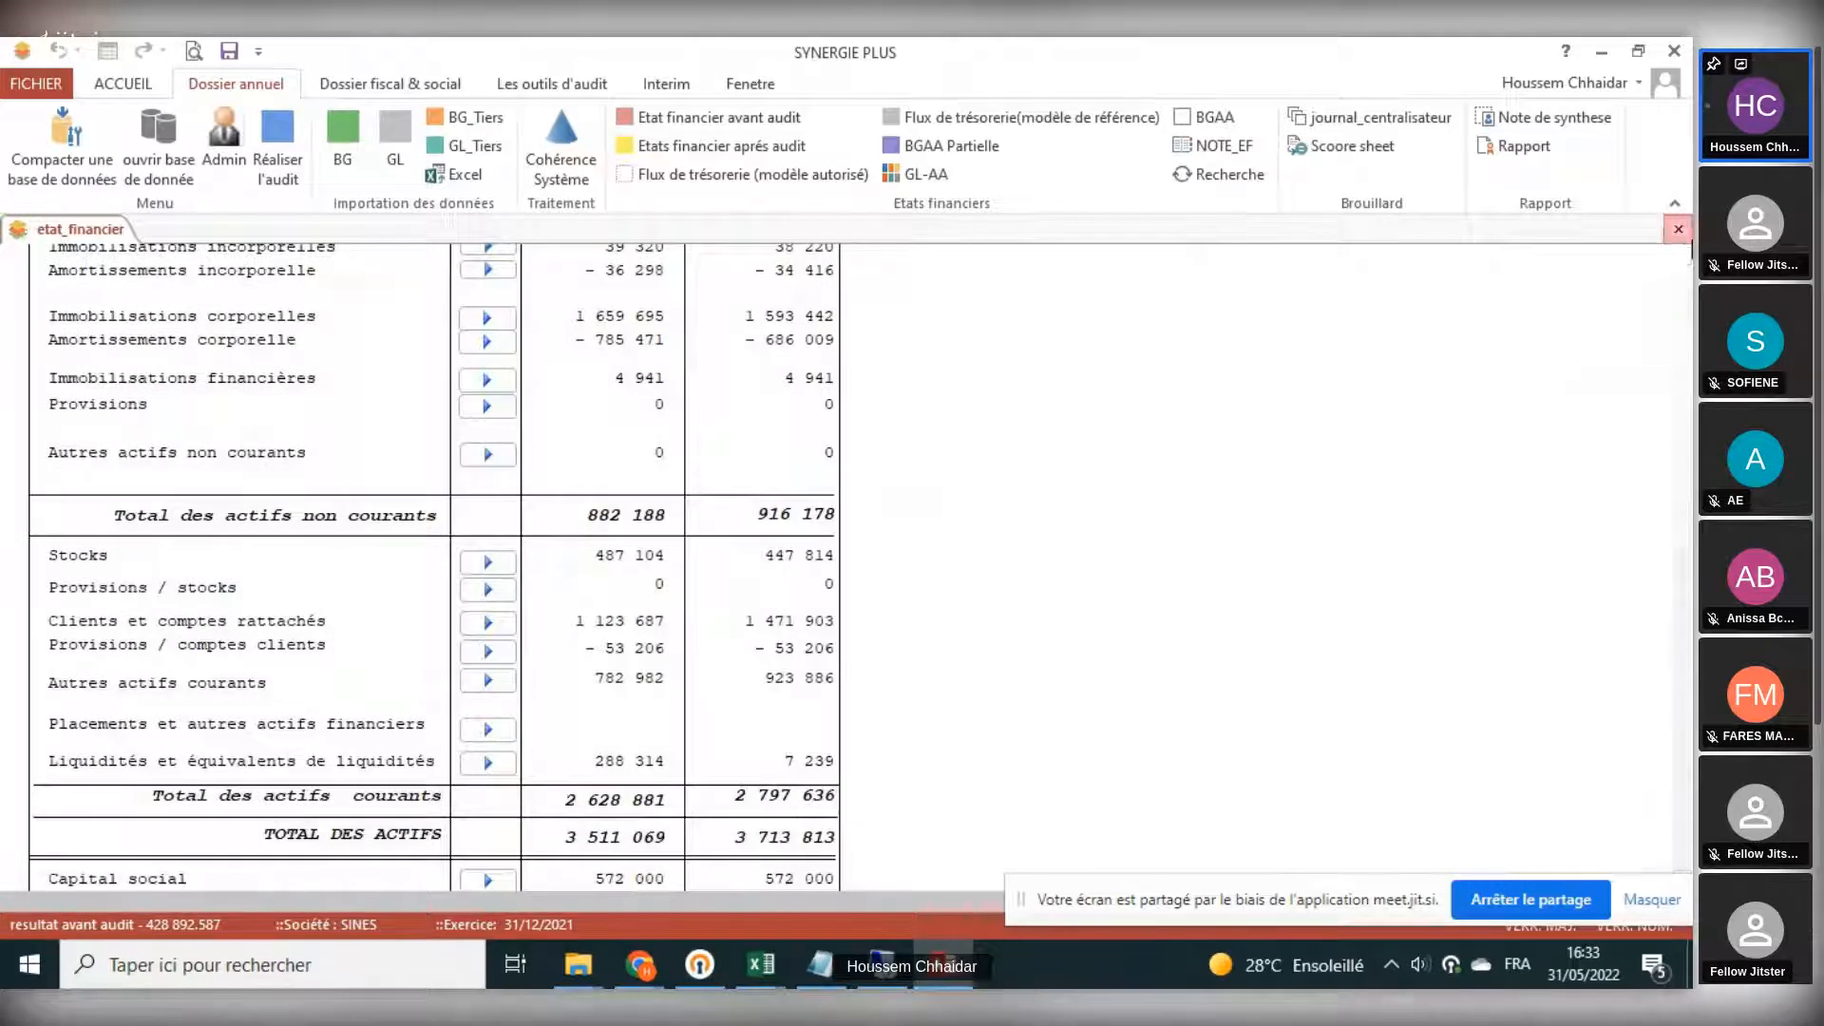
click(1678, 230)
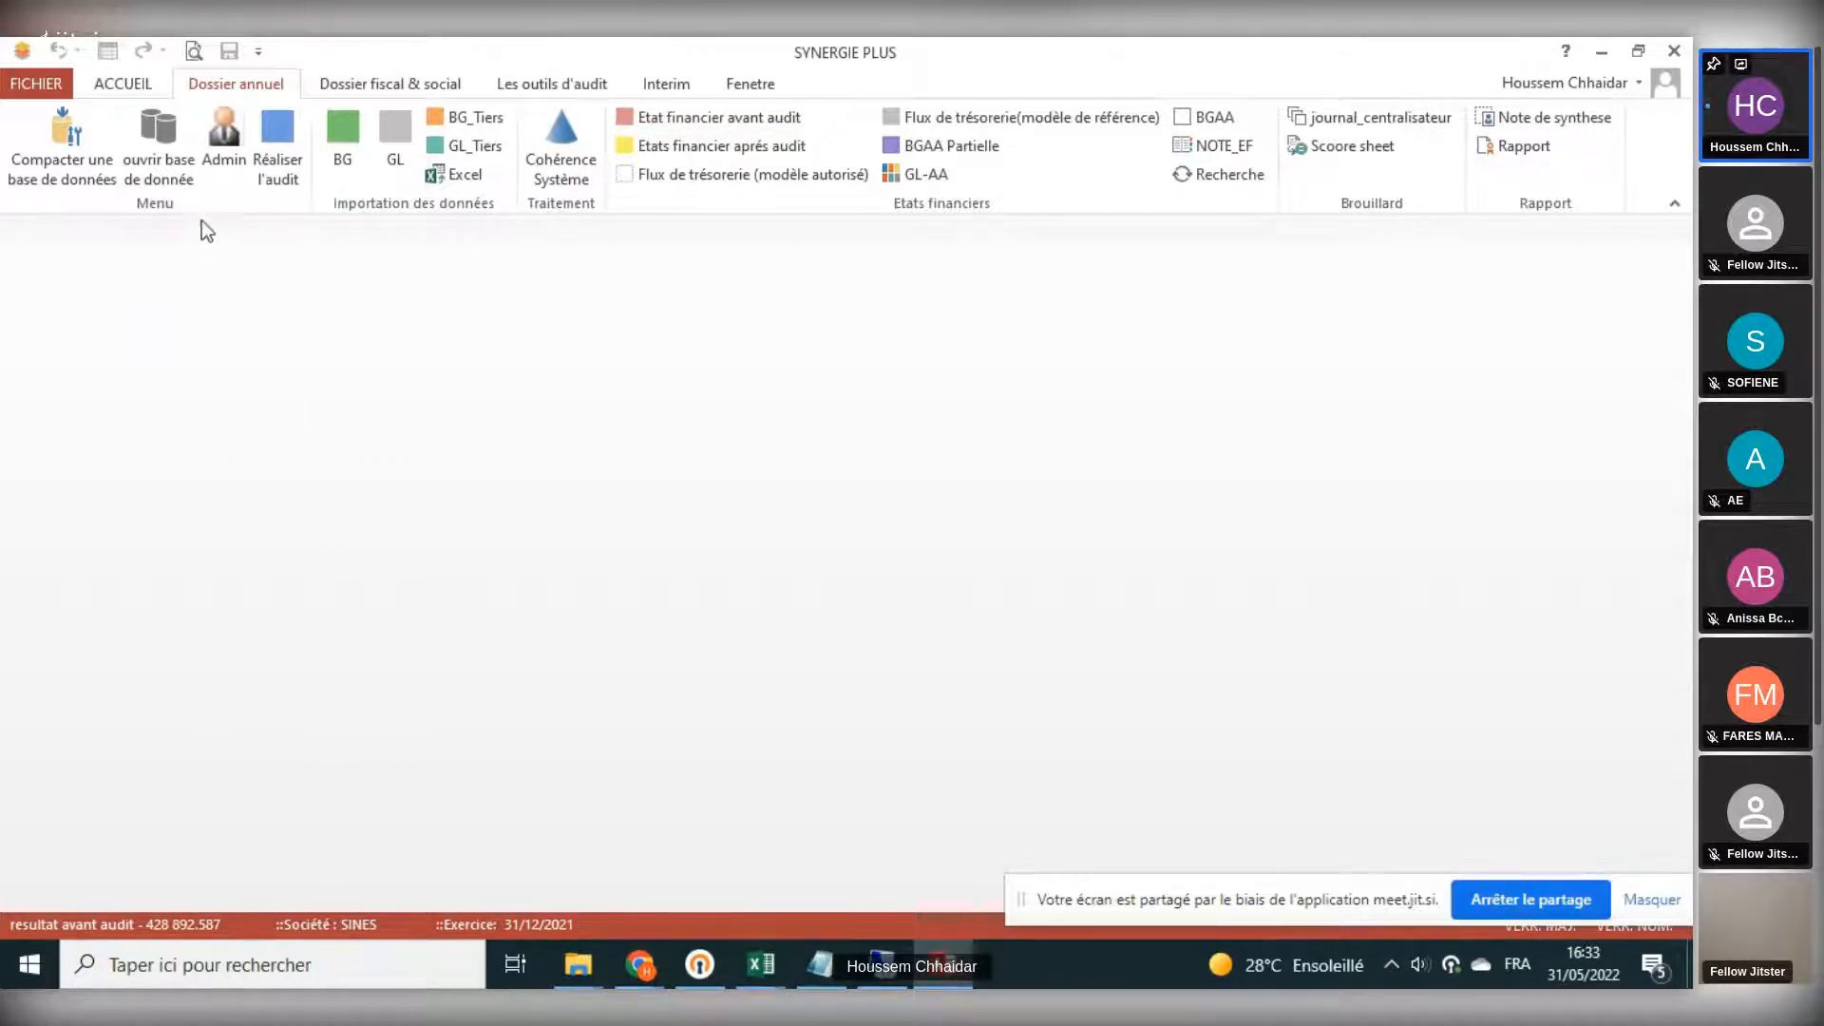
- Open the Admin settings and launch BG Affectée from the Affectation BG section
click(233, 161)
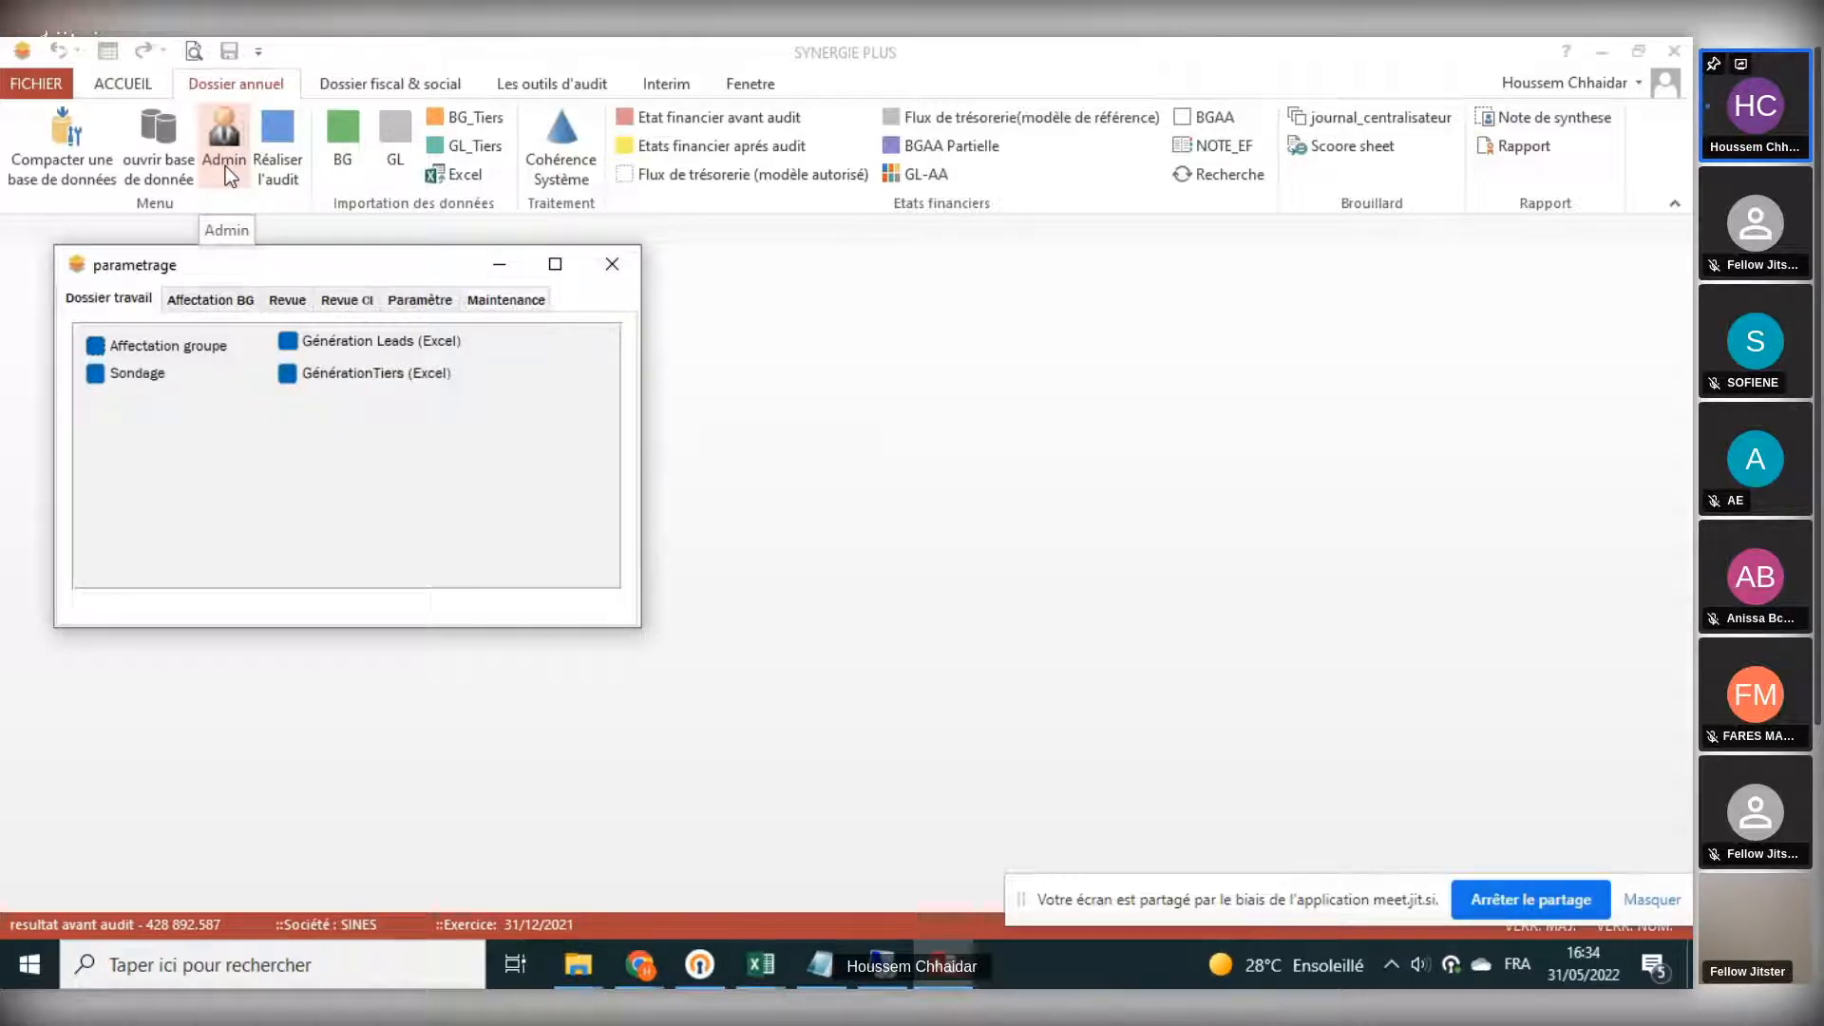
click(212, 300)
drag(243, 275, 464, 266)
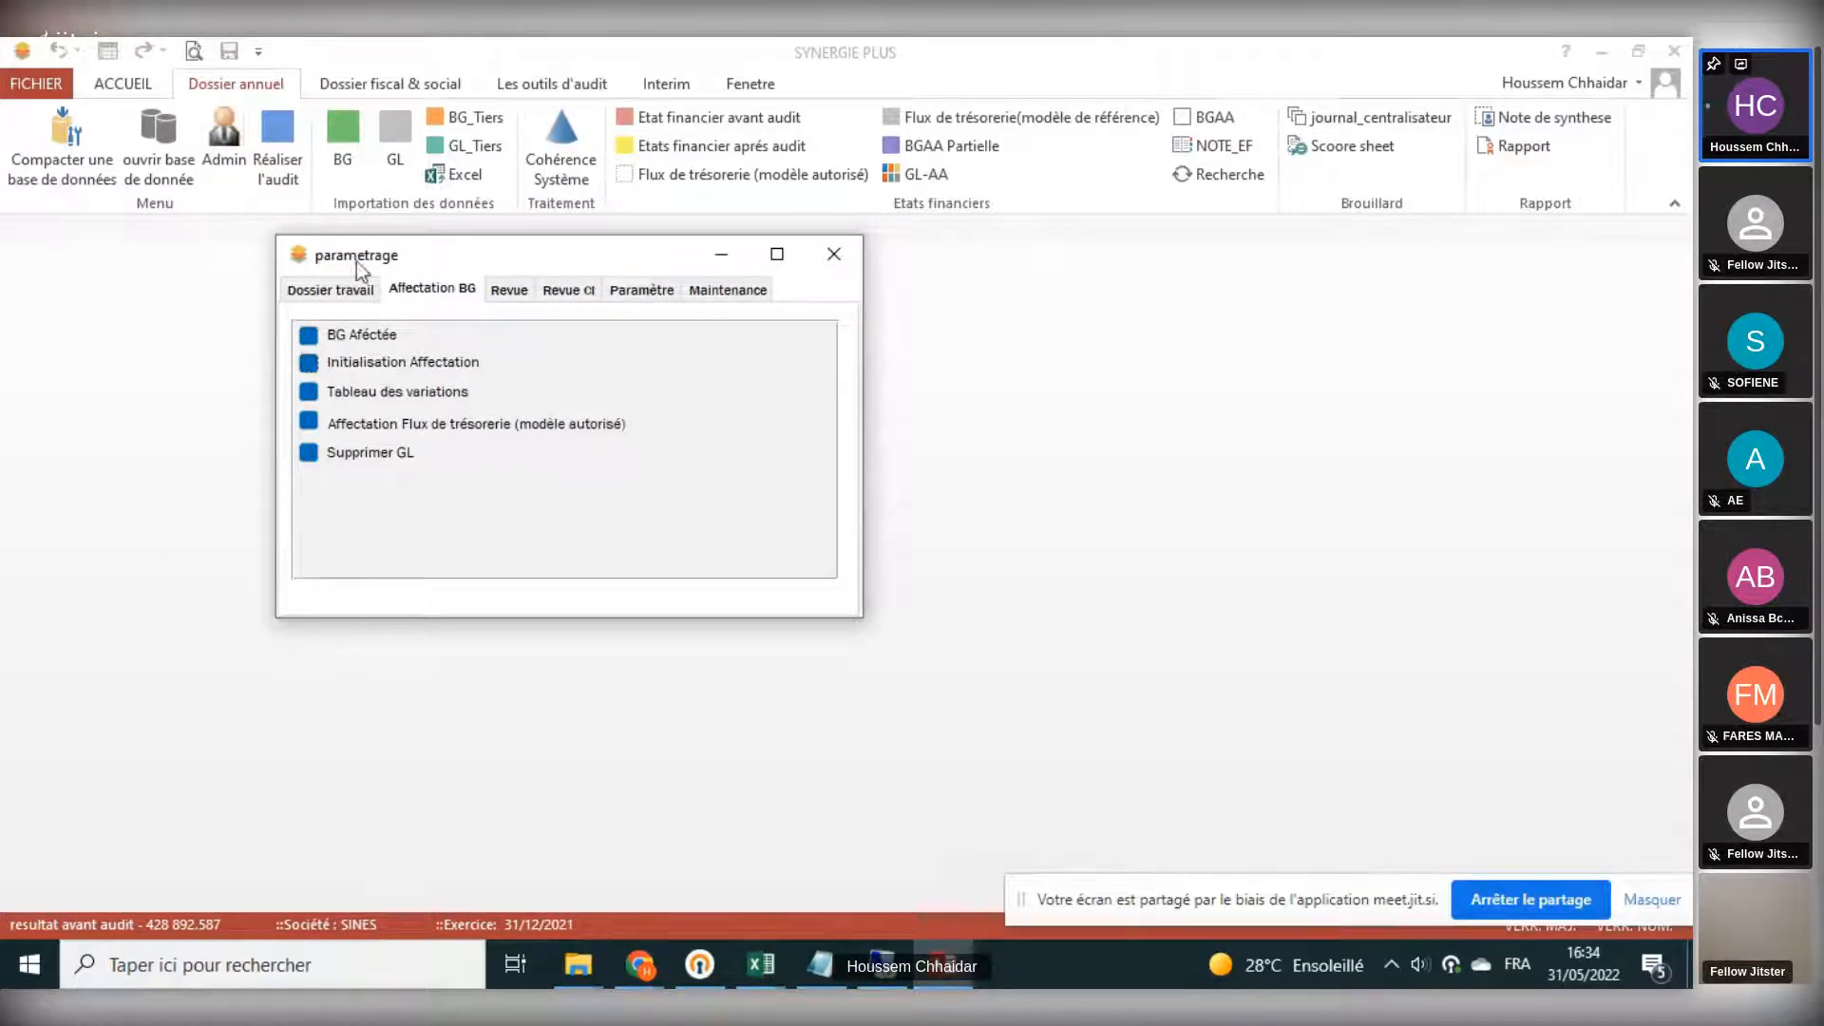
click(309, 364)
click(308, 338)
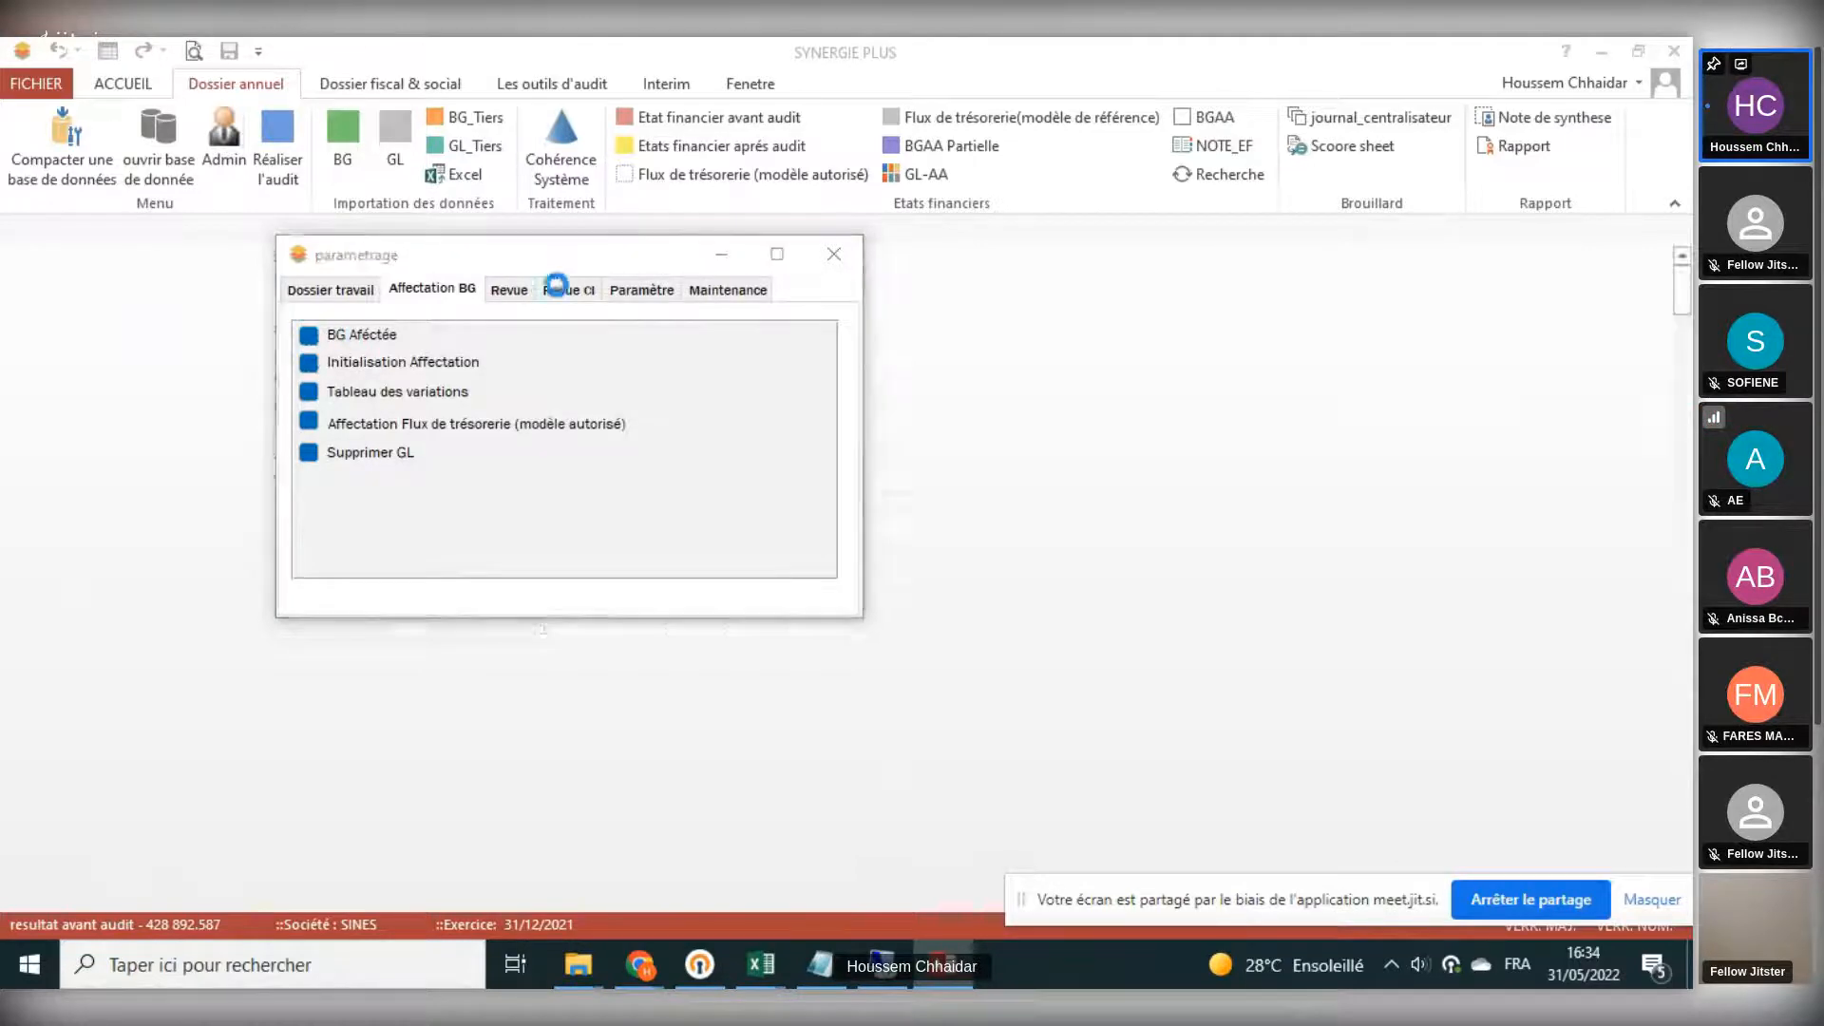
- Scroll through the chart of accounts and select its RUBRIQUE column
scroll(865, 439, down, 18)
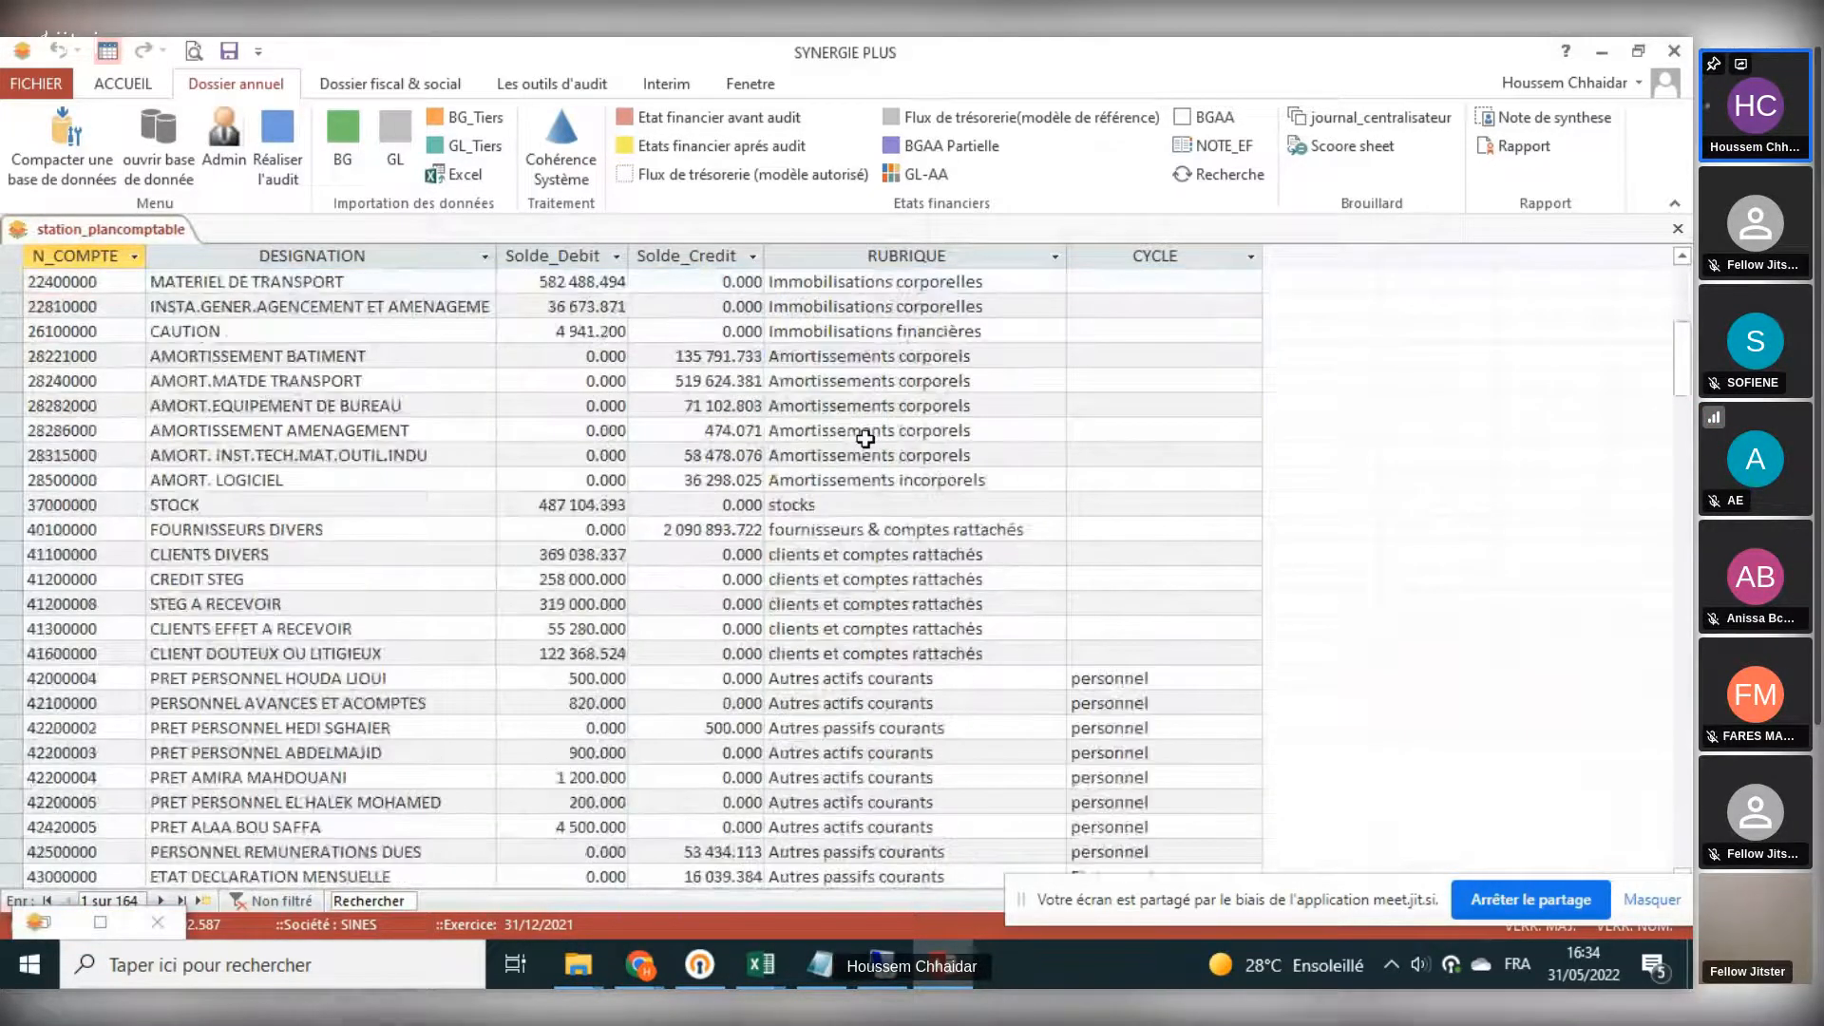
scroll(907, 247, up, 4)
click(920, 262)
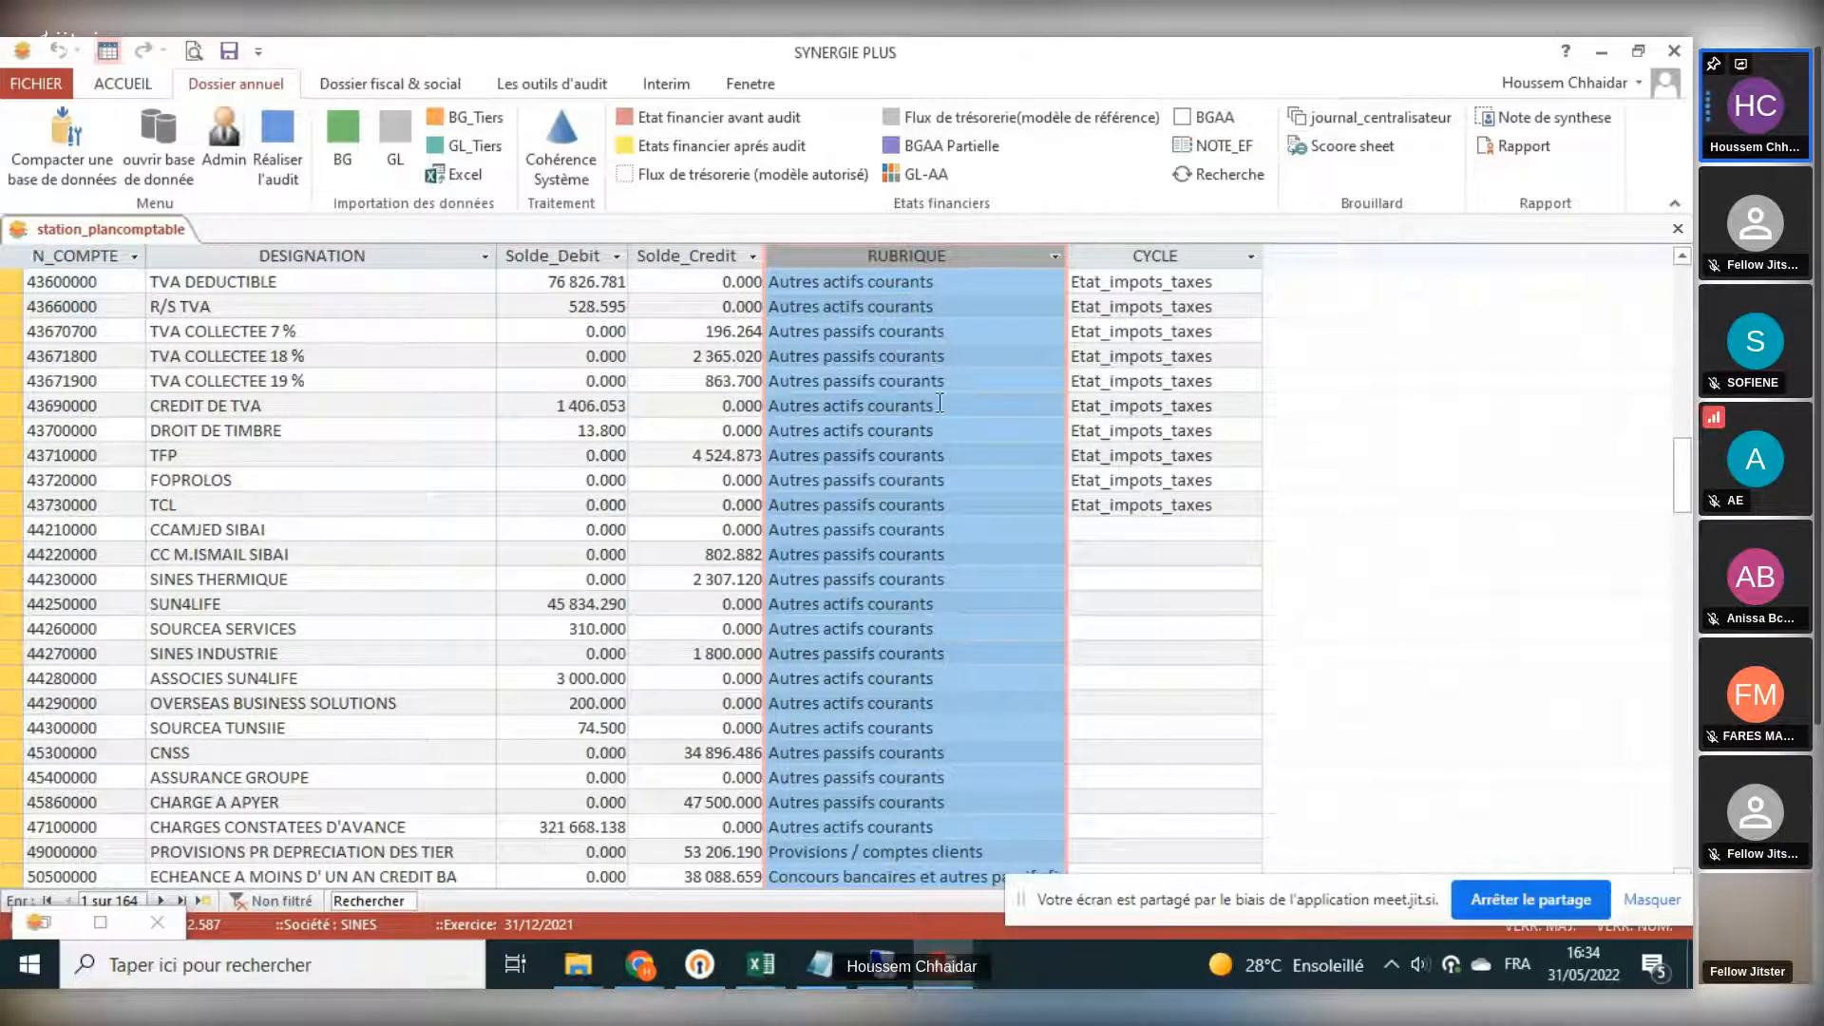
- Decline updating the financial statements, then open and close the post-audit balance sheet
click(737, 116)
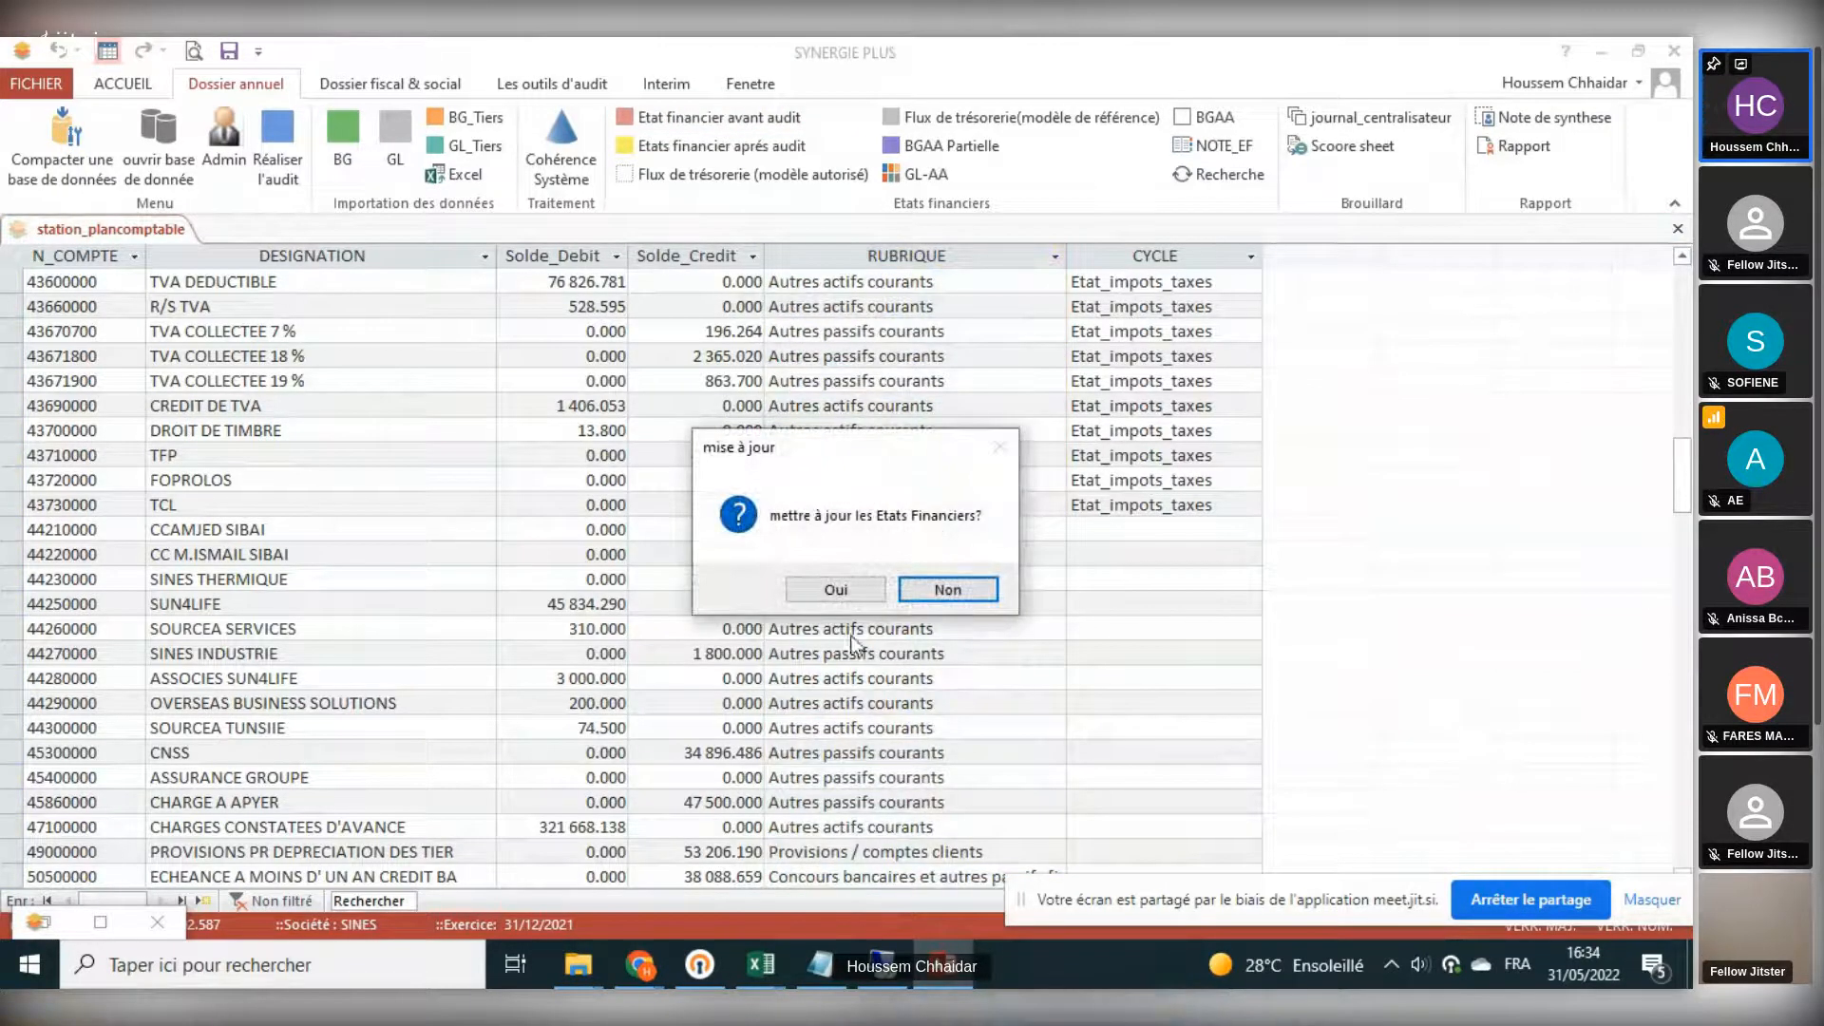
click(956, 592)
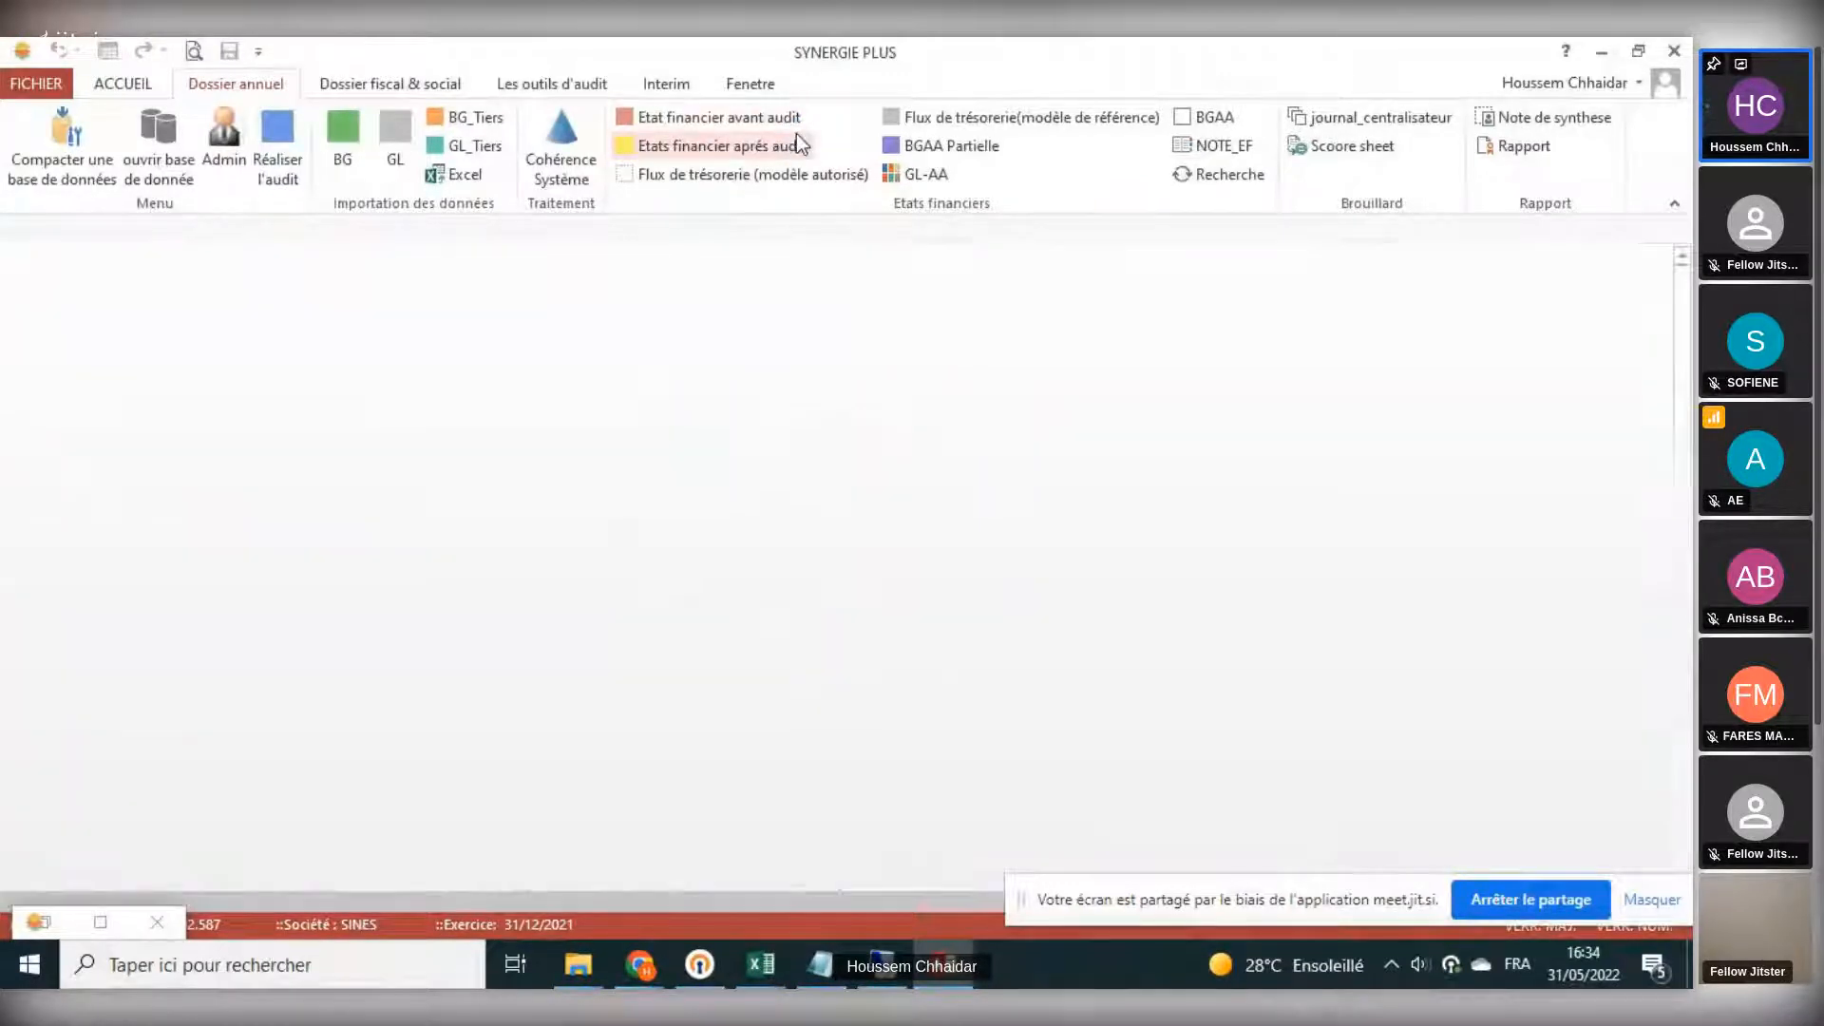
click(796, 135)
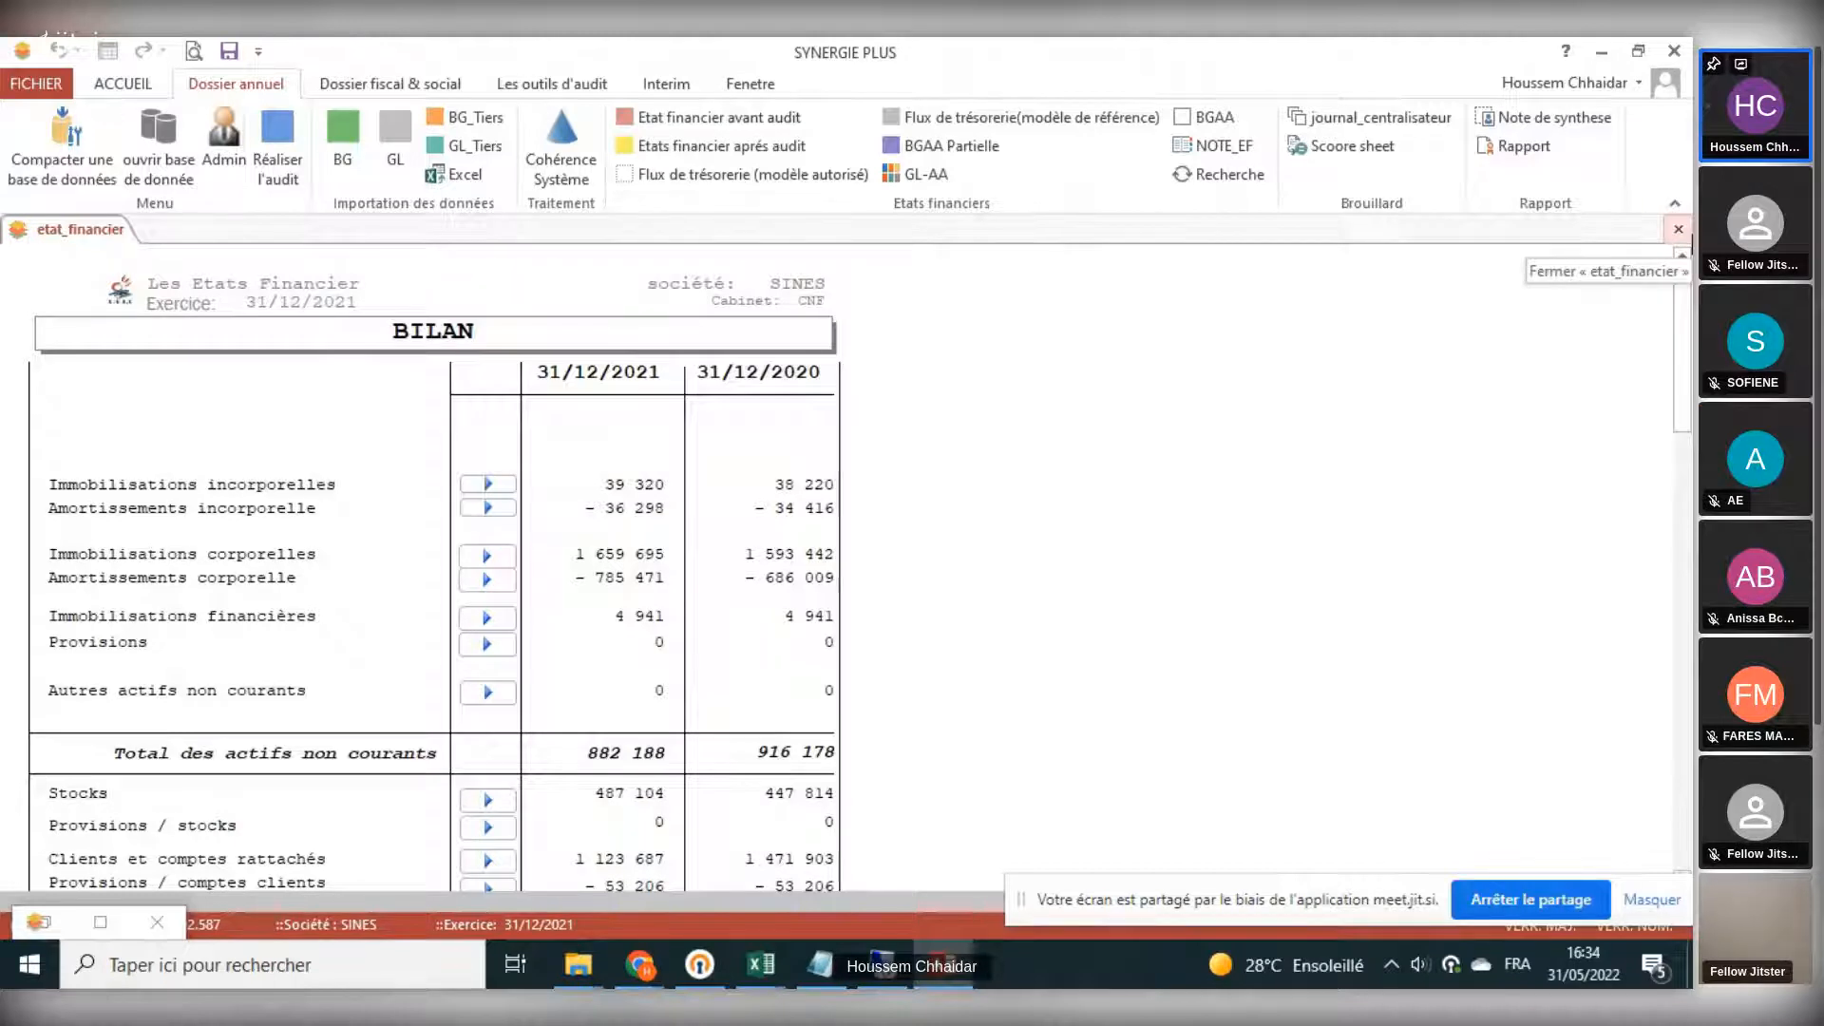
click(1678, 229)
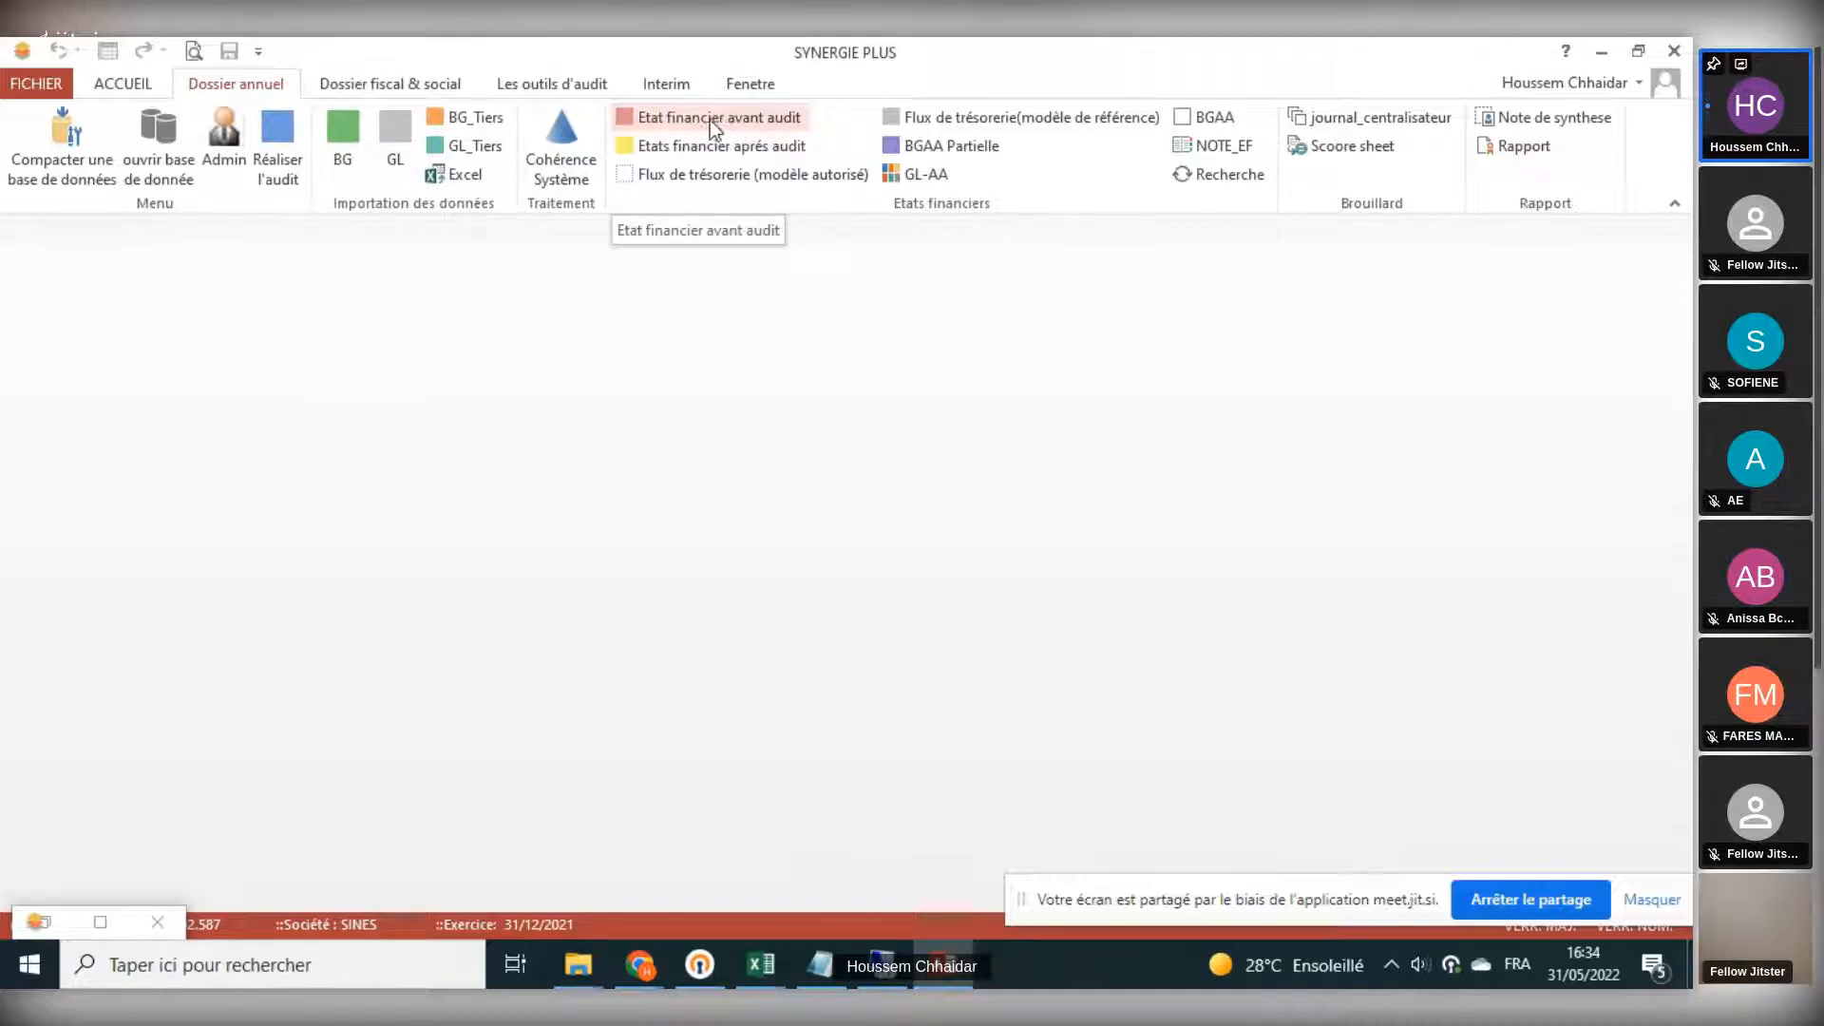
- Reopen the BG Affectée chart of accounts from the Admin settings and minimize the settings dialog
click(225, 133)
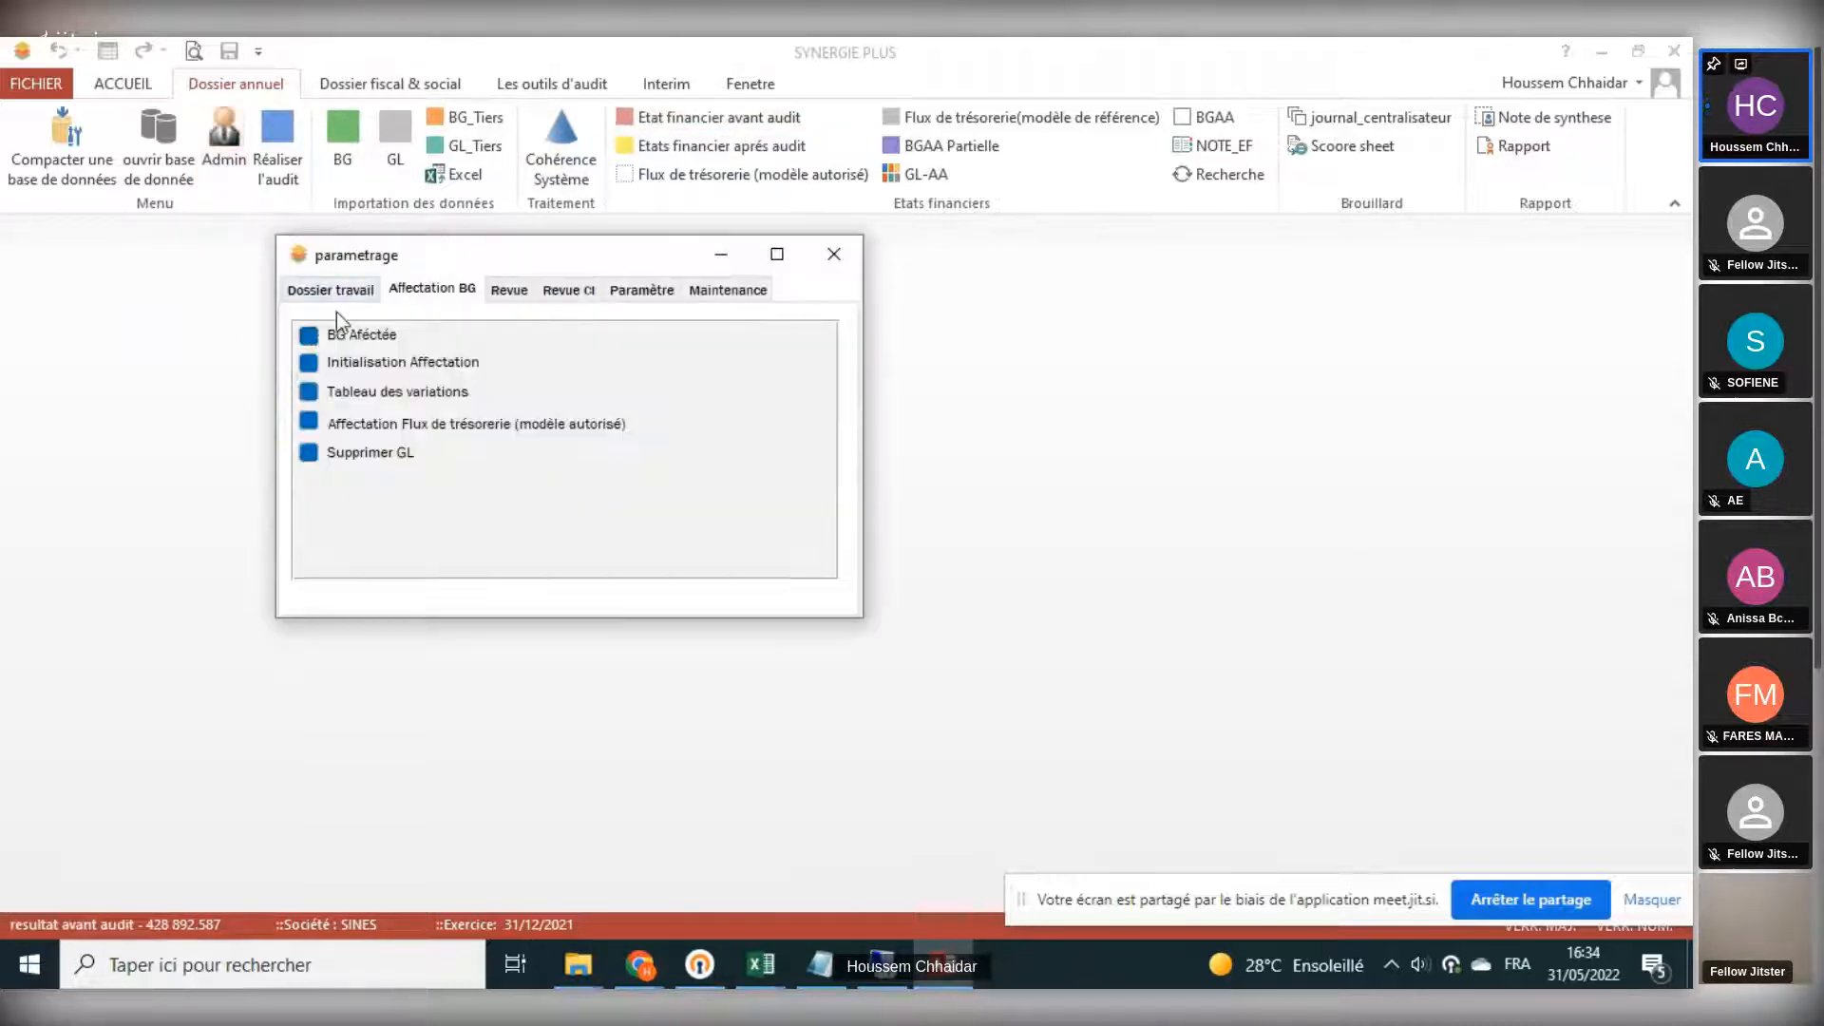
click(311, 334)
click(721, 256)
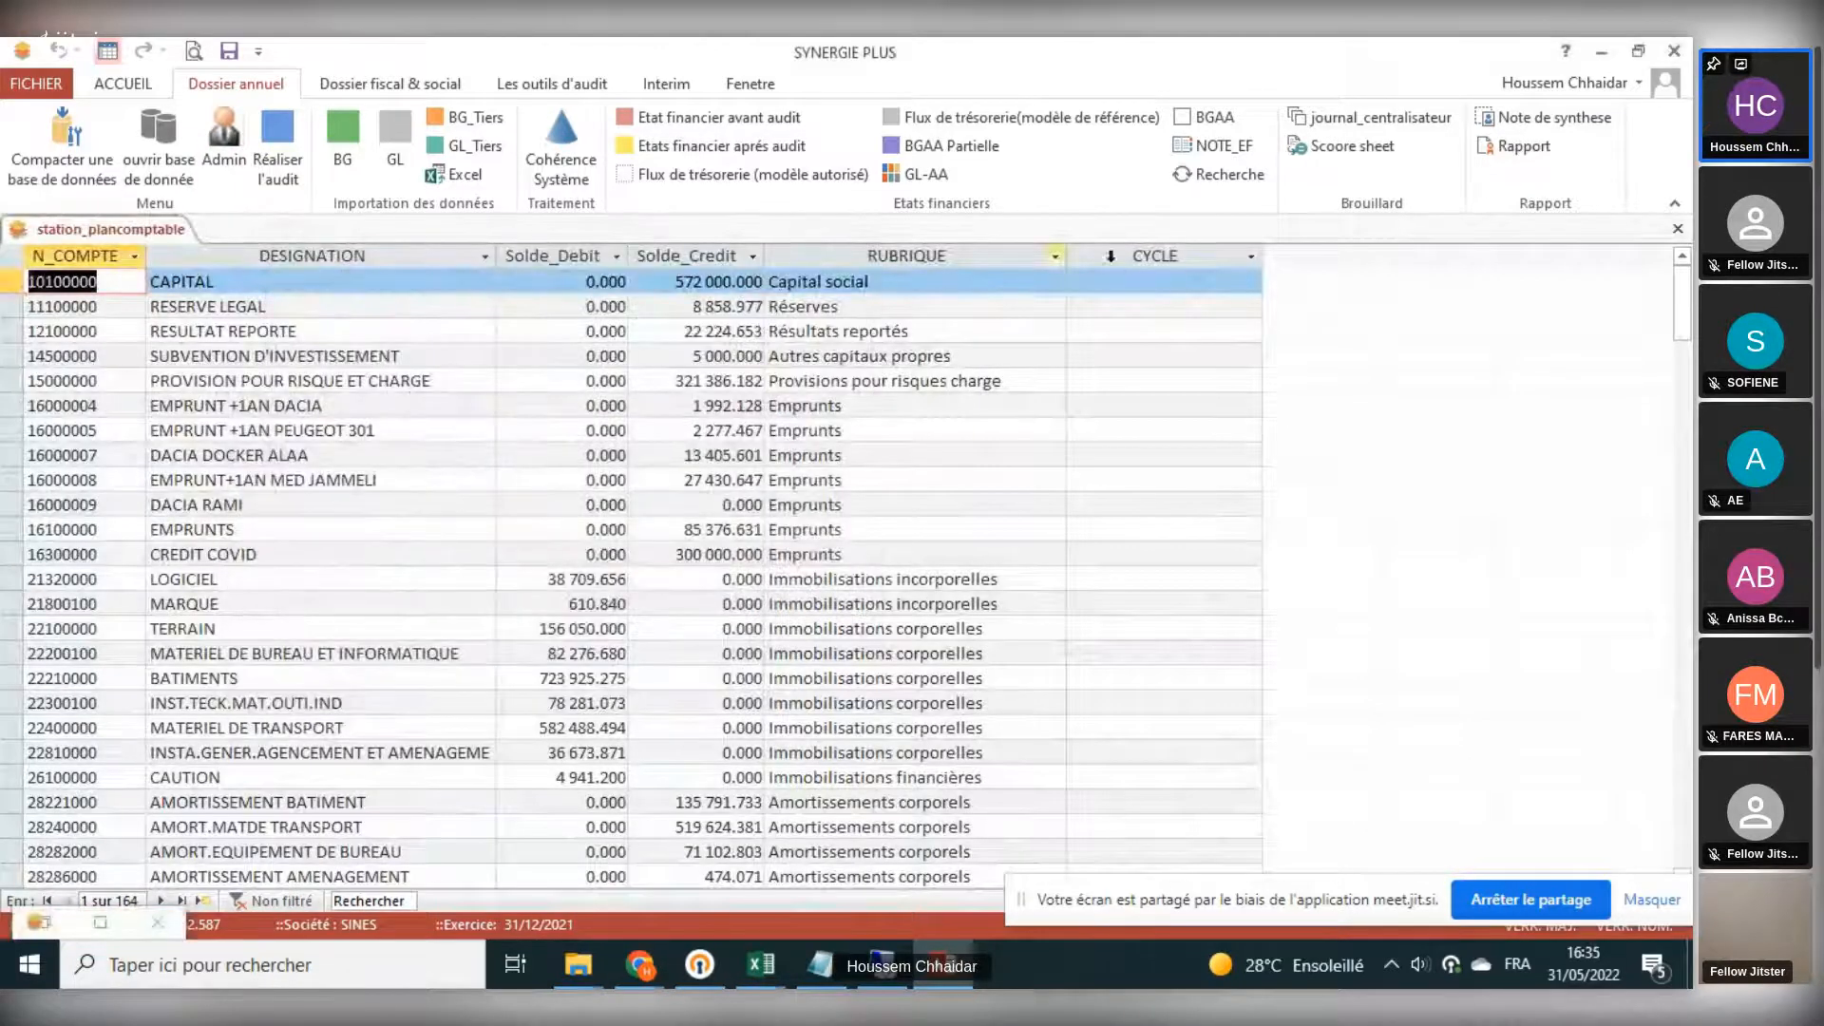
- Browse the rubric options for the DACIA RAMI account, then close the chart of accounts without updating the statements
click(1055, 256)
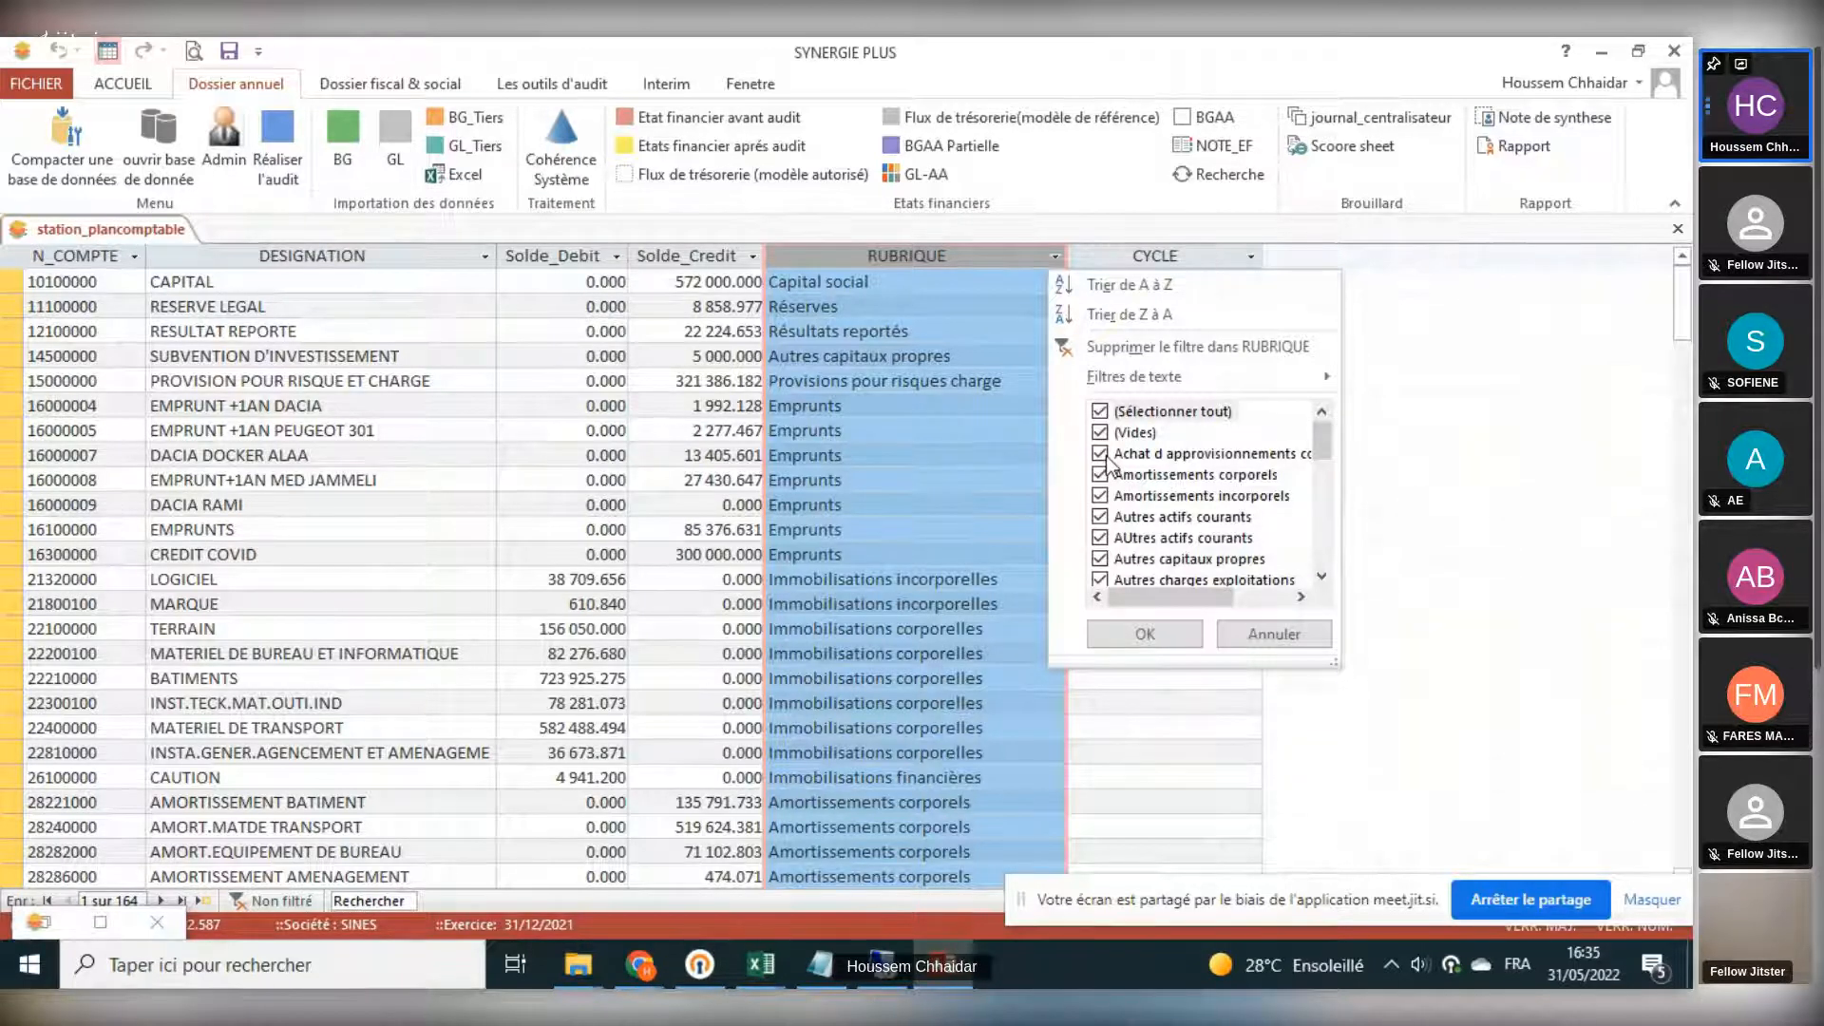
click(882, 503)
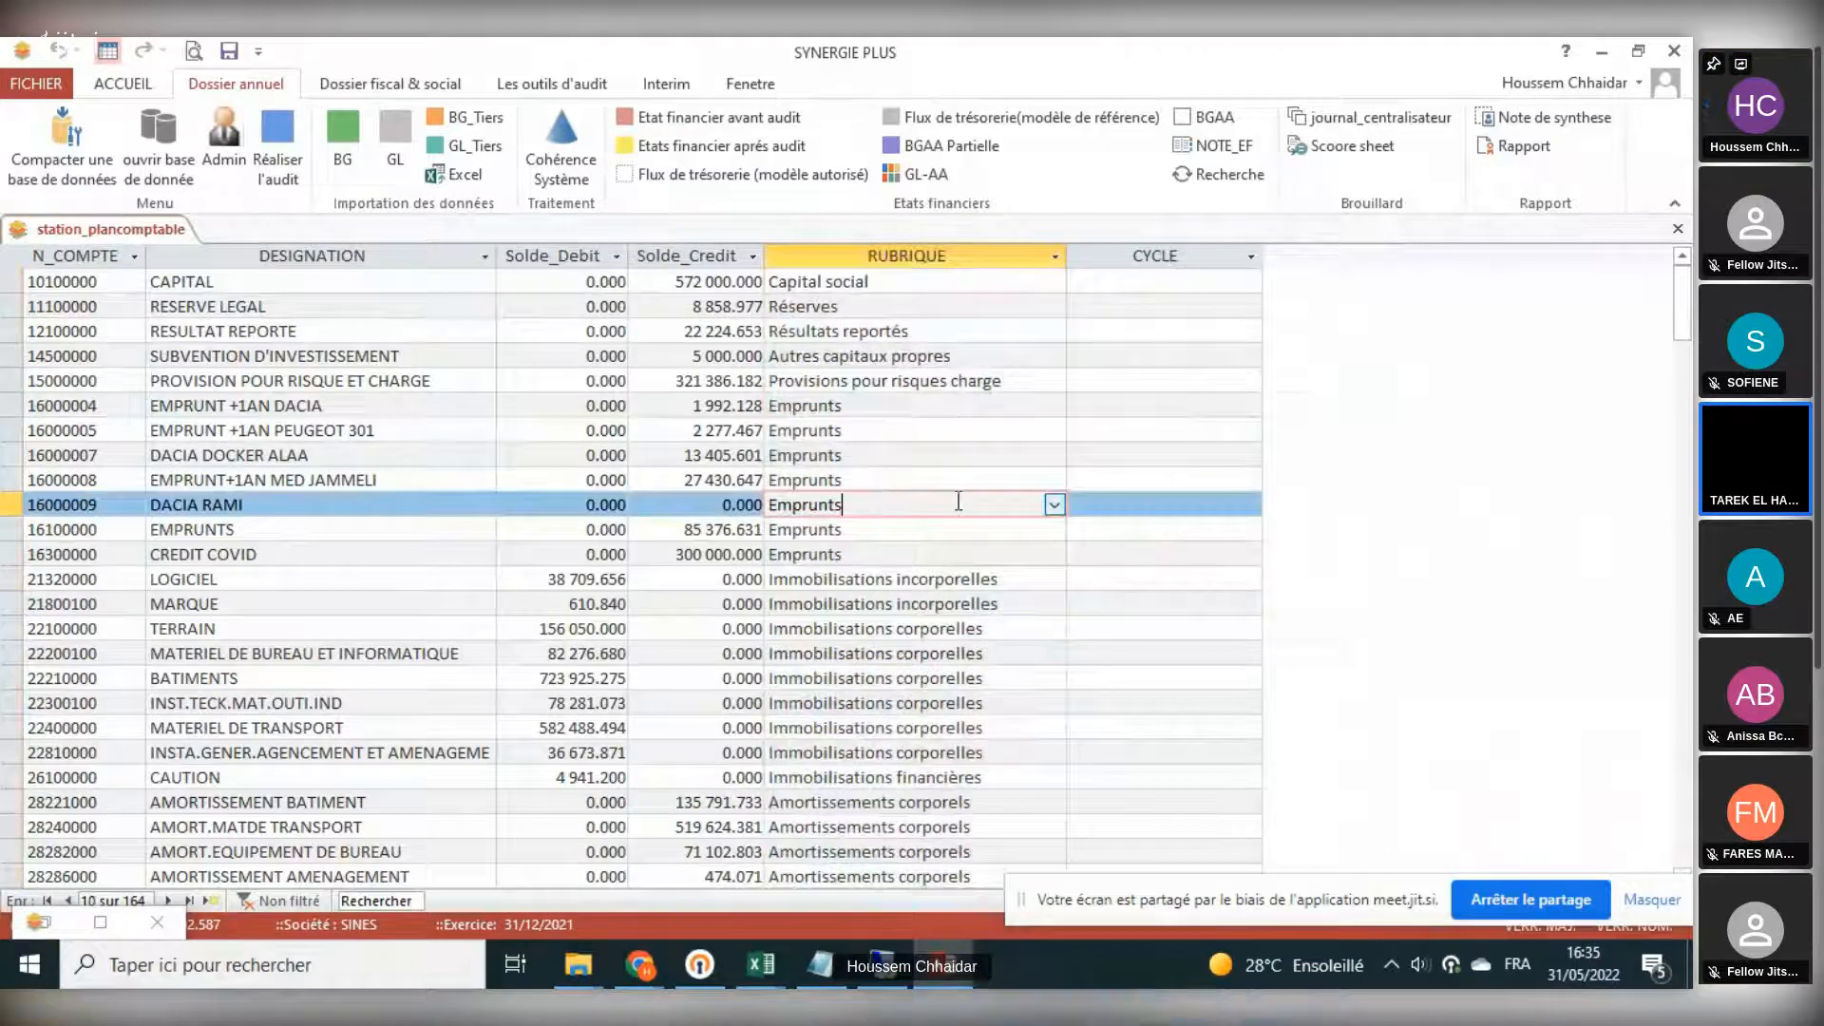
click(1055, 505)
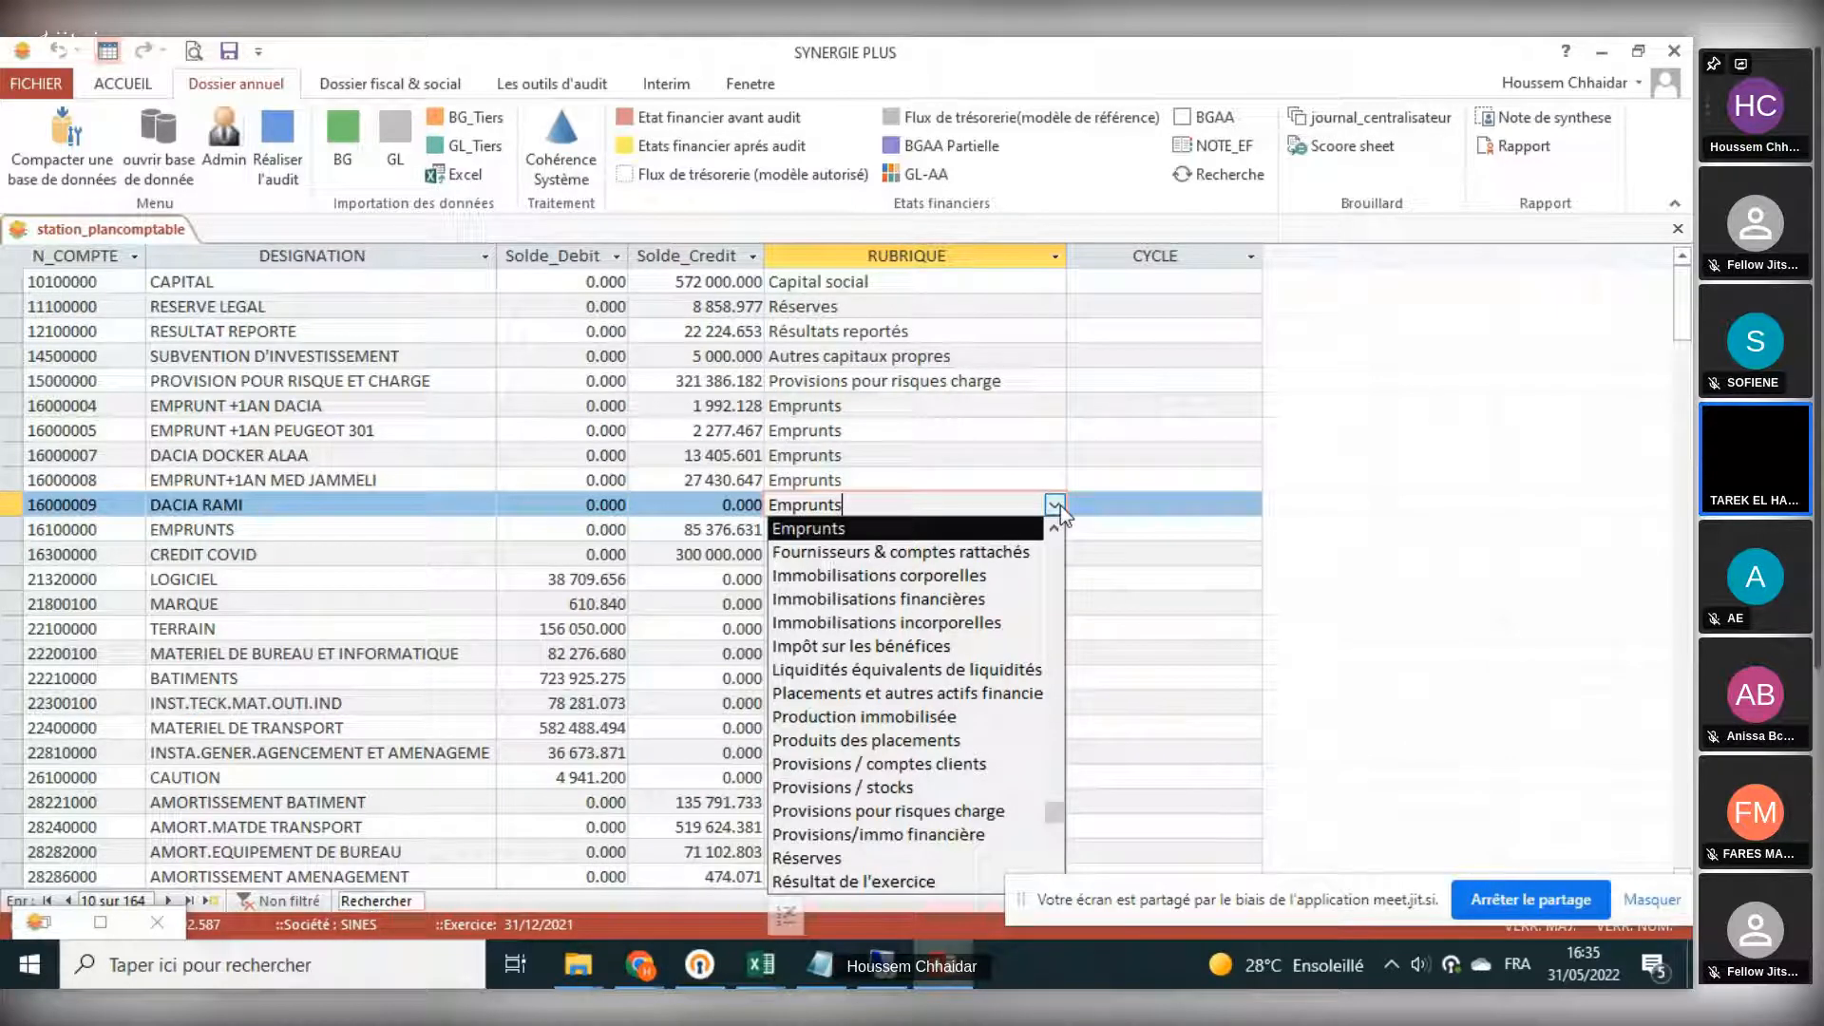
click(961, 428)
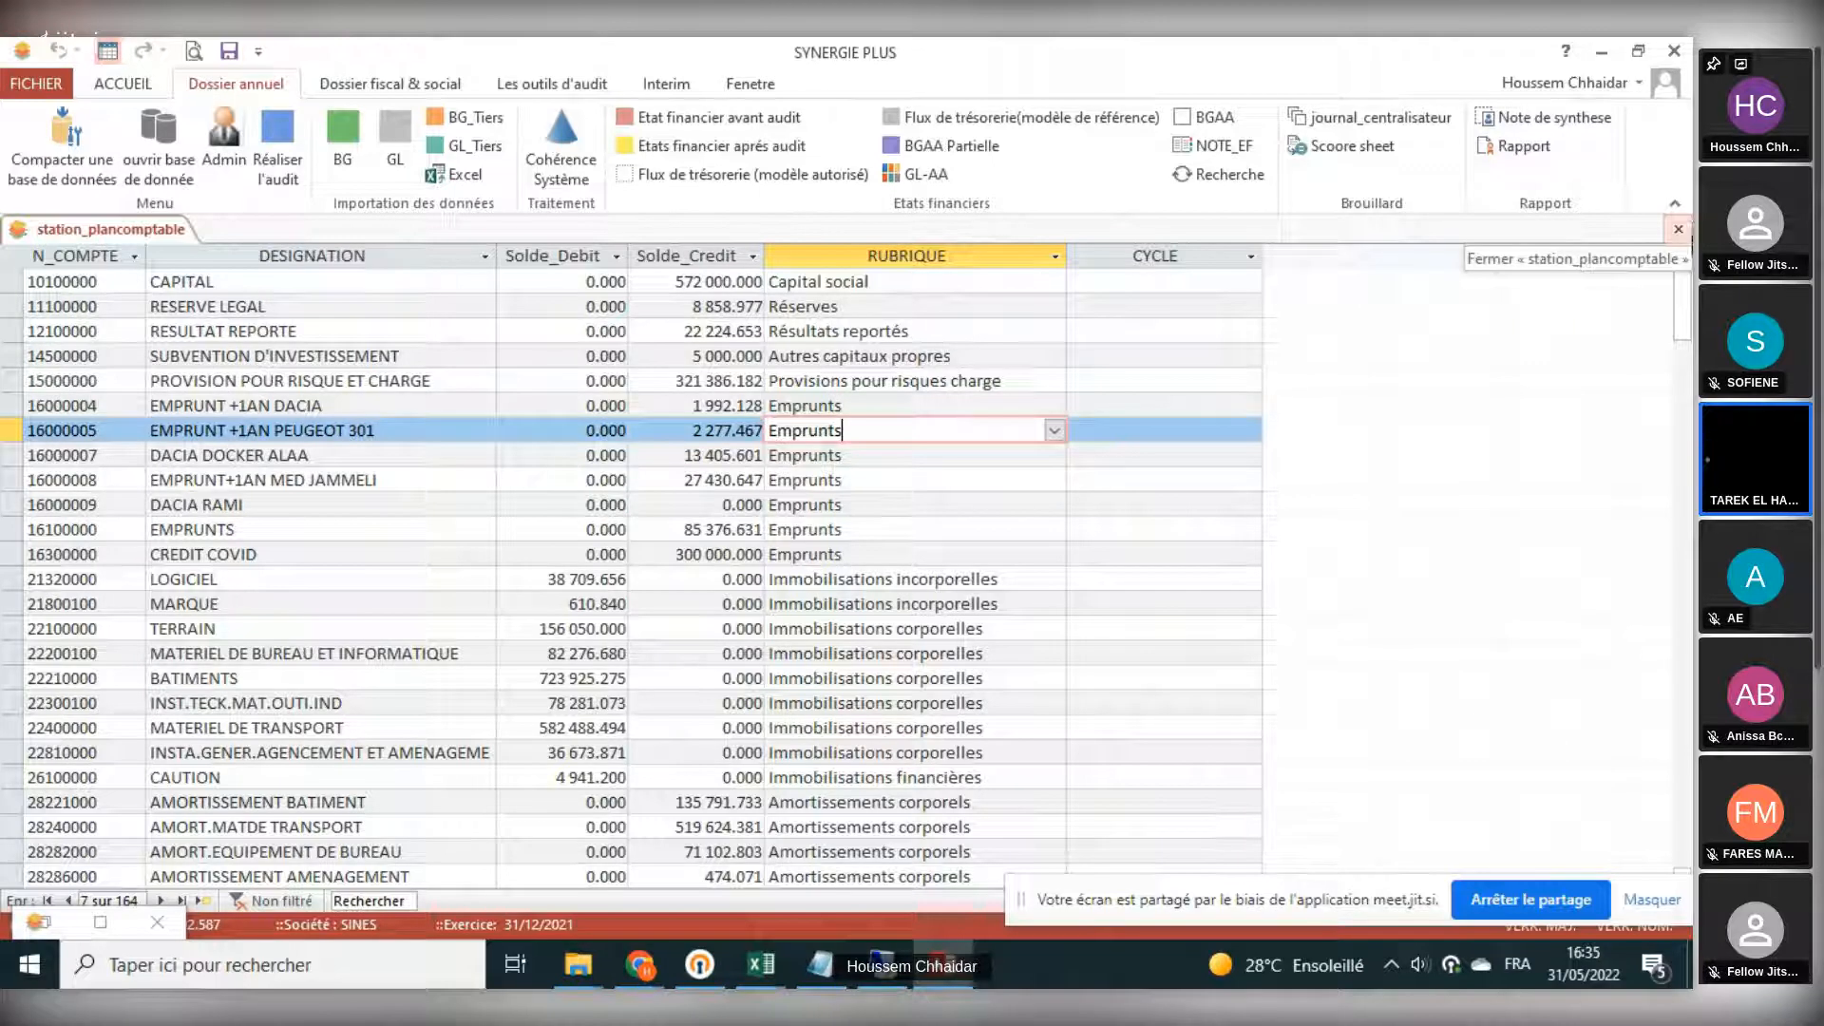
click(1678, 231)
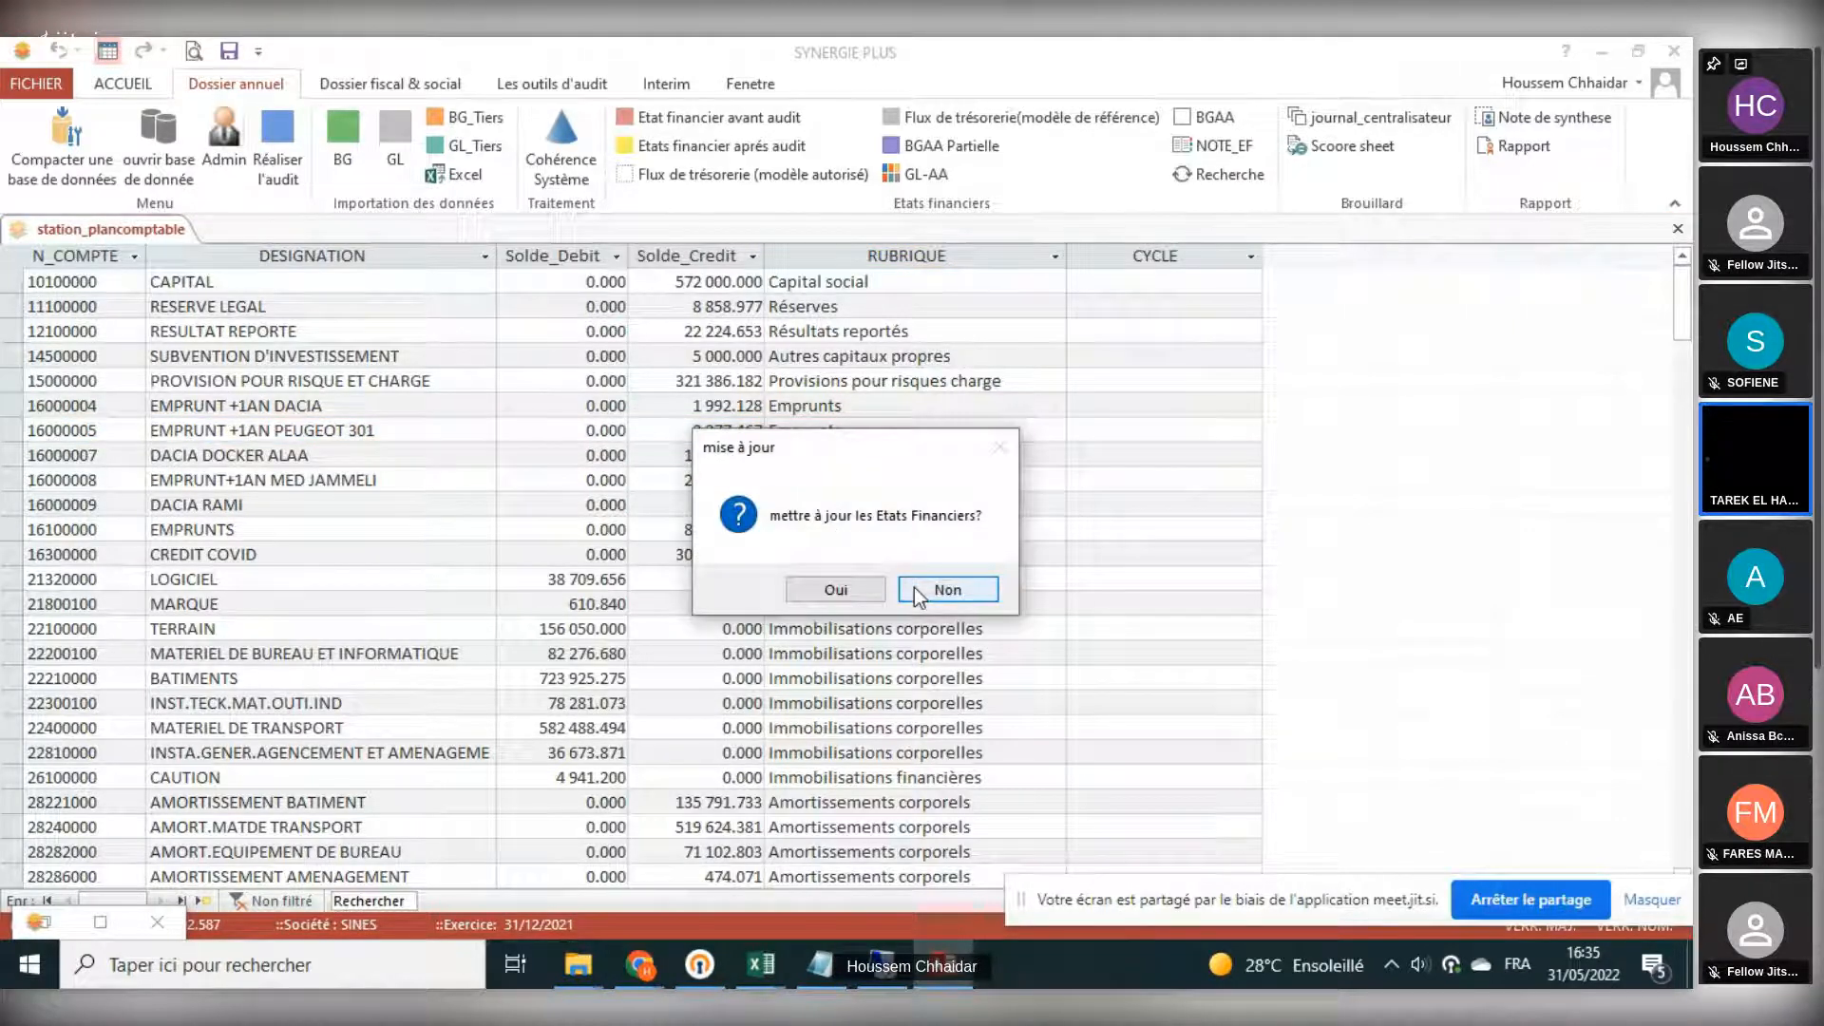
click(917, 594)
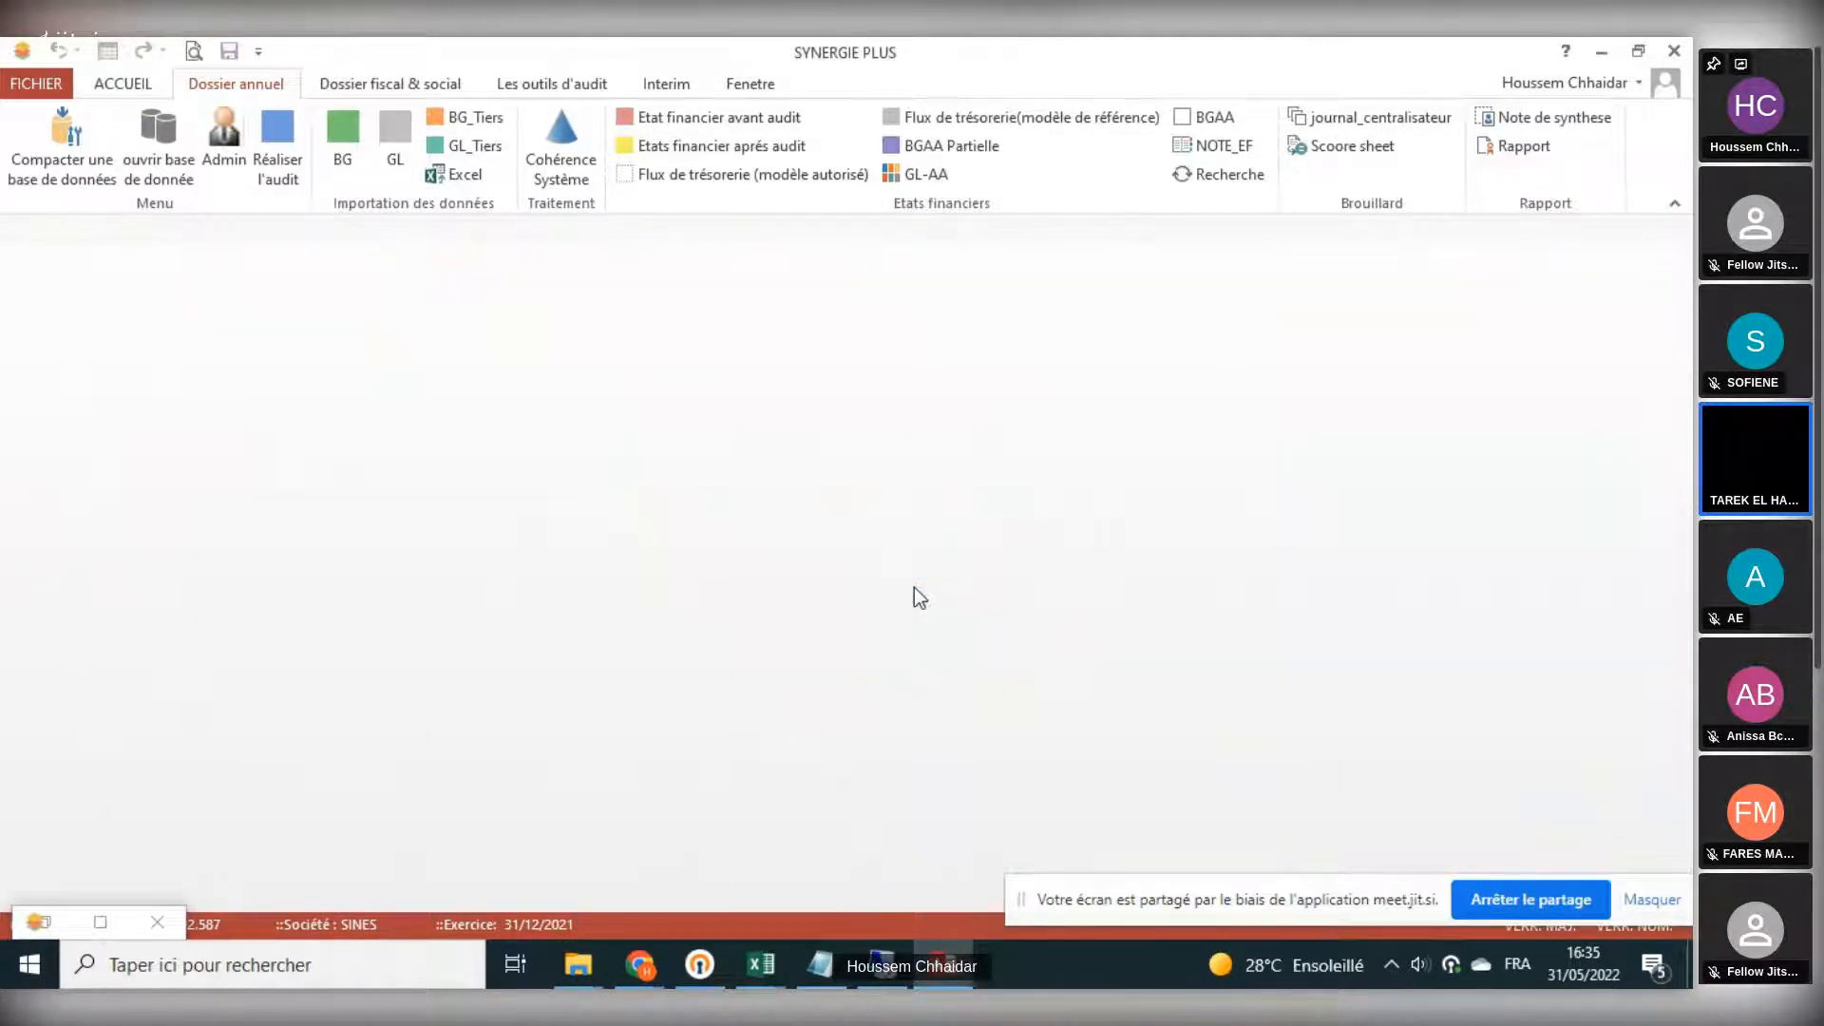
- Review and close the pre-audit financial statements, then open the Réaliser l'audit workspace
click(781, 120)
scroll(737, 777, down, 5)
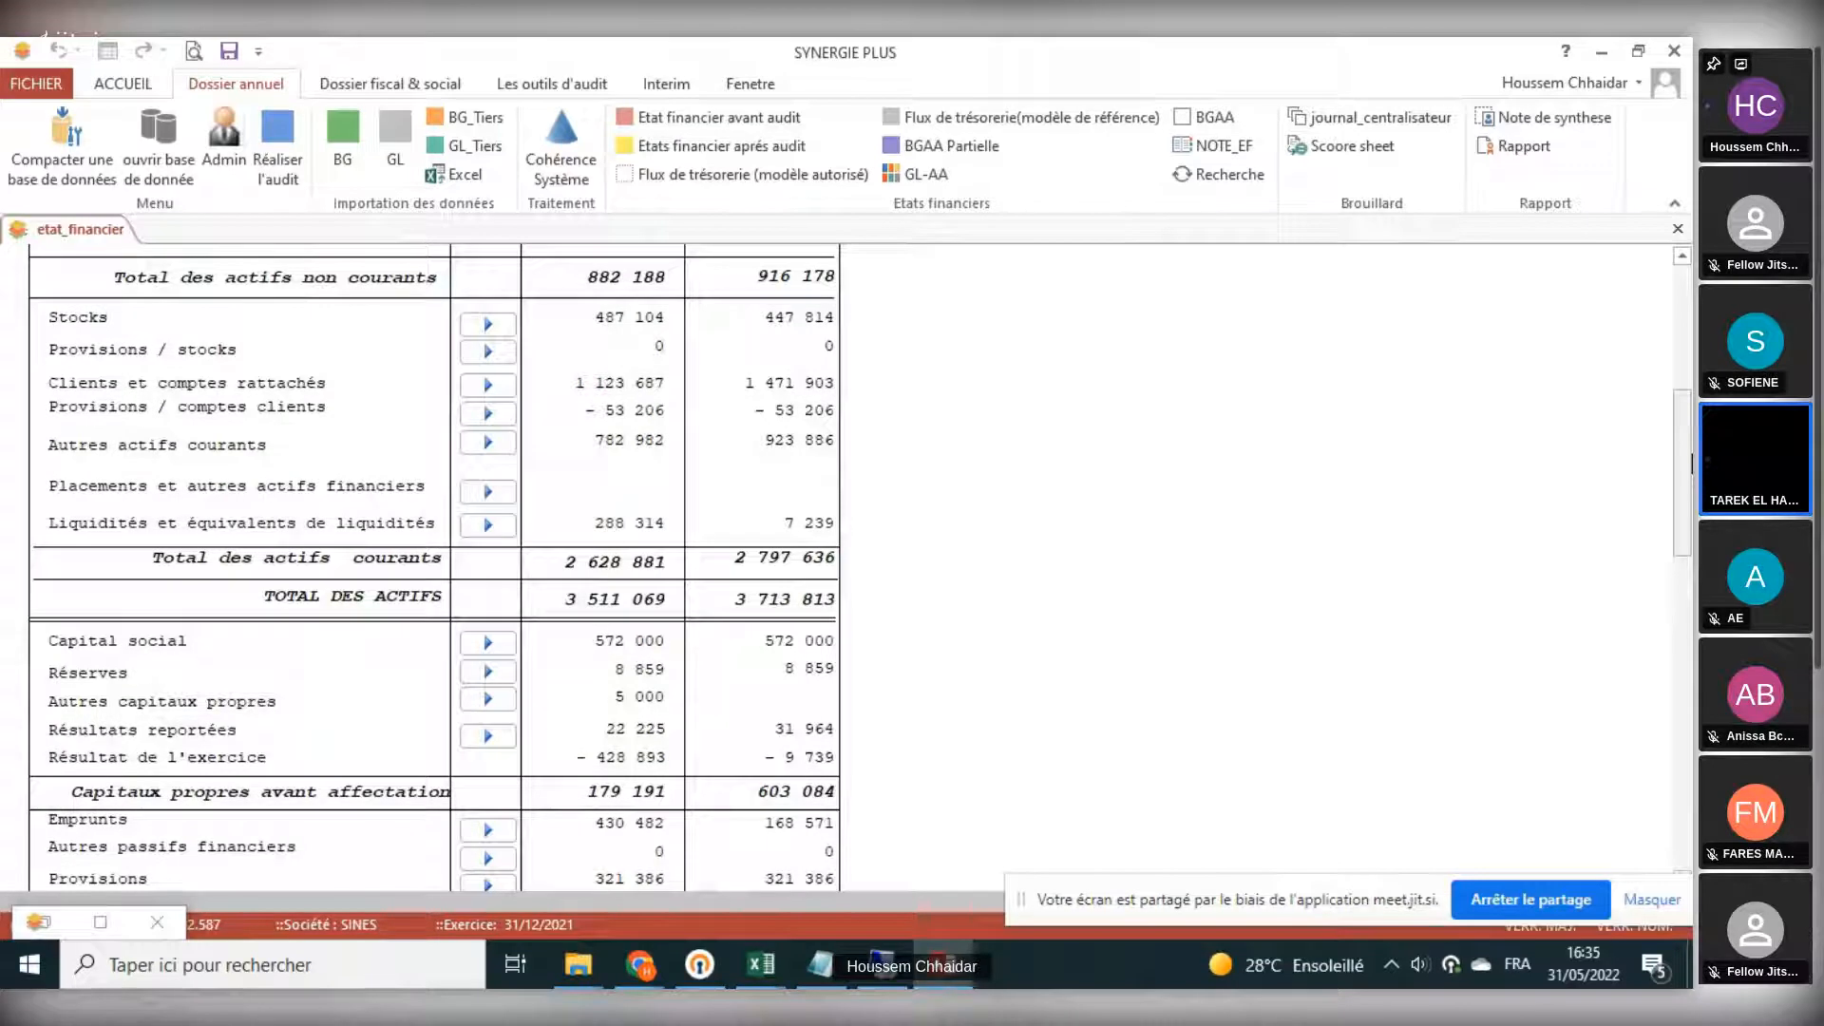
click(1678, 230)
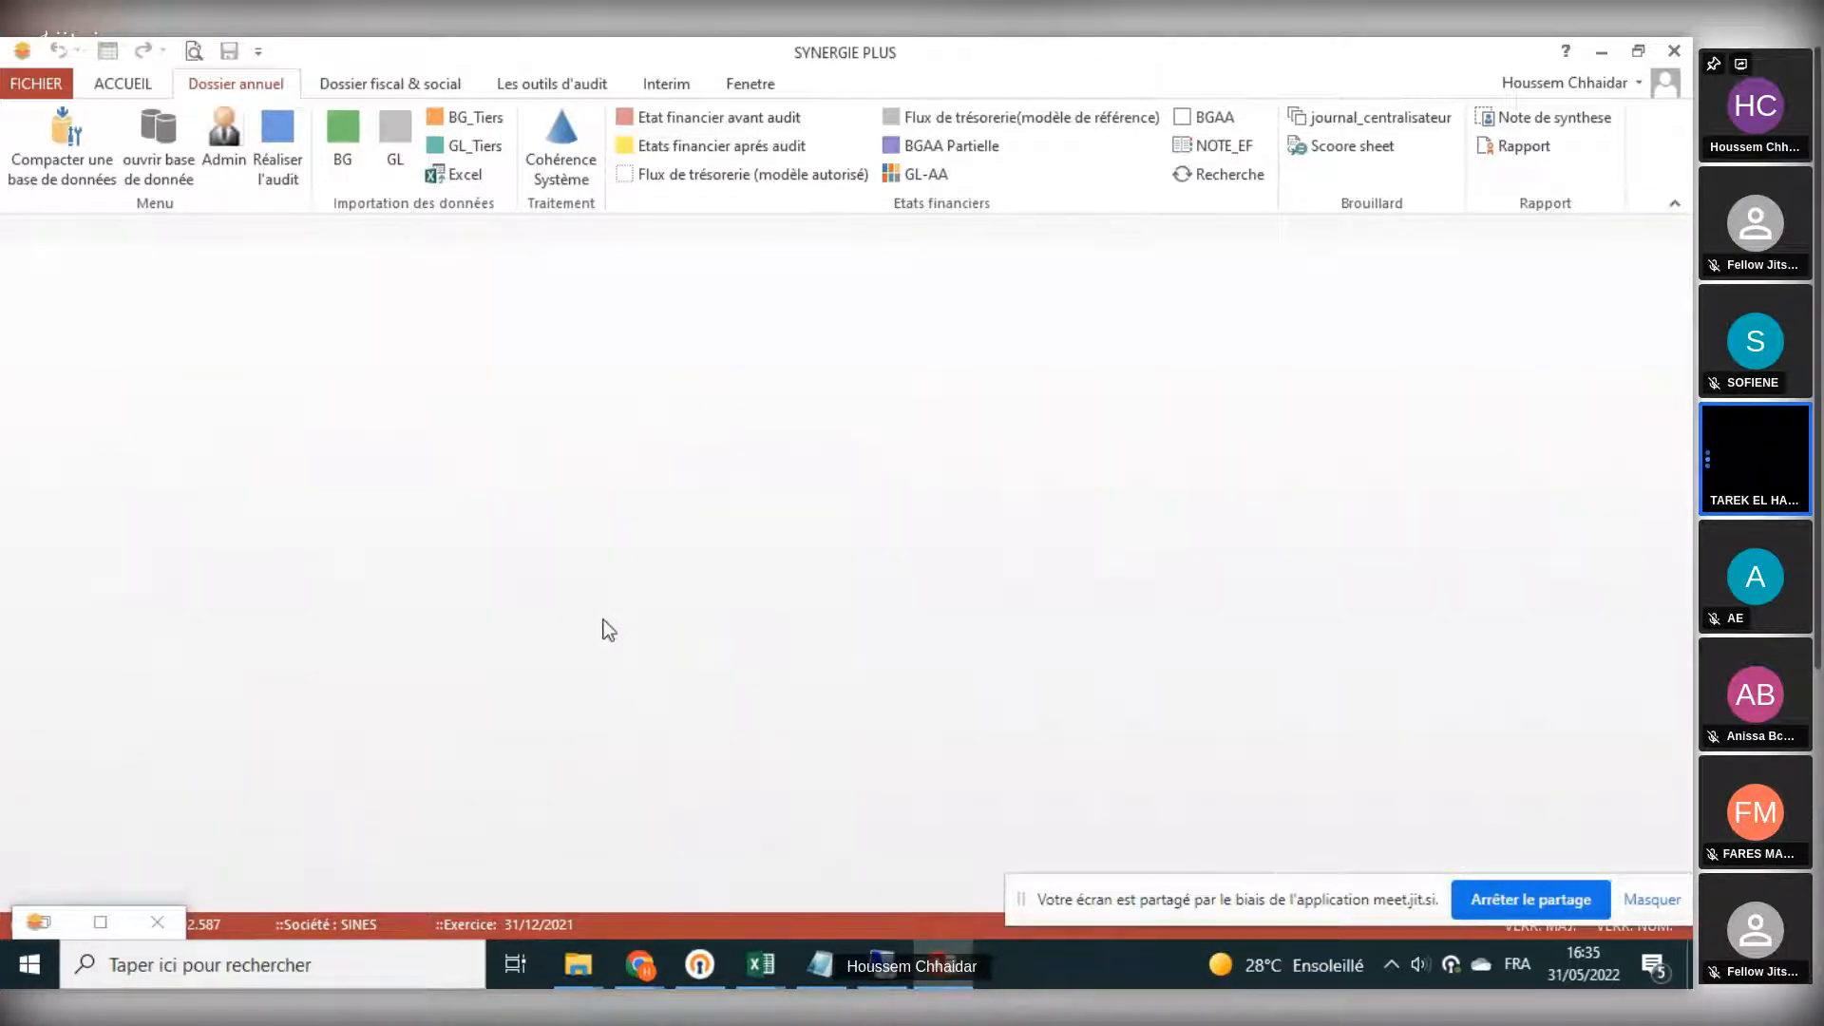
click(273, 164)
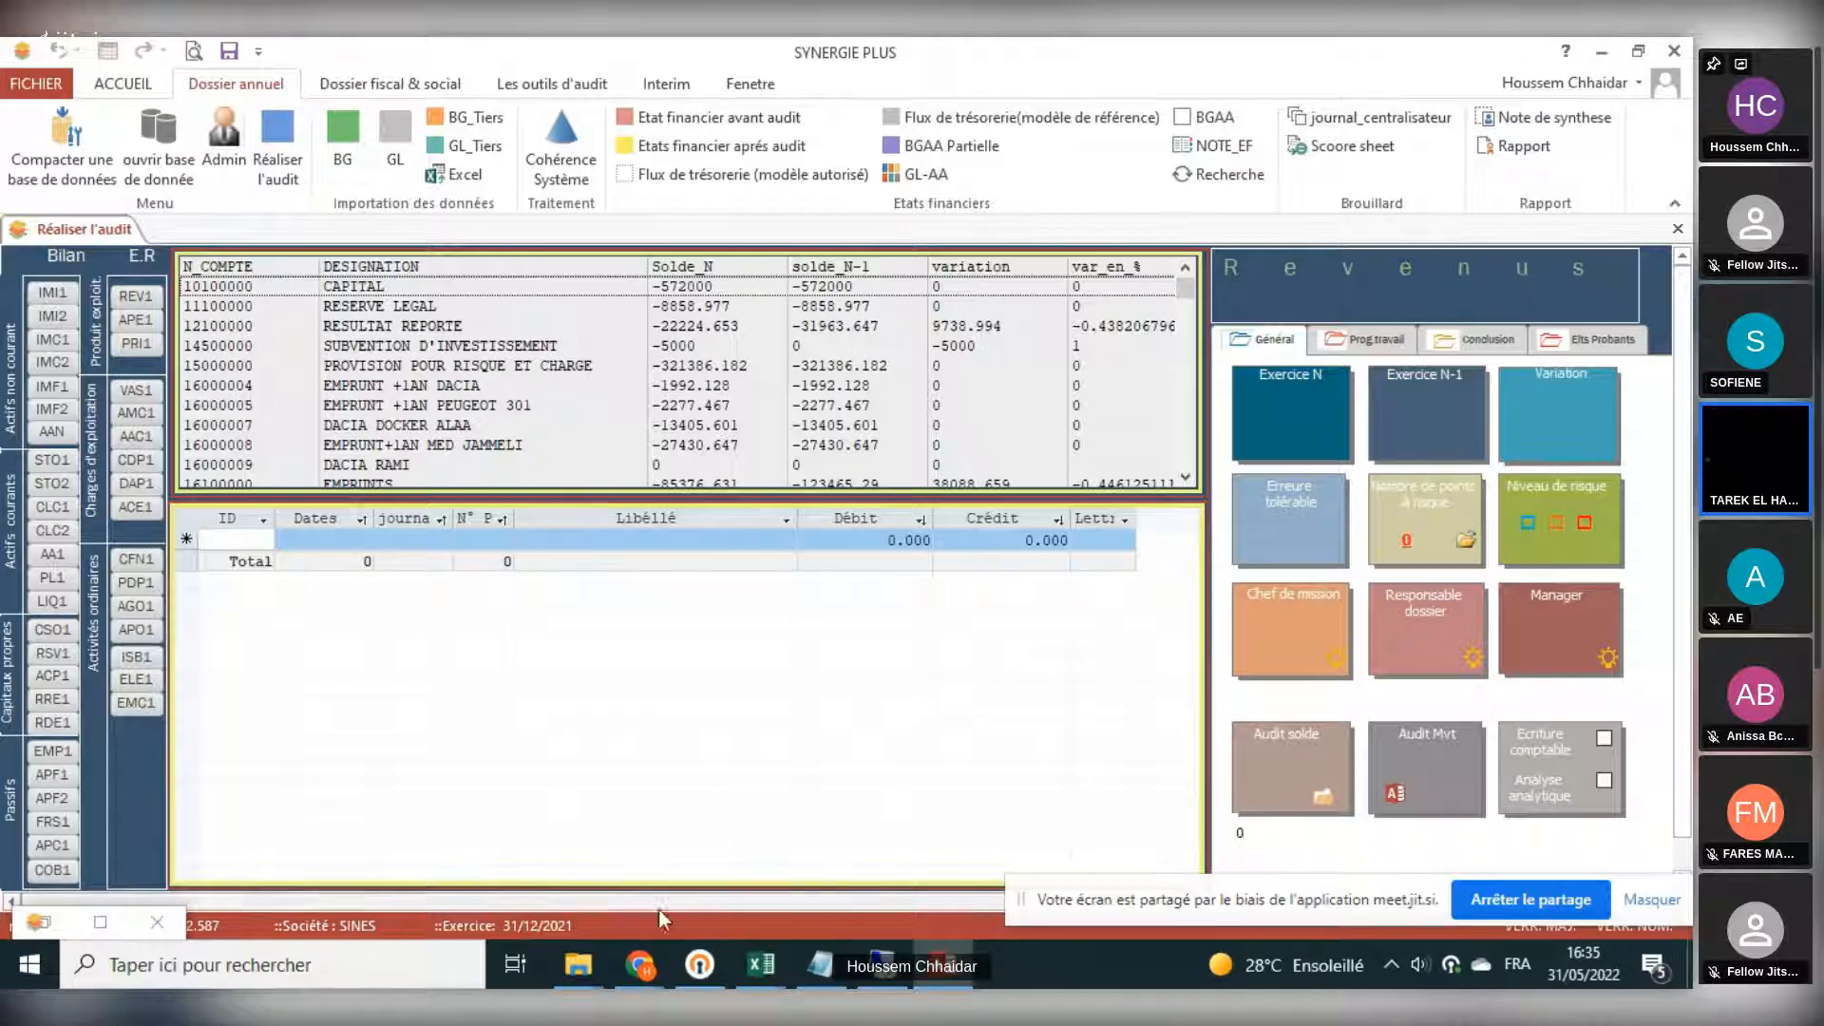
- Switch to the video meeting, mute the participant currently speaking, and return to the audit software
mouse_move(738, 973)
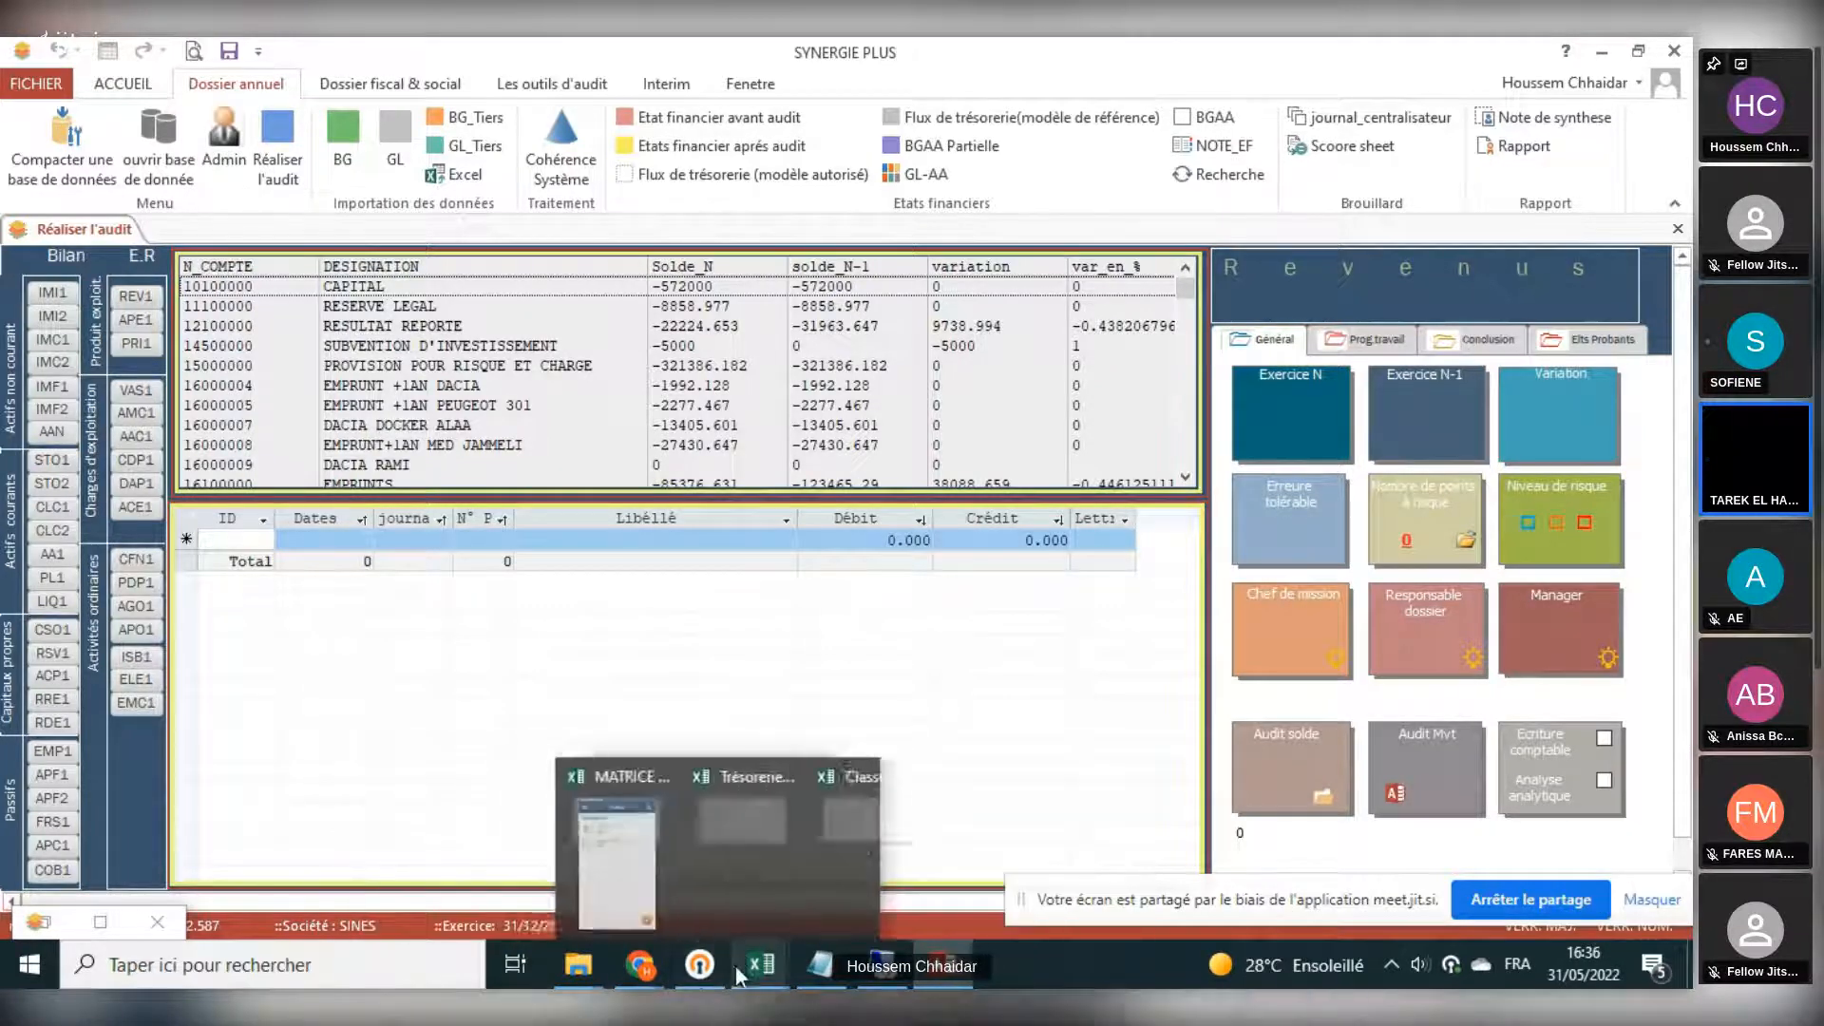
mouse_move(640, 964)
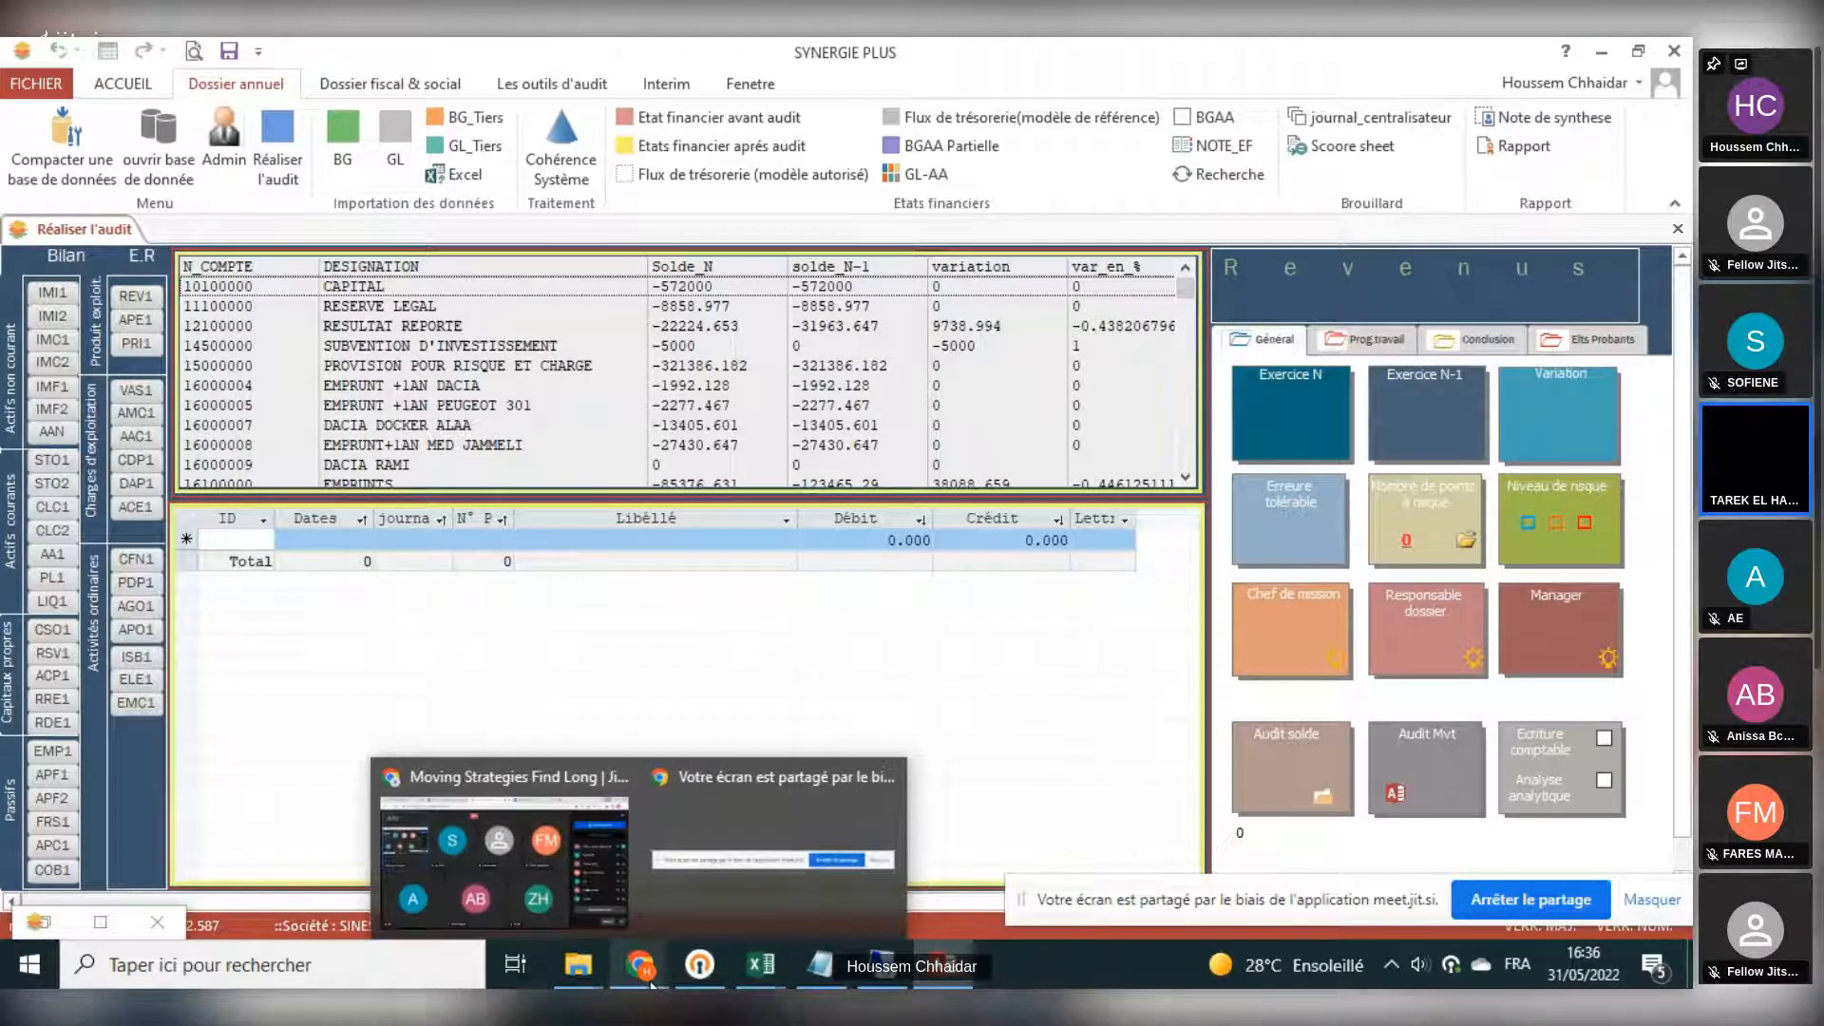
click(522, 897)
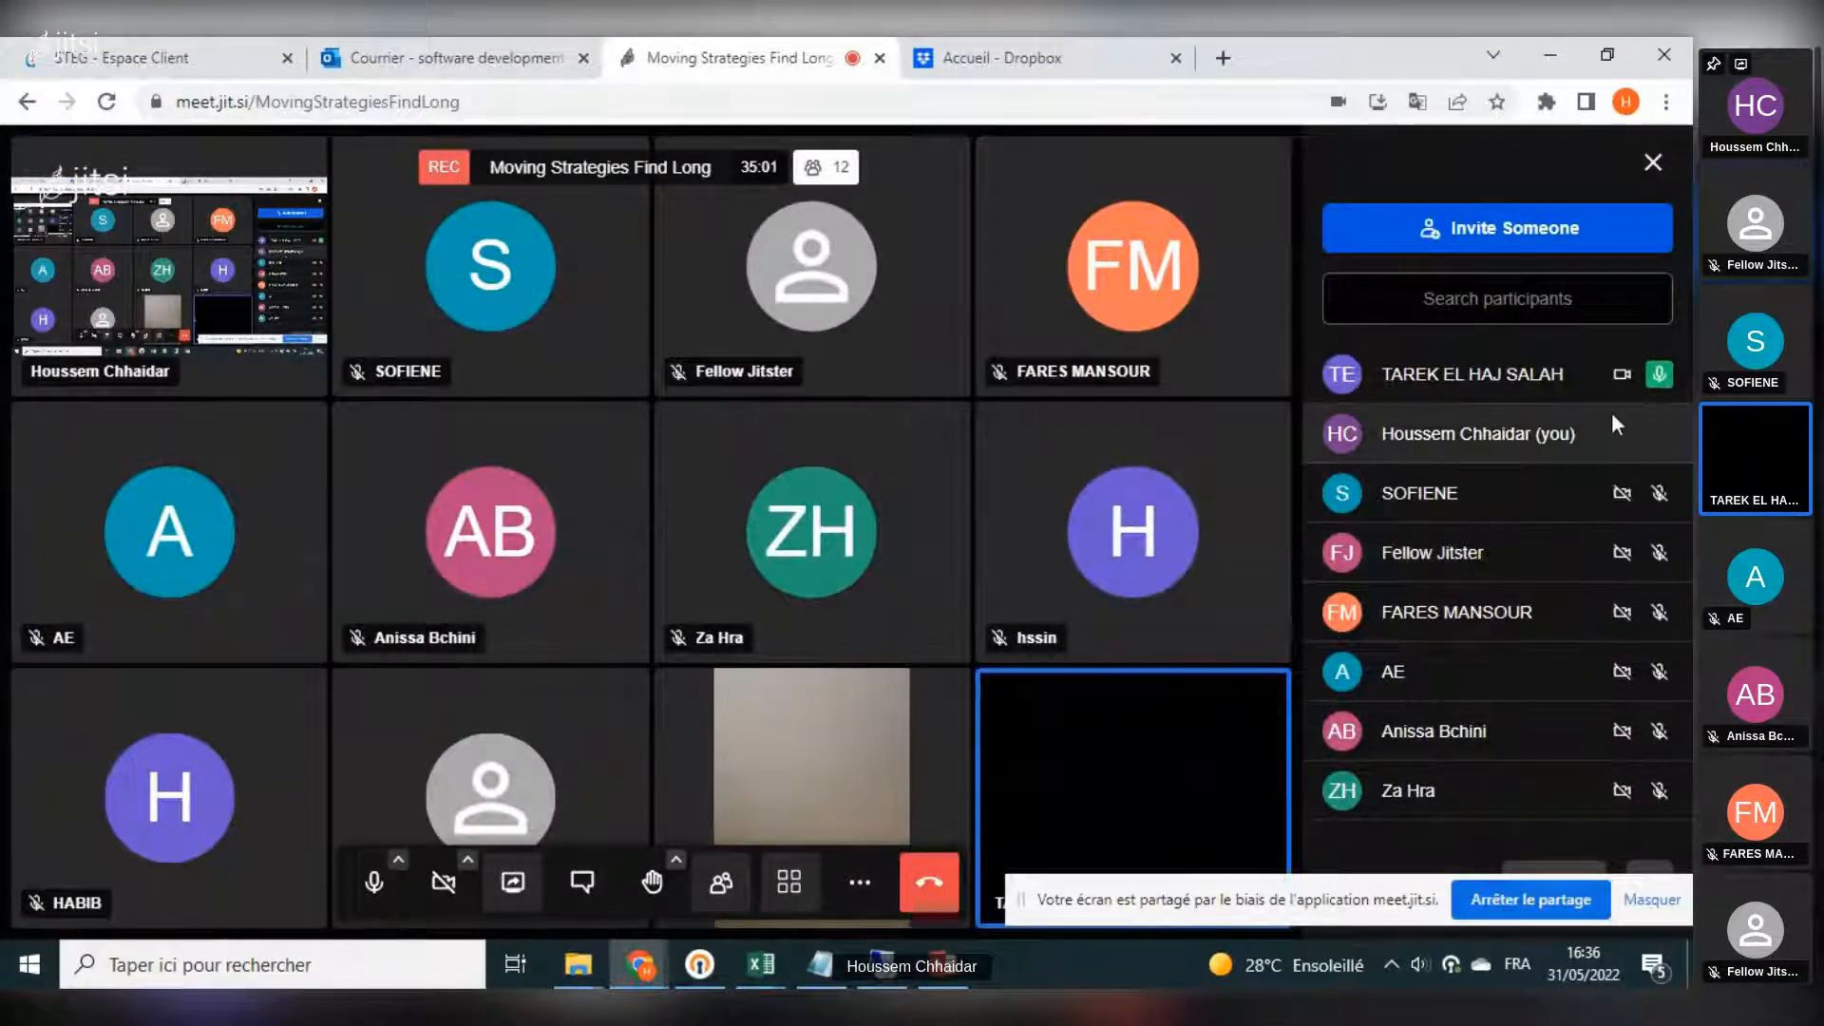
mouse_move(1605, 403)
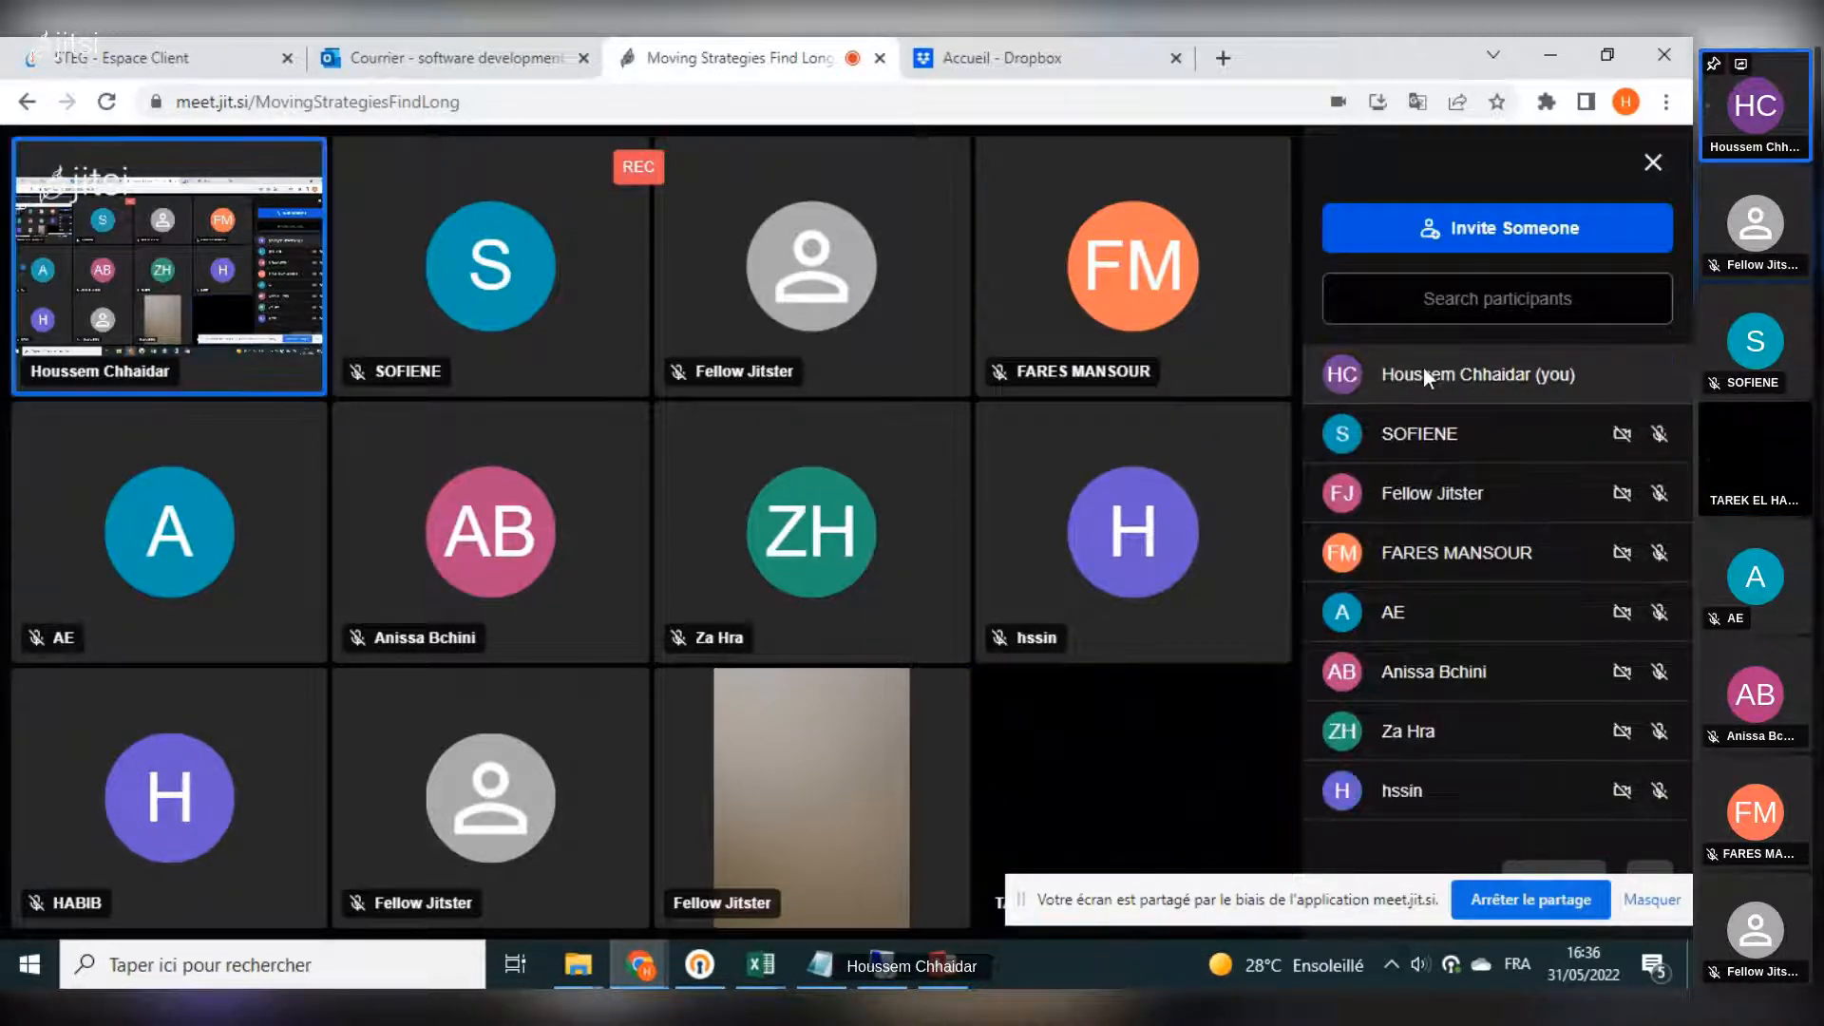
mouse_move(1620, 523)
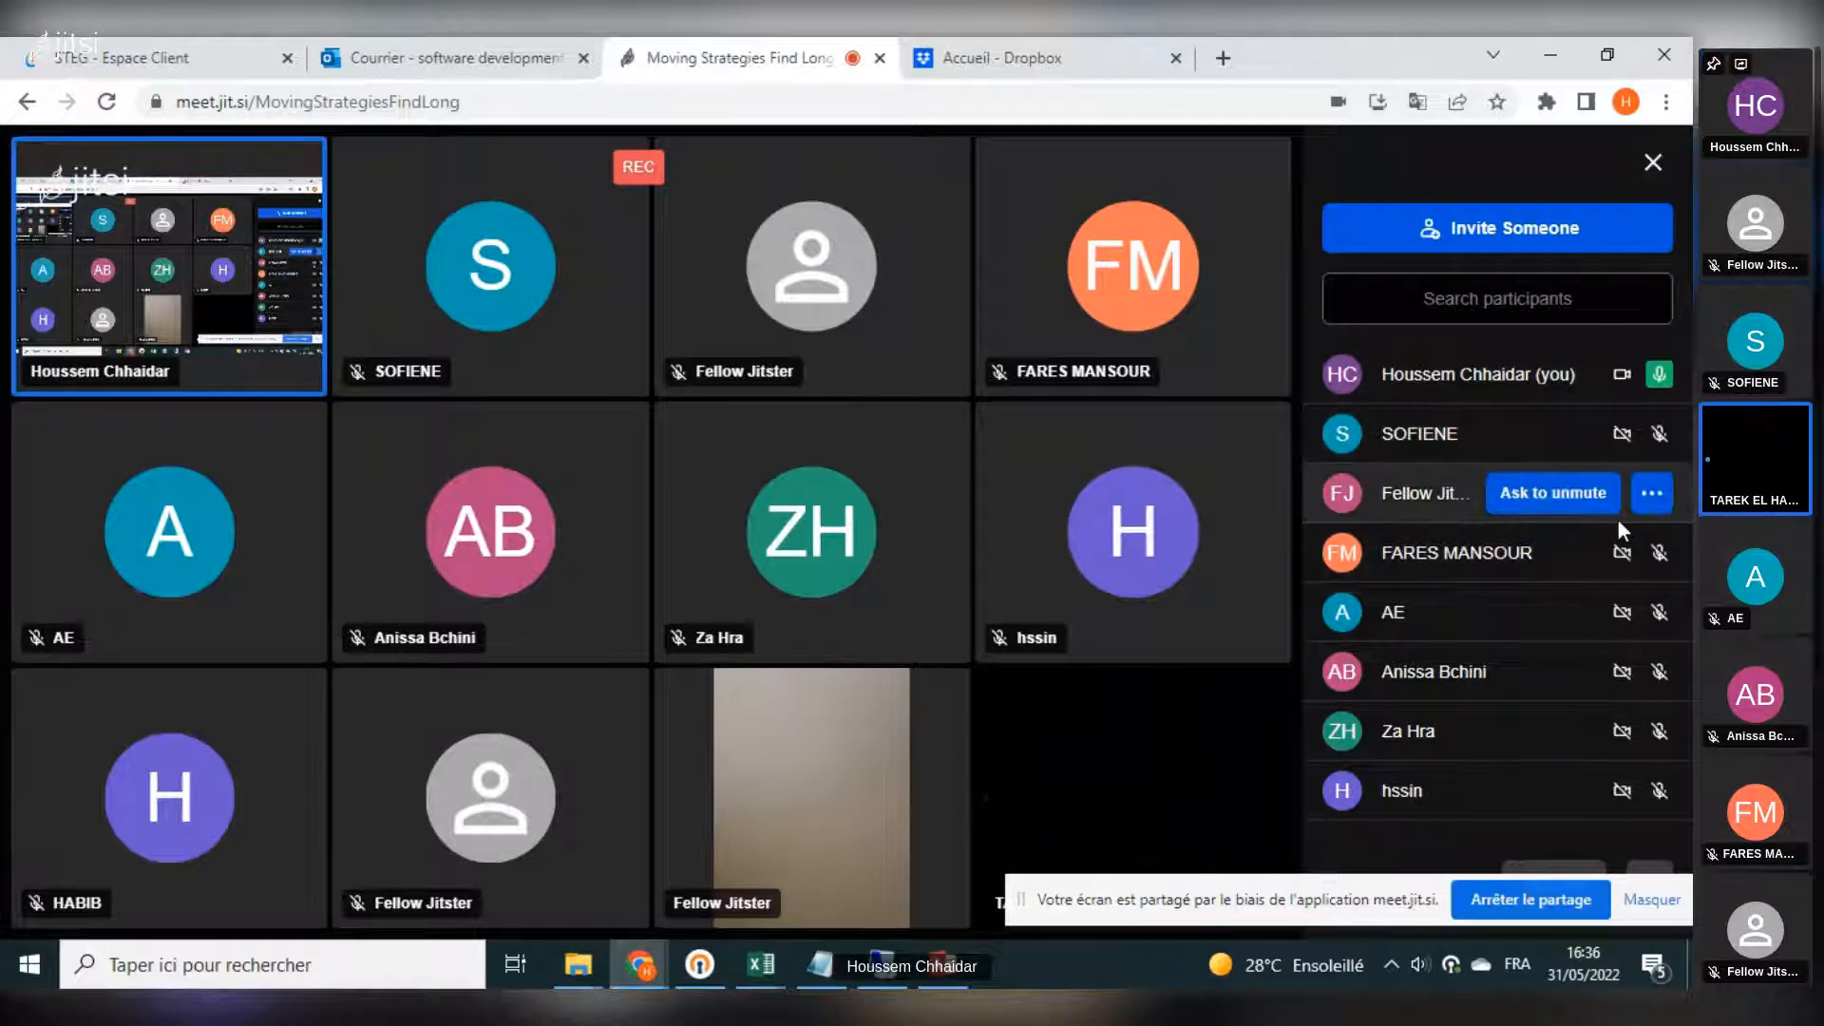
scroll(1580, 606, down, 3)
scroll(1565, 576, up, 2)
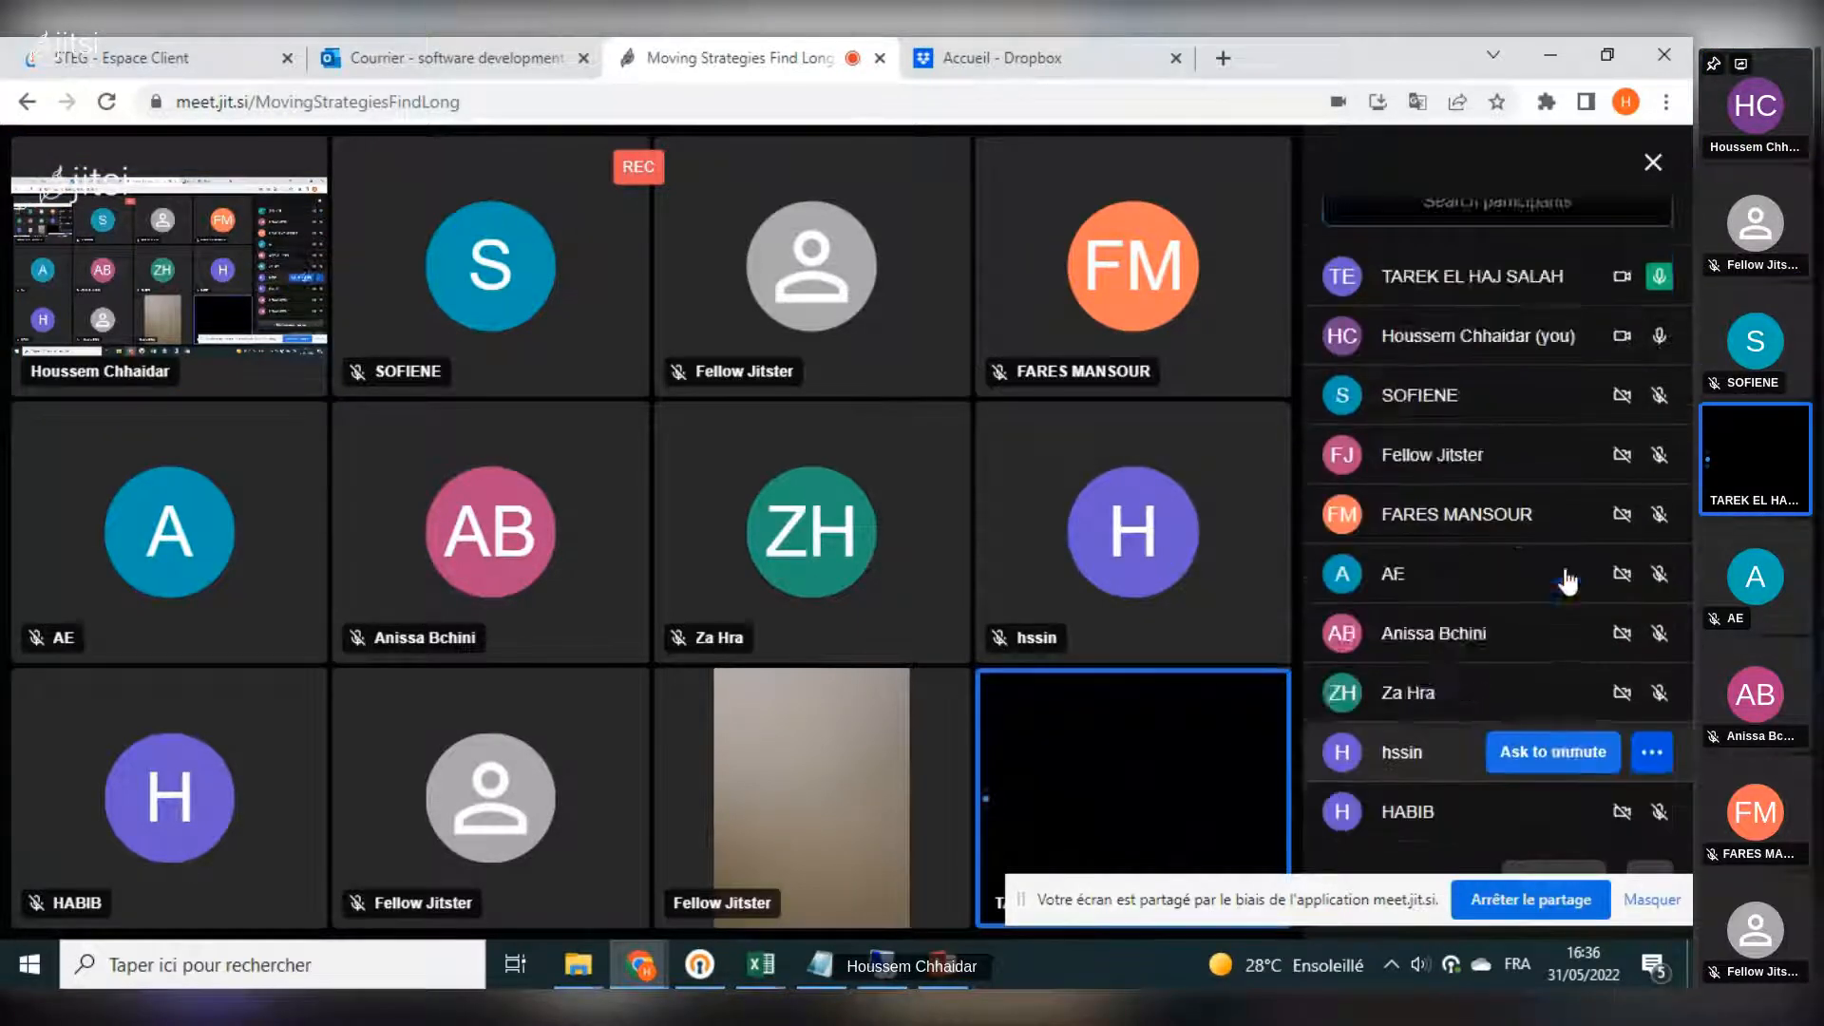
scroll(1567, 581, up, 2)
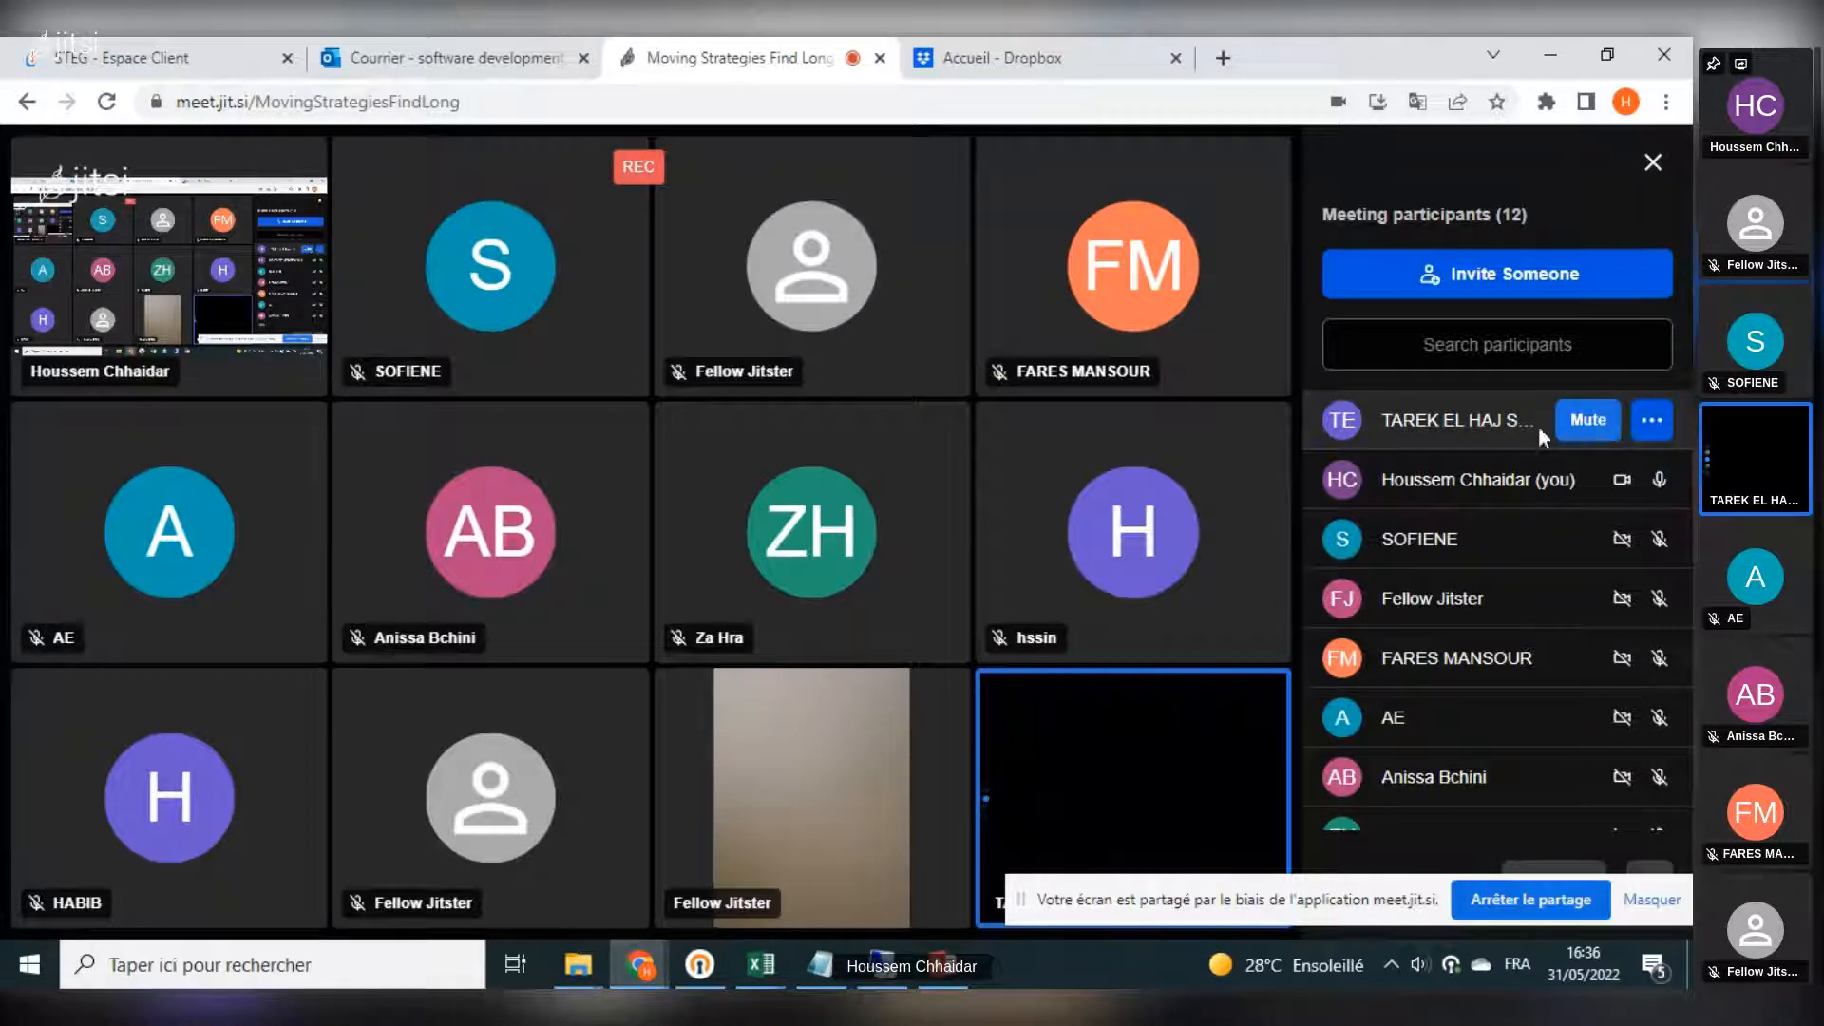
right_click(1474, 419)
key(Escape)
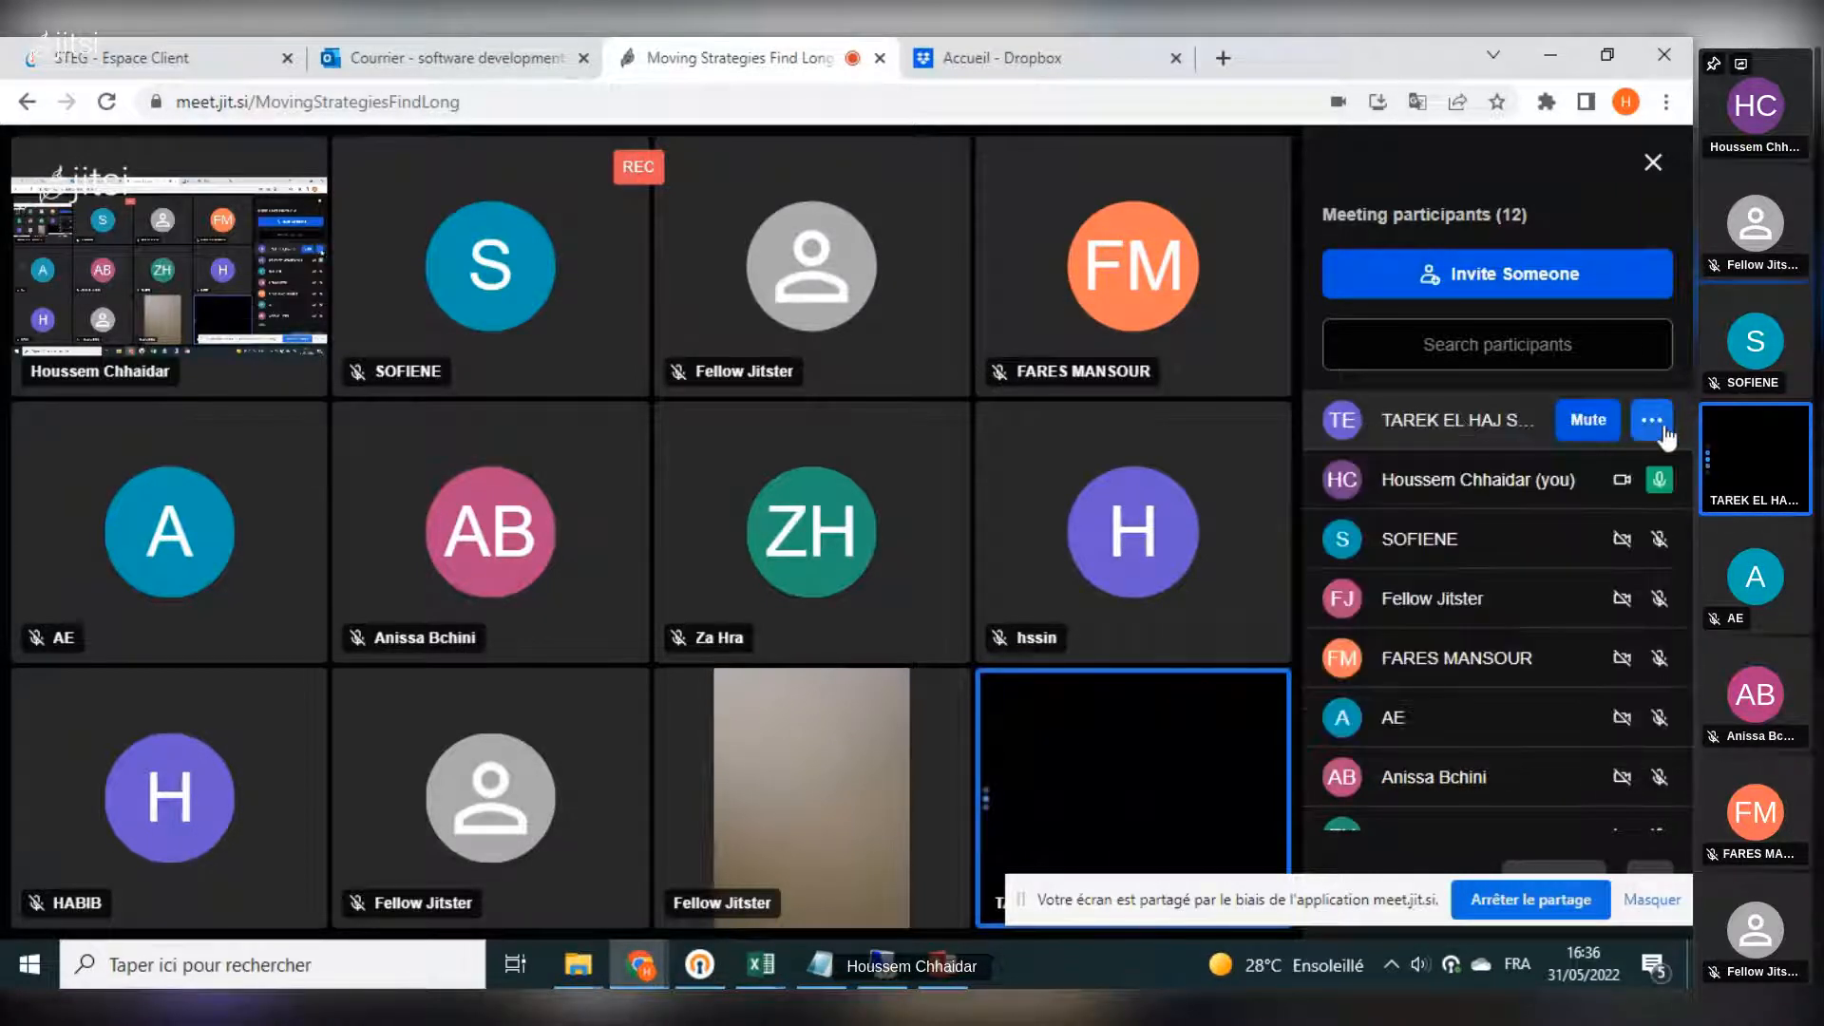
click(1595, 425)
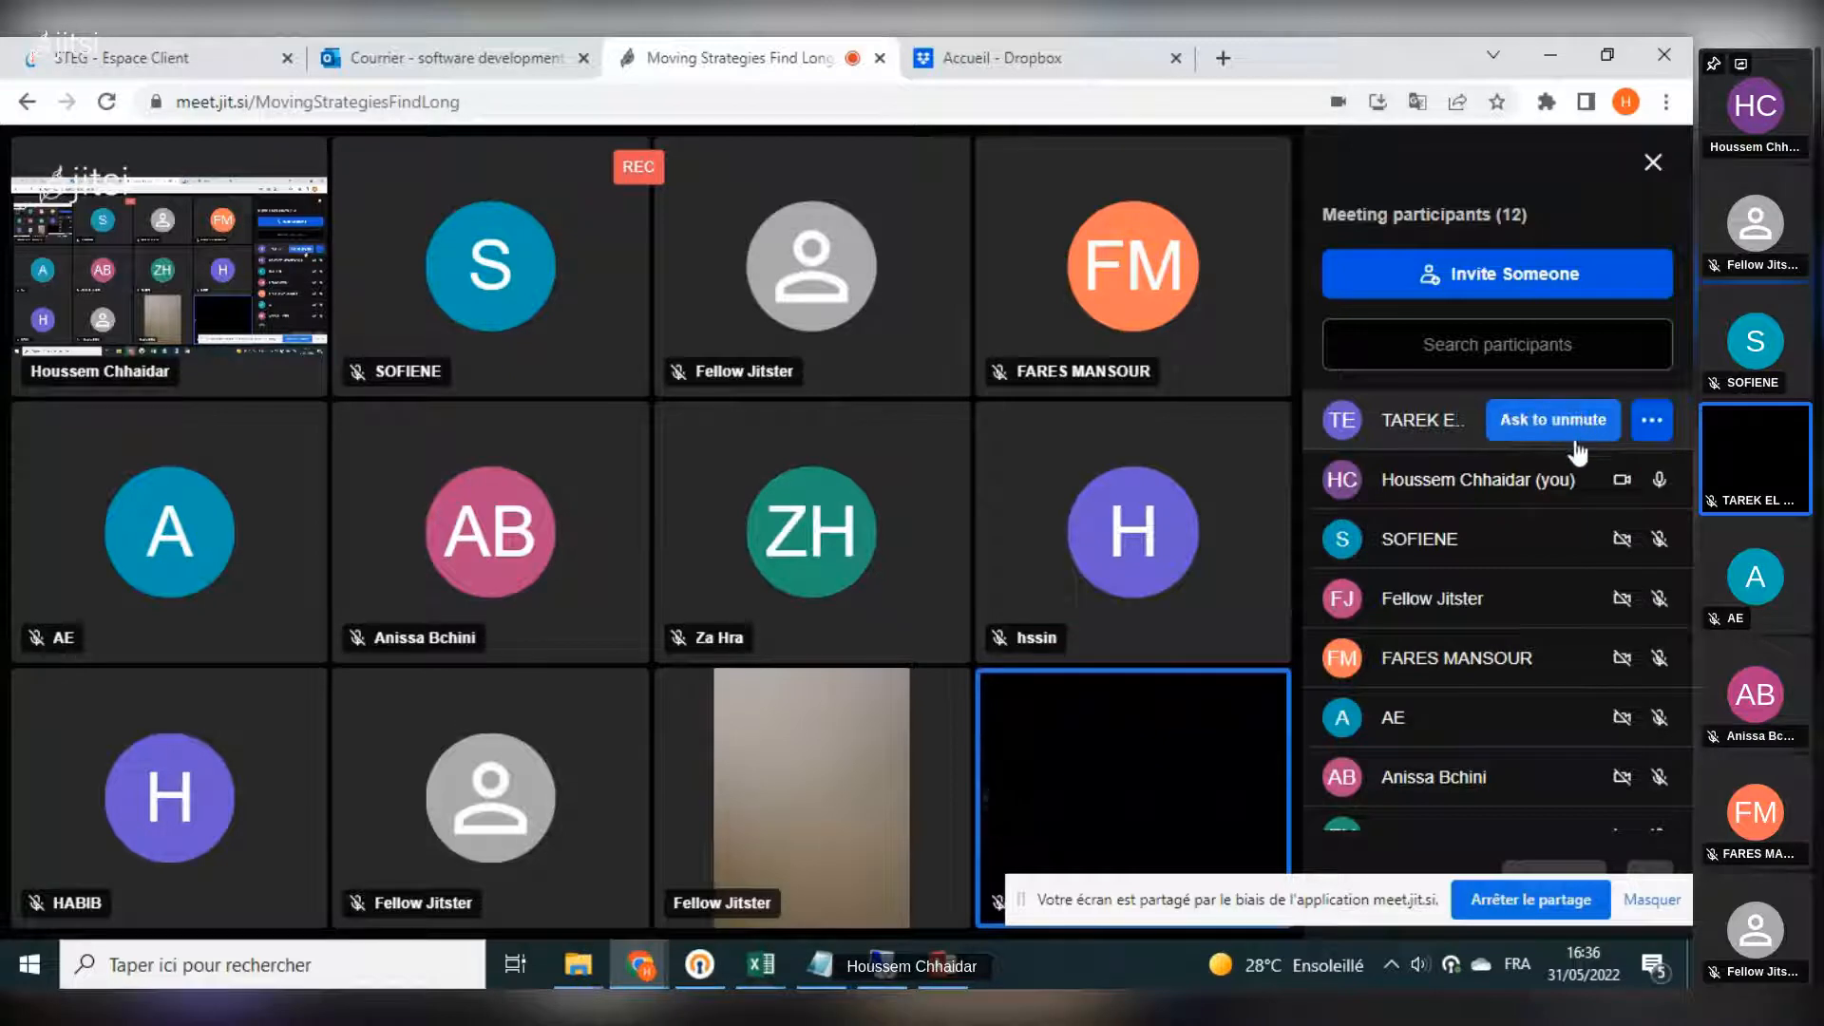
click(1548, 57)
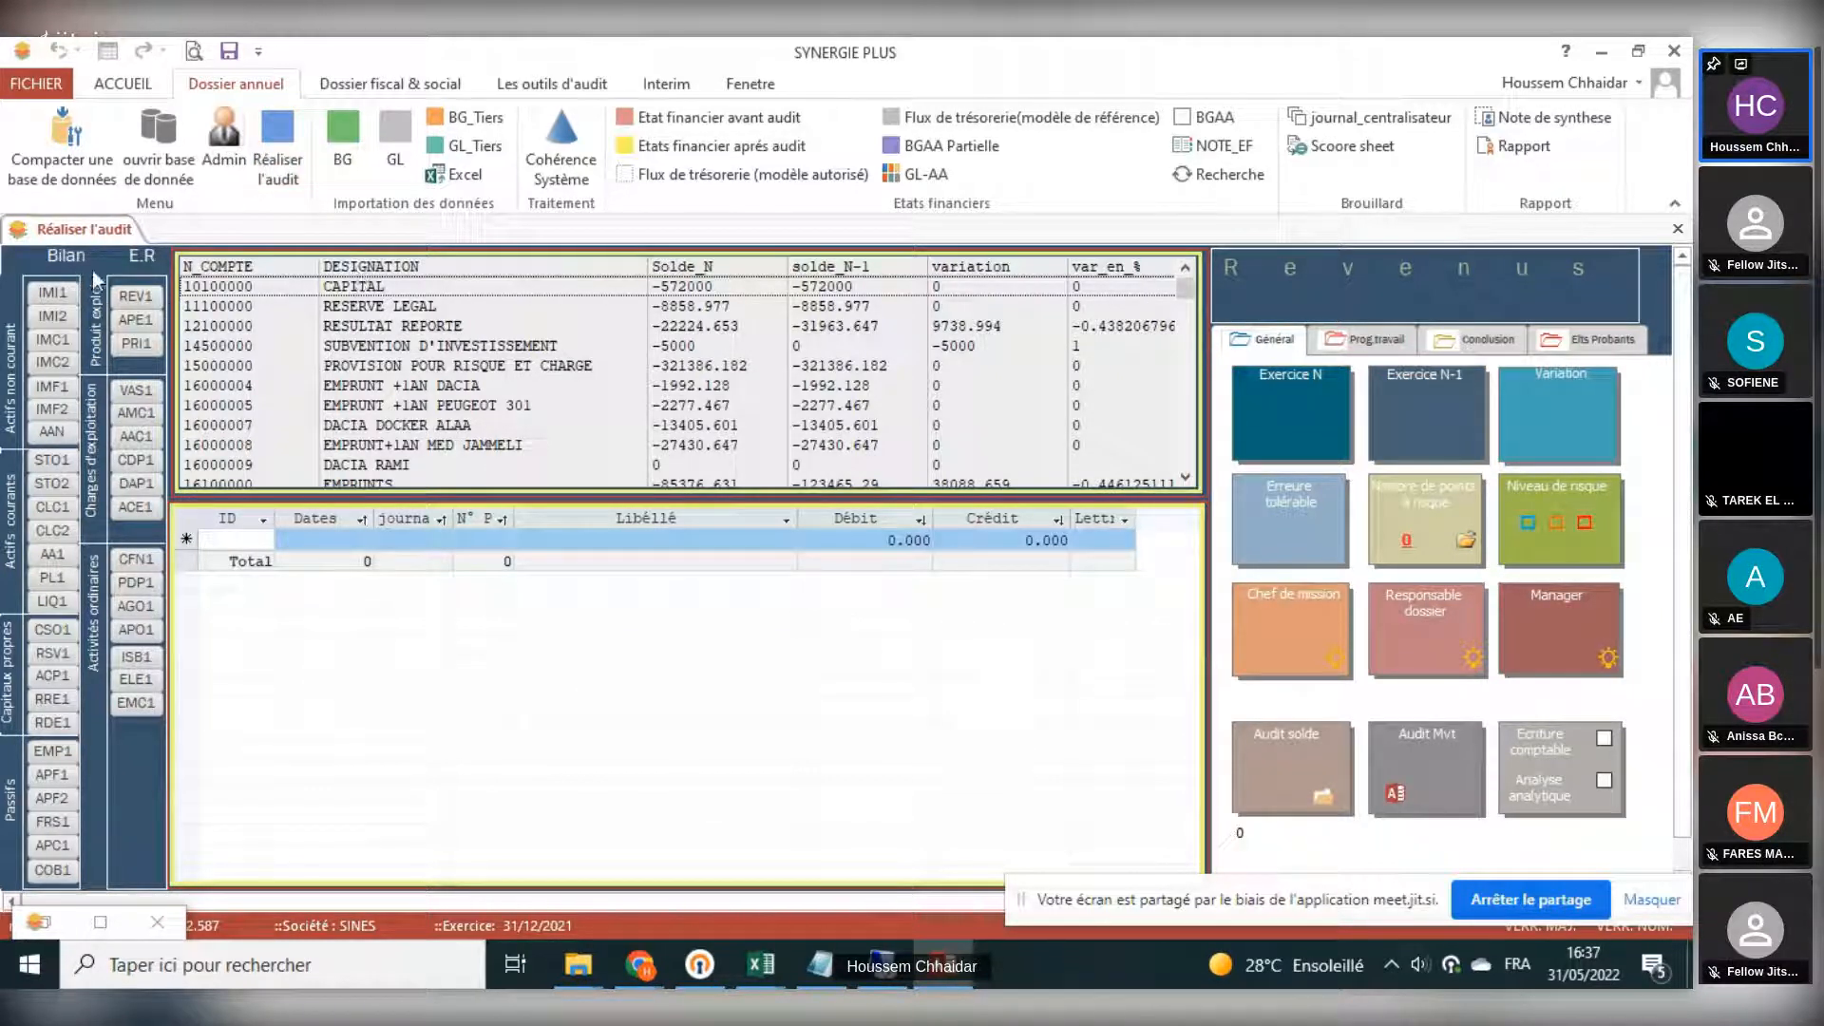
- Open the REV1 revenue section, select the VENTES 7% account and enable the Ecriture comptable option
click(141, 304)
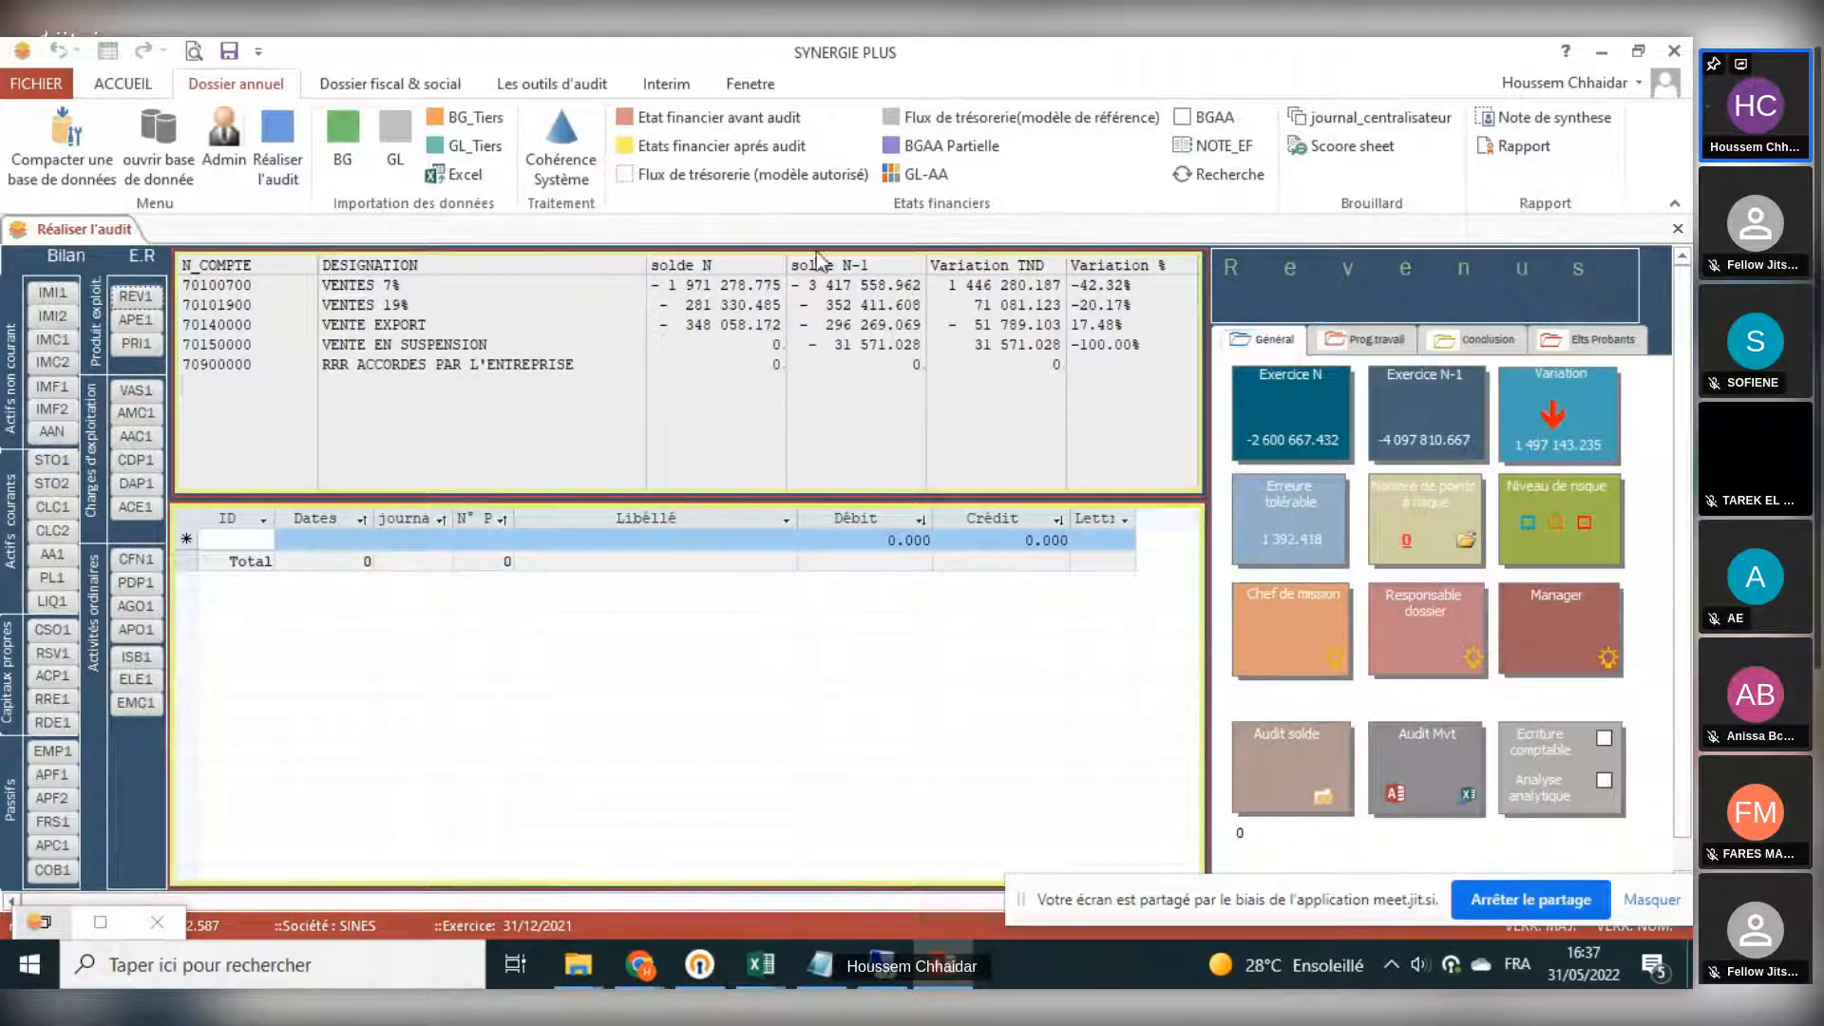
click(395, 290)
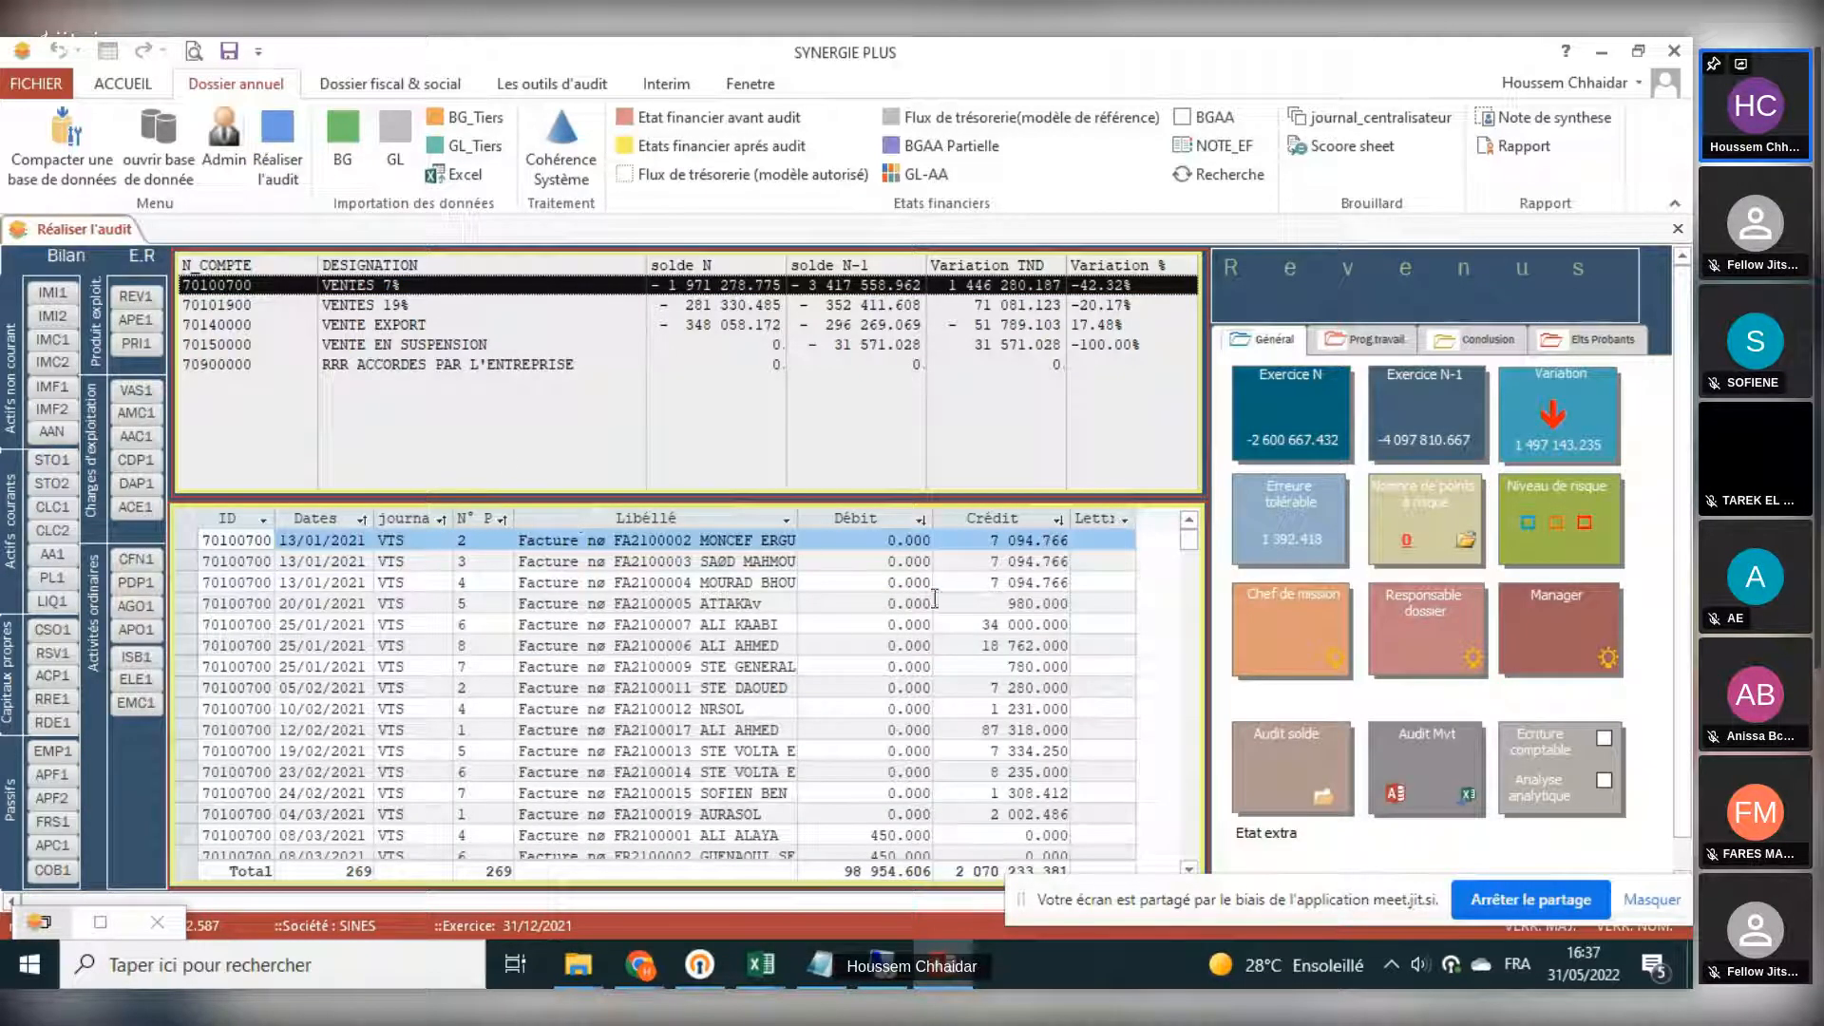
click(1605, 739)
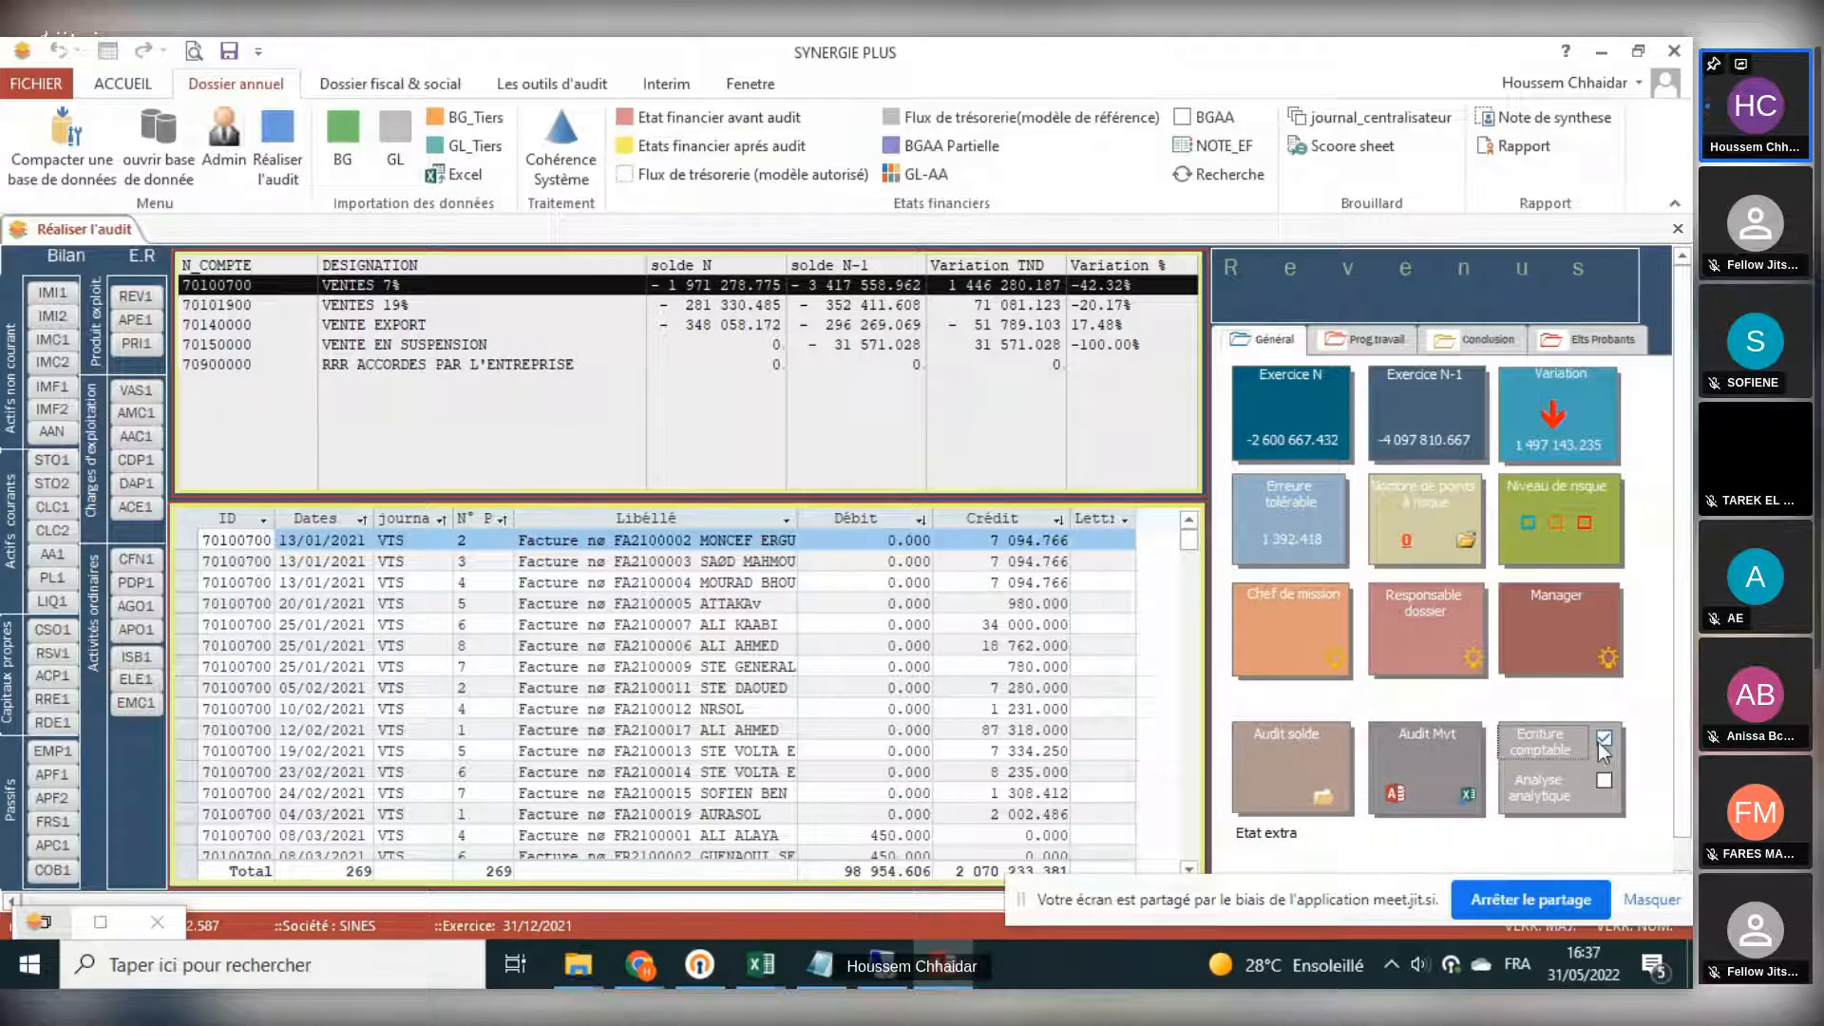
- Open the journal entry of invoice FA2100004 to view its counterpart lines, then close it
click(229, 587)
double_click(228, 587)
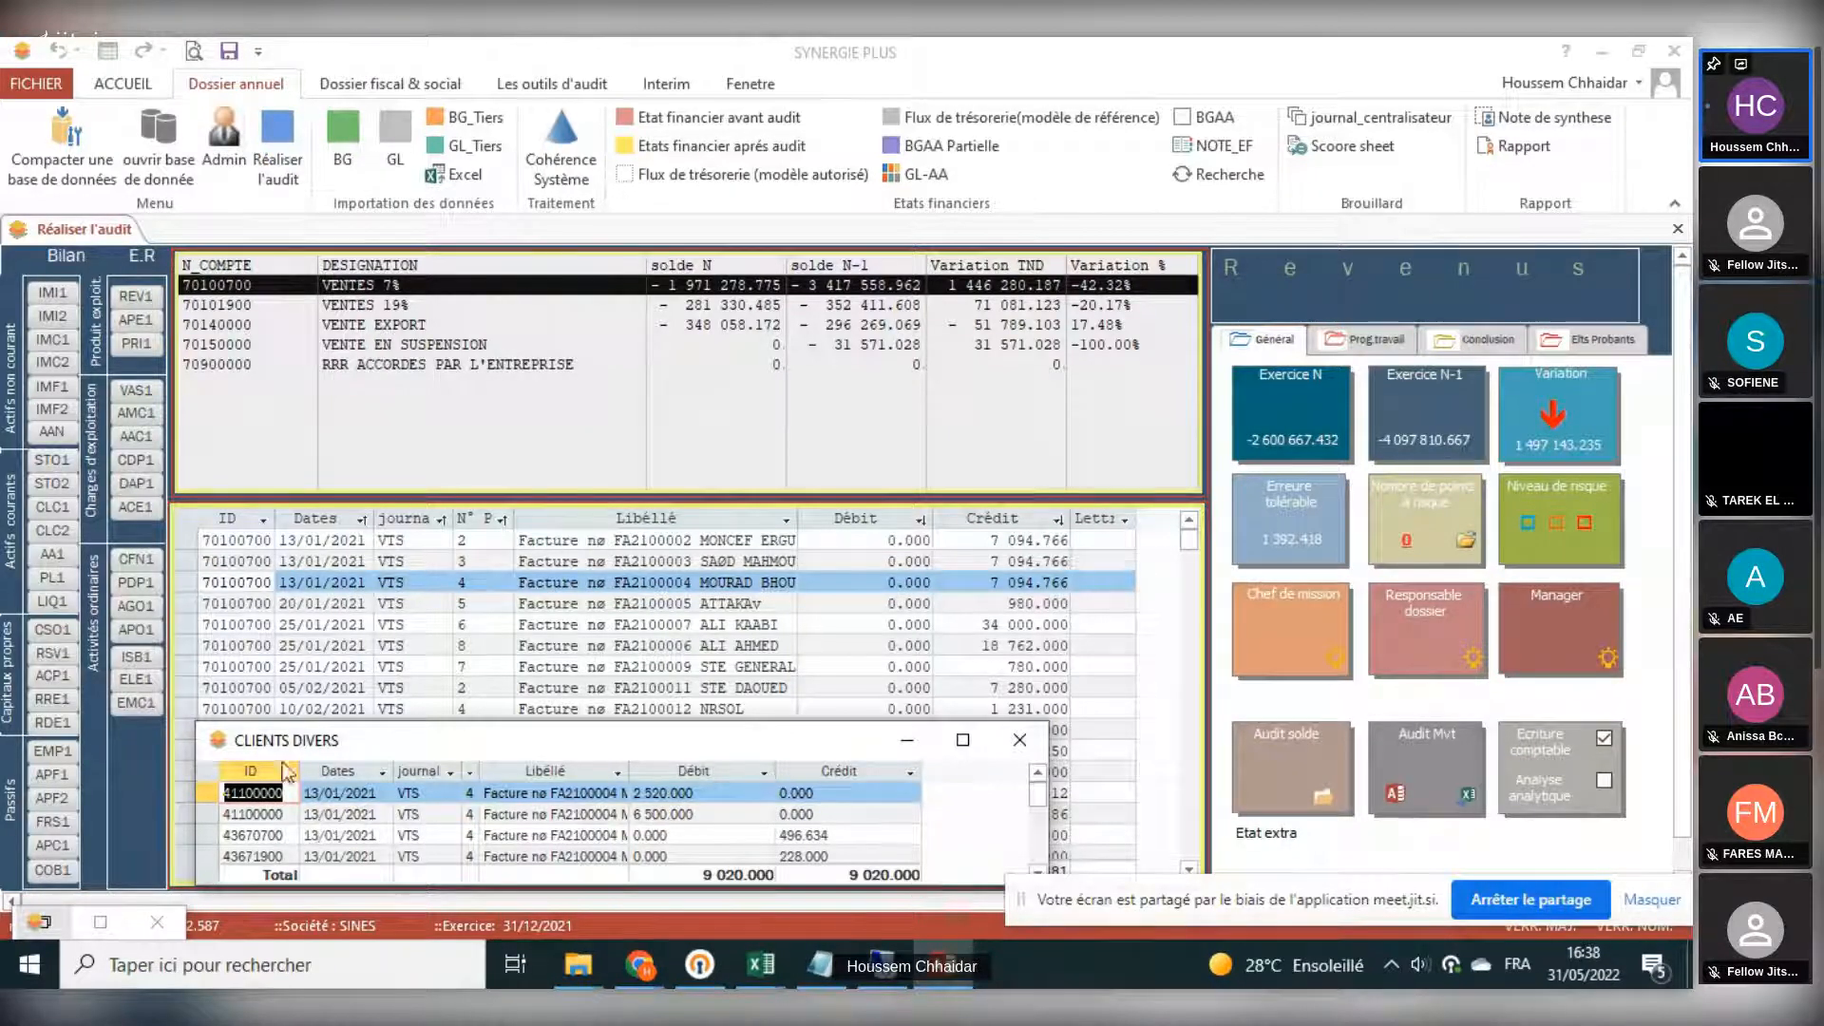
click(252, 603)
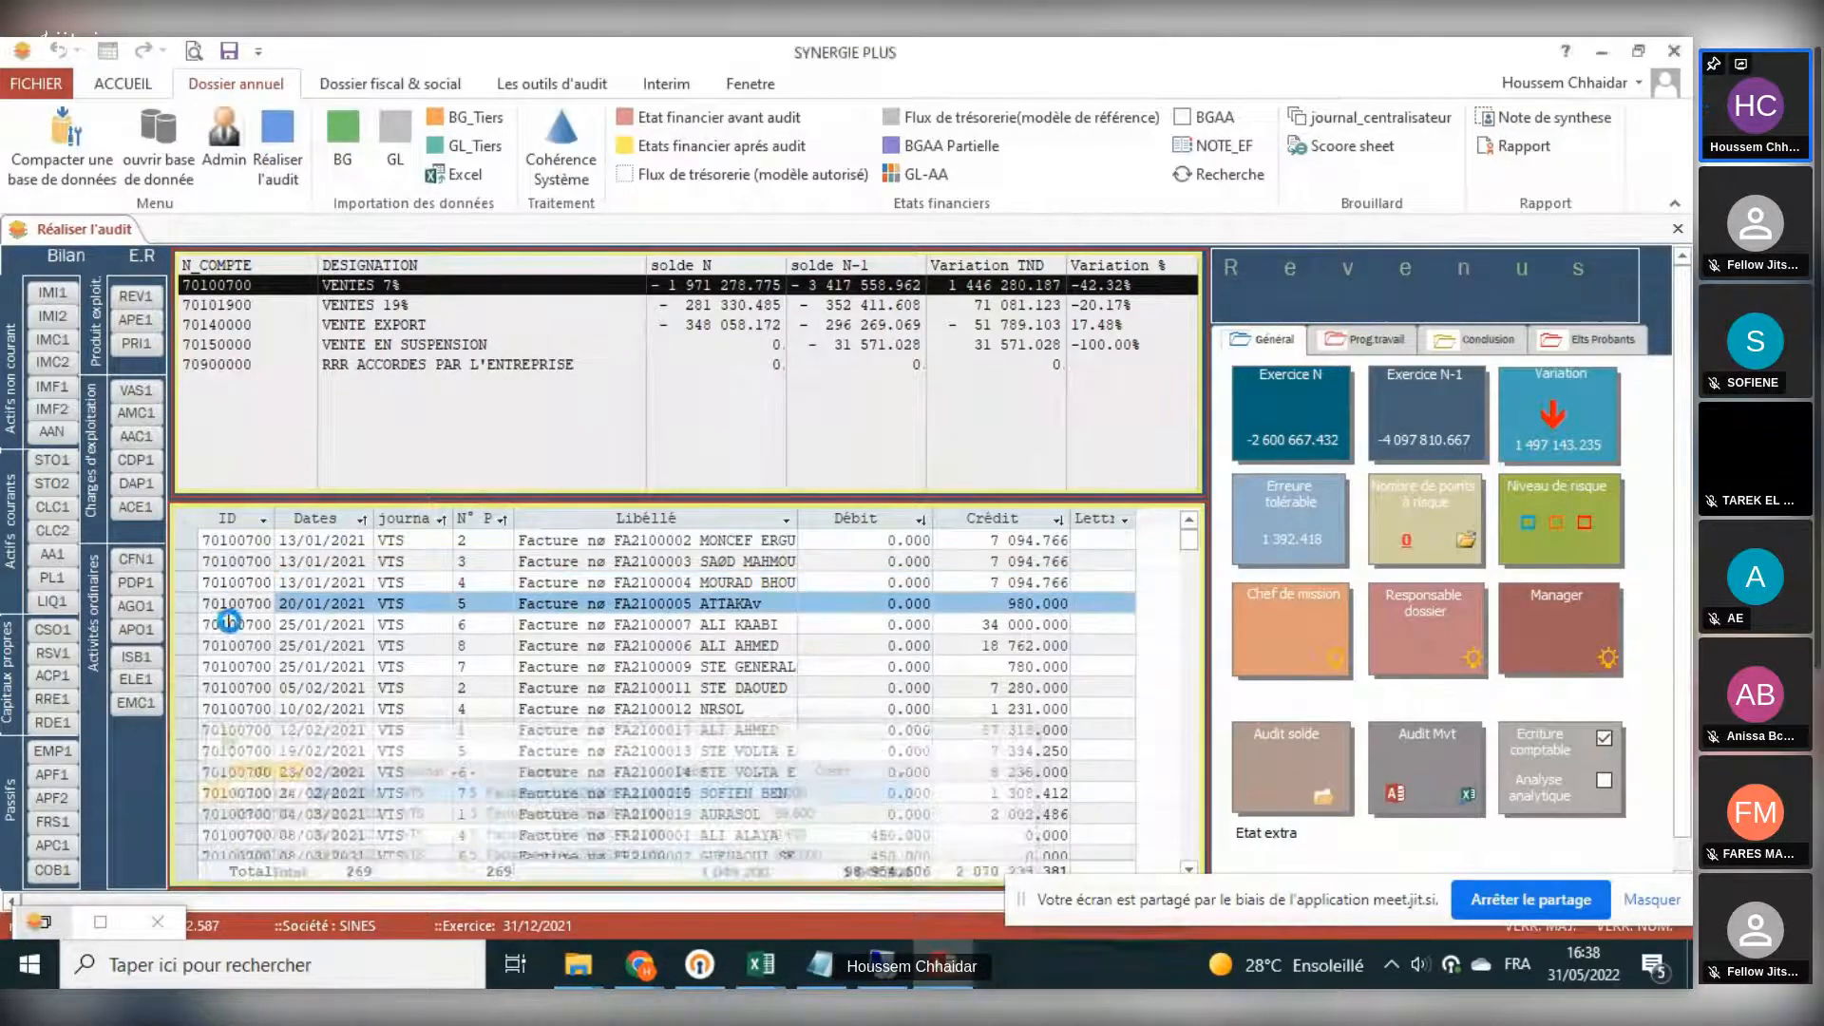
- Open the journal entry of invoice FA2100006, browse its counterpart account lines, and close the entry window
click(228, 624)
click(231, 646)
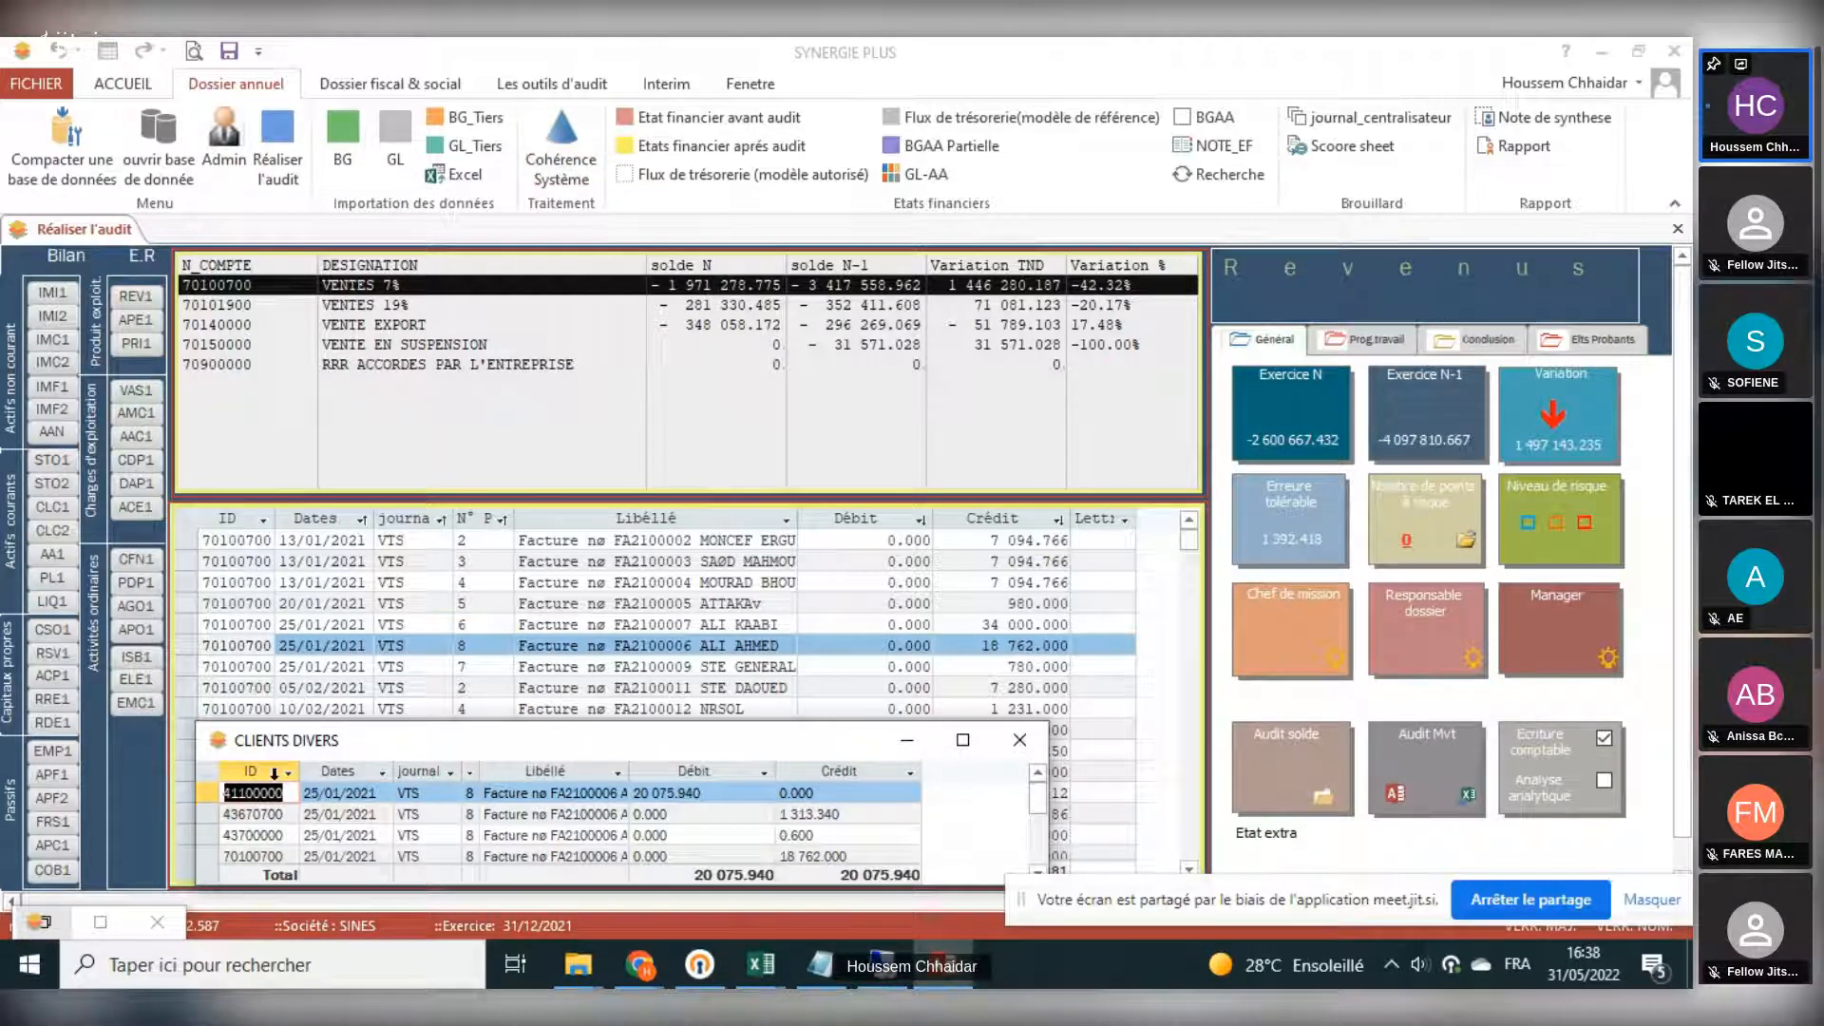
click(249, 814)
click(245, 835)
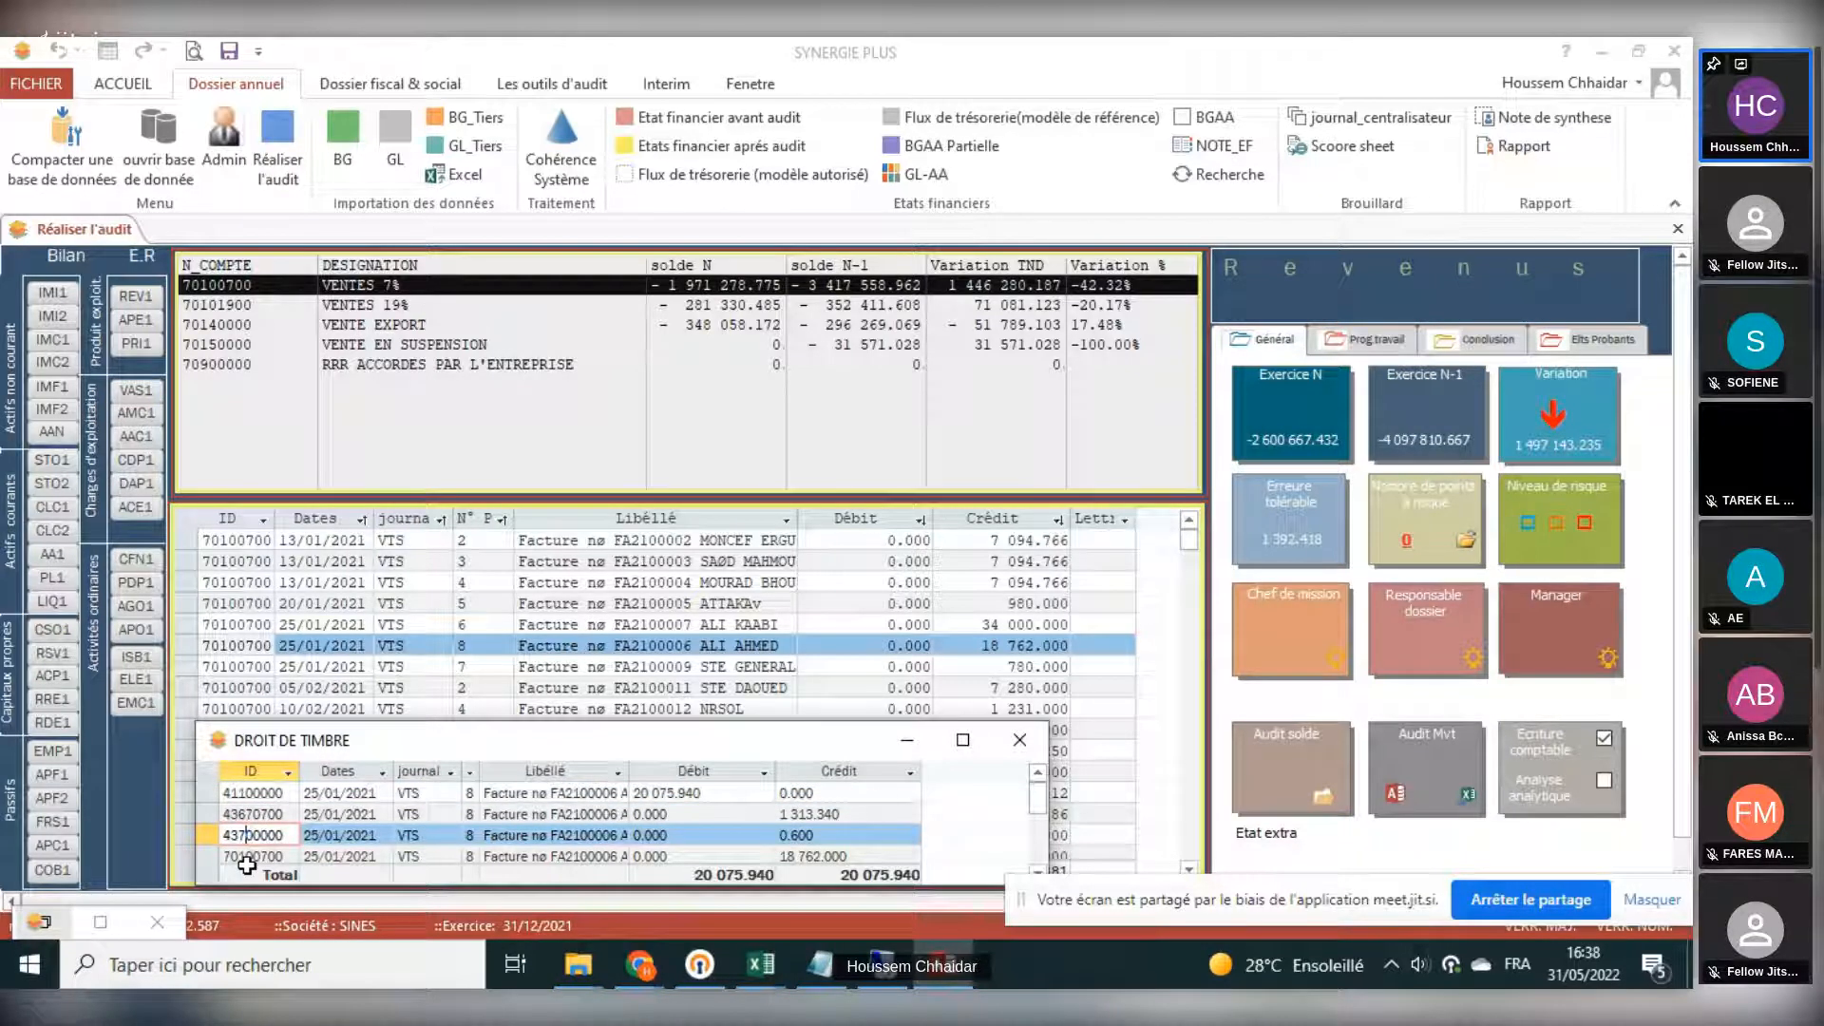
key(Up)
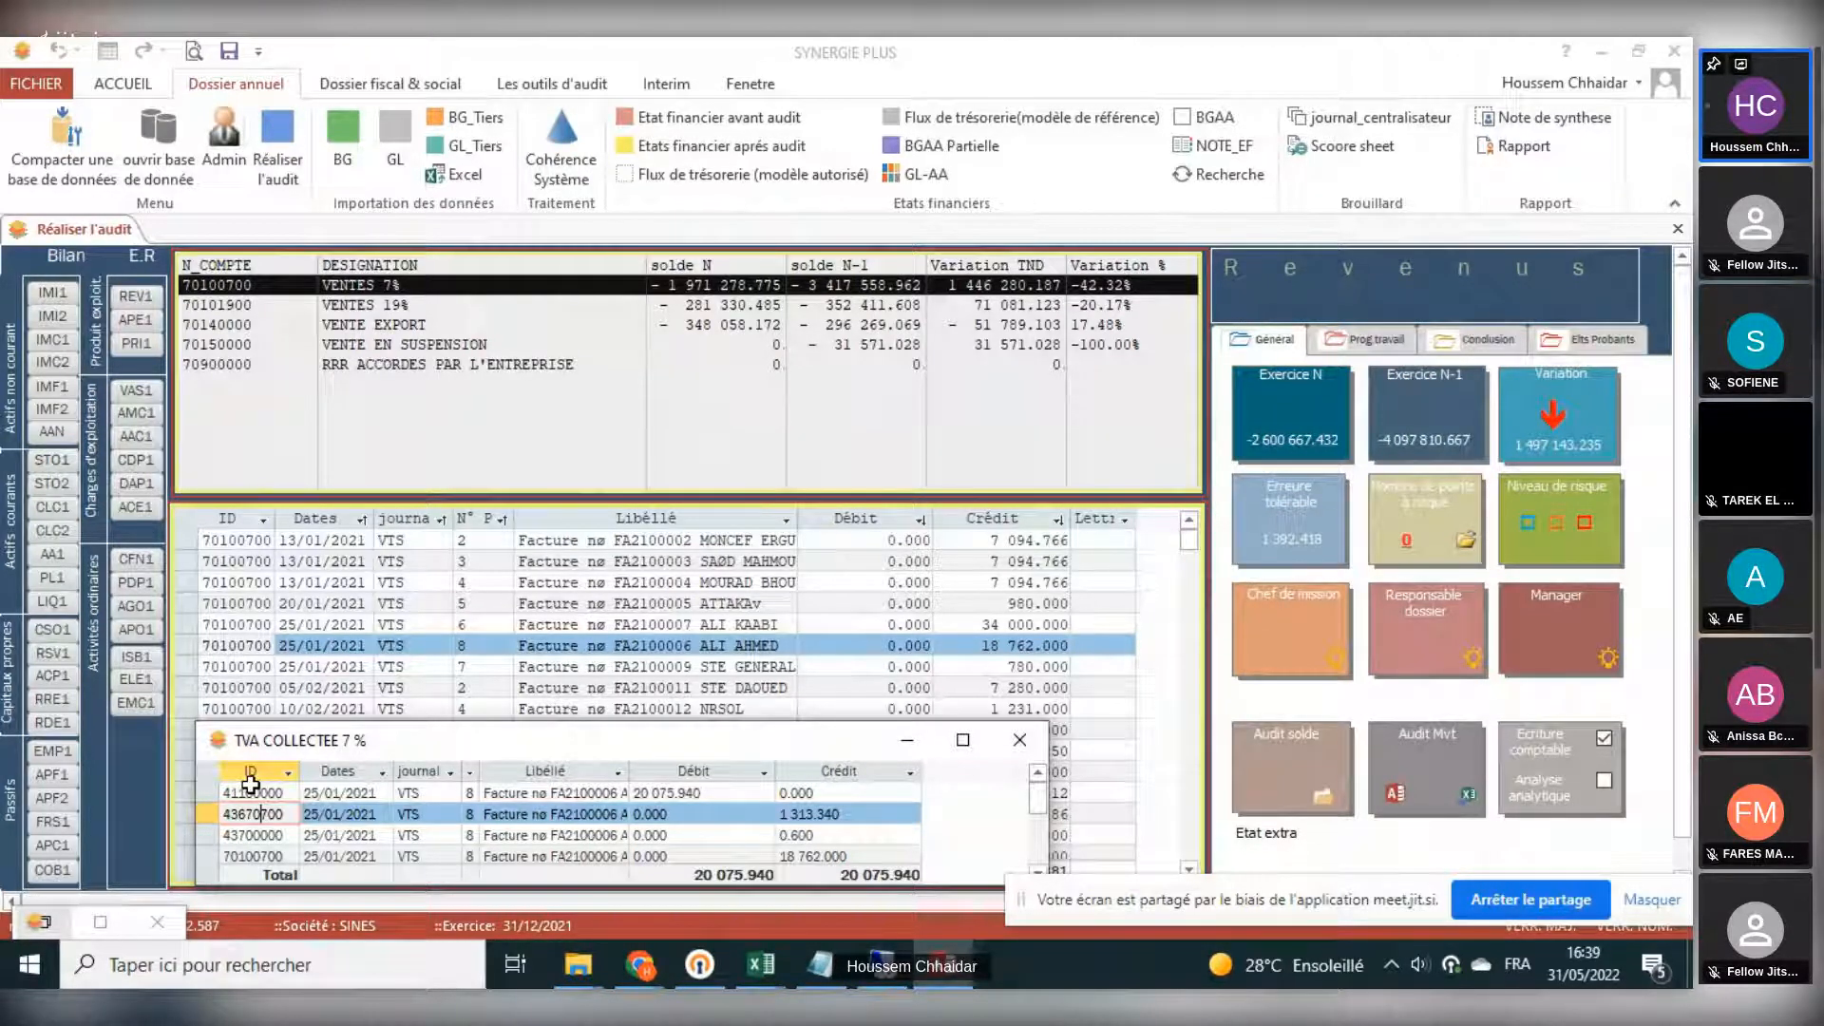
click(1018, 743)
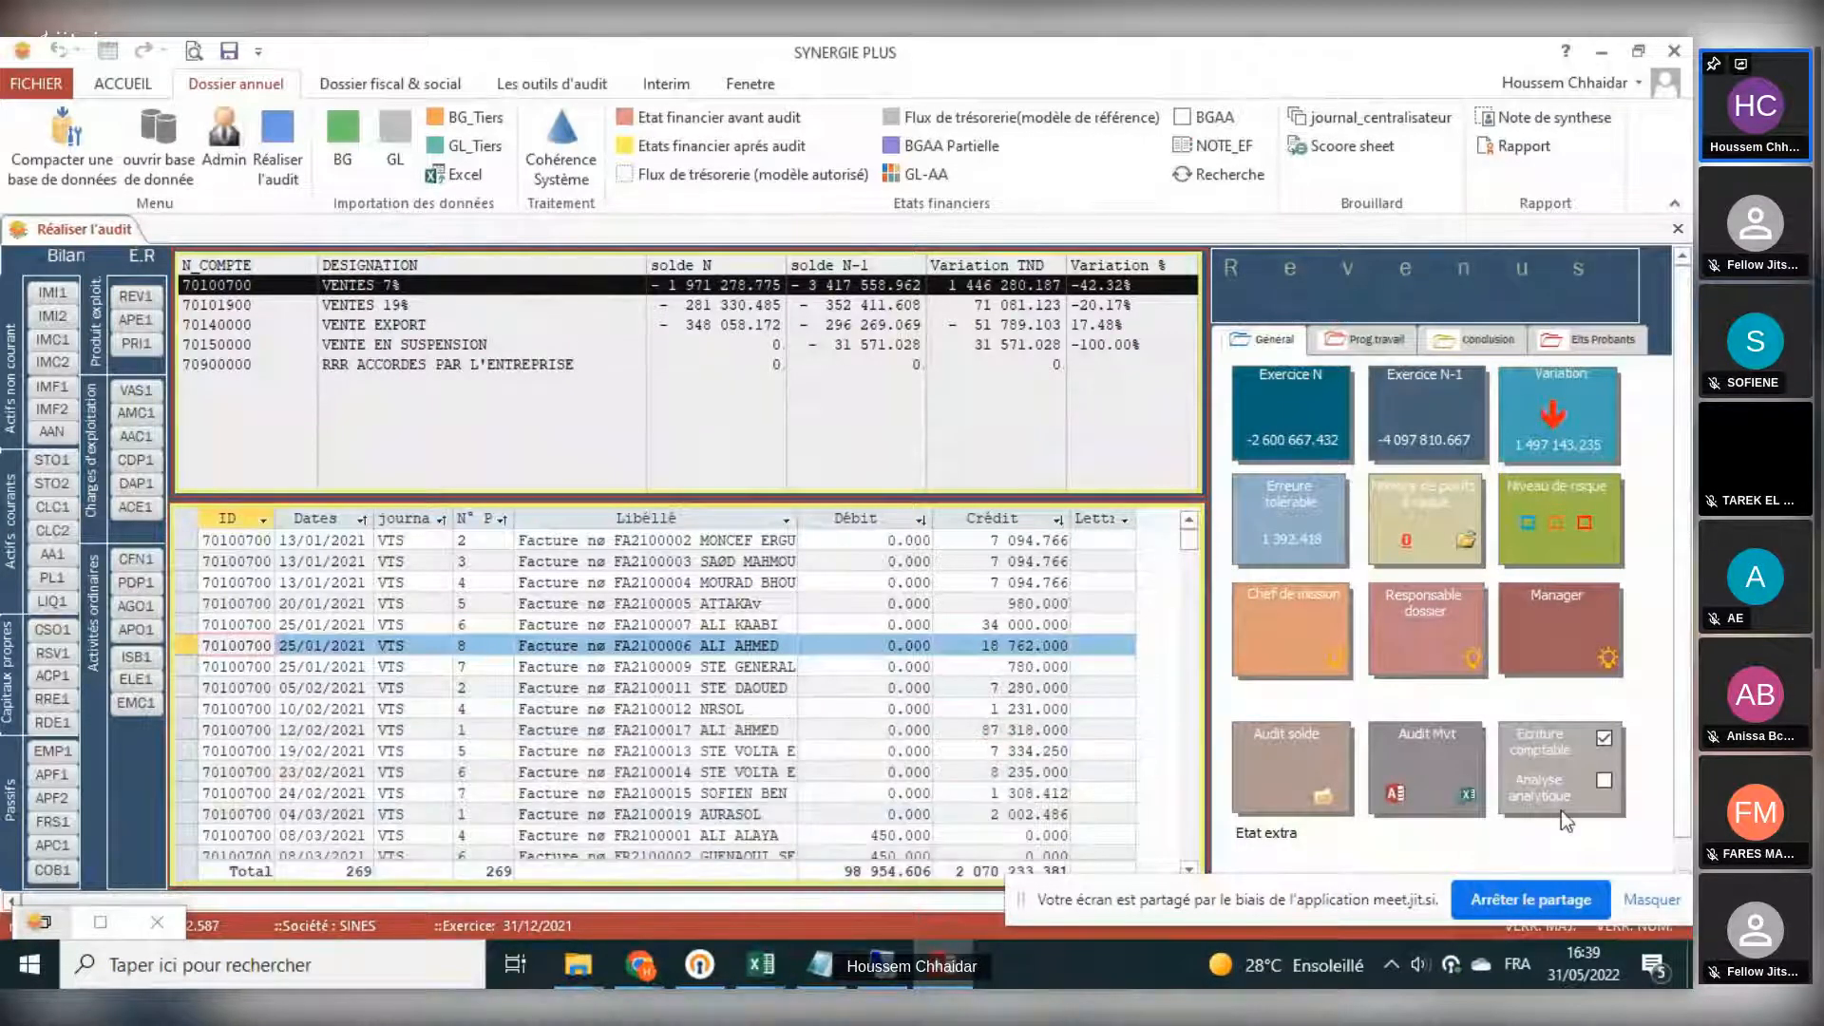
- Enable the Analyse analytique option and reselect the VENTES 7% account
click(1604, 782)
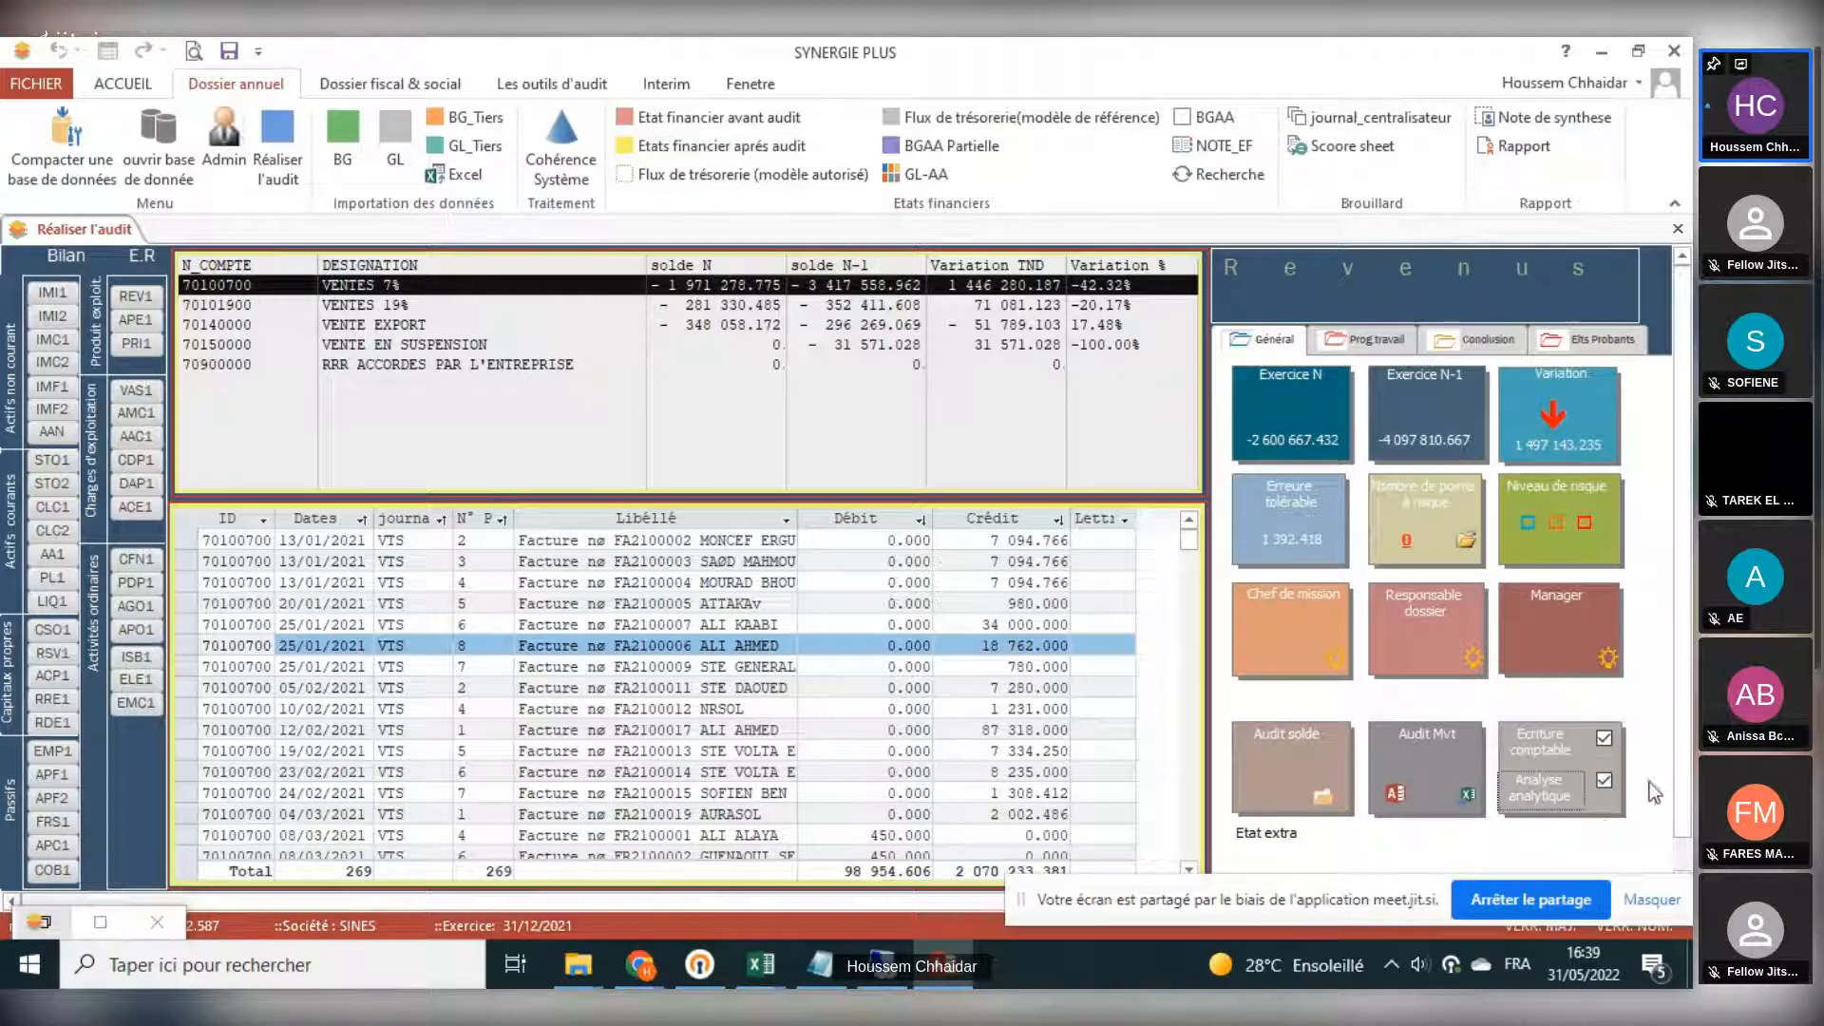
click(373, 282)
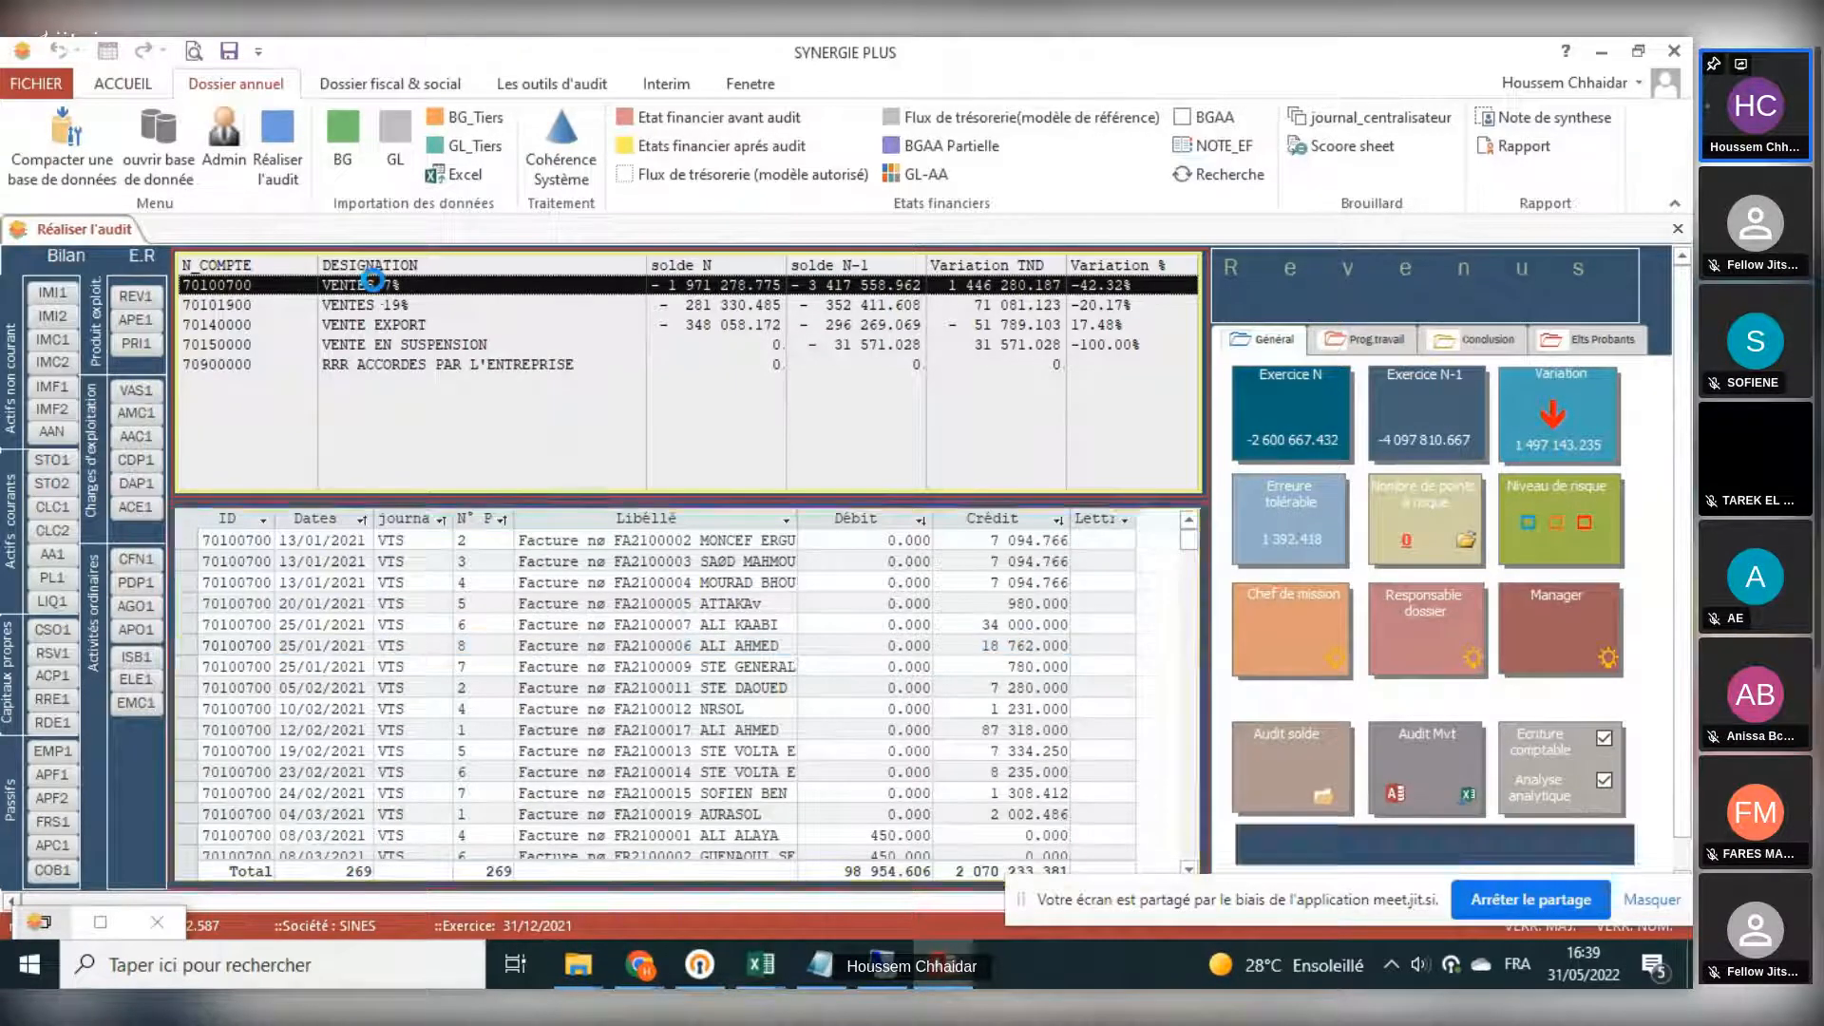
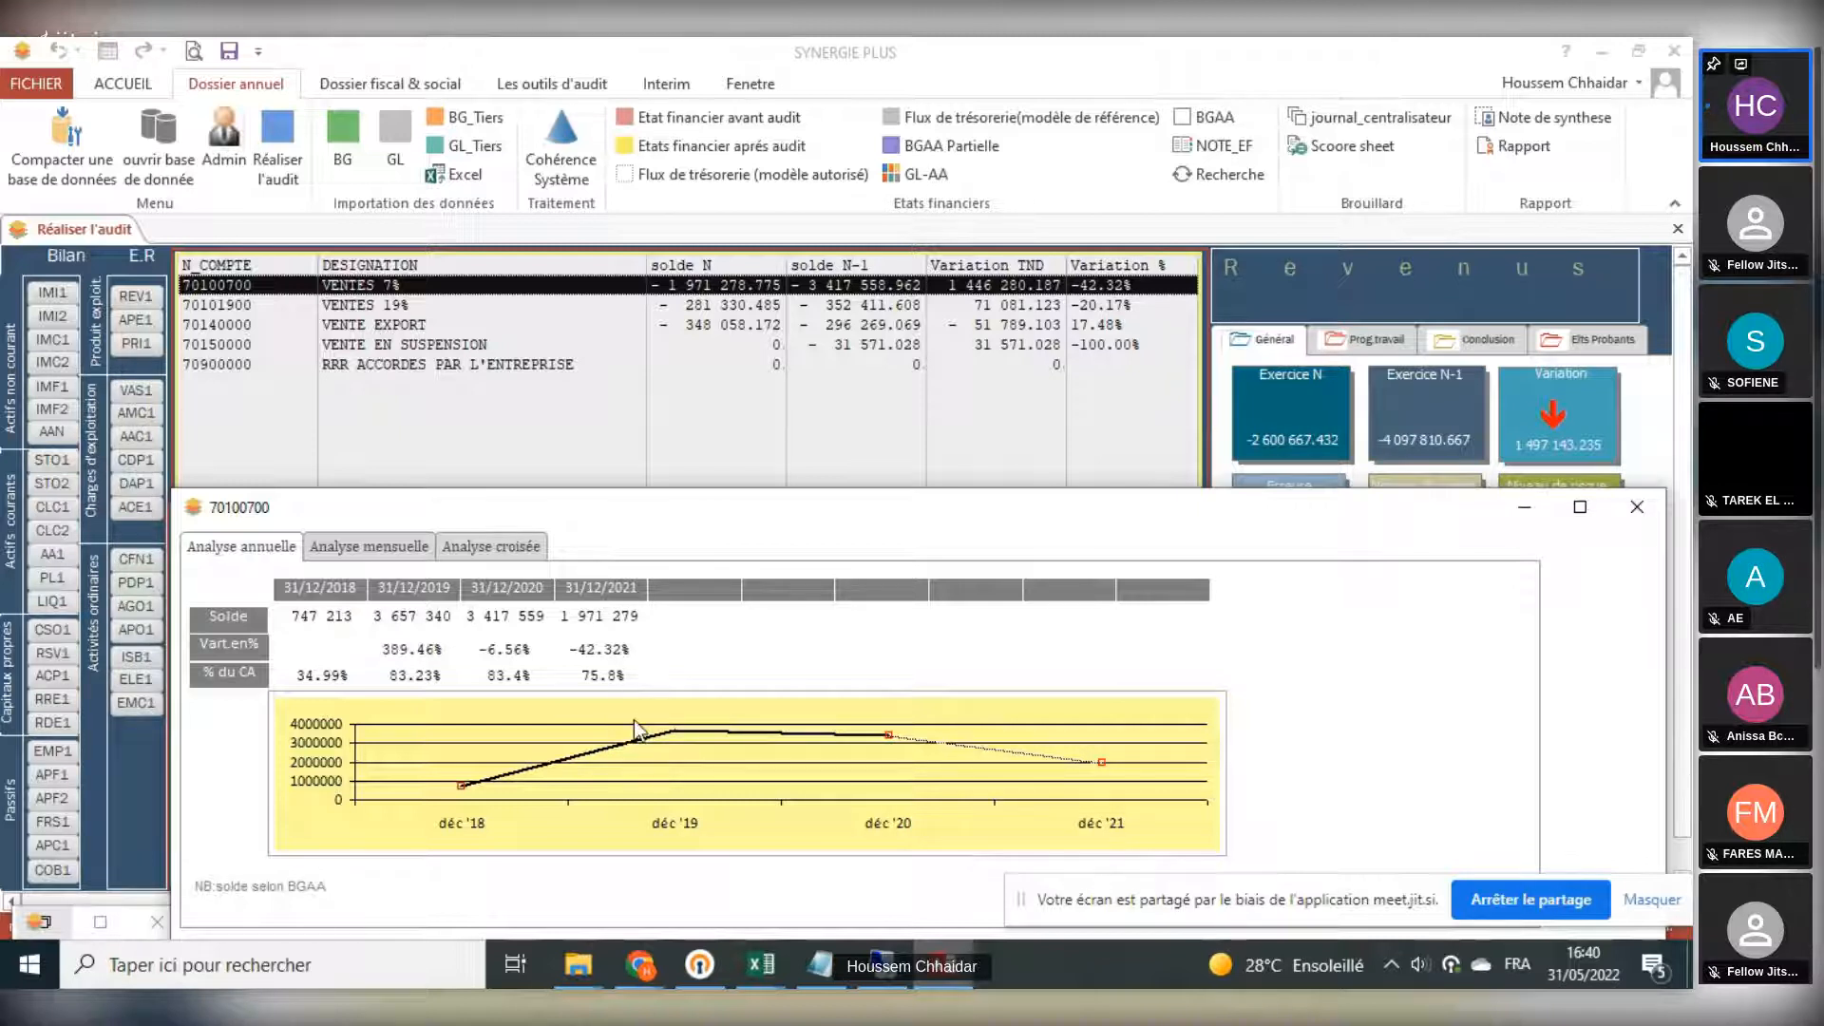
- Display the monthly analysis of the VENTES 7% account and review its list of journals and list of duplicate amounts
click(344, 549)
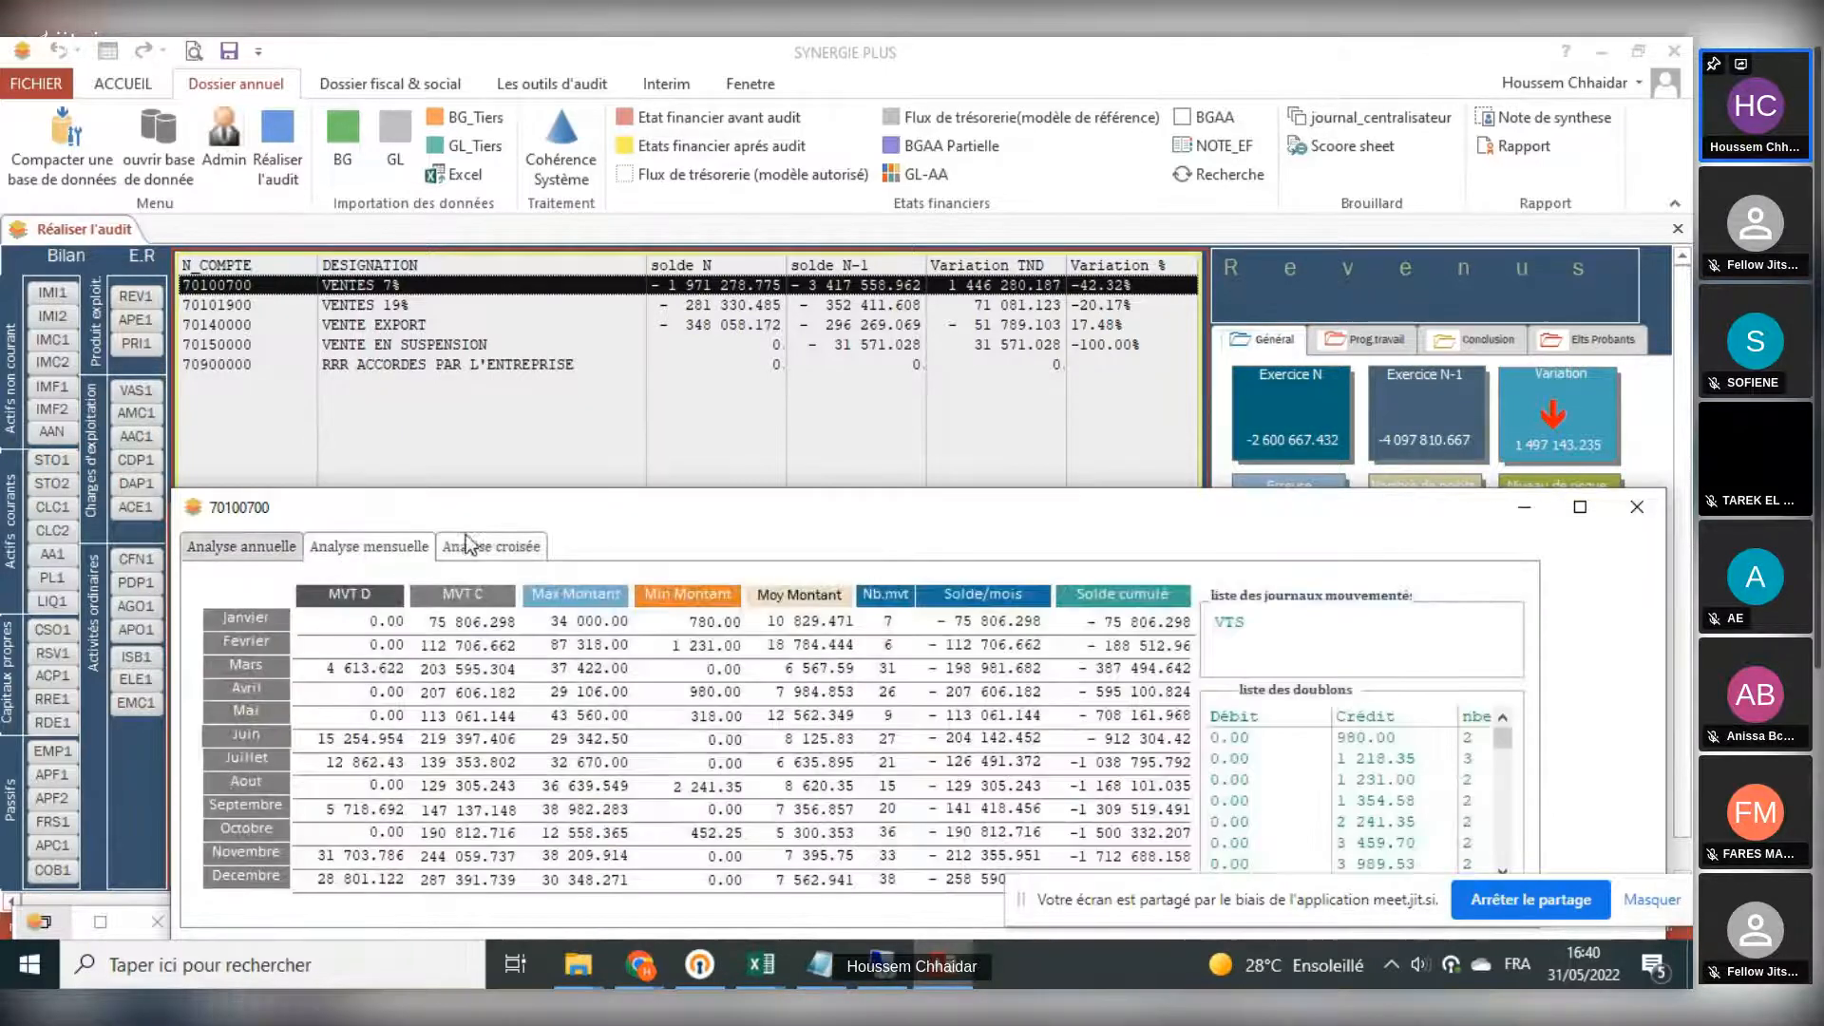
drag(500, 517, 449, 432)
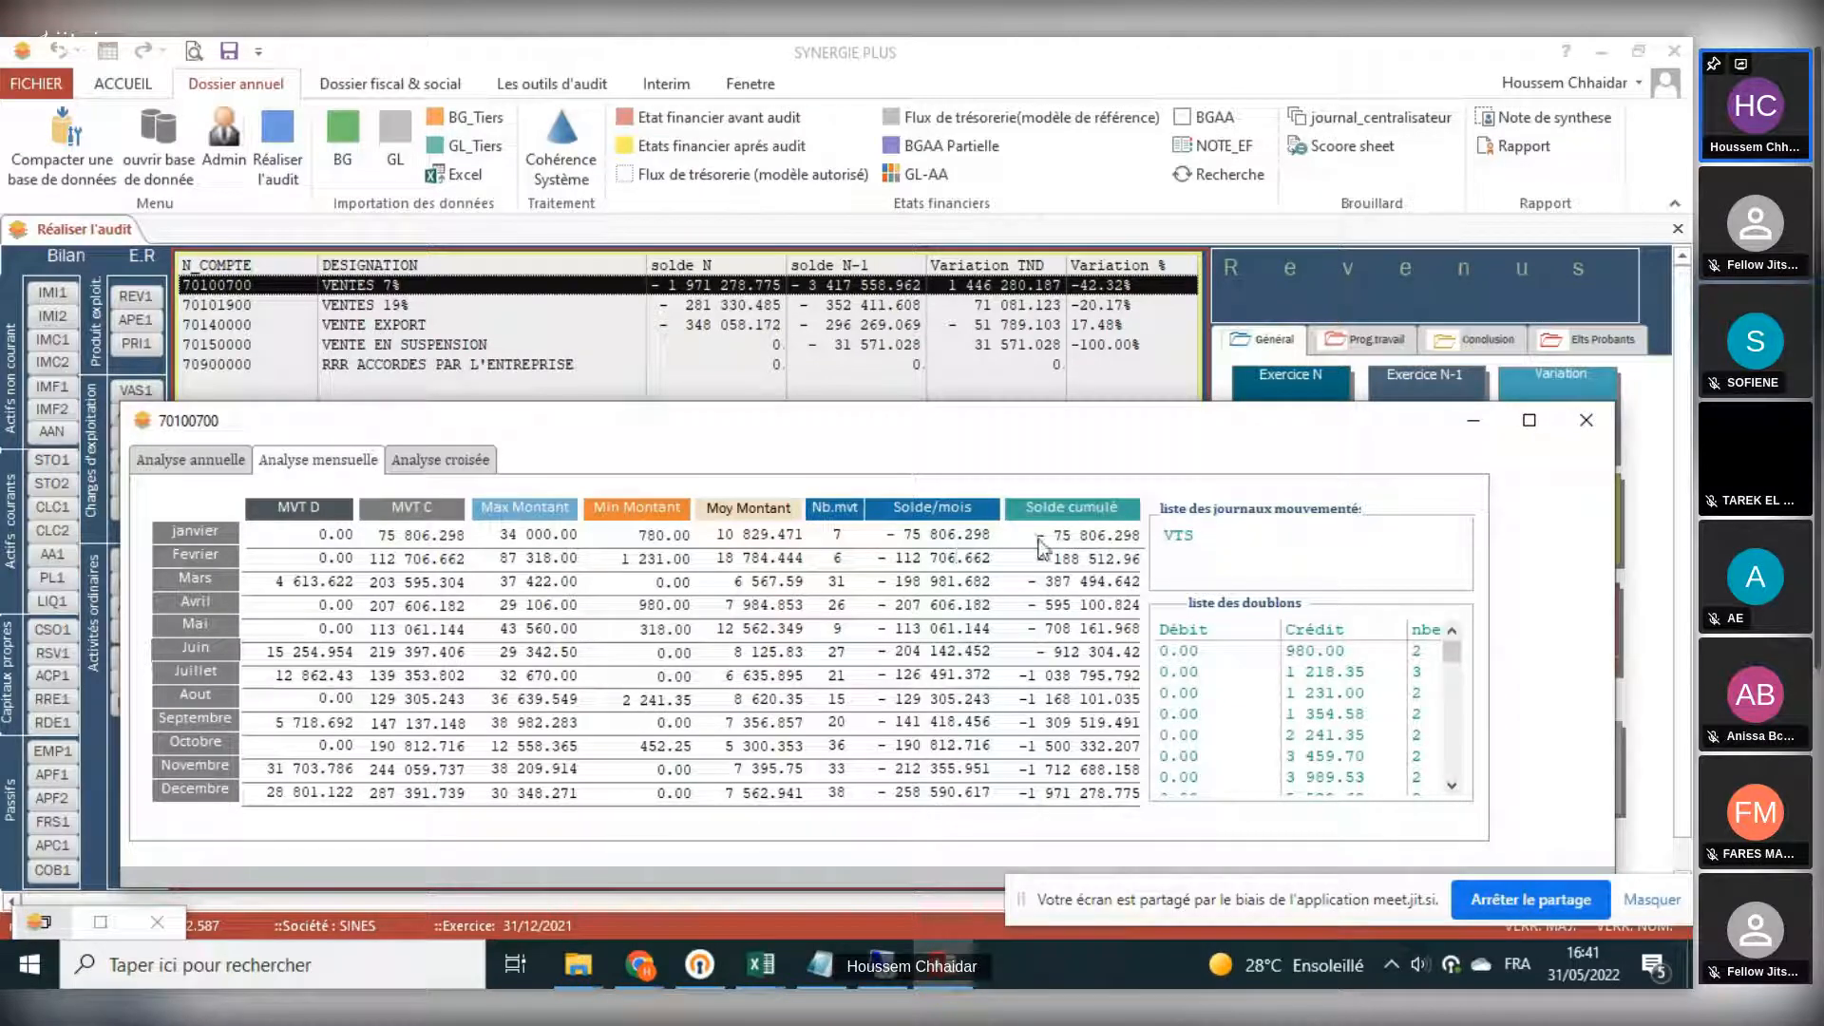
click(1178, 540)
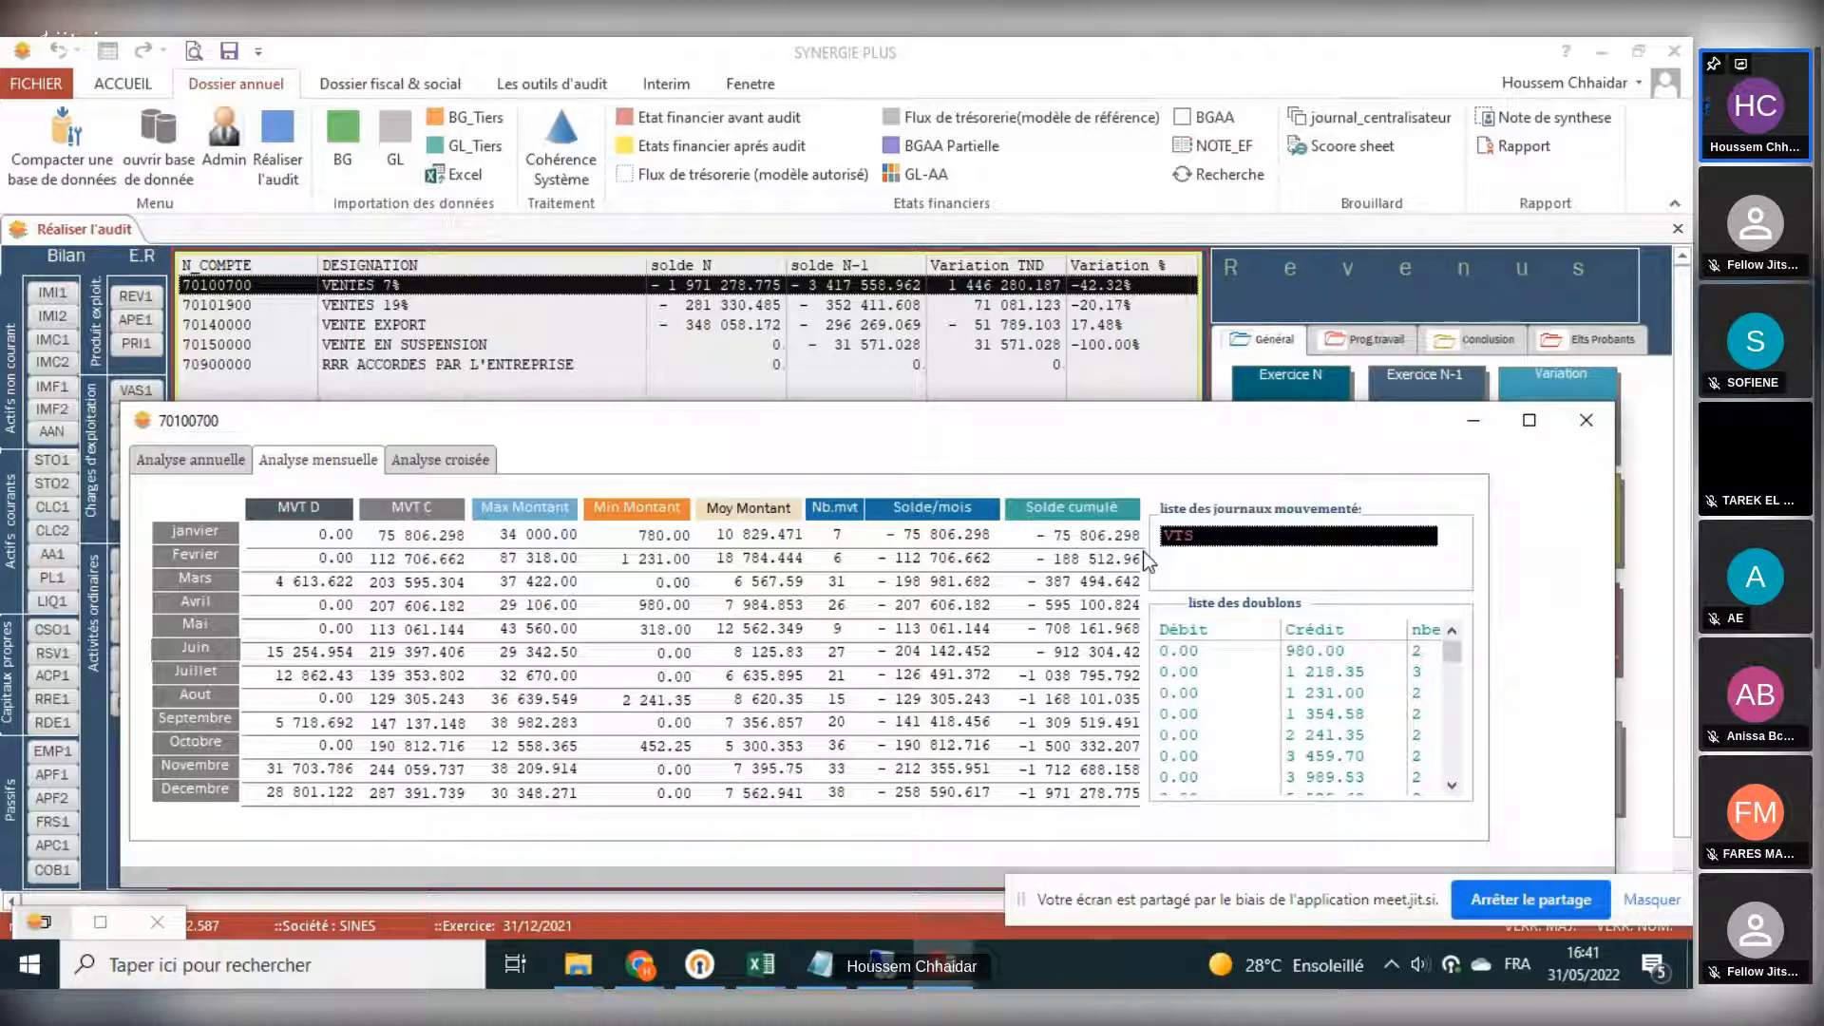
click(1183, 653)
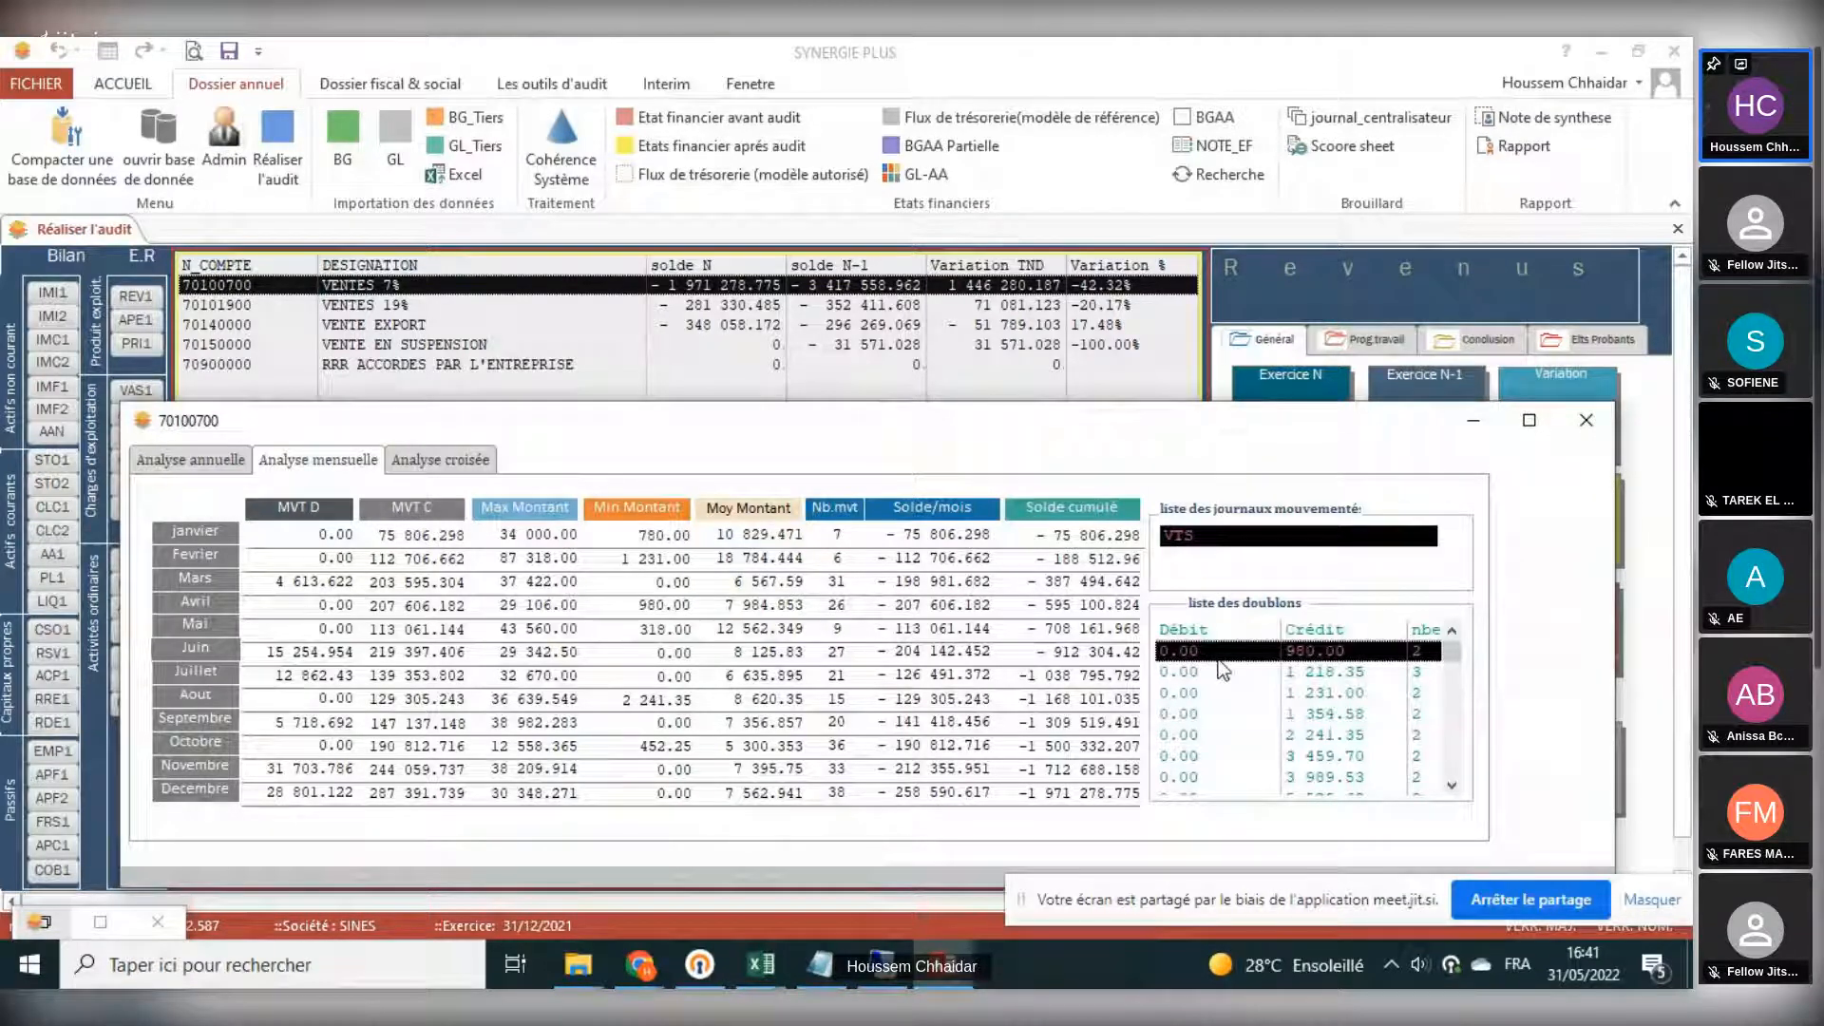
scroll(1341, 653, down, 3)
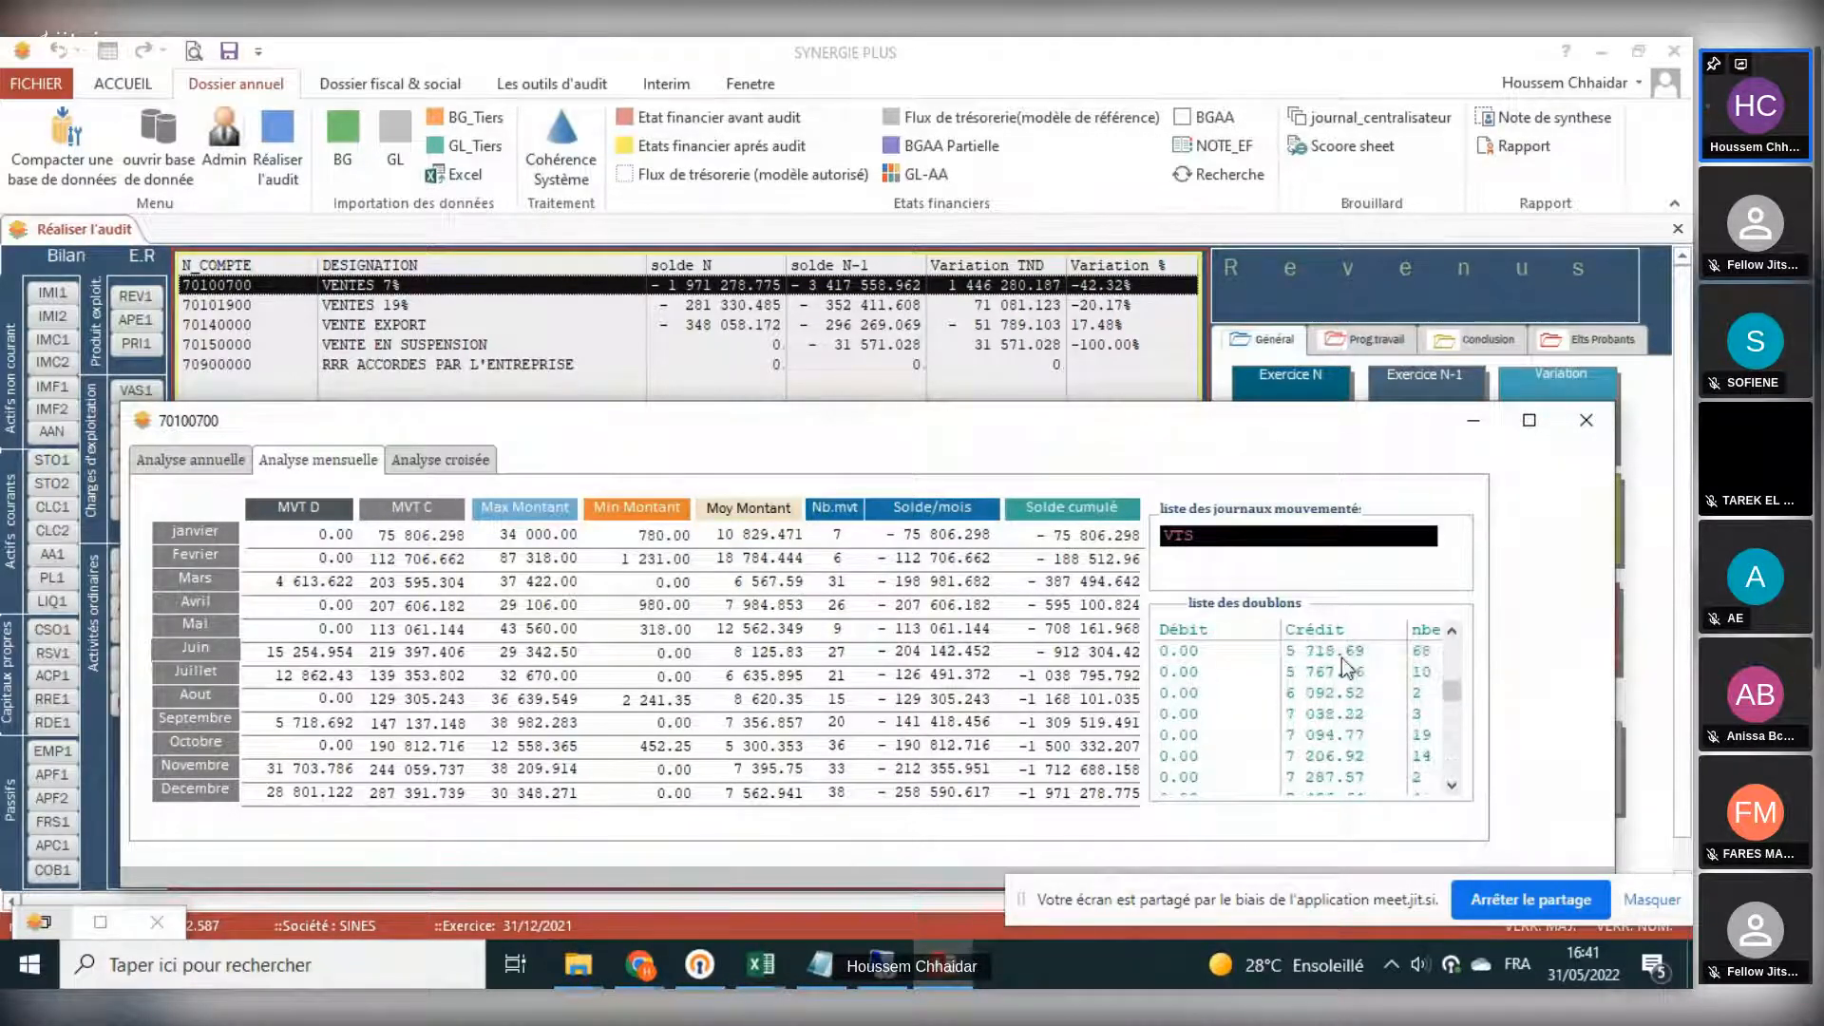
scroll(1341, 657, down, 3)
scroll(1370, 682, down, 3)
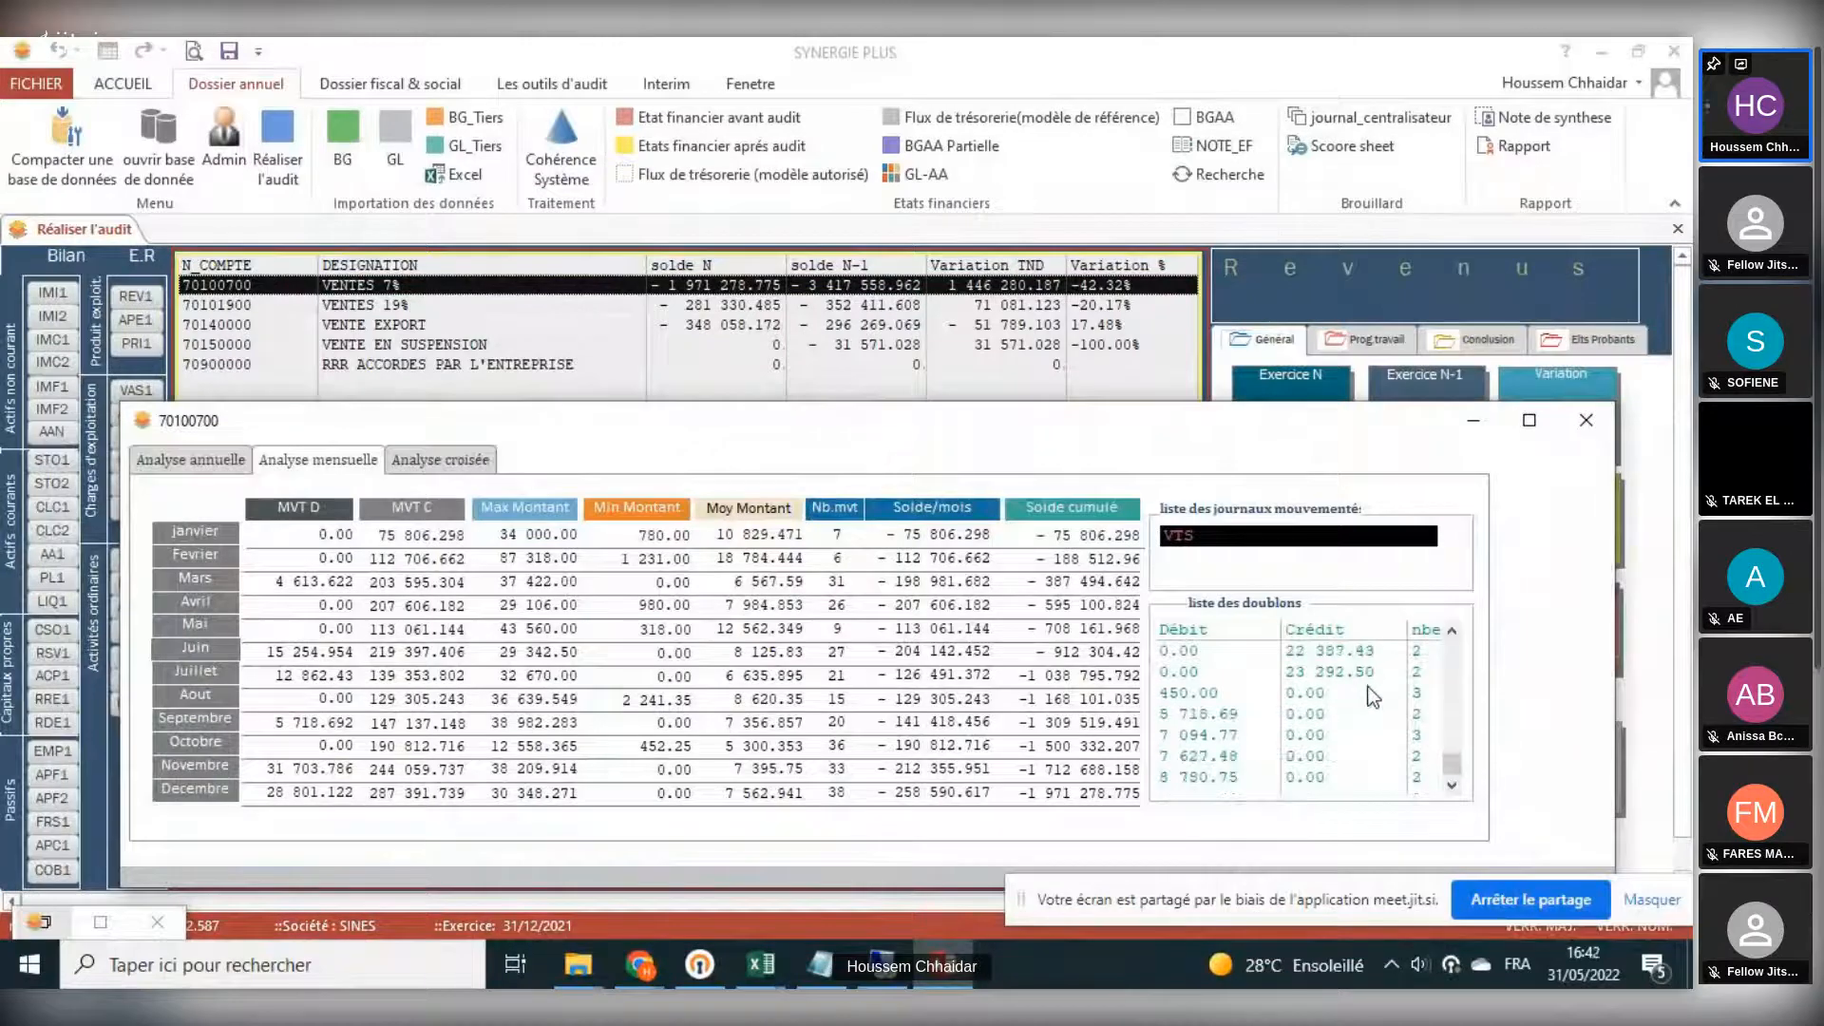
click(1365, 672)
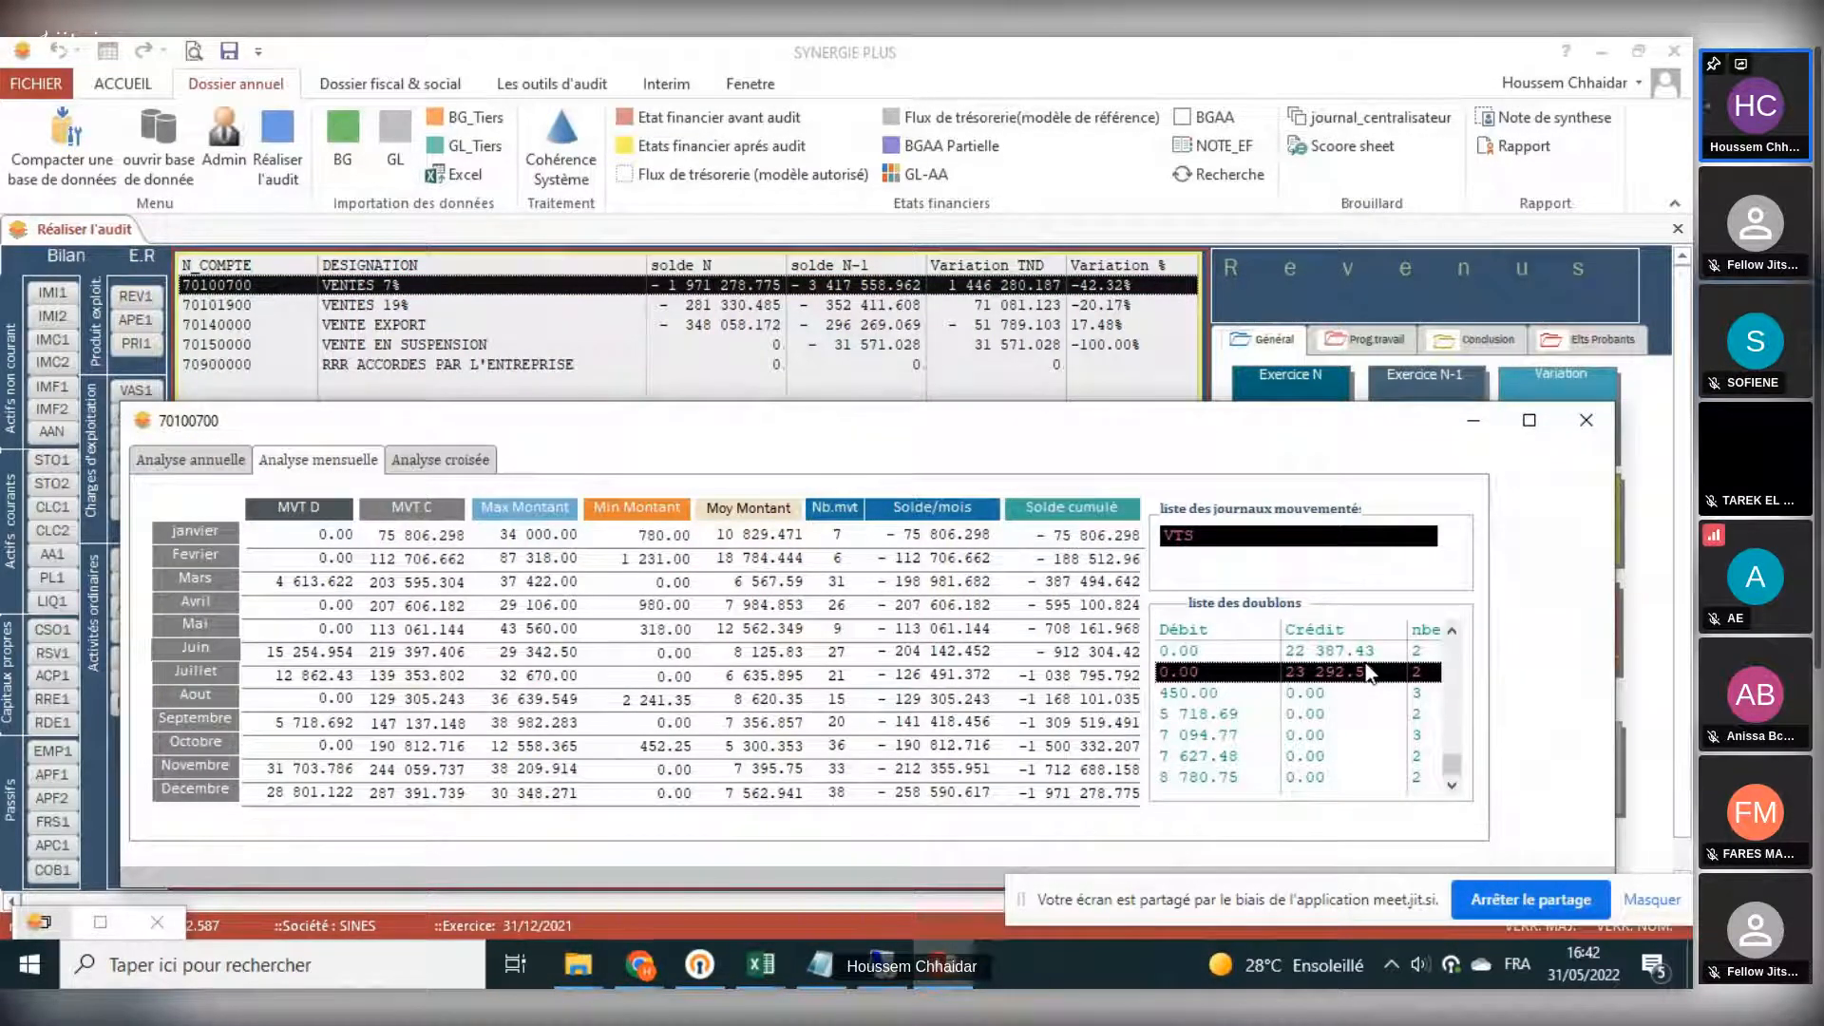
scroll(1368, 671, up, 5)
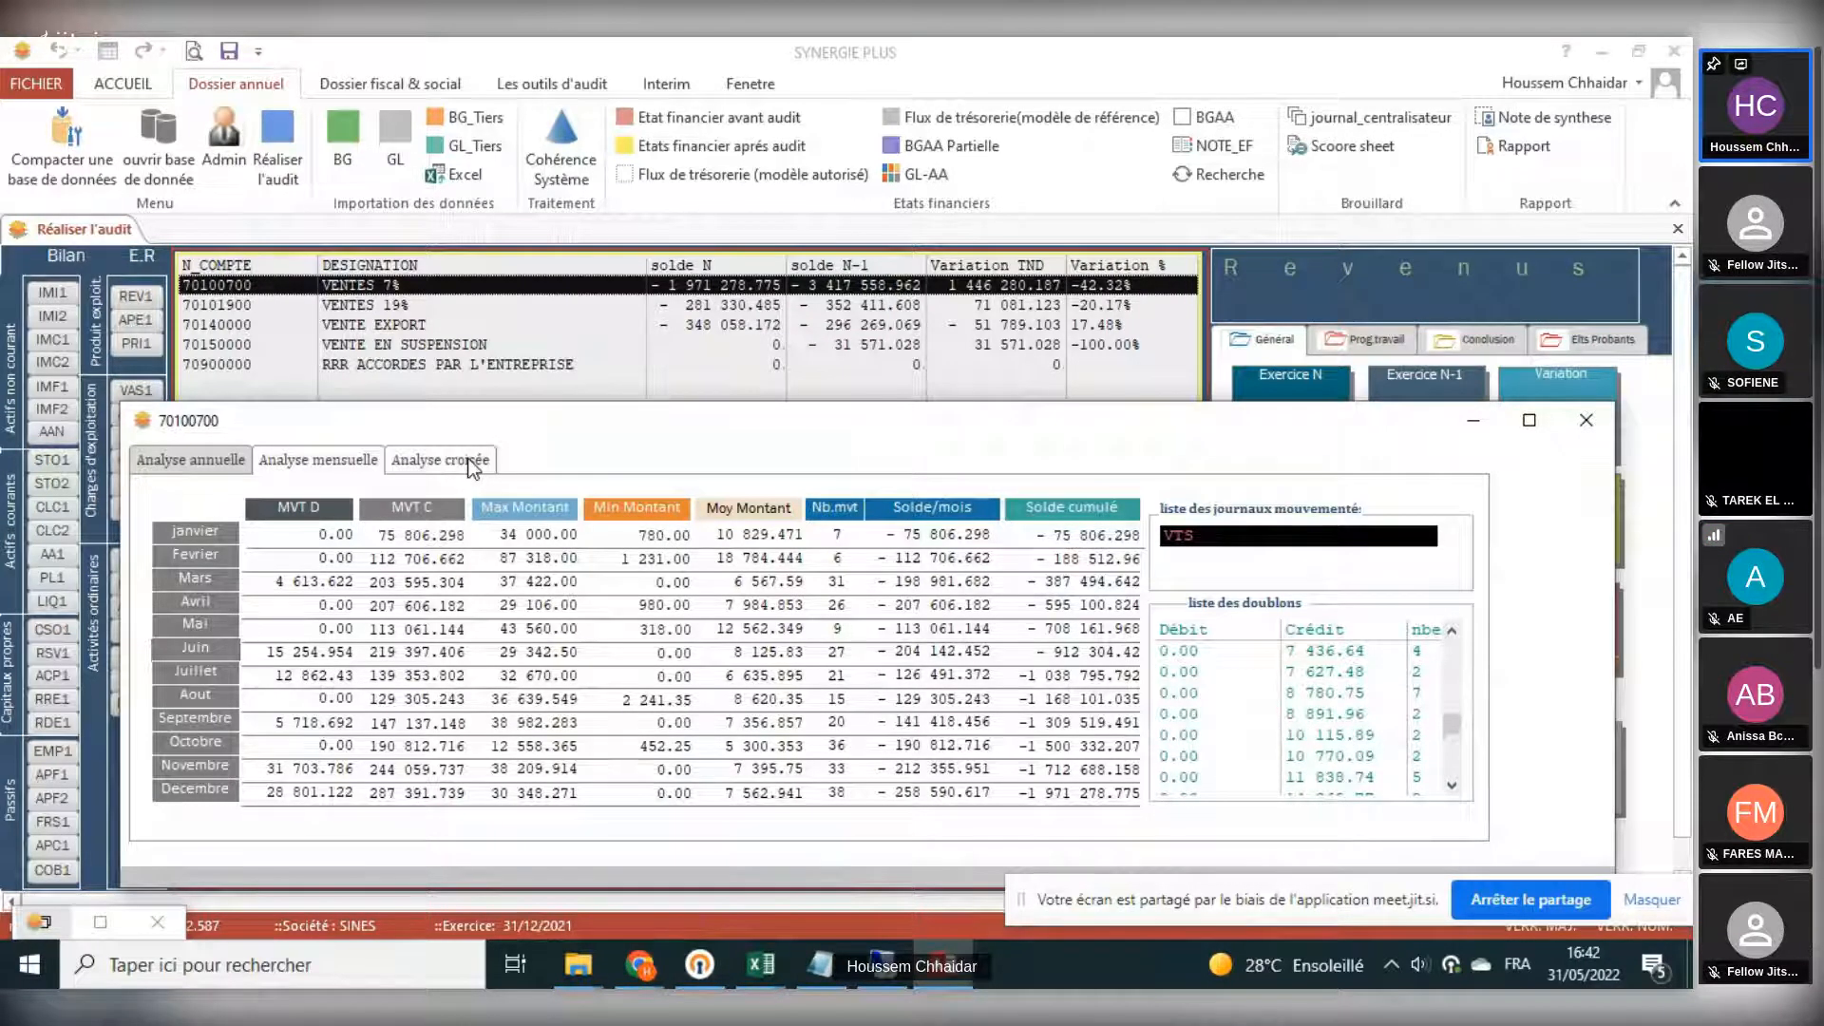
- Display the cross analysis of VENTES 7% and examine the January amounts of exercices 2018 and 2019
click(467, 457)
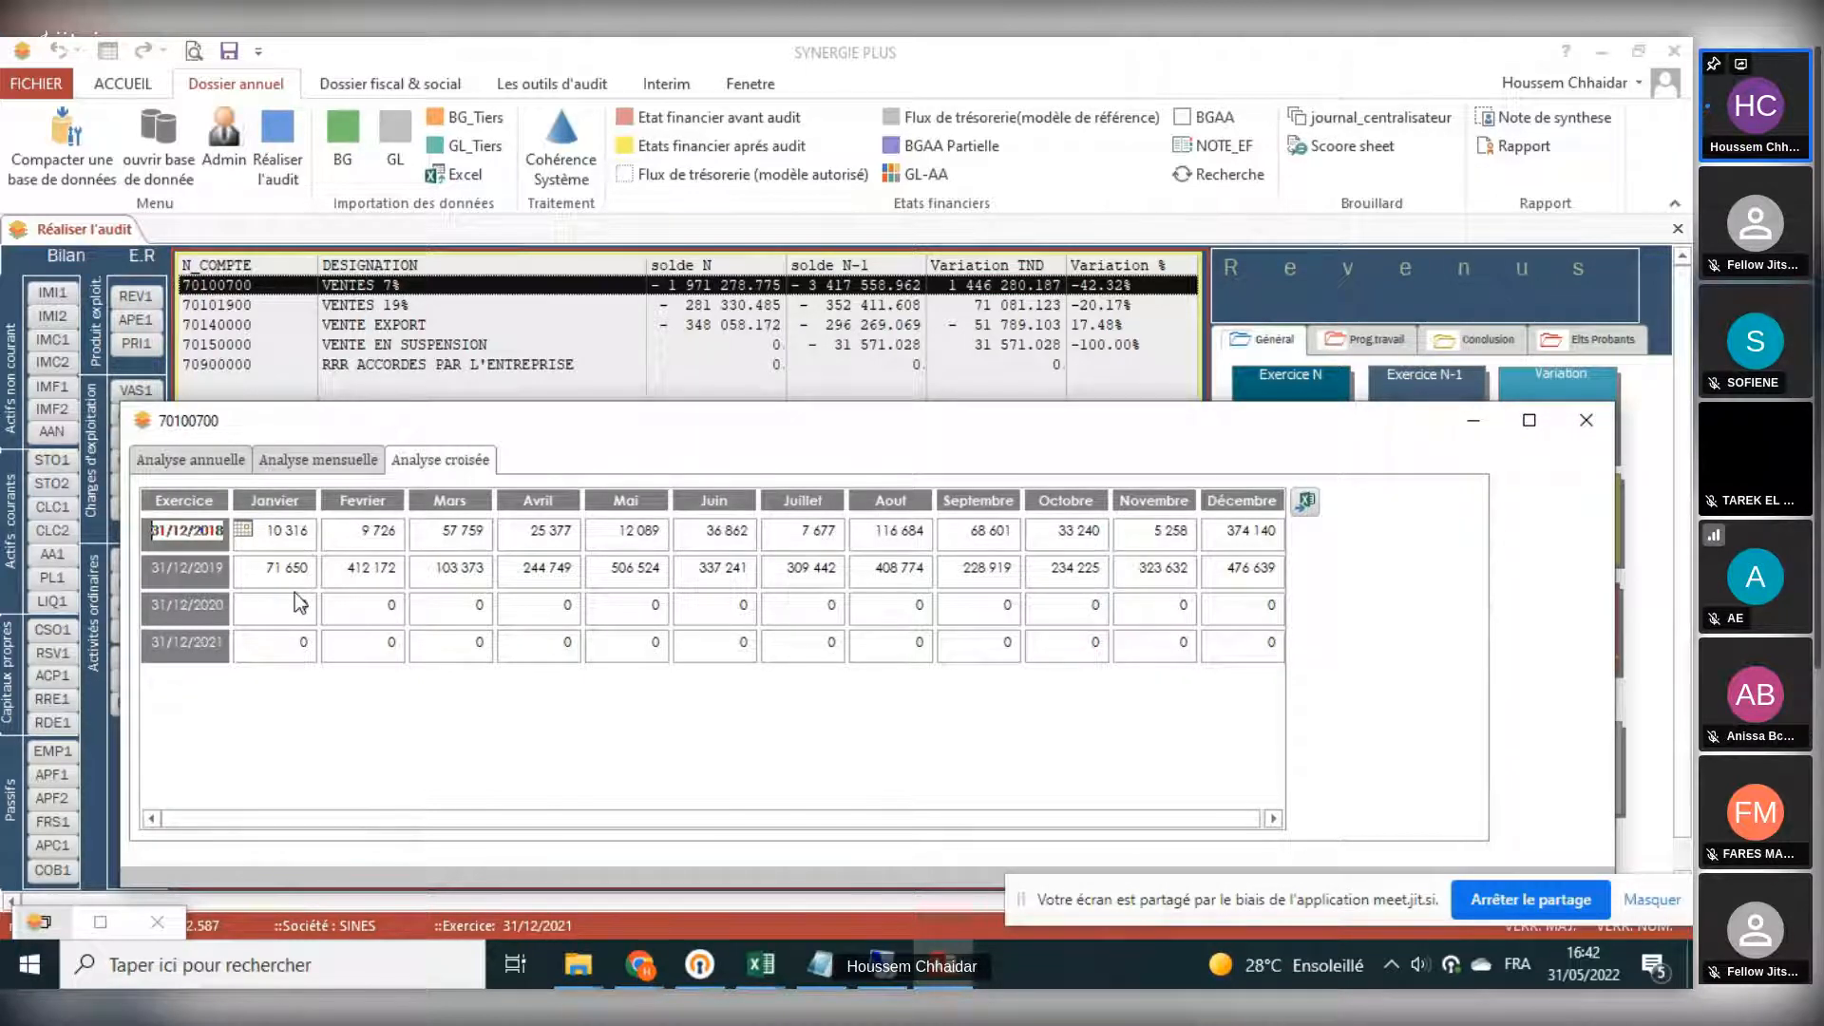
click(277, 530)
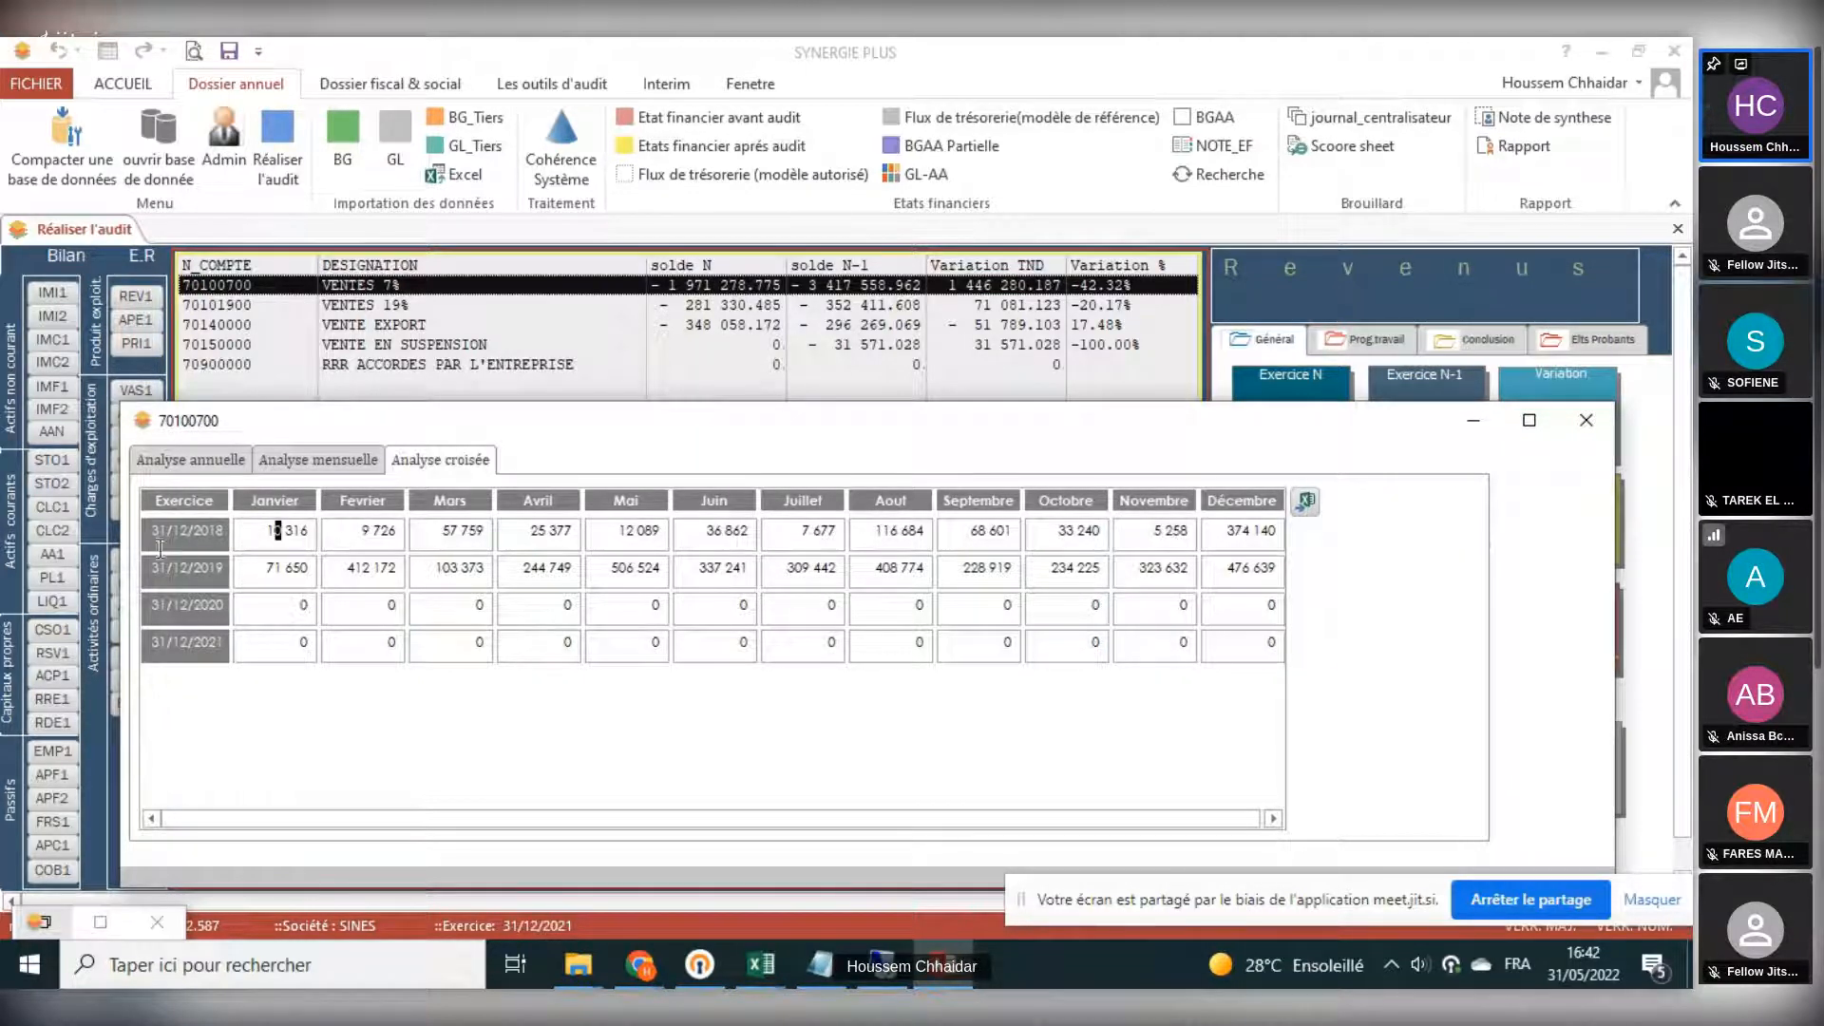
click(249, 576)
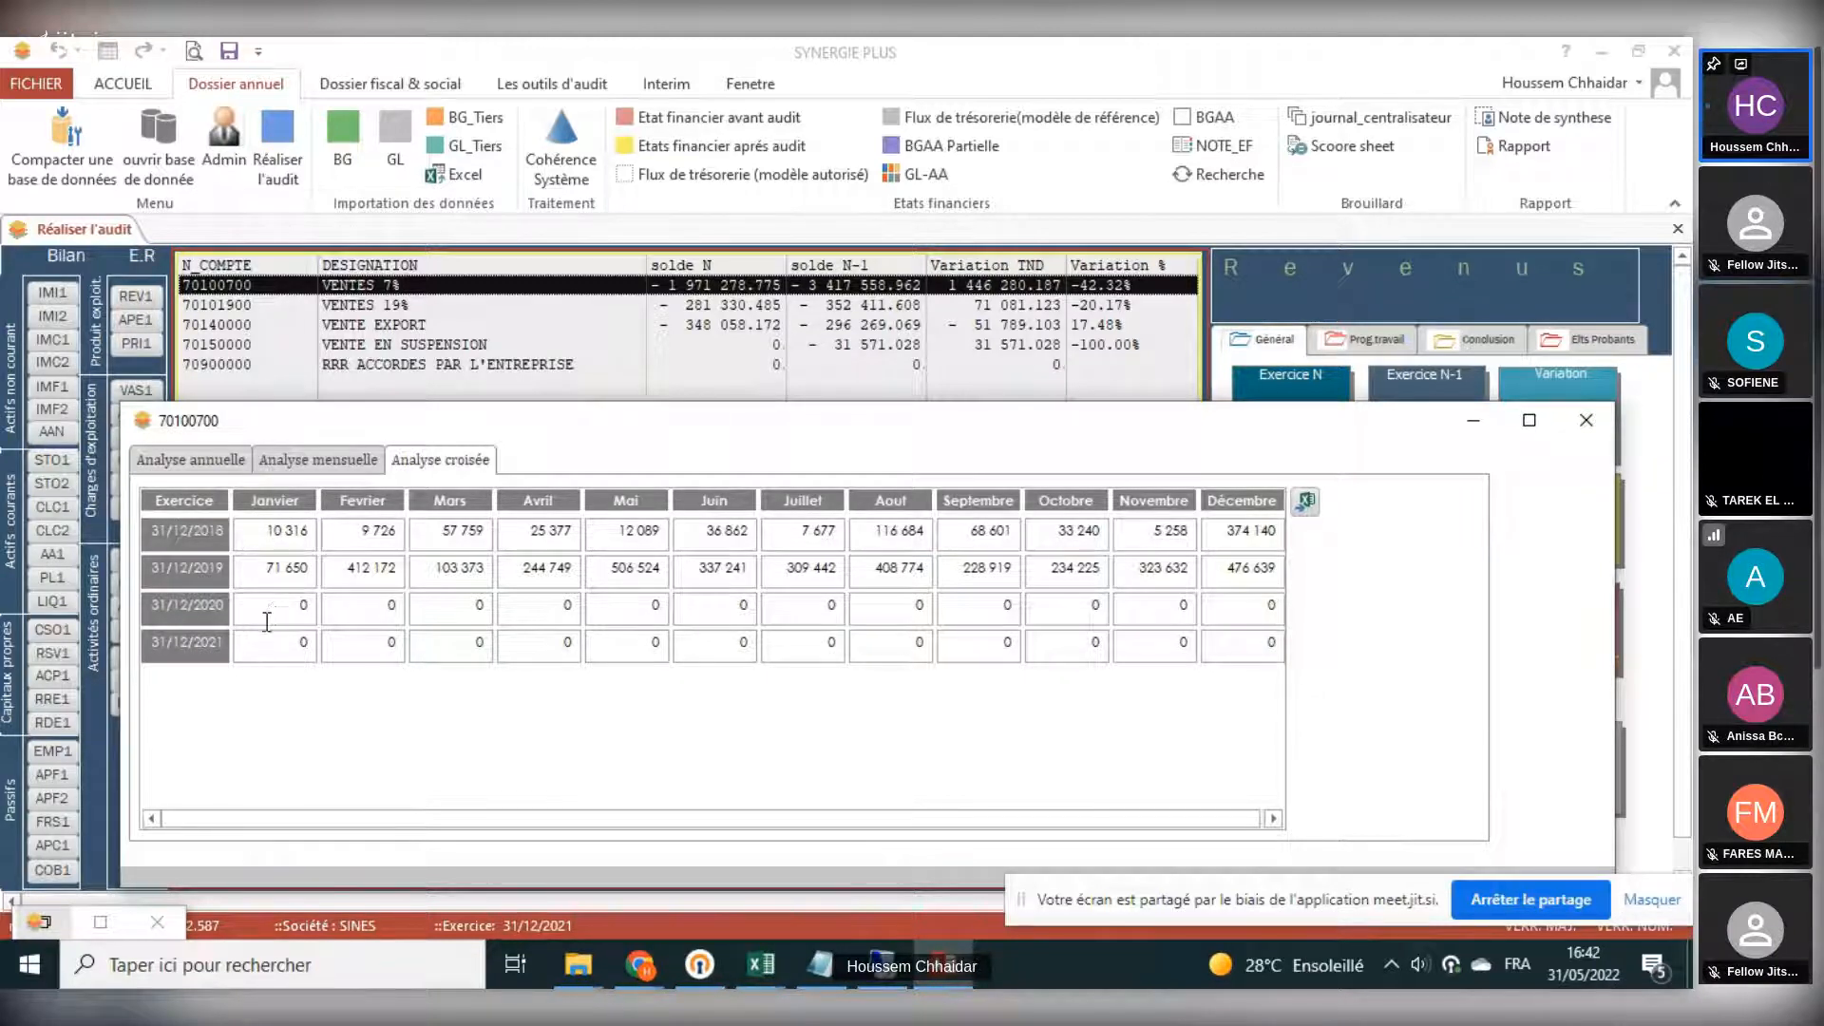
- Run Activer la comparaison multi-exercices from the system coherence tests for exercice 31/12/2021, and close the test and account analysis windows
click(561, 156)
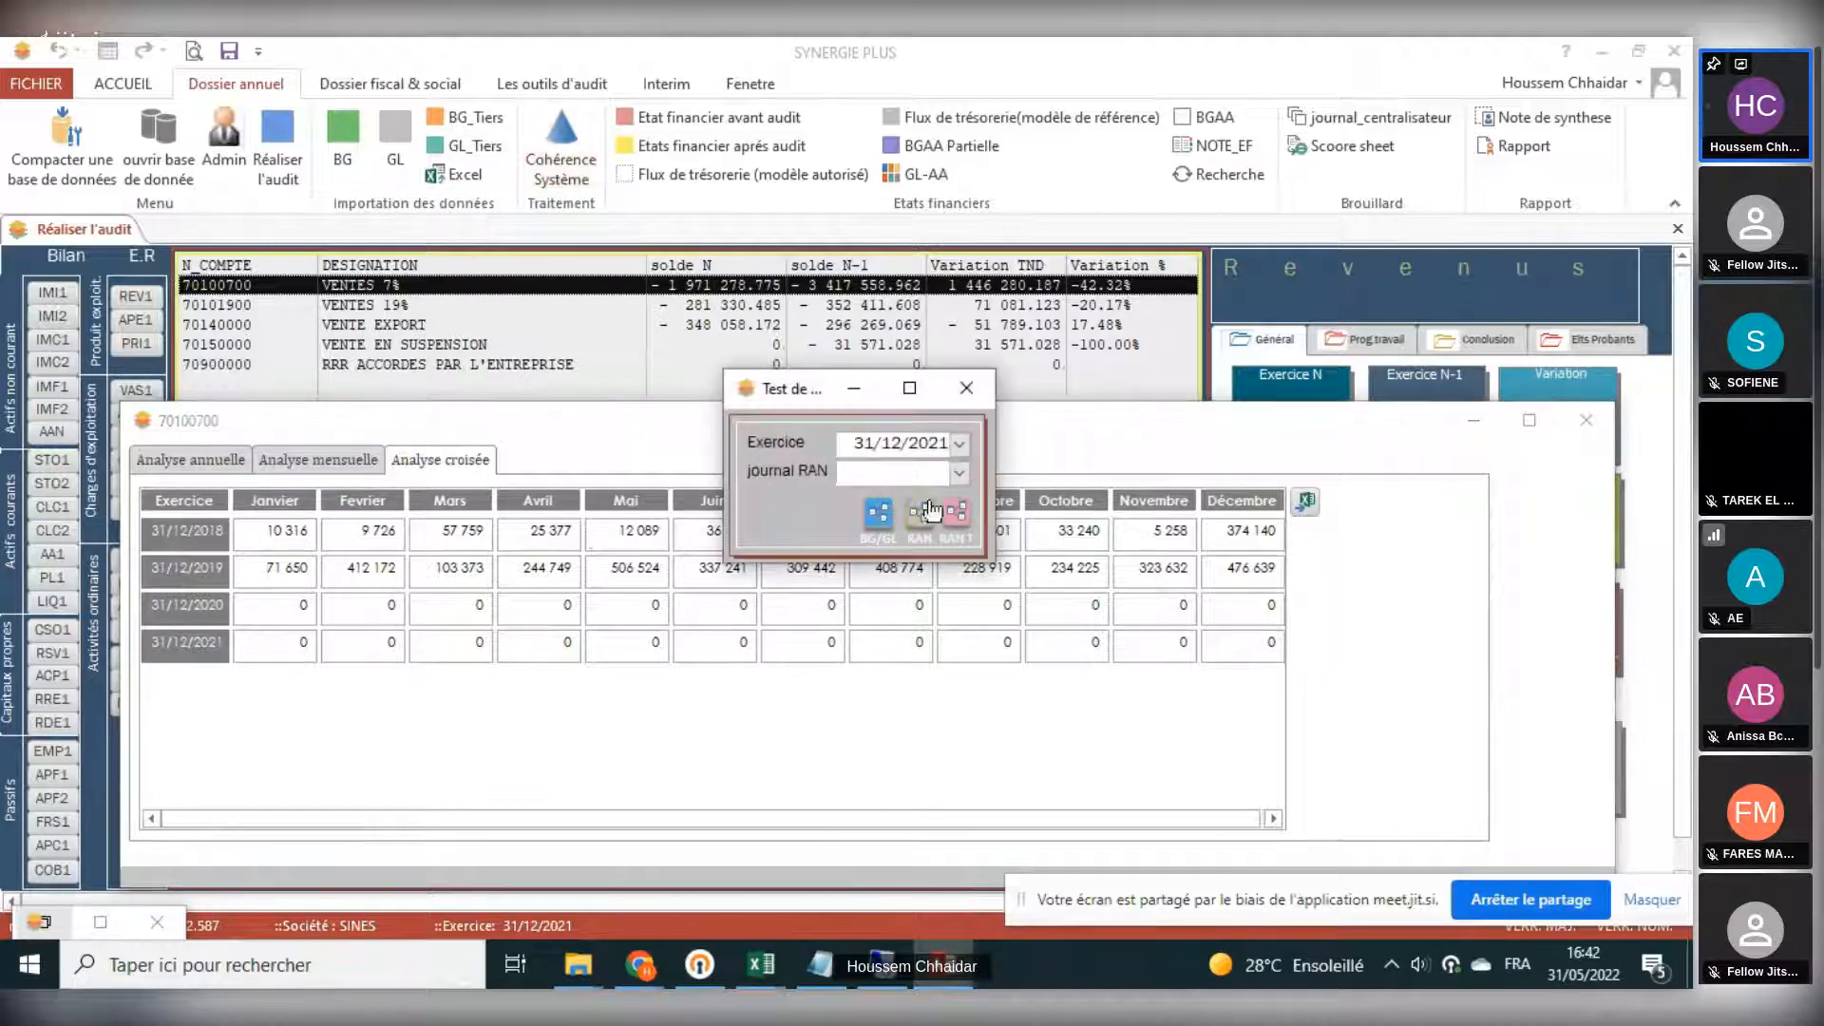
click(879, 513)
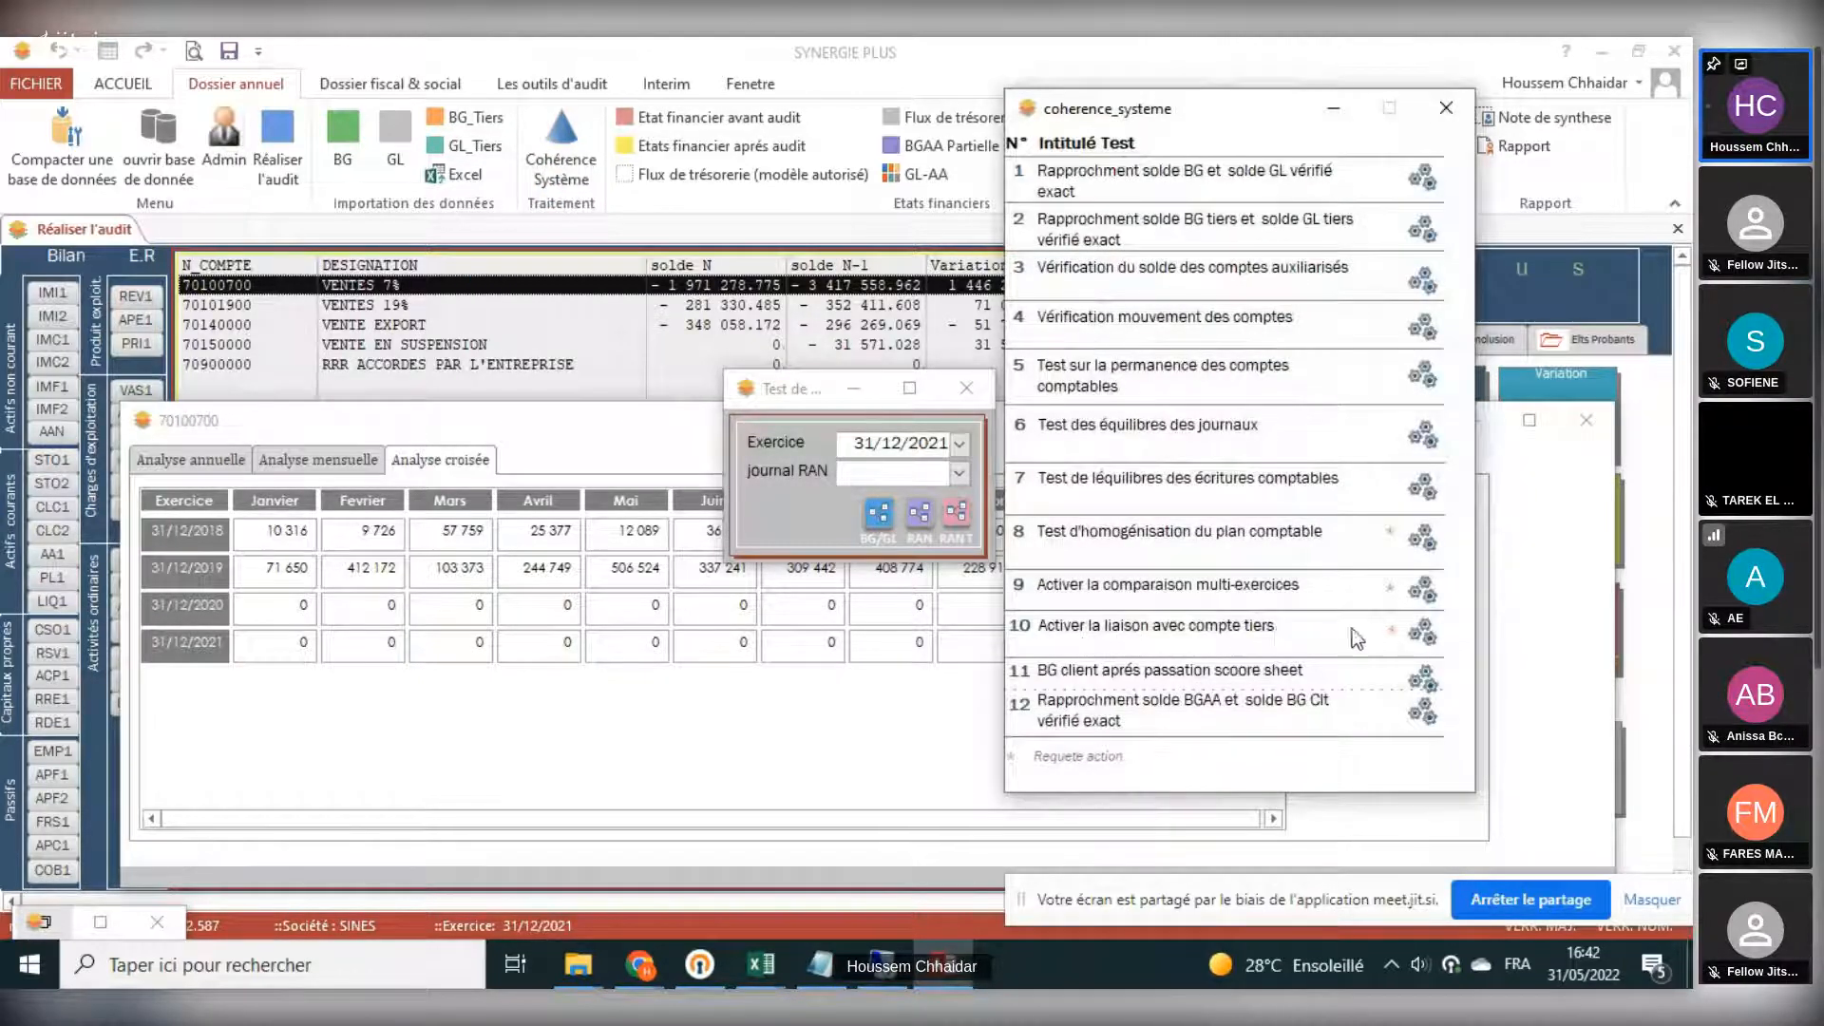
click(1425, 600)
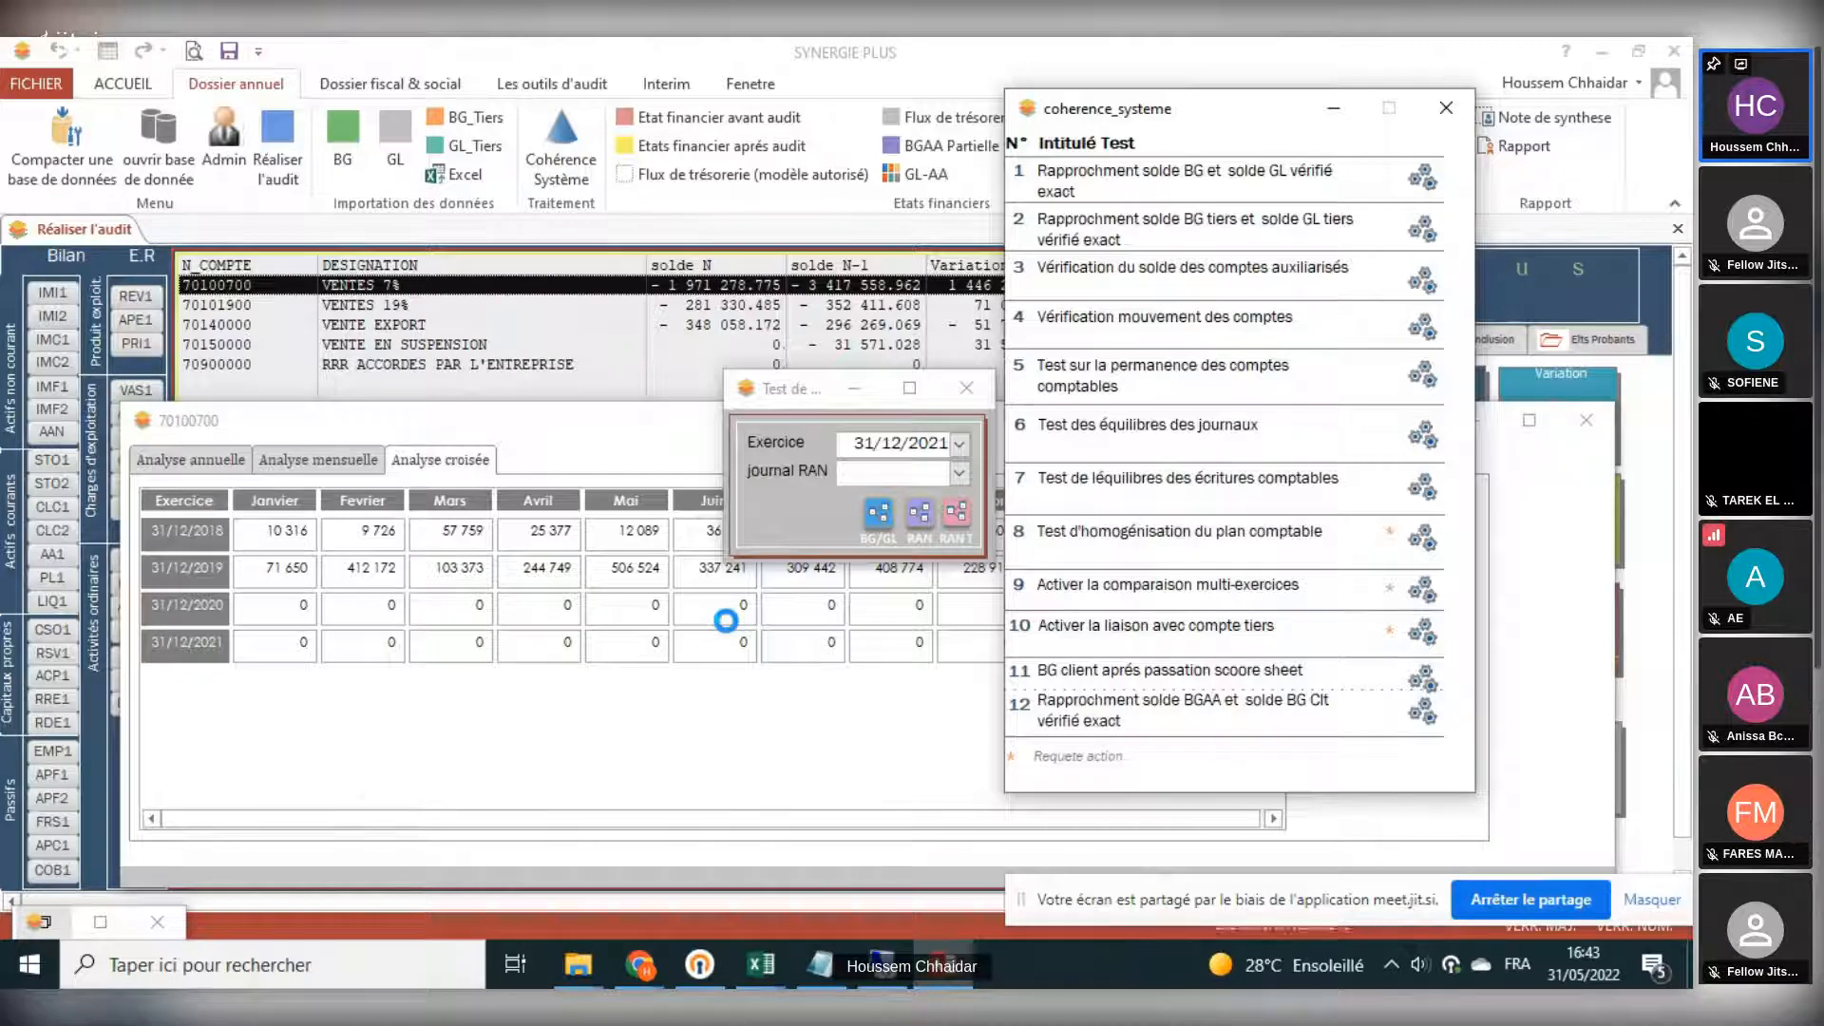
click(864, 575)
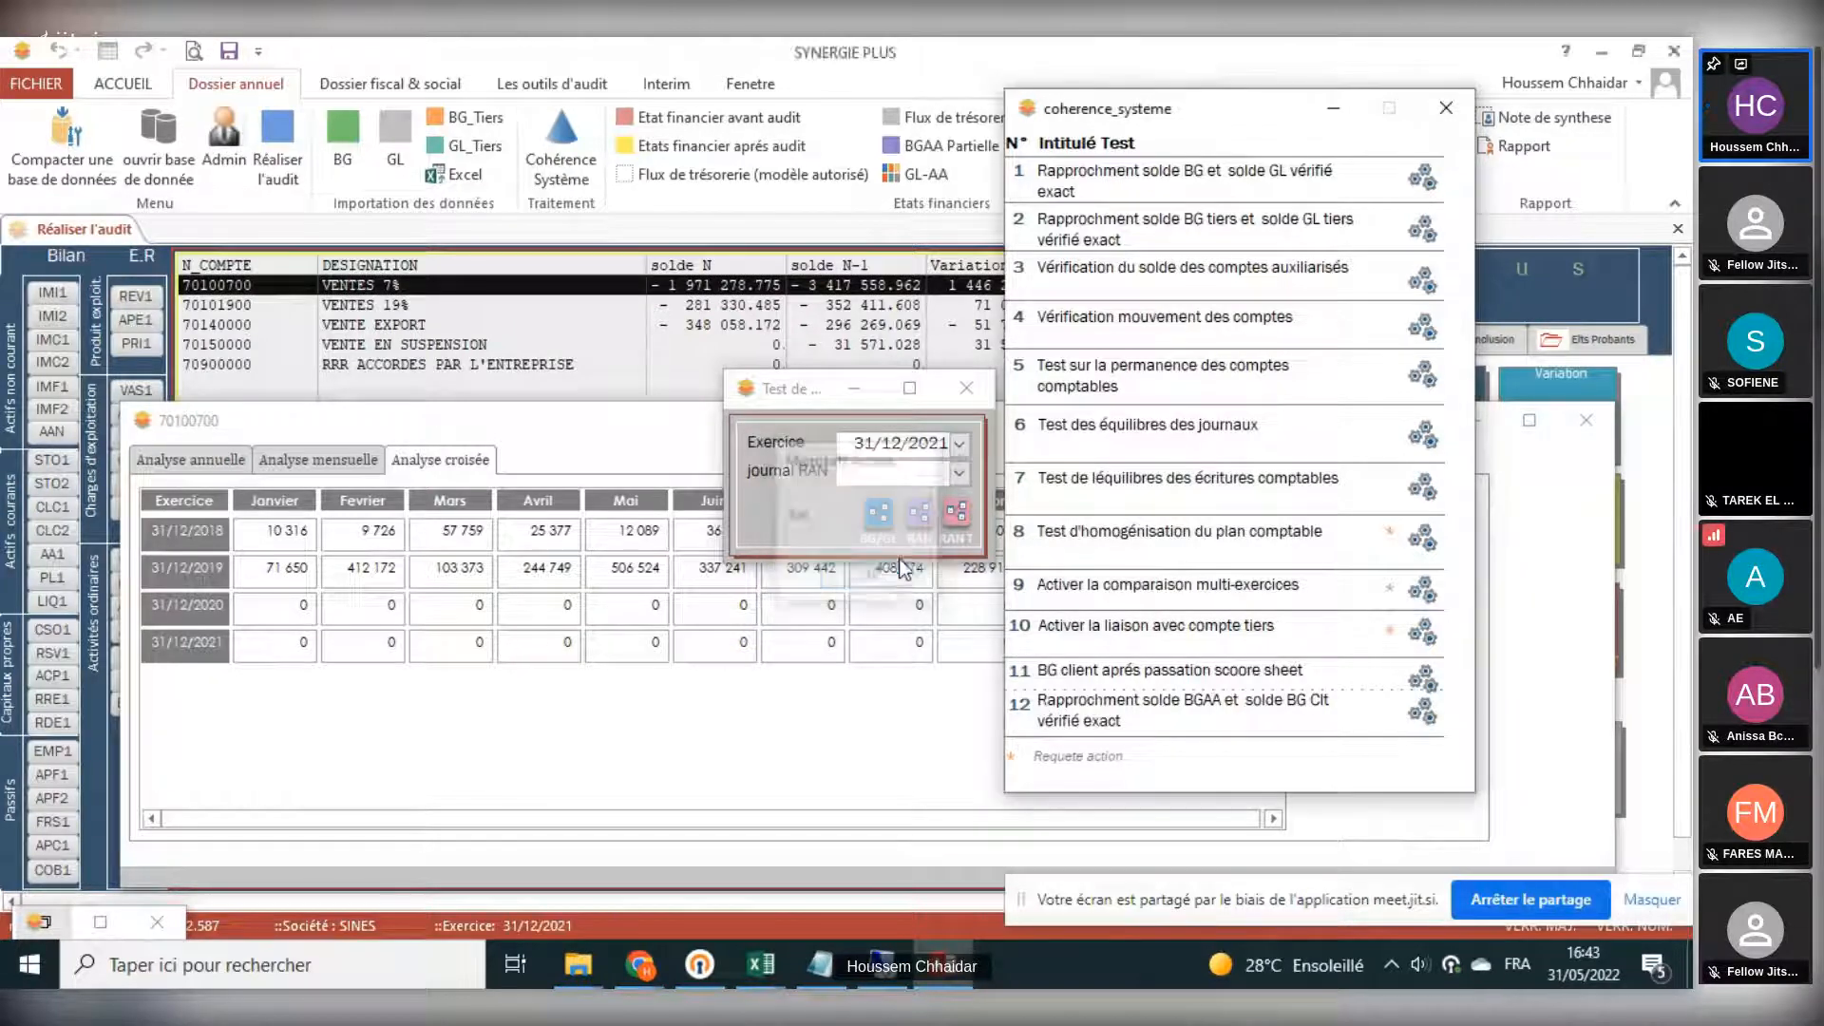
click(967, 399)
click(1445, 108)
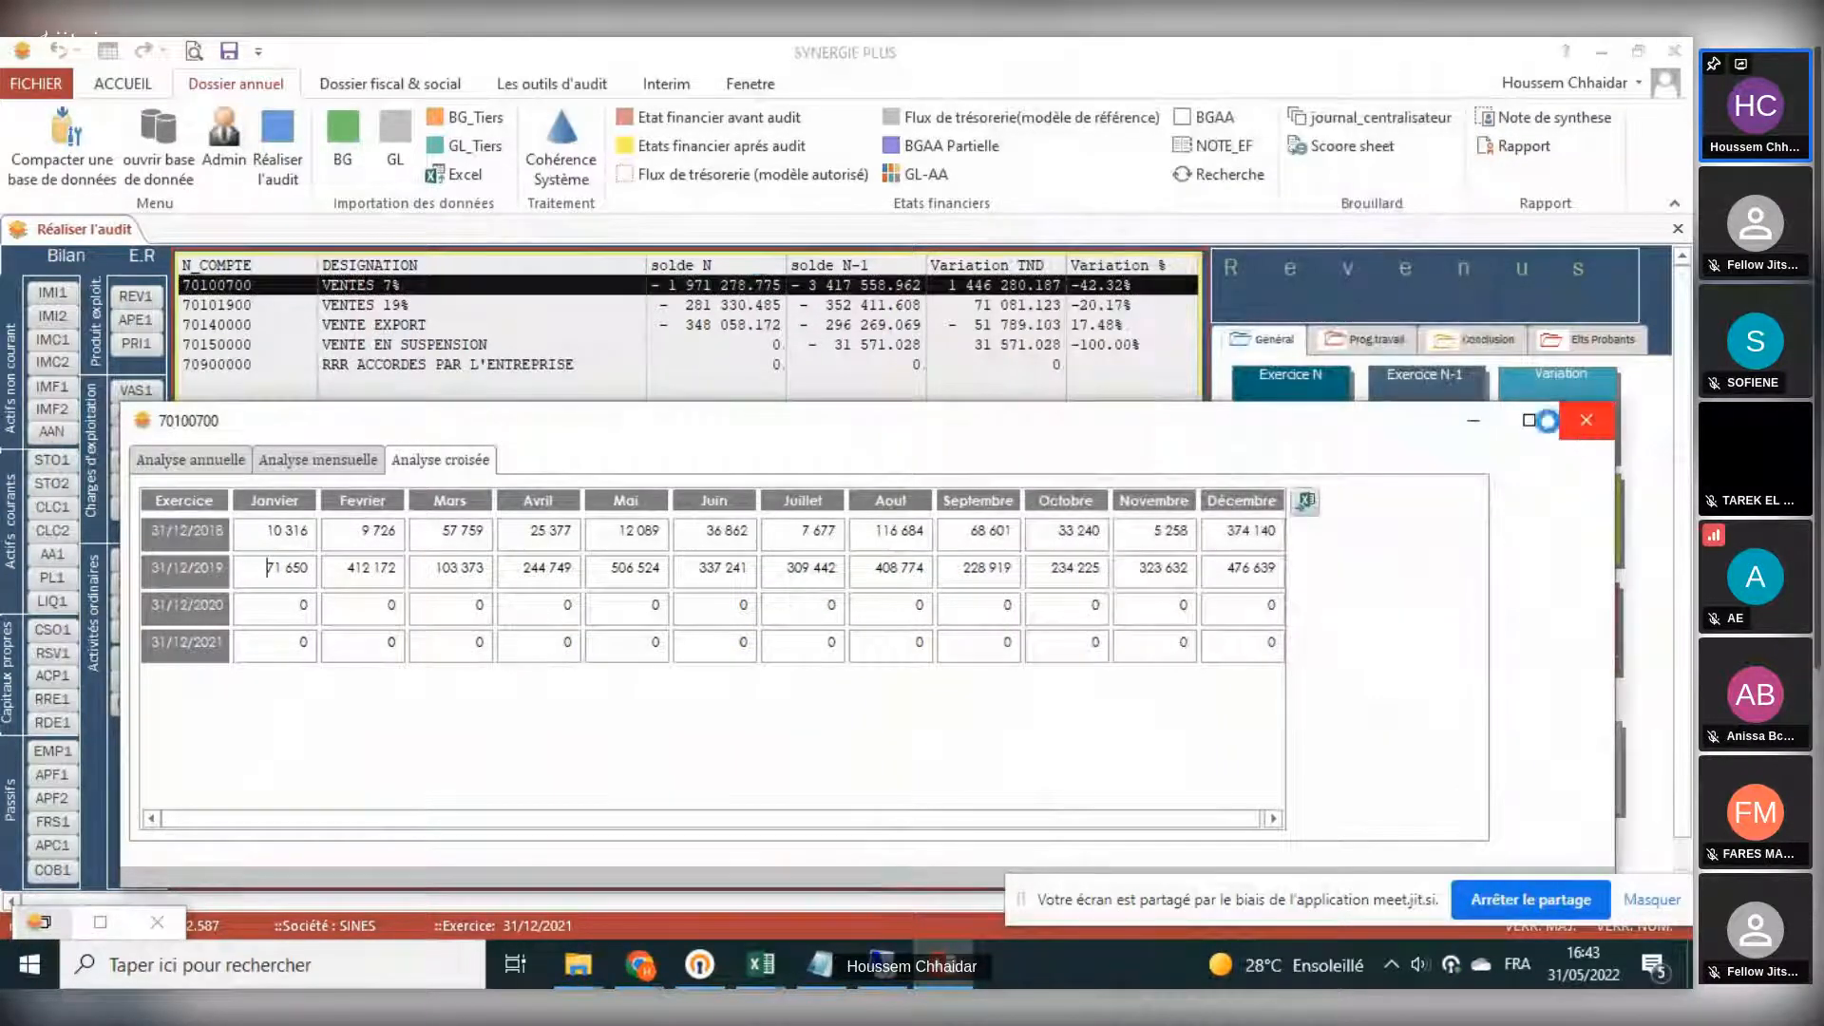
click(1582, 420)
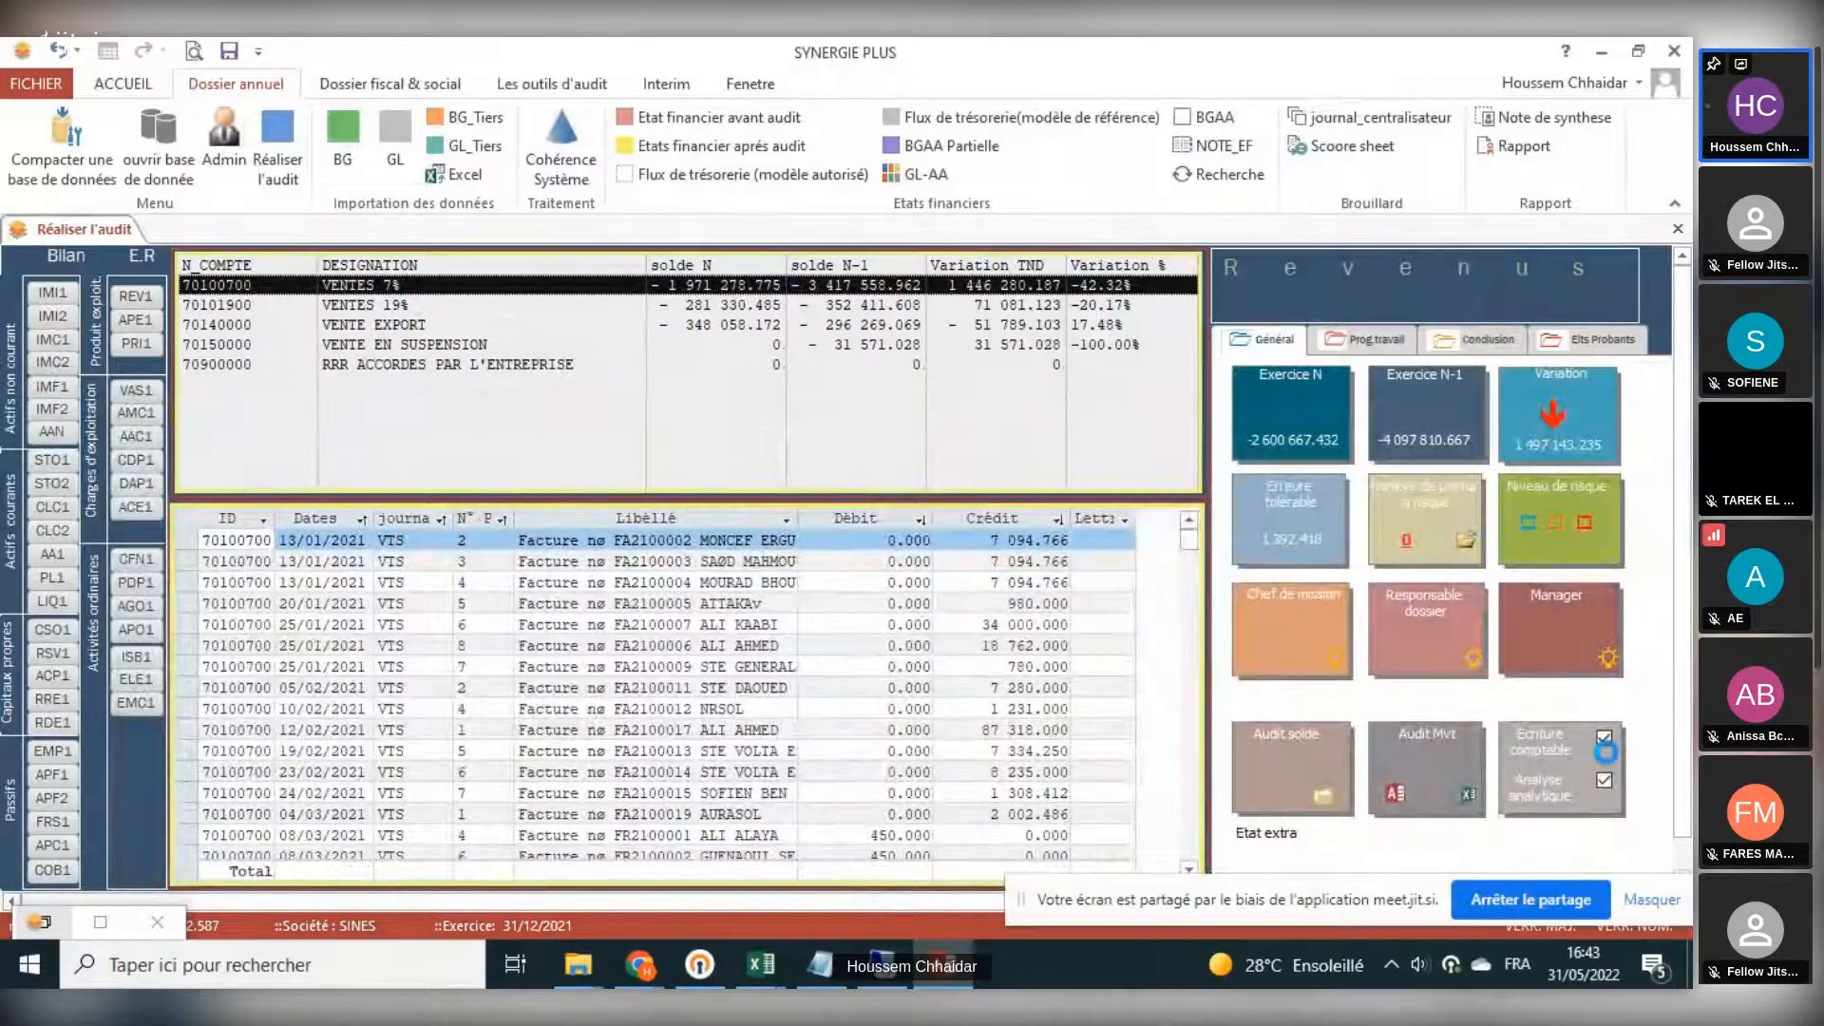
- Check the February 2019 and December 2021 amounts in the cross analysis of VENTES 7%, and close the analysis
click(487, 547)
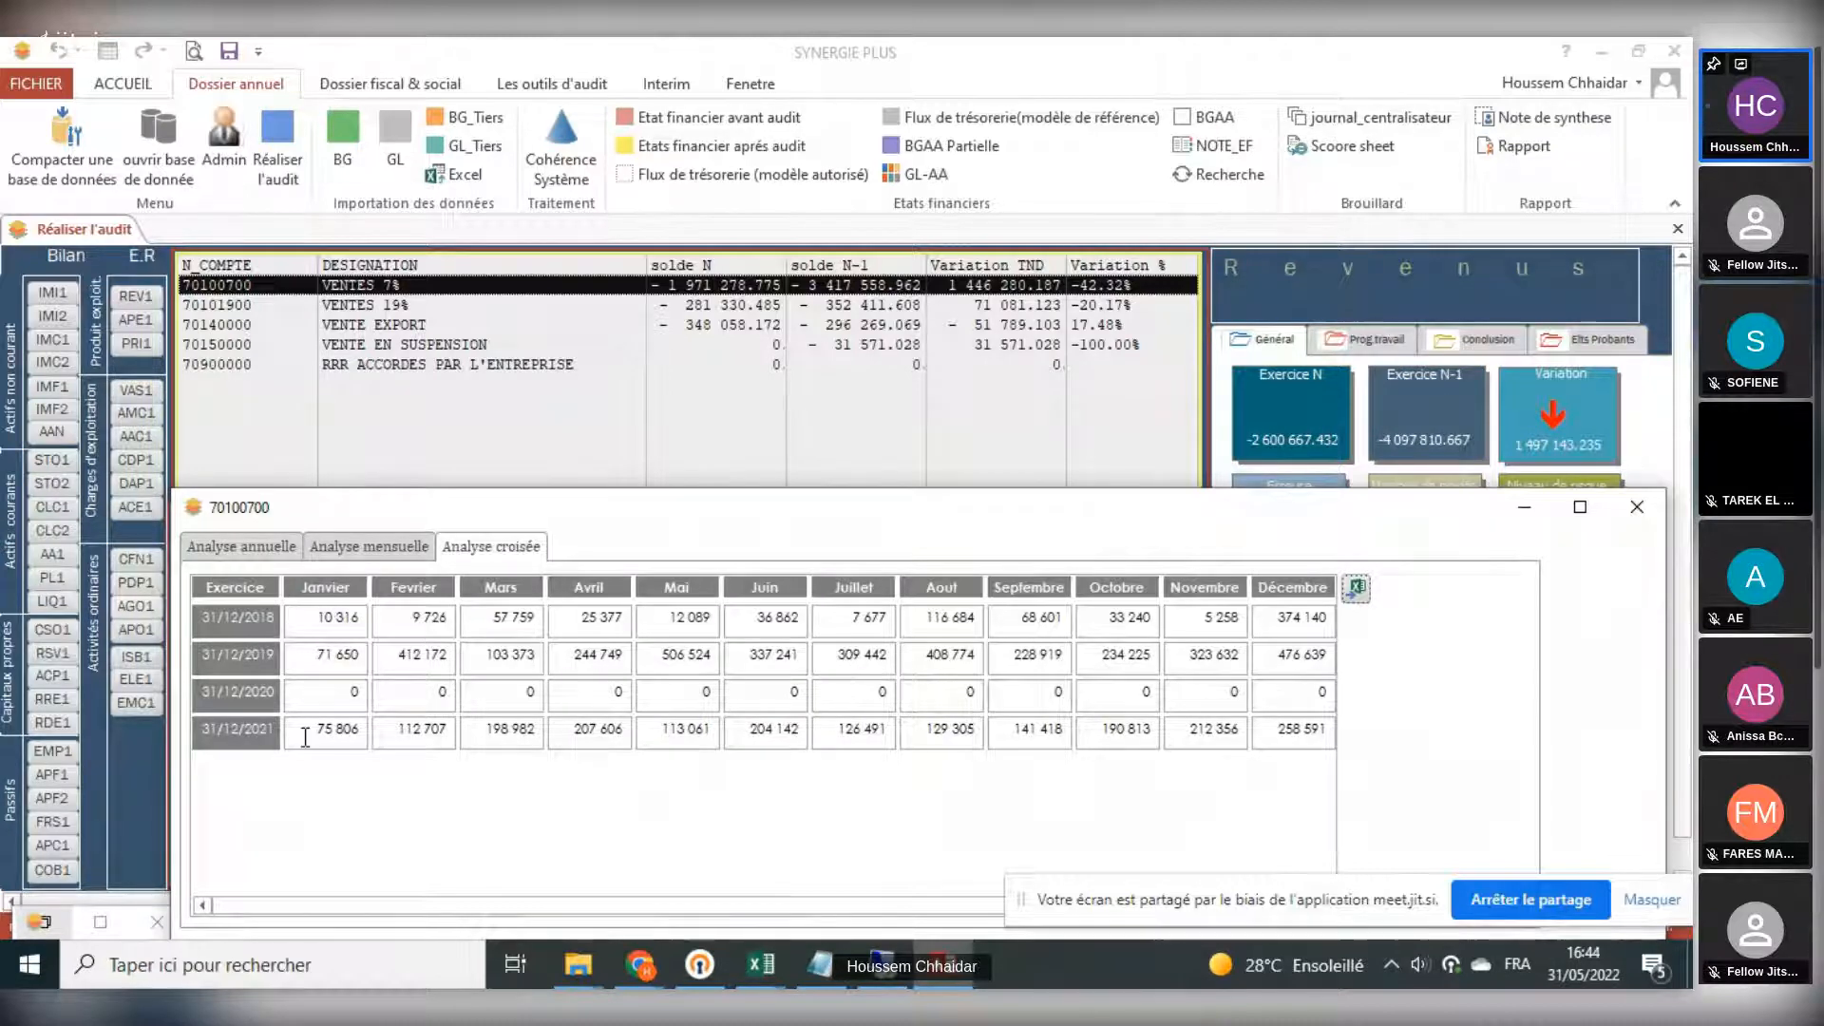
double_click(394, 659)
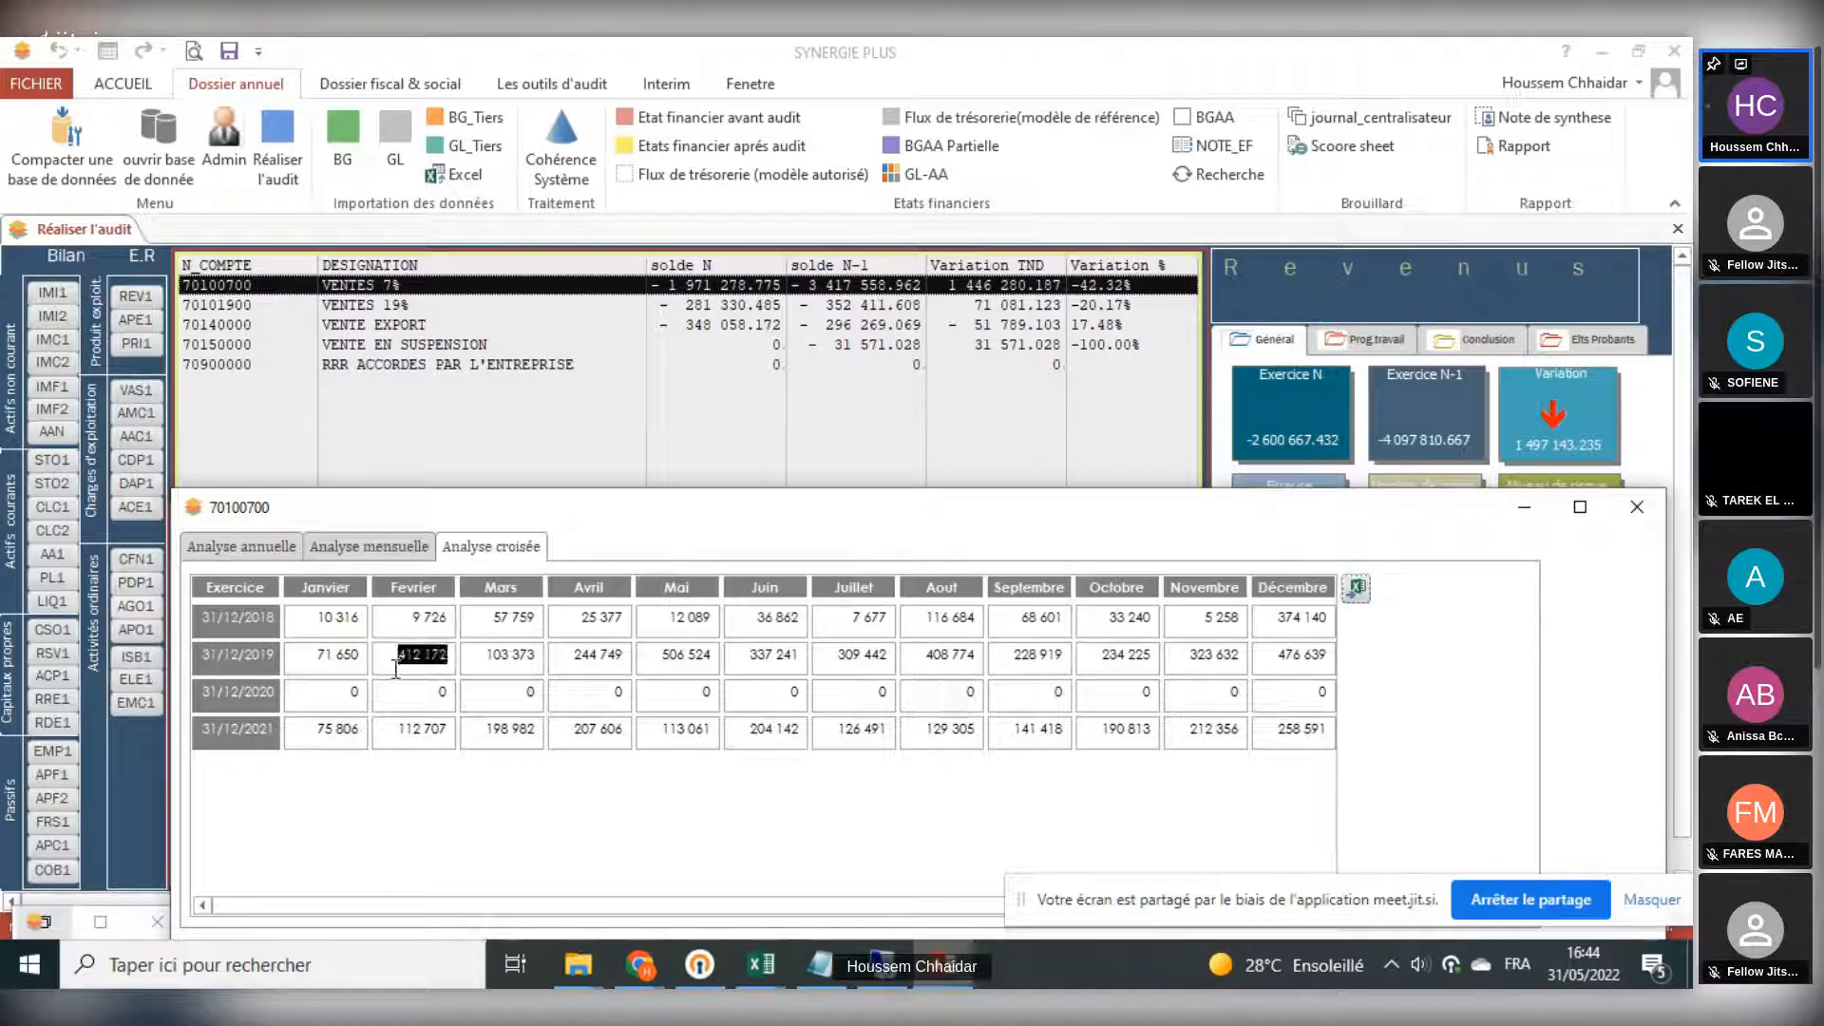
click(397, 666)
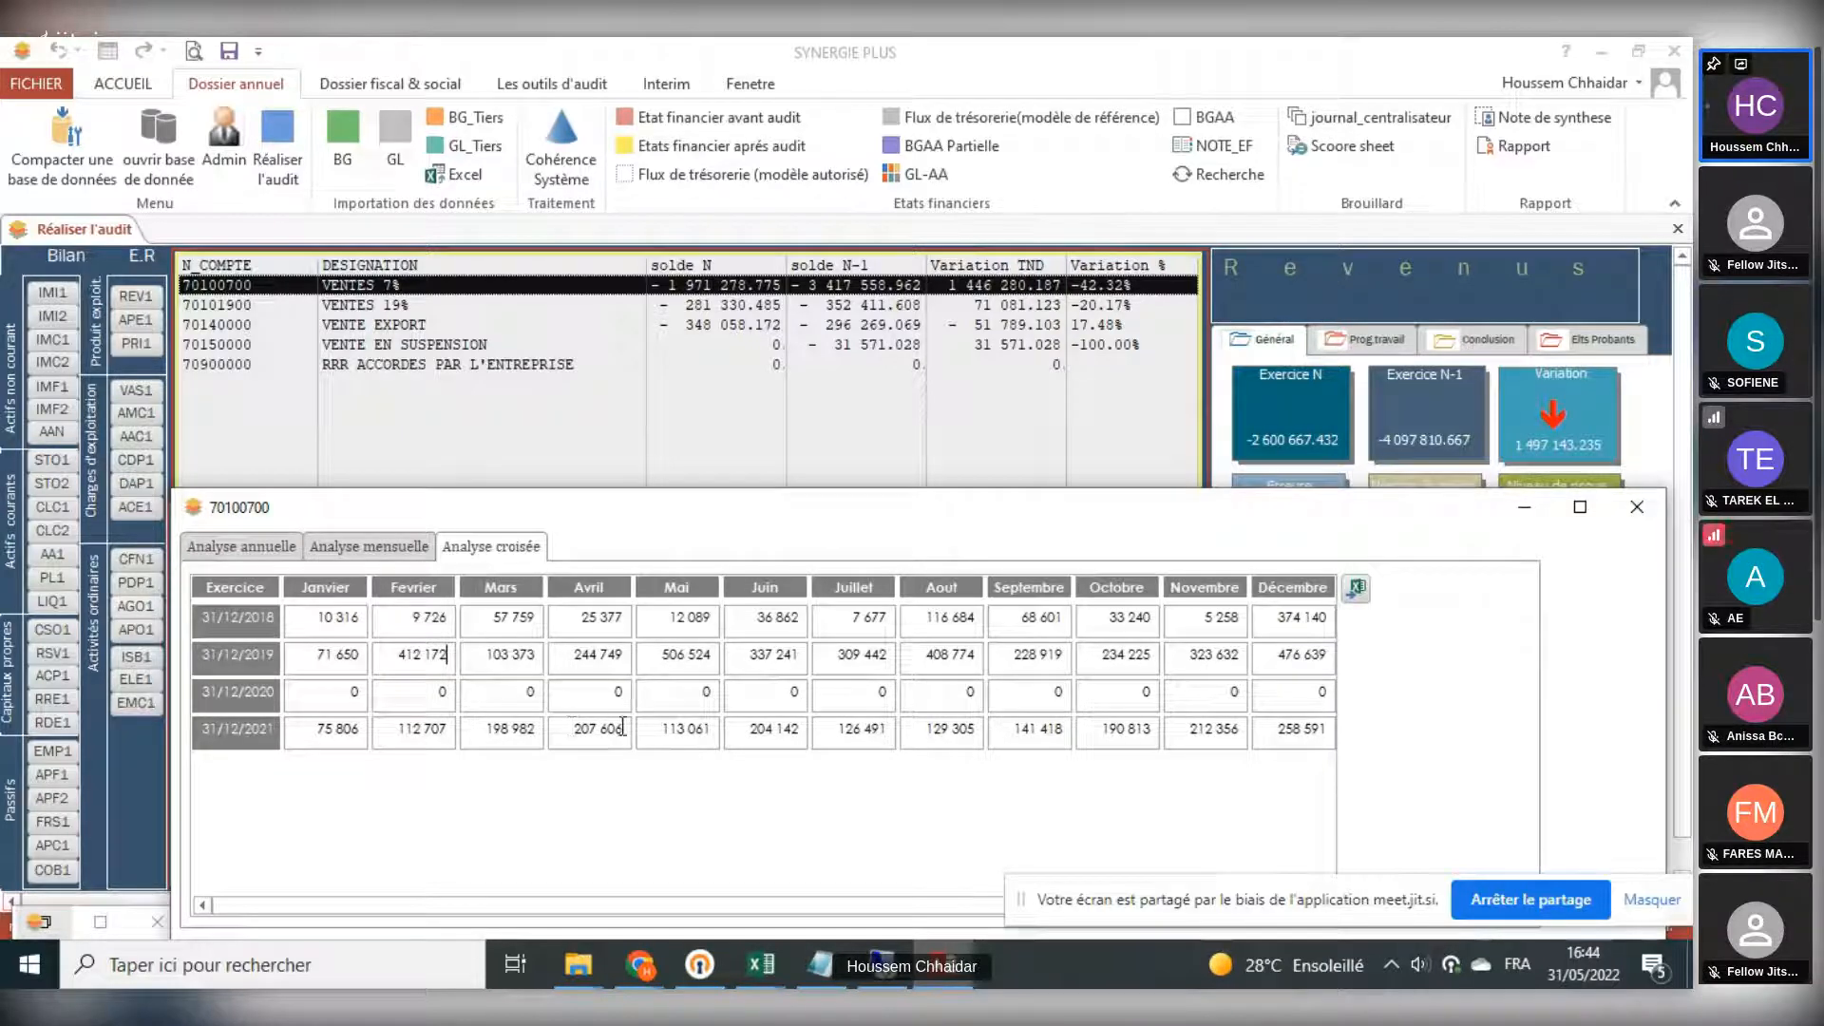
double_click(1299, 728)
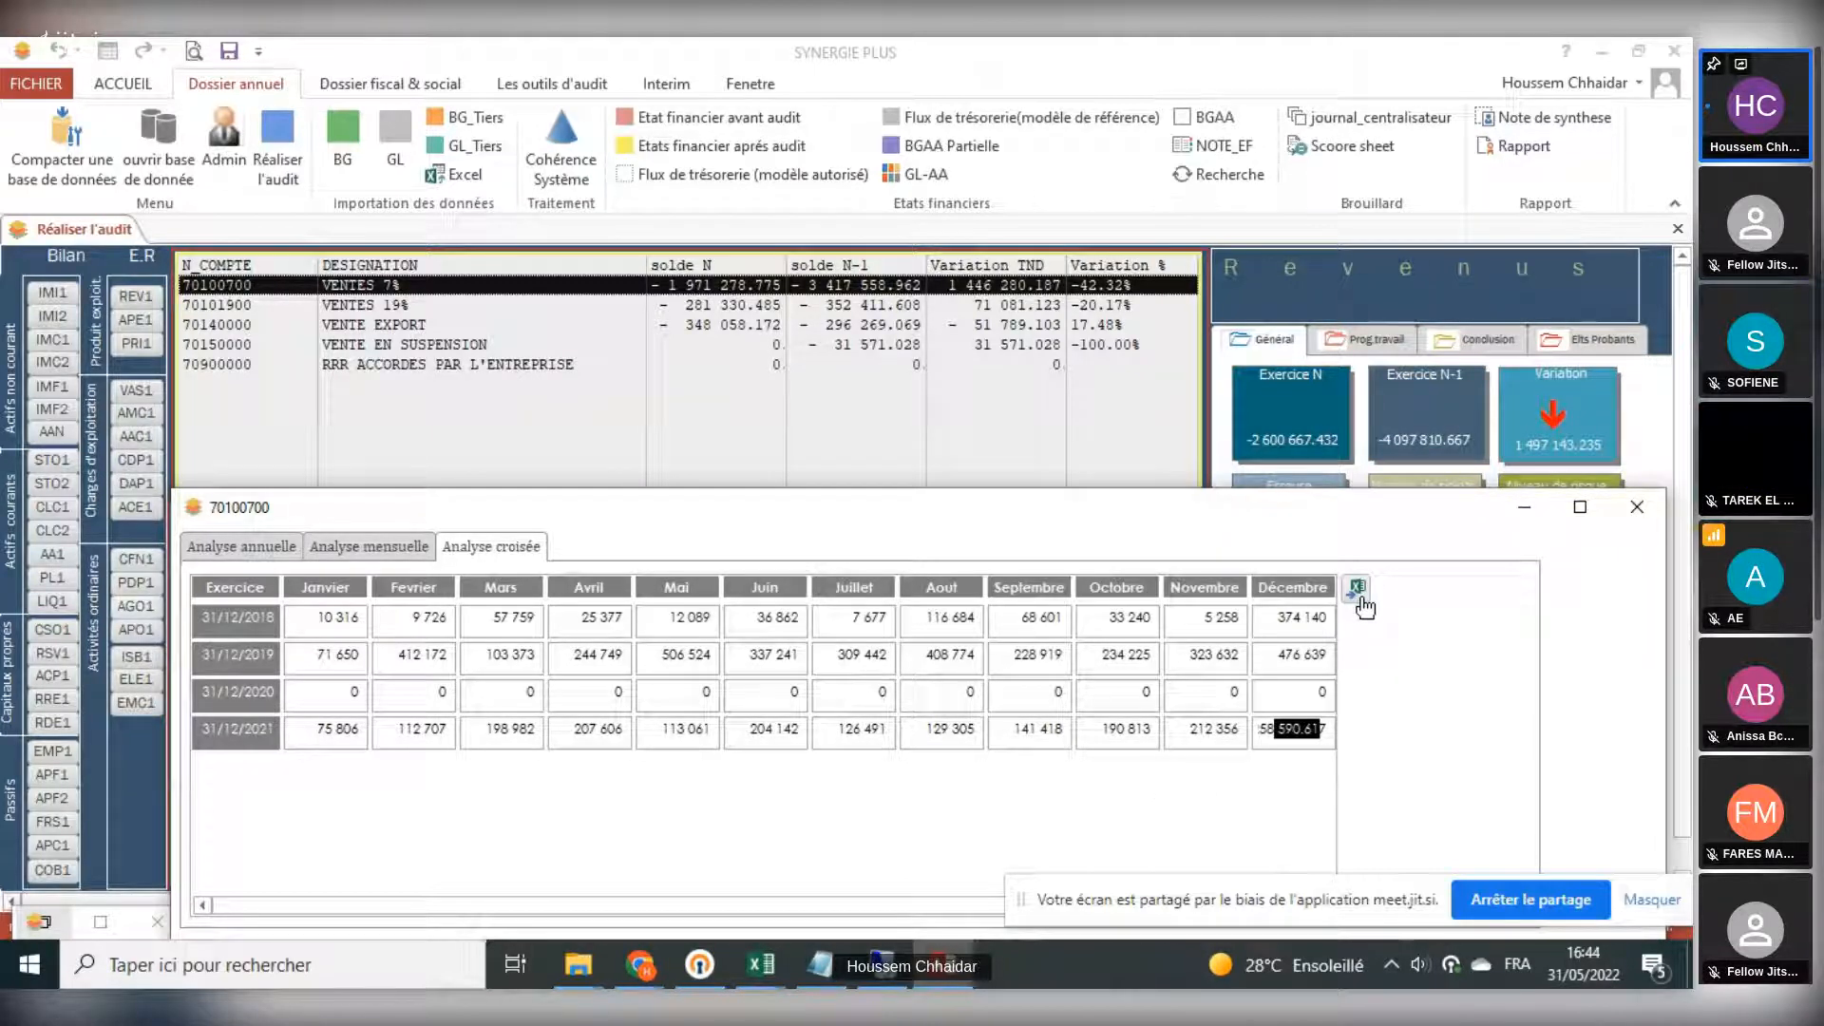
click(1640, 511)
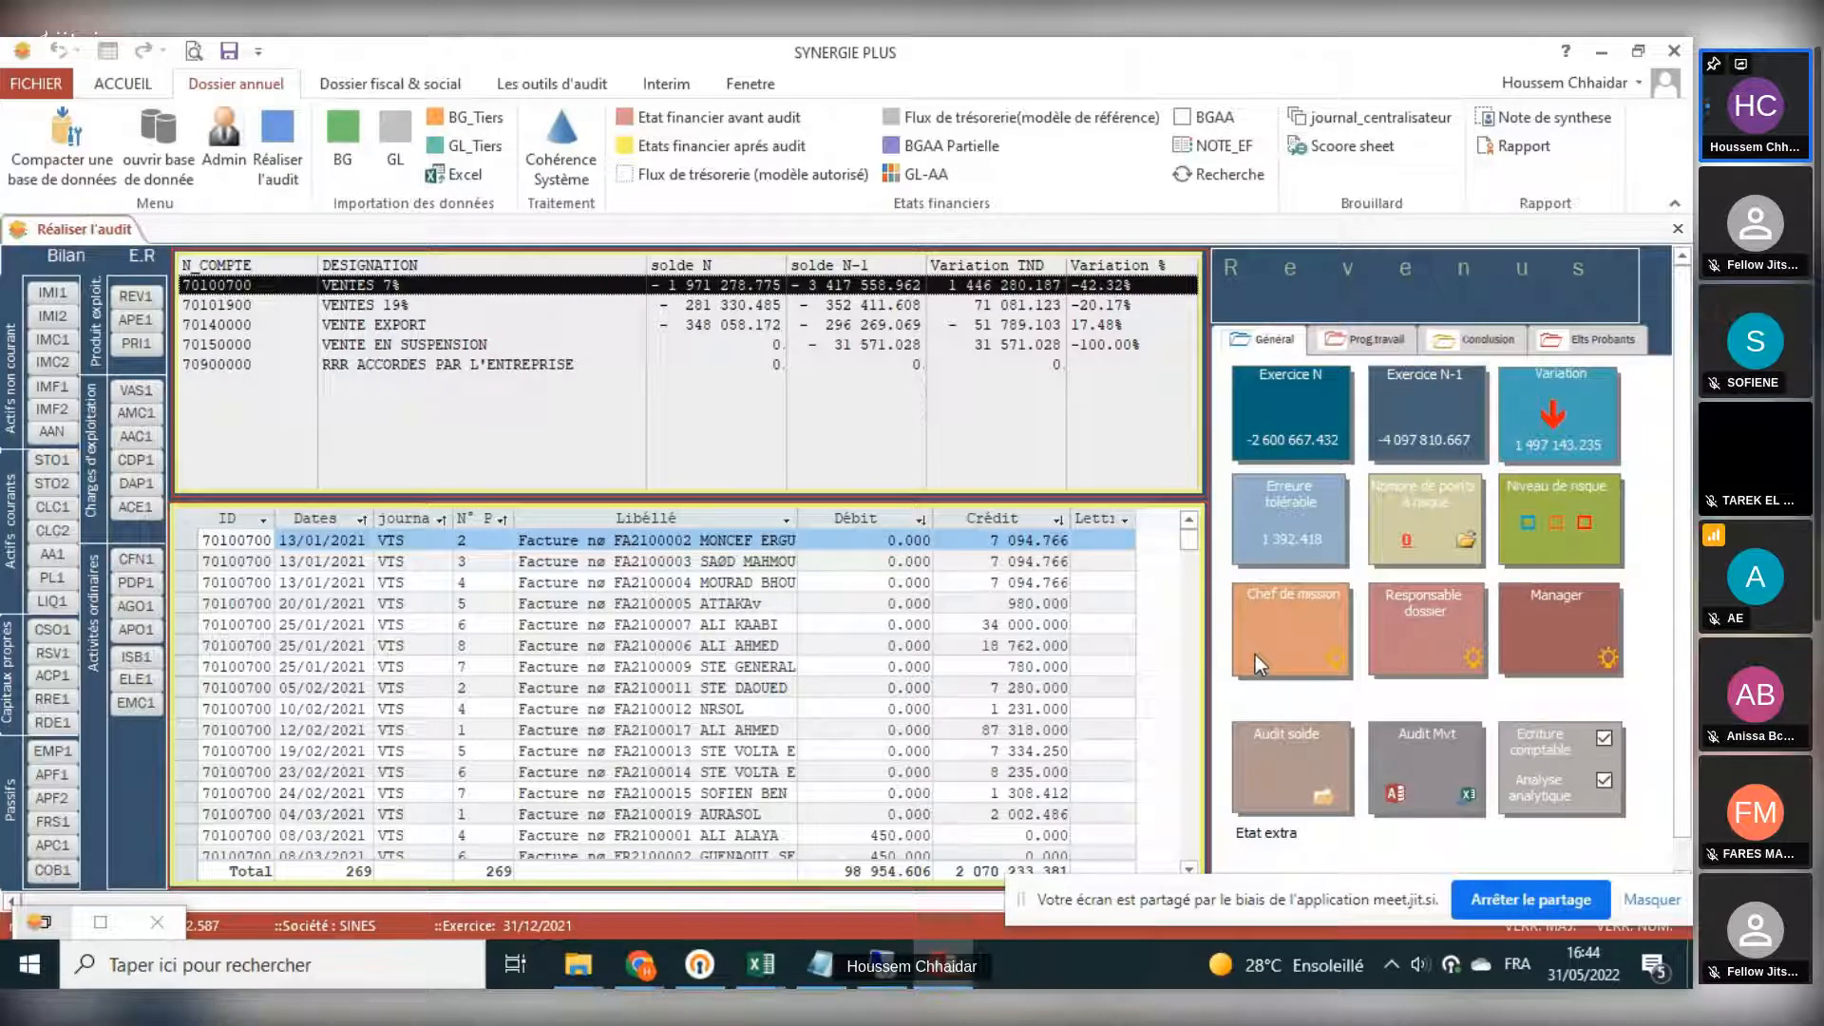
- Review the work programme, conclusion and supporting documents of the Revenus section, and close the audit form
click(1371, 339)
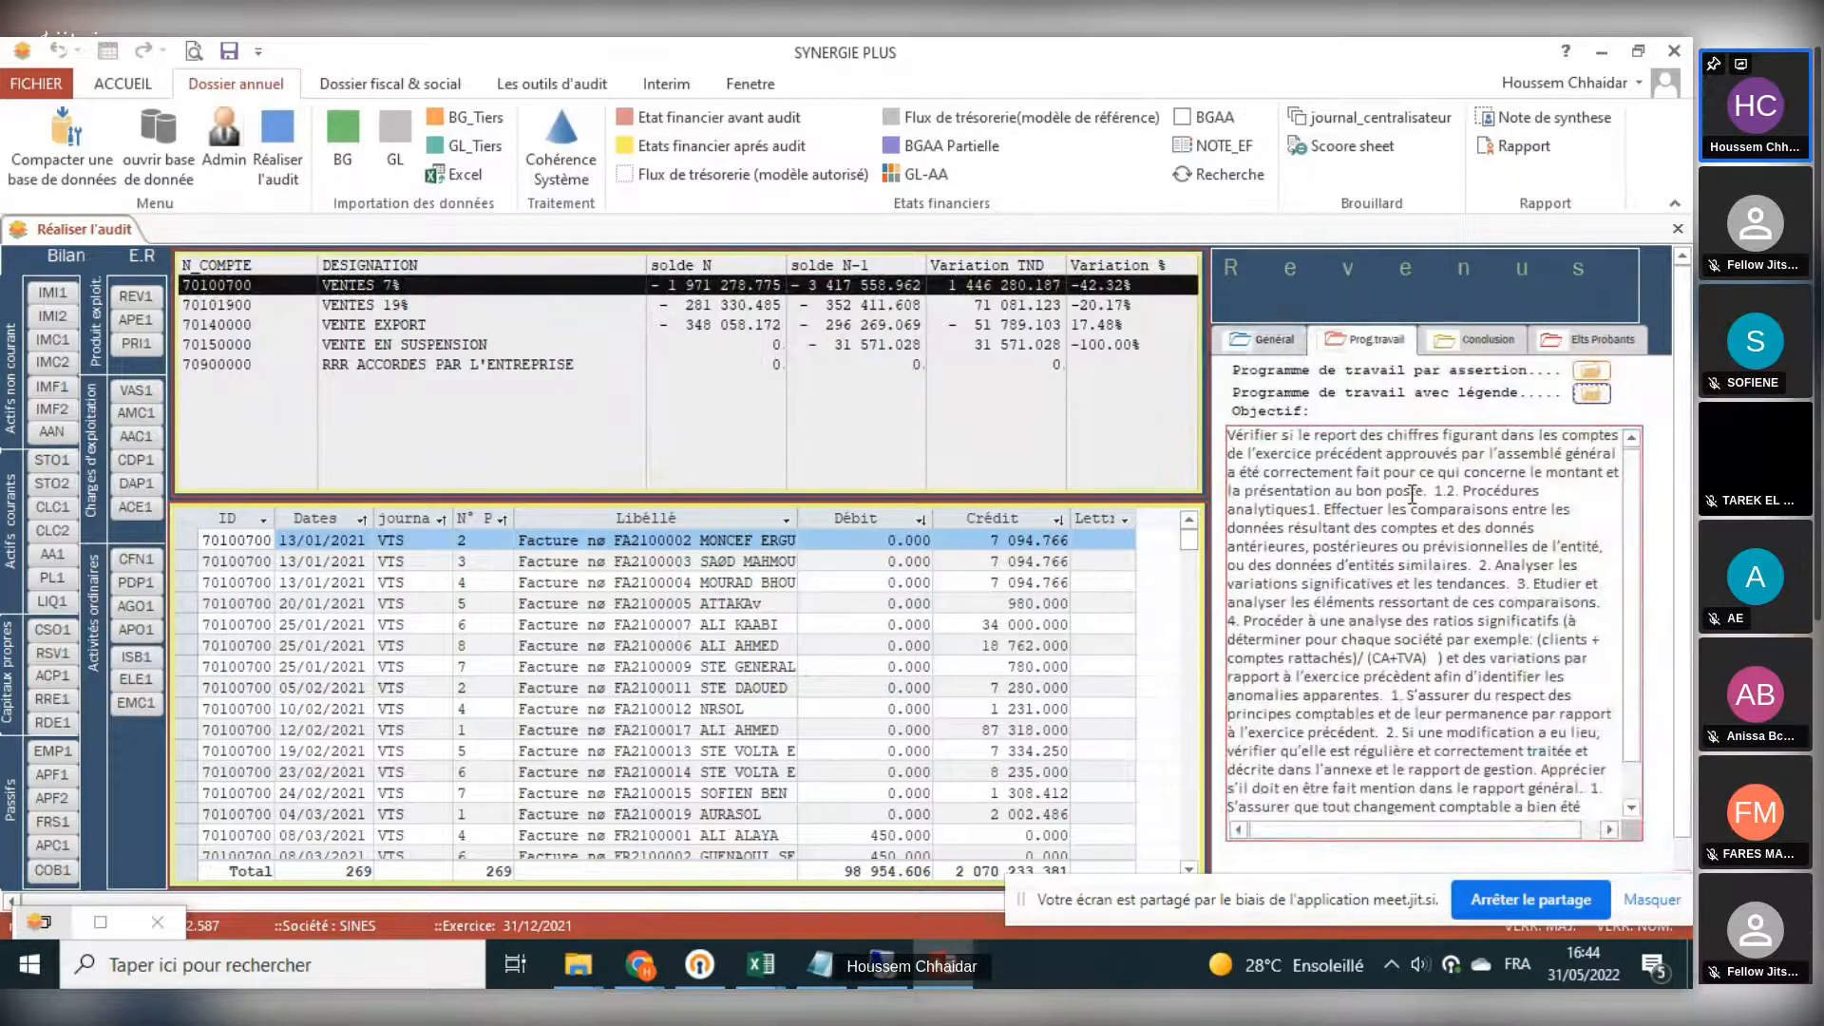
click(1484, 340)
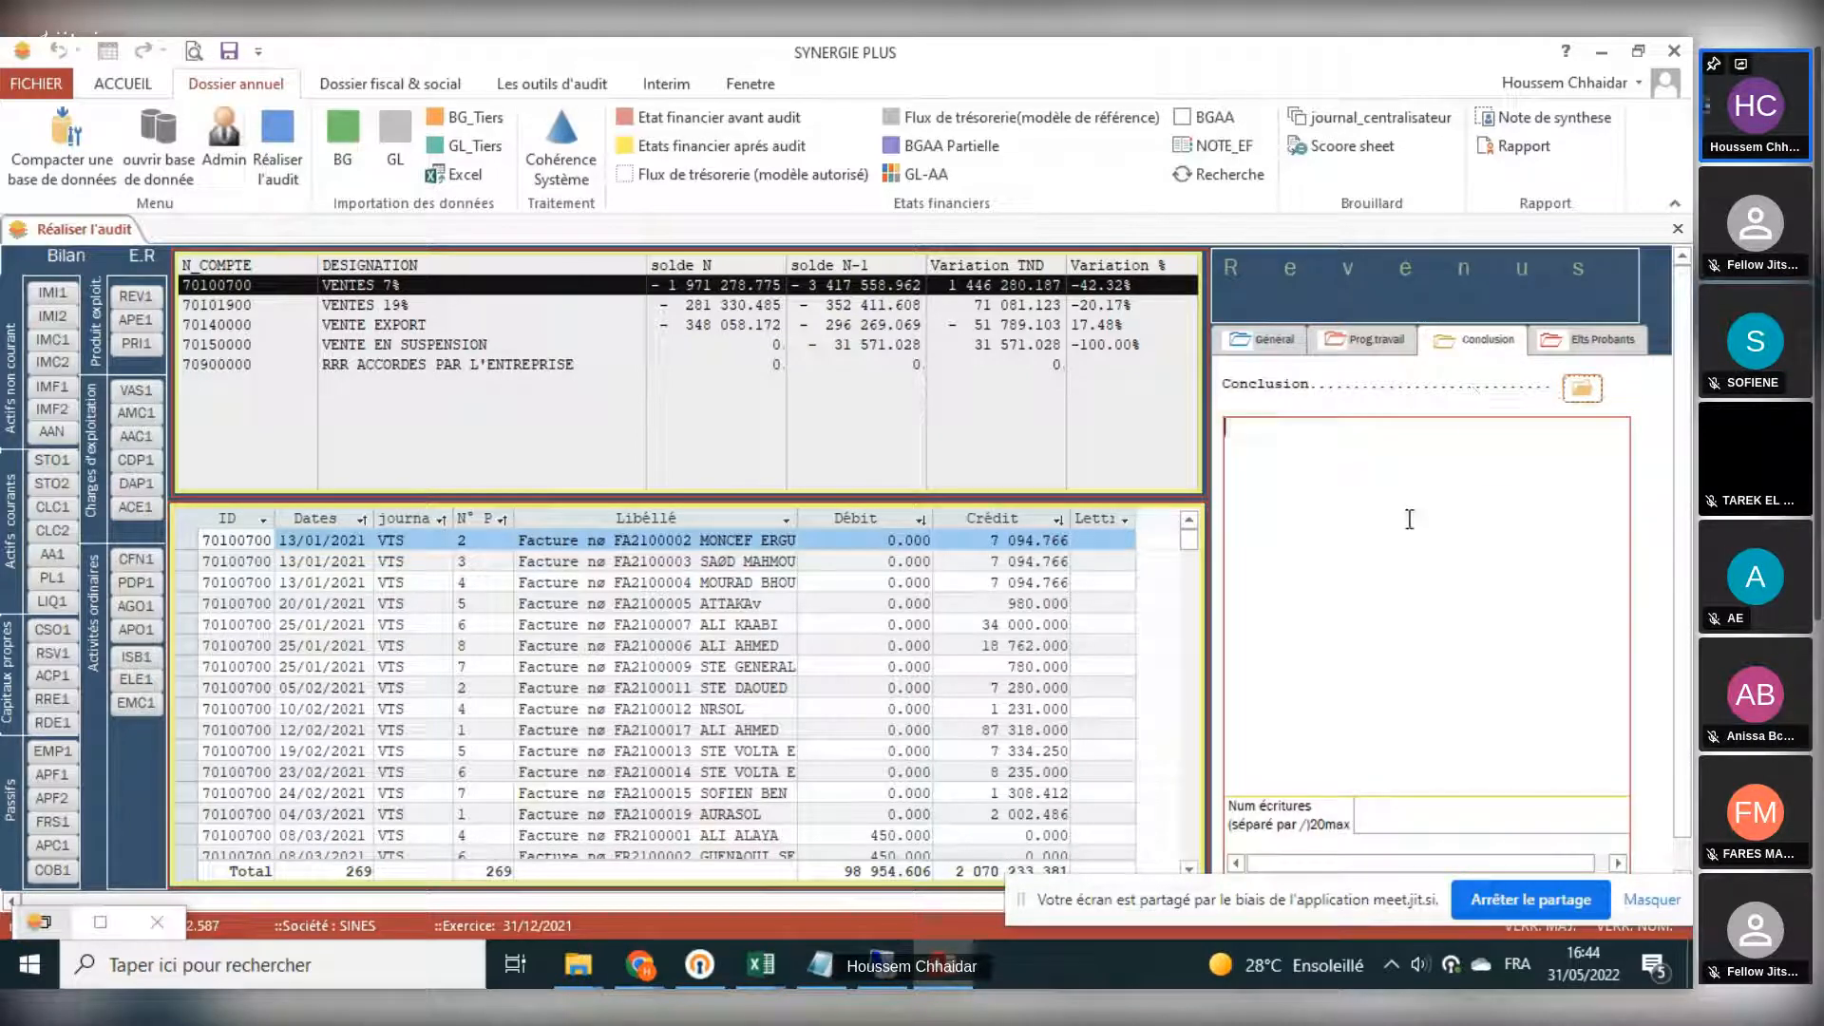
click(1615, 353)
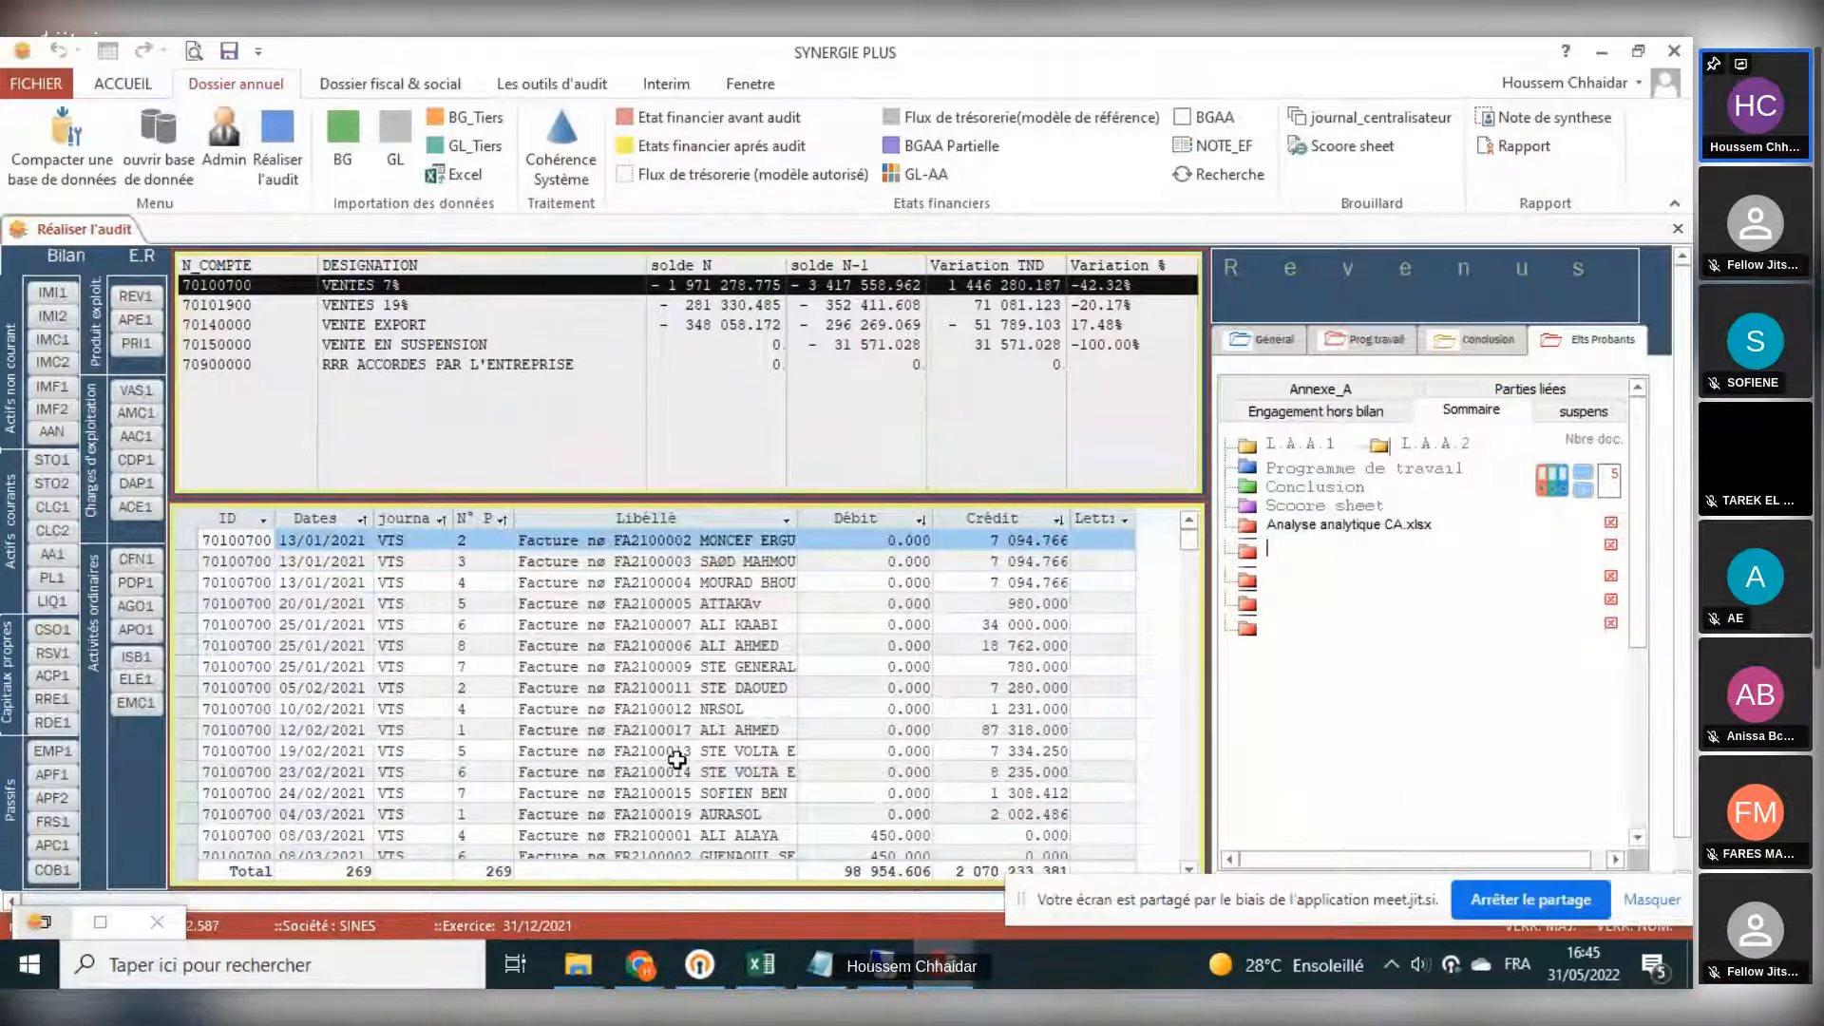
click(1678, 231)
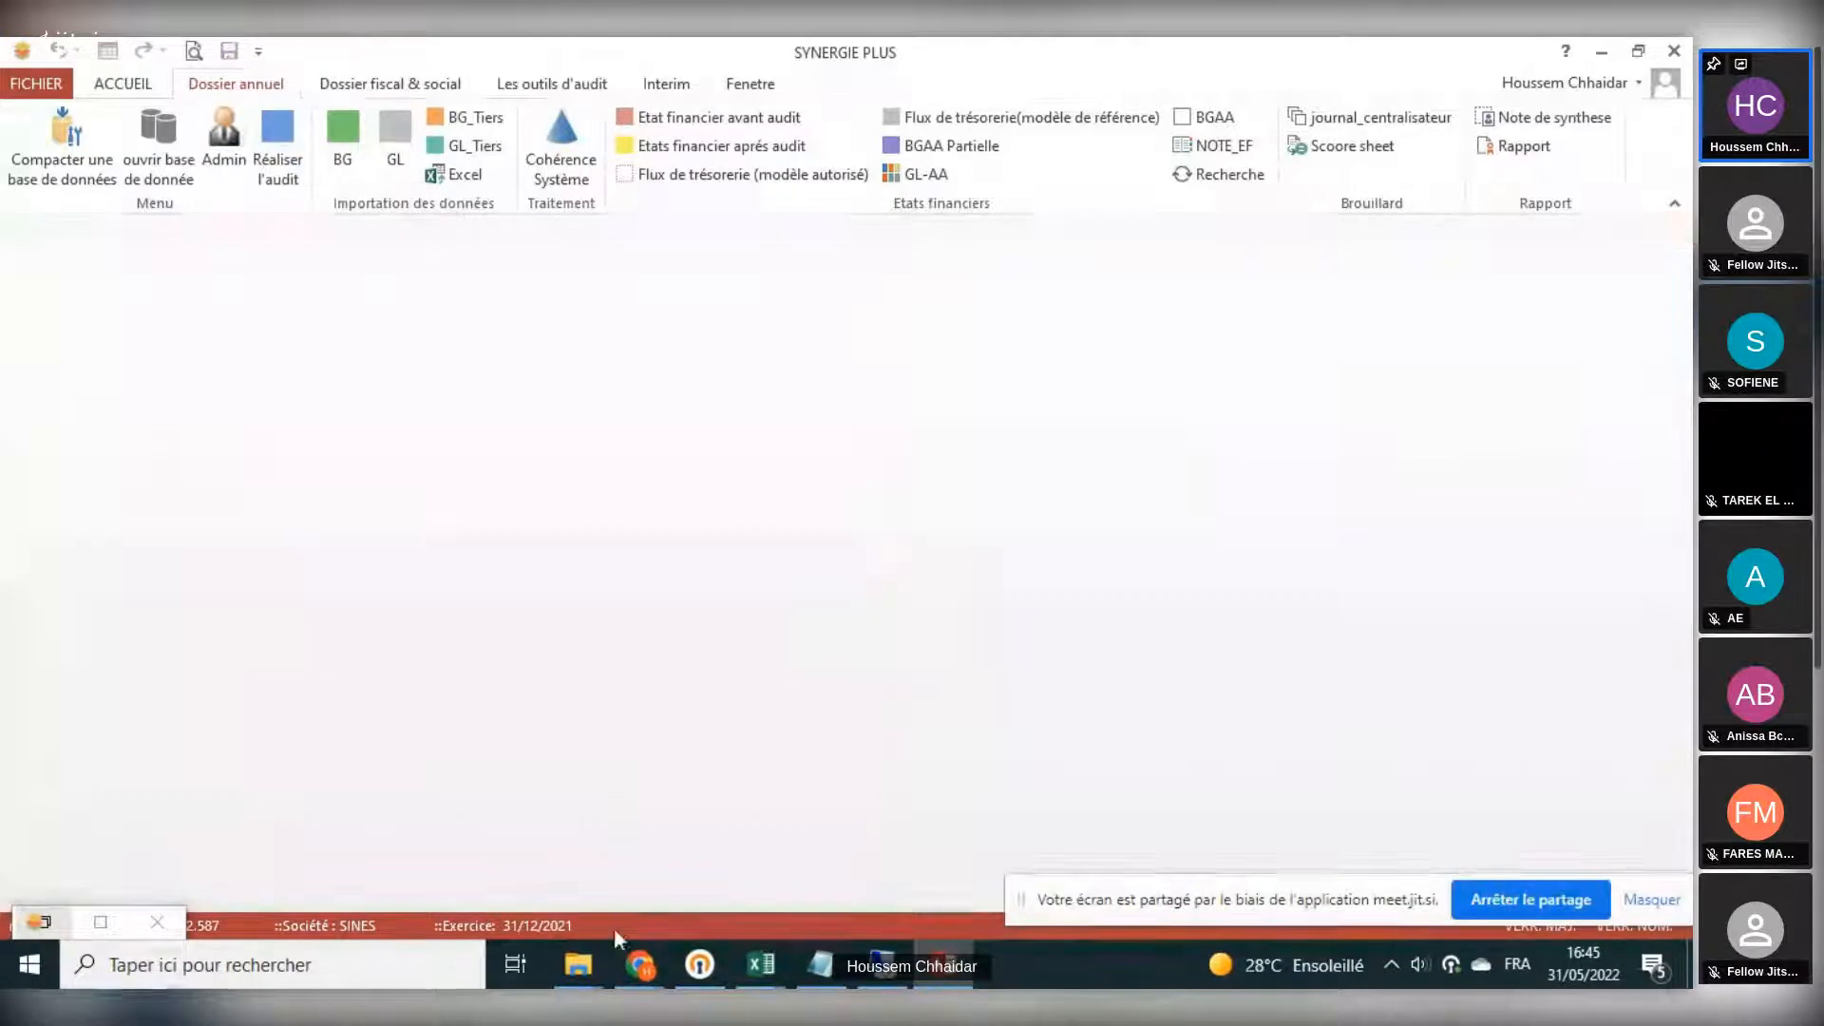
- View the financial statements before and after audit and the authorised-model cash flow statement, and close them all
mouse_move(642, 964)
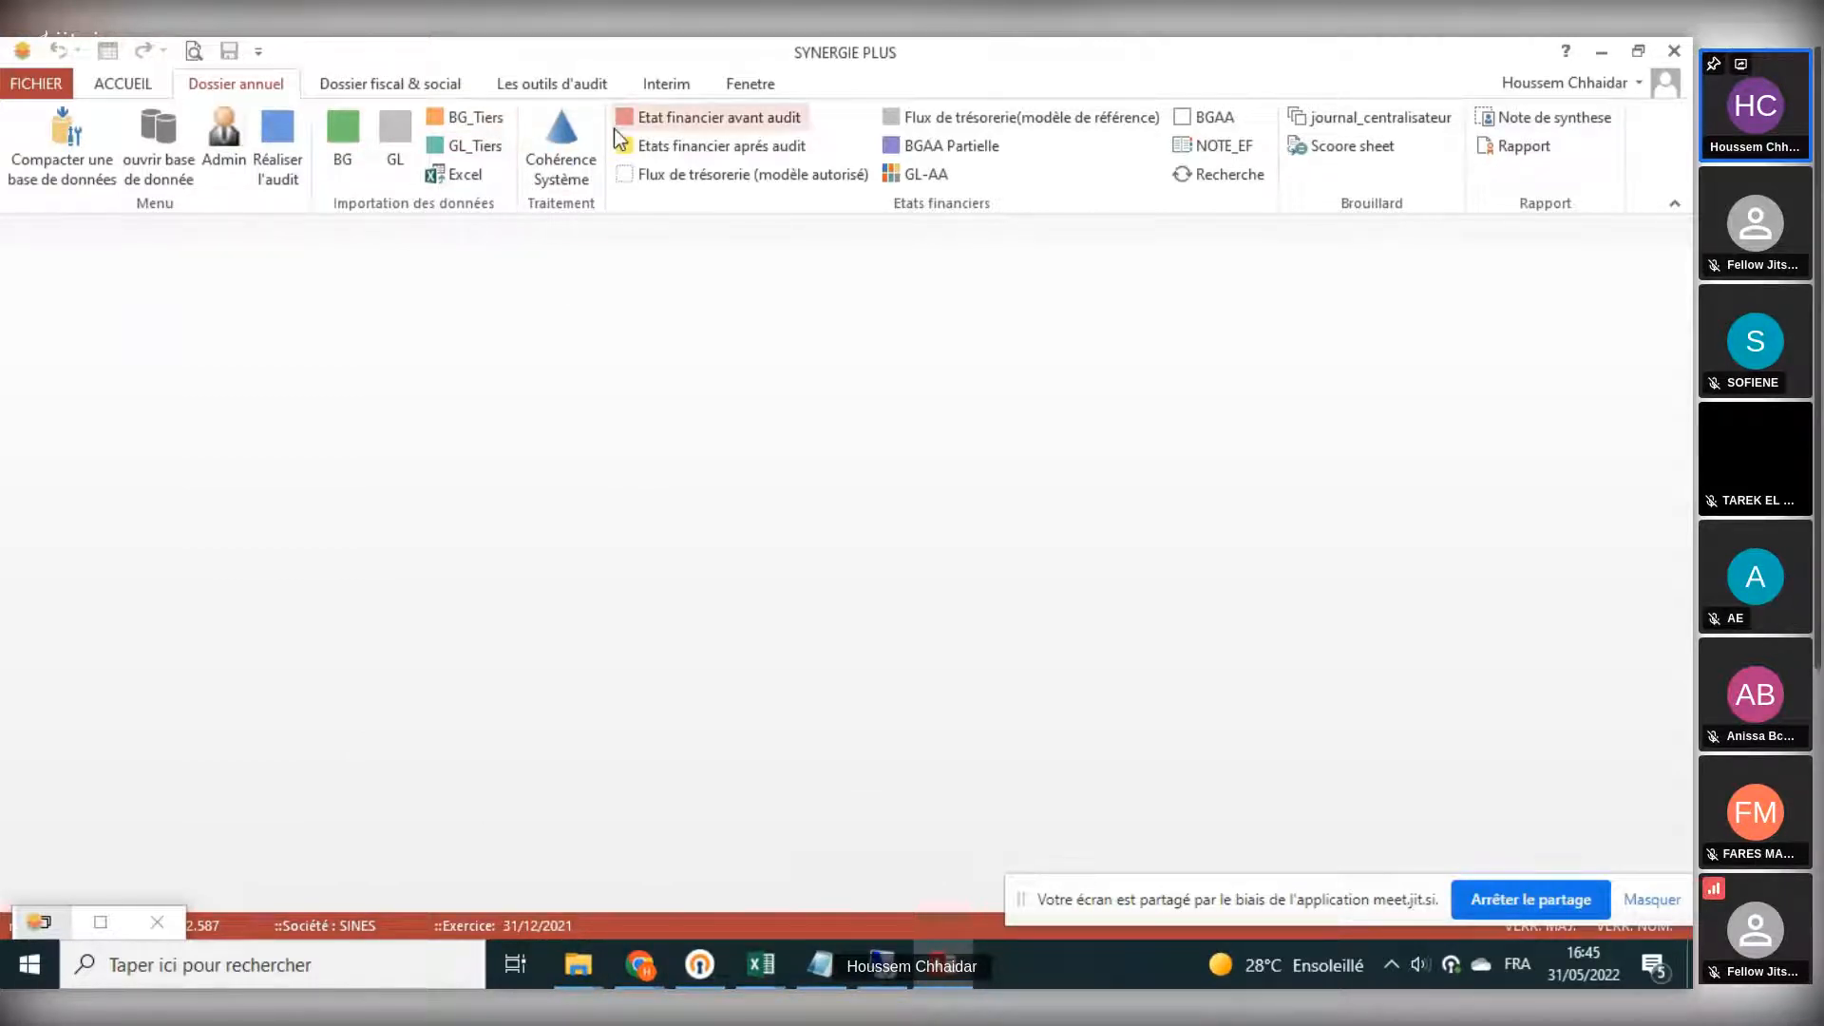
click(711, 125)
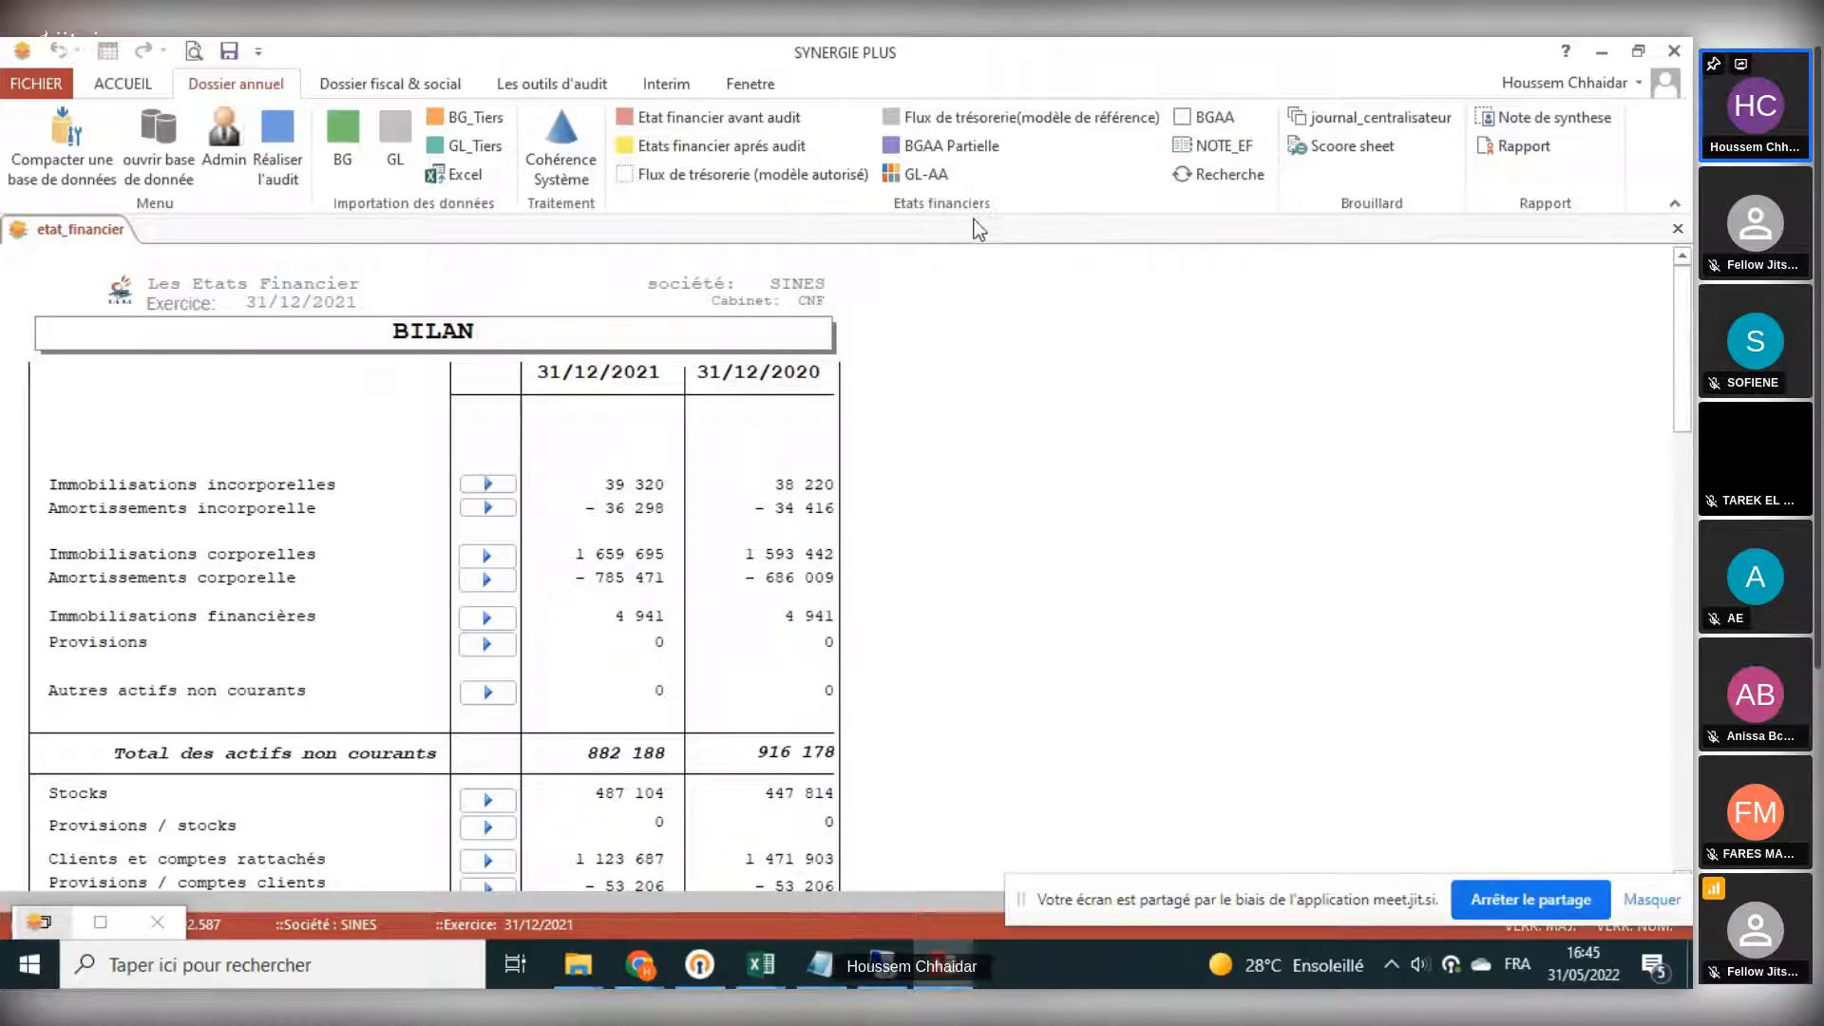
click(750, 146)
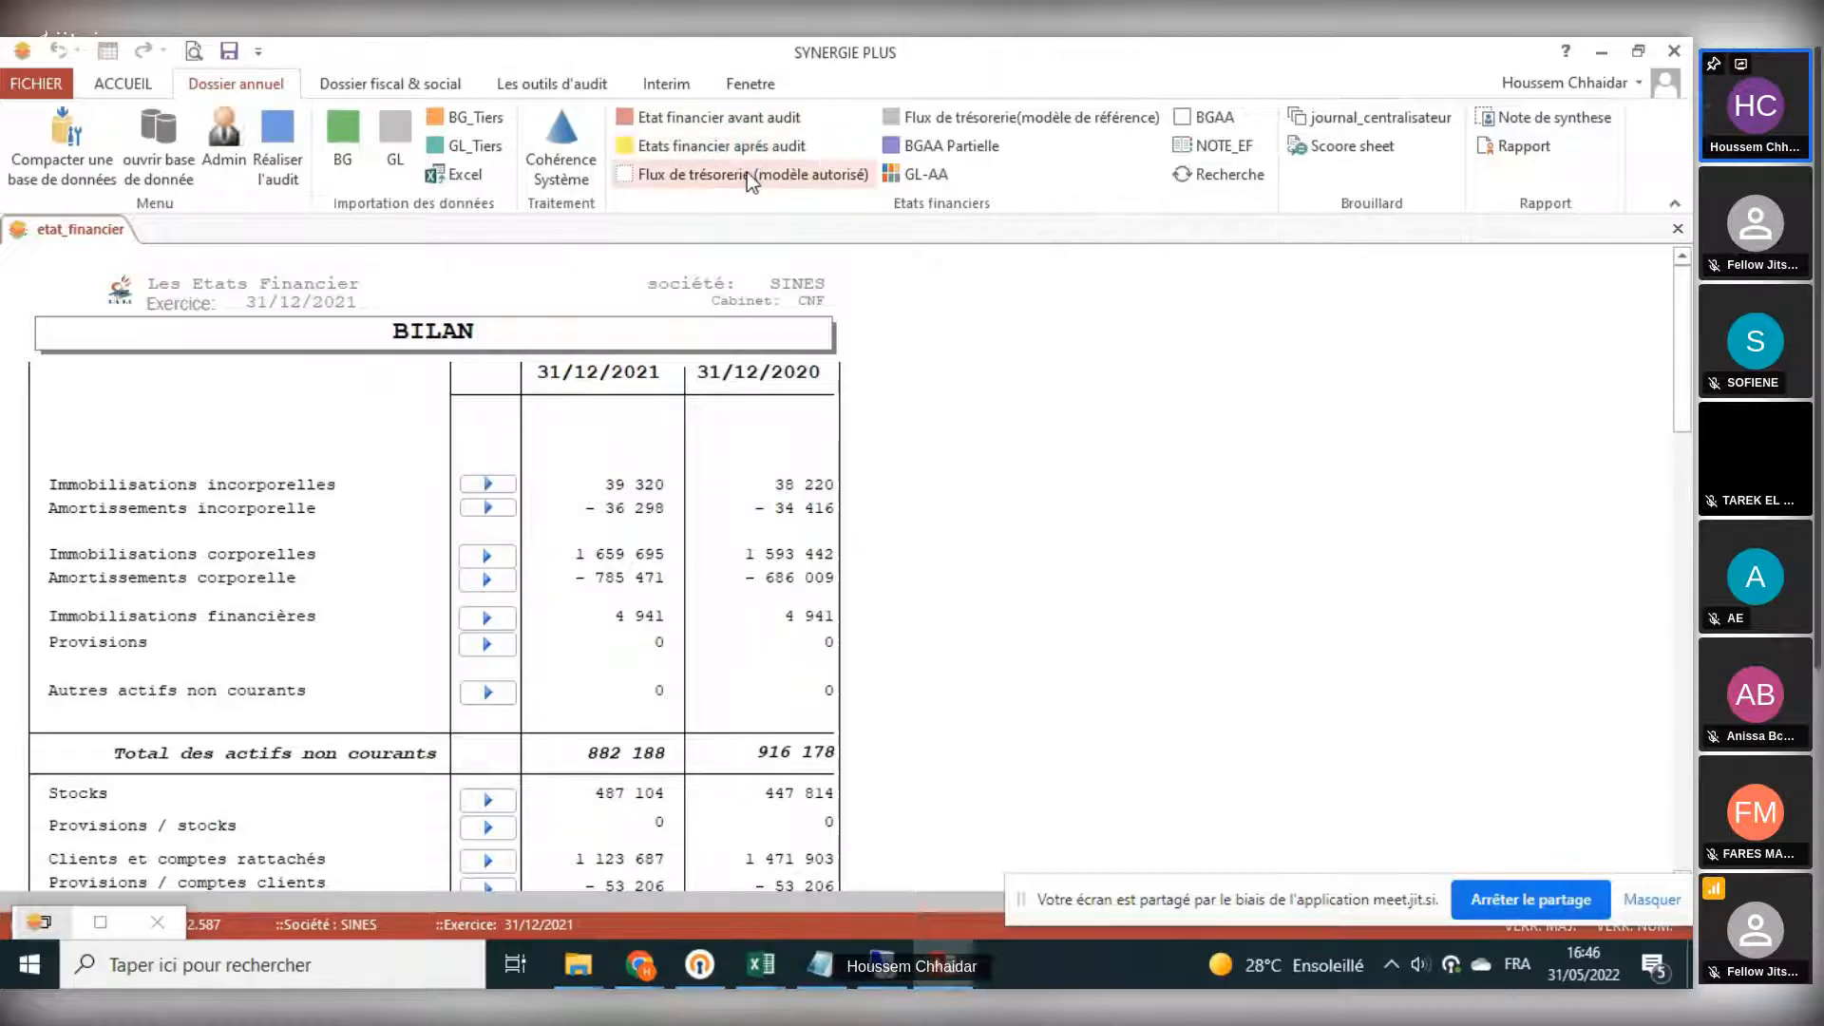
click(746, 173)
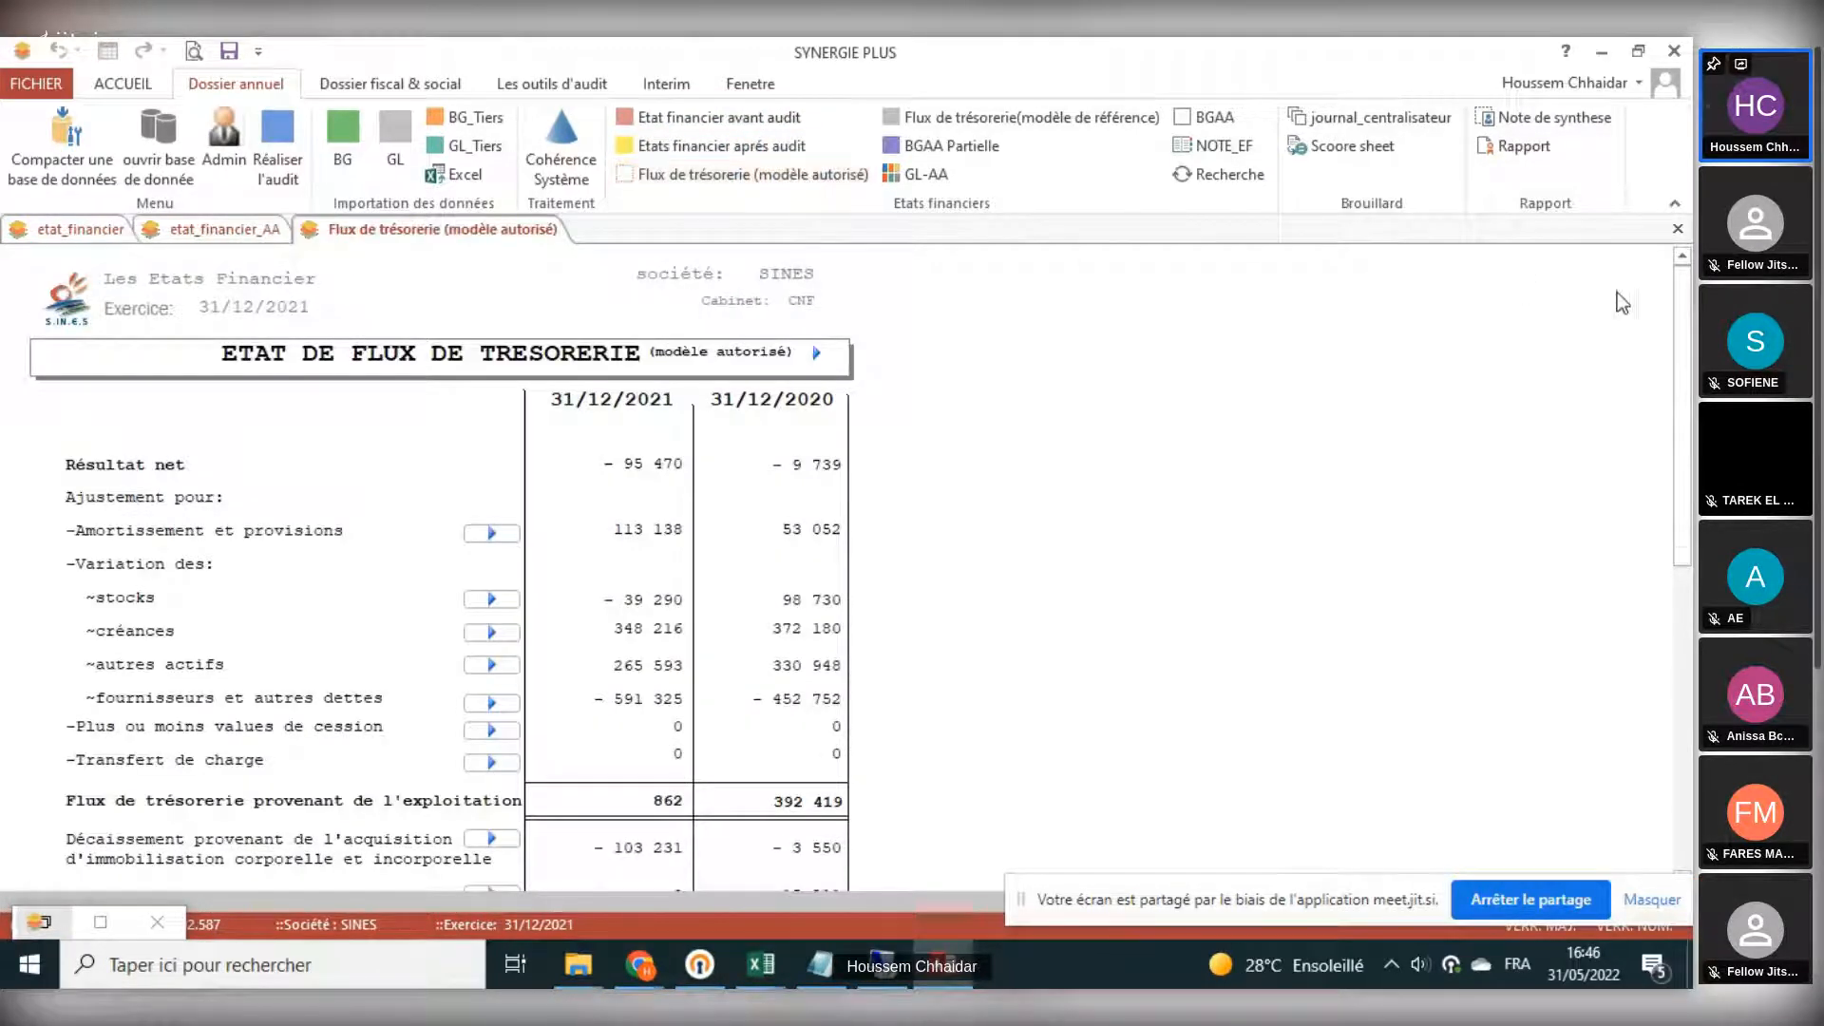
click(1678, 229)
click(1677, 229)
click(1677, 229)
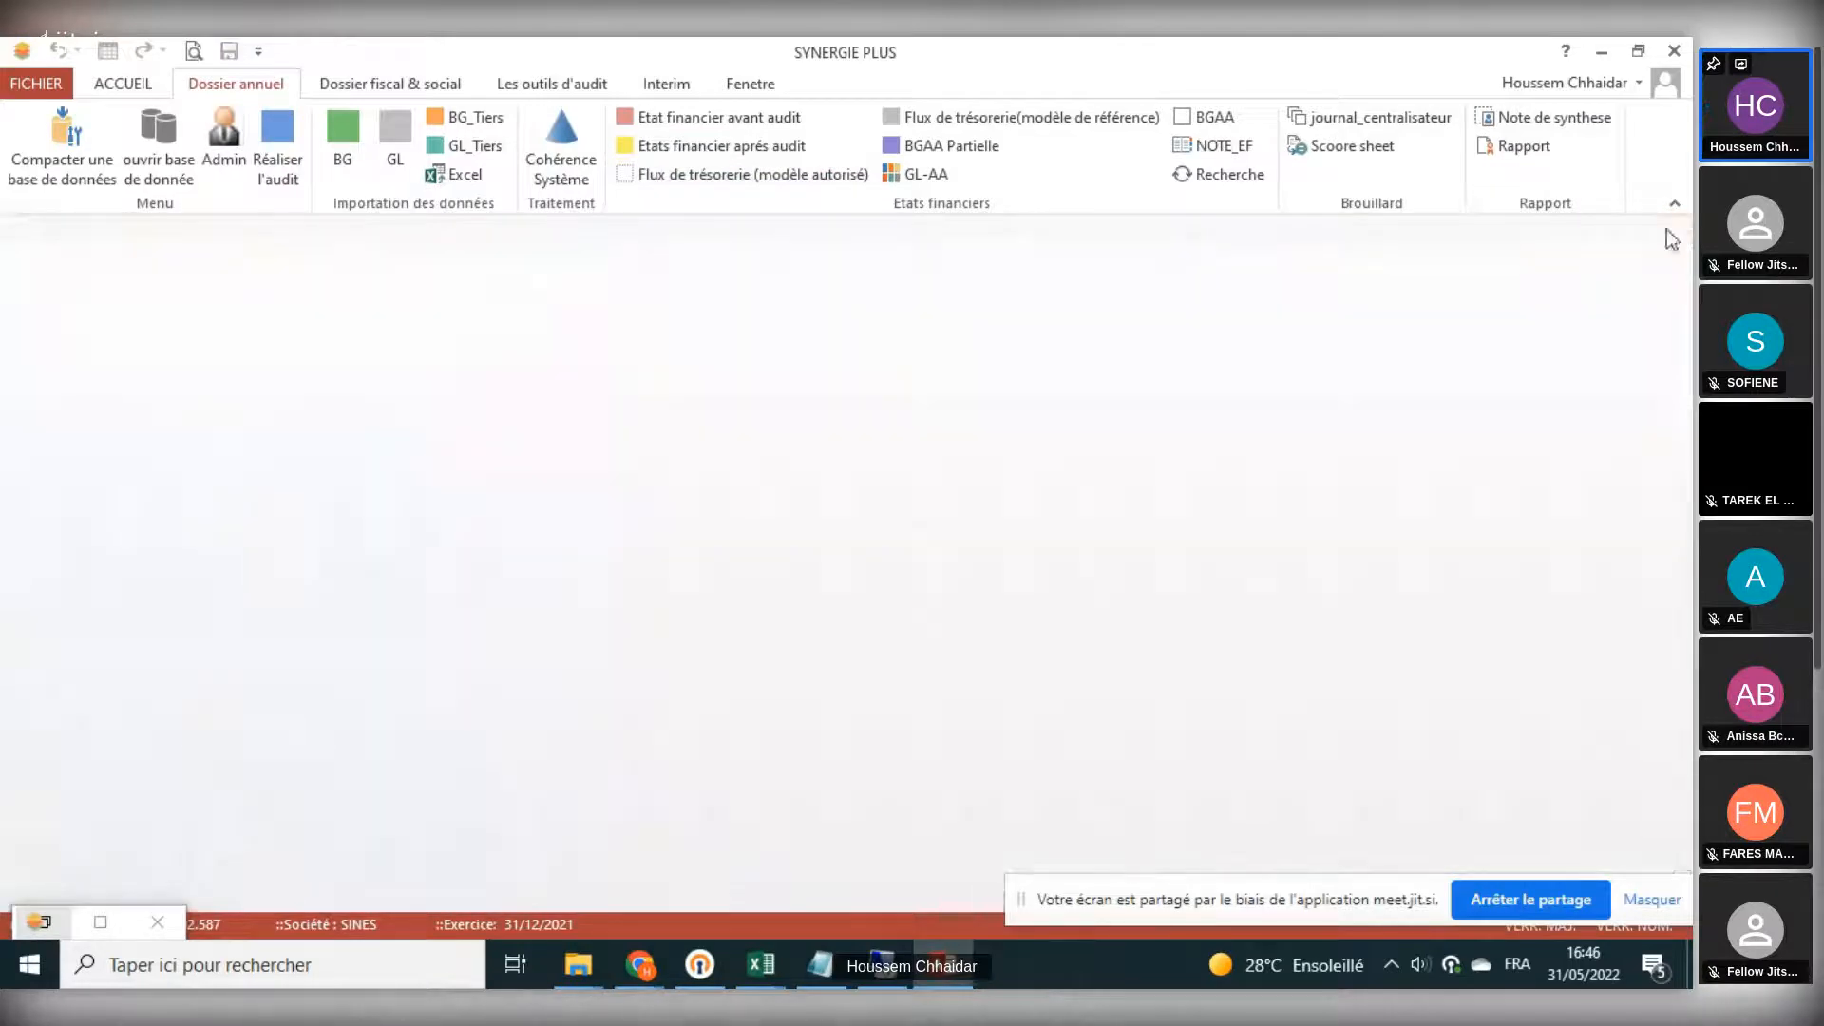
click(840, 177)
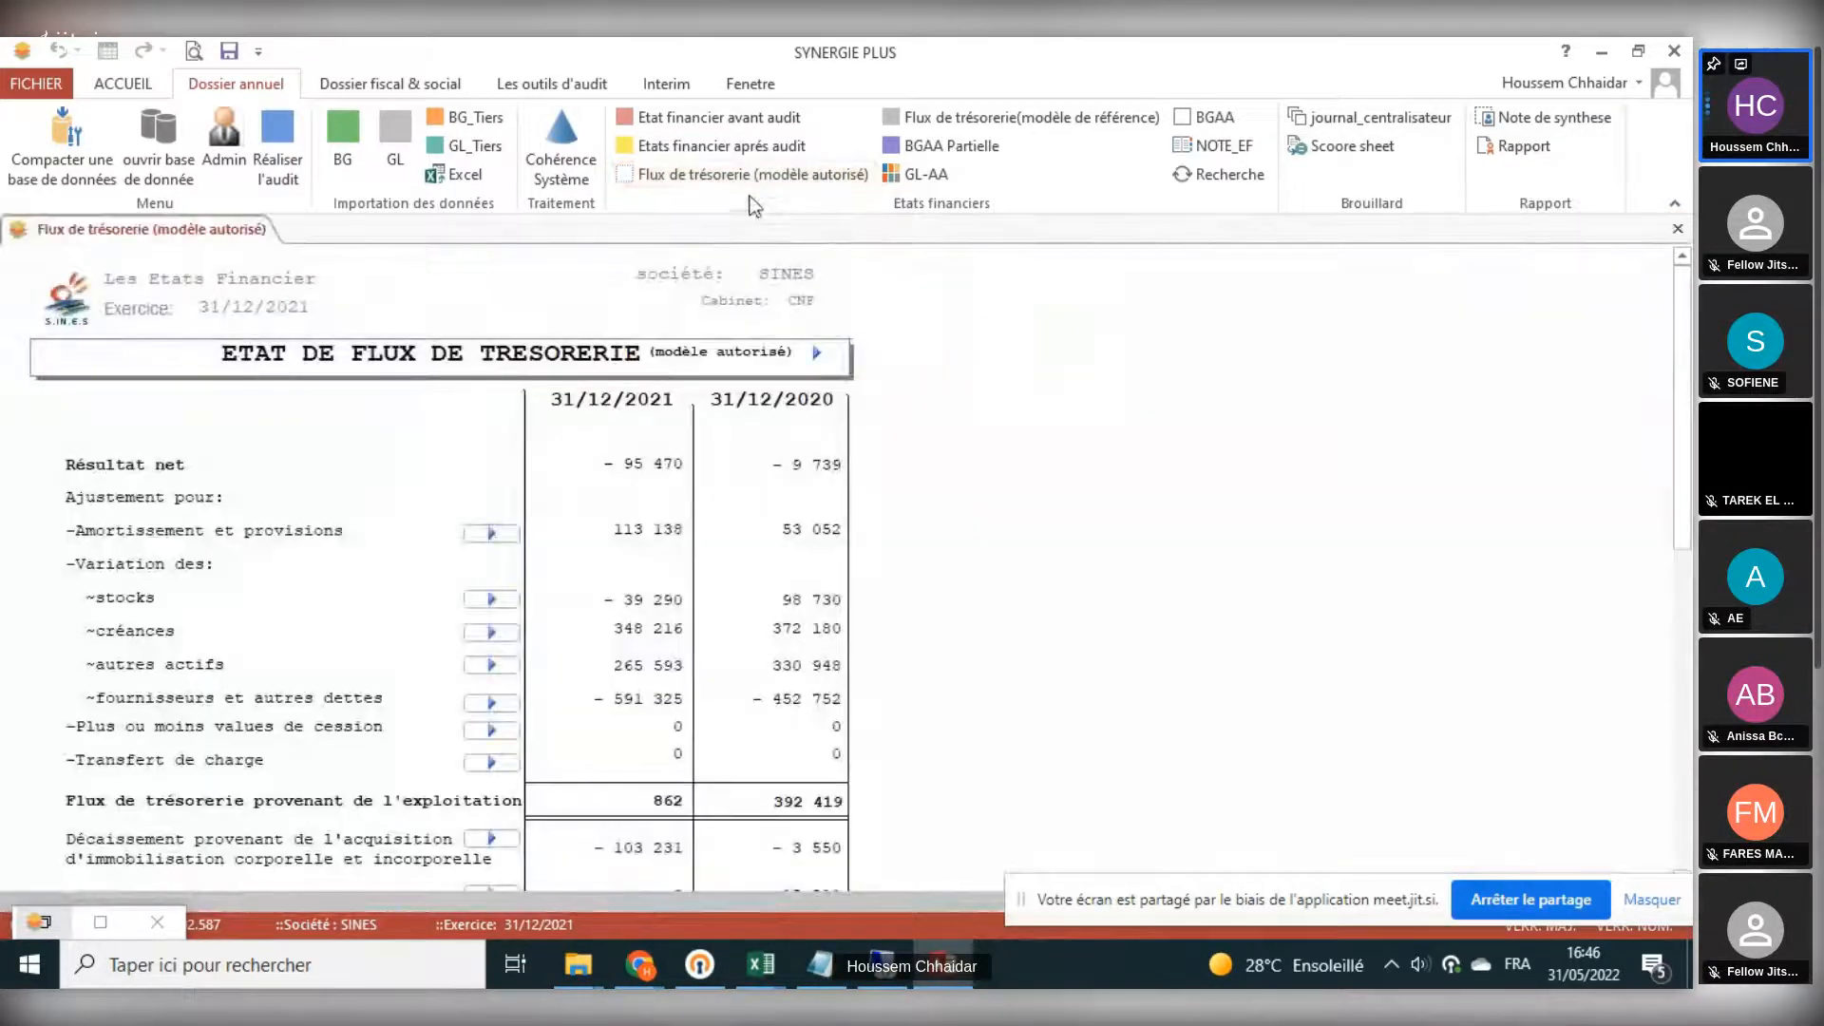
click(1678, 229)
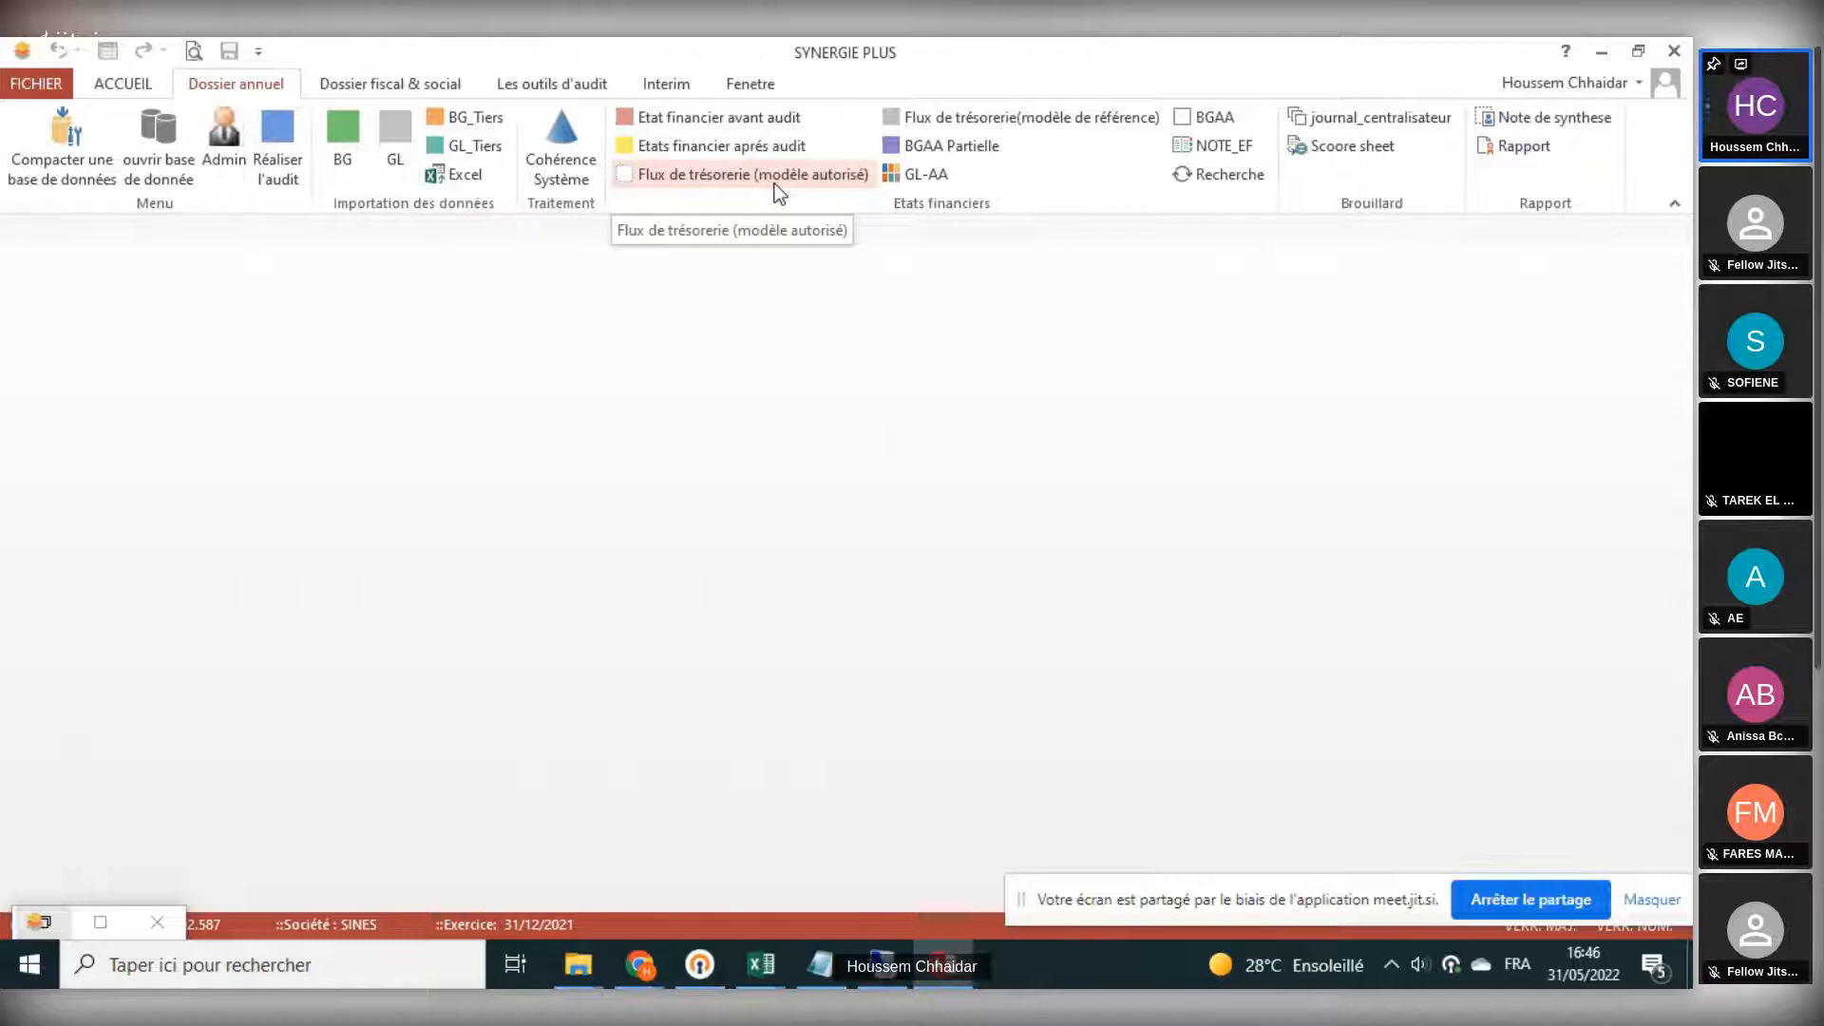
- Show the Affectation BG settings, minimise that window, and review the authorised-model cash flow statement through to the Variation de trésorerie lines
click(225, 150)
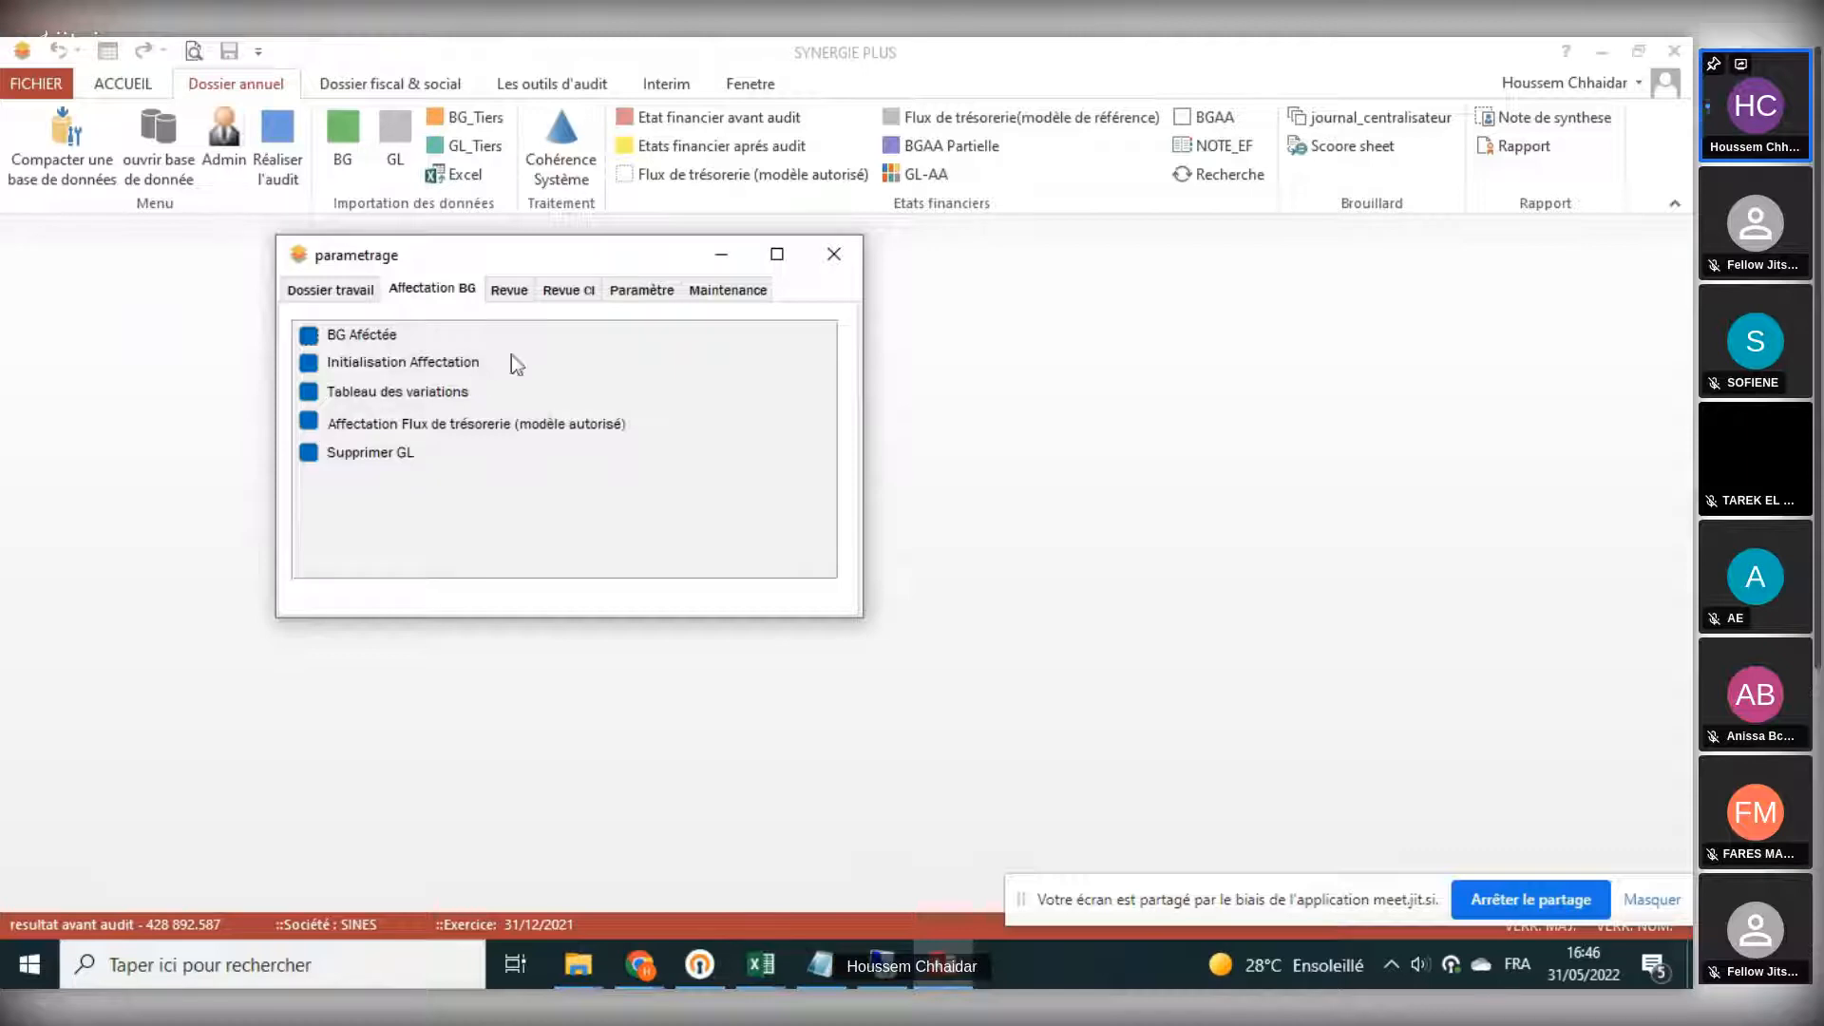
click(714, 174)
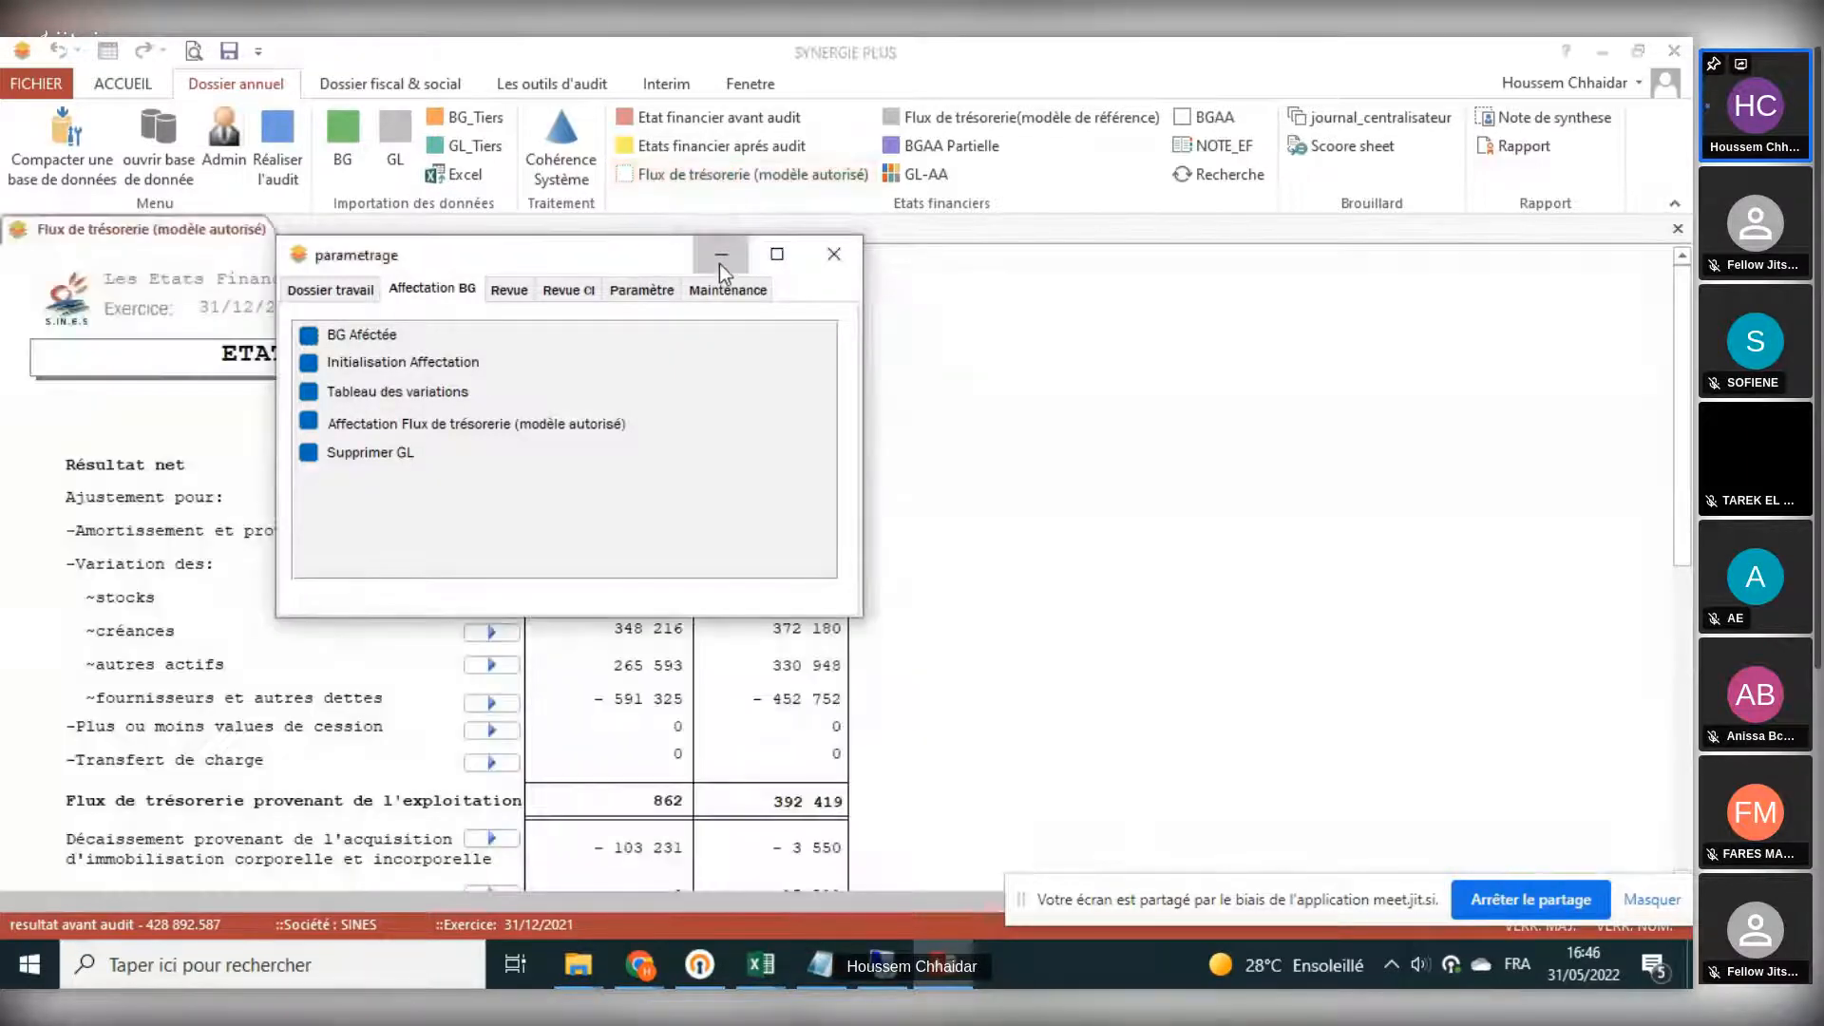
click(721, 255)
scroll(817, 559, down, 10)
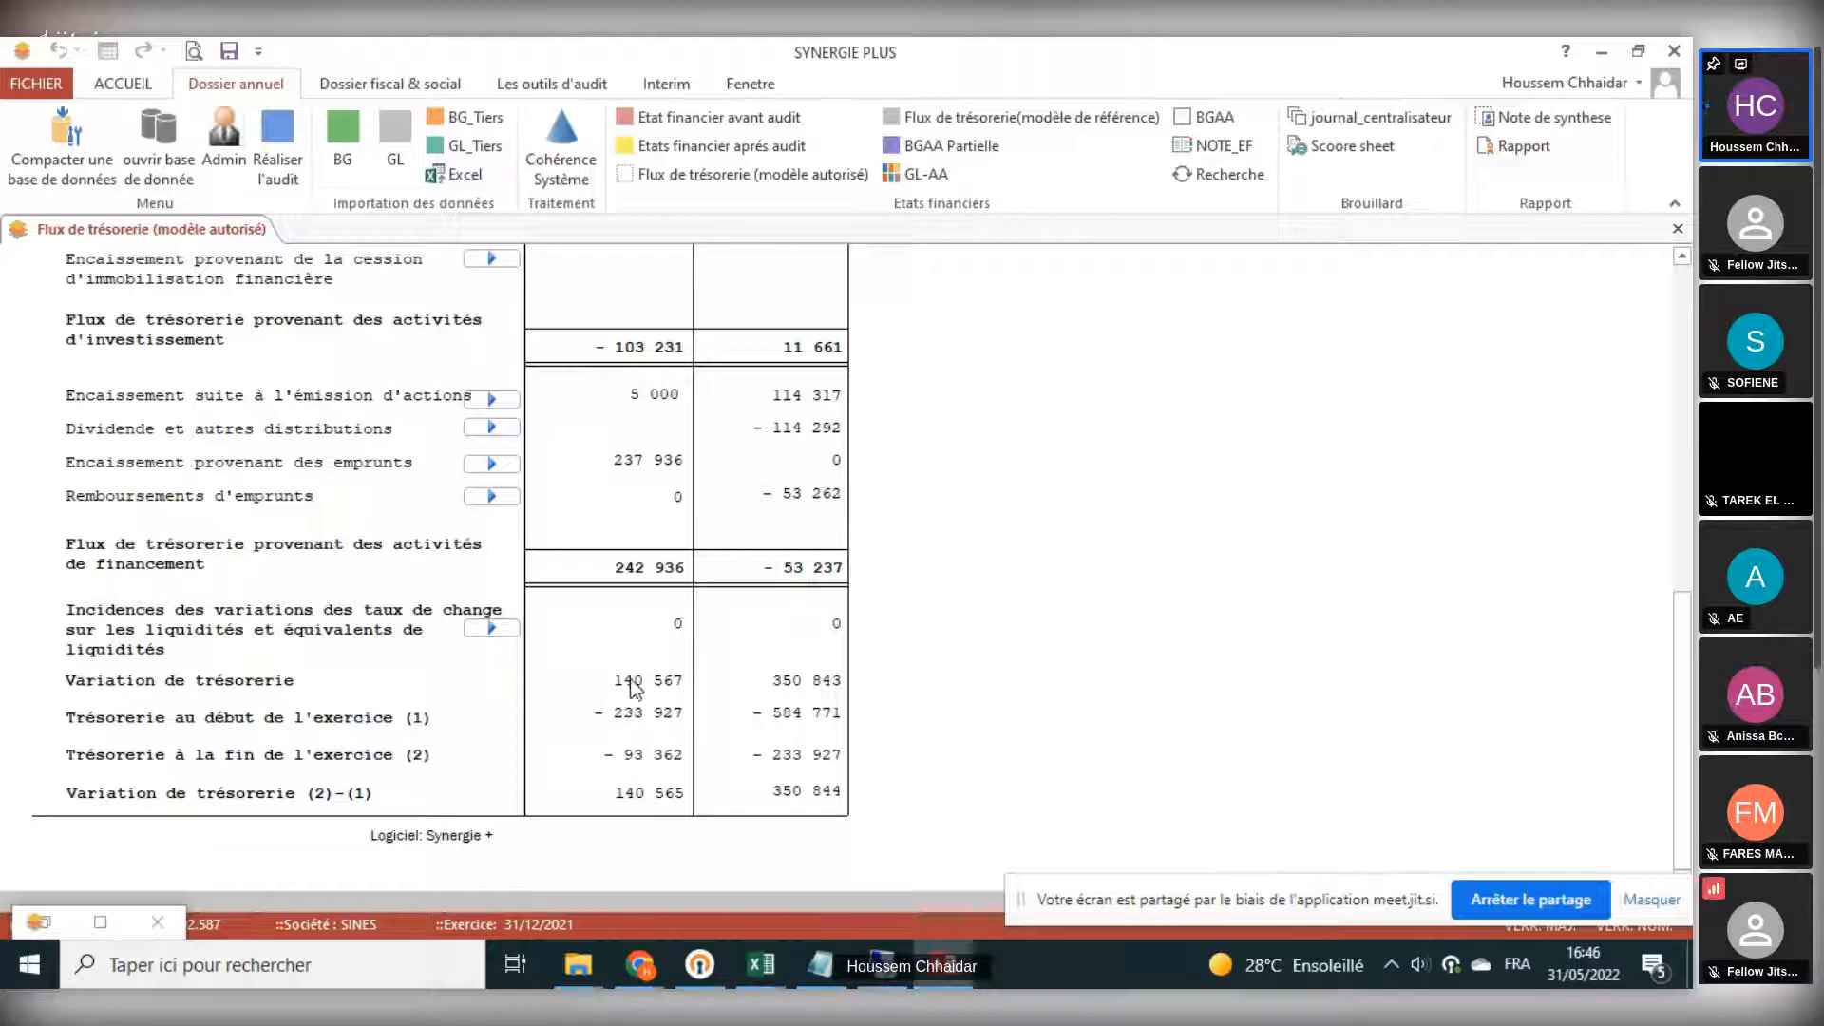
scroll(629, 678, up, 10)
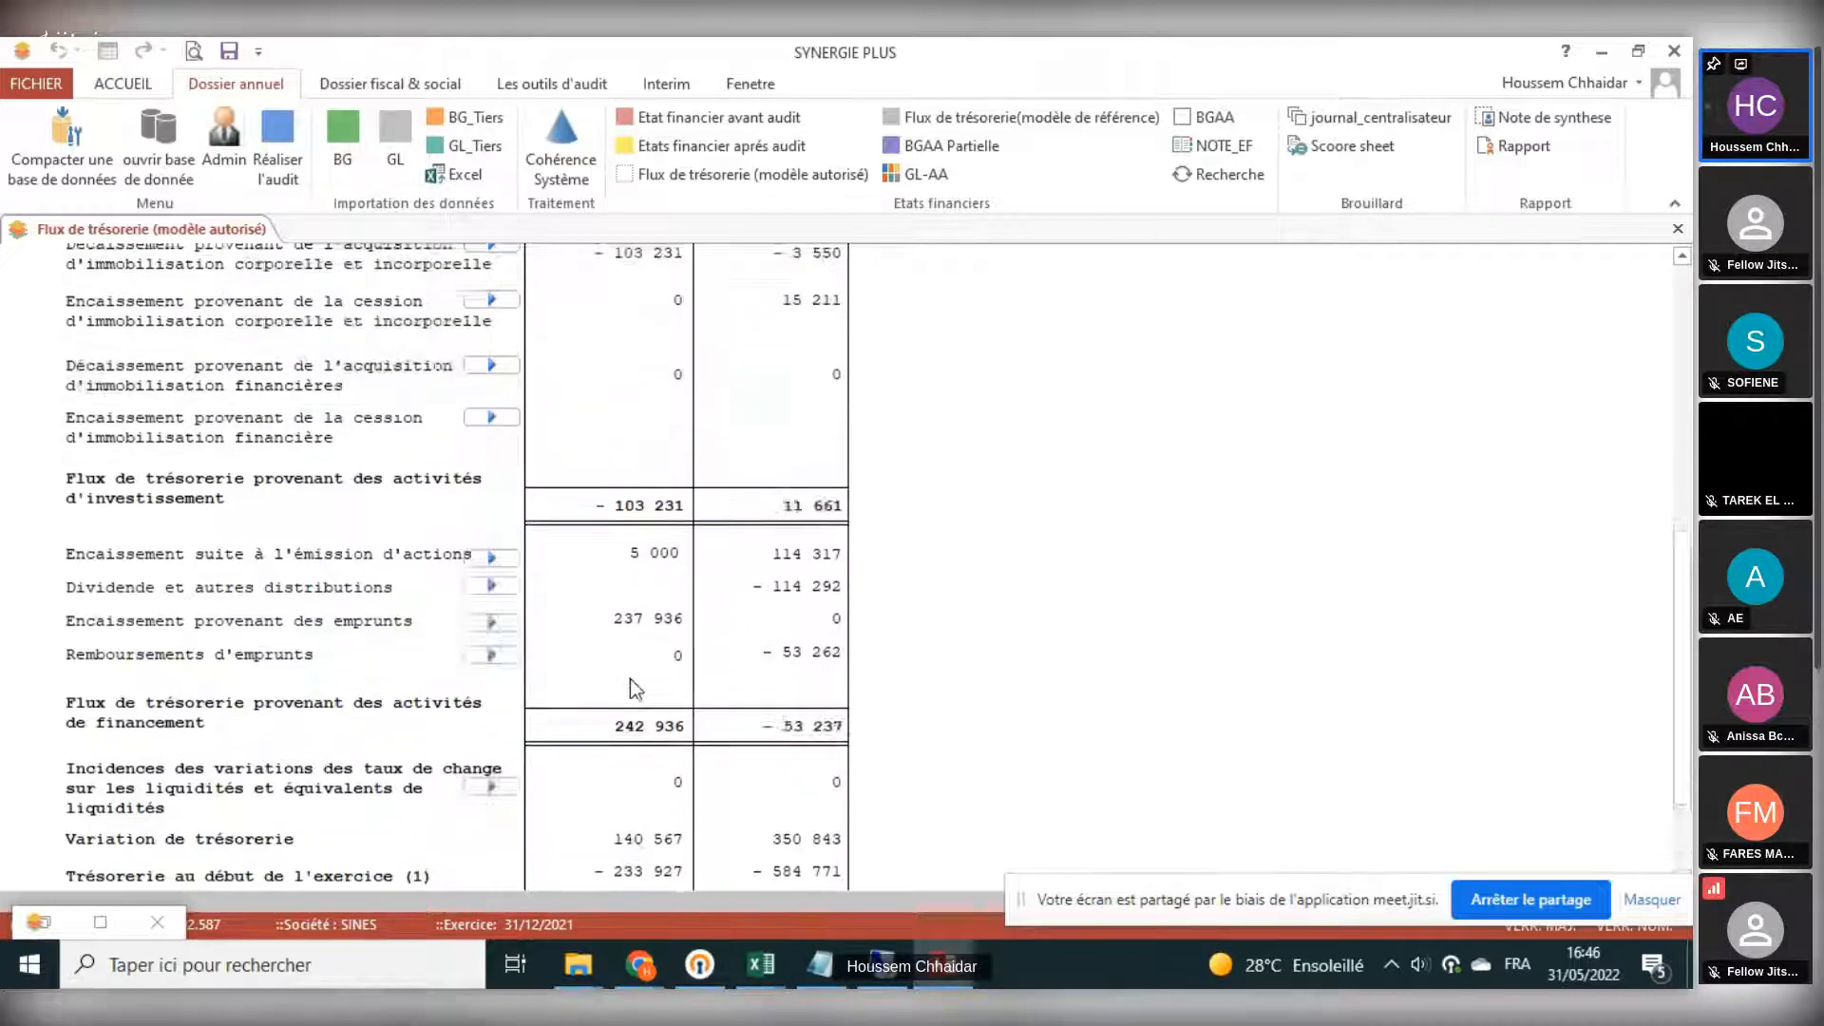
scroll(624, 549, up, 4)
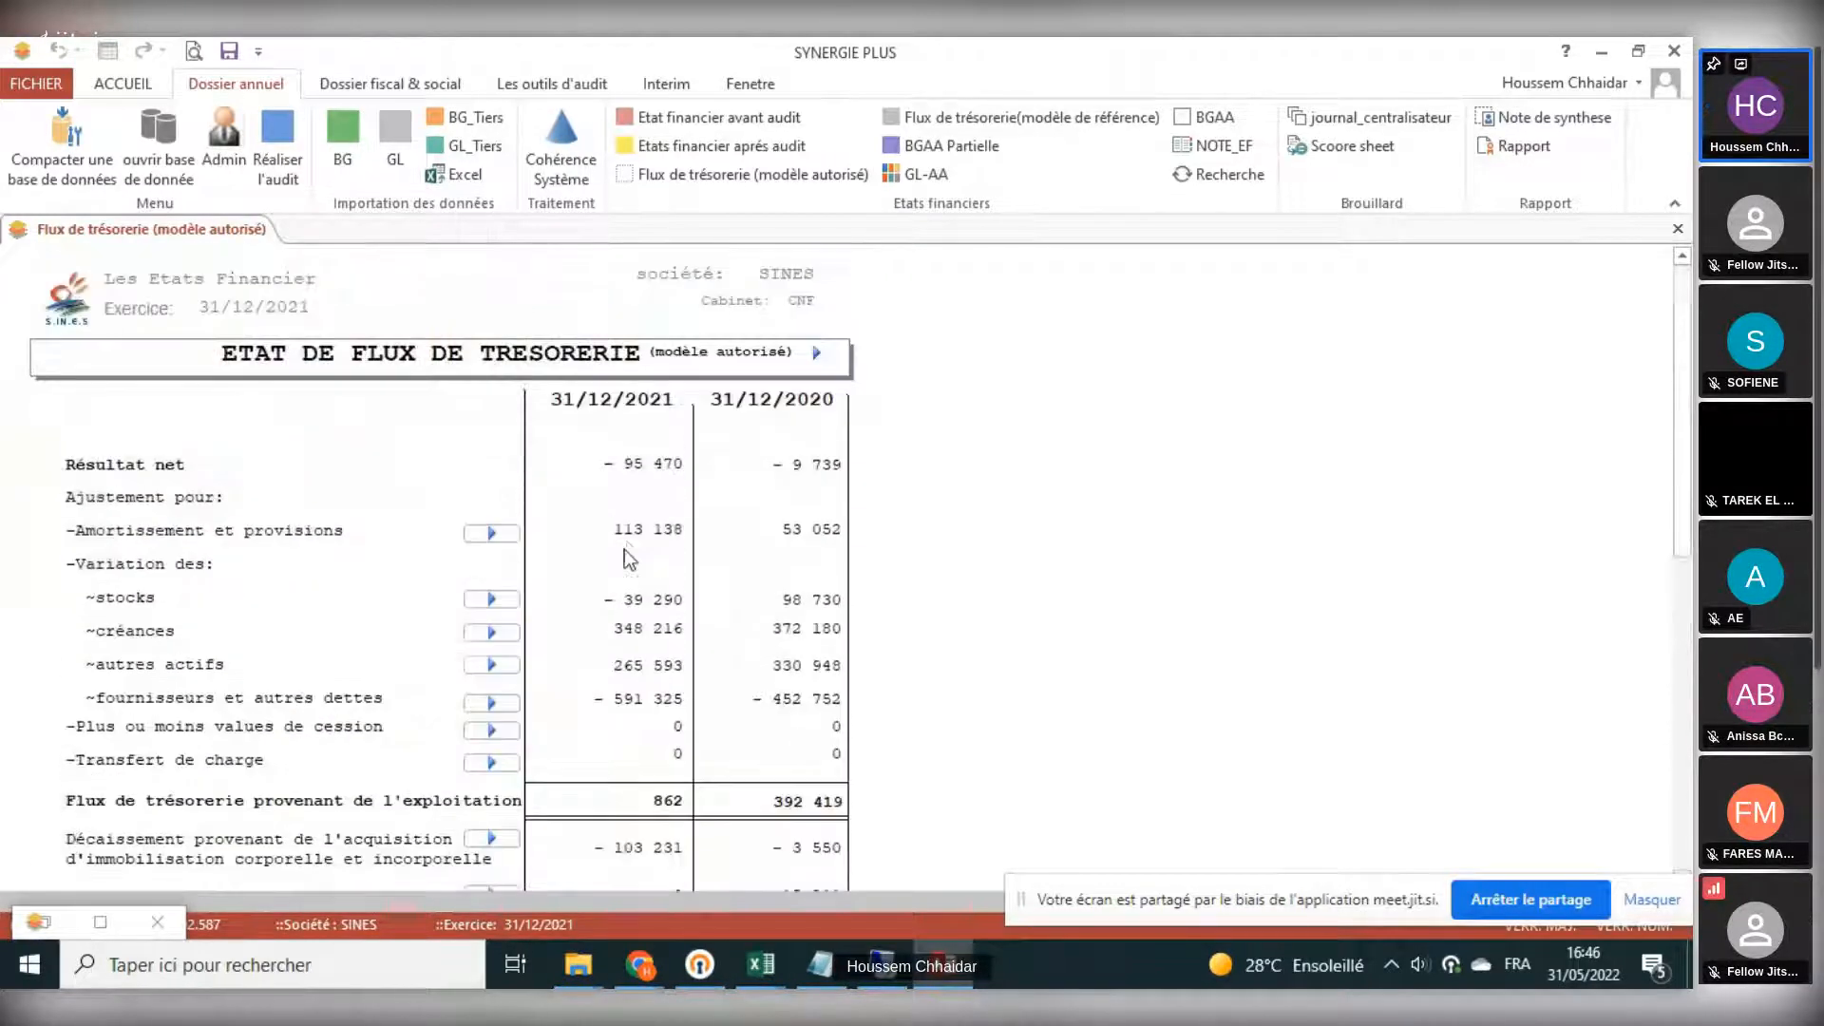
- Open the balance variation analysis table from the cash flow statement and examine its FLUX_sans_inci_tres column across the asset and liability rows
click(816, 353)
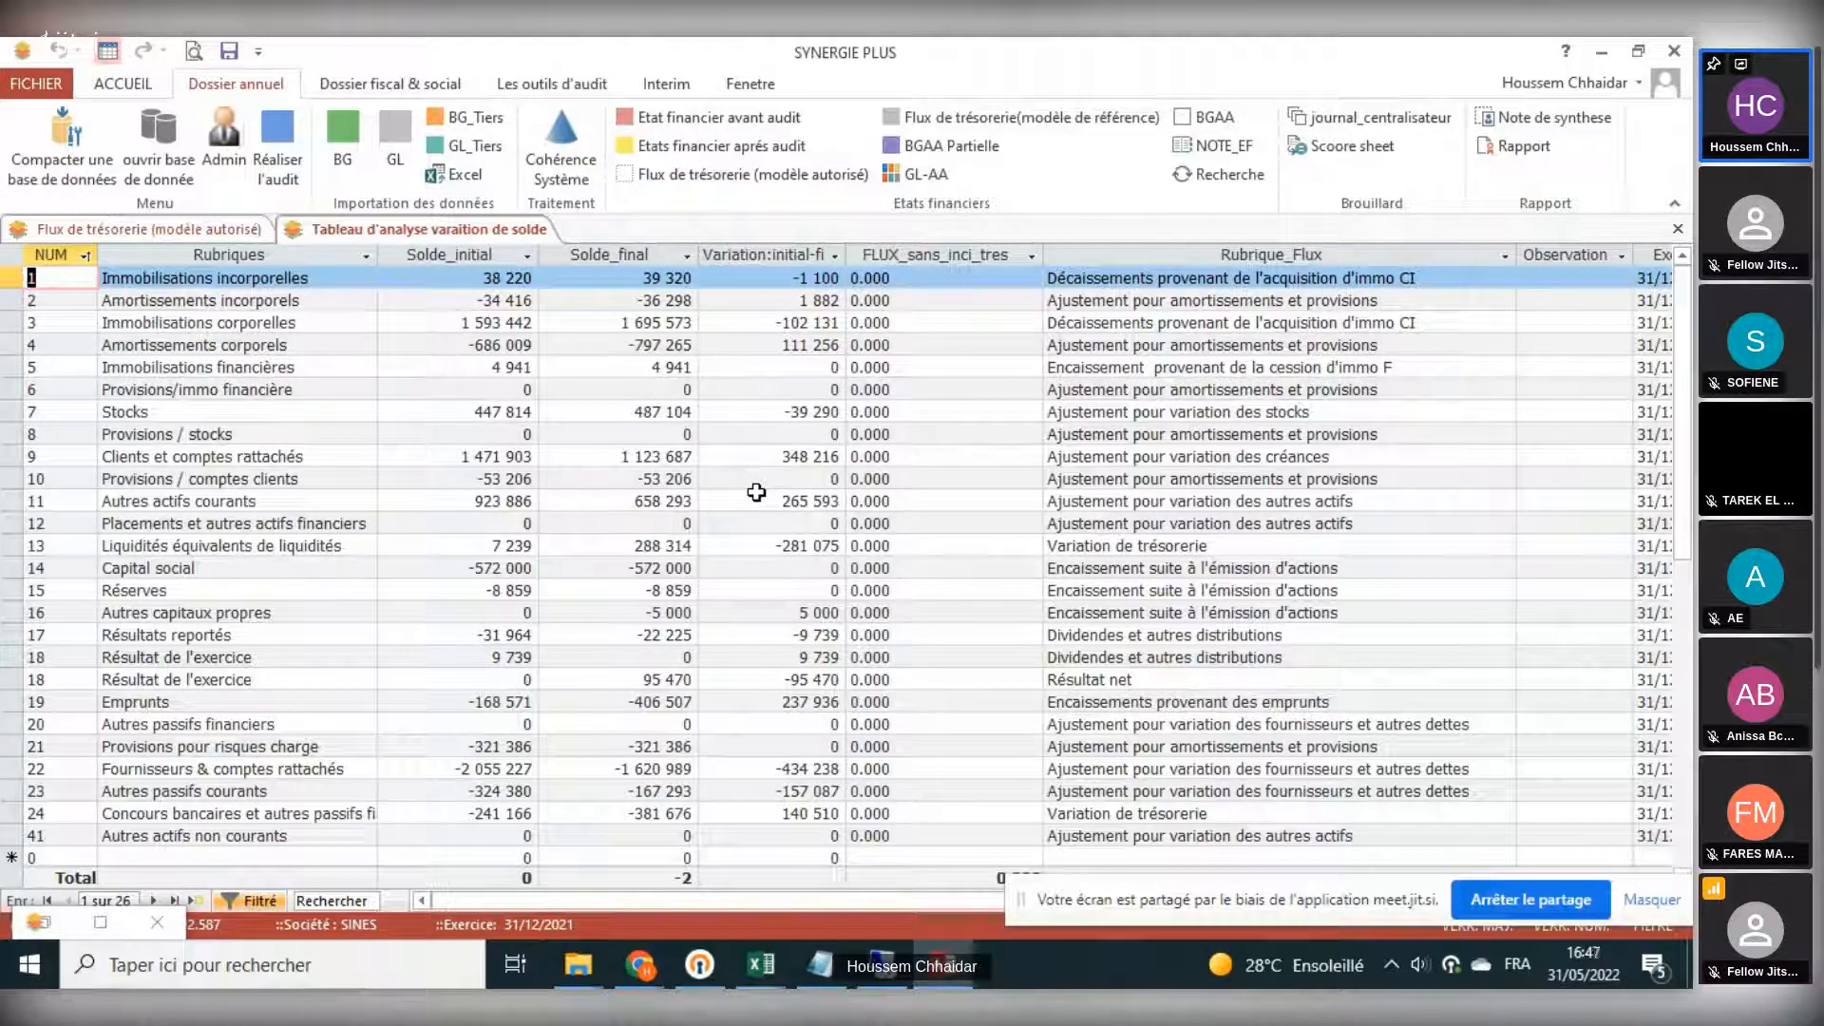
click(267, 228)
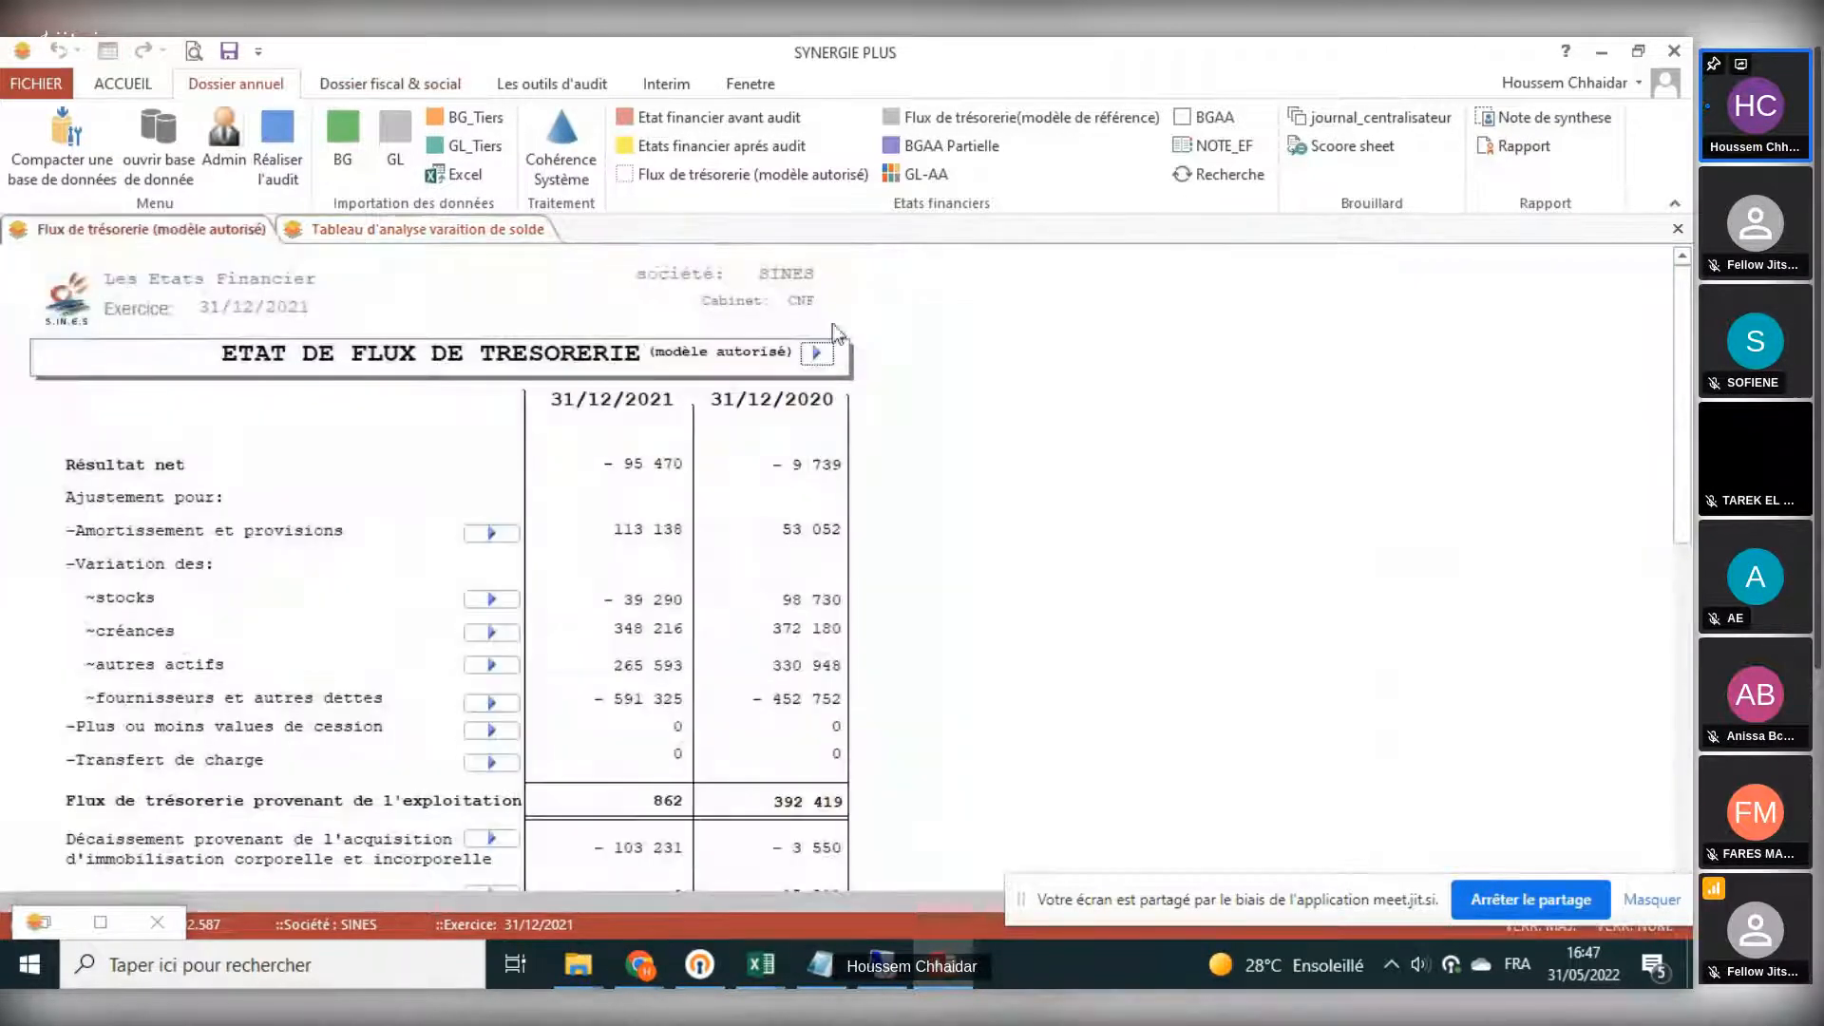
click(816, 356)
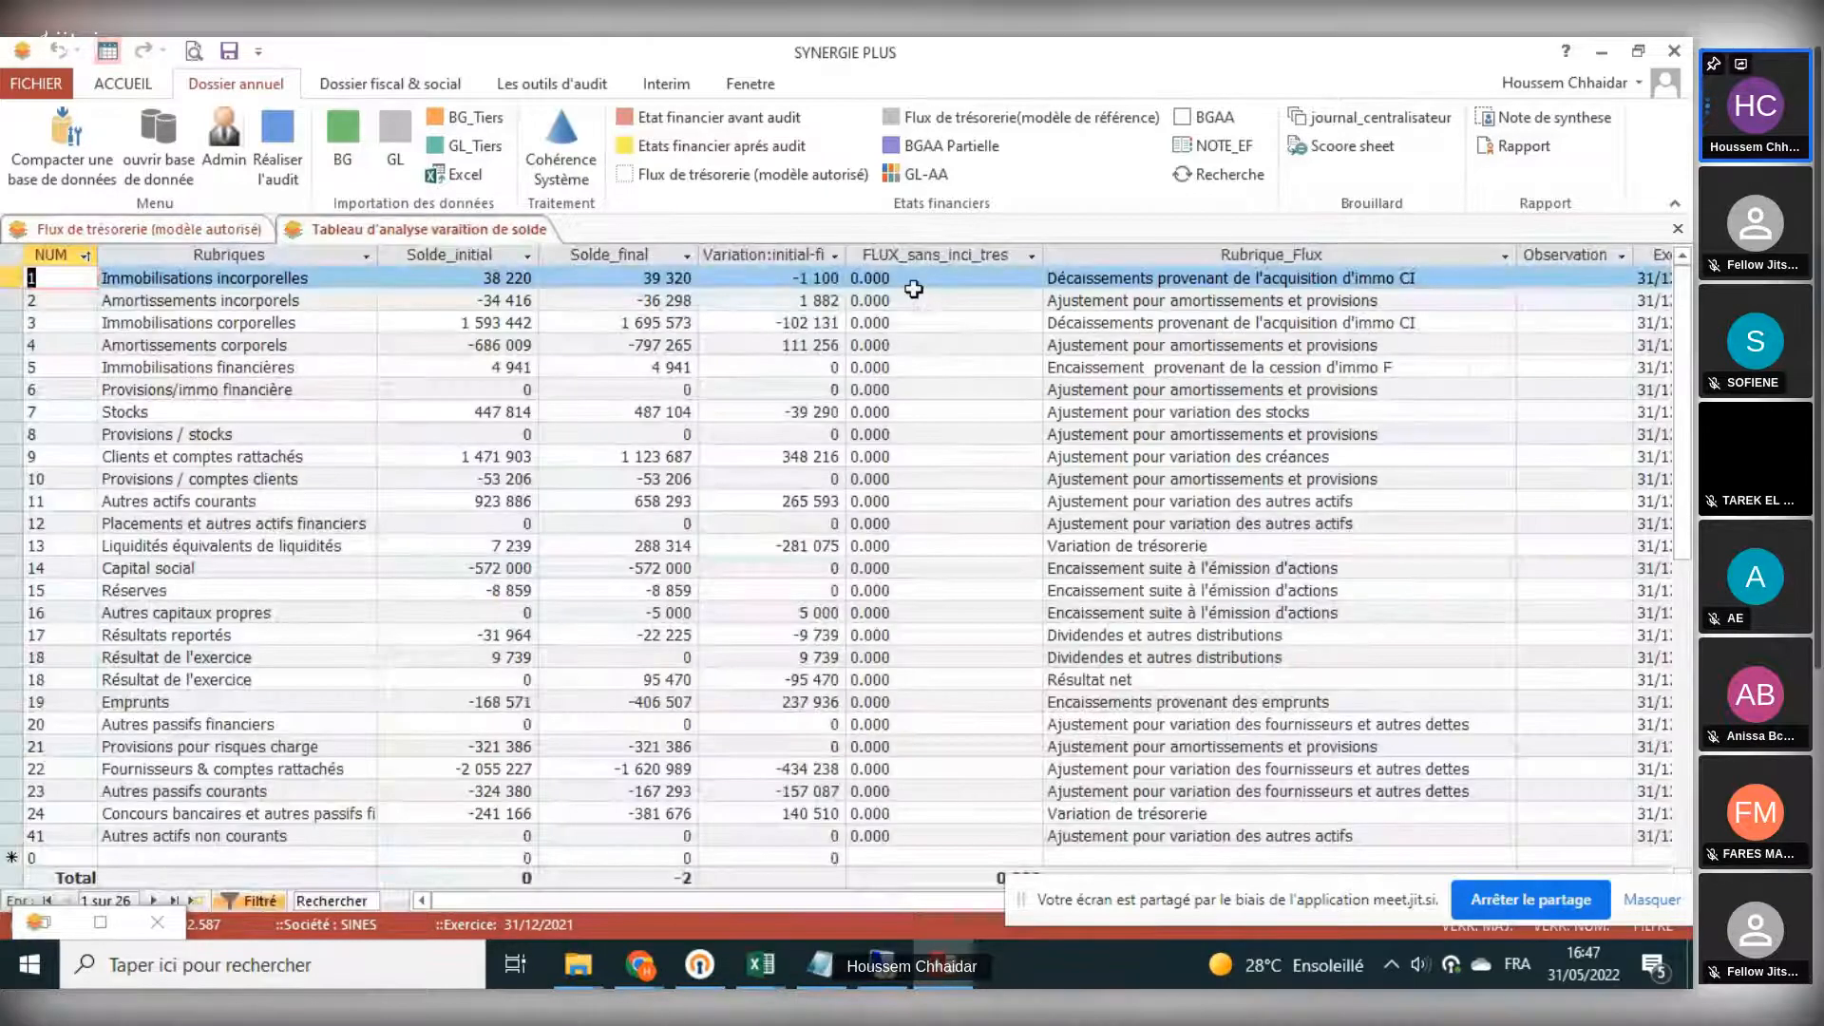
click(921, 323)
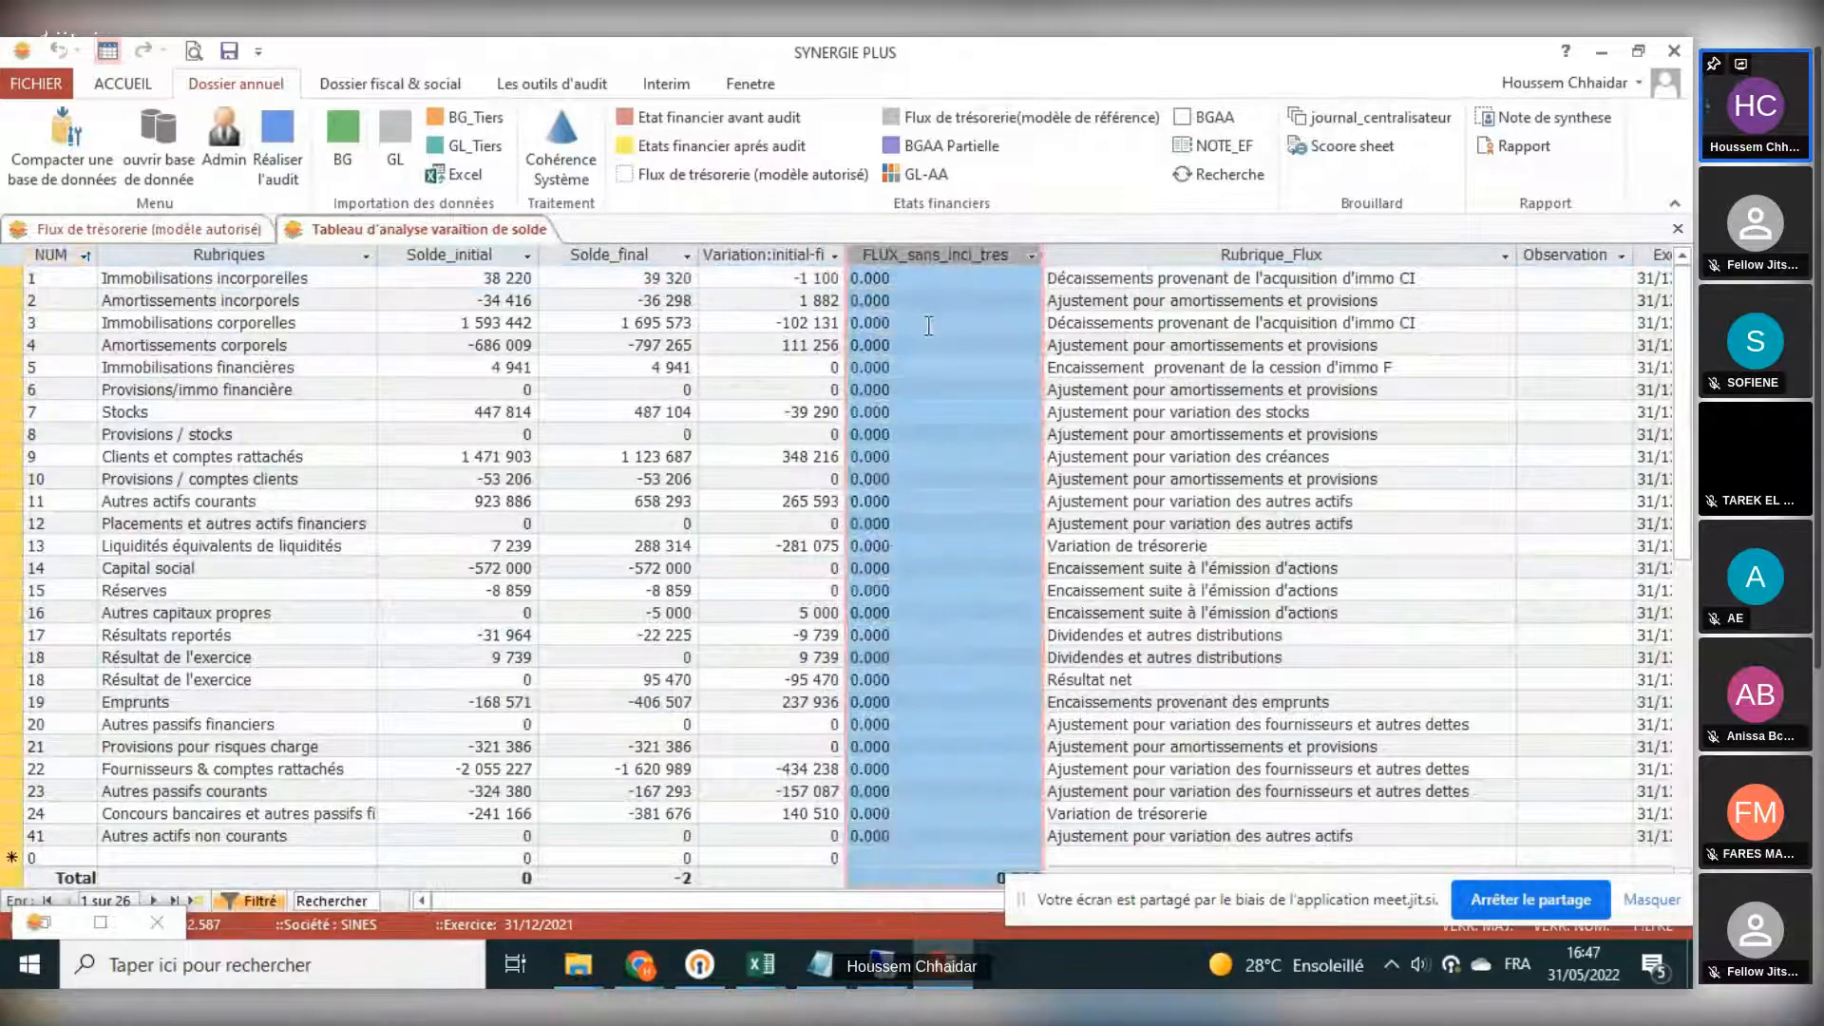
click(926, 389)
click(934, 458)
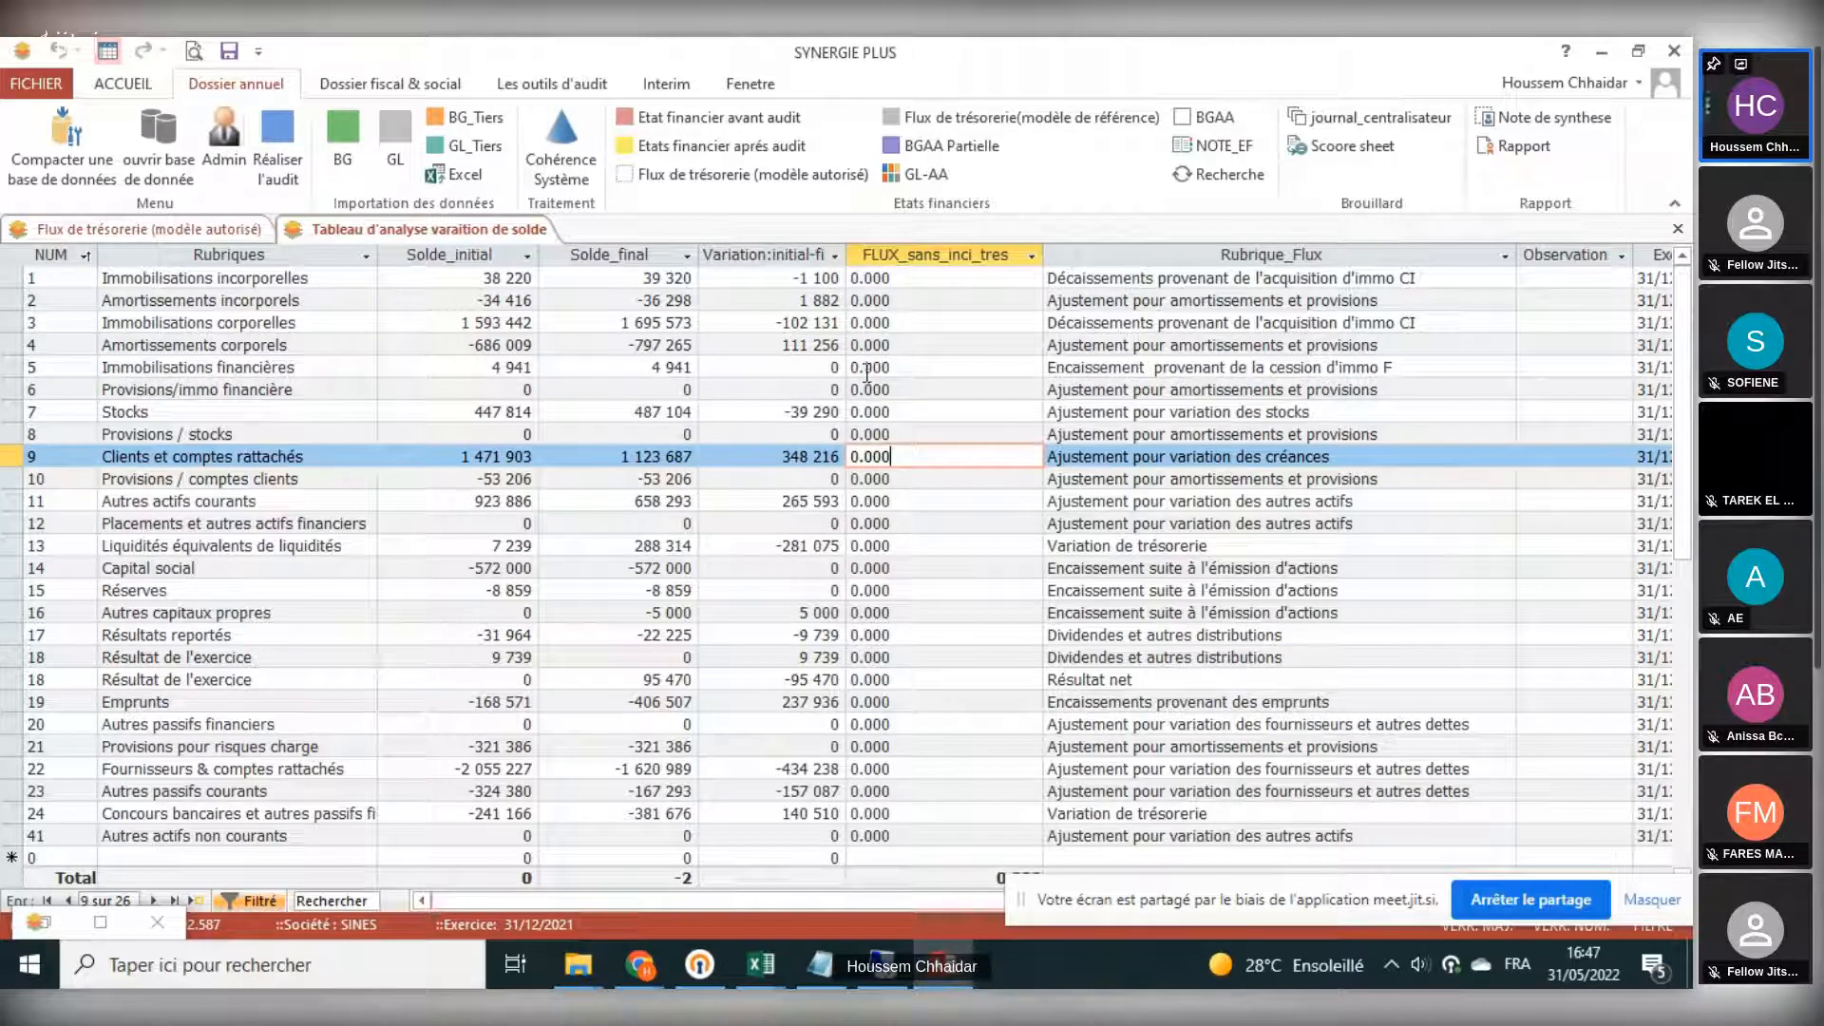
click(910, 325)
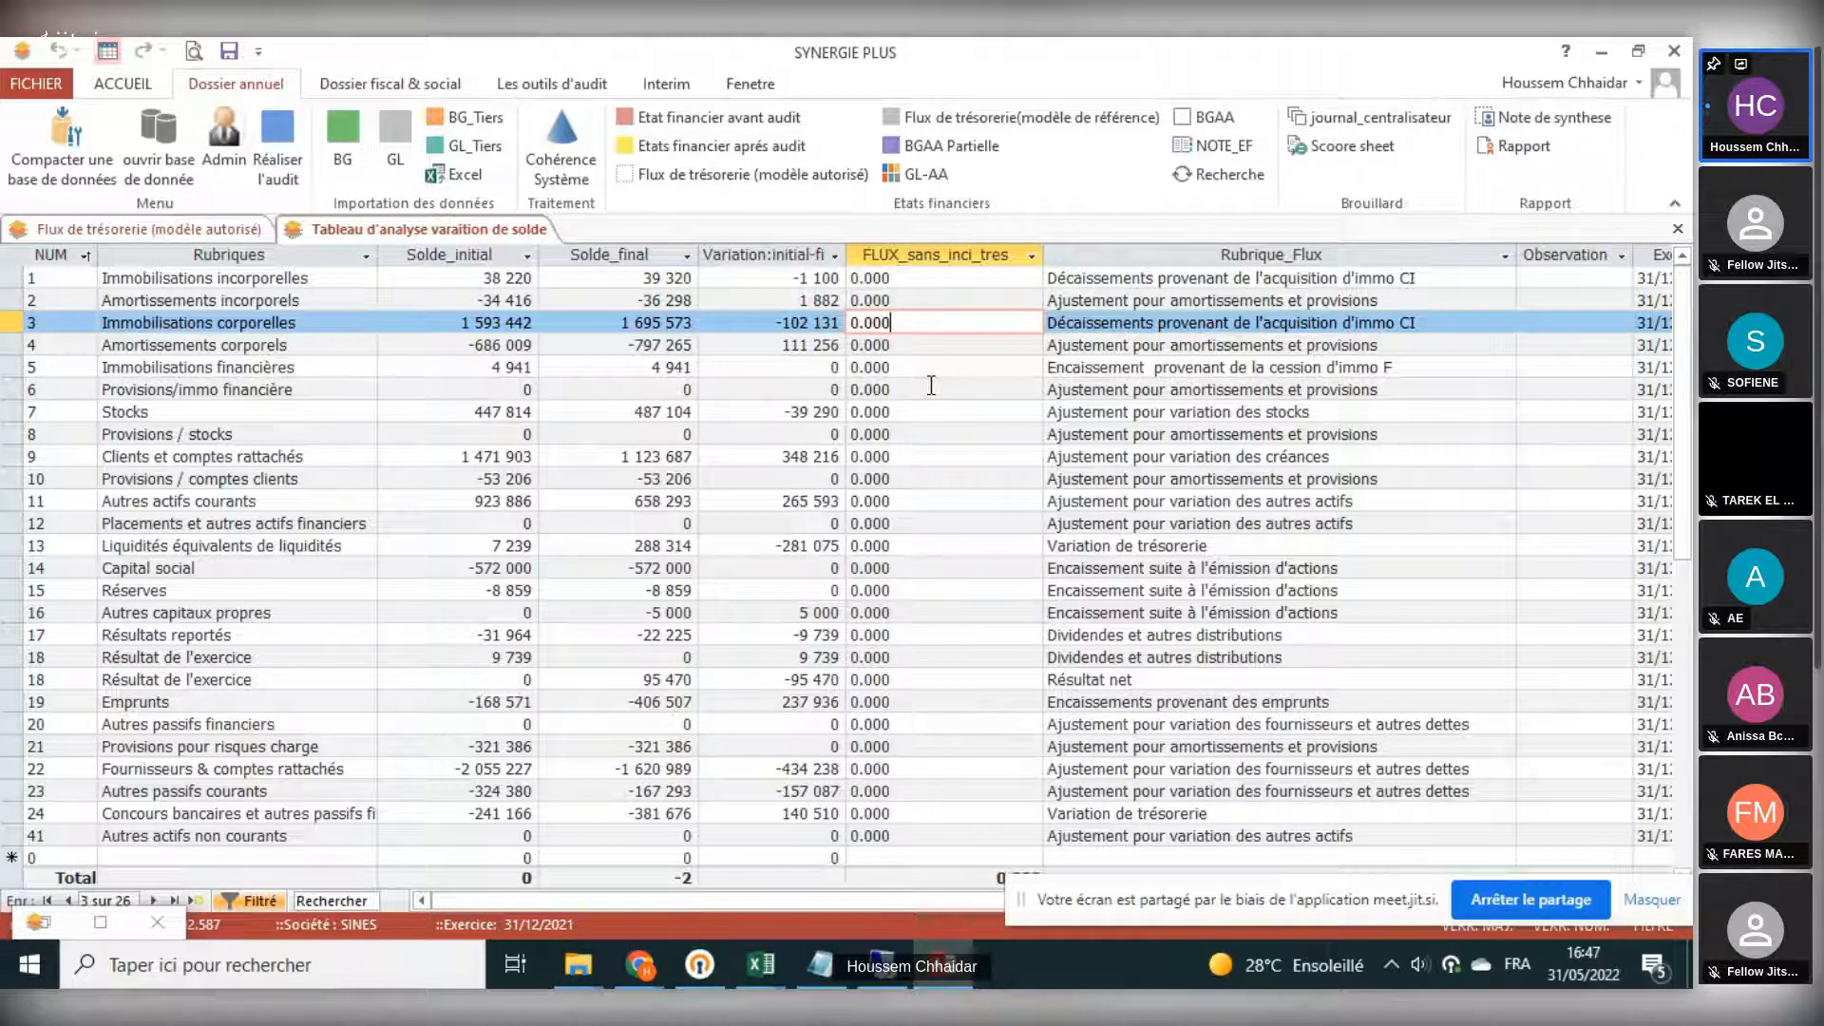
click(868, 790)
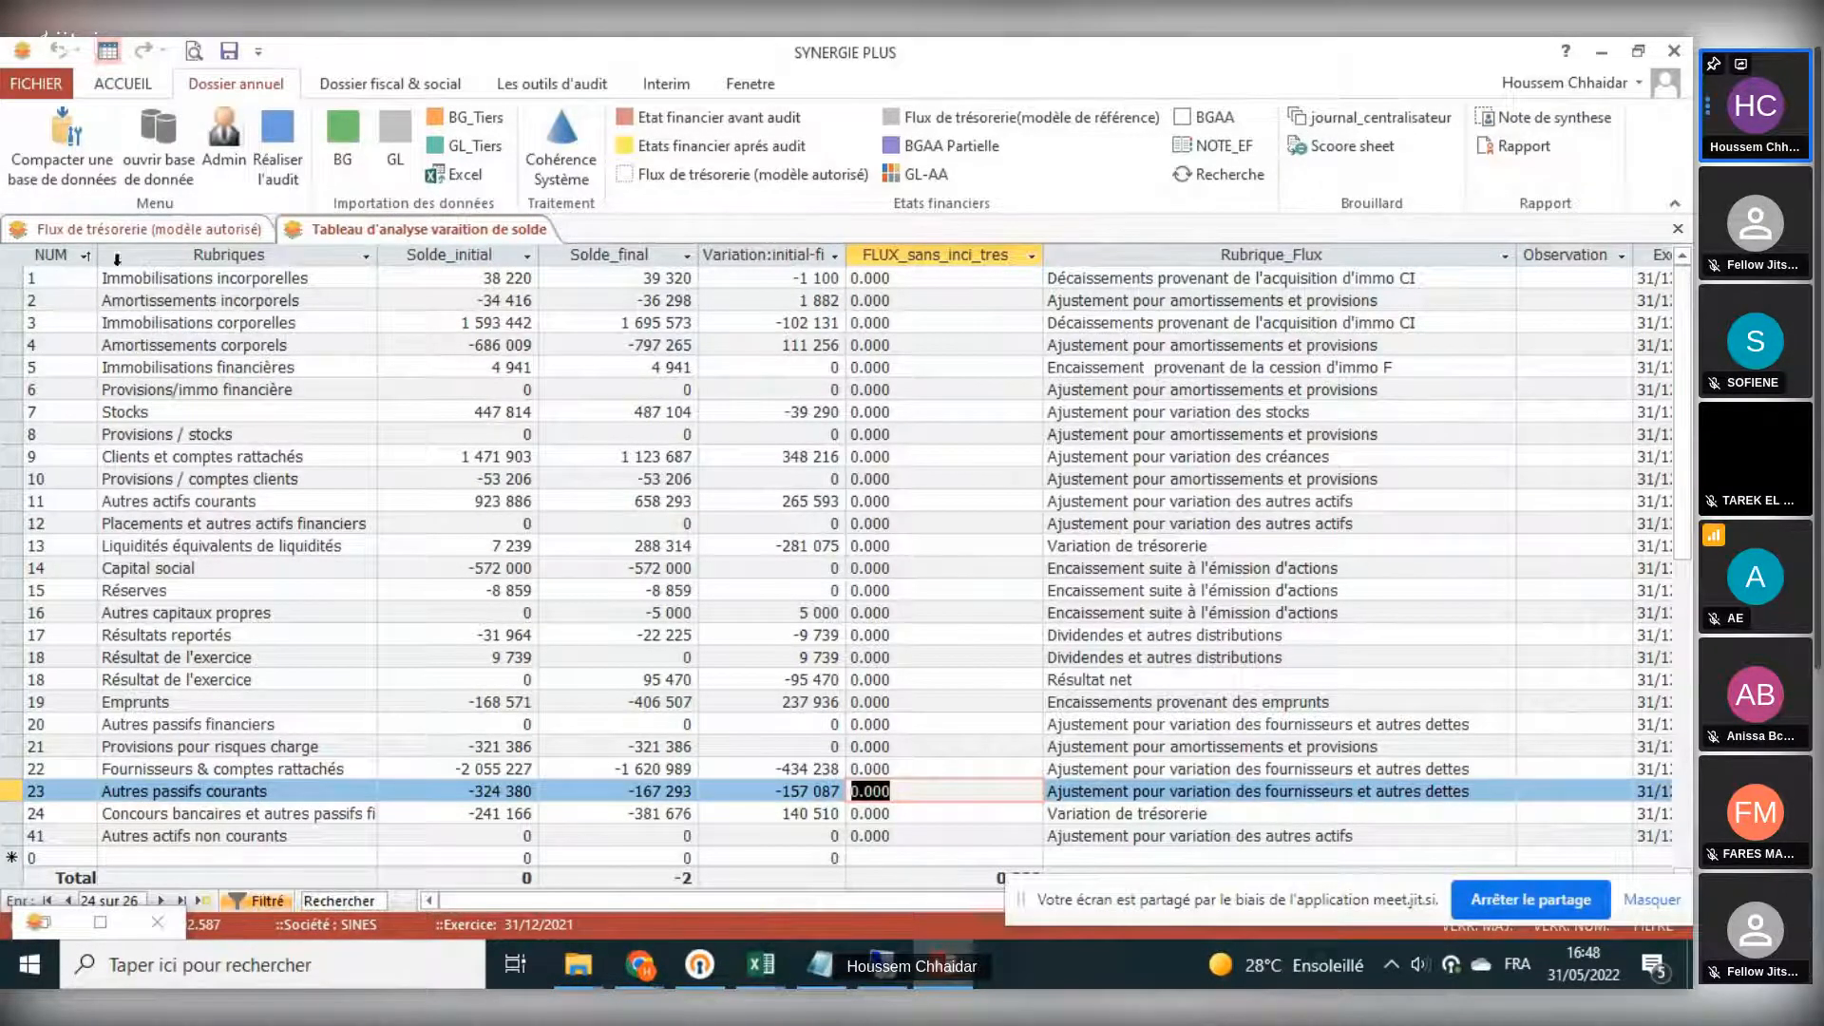
- Compare the cash flow statement's lines with the balance variation analysis table, and close both
click(142, 230)
scroll(913, 572, down, 10)
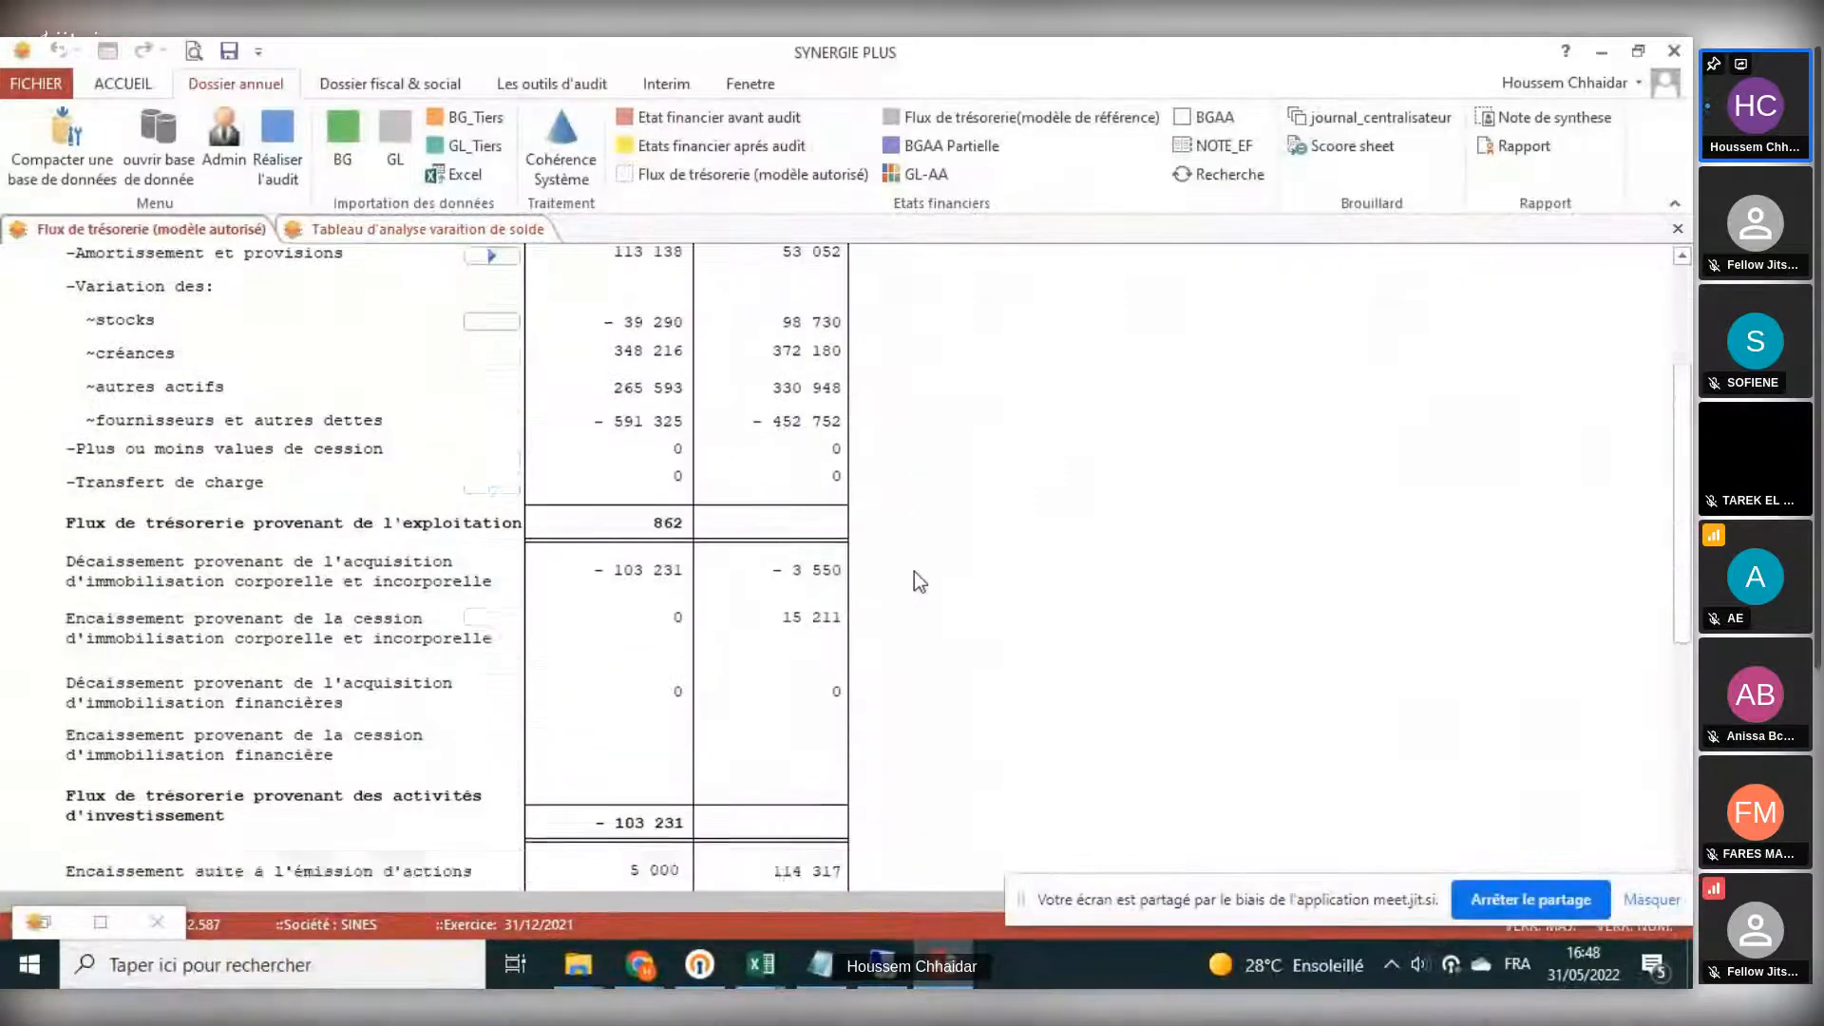
click(414, 232)
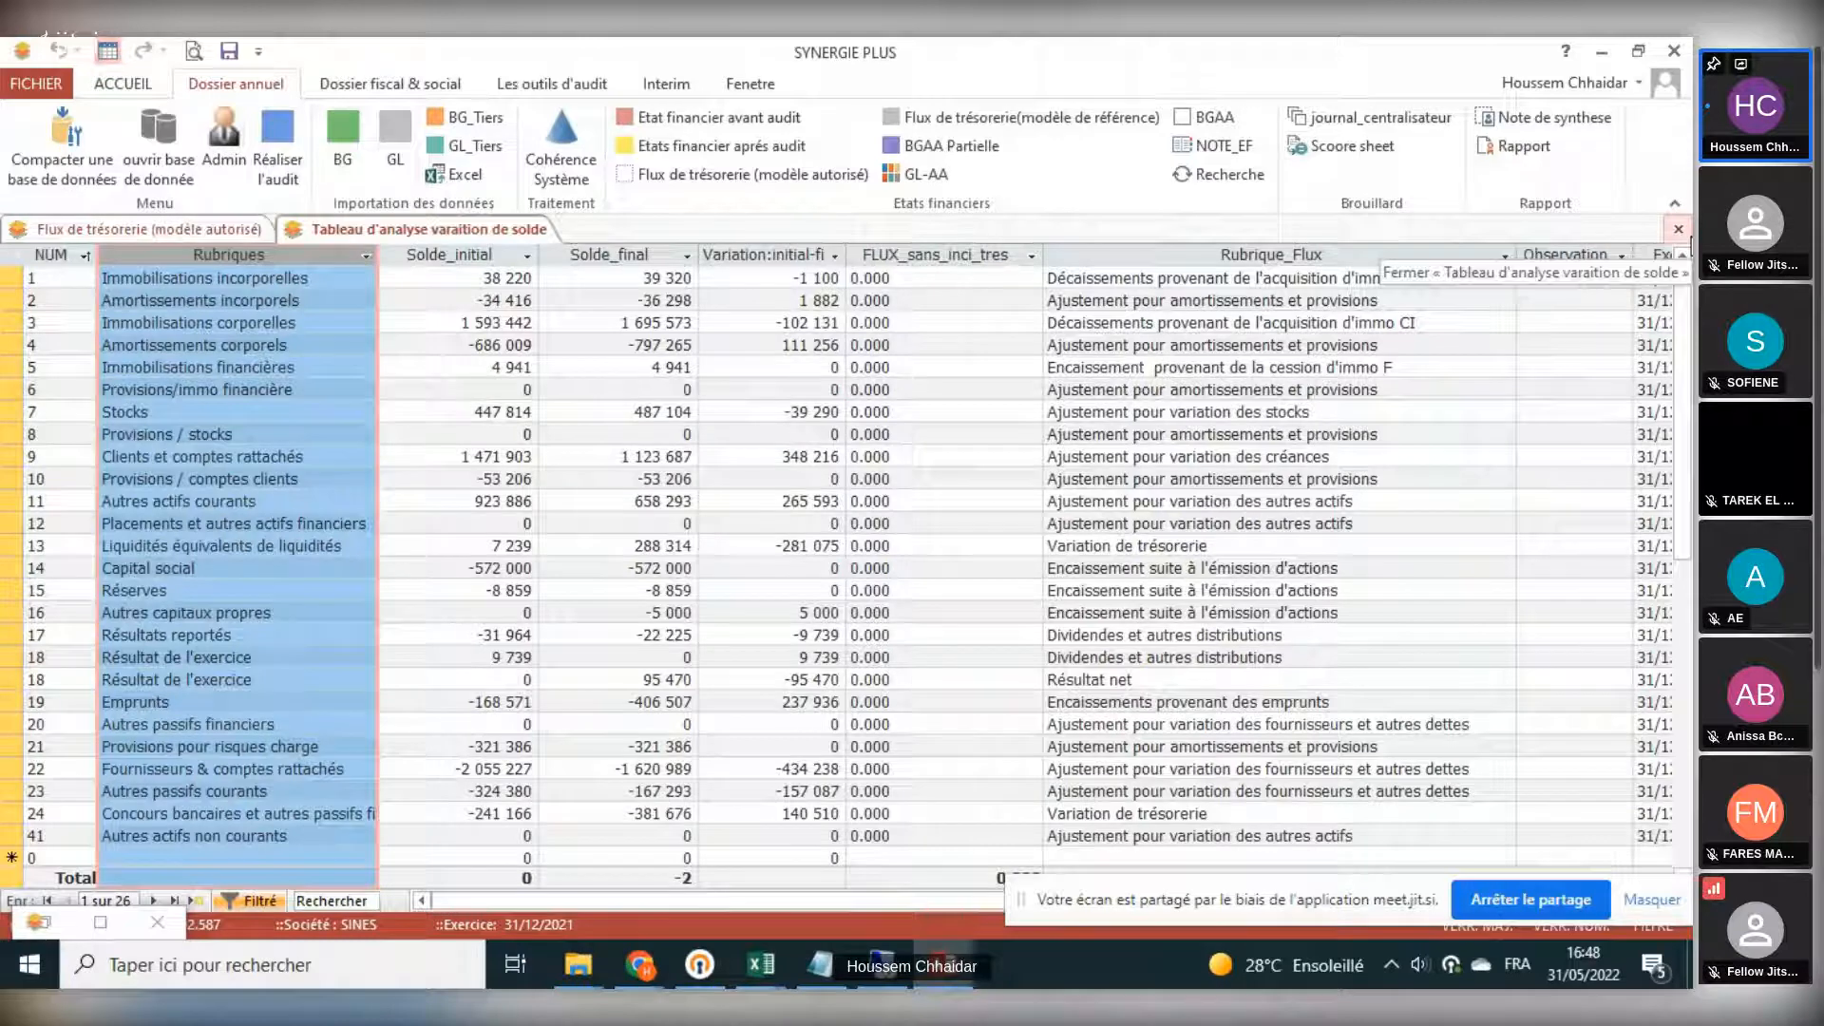
click(1679, 229)
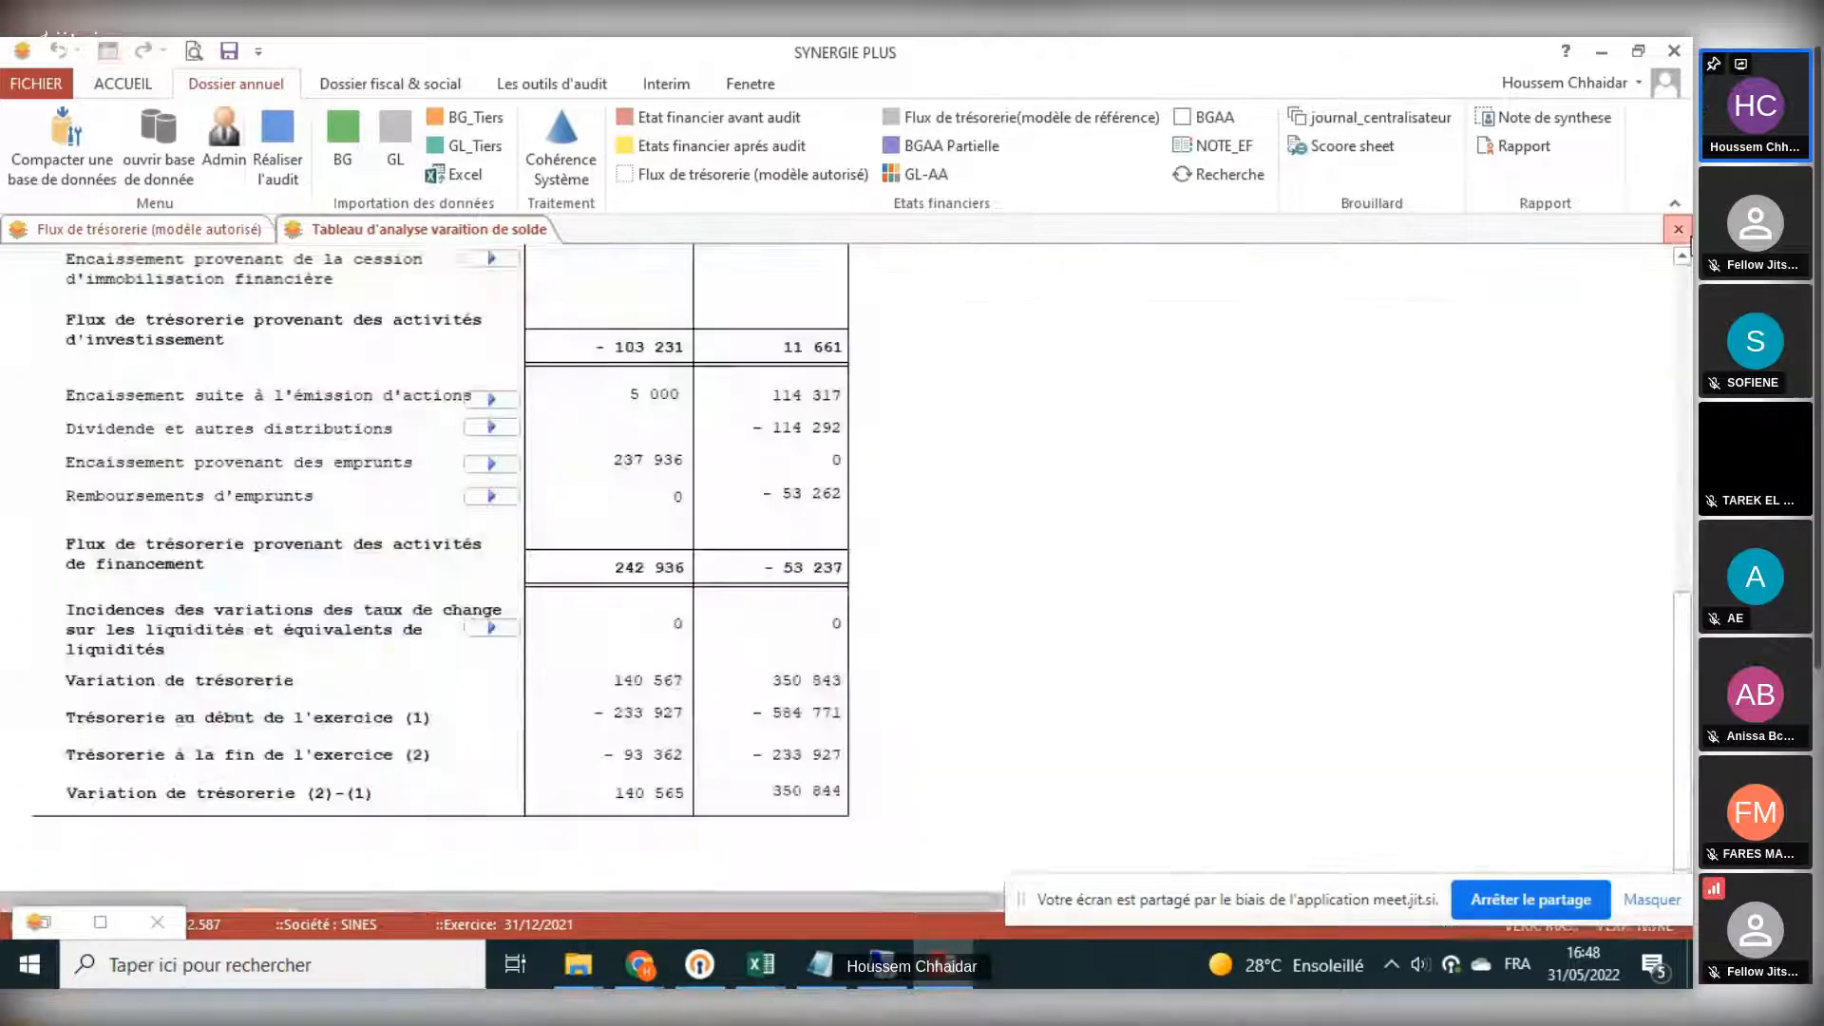
click(1678, 229)
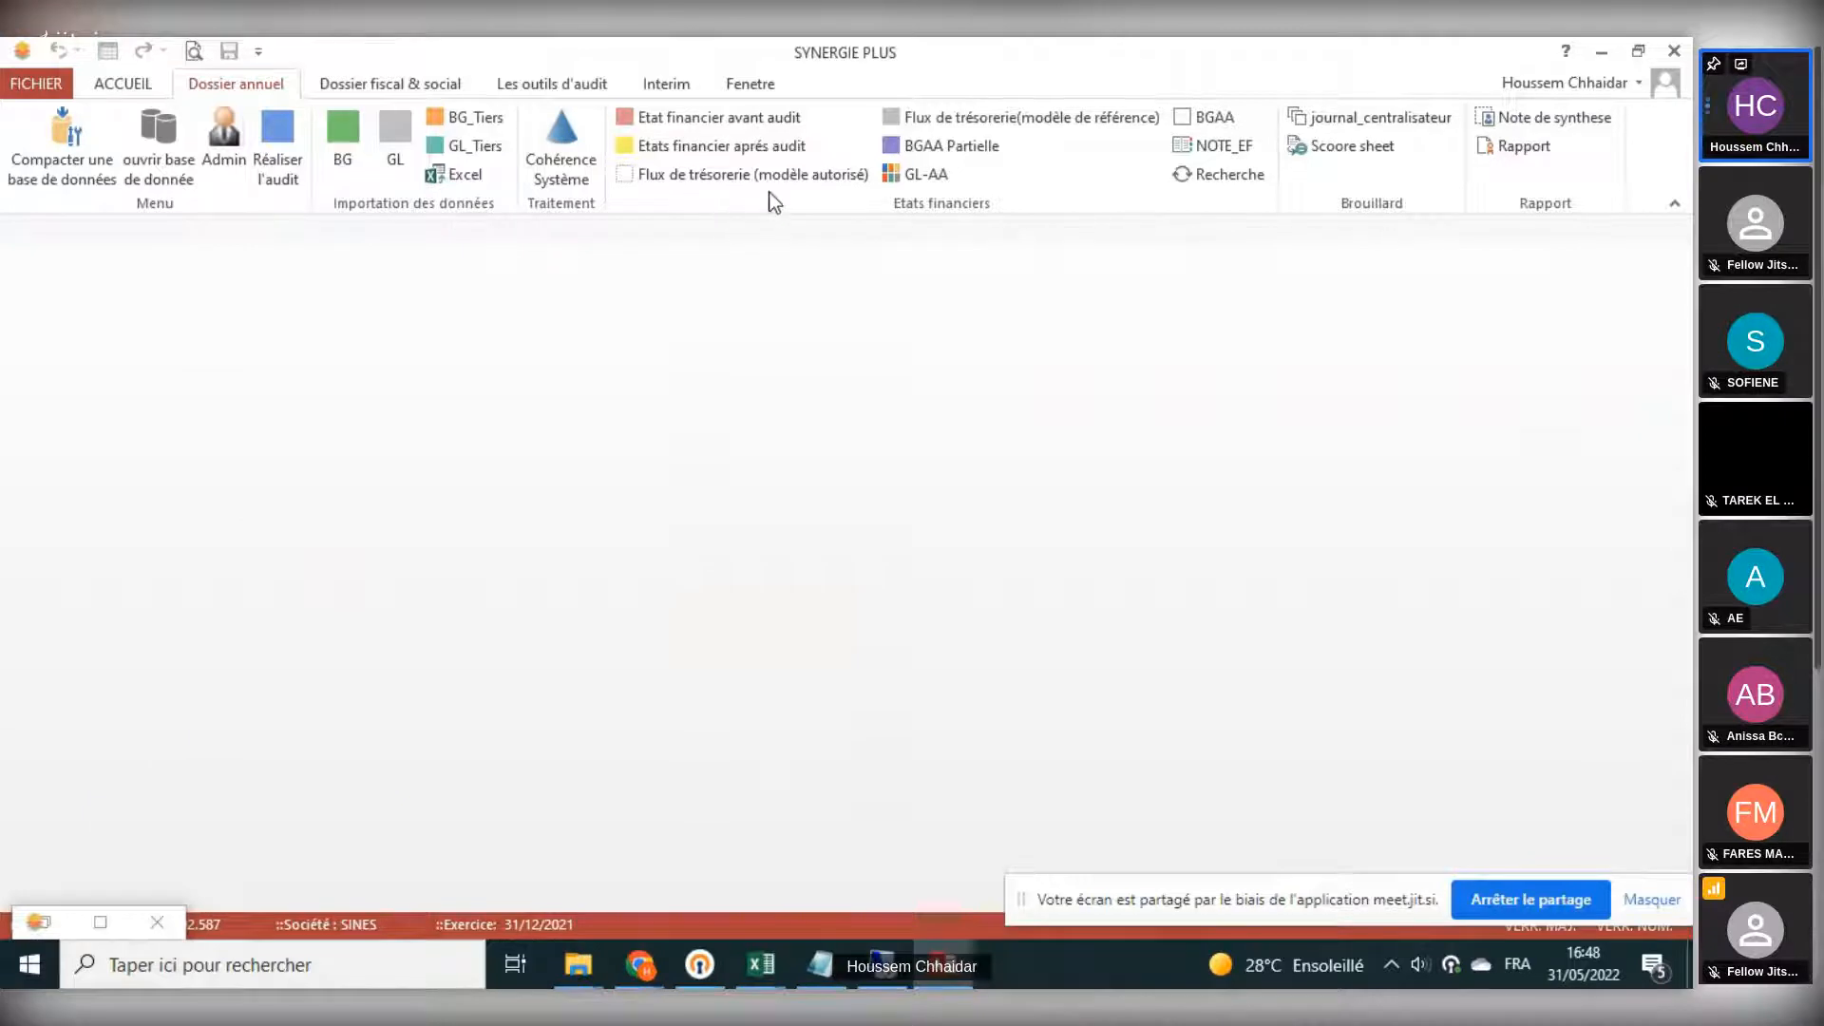
- Open the reference-model cash flow form, examine its RAN journal and treasury account fields, and close it without calculating
click(935, 118)
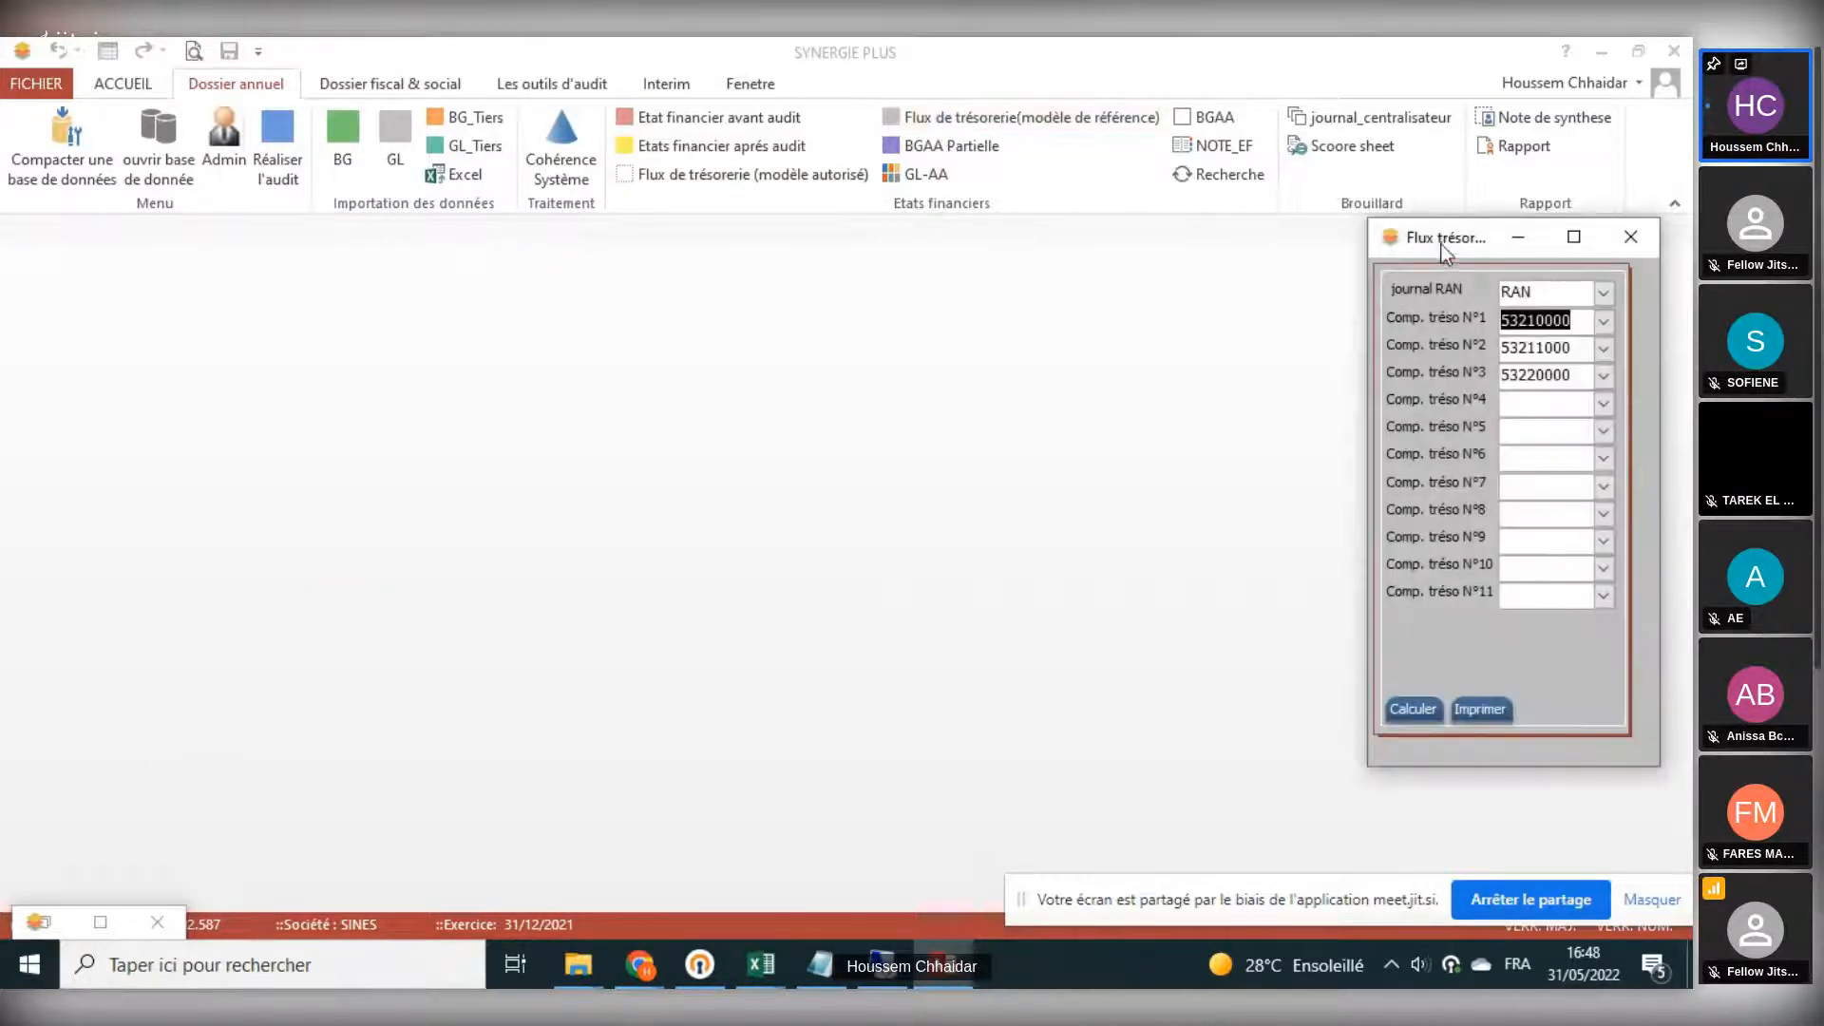
drag(1438, 250, 1064, 266)
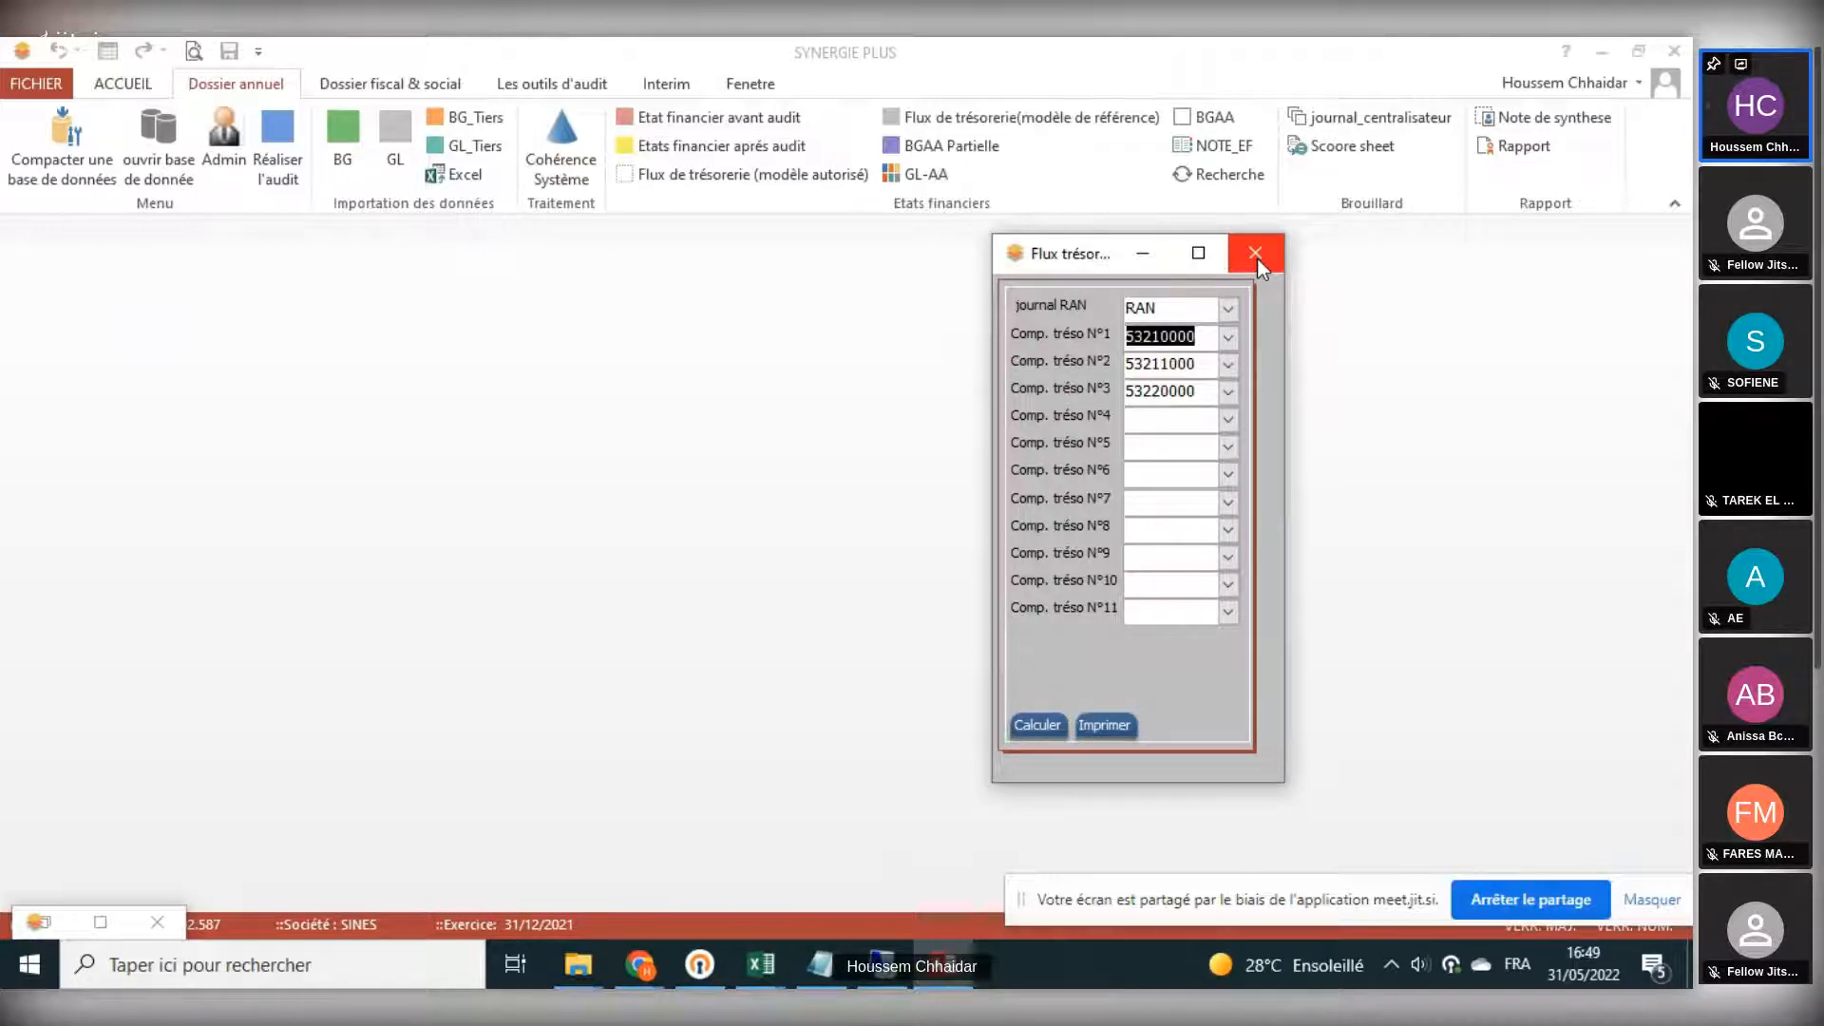
click(1147, 419)
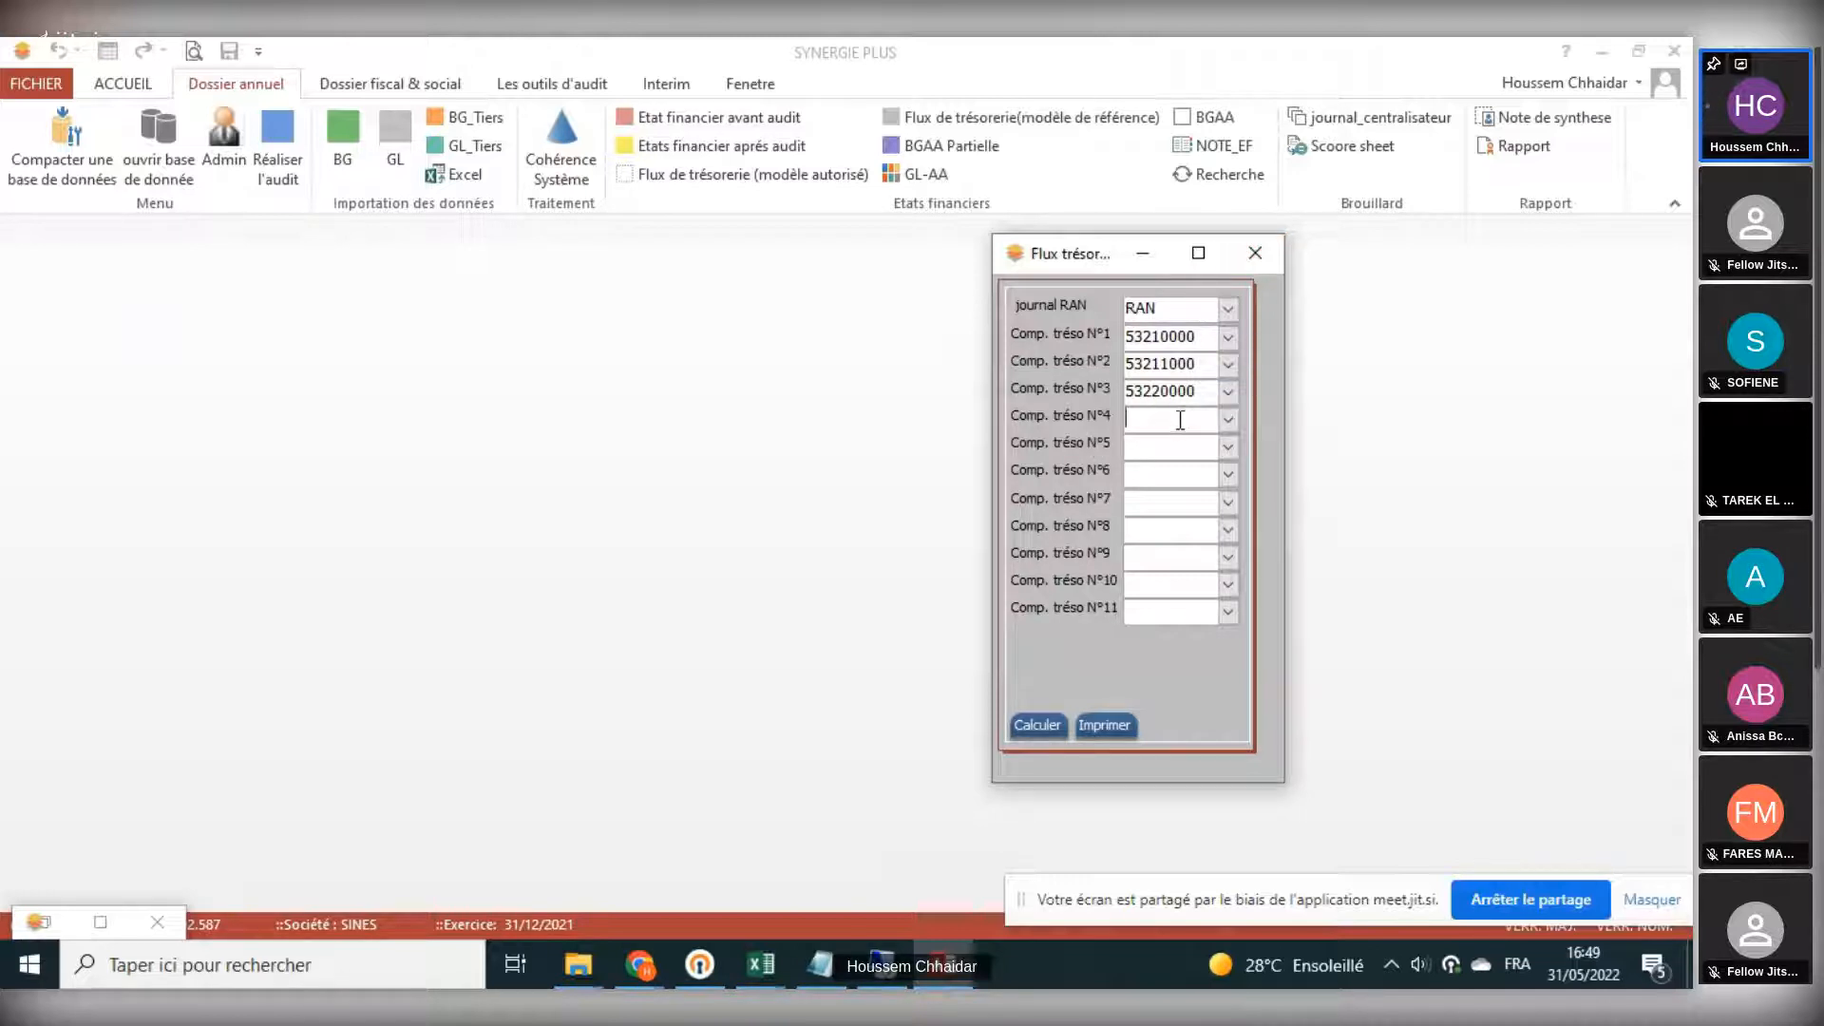
click(1165, 503)
click(1163, 524)
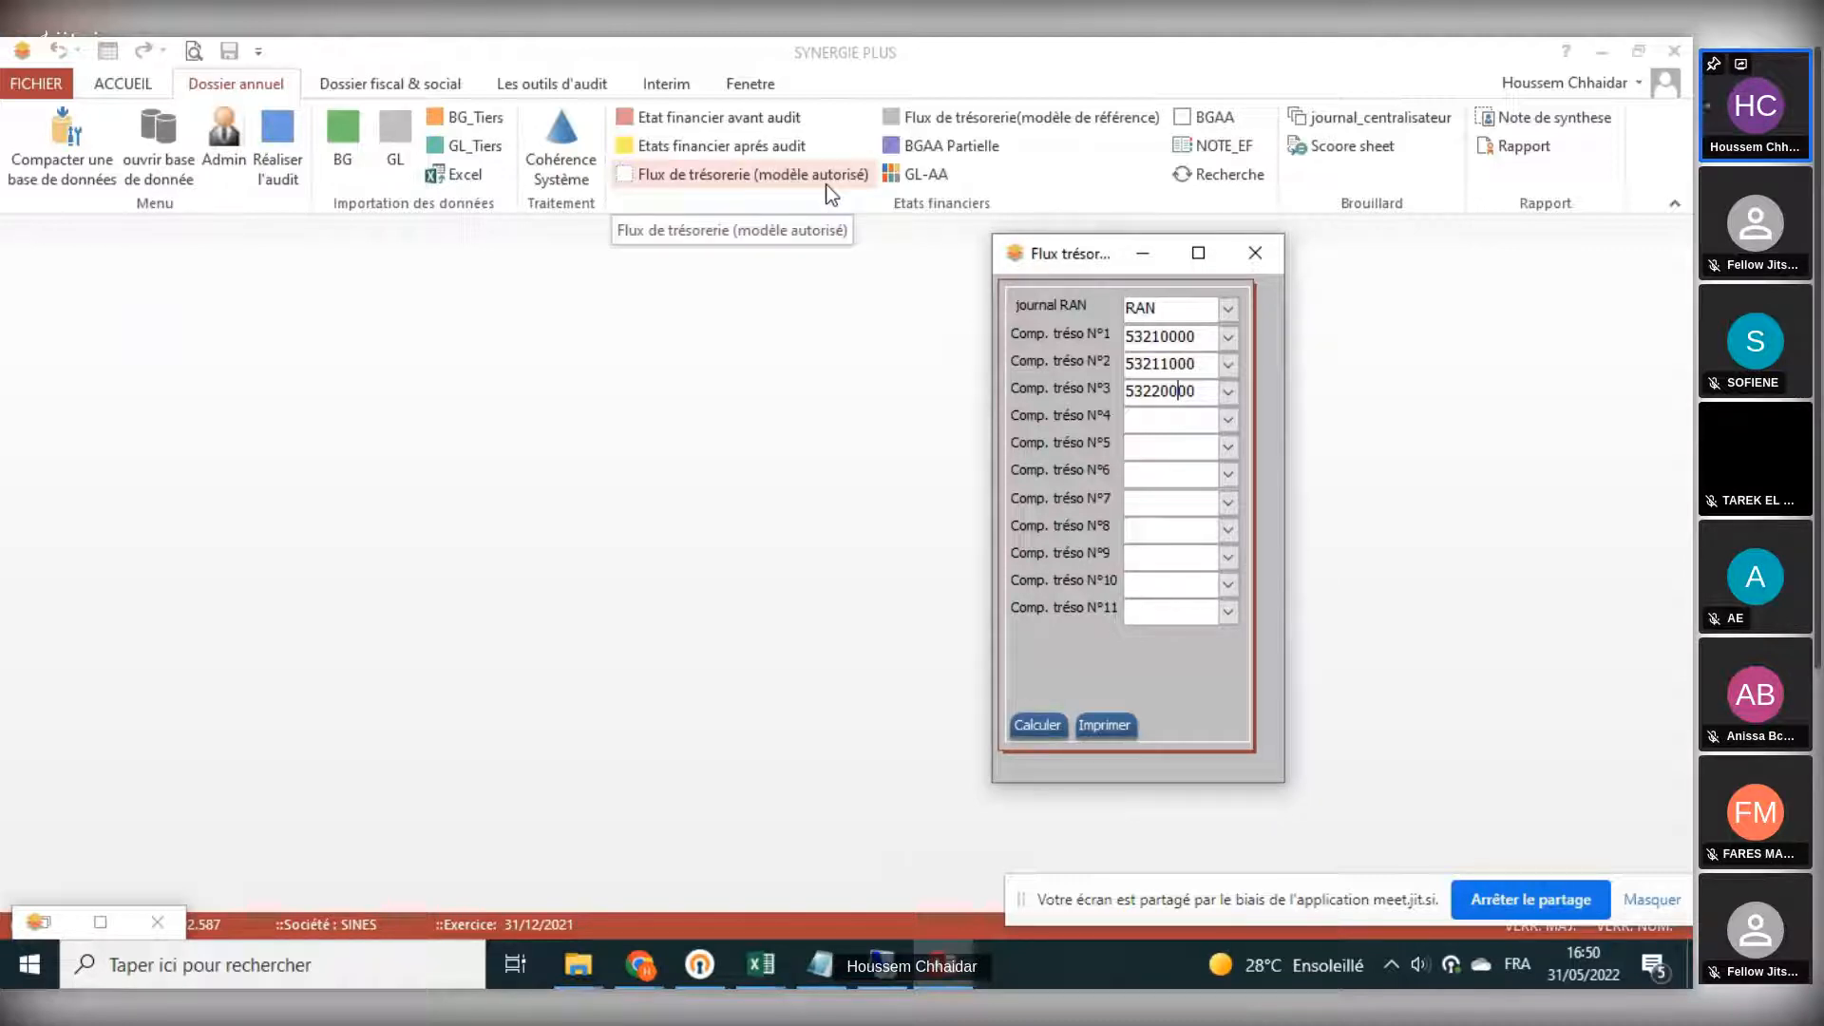
click(1254, 253)
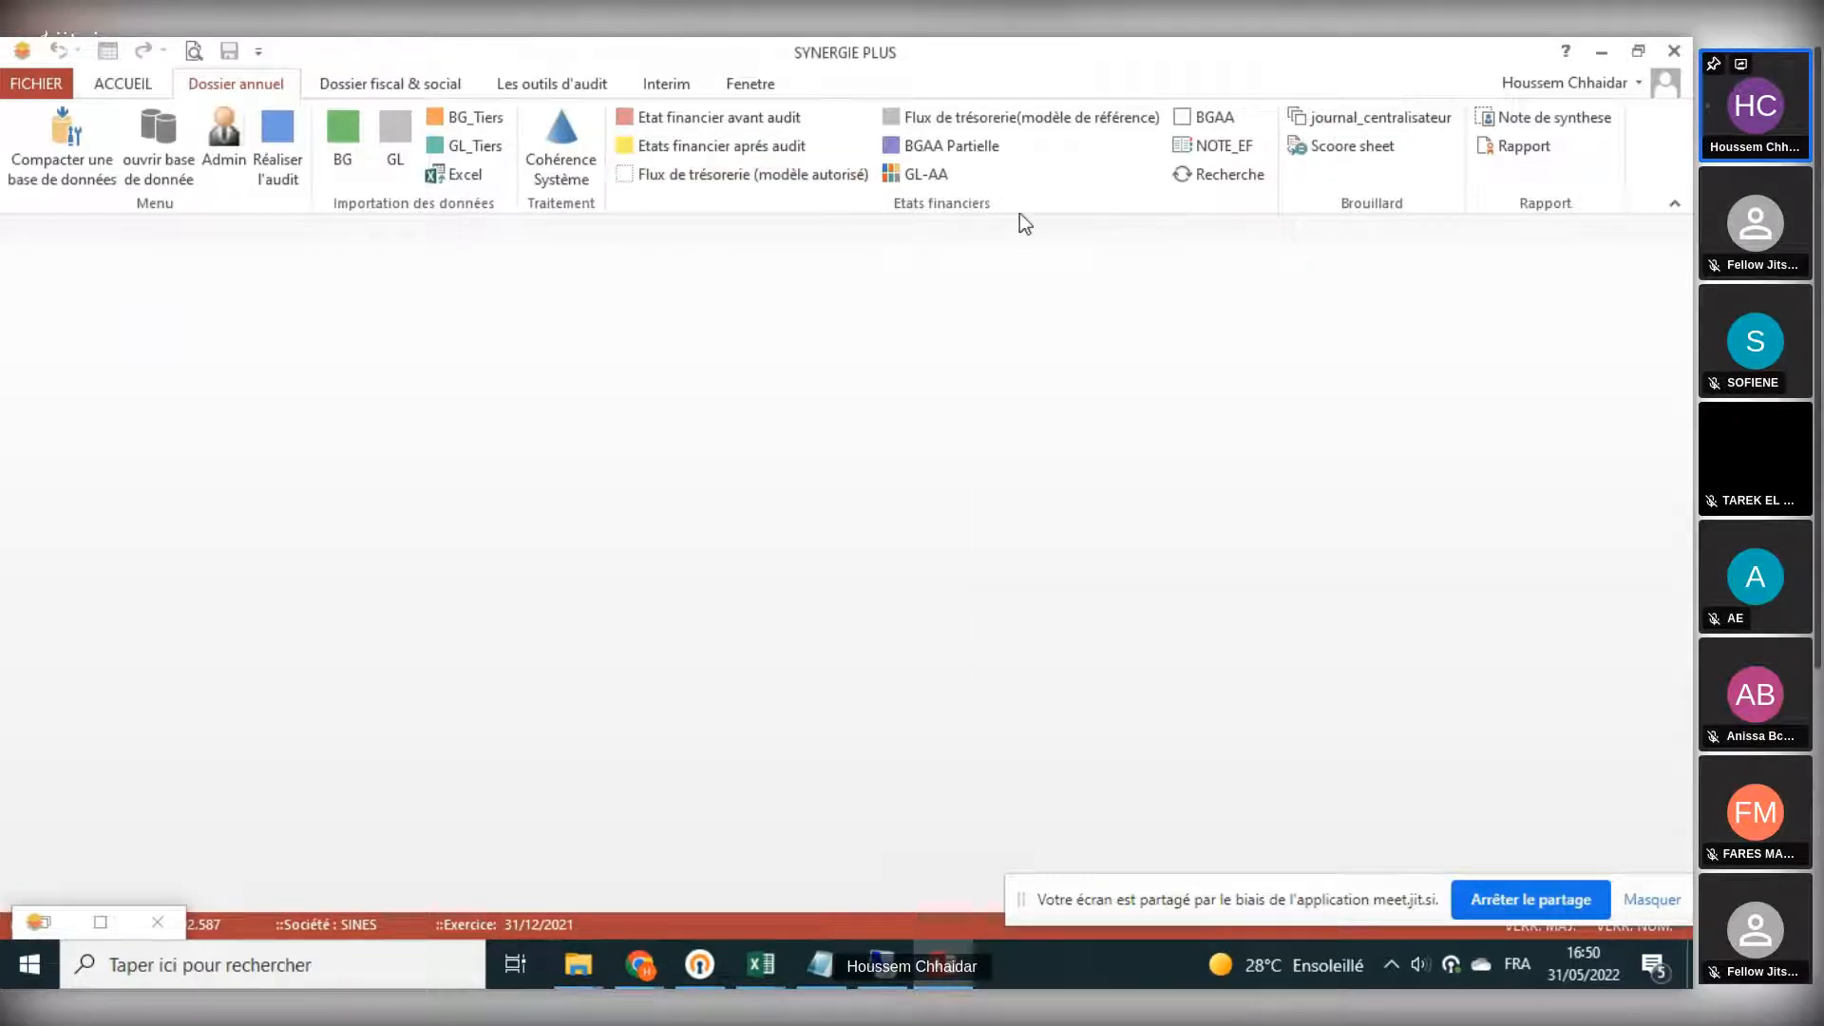
- View the BGAA Partielle and the GL-AA ledger, closing each one after viewing
click(983, 157)
click(1679, 231)
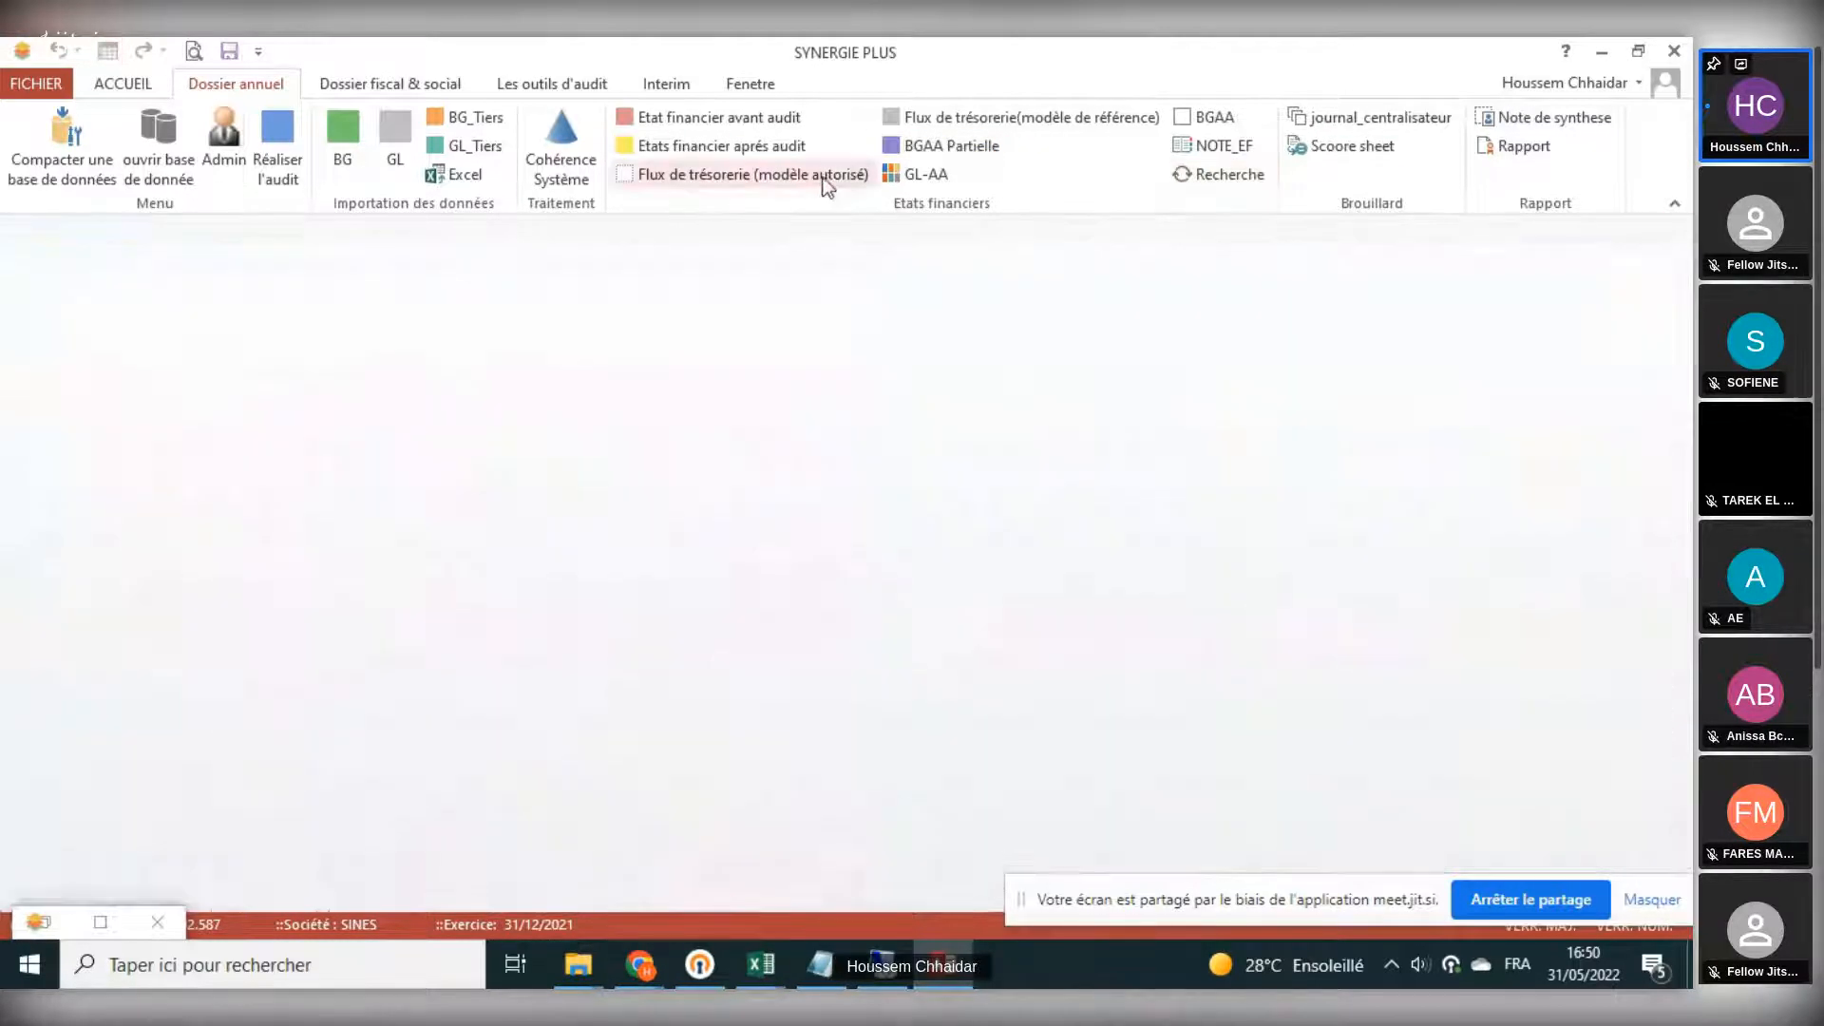
click(914, 176)
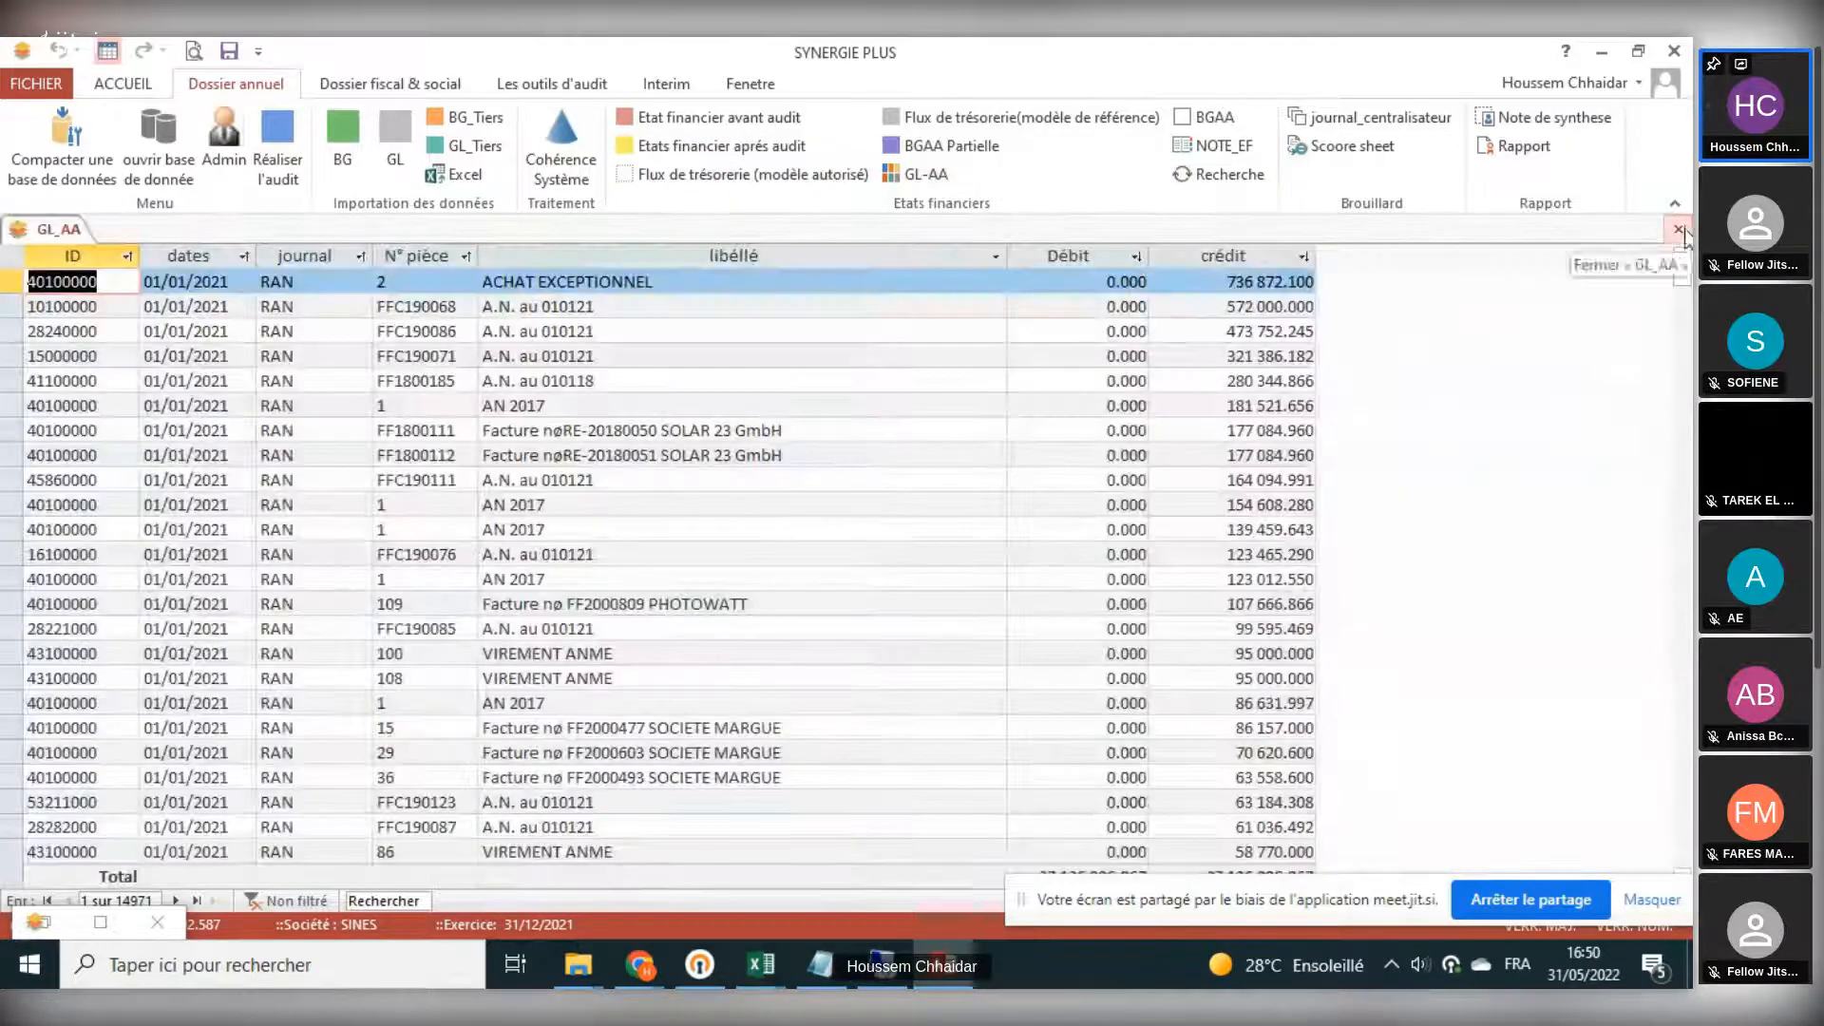
click(1680, 231)
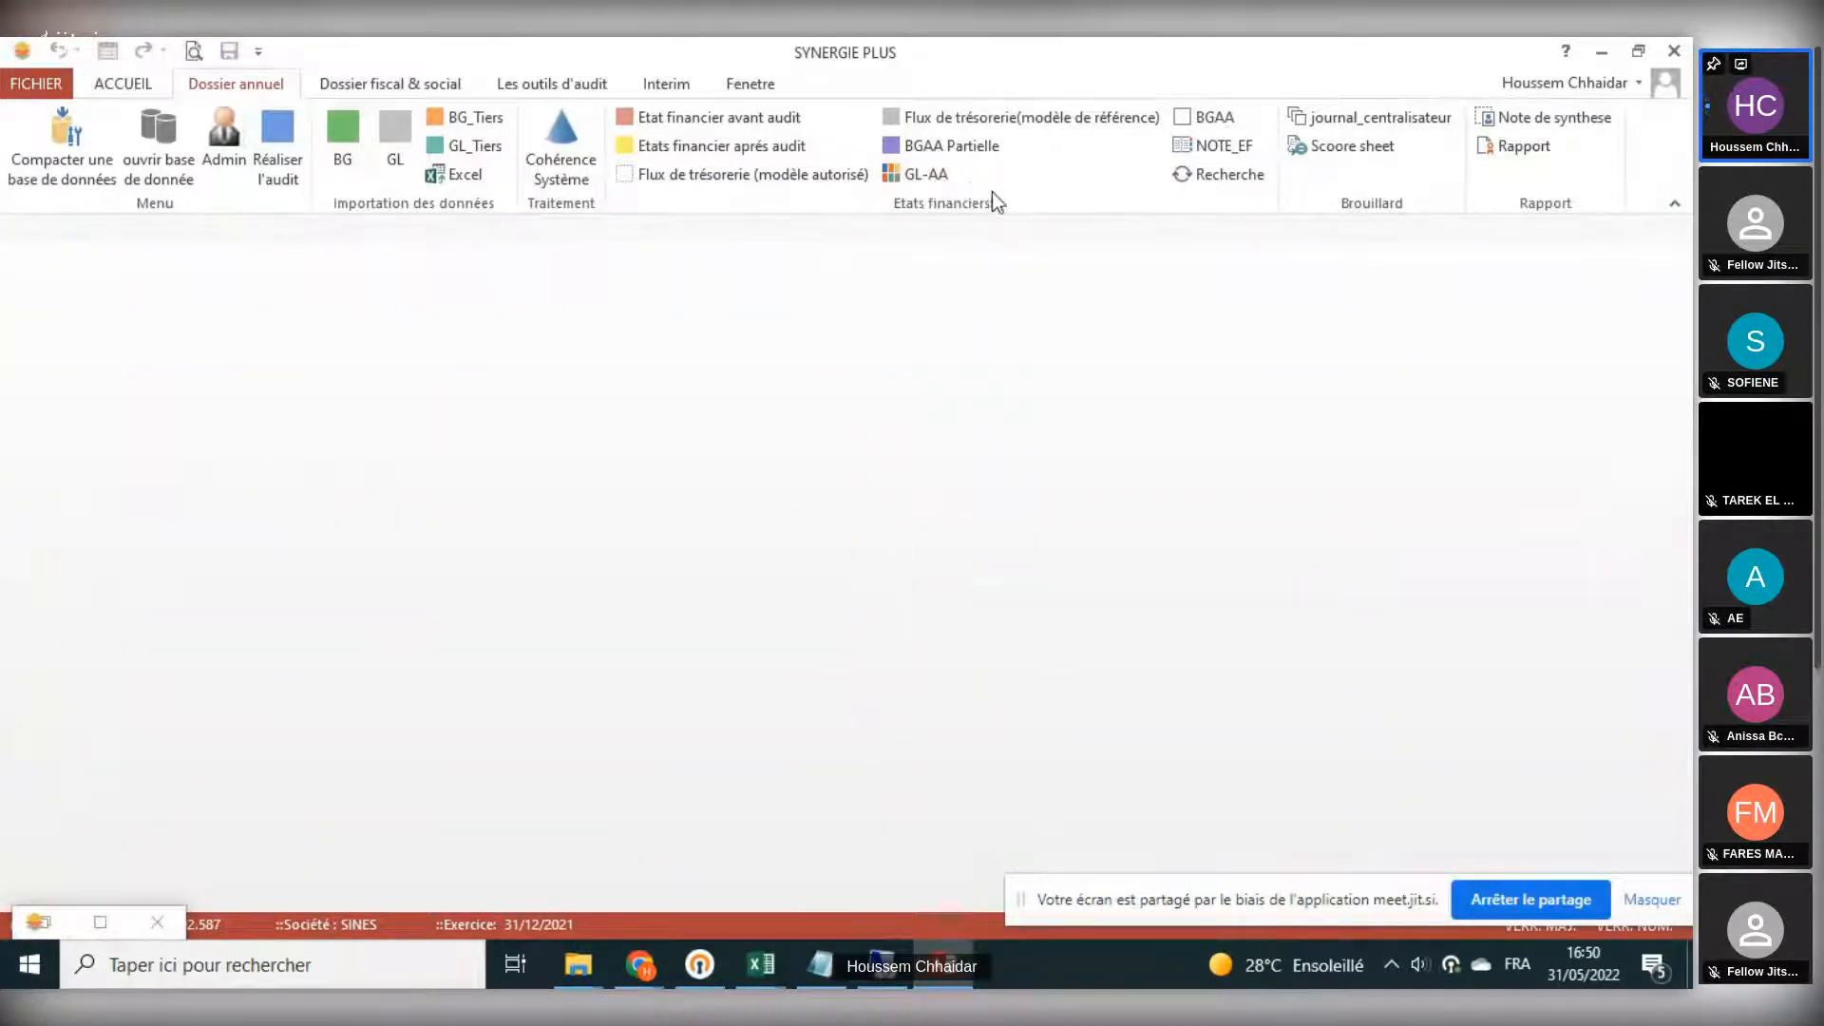
- Open the Scoore sheet and add new record number 2 for an adjustment entry
click(1334, 150)
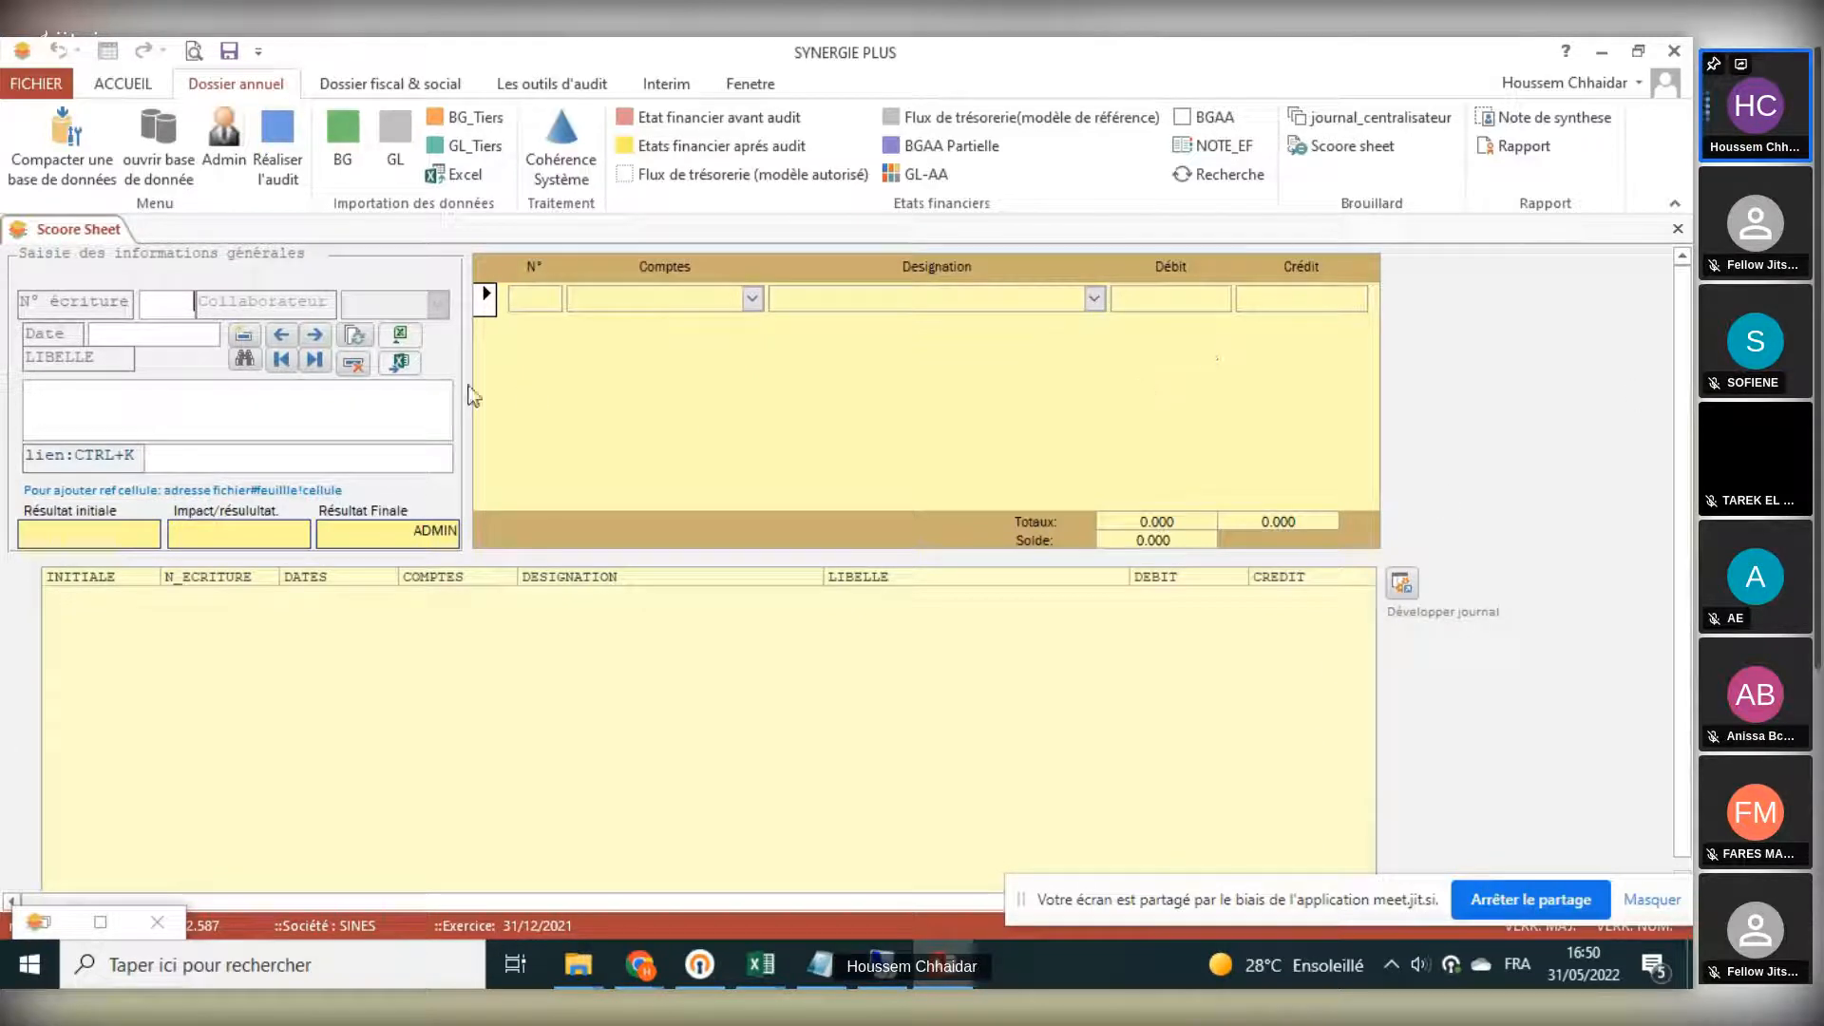
click(243, 342)
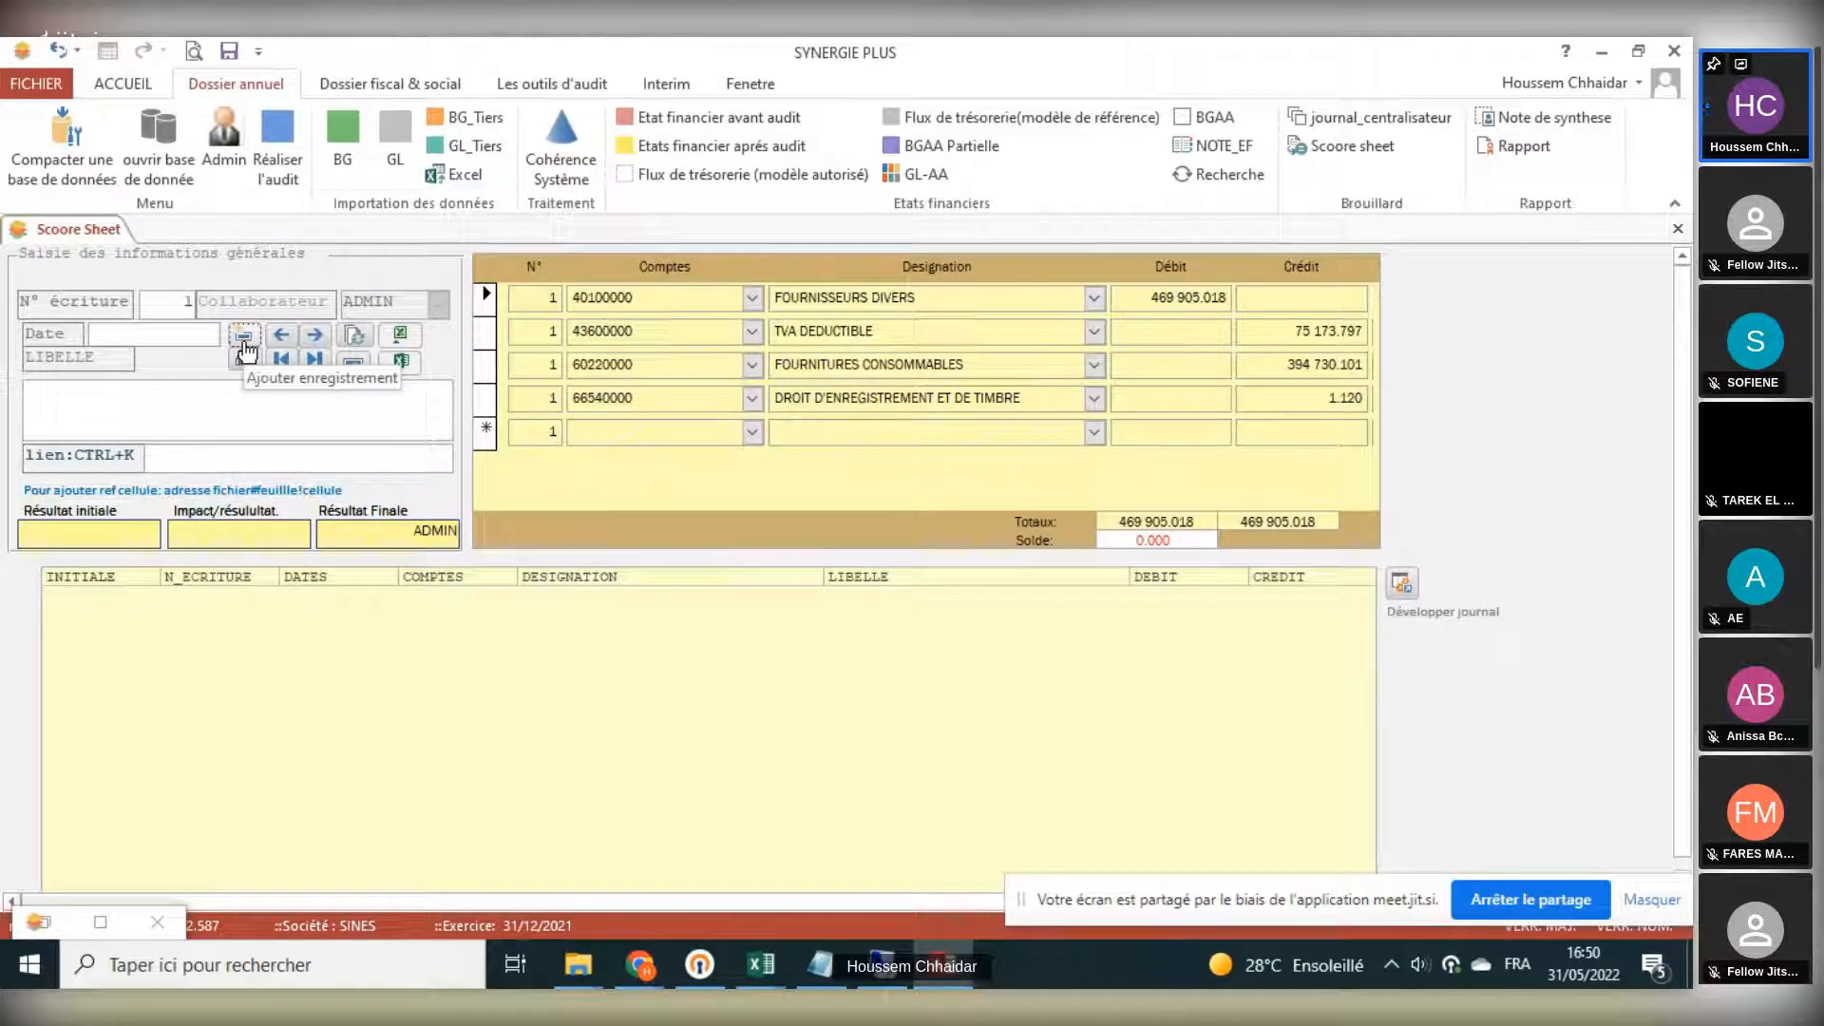
click(244, 346)
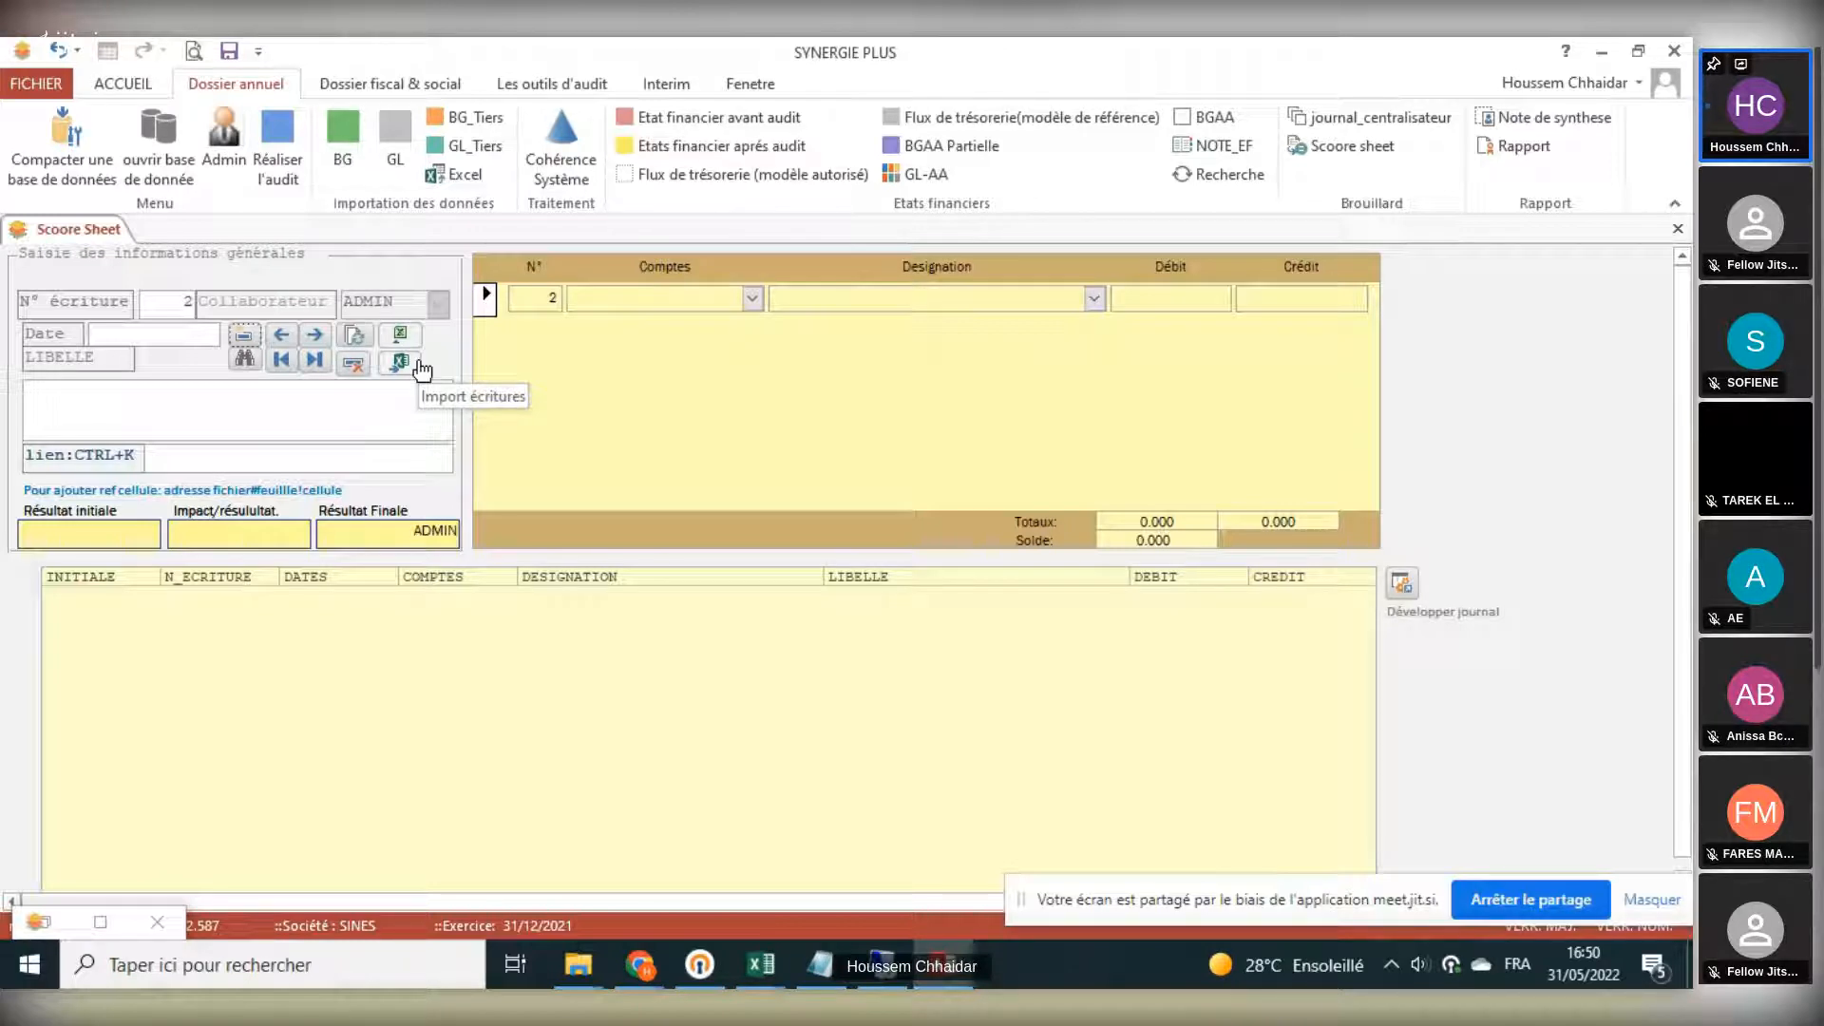
- Enter a debit line of 1000 on account 60100000 ACHAT ETRANGER in entry 2
click(752, 299)
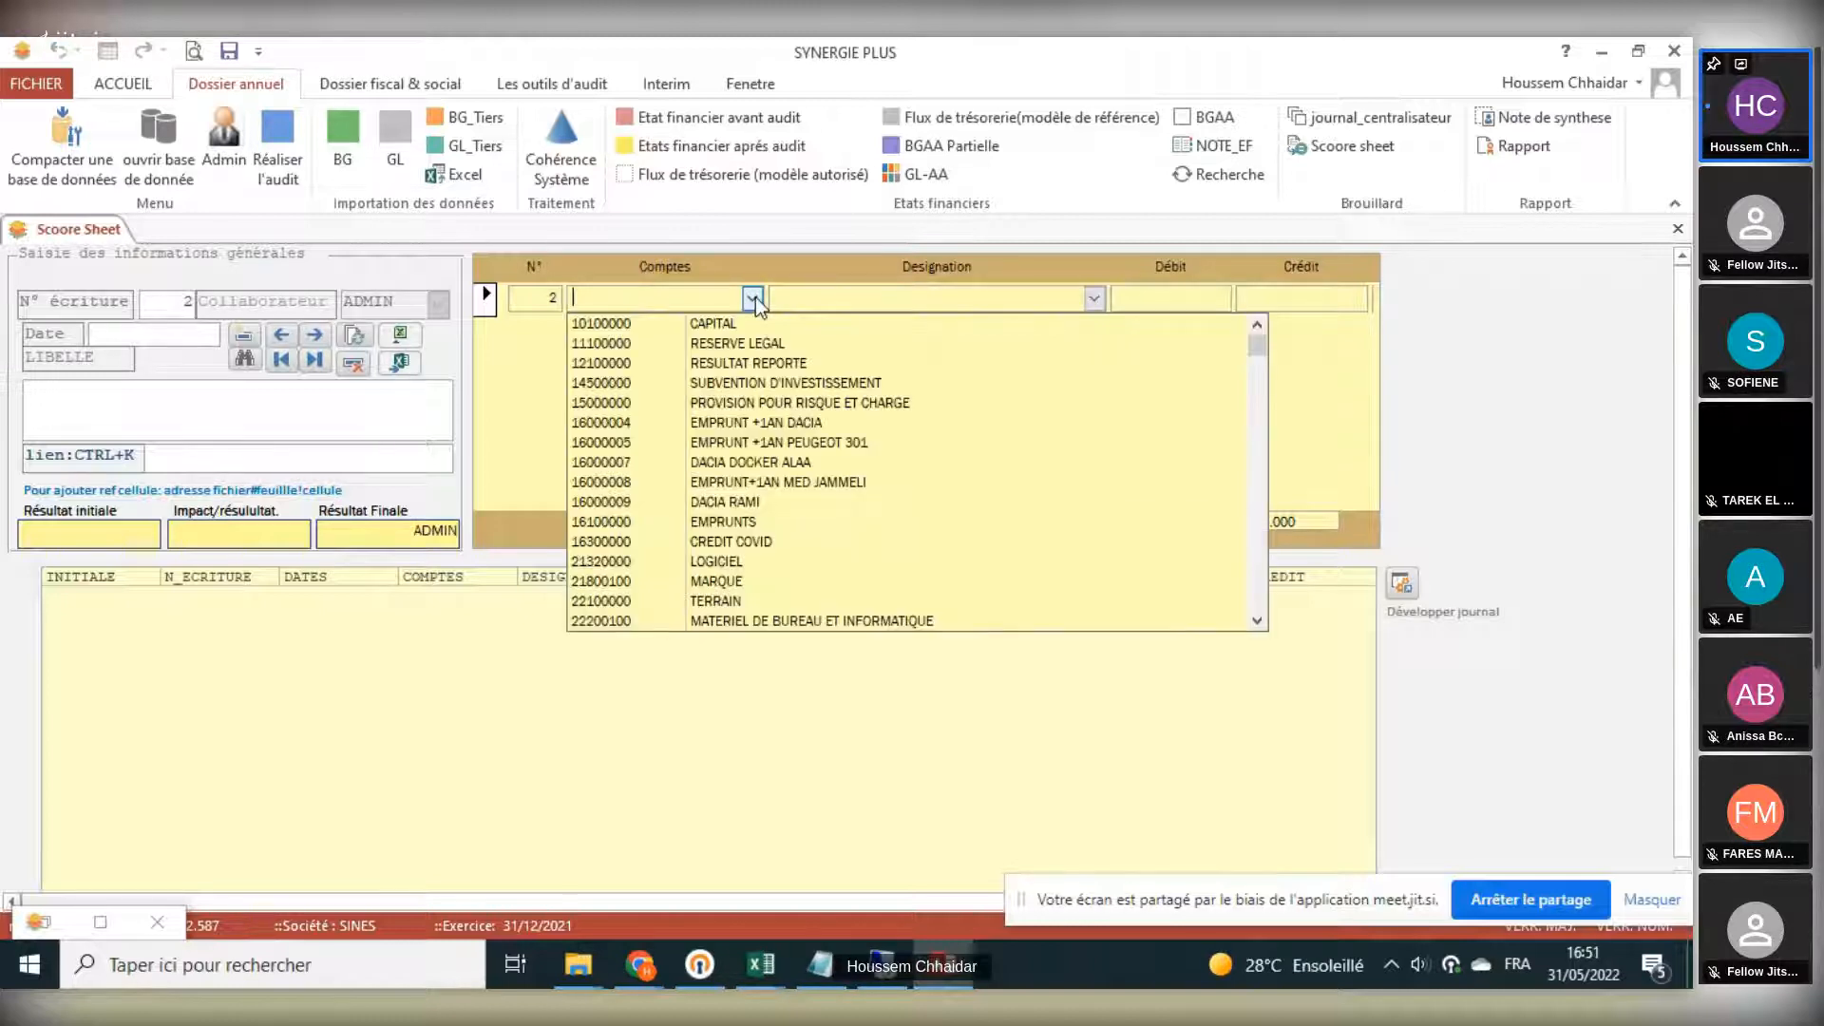
text(60100000)
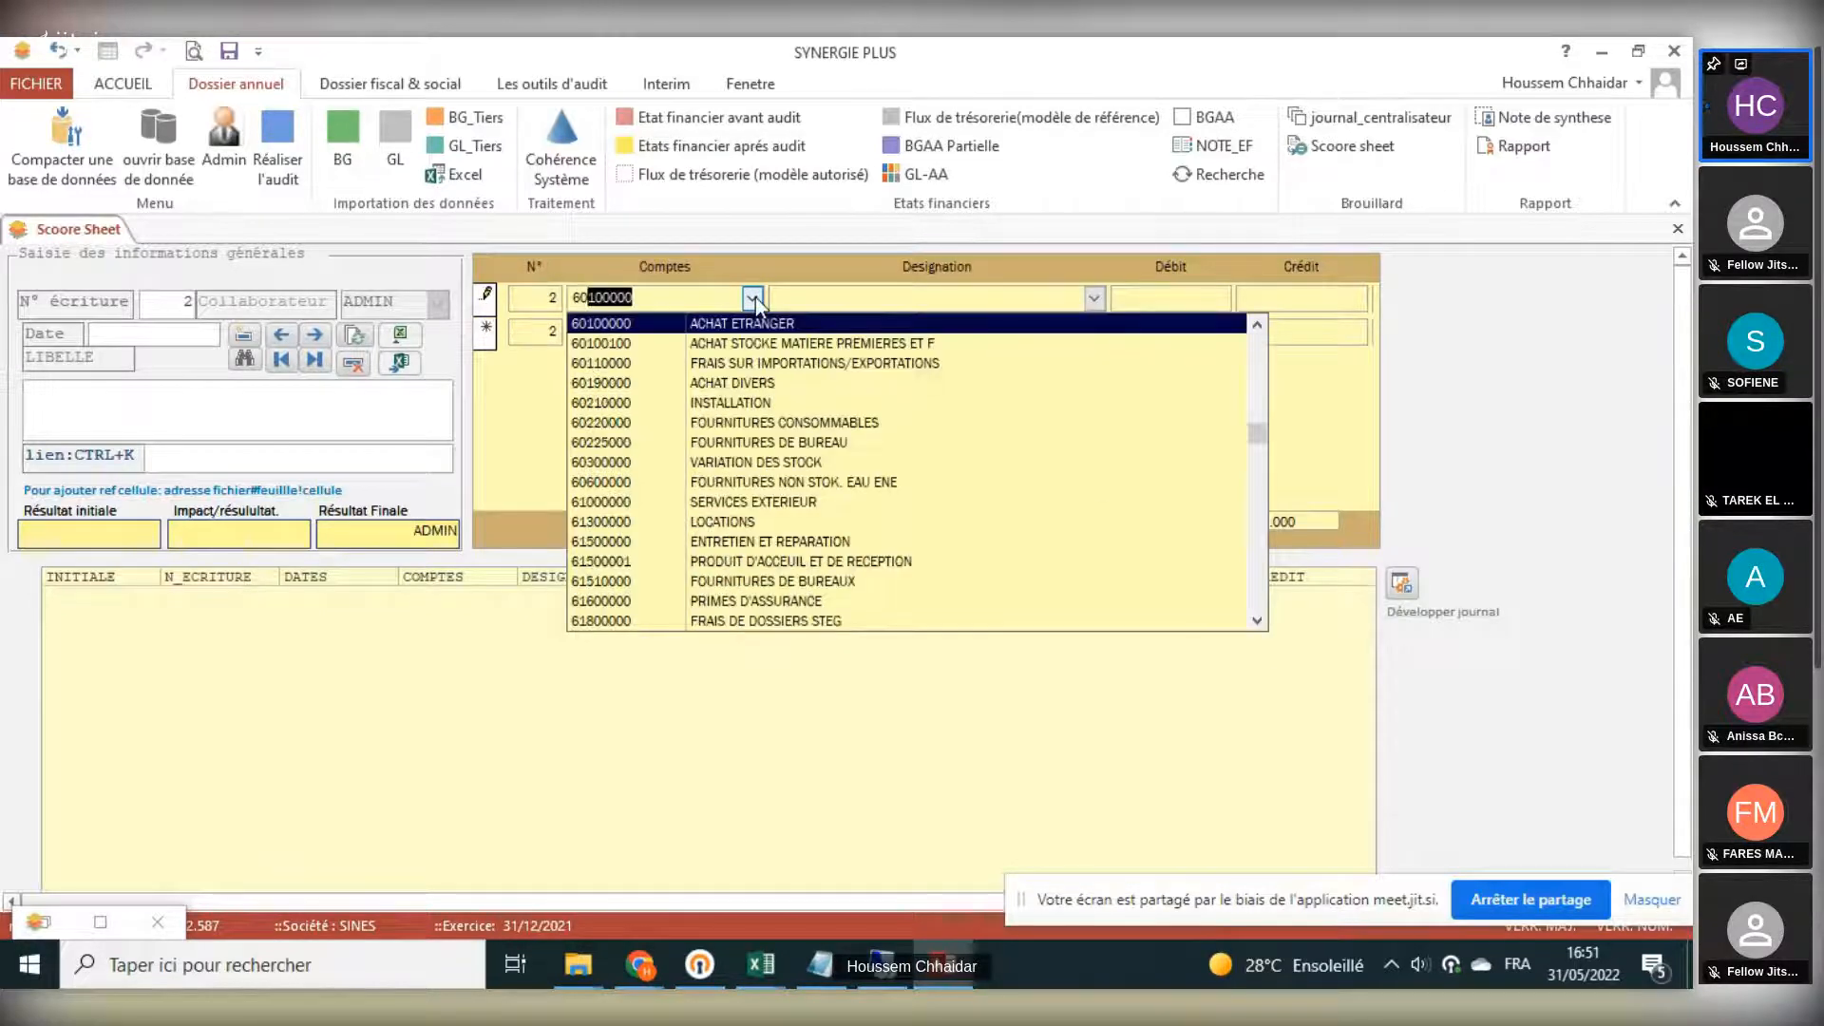
click(1144, 302)
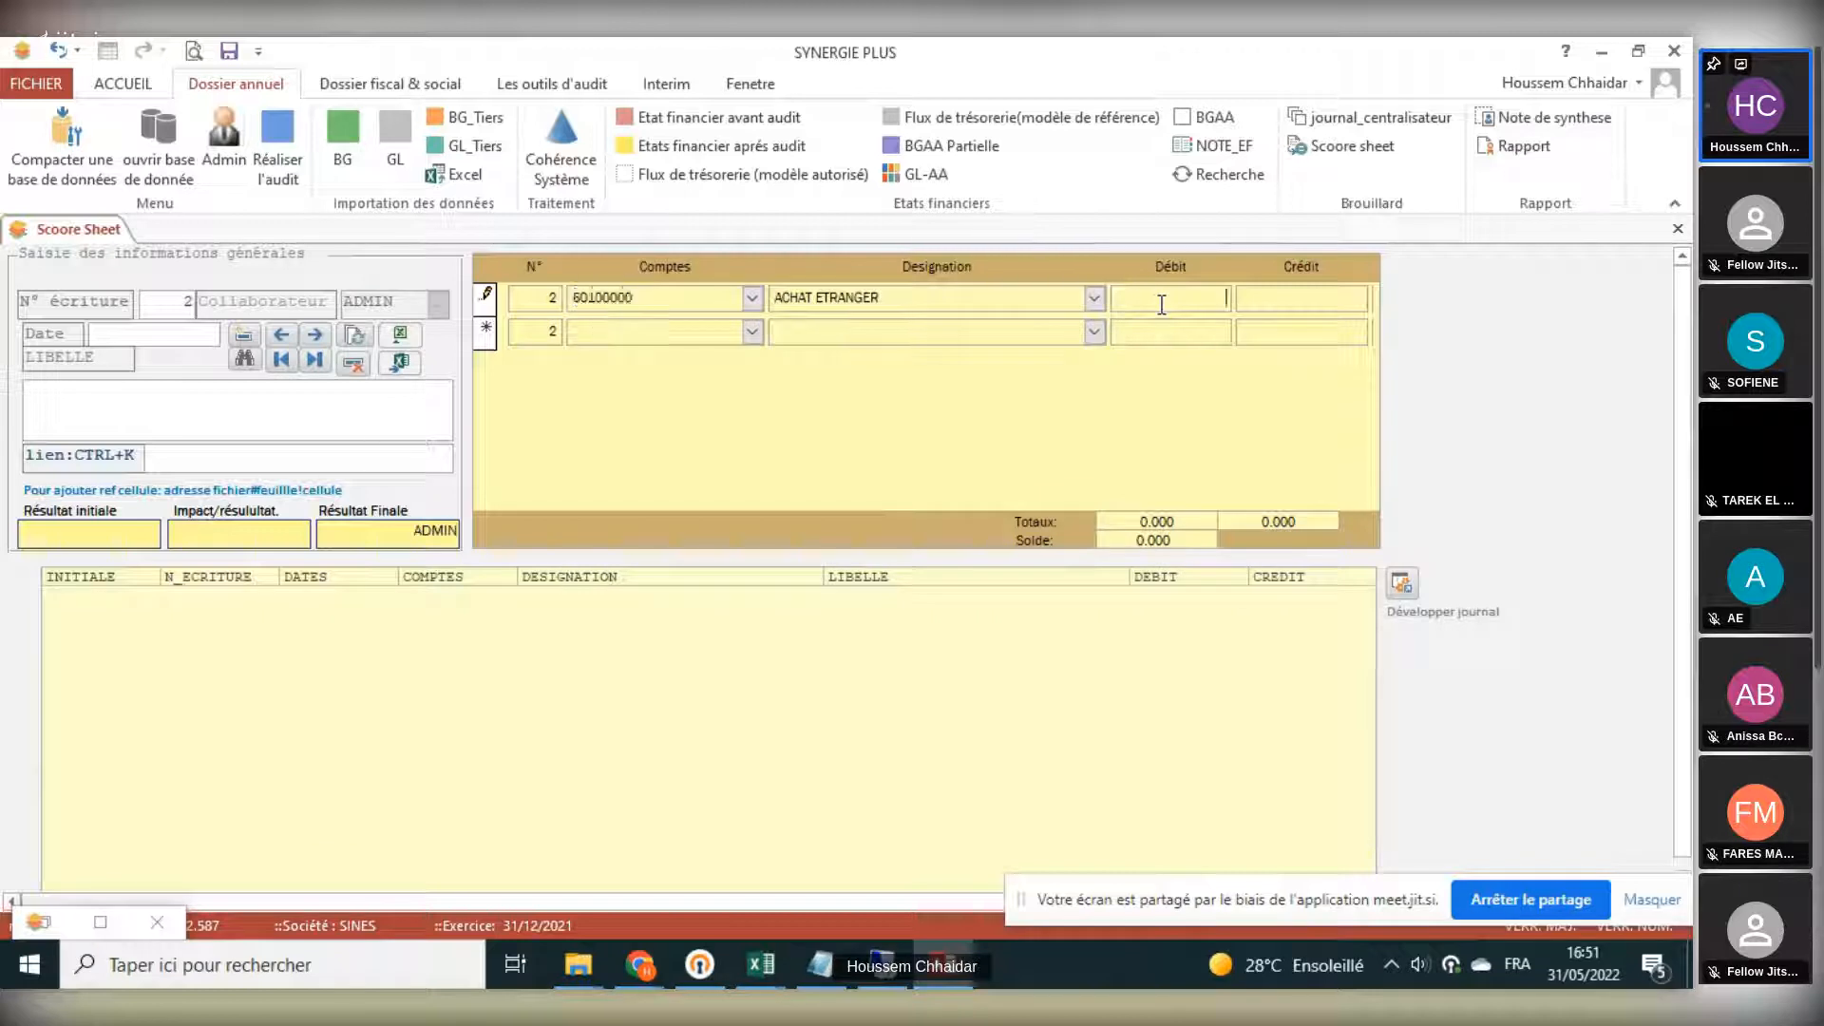
text(1000)
- Add a credit line of 1 000.000 on account 40100000 FOURNISSEURS DIVERS to entry 2, and update the journal listing
click(620, 348)
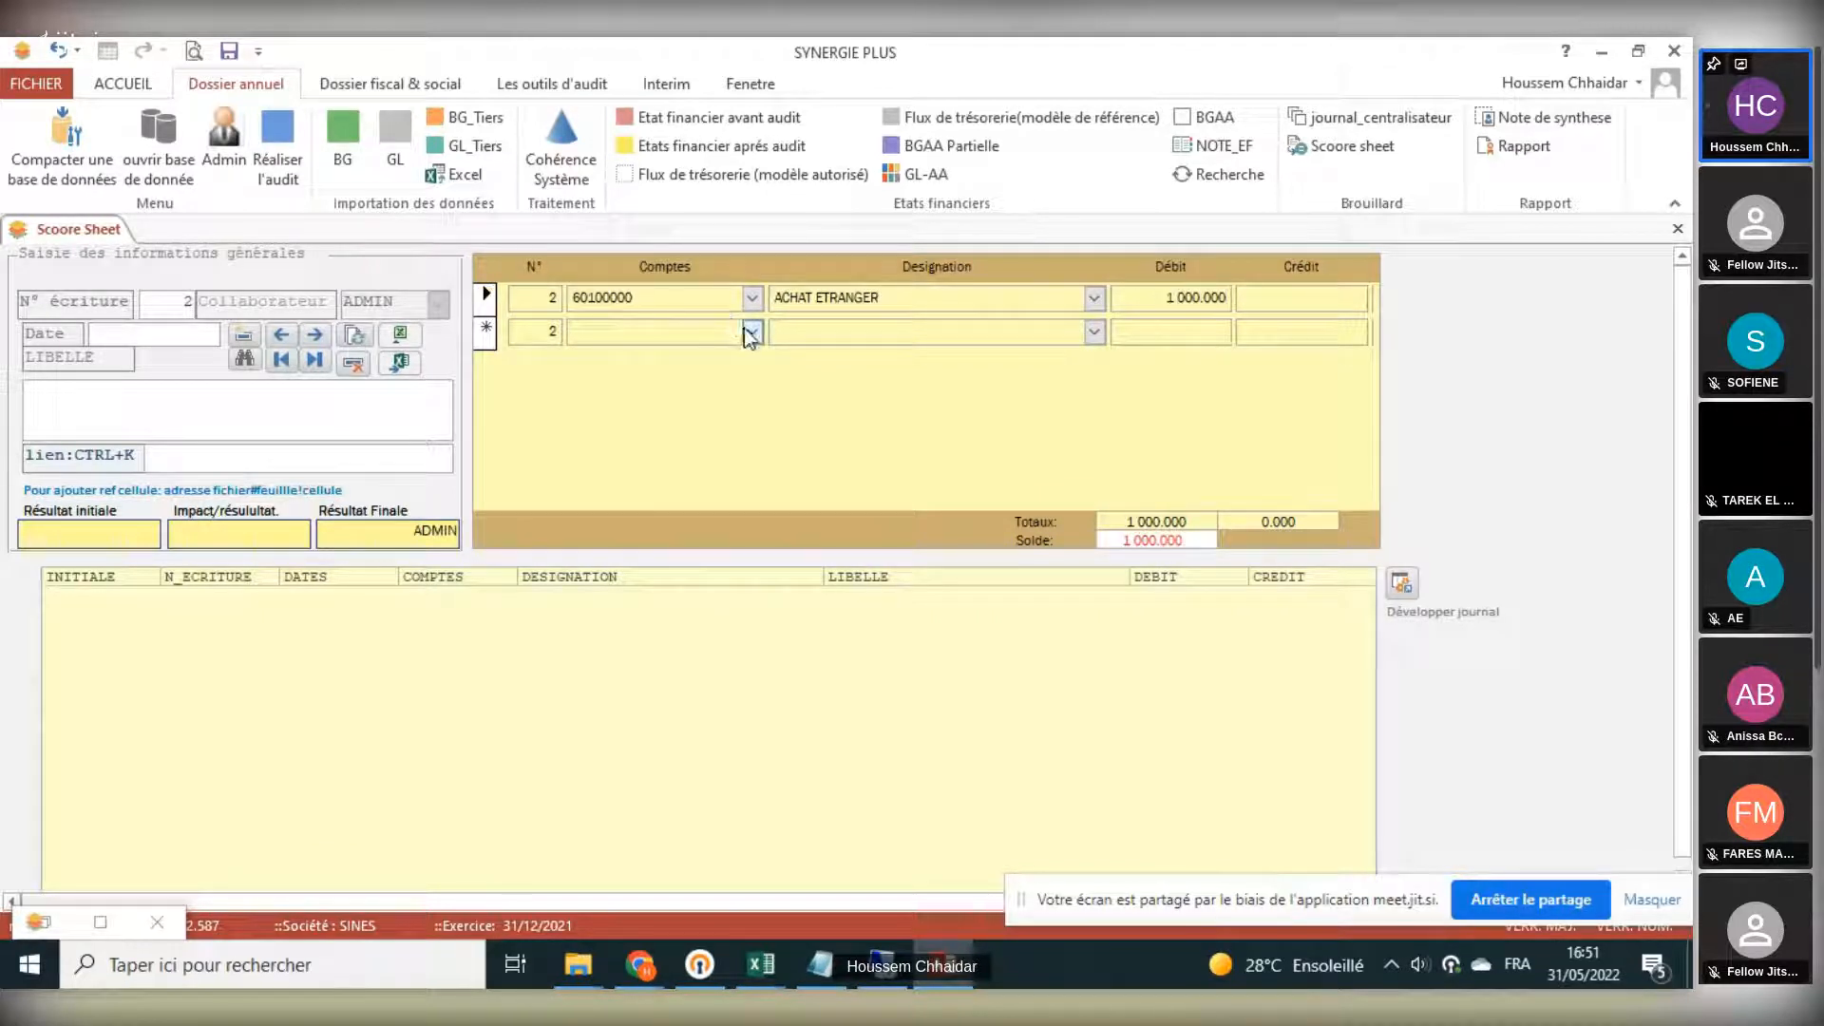
click(750, 332)
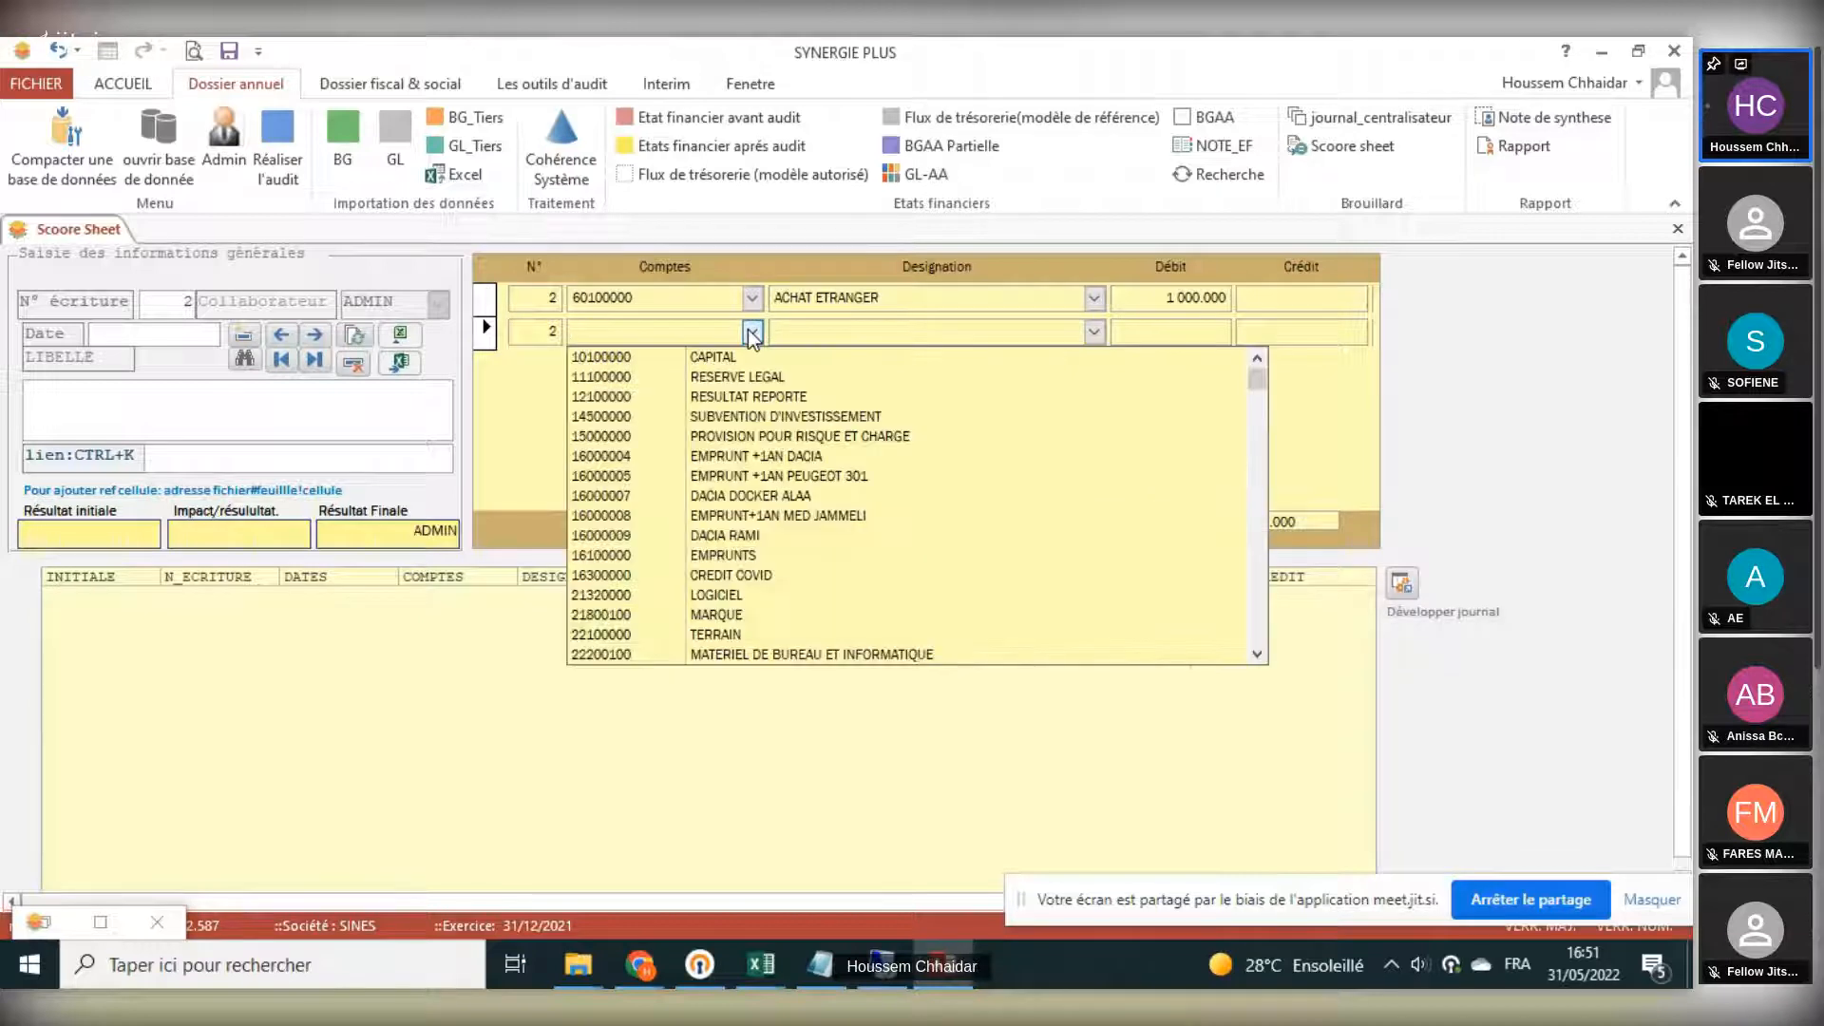
text(40100000)
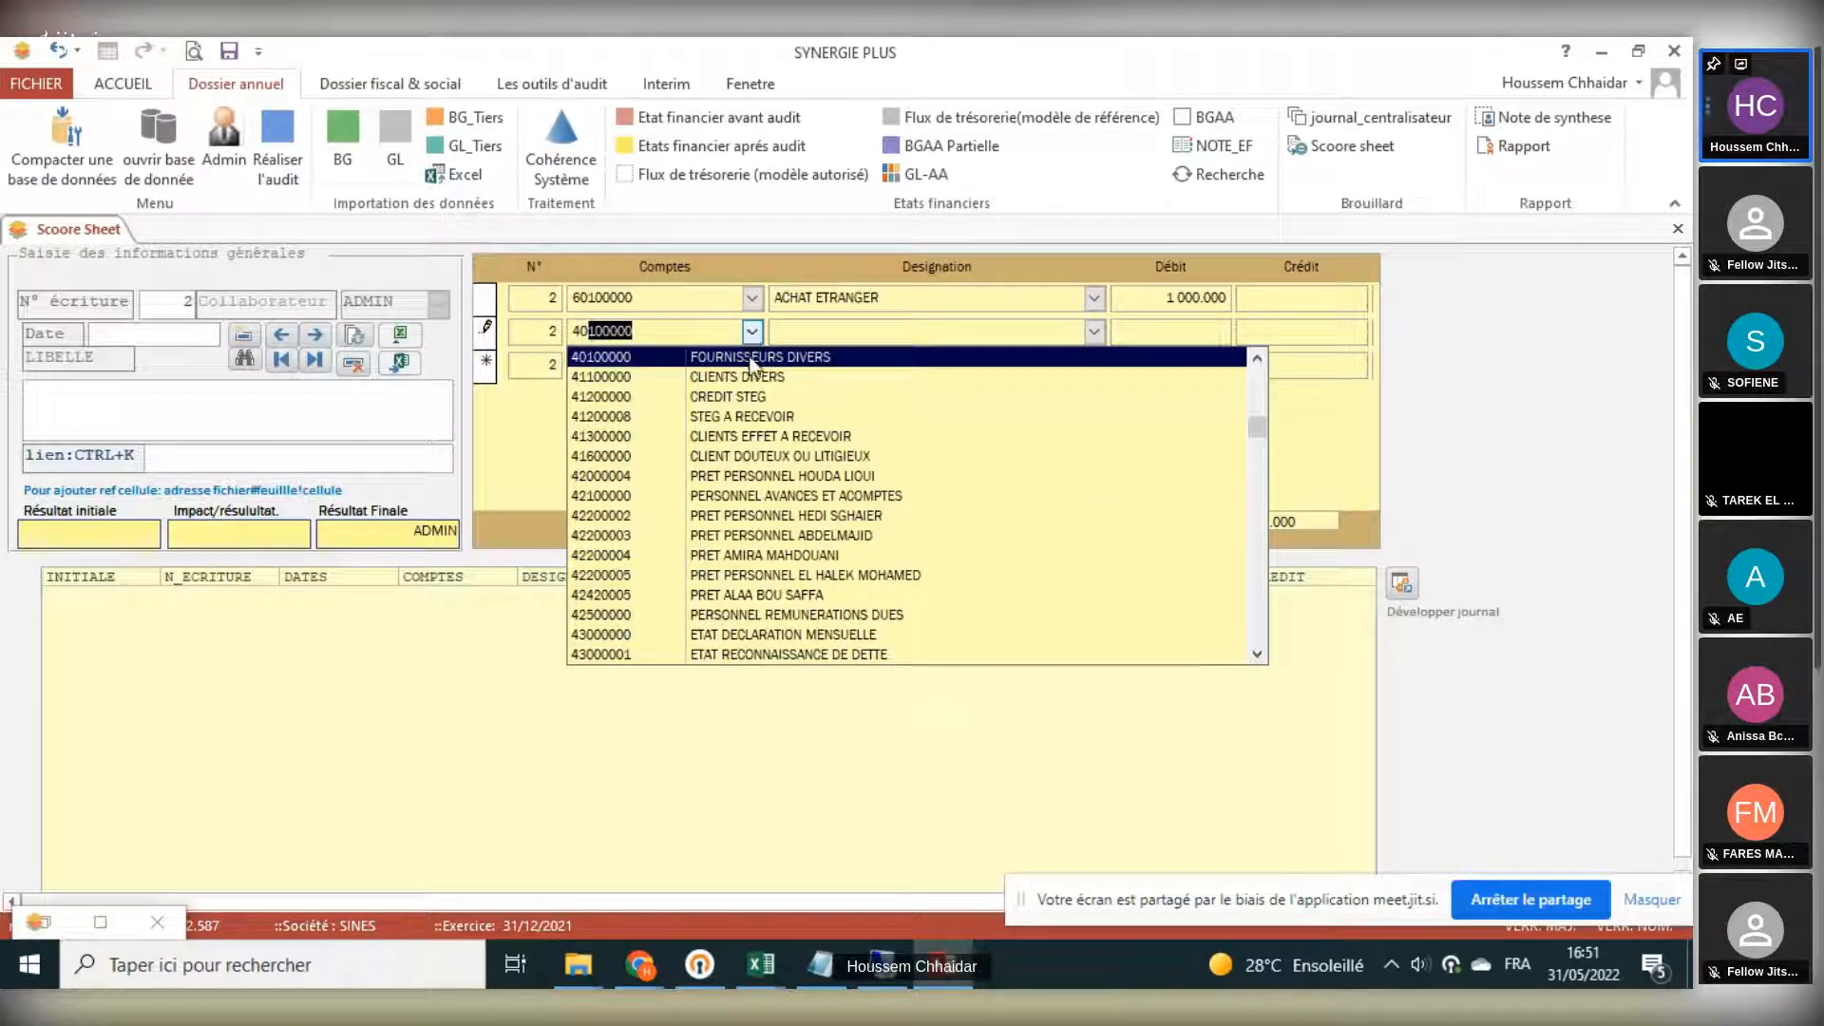
click(750, 359)
click(1283, 329)
text(1 00)
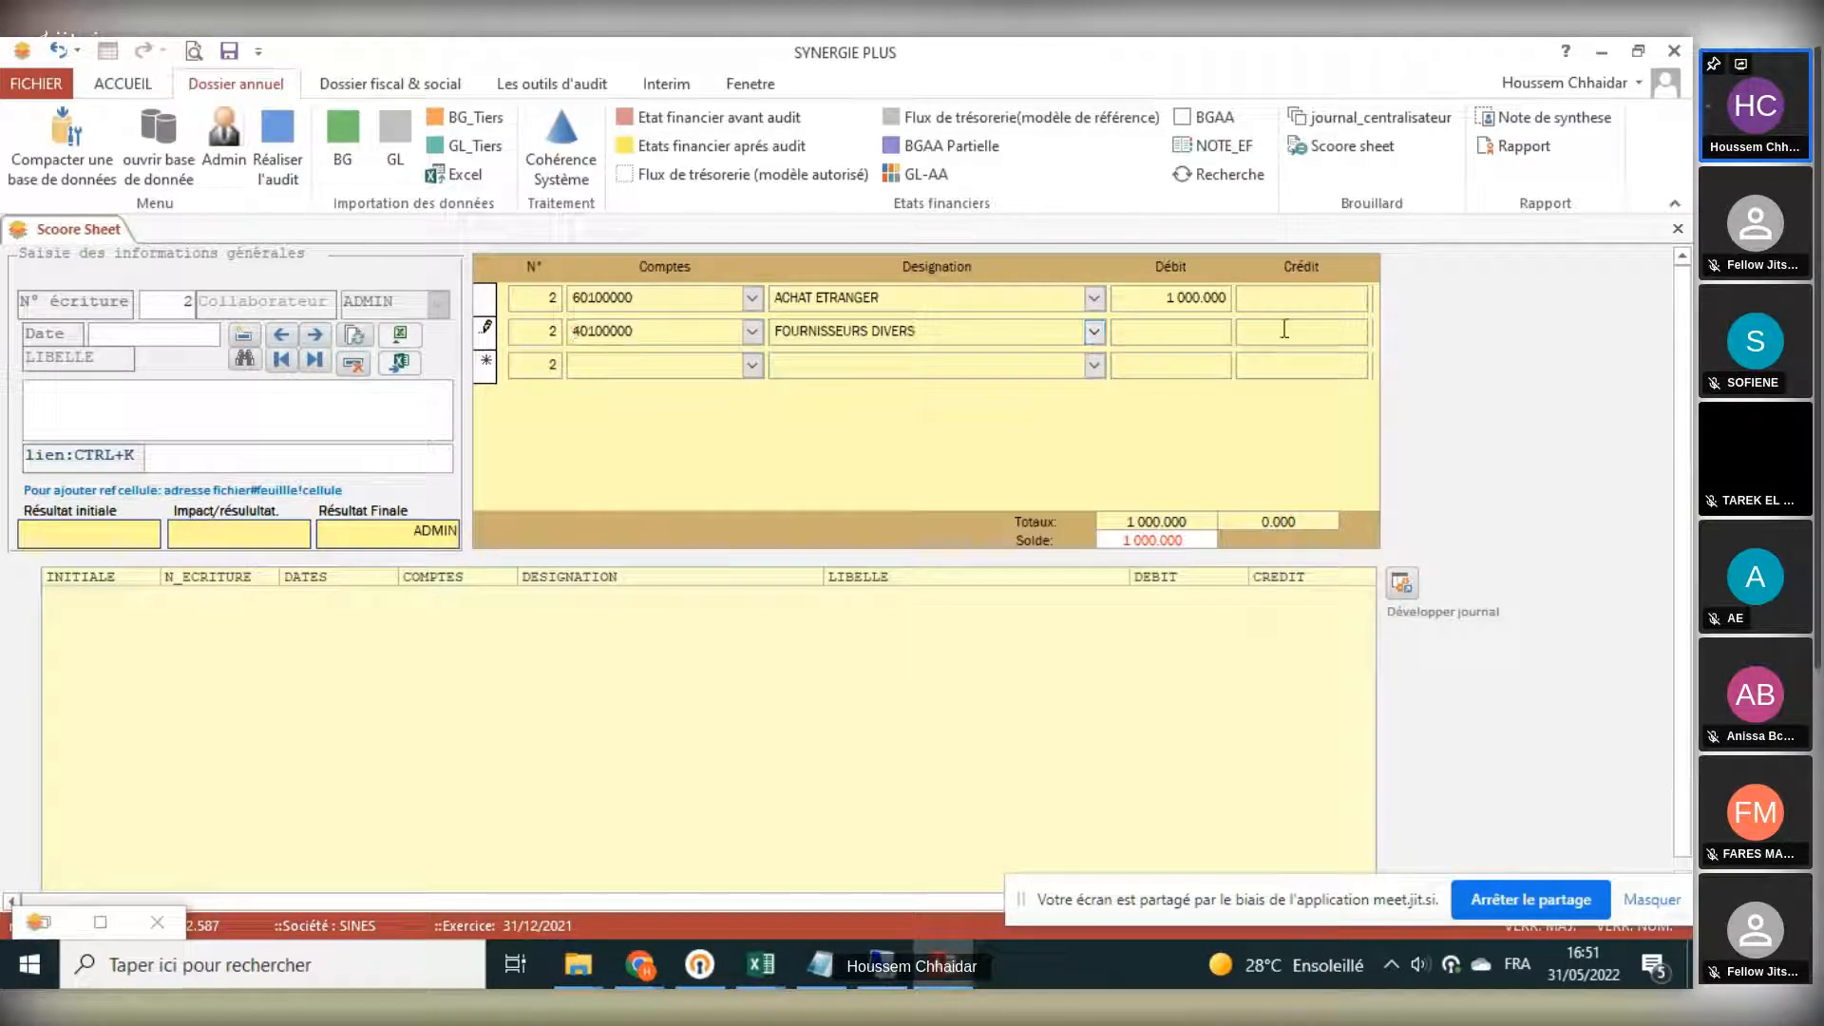
text(0.000)
click(1194, 297)
click(355, 334)
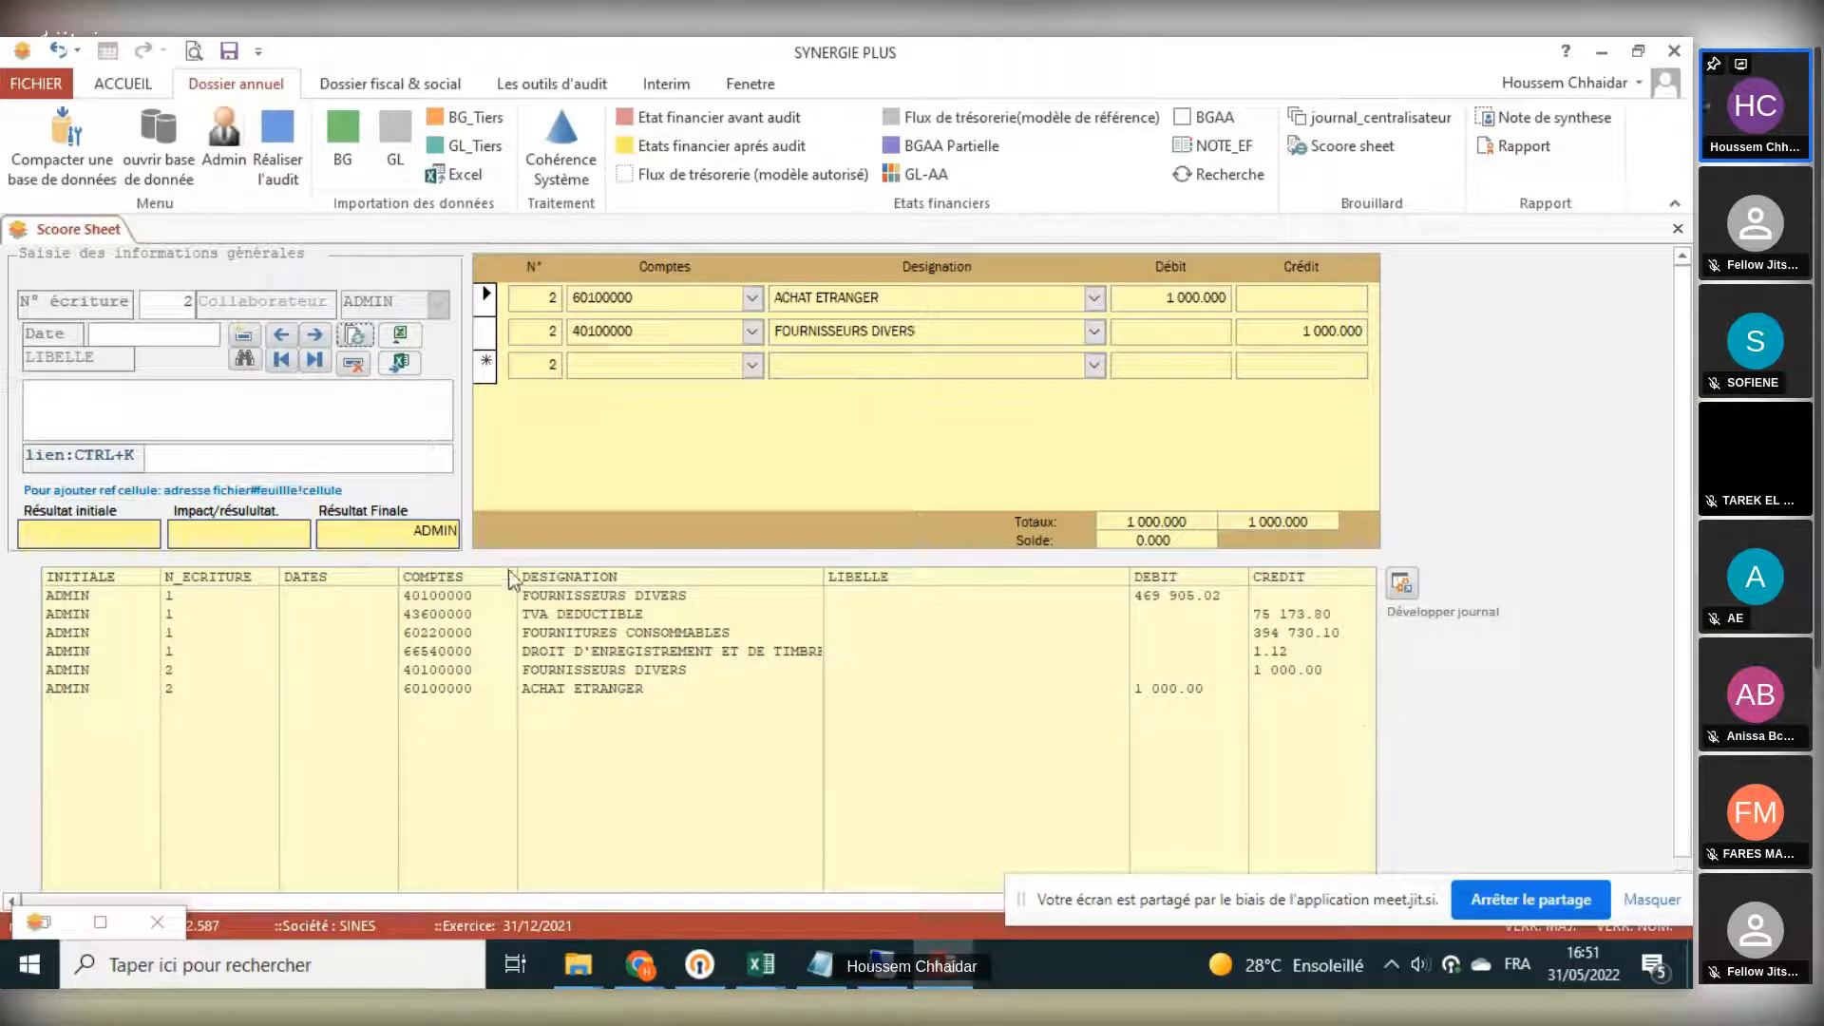
- Set entry 2's date to 31/12/2021 and label to FACTURE N°, and close the Scoore sheet, accepting the after-audit balance update
click(114, 336)
text(31/12/2021)
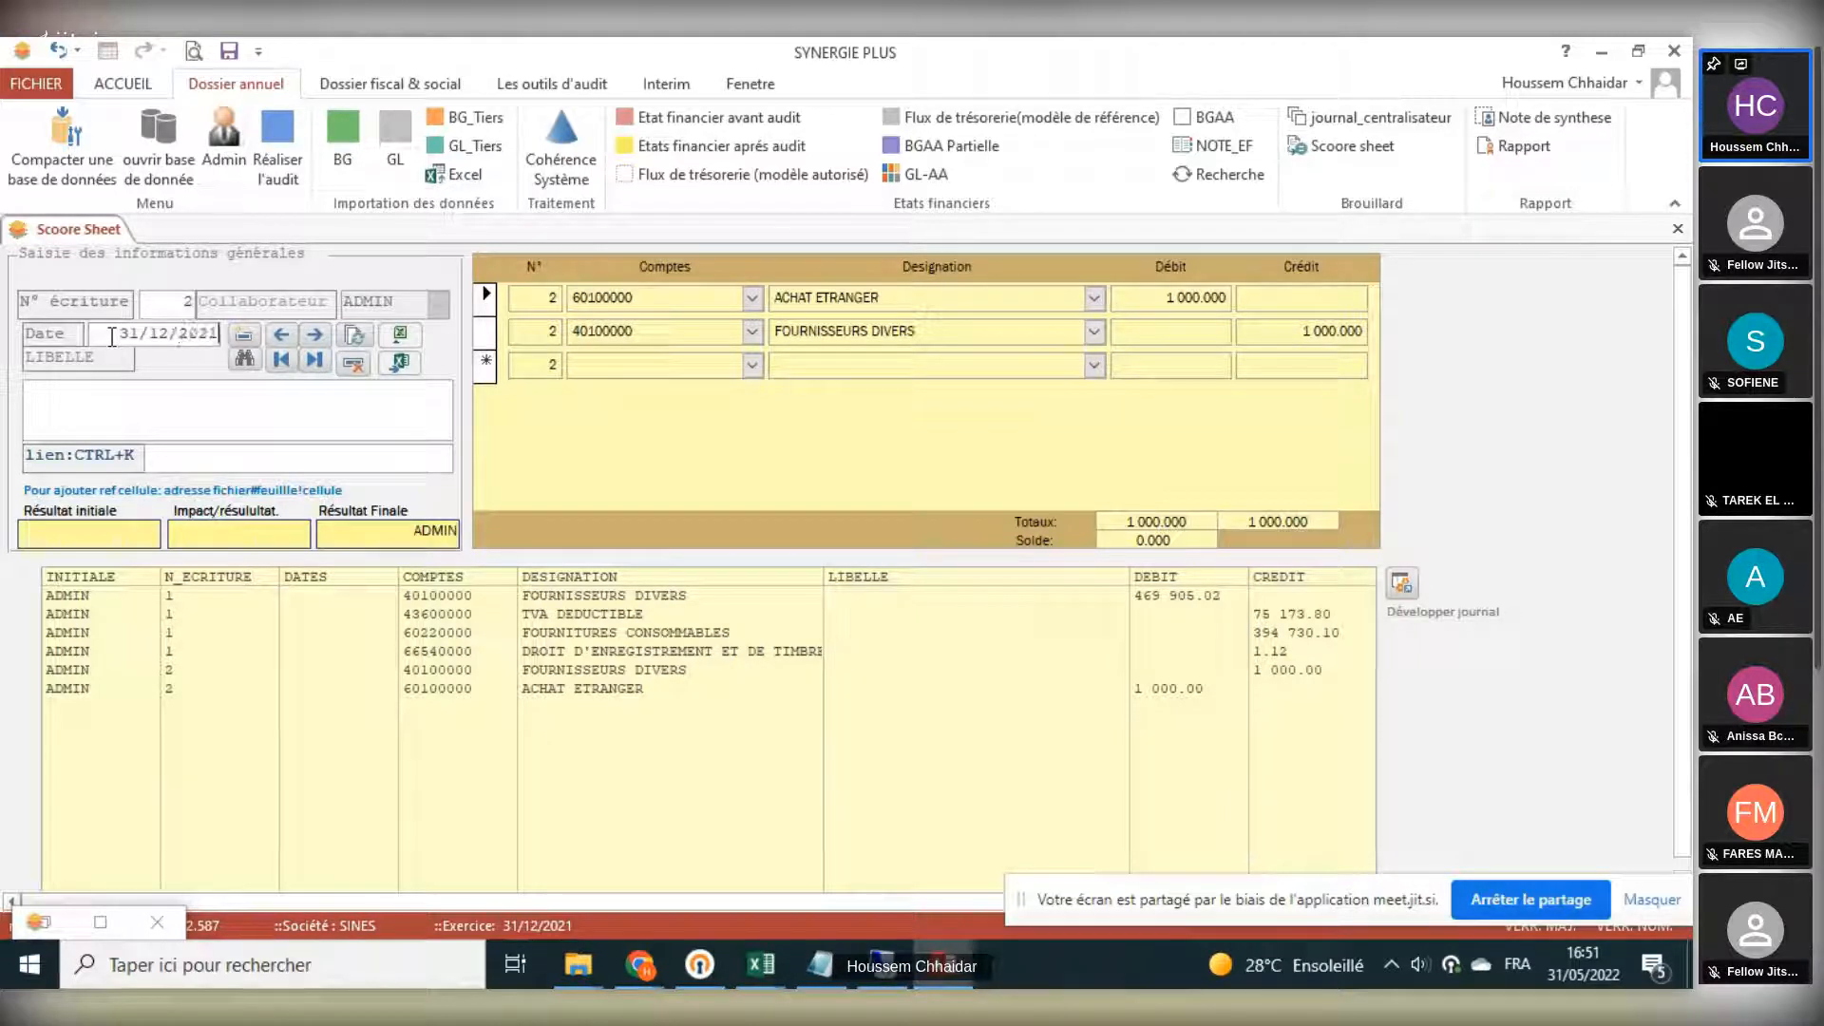
click(121, 403)
text(FACTURE)
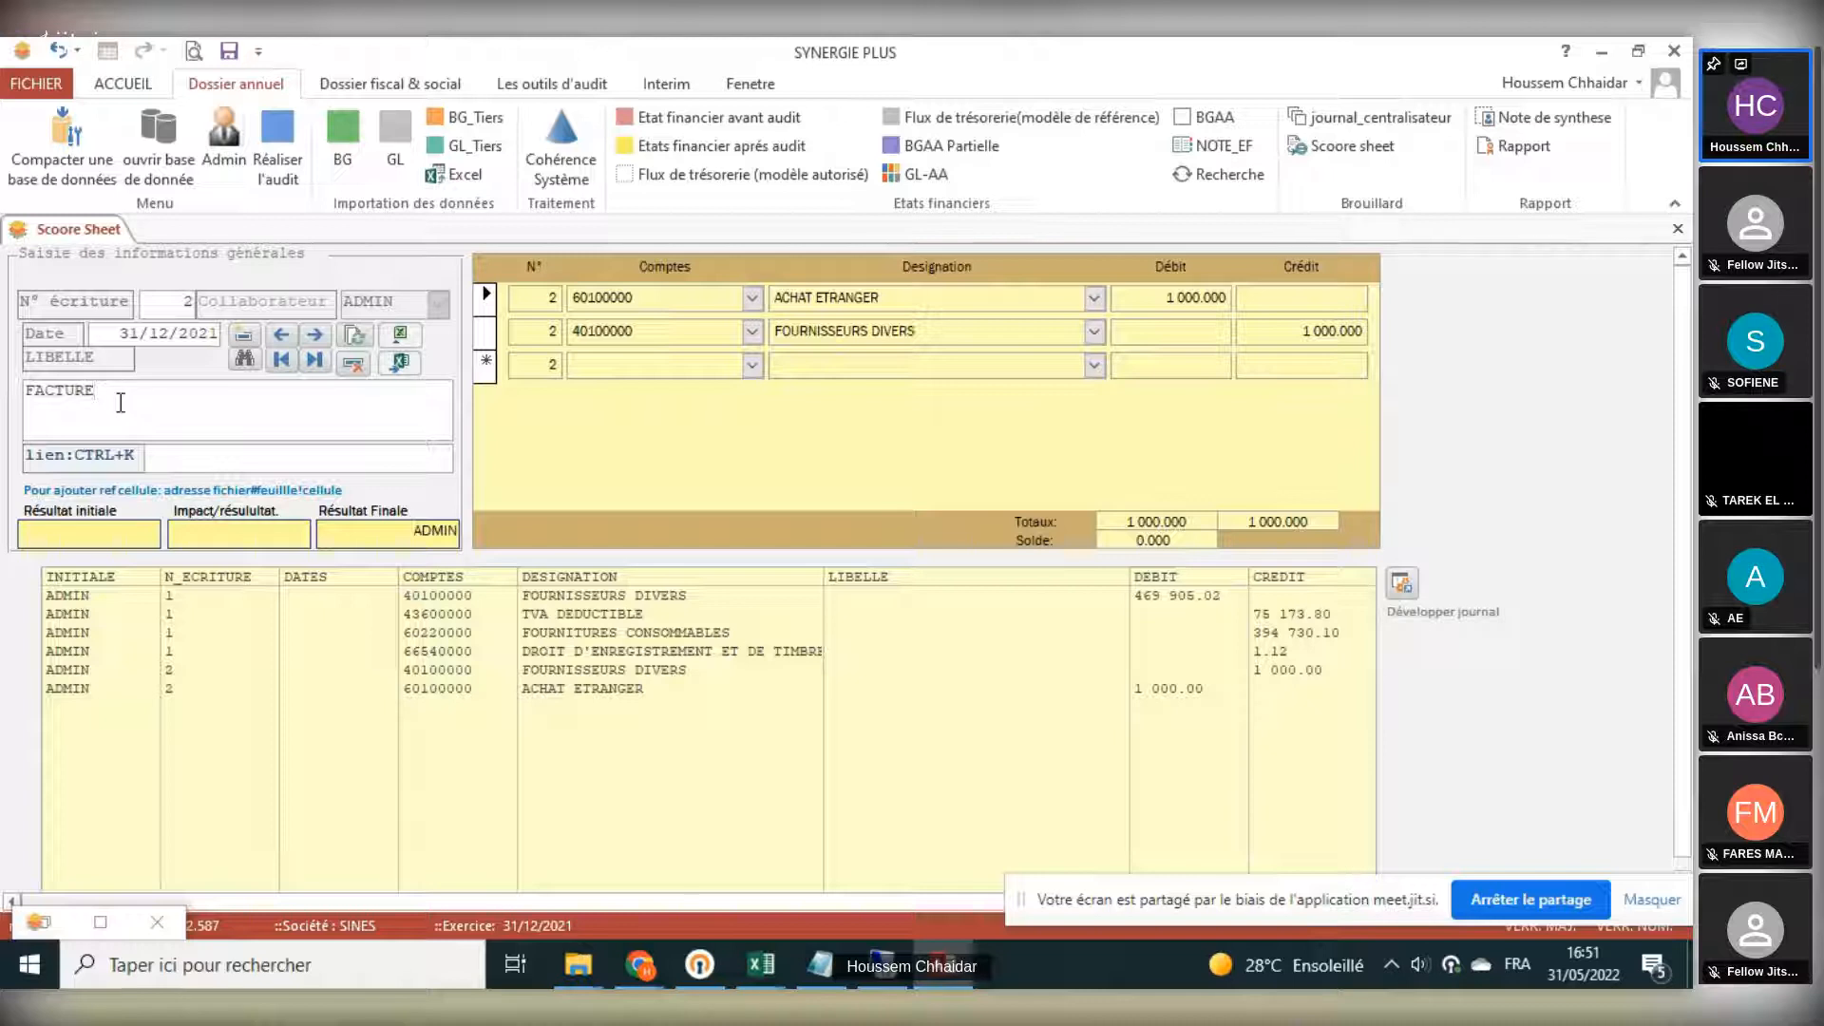
text(N°)
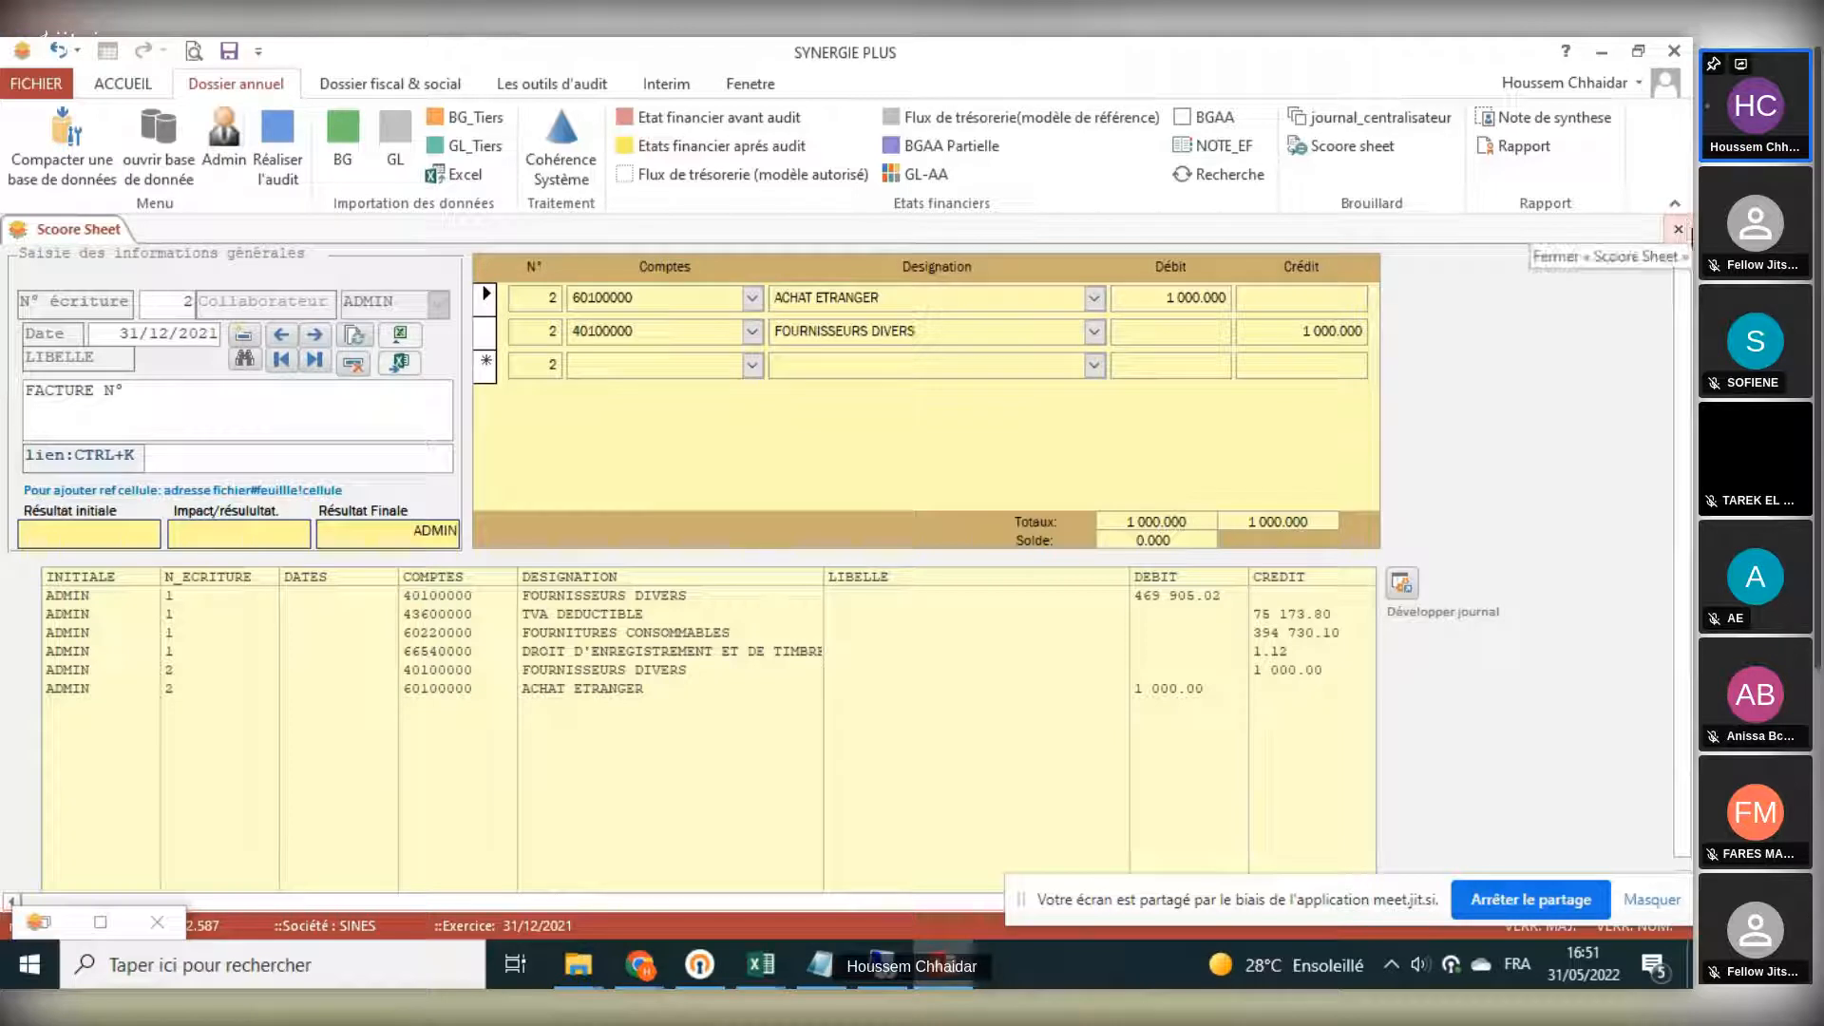
click(1677, 228)
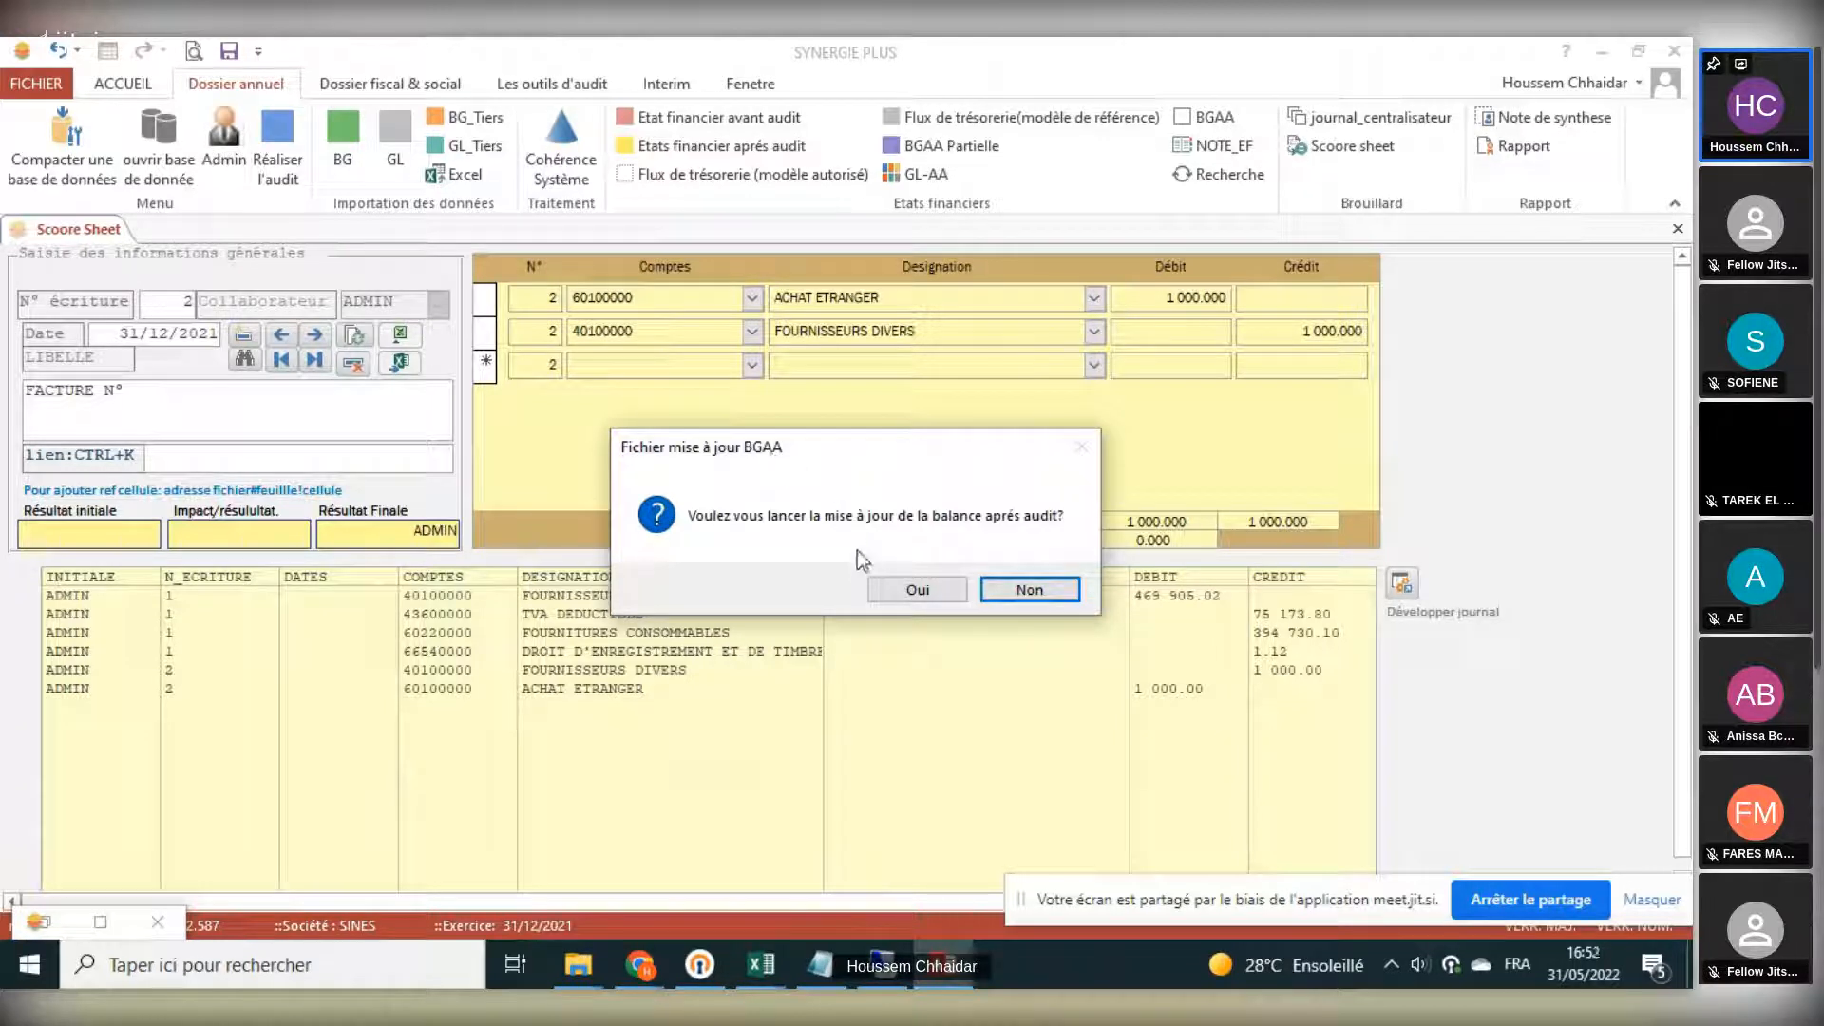
click(883, 588)
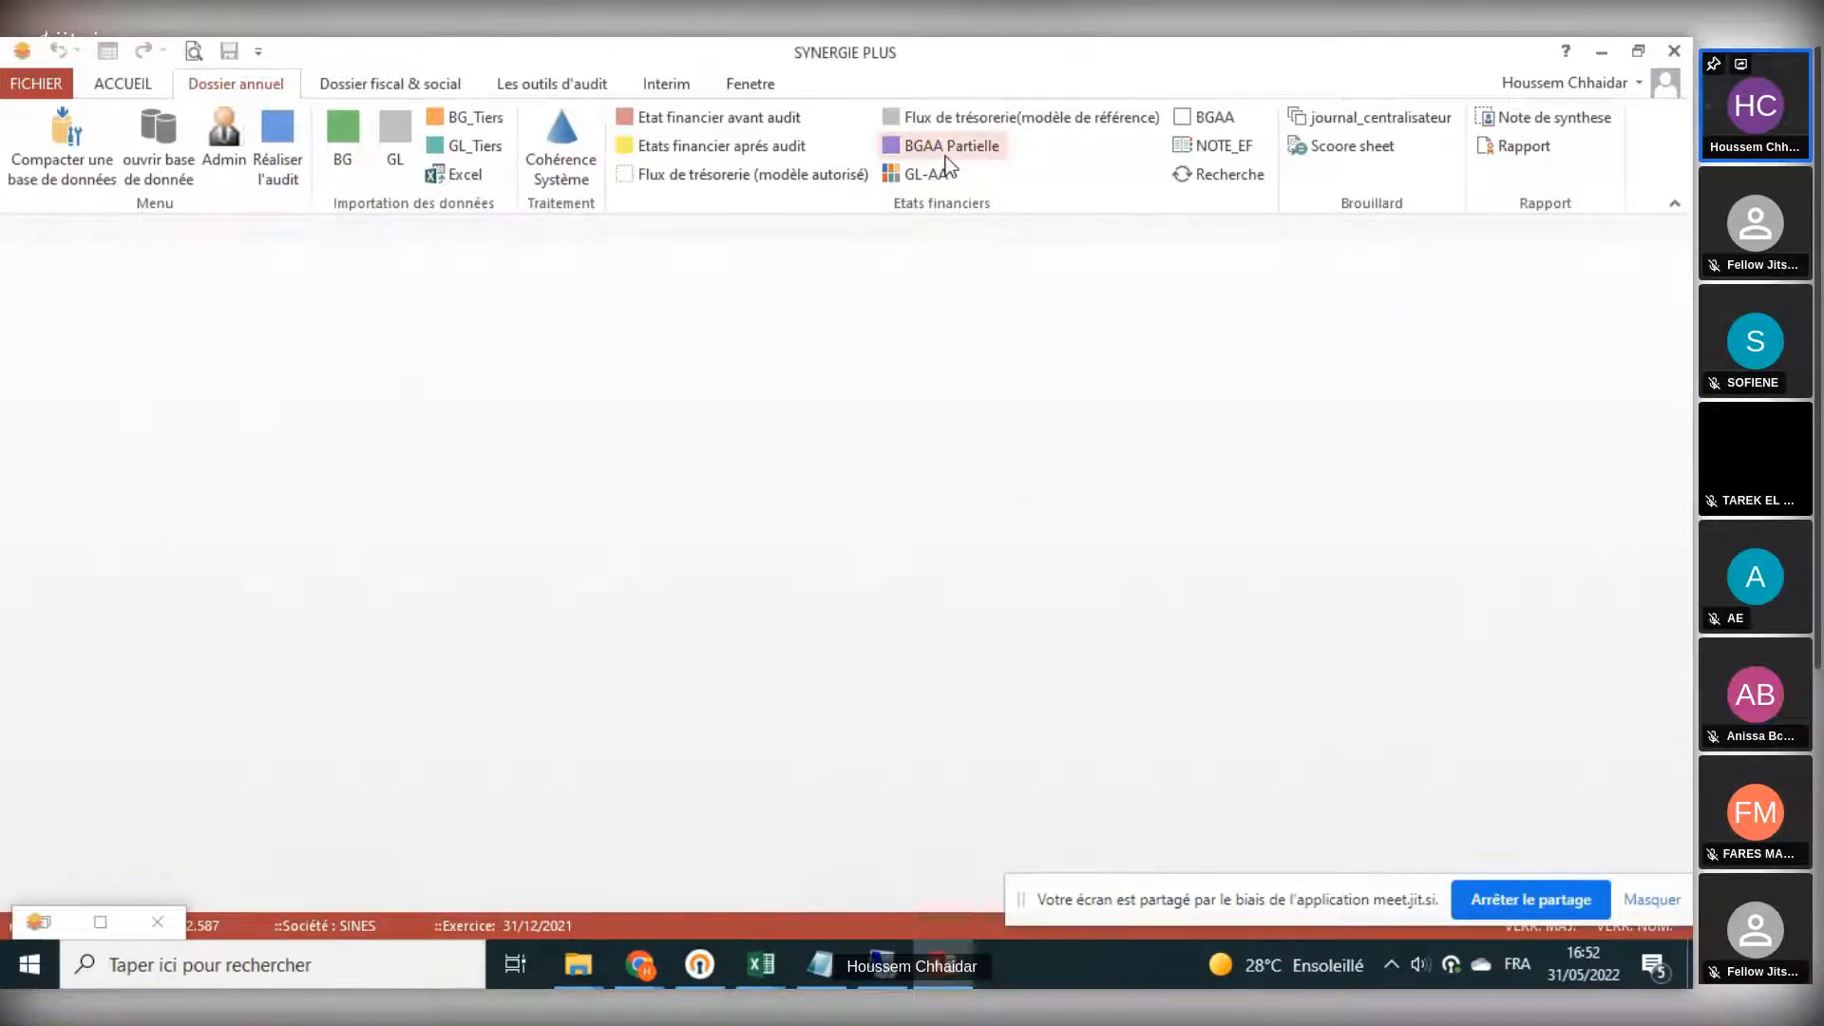
- View the BGAA Partielle and the full BGAA with their adjustment columns, closing each one after viewing
click(944, 152)
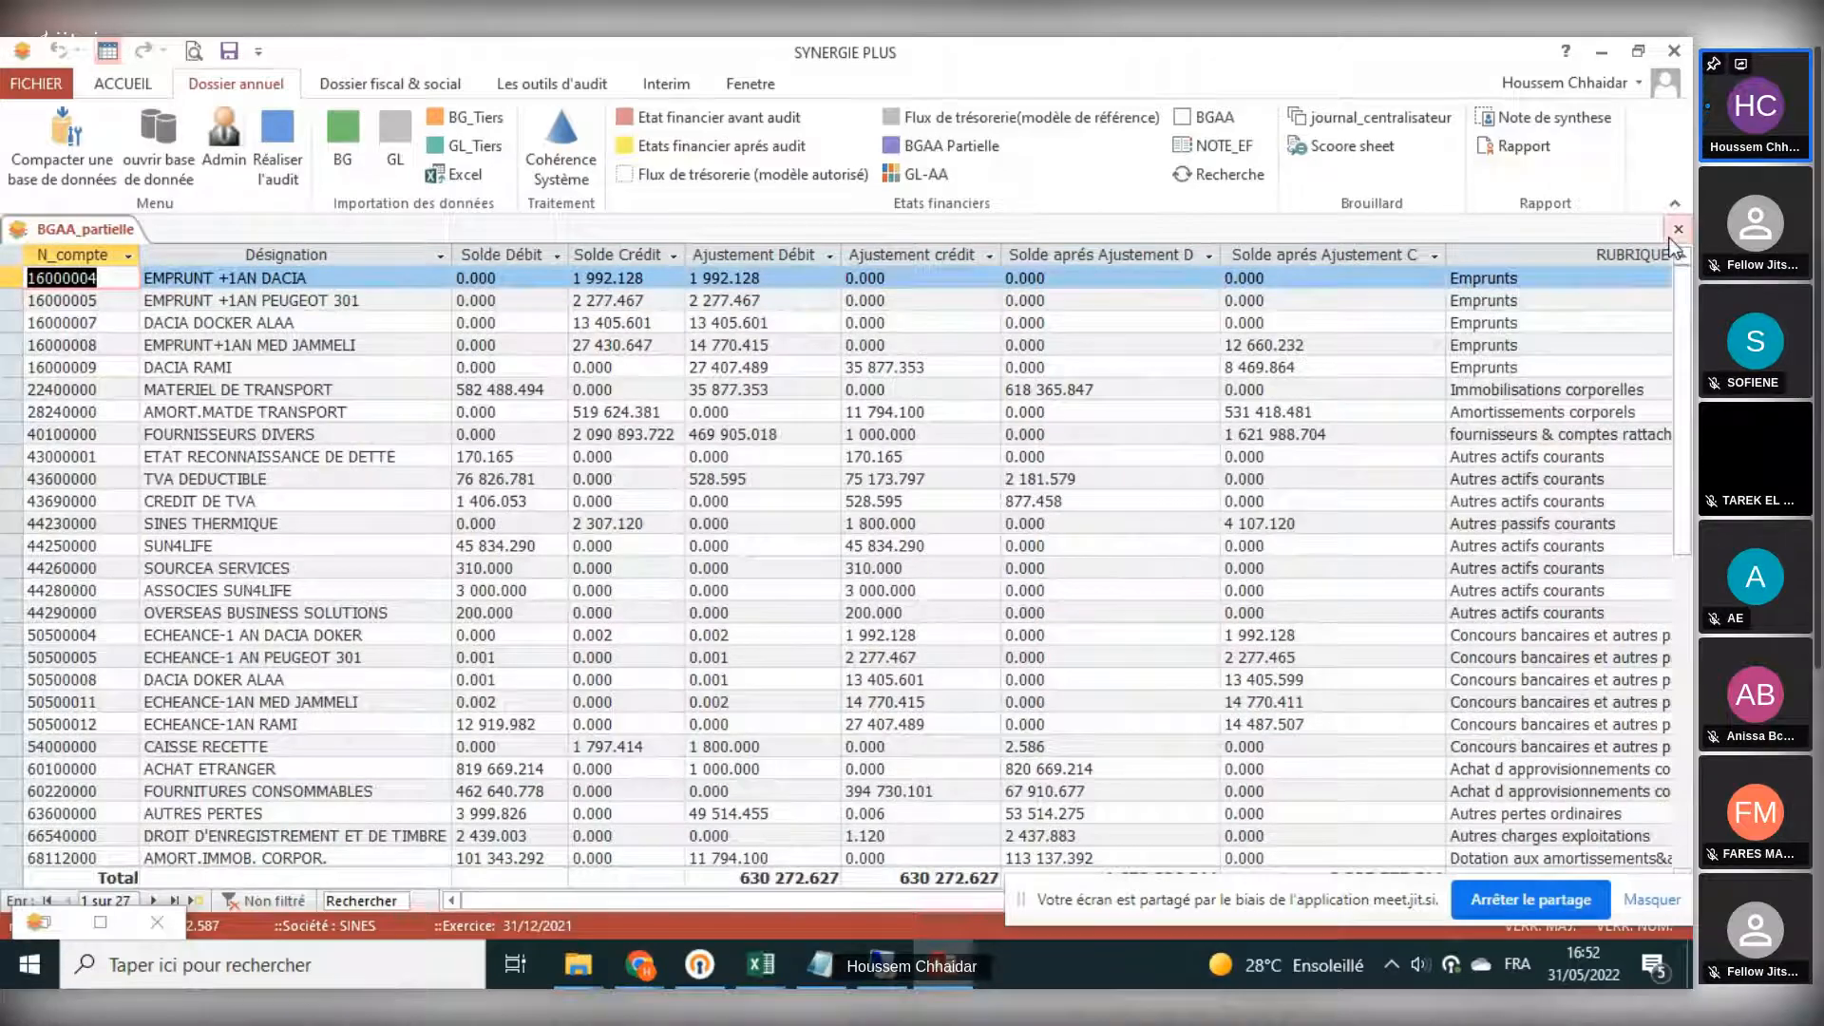
click(1675, 231)
click(1211, 118)
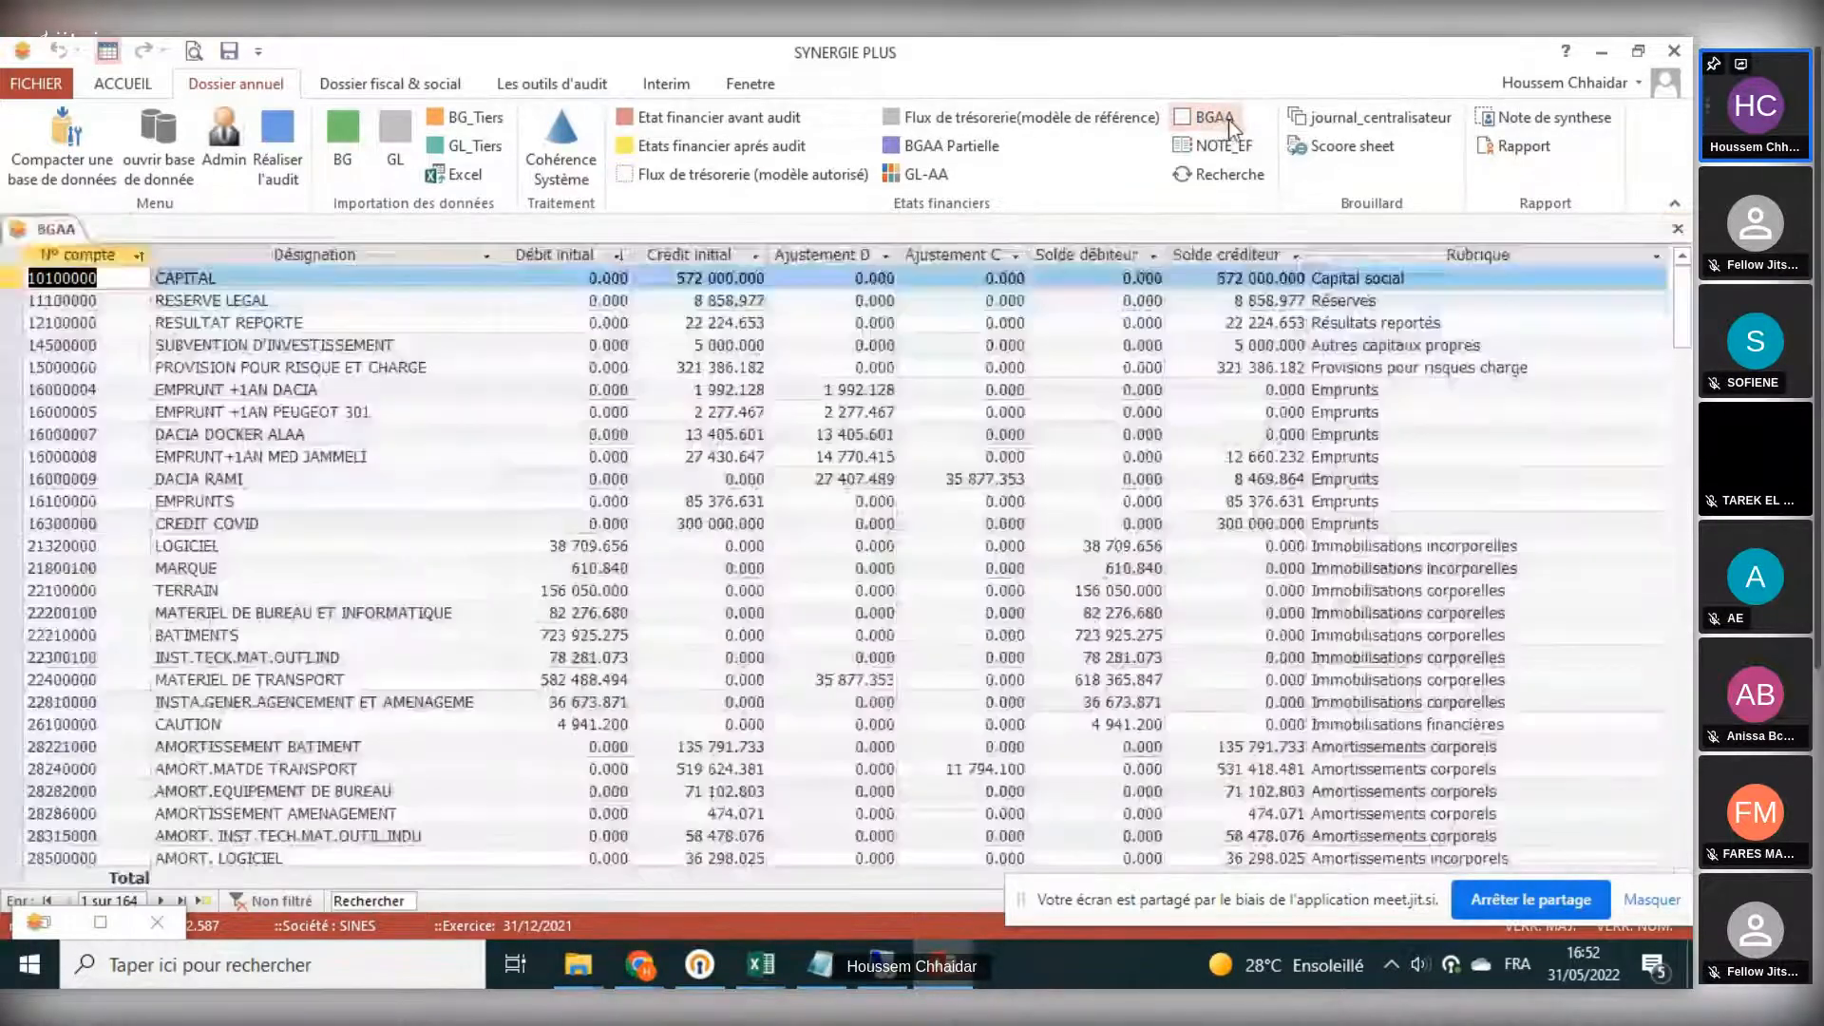
click(1676, 233)
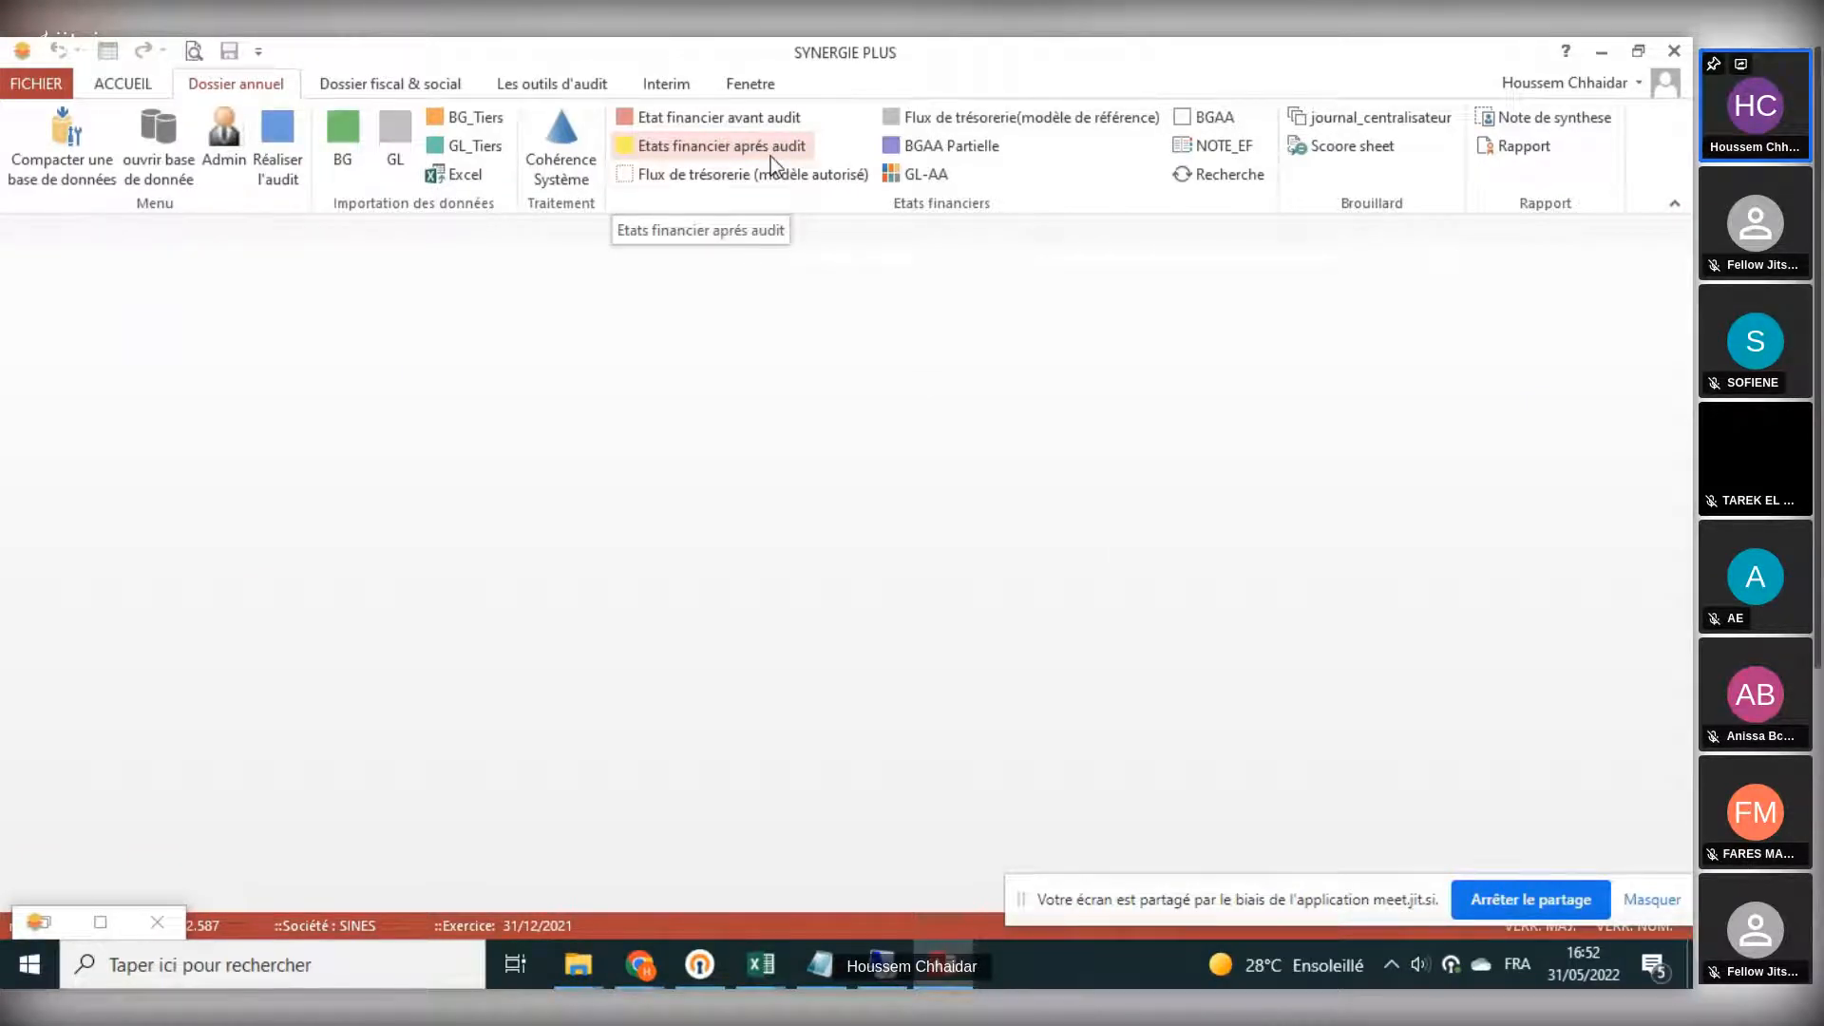
- Open the Note de synthèse and examine its sections from the Préambule through Informations juridiques to Contrôle interne and Seuil de signification
click(1552, 119)
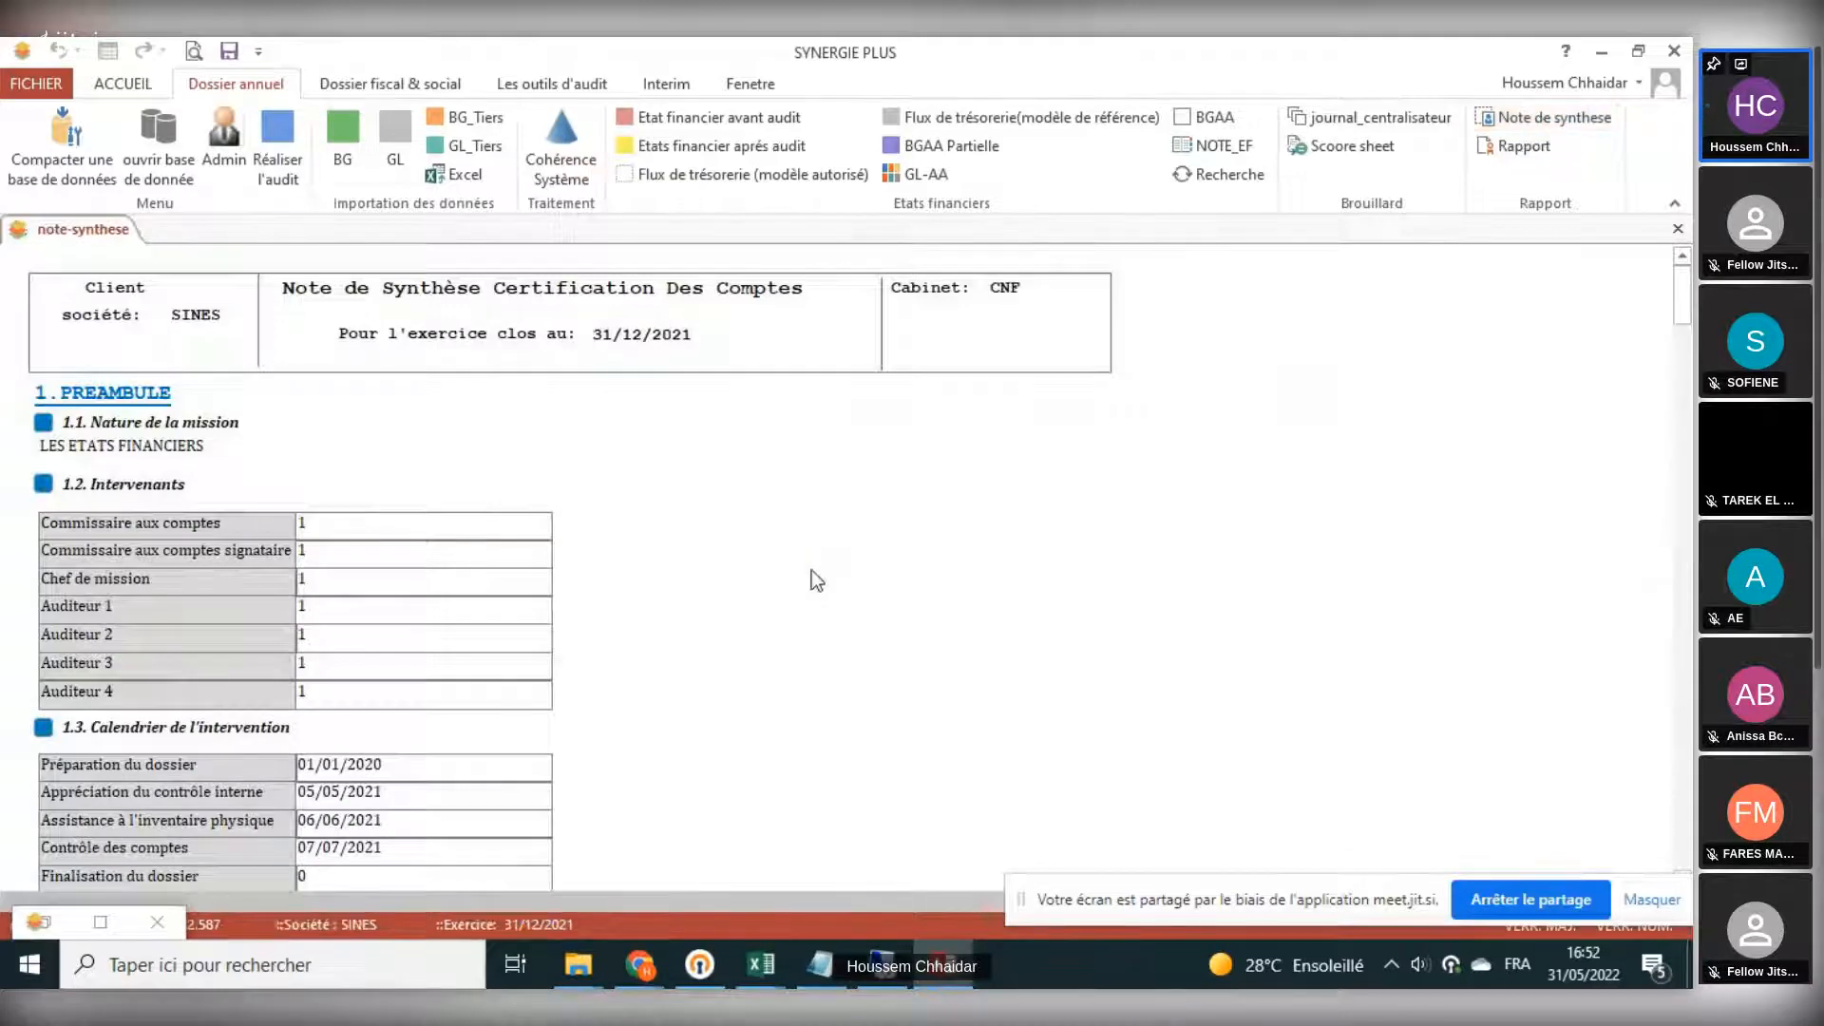
scroll(813, 576, down, 3)
scroll(811, 572, down, 12)
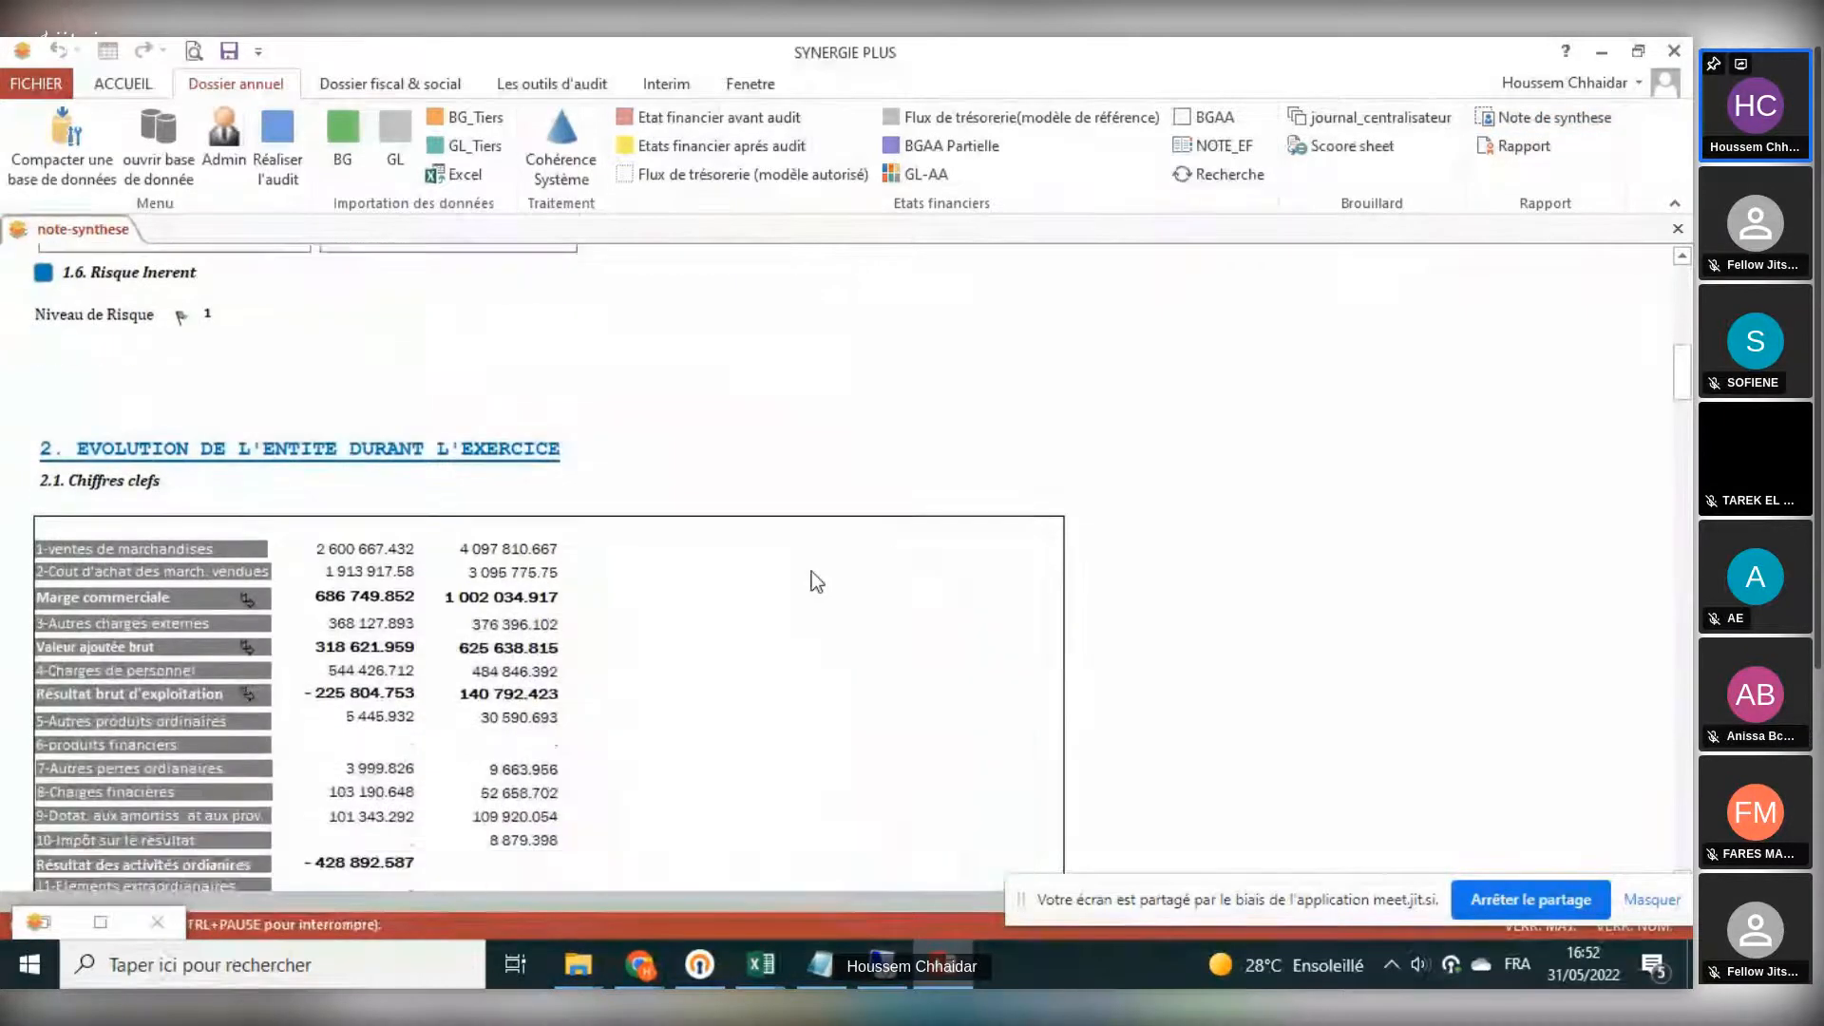
scroll(811, 572, up, 15)
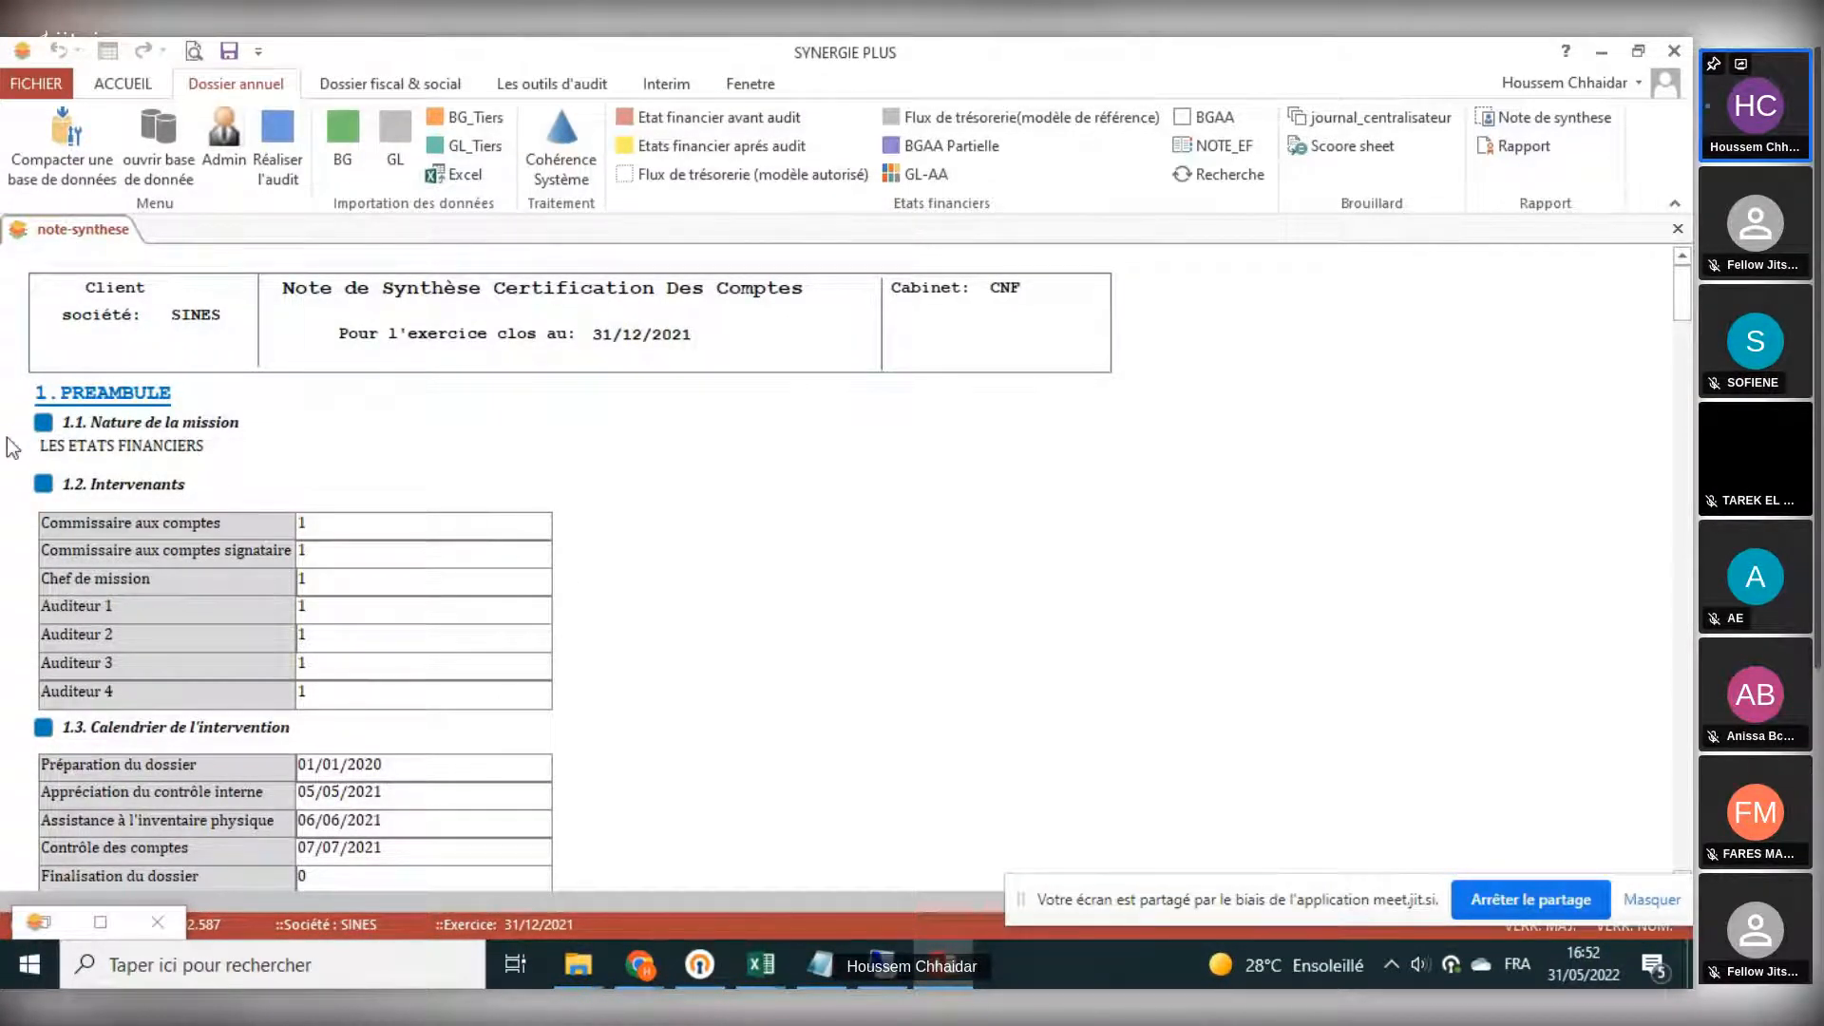
scroll(409, 513, down, 8)
scroll(418, 523, down, 10)
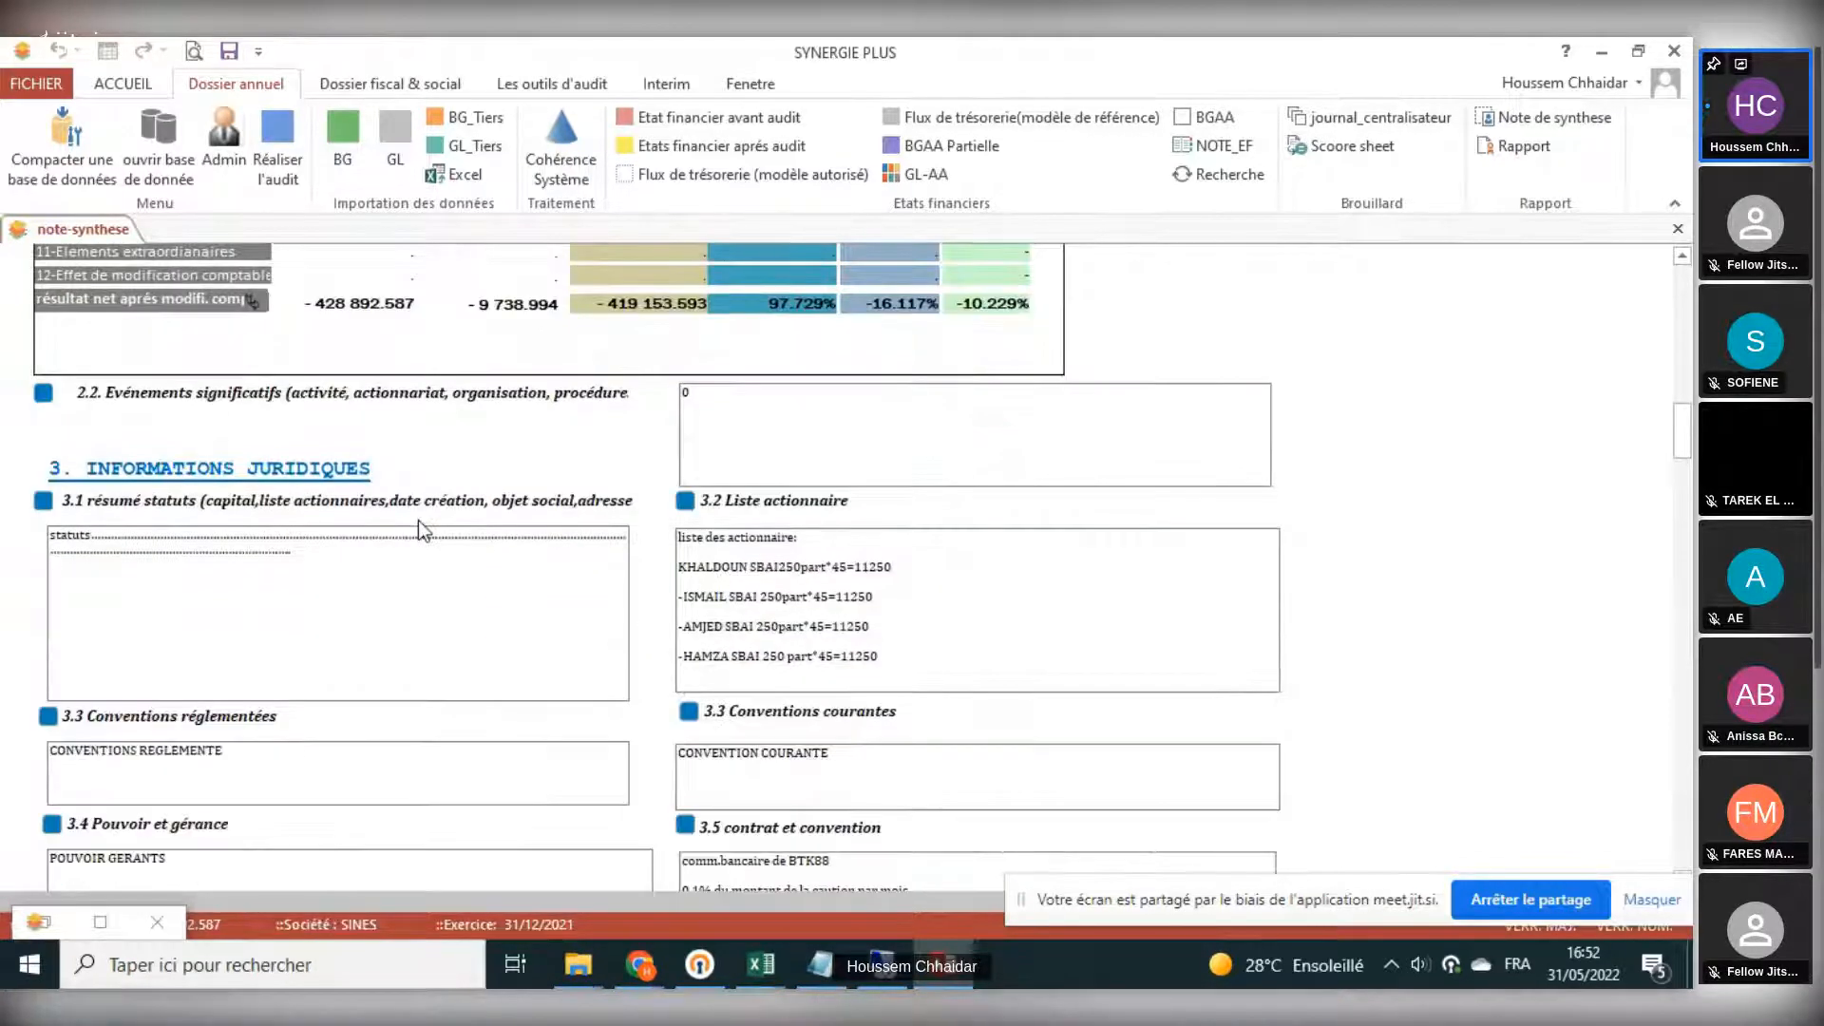
scroll(418, 520, down, 8)
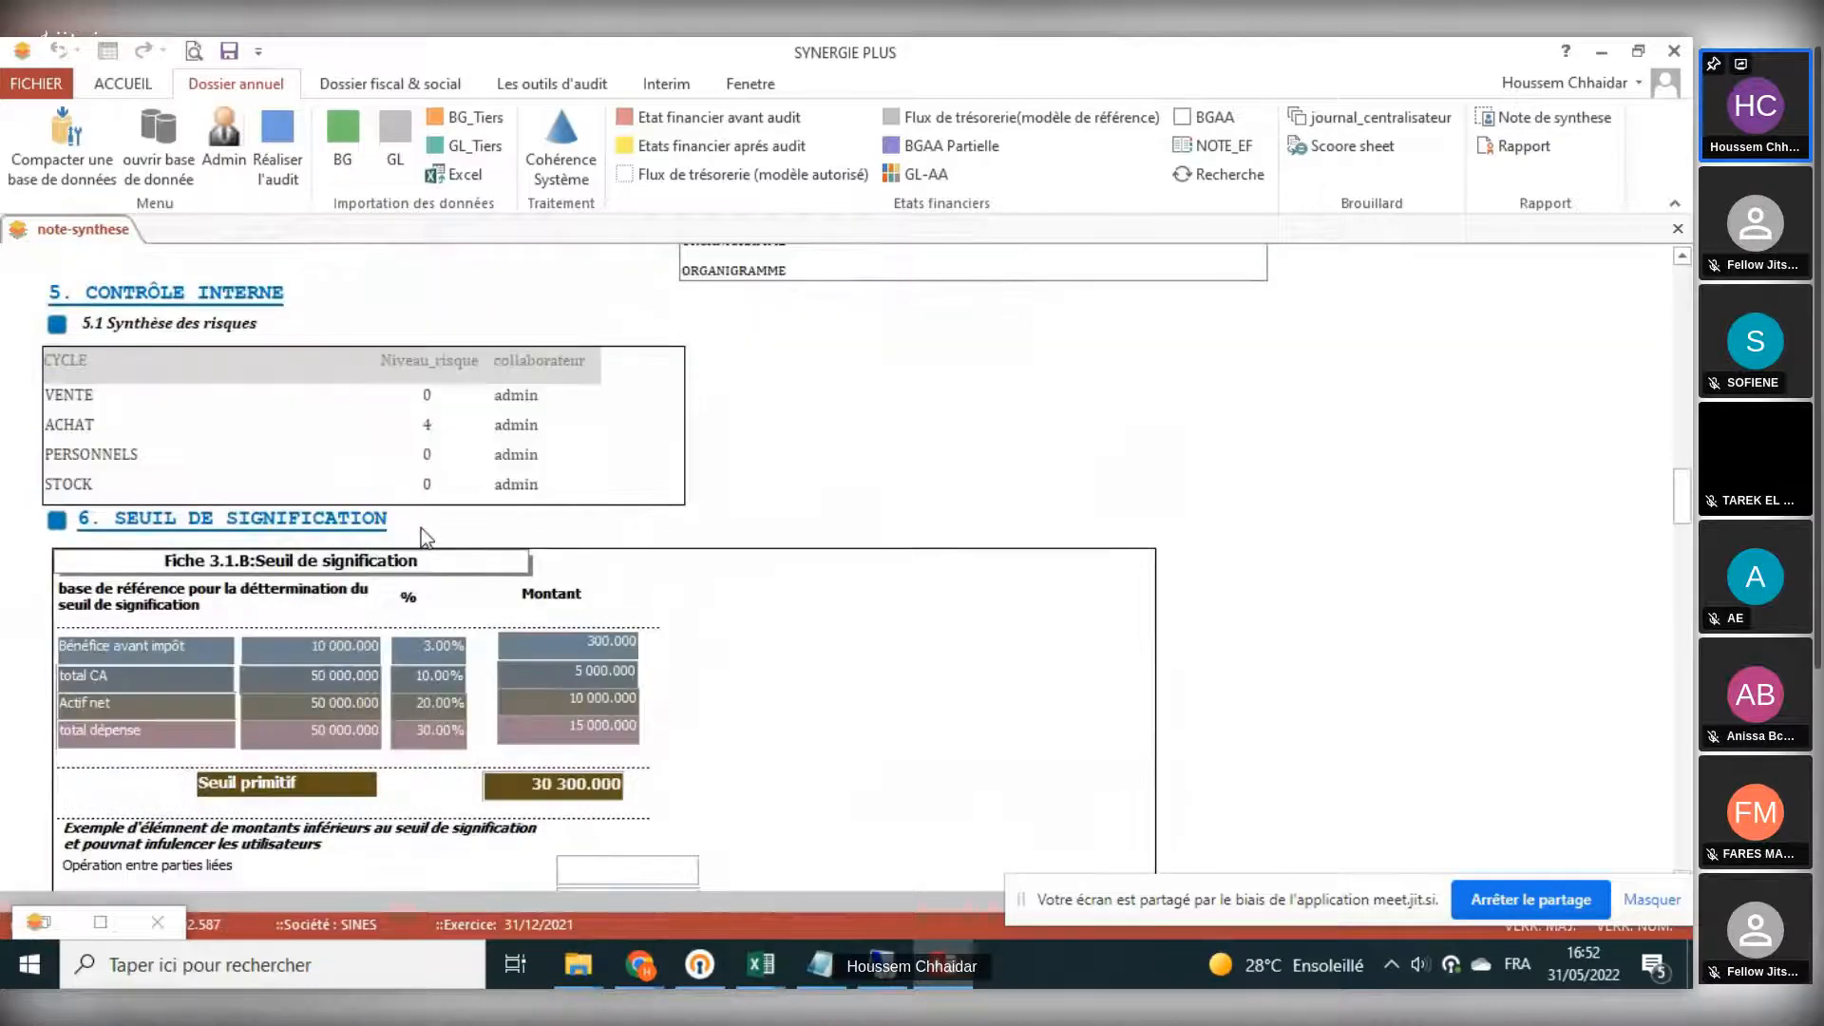
scroll(420, 528, up, 5)
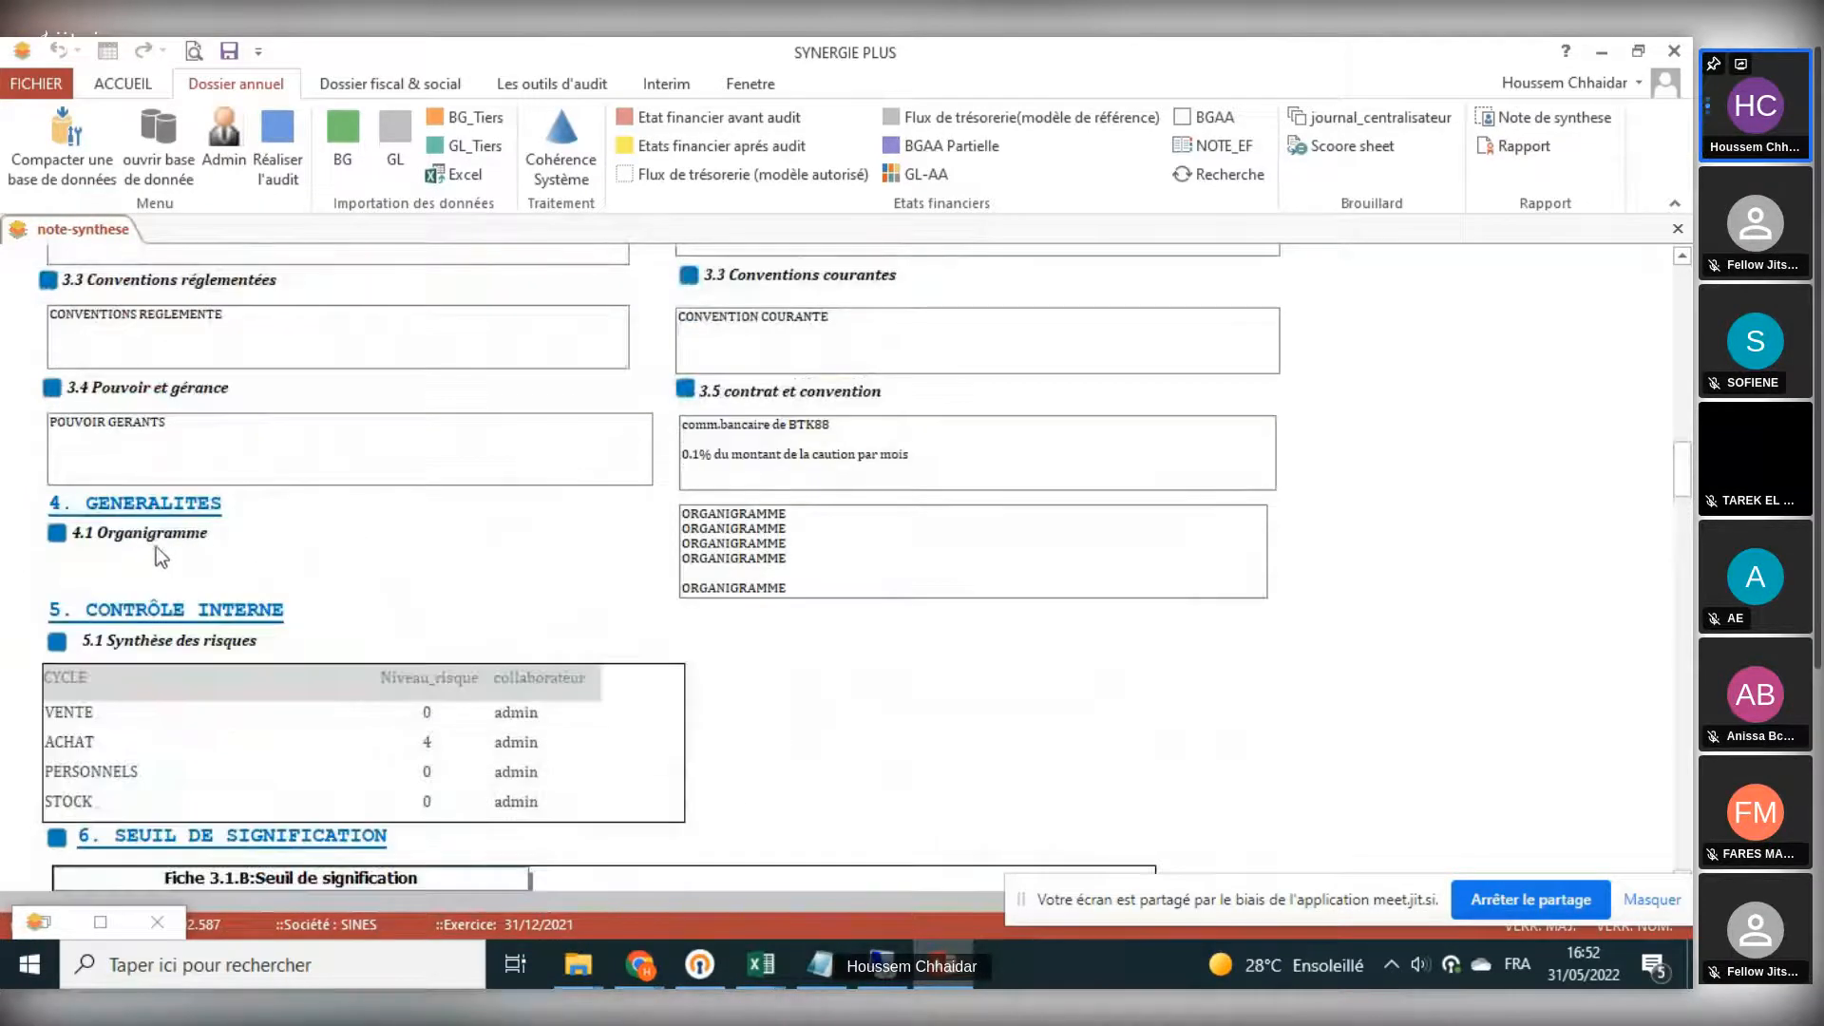
- From the note, open the linked source forms of 4.1 Organigramme and 6. Seuil de signification, closing each after viewing
click(58, 536)
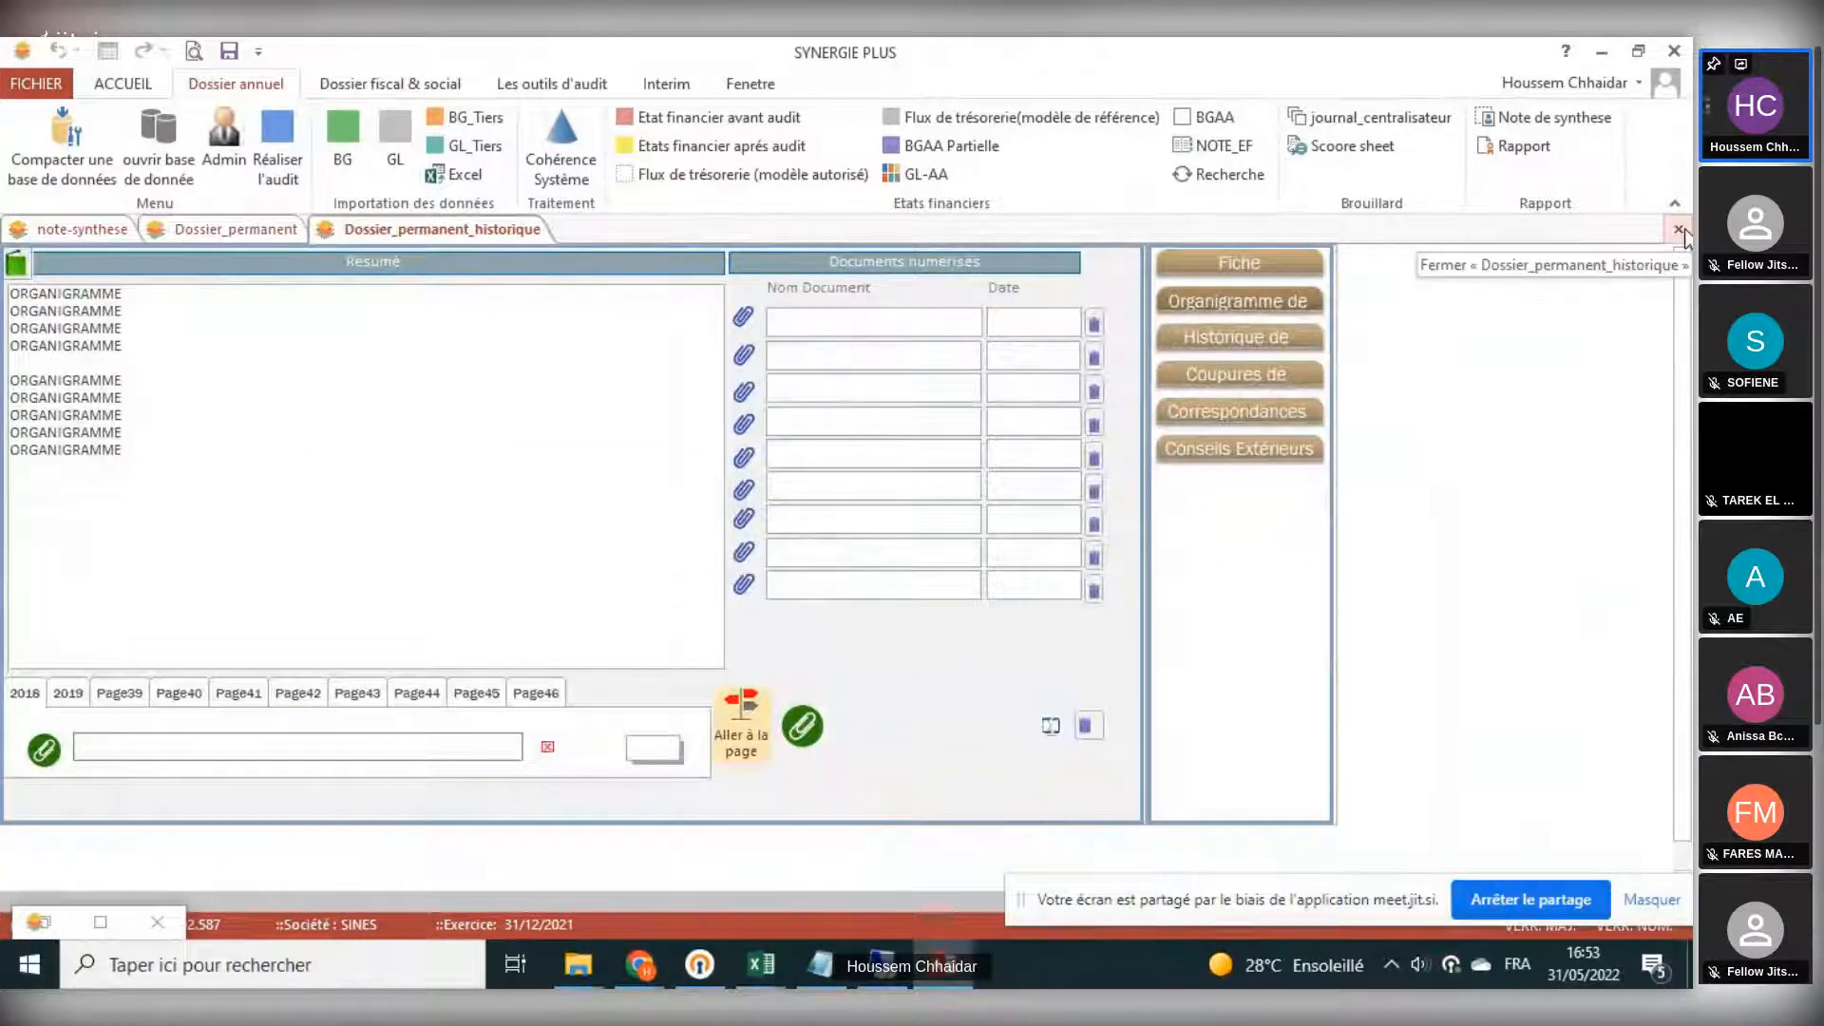
click(1678, 230)
click(1679, 230)
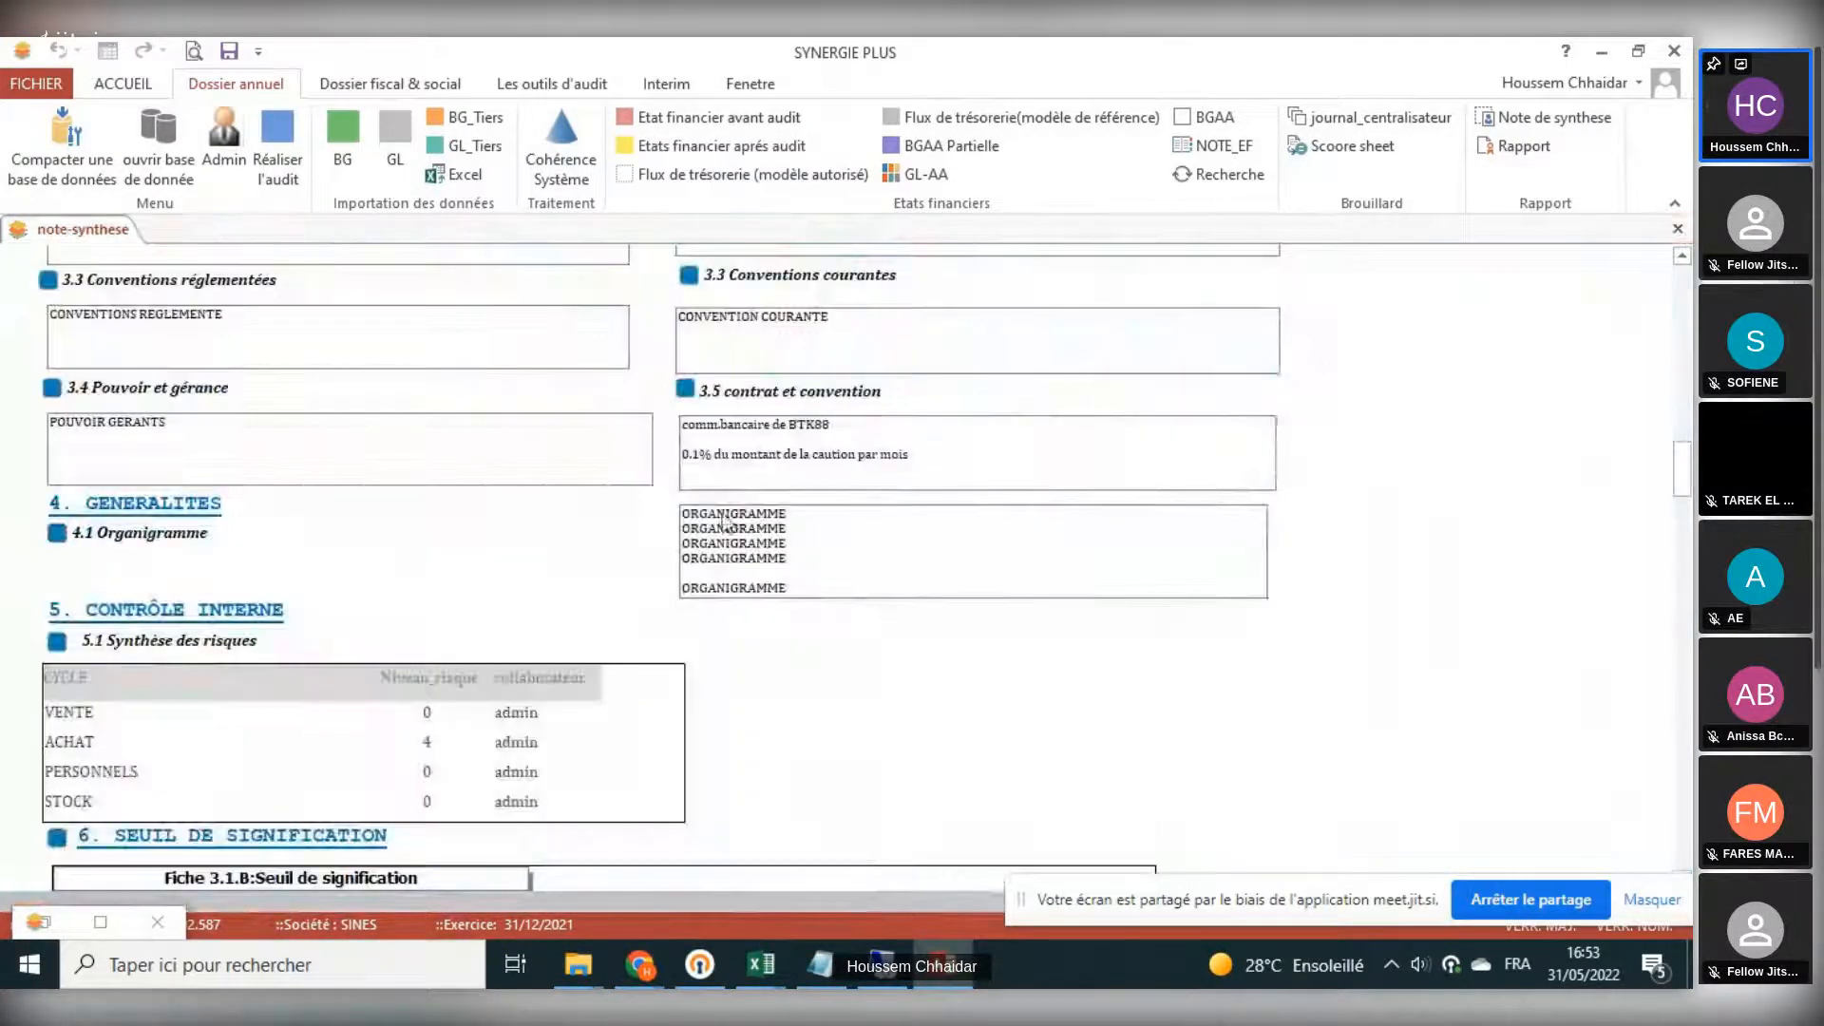
scroll(266, 671, down, 3)
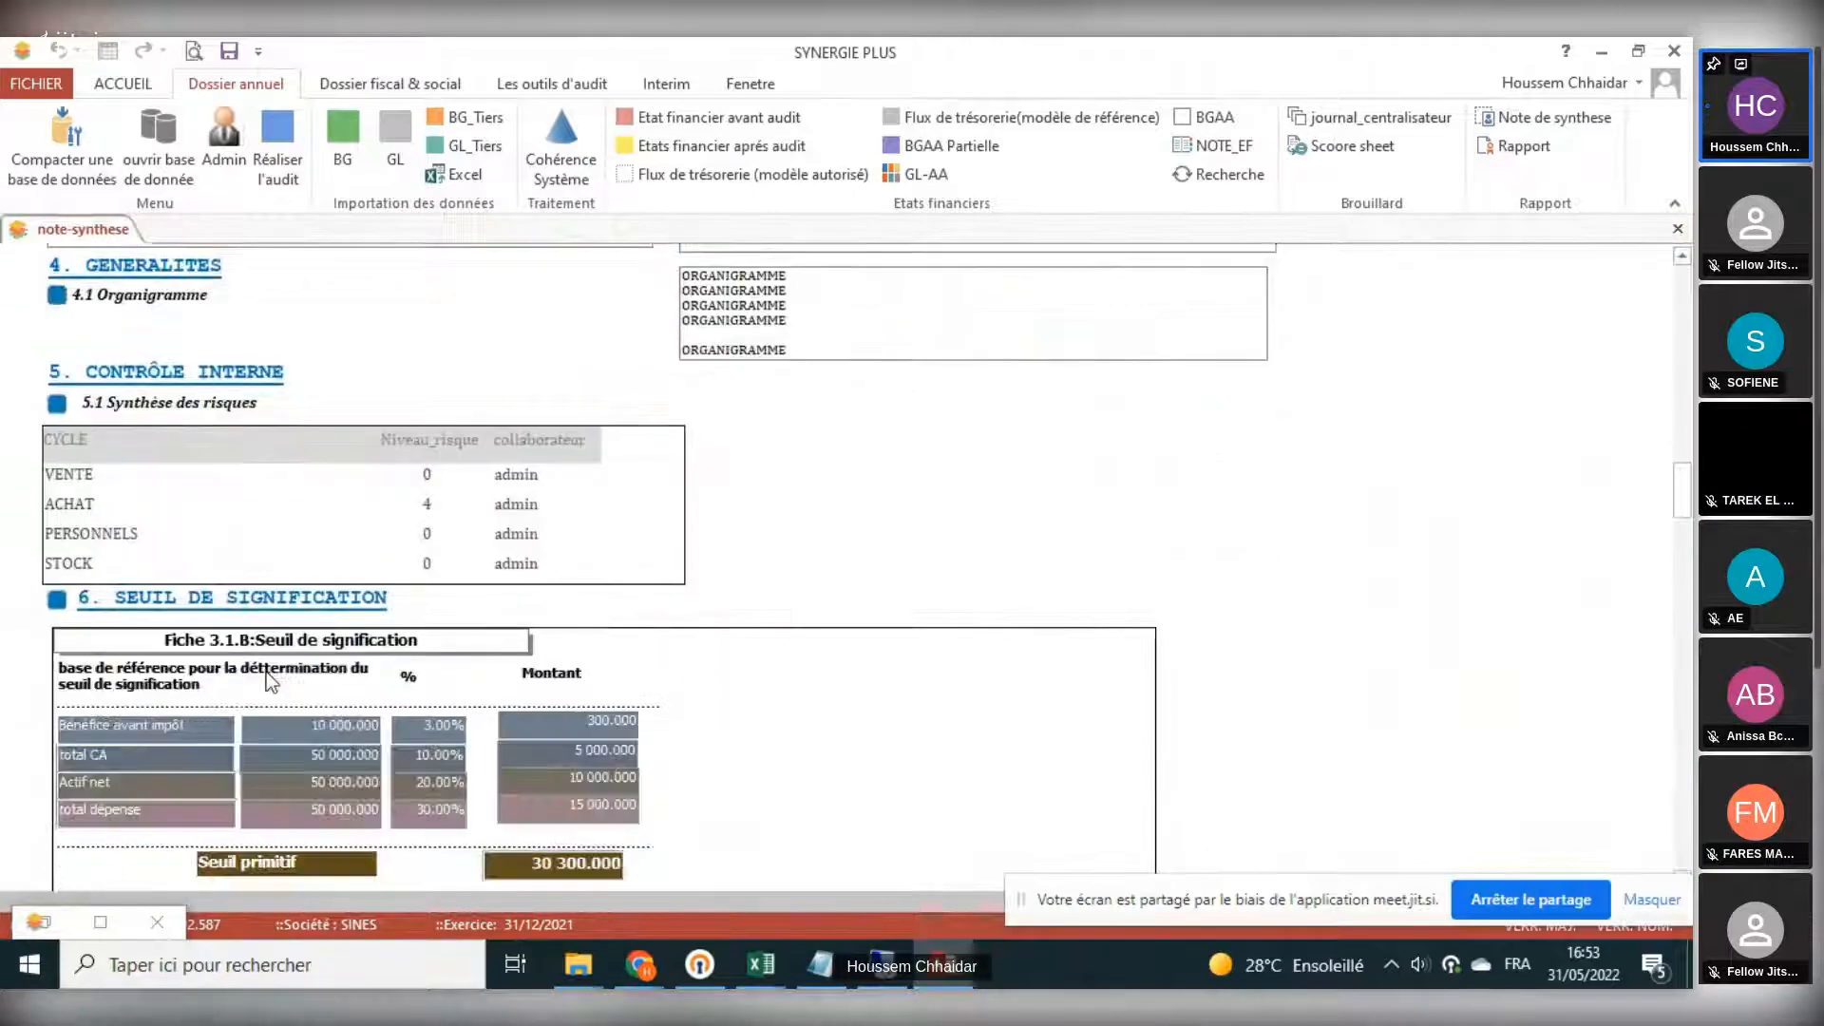
click(56, 600)
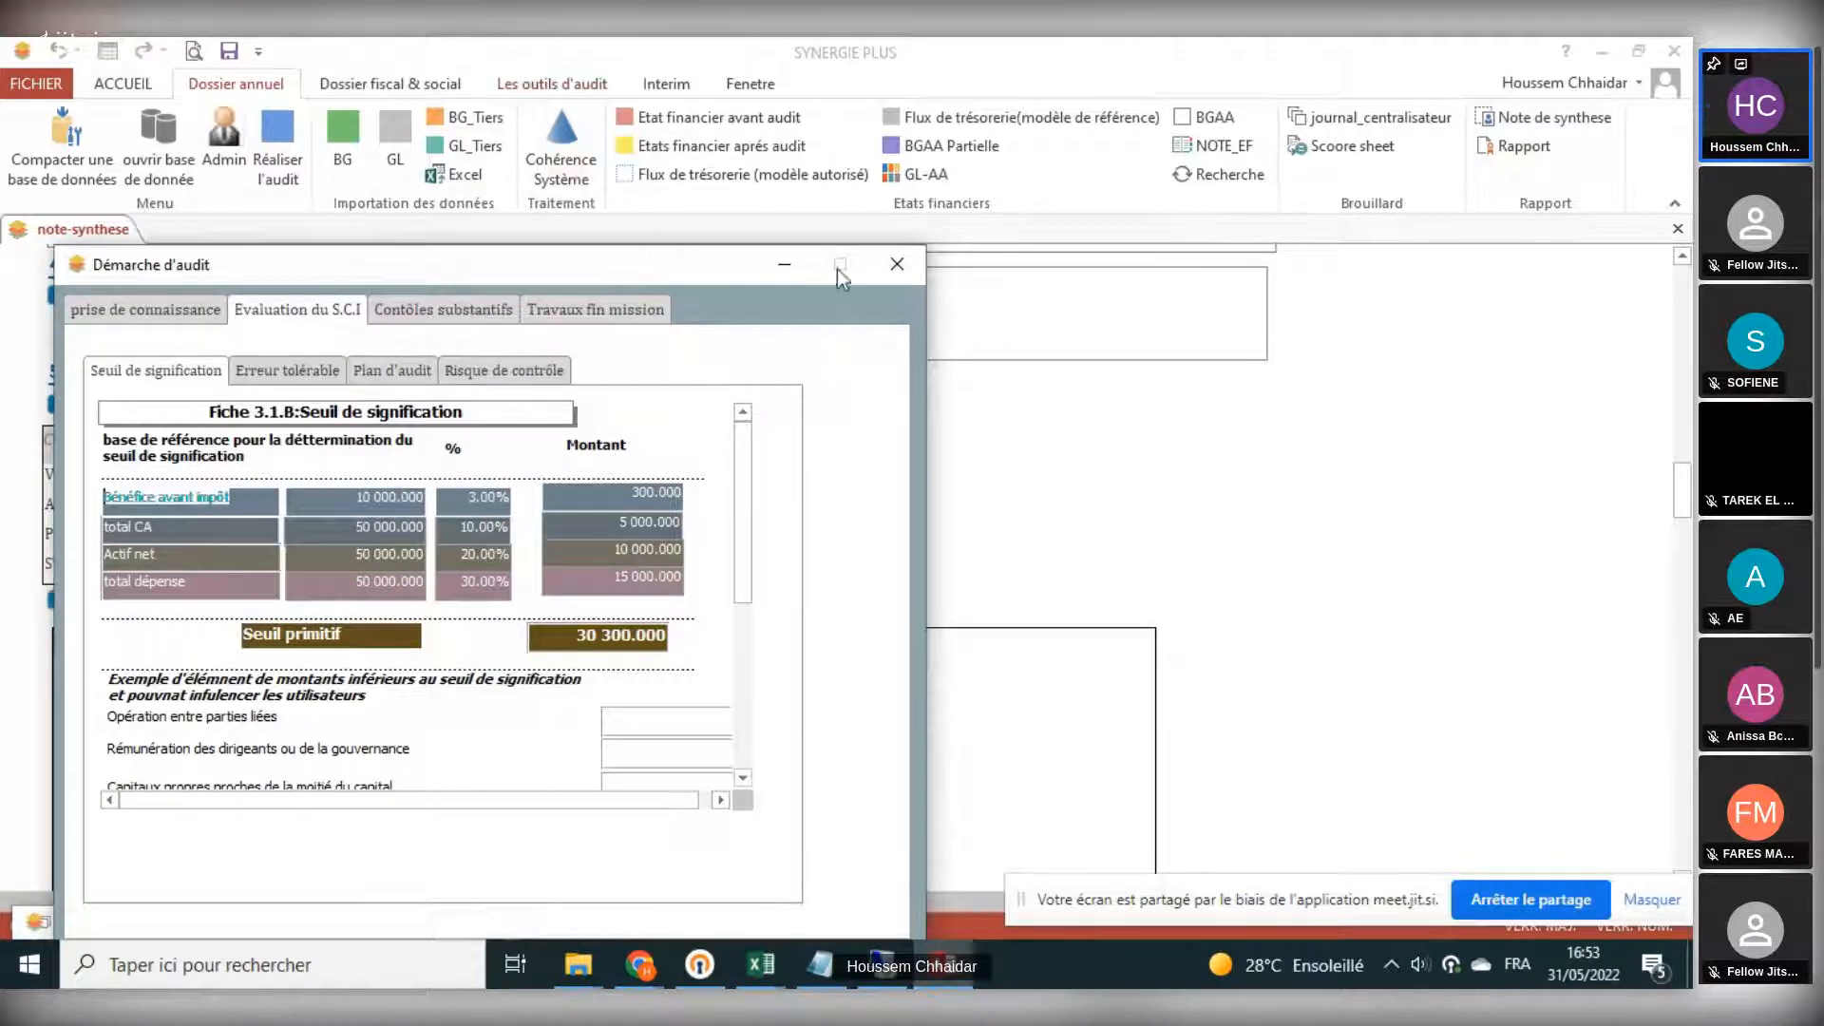
click(893, 265)
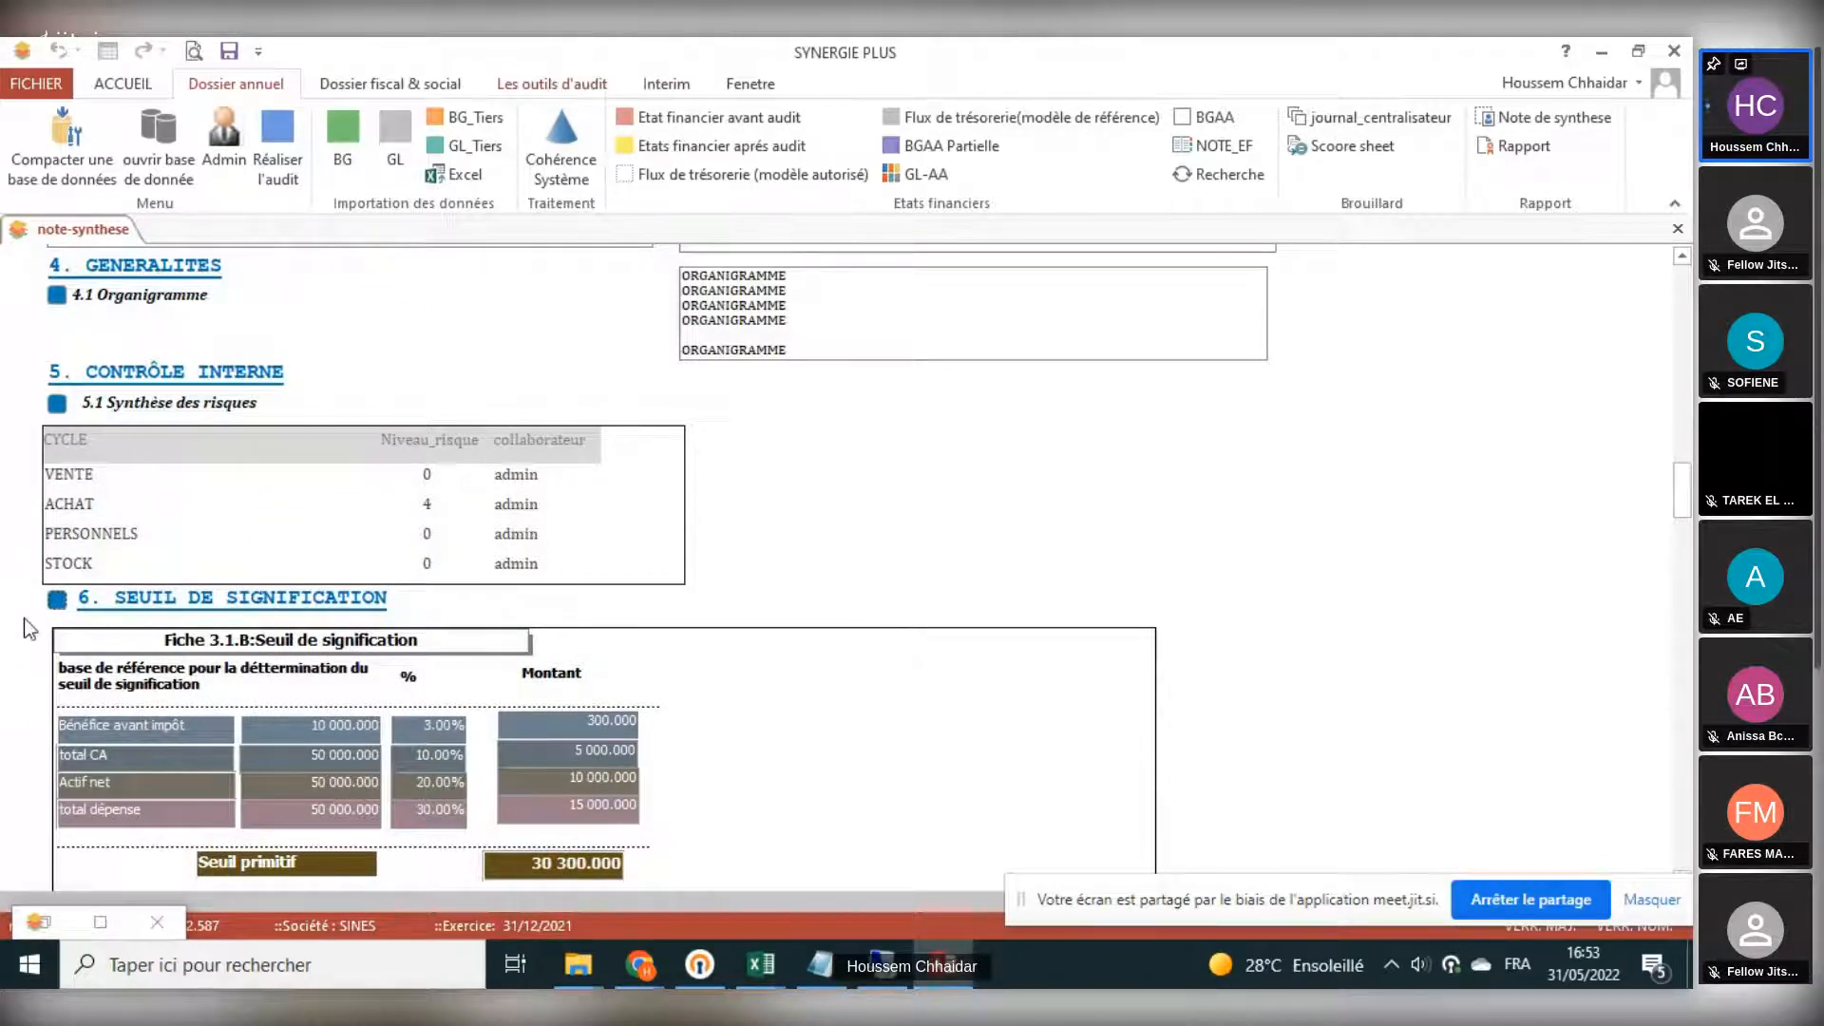
- Examine the note's remaining Conclusions des comptes and Collectes des éléments probants sections, and close the note
scroll(92, 616, down, 5)
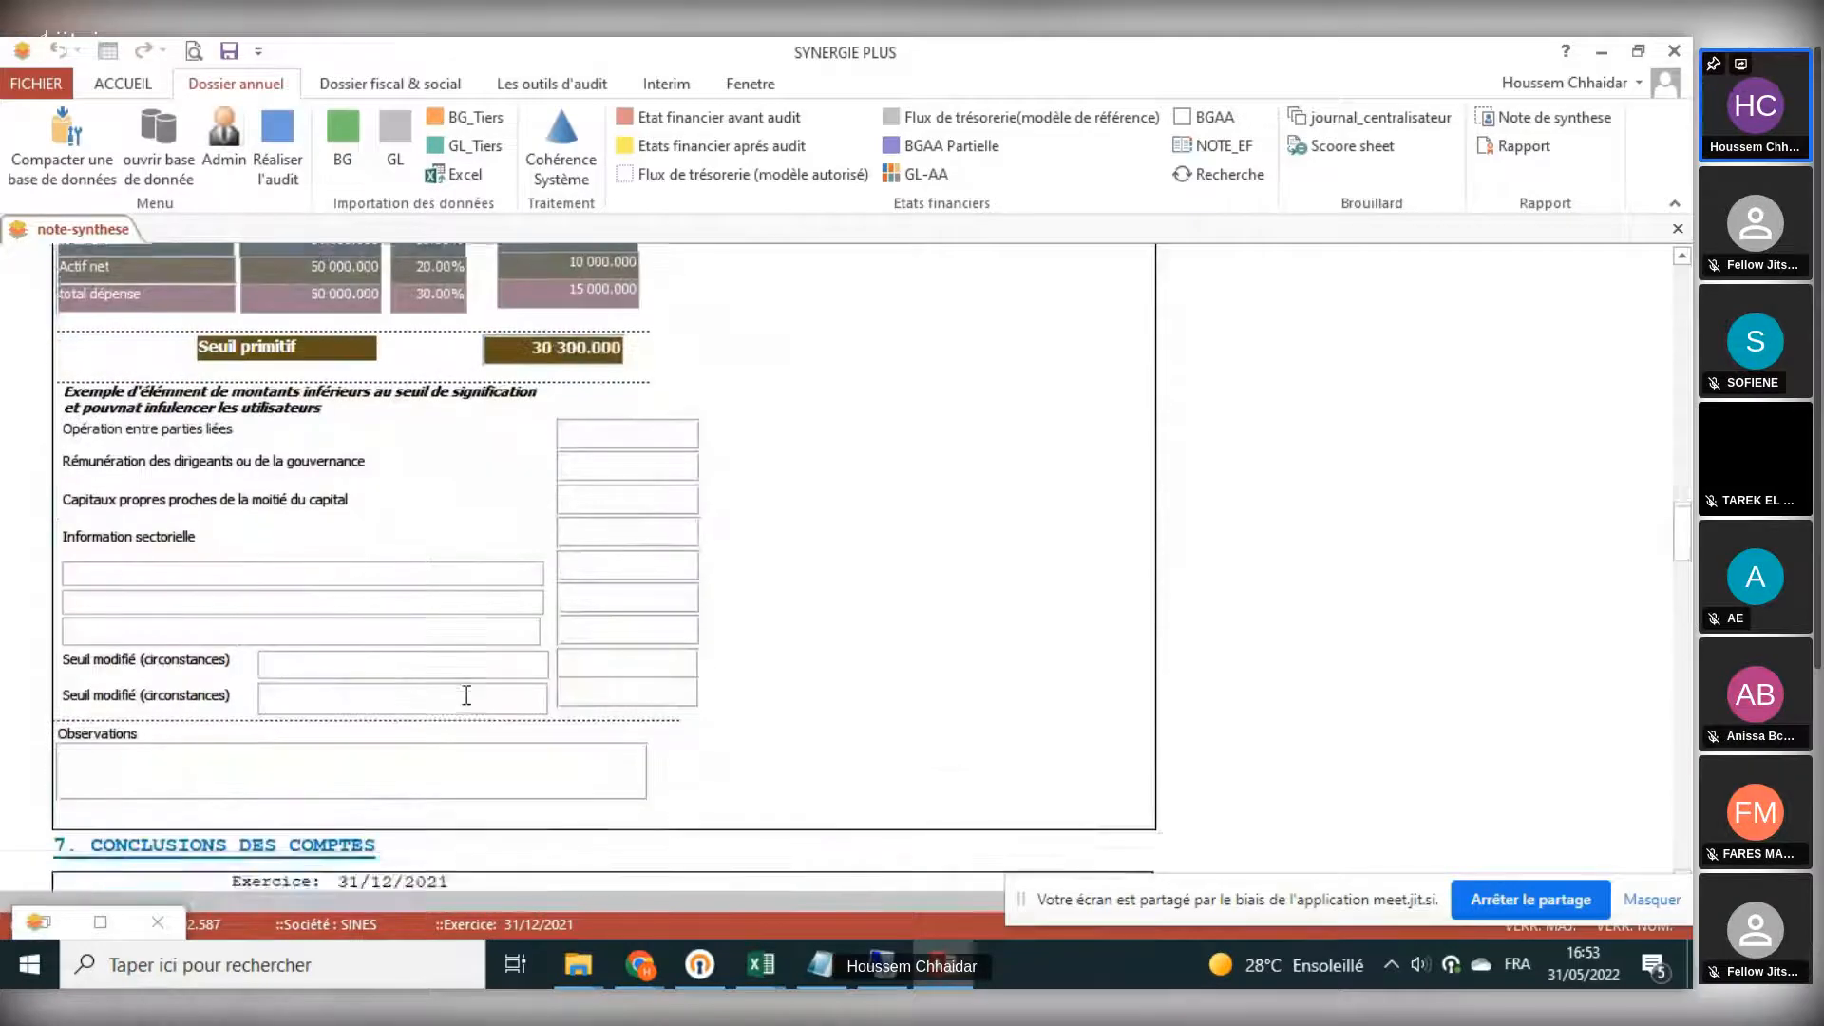
scroll(466, 694, down, 15)
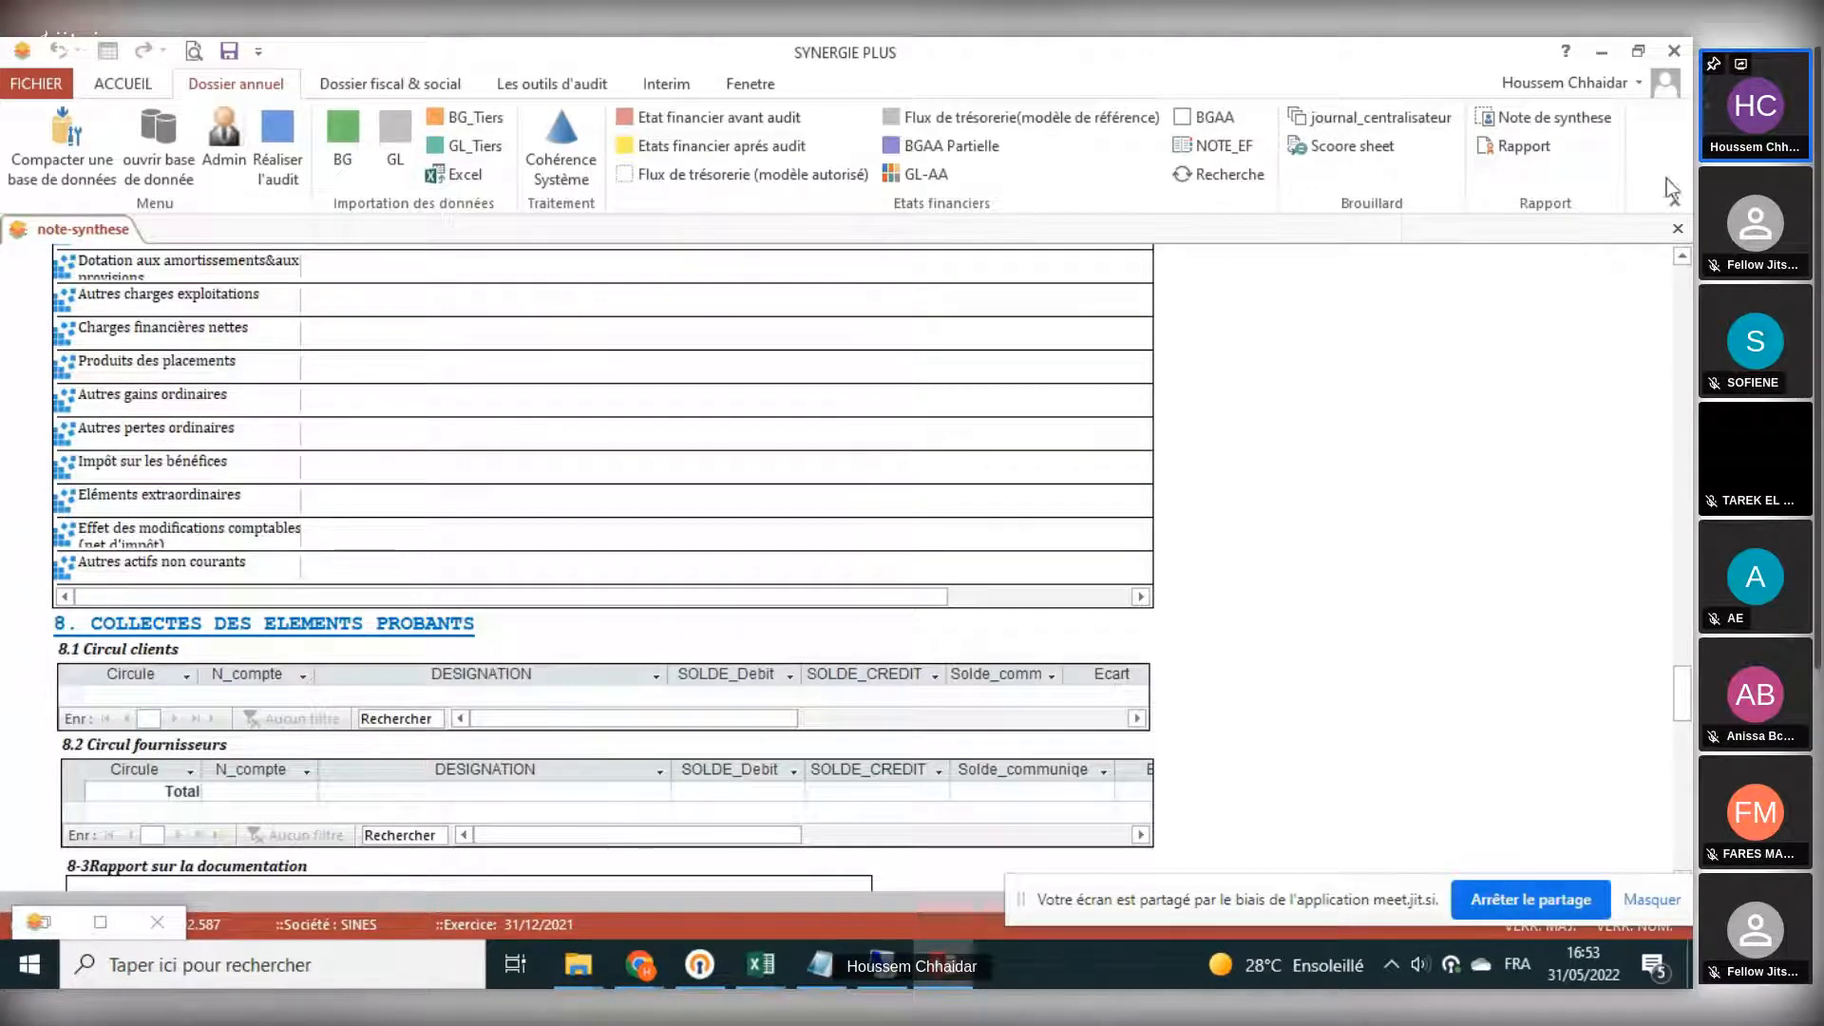
click(1677, 229)
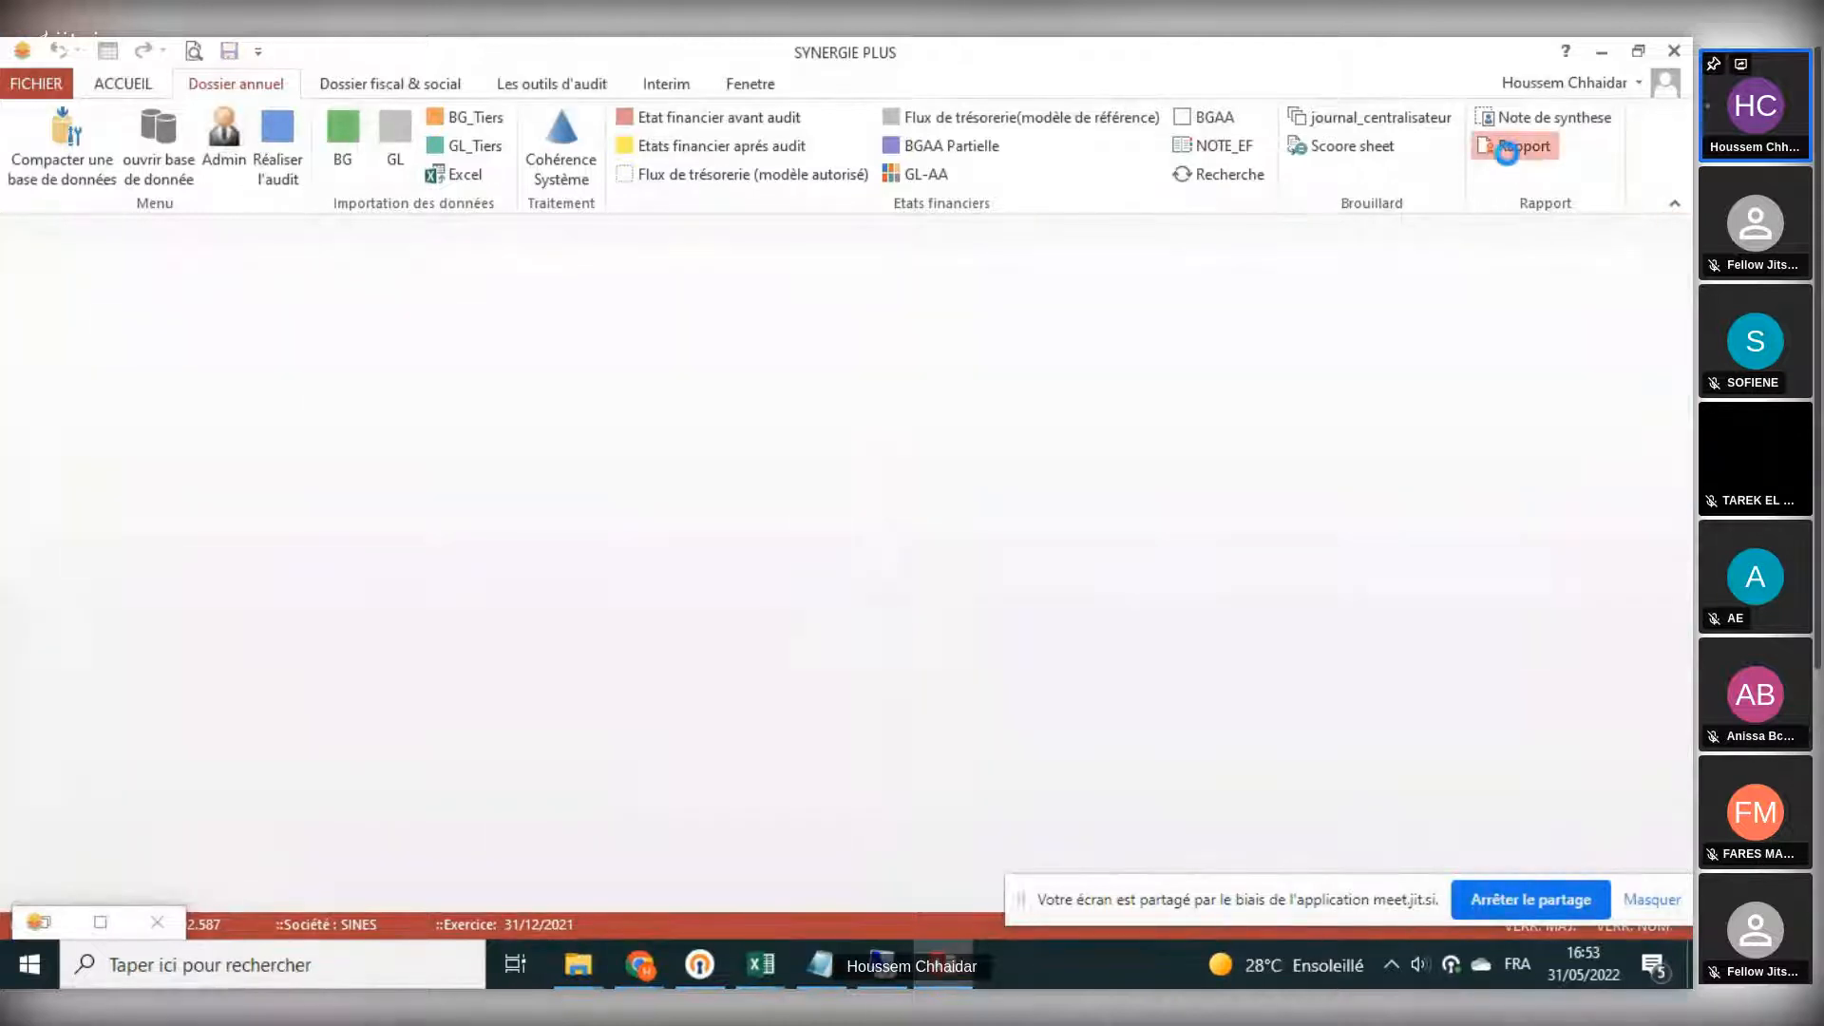
- Open the Rapport dialog to view the selectable report sections, and close it without generating a report
click(1508, 152)
drag(1429, 237, 1262, 233)
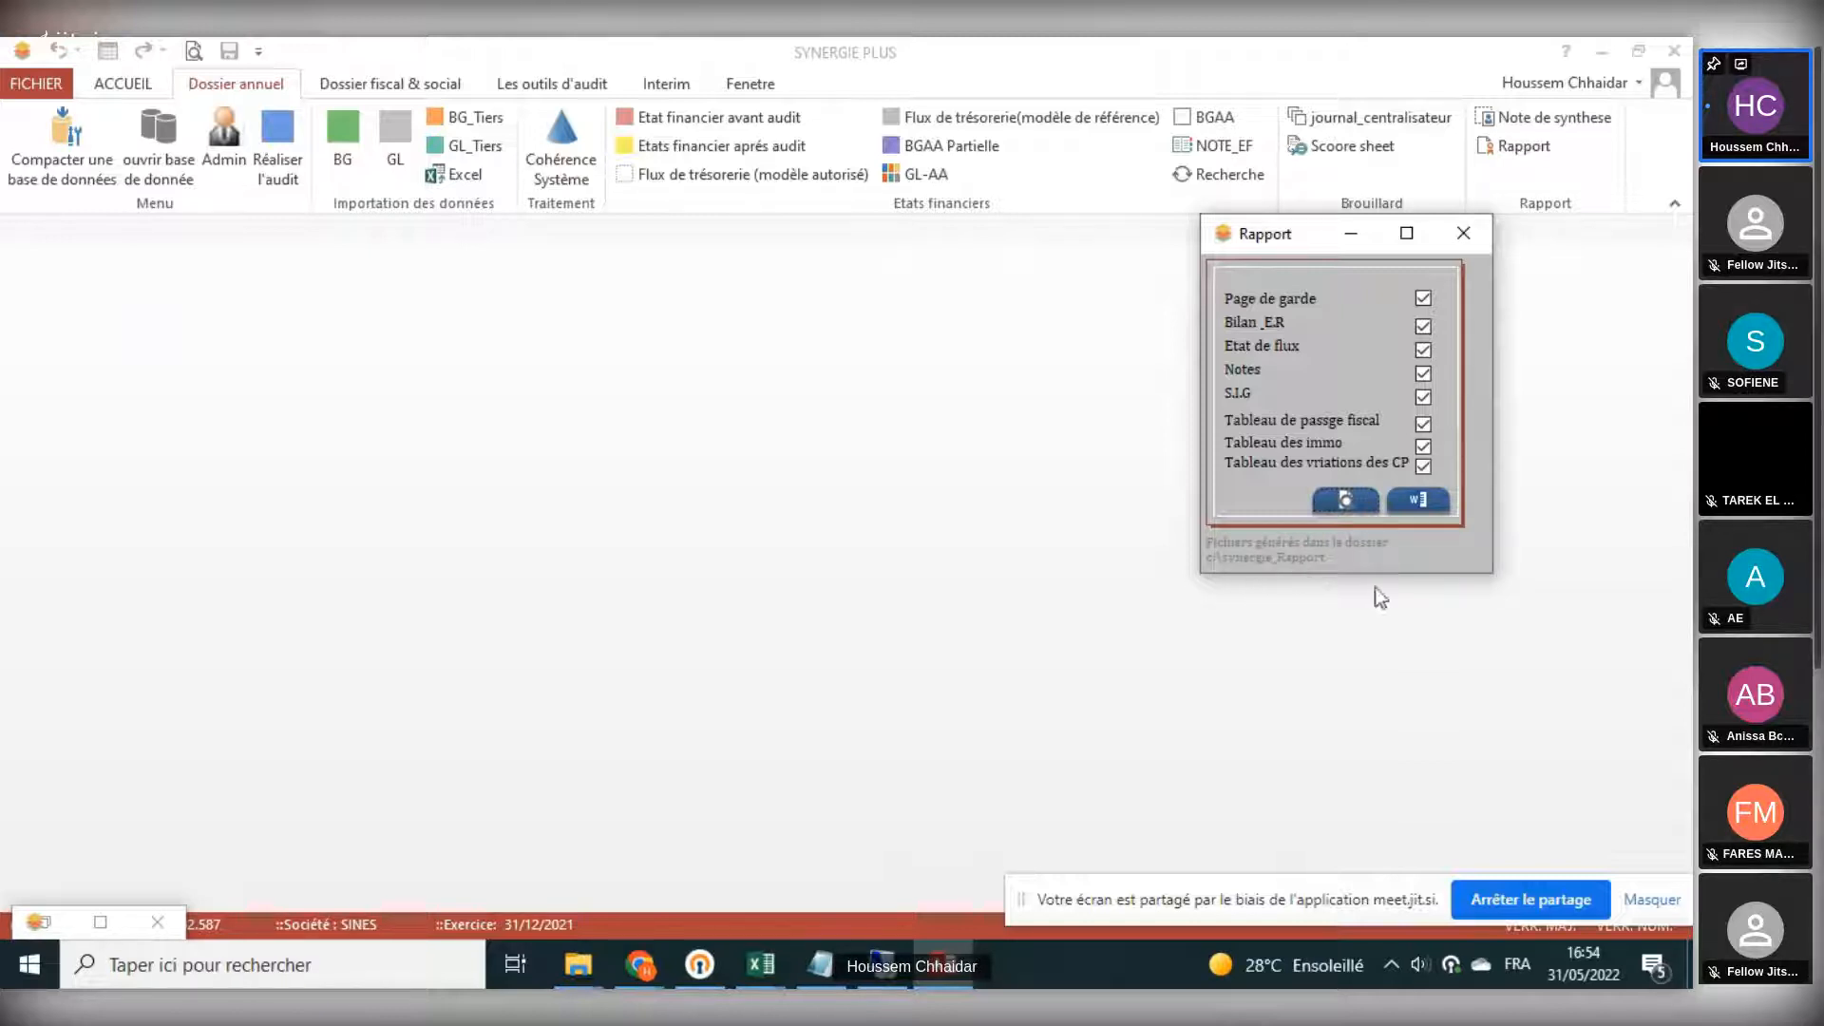
click(1468, 235)
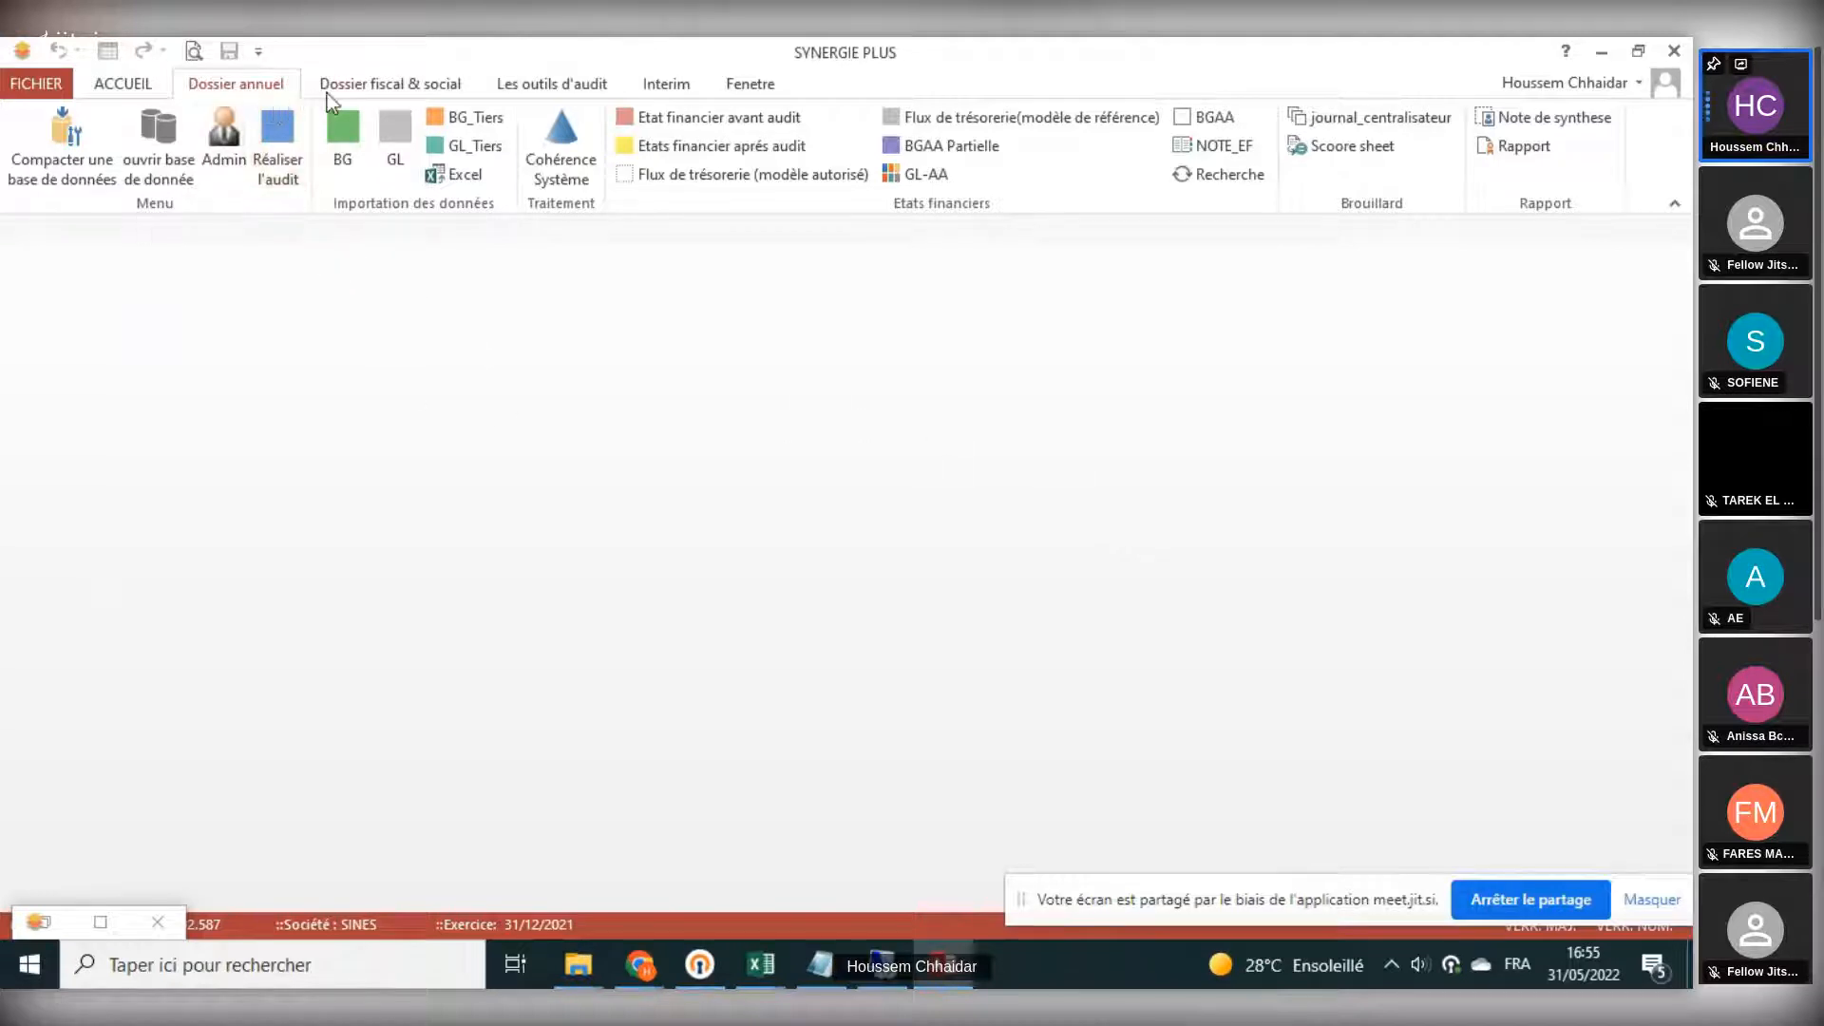
- Open the Recap Fiscal from the fiscal and social file and examine the monthly tables for CSS, R/S 10%, R/S 3% and TFP
click(396, 82)
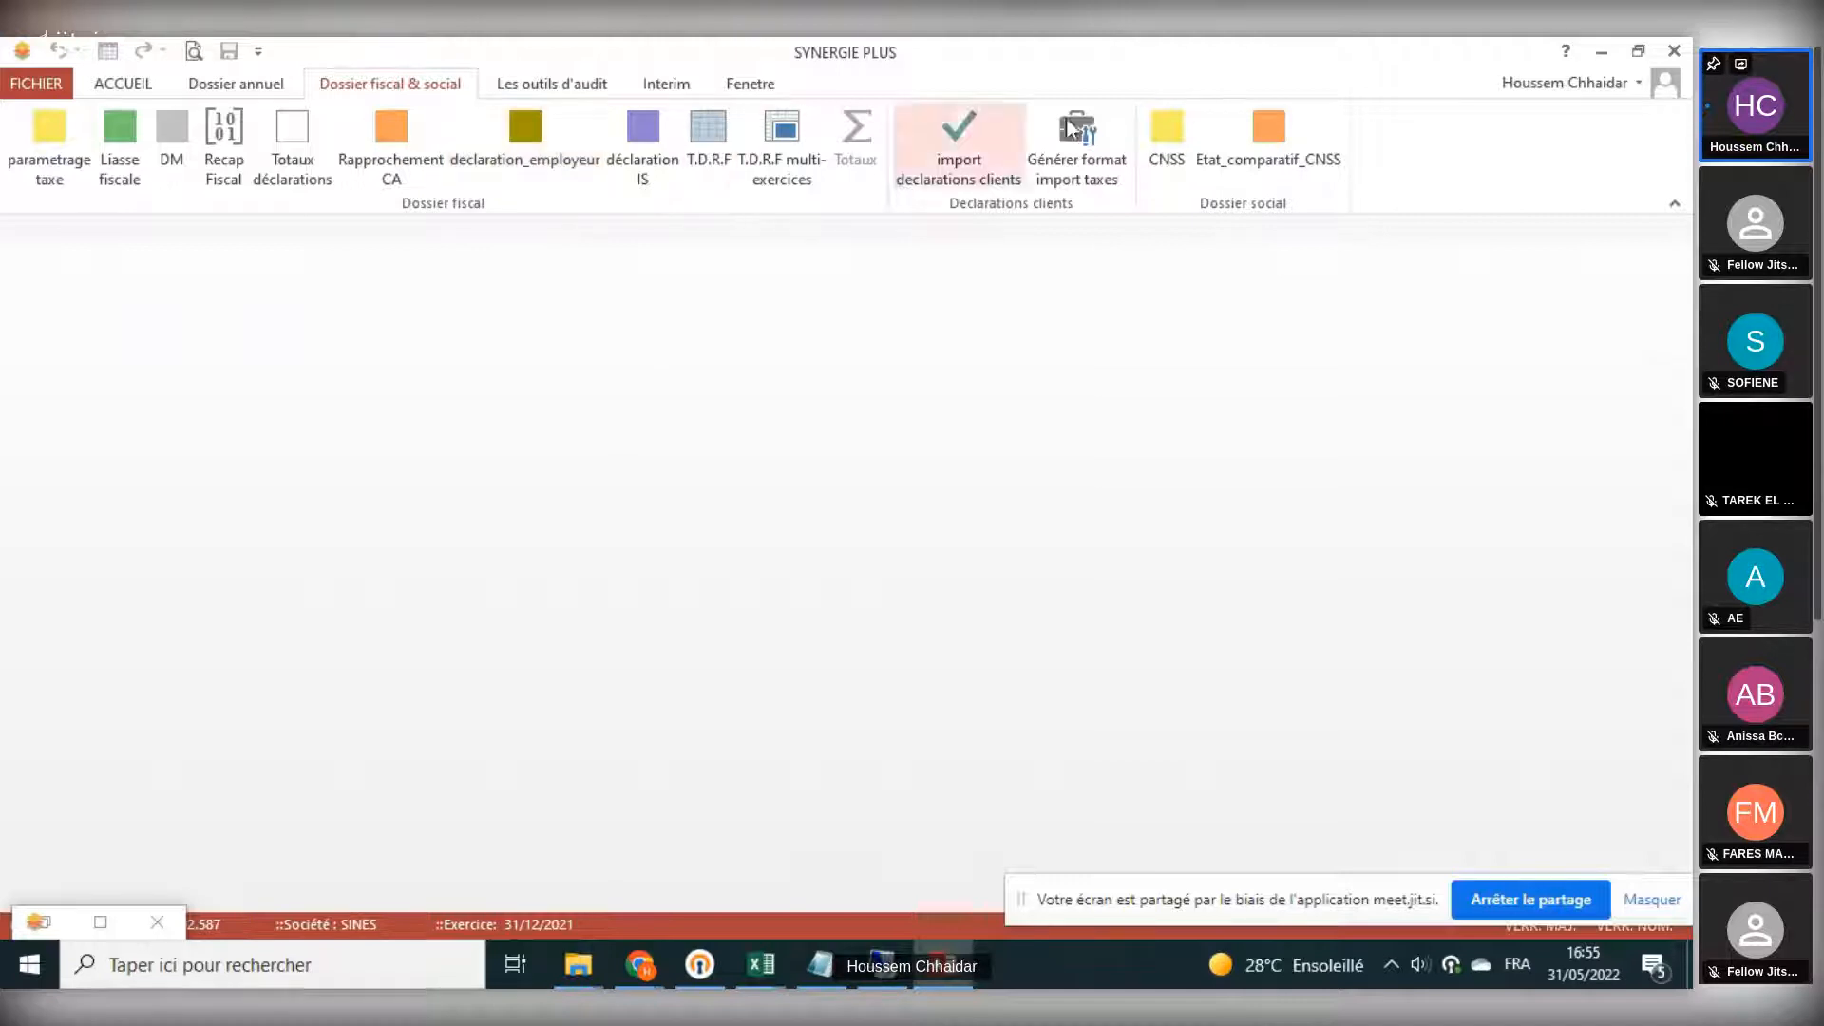
click(223, 181)
scroll(365, 537, down, 5)
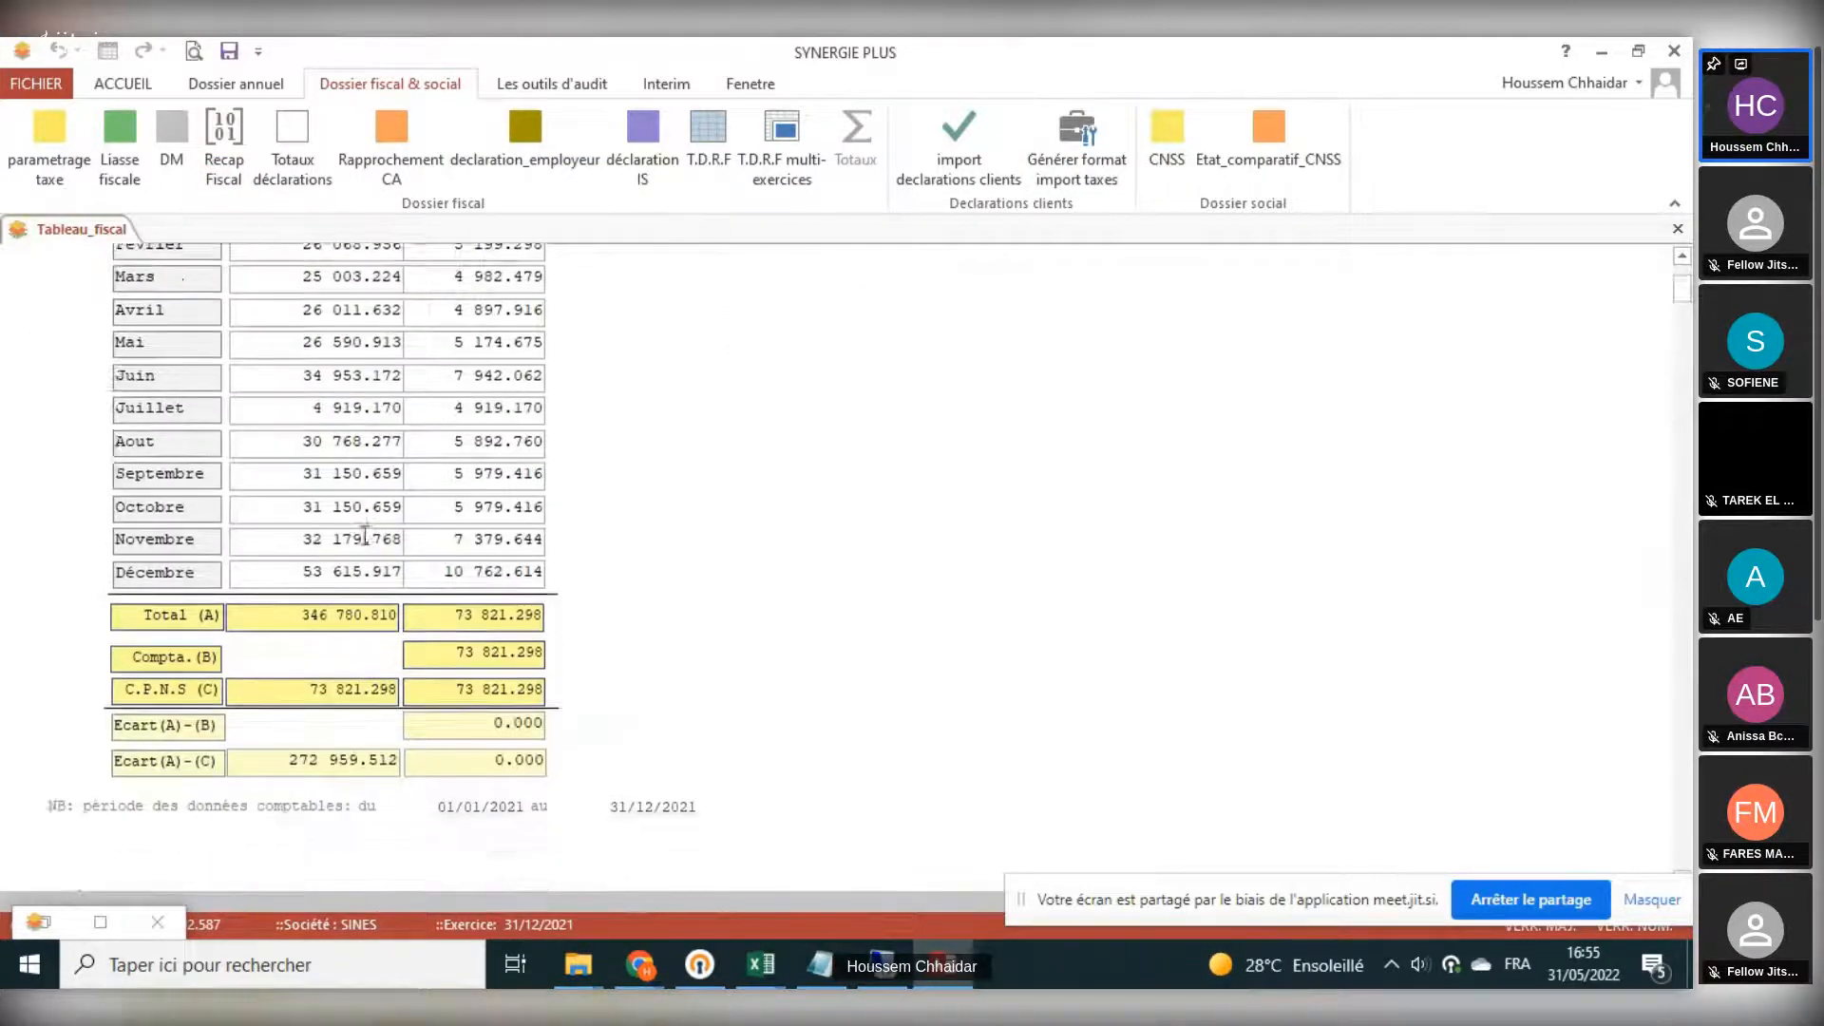
scroll(365, 537, down, 10)
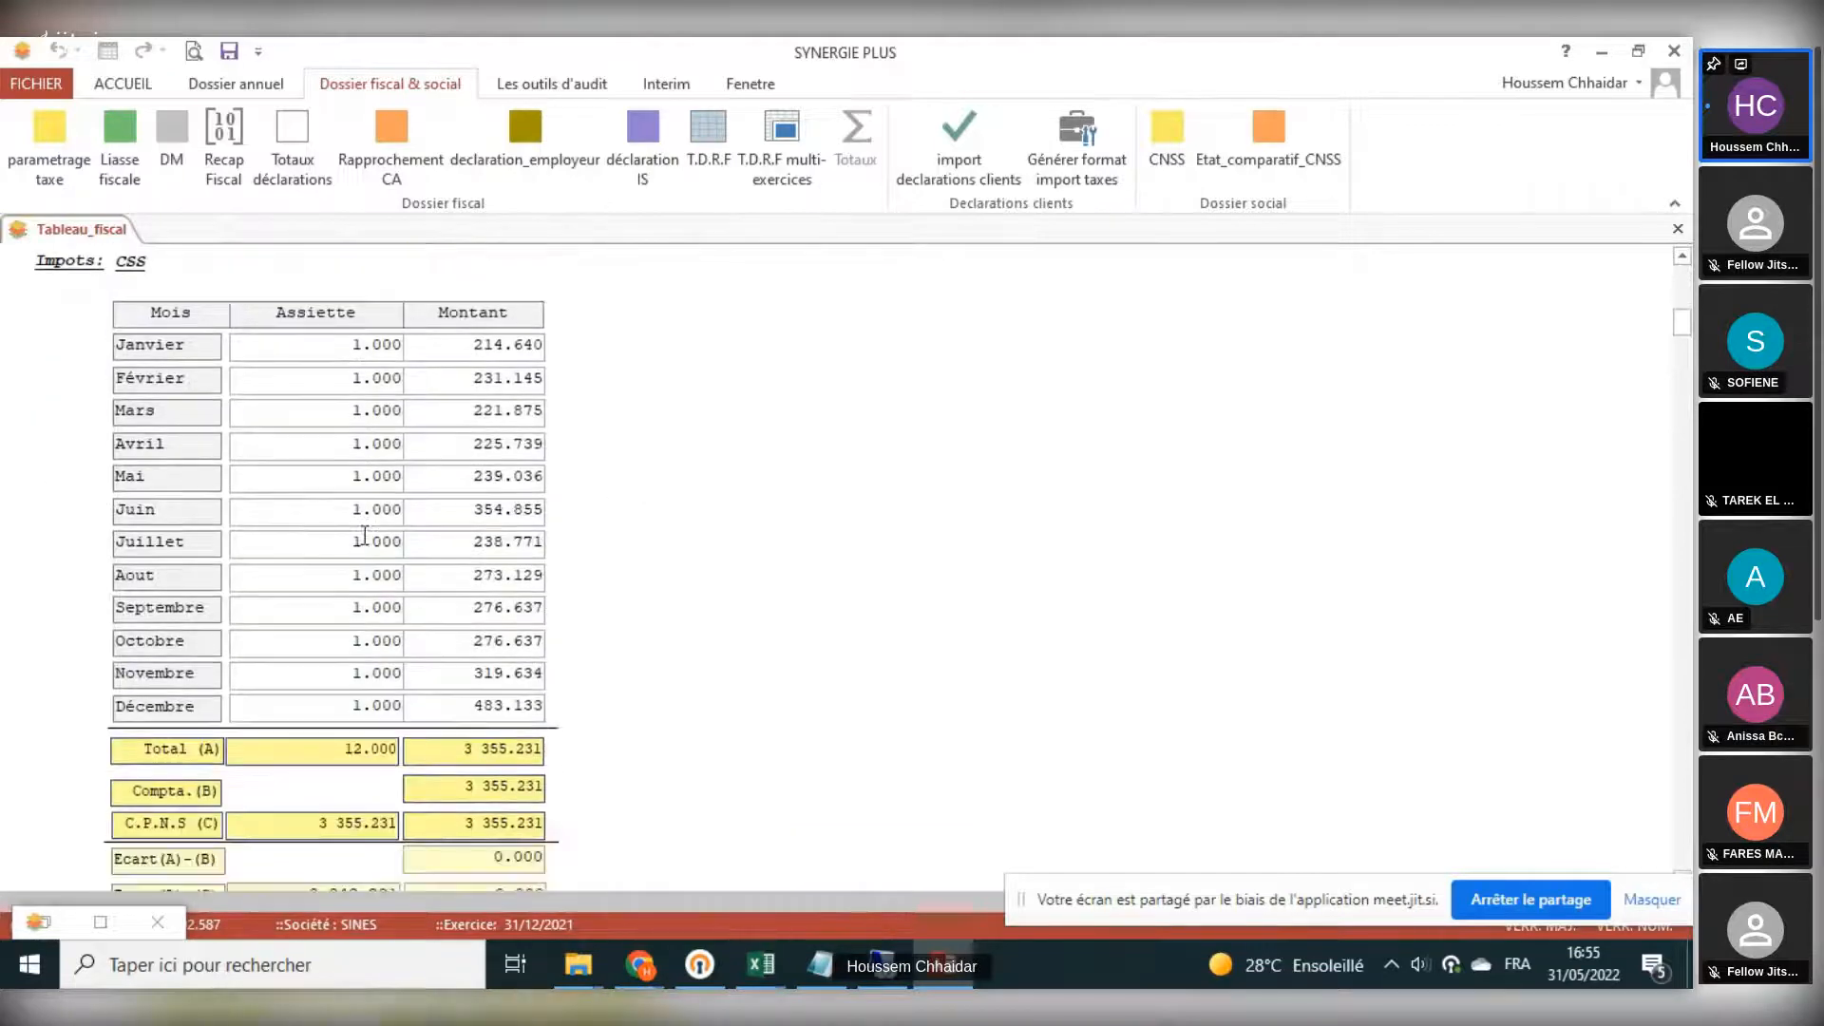
scroll(364, 535, down, 1)
scroll(134, 418, down, 4)
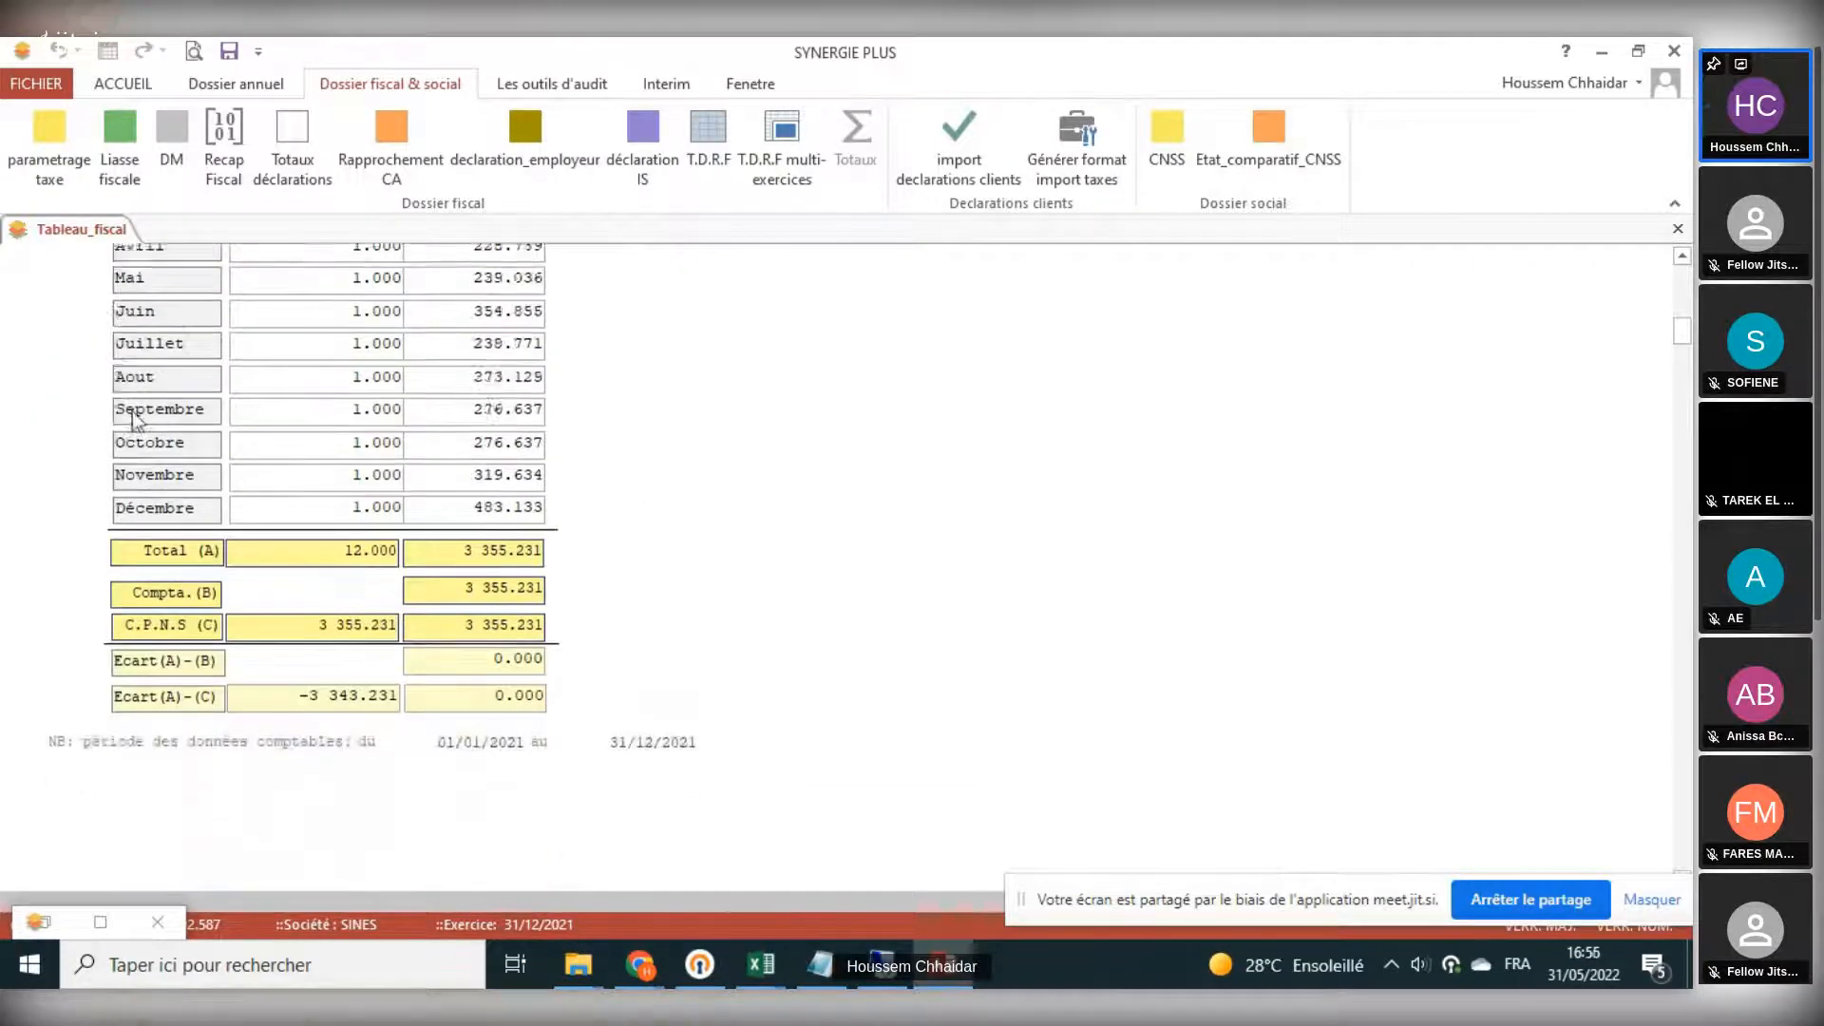
scroll(226, 556, down, 8)
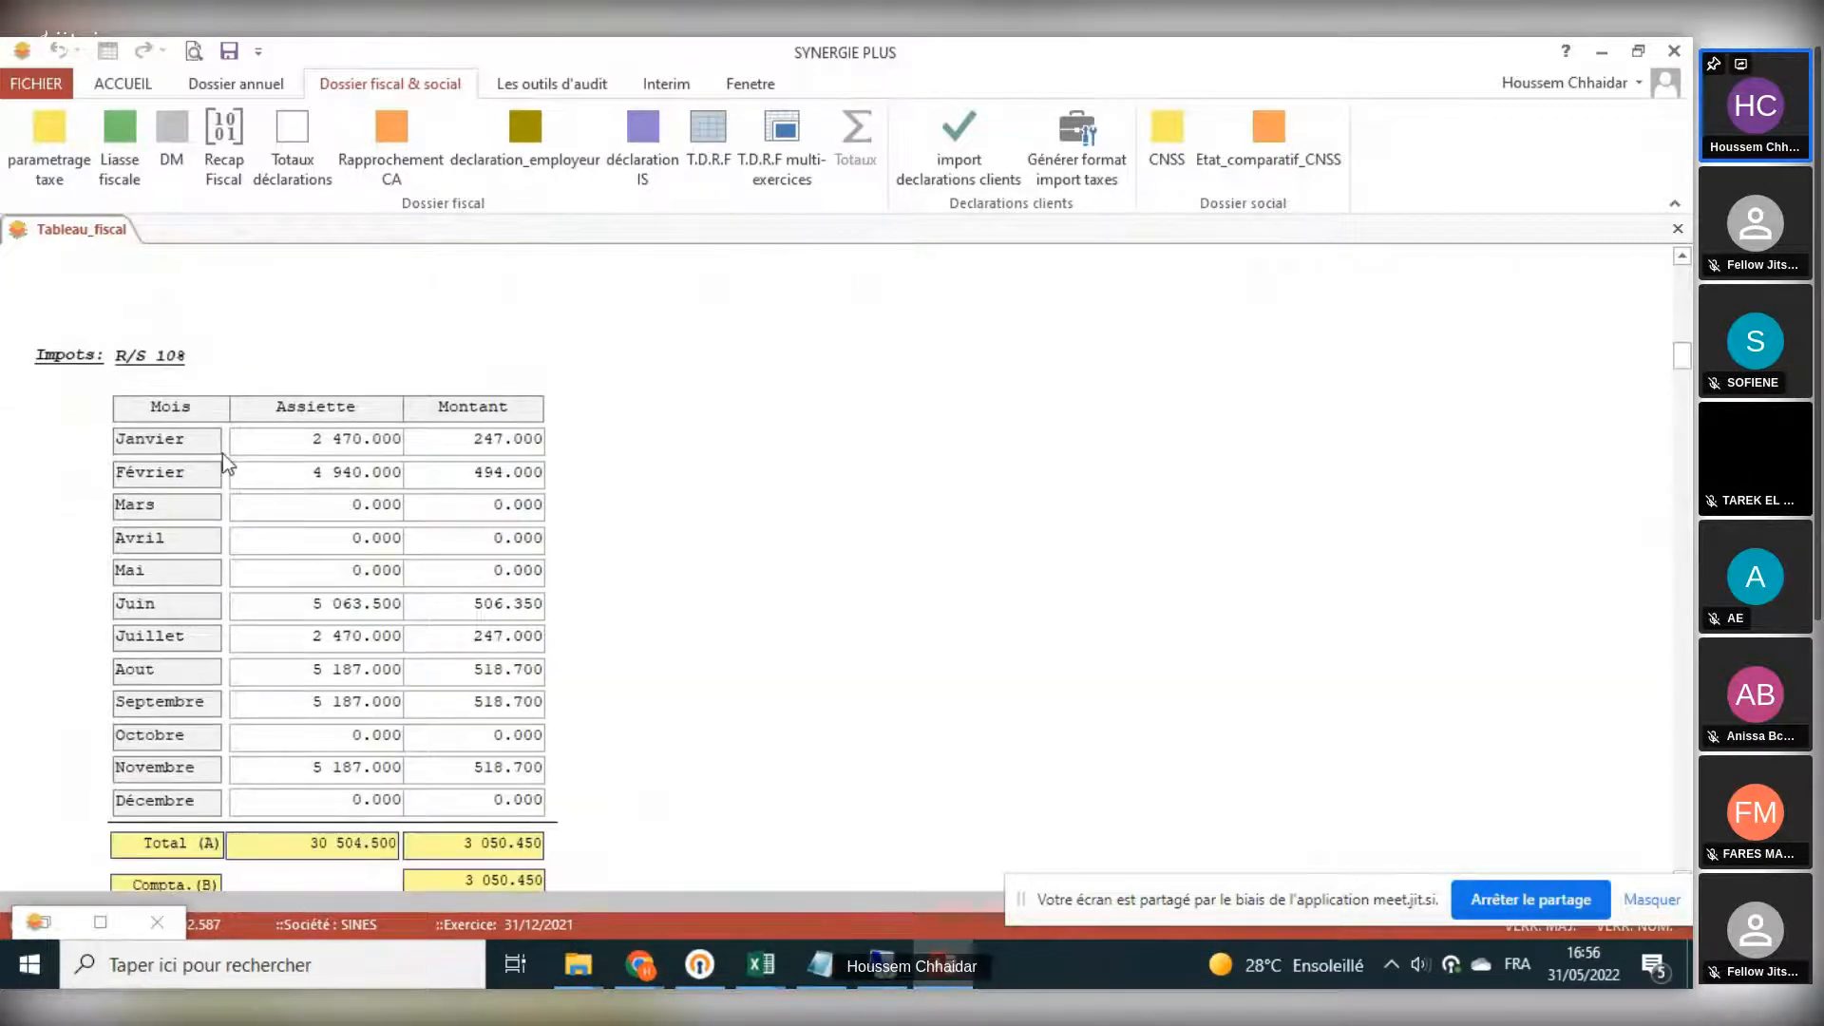
scroll(185, 551, down, 3)
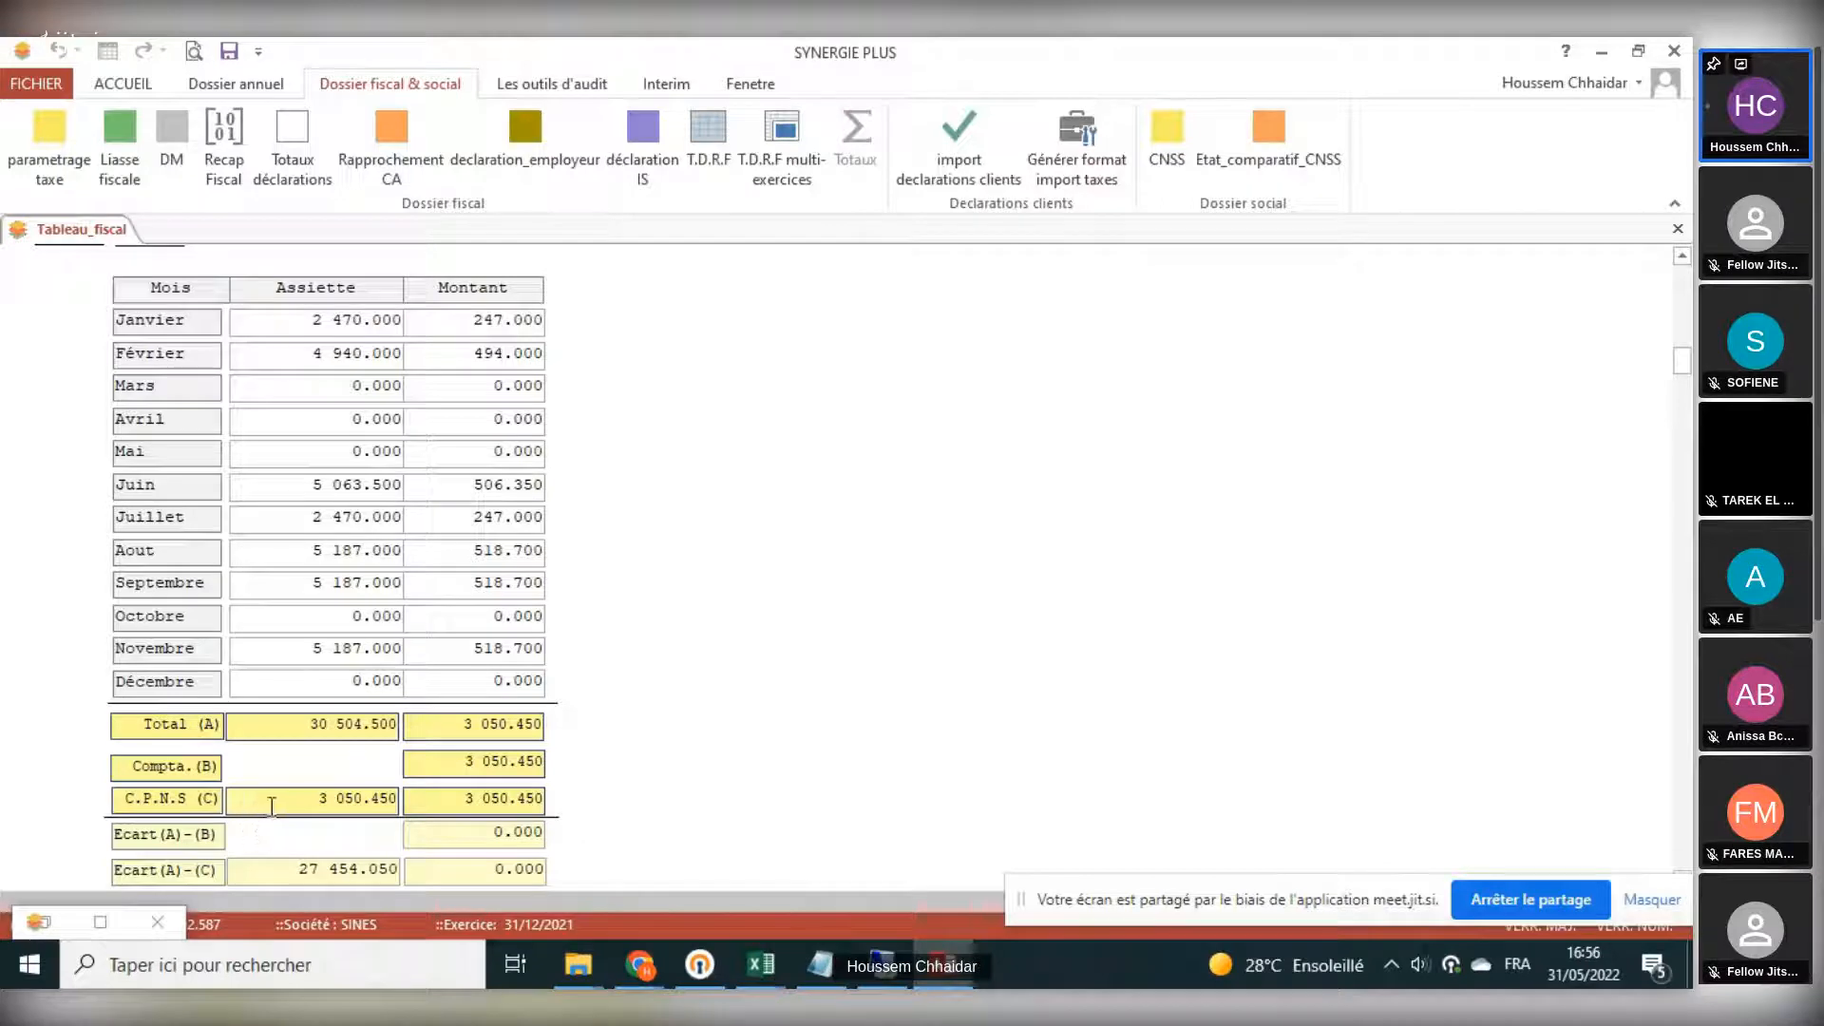
scroll(414, 812, down, 15)
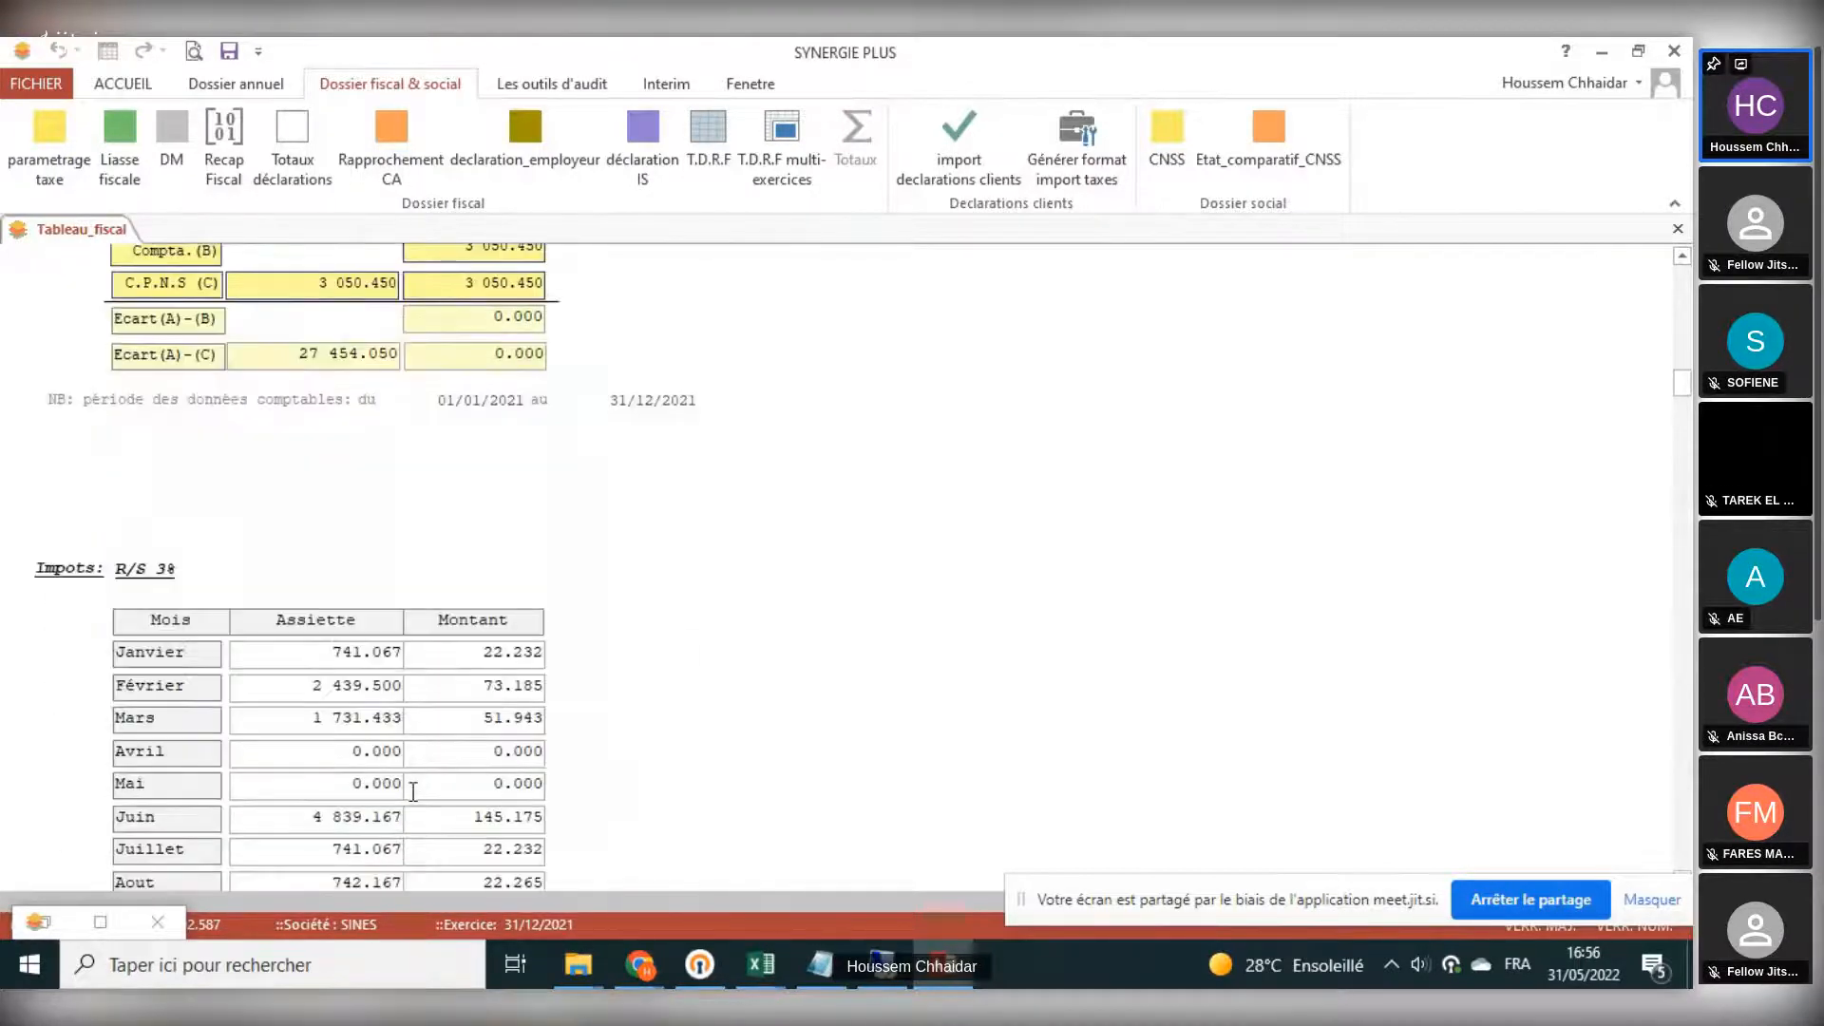
scroll(415, 802, down, 10)
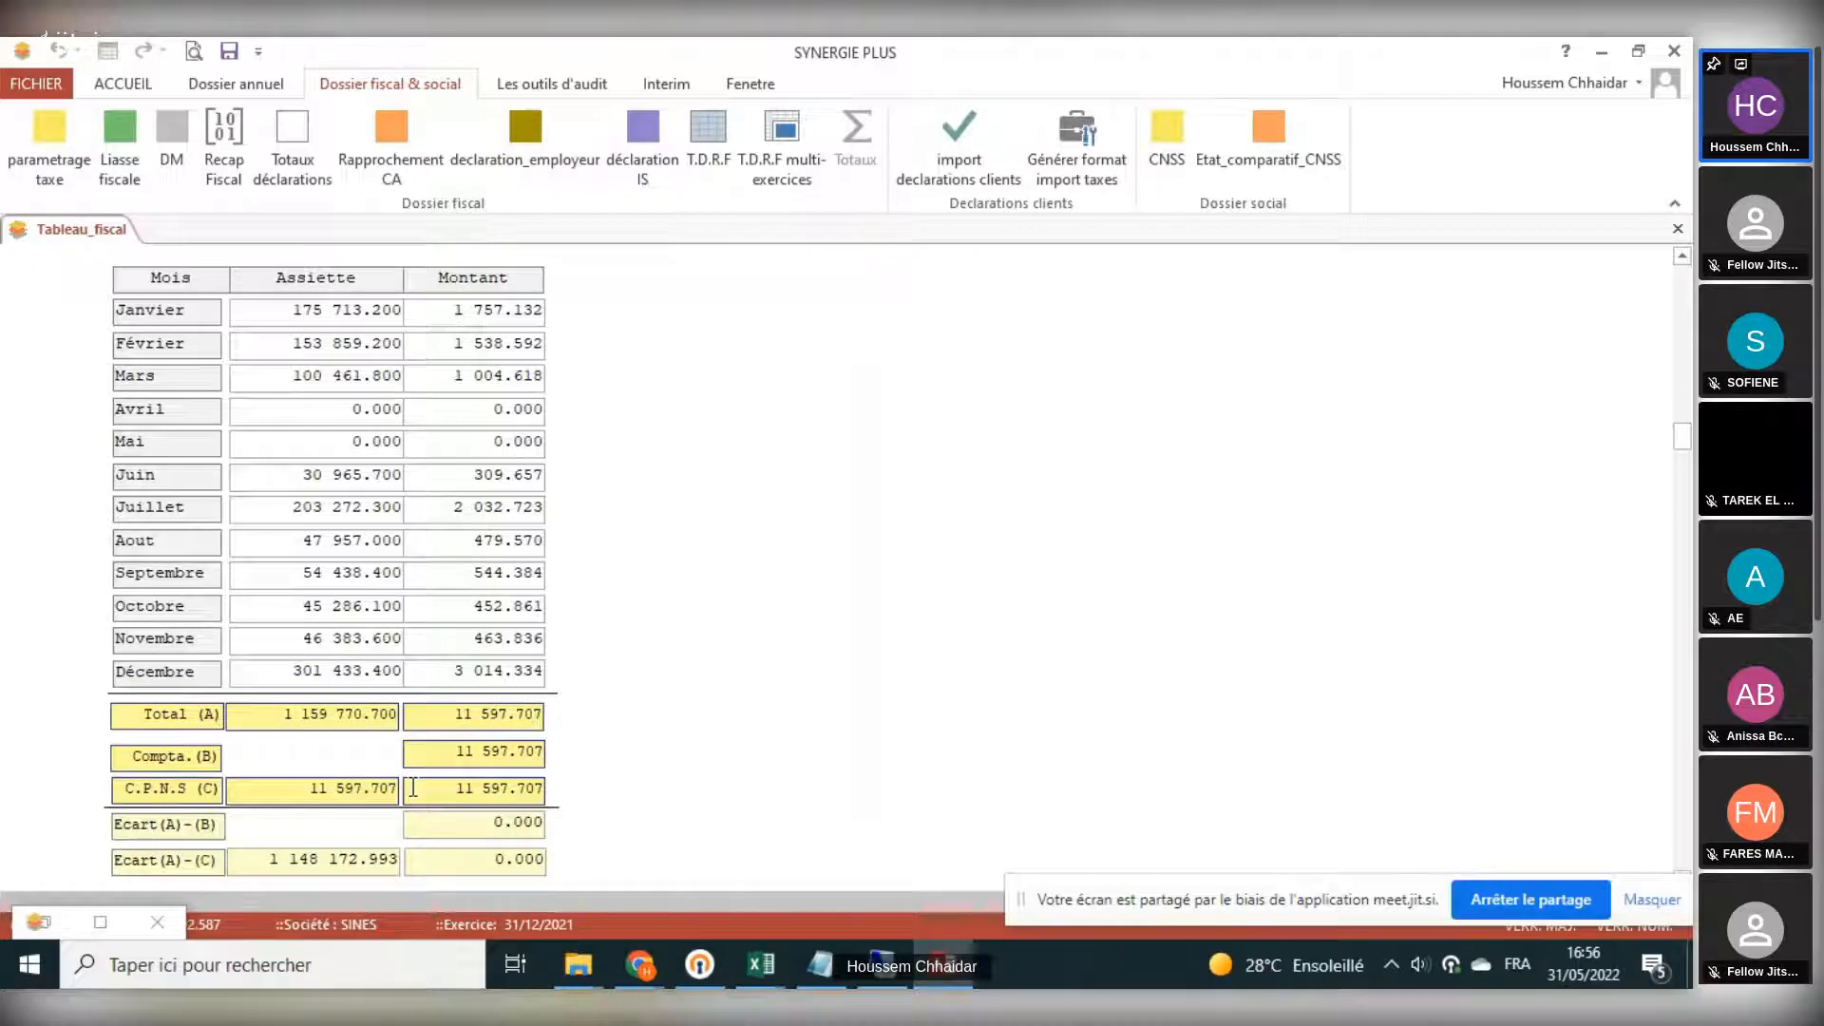
scroll(413, 789, down, 15)
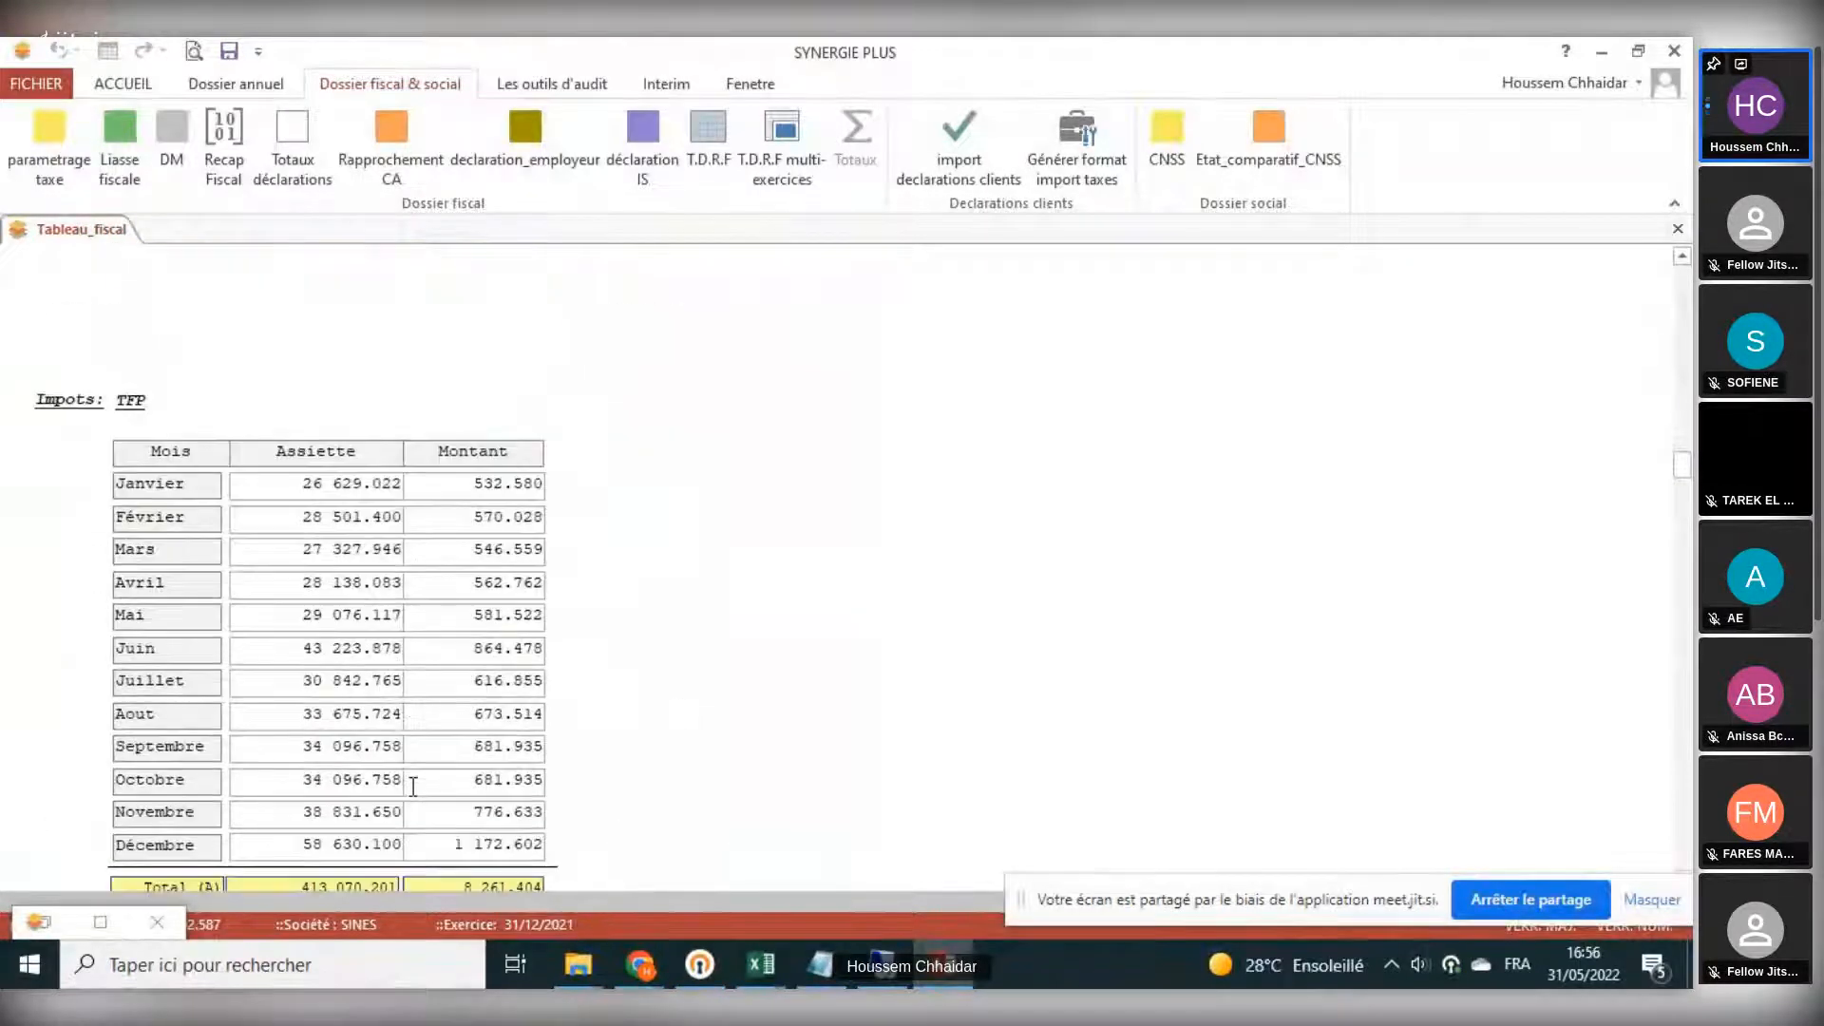
scroll(413, 787, down, 5)
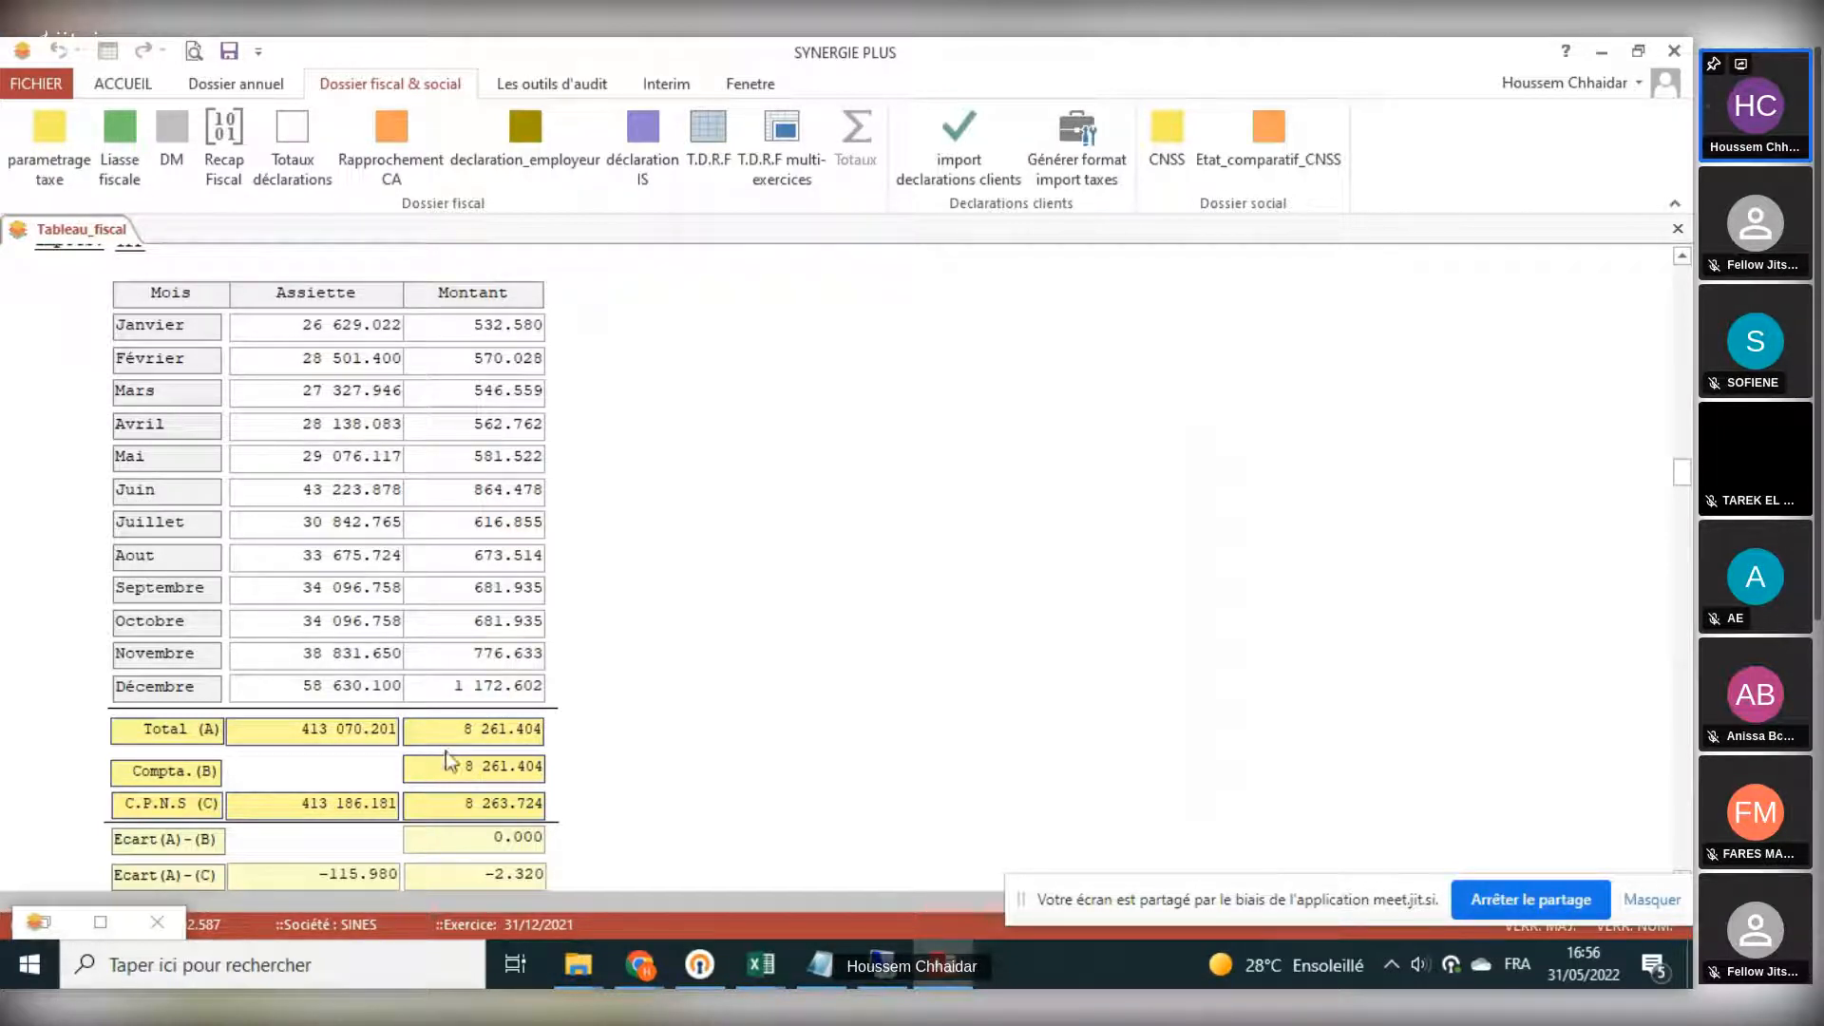
- View the fiscal file's tax account settings, the Rapprochement CA turnover comparison and the employer declaration reconciliation
click(57, 148)
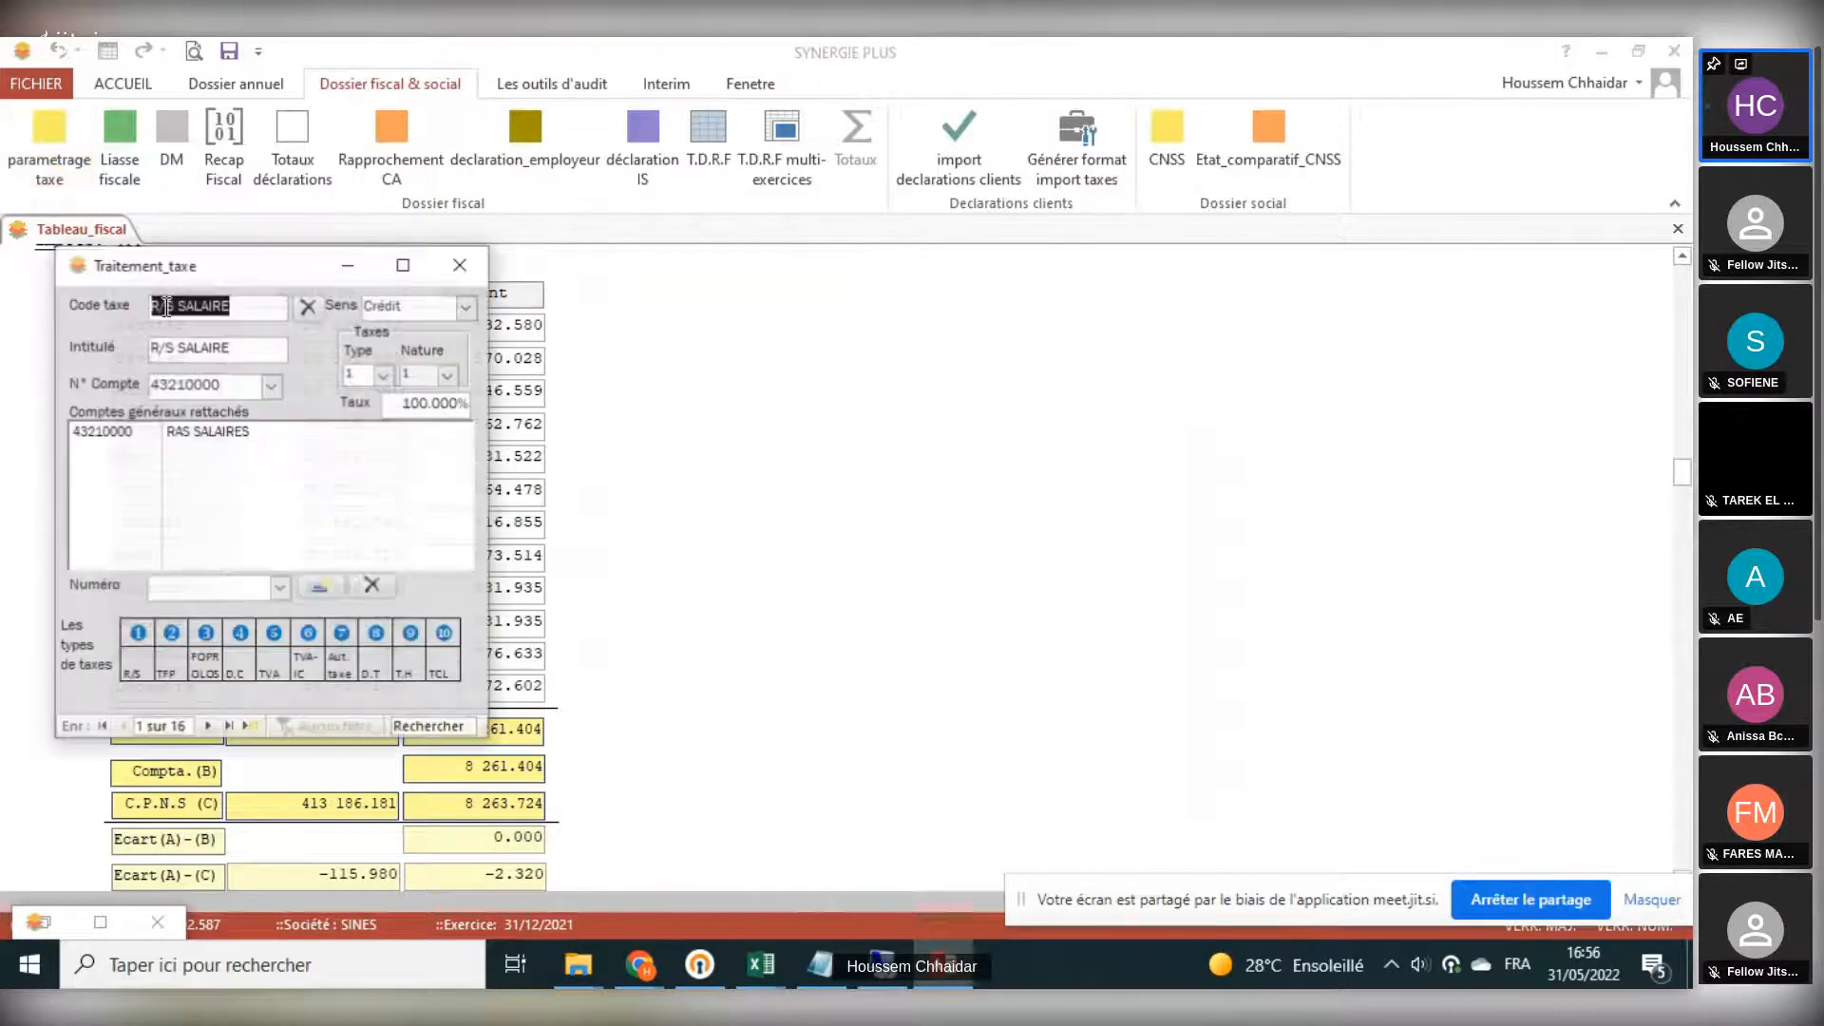
click(460, 266)
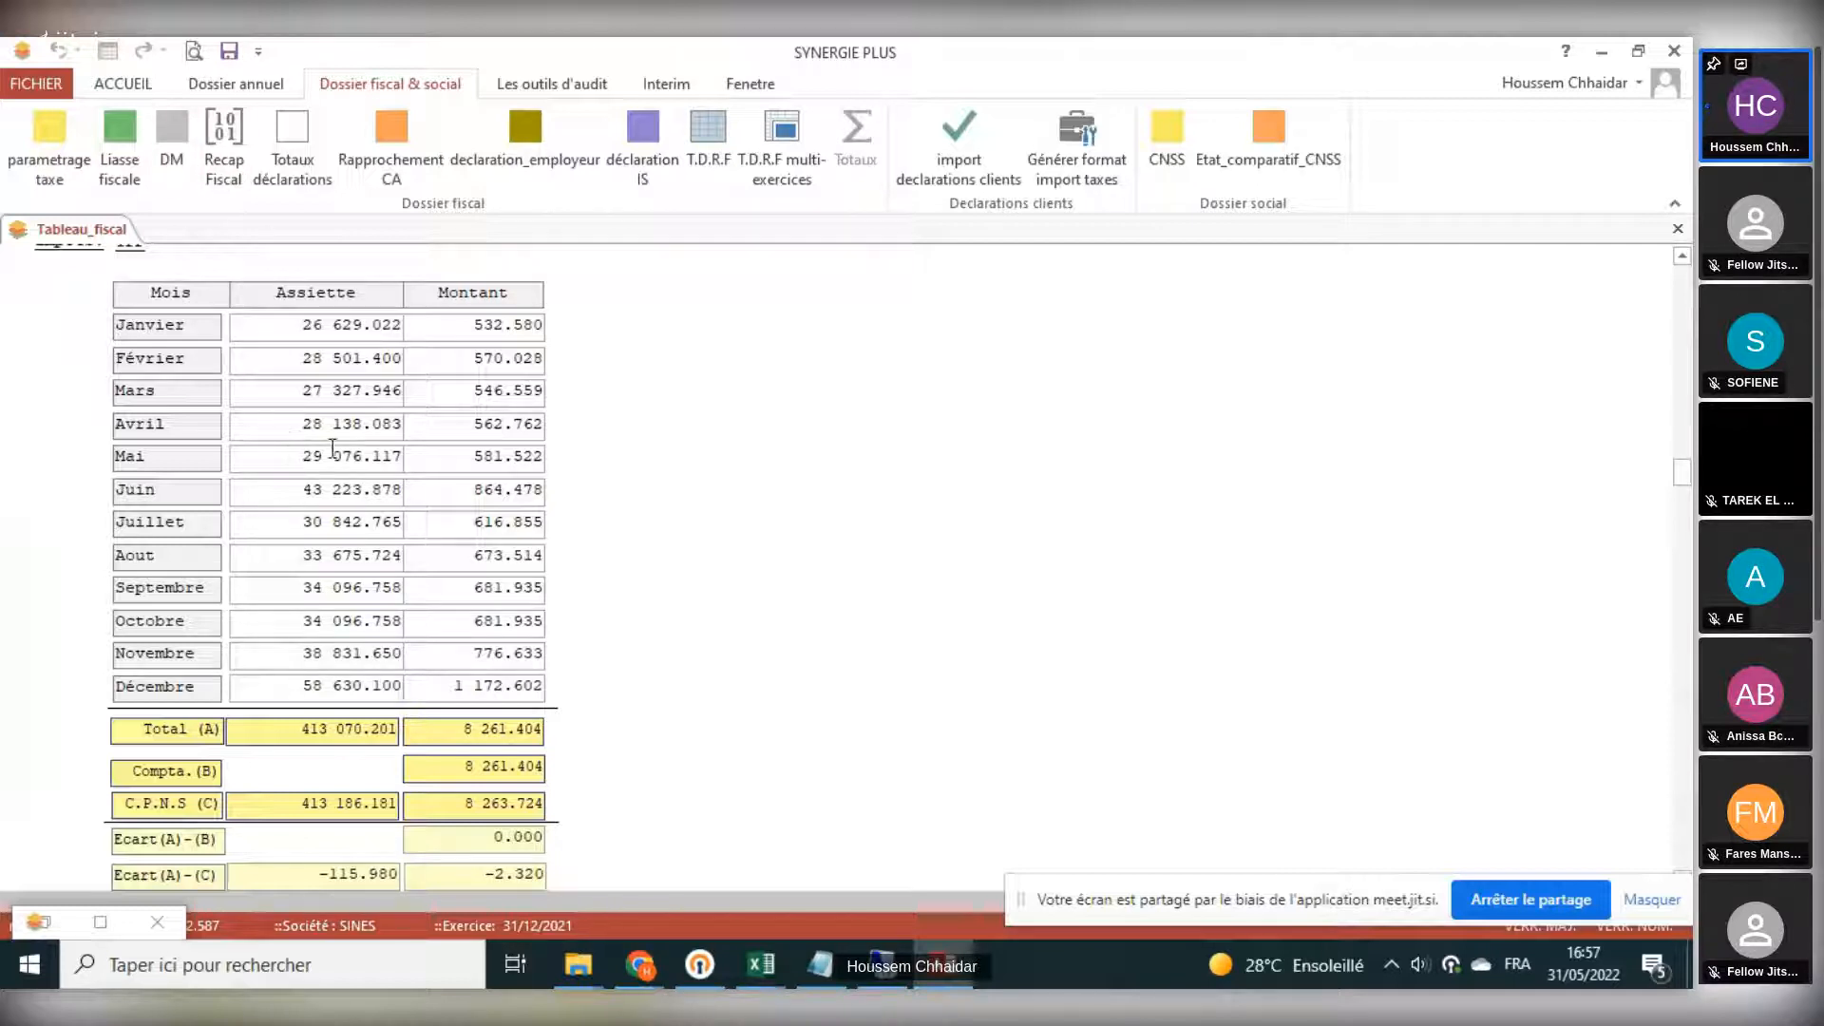
click(389, 152)
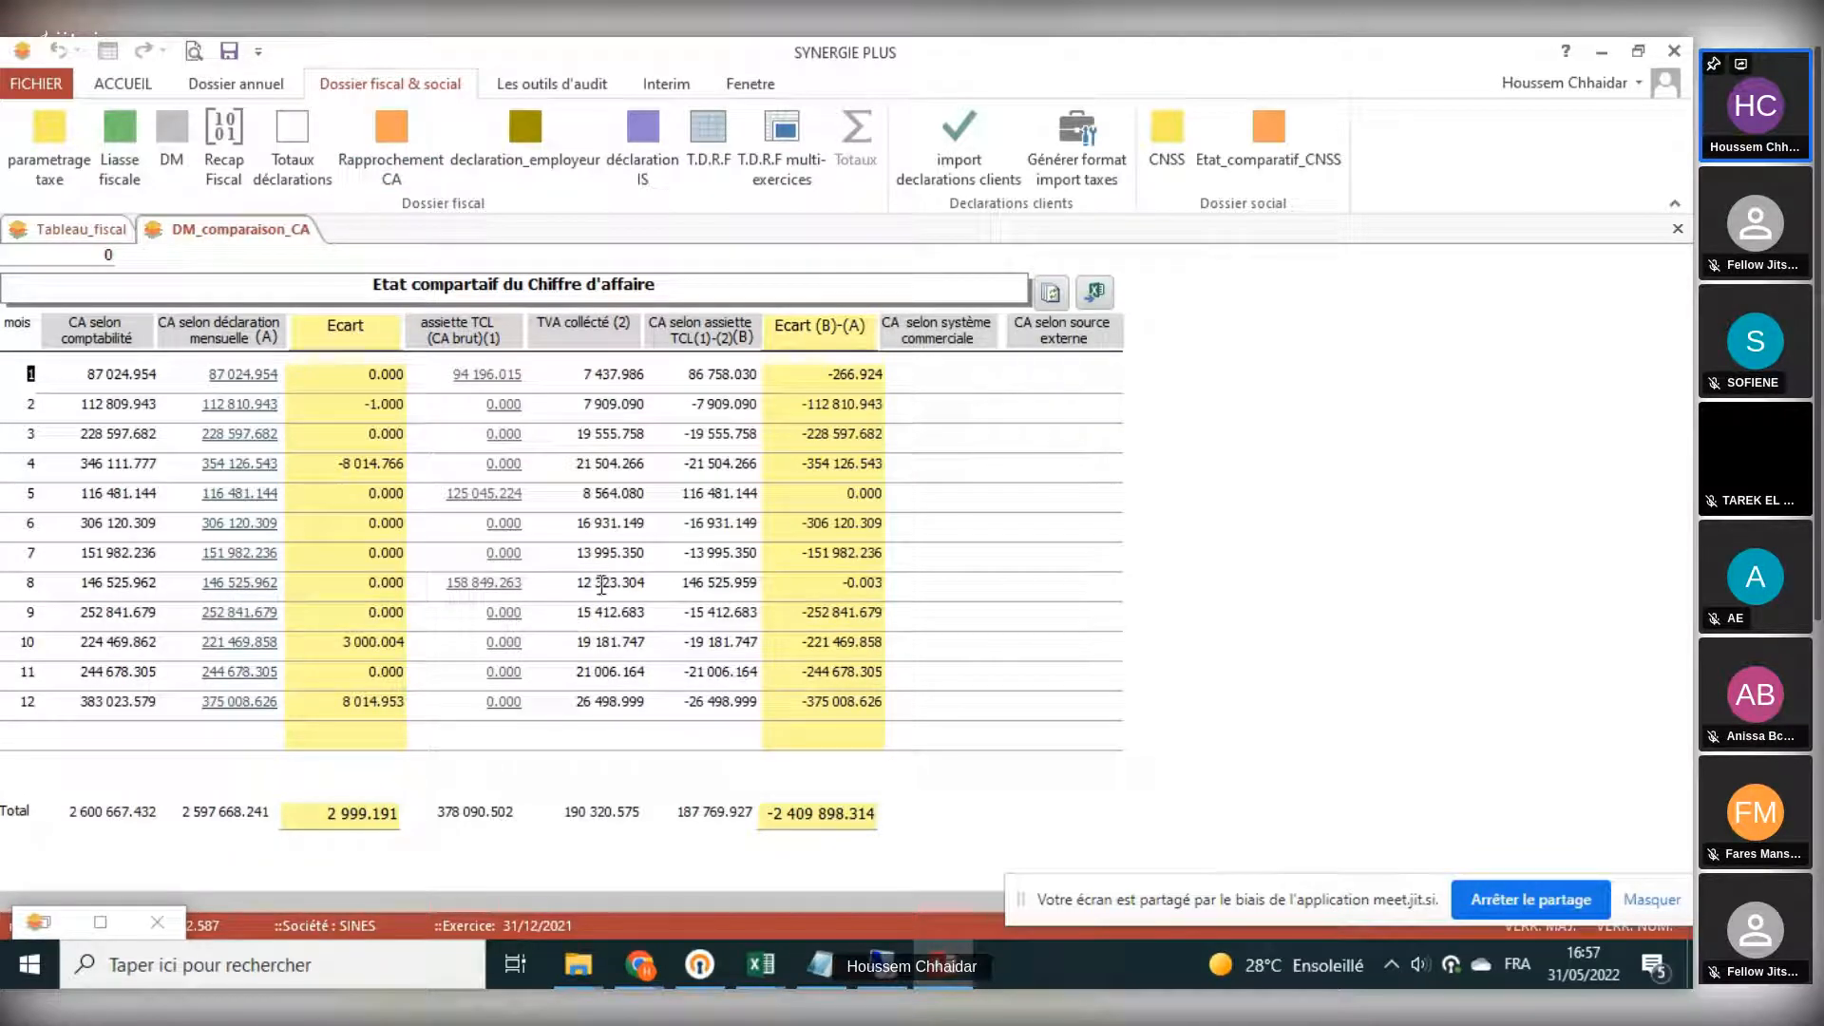
click(575, 168)
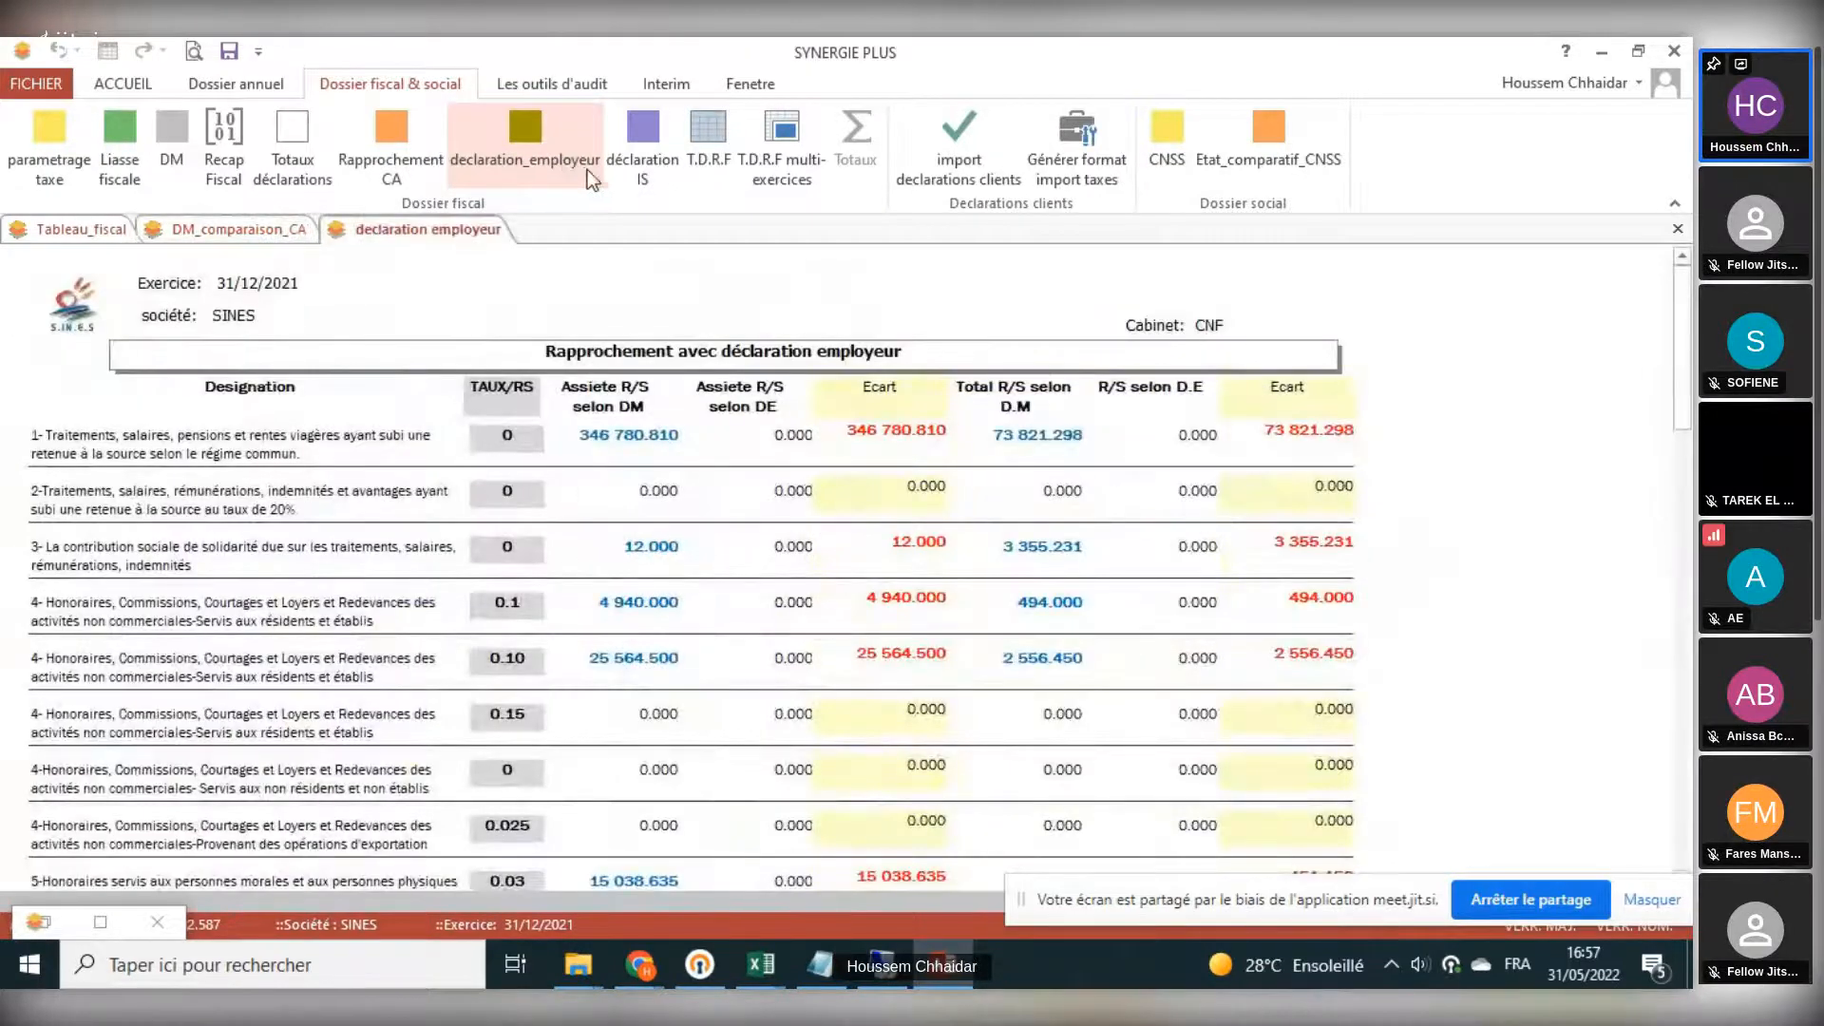
- Open the T.D.R.F, inspect the accounts behind its réintégrations lines, and review the déductions and provisions sections
click(720, 162)
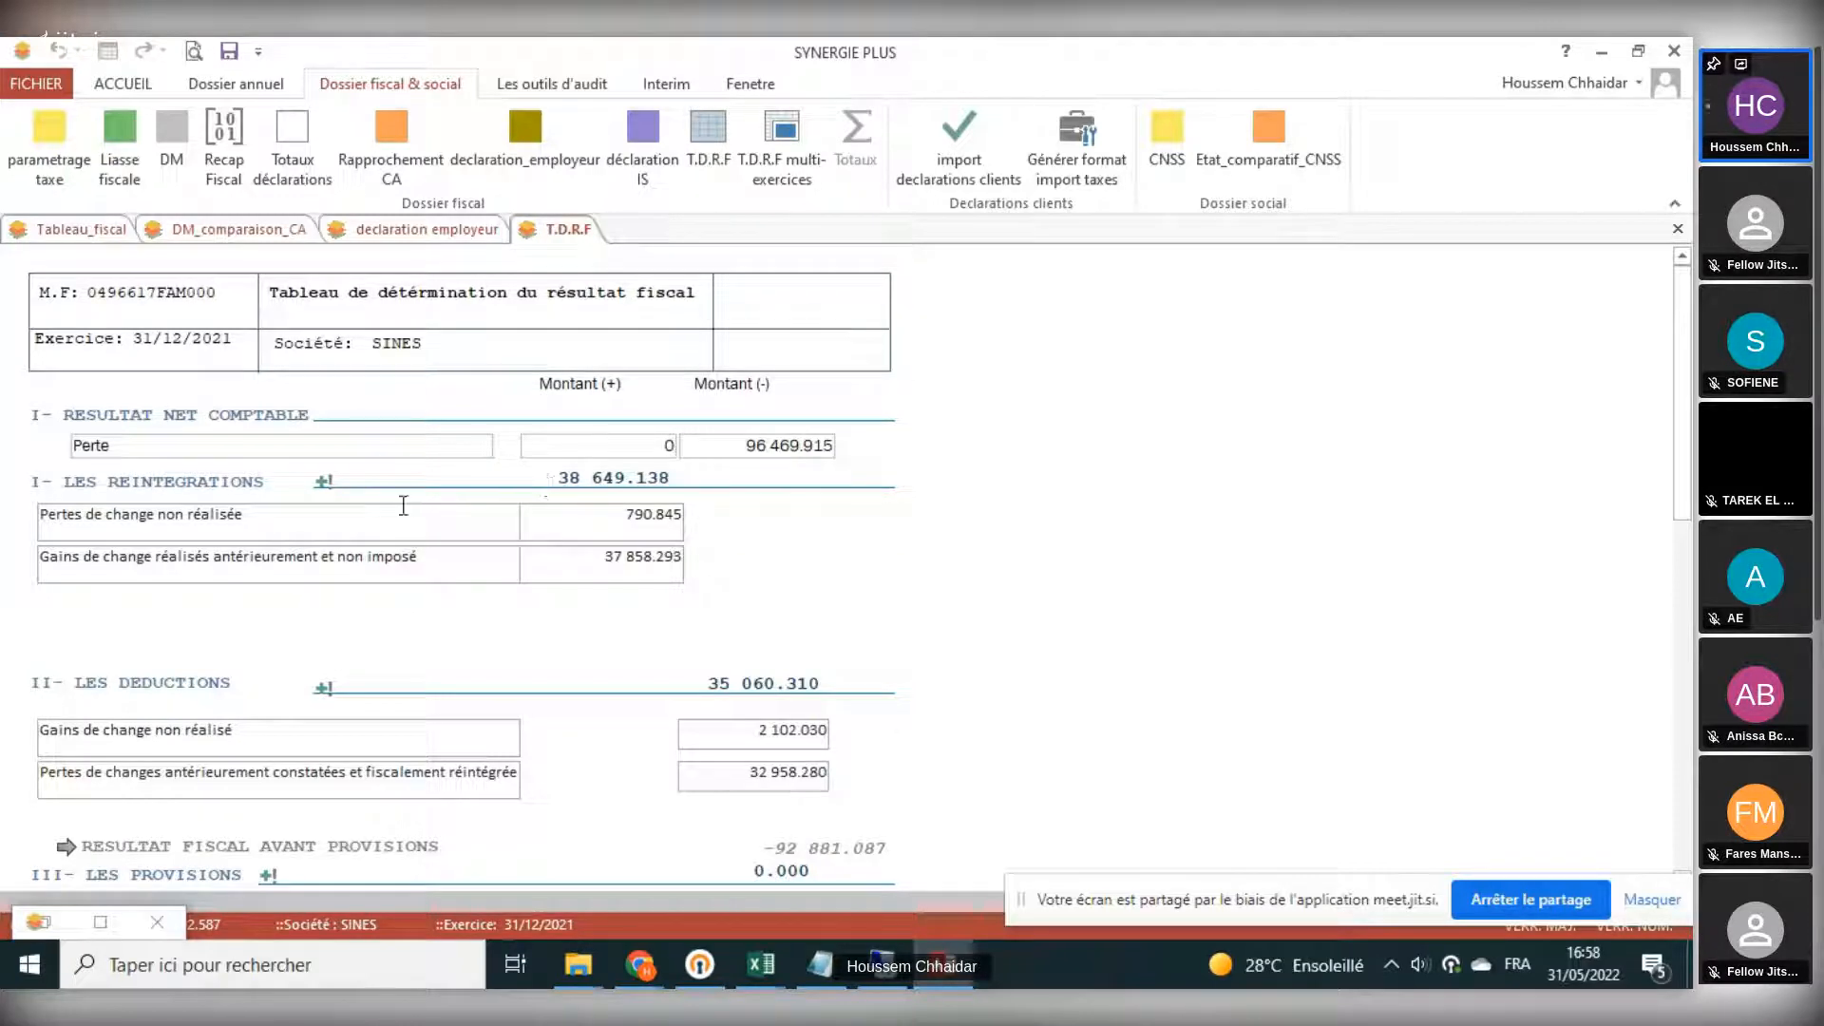
click(323, 482)
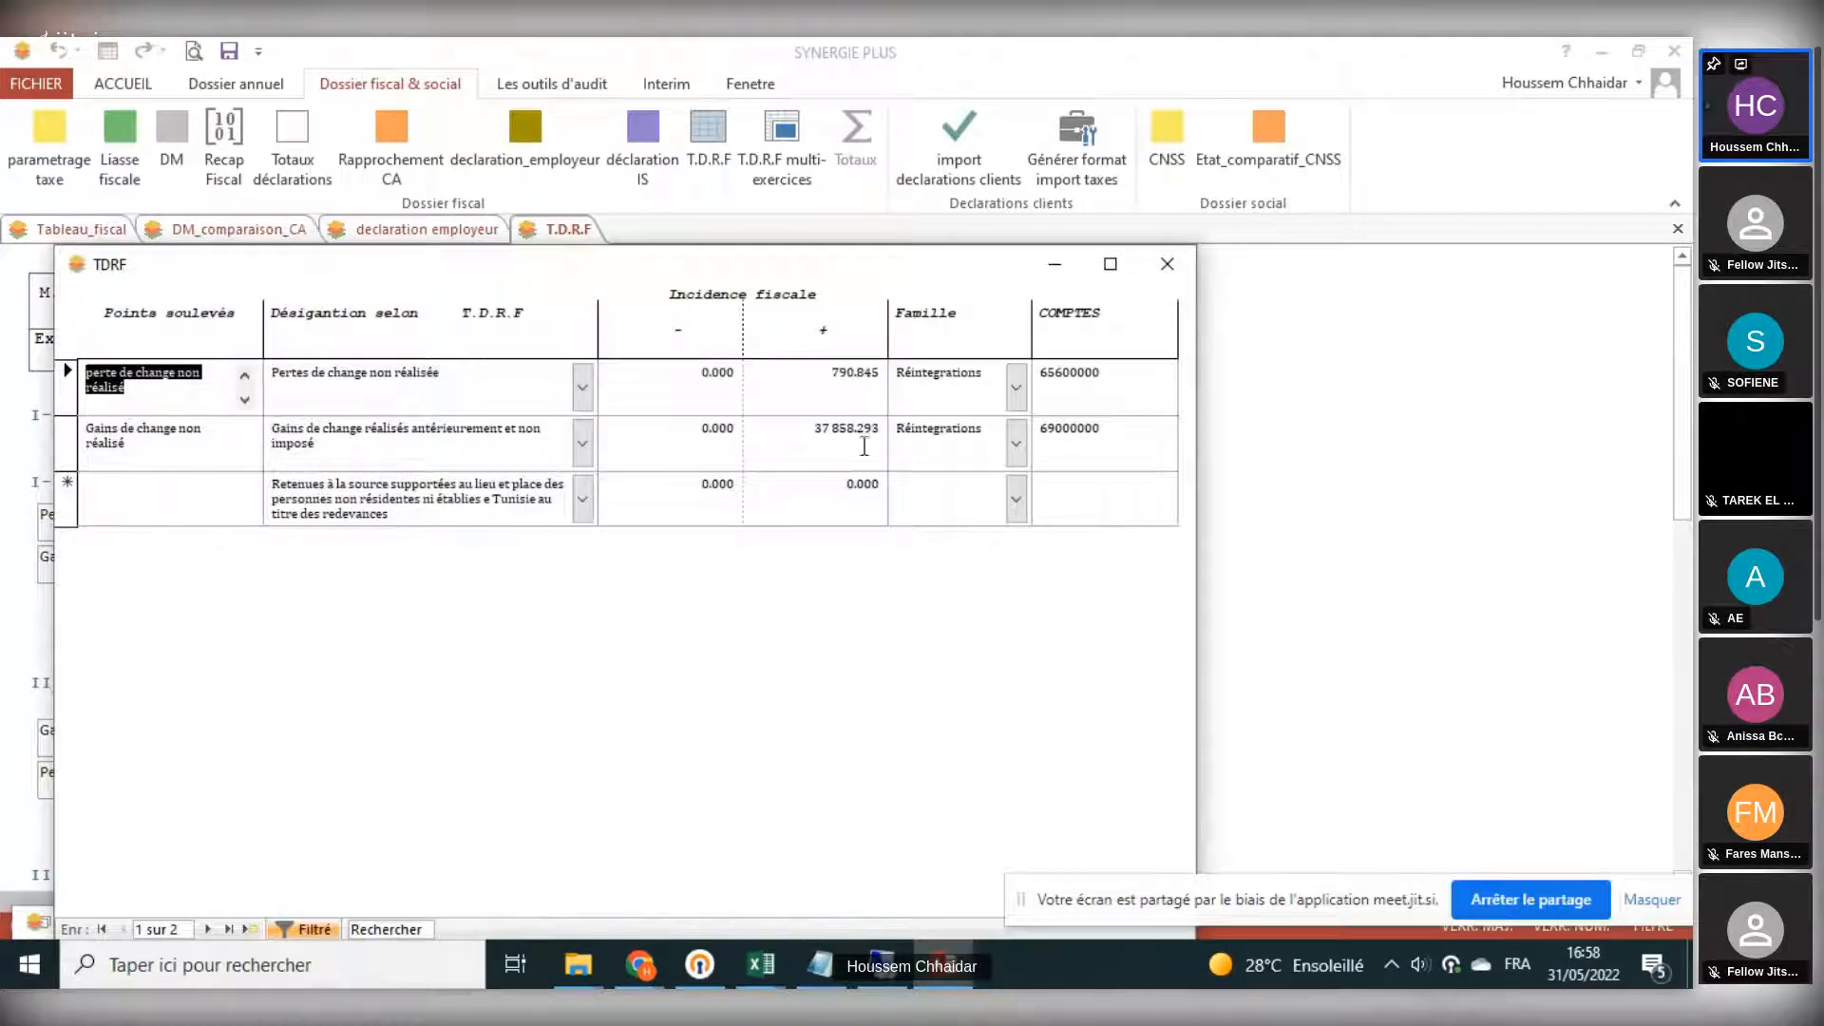
click(1060, 375)
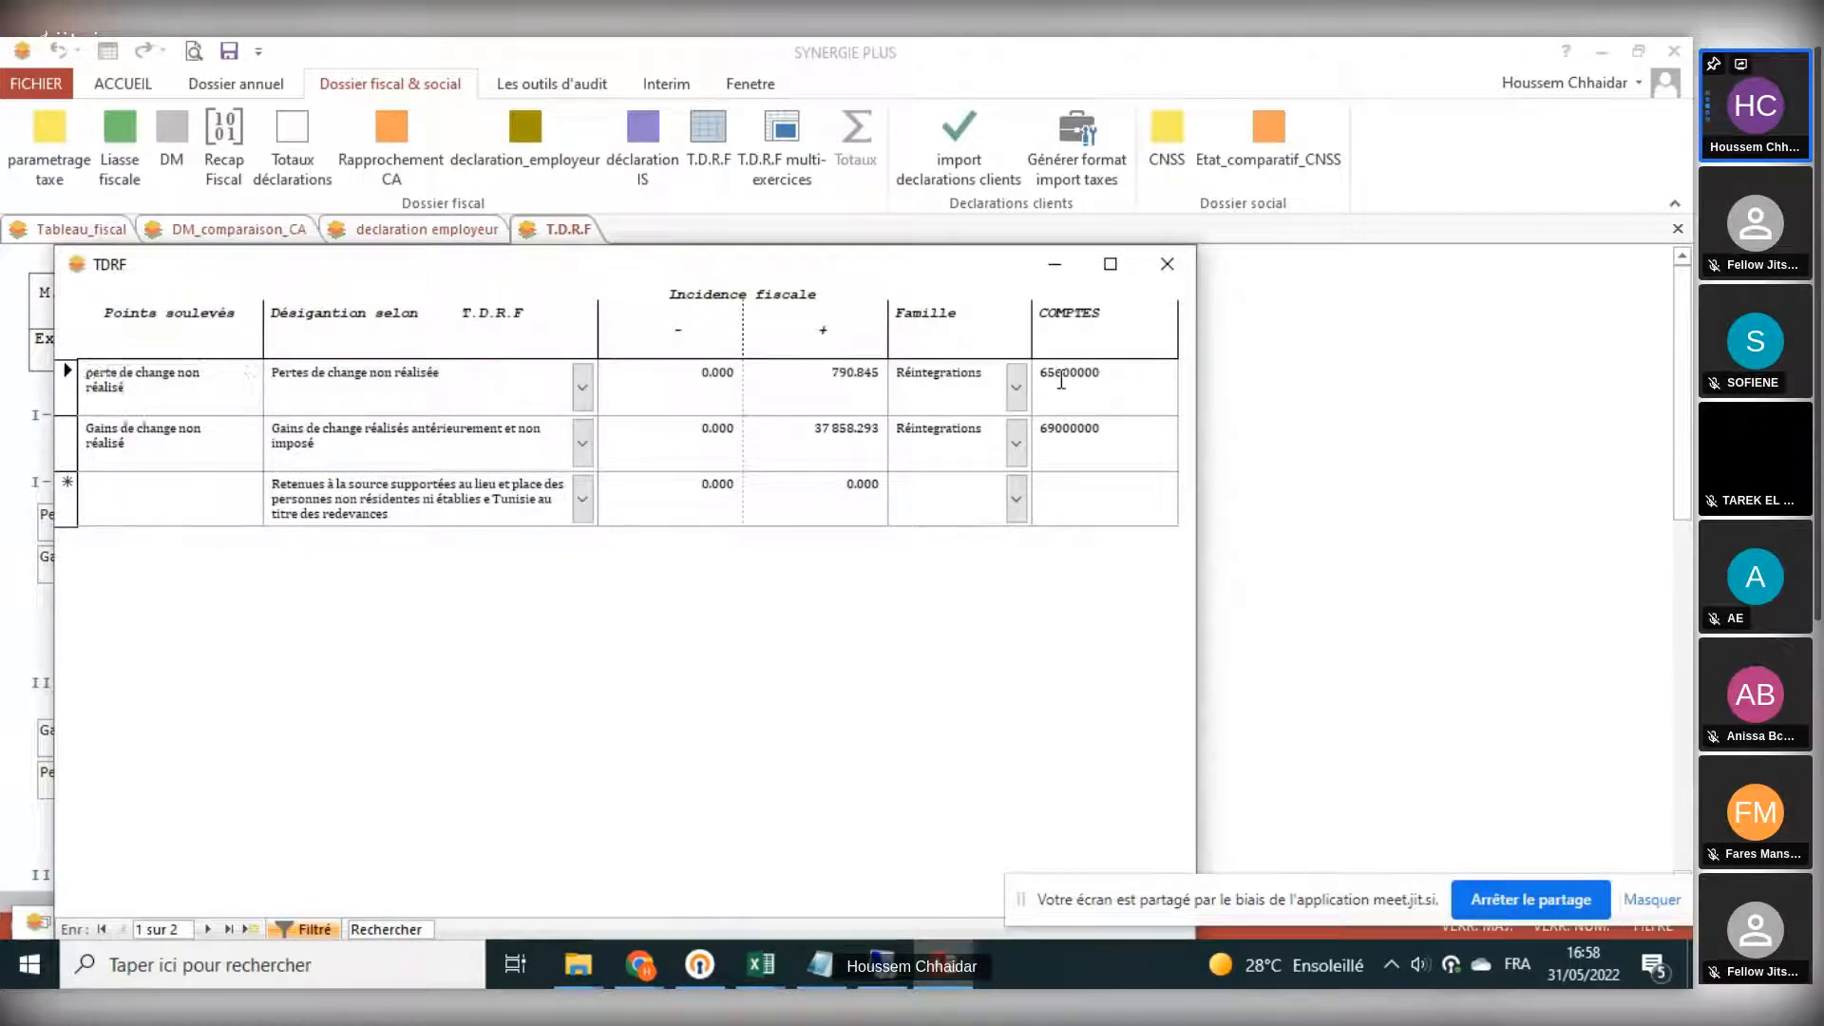
click(1049, 429)
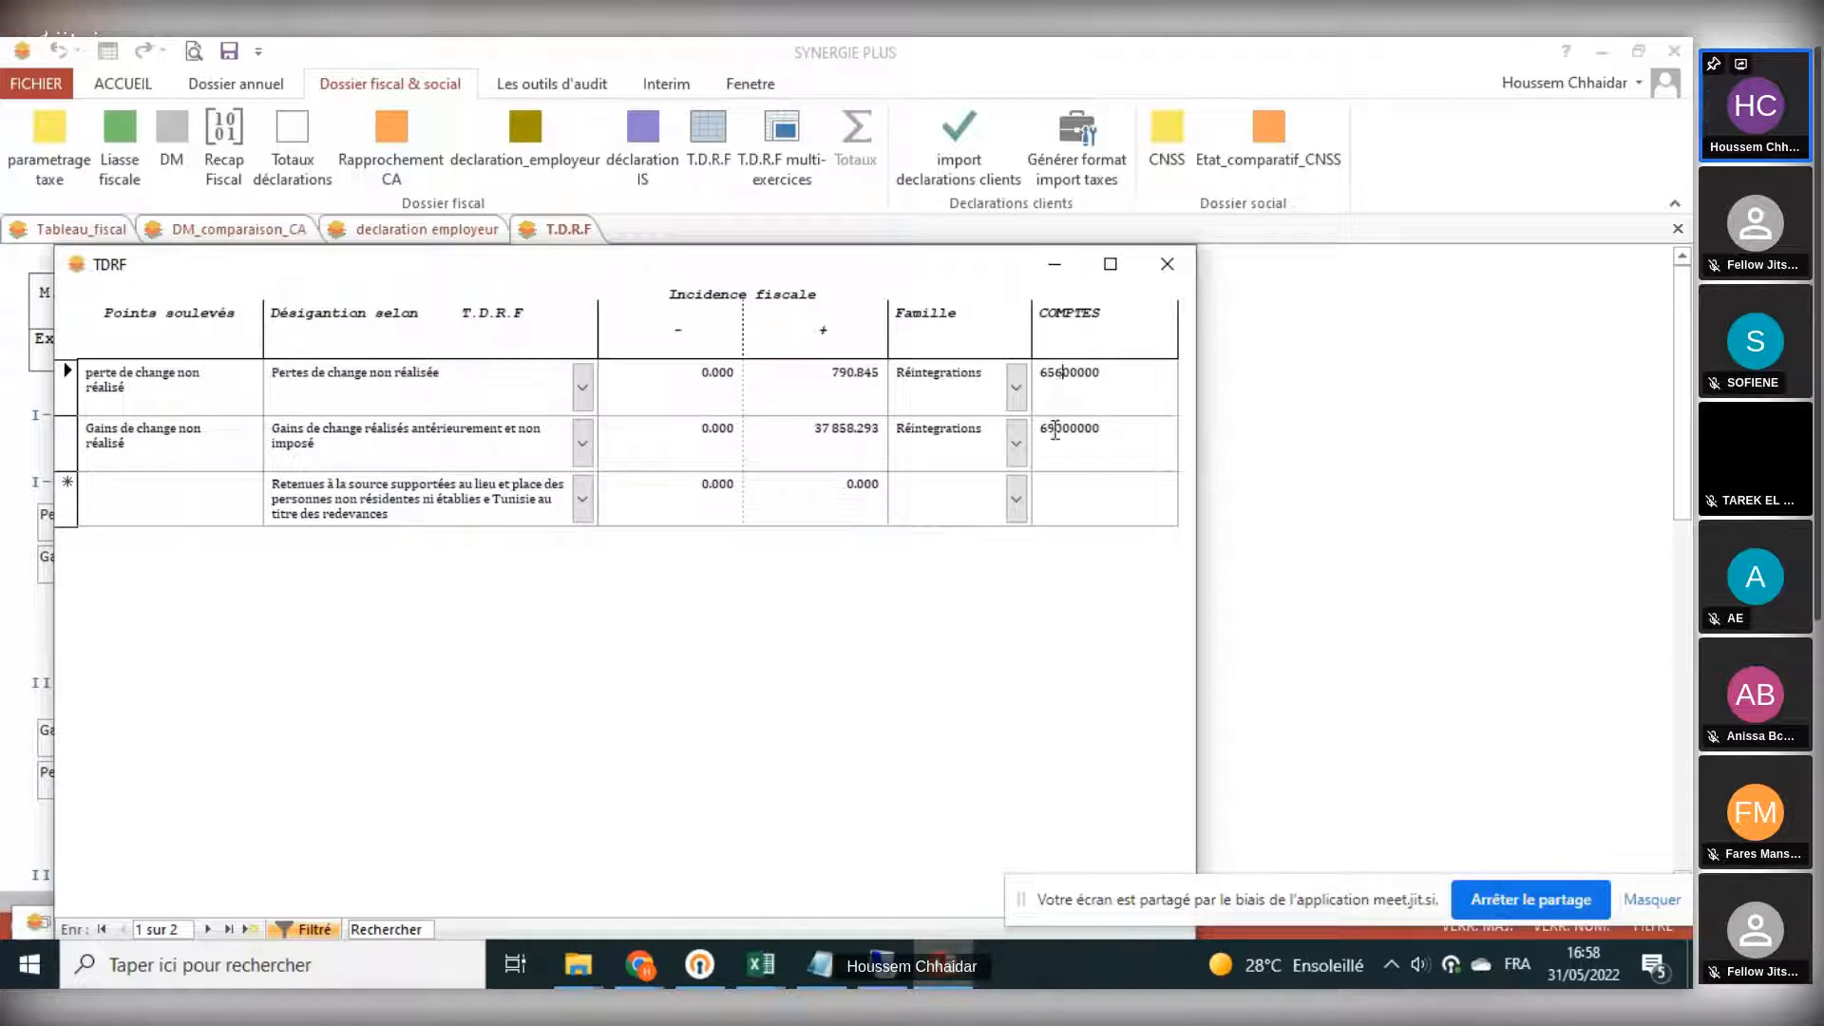
click(1060, 375)
click(1155, 267)
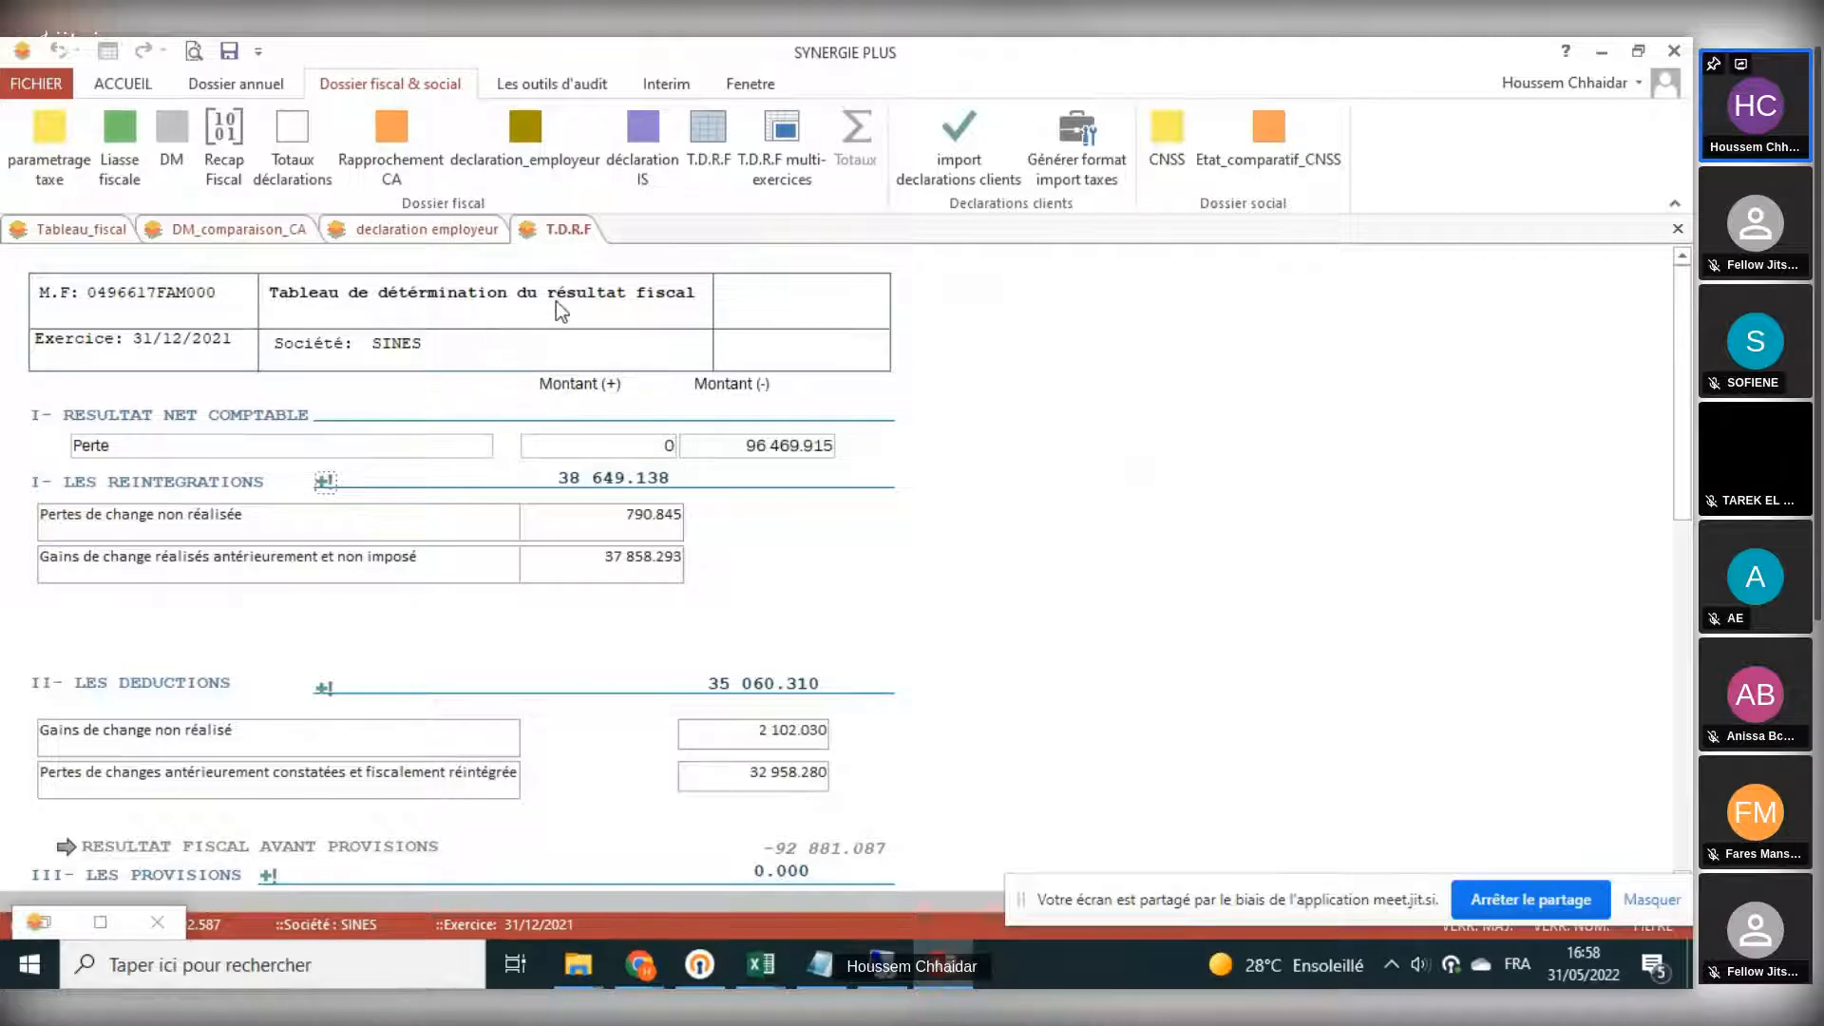
scroll(555, 300, down, 2)
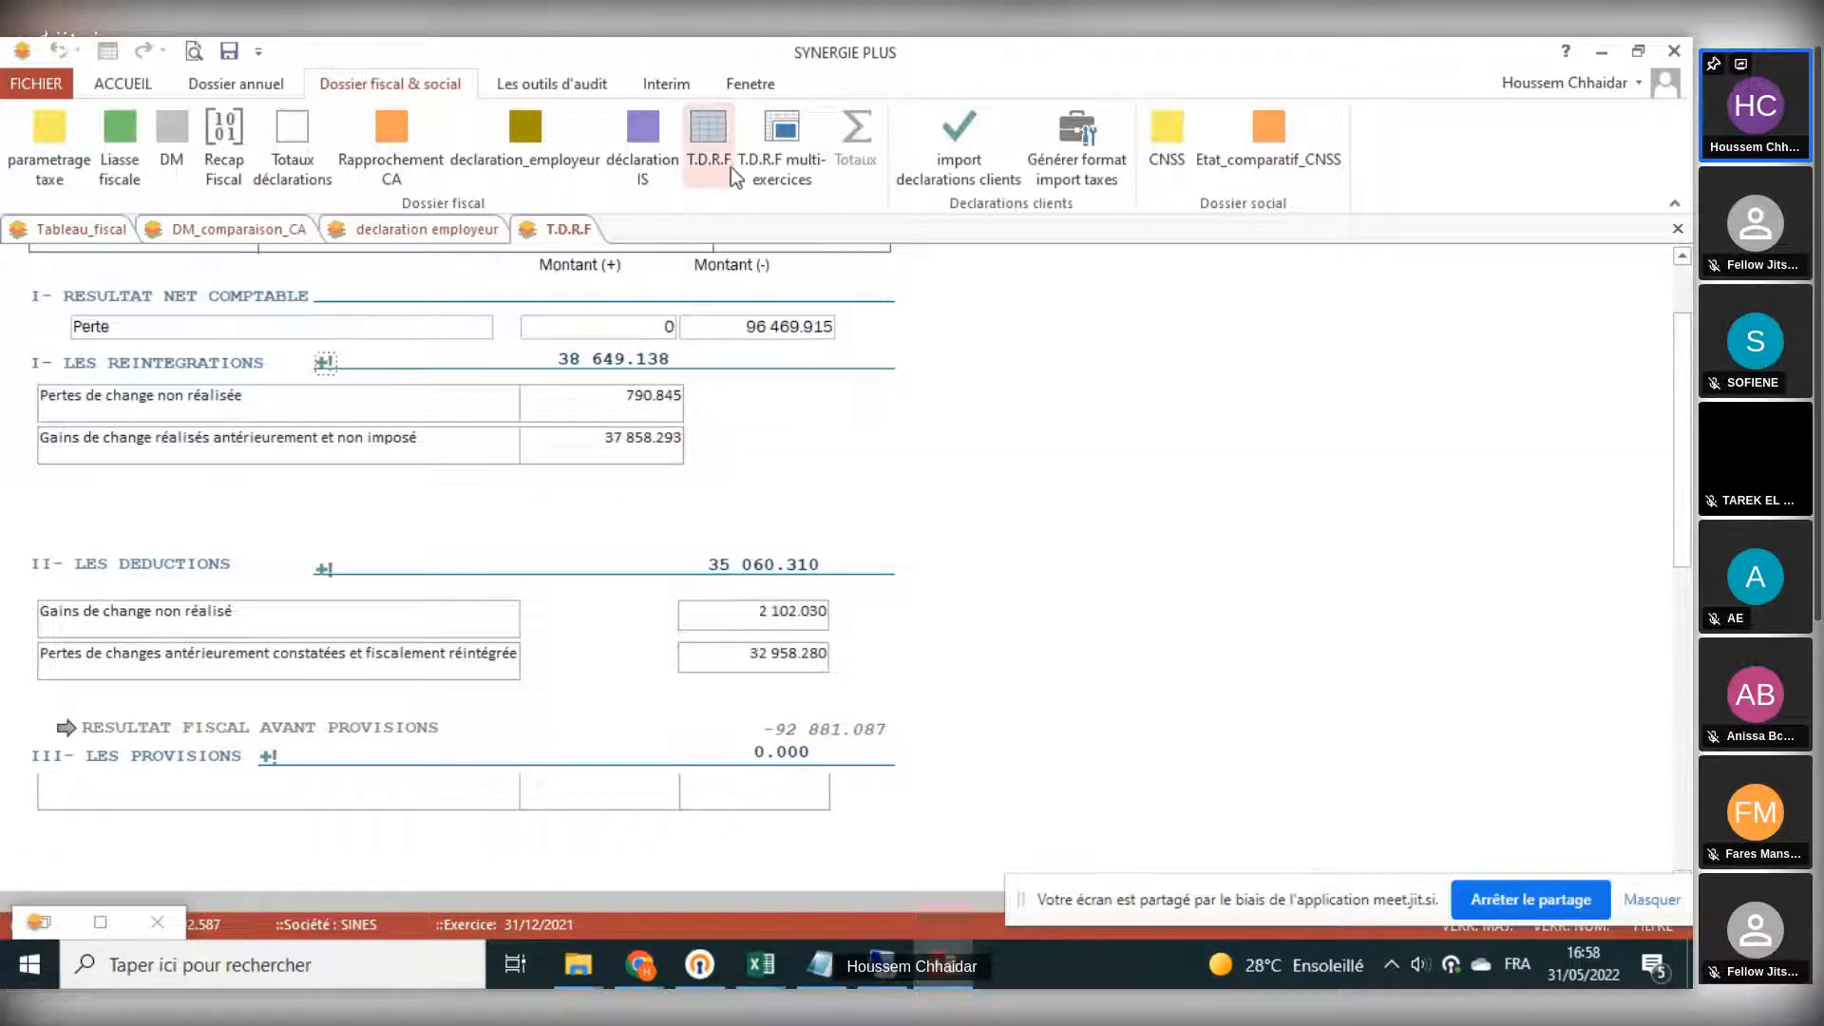
- View the multi-year T.D.R.F with its totals row, and close all open fiscal documents without saving the layout changes
click(775, 138)
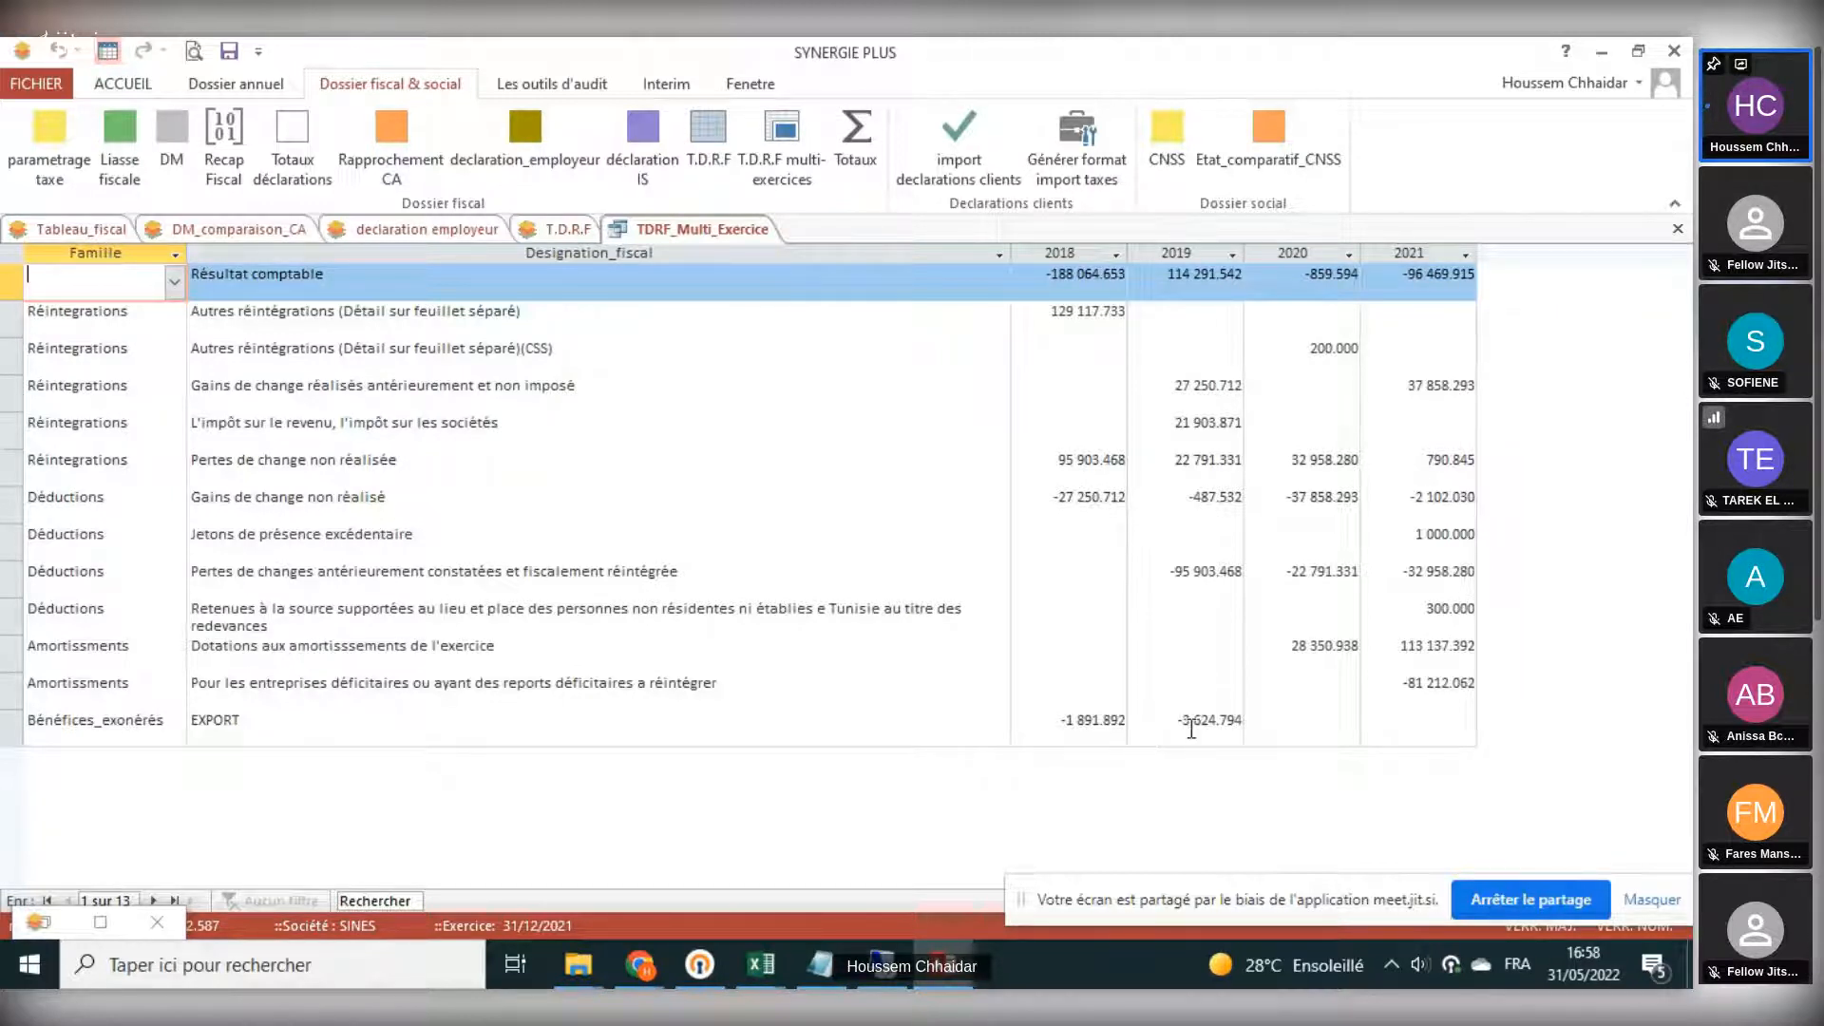
click(838, 154)
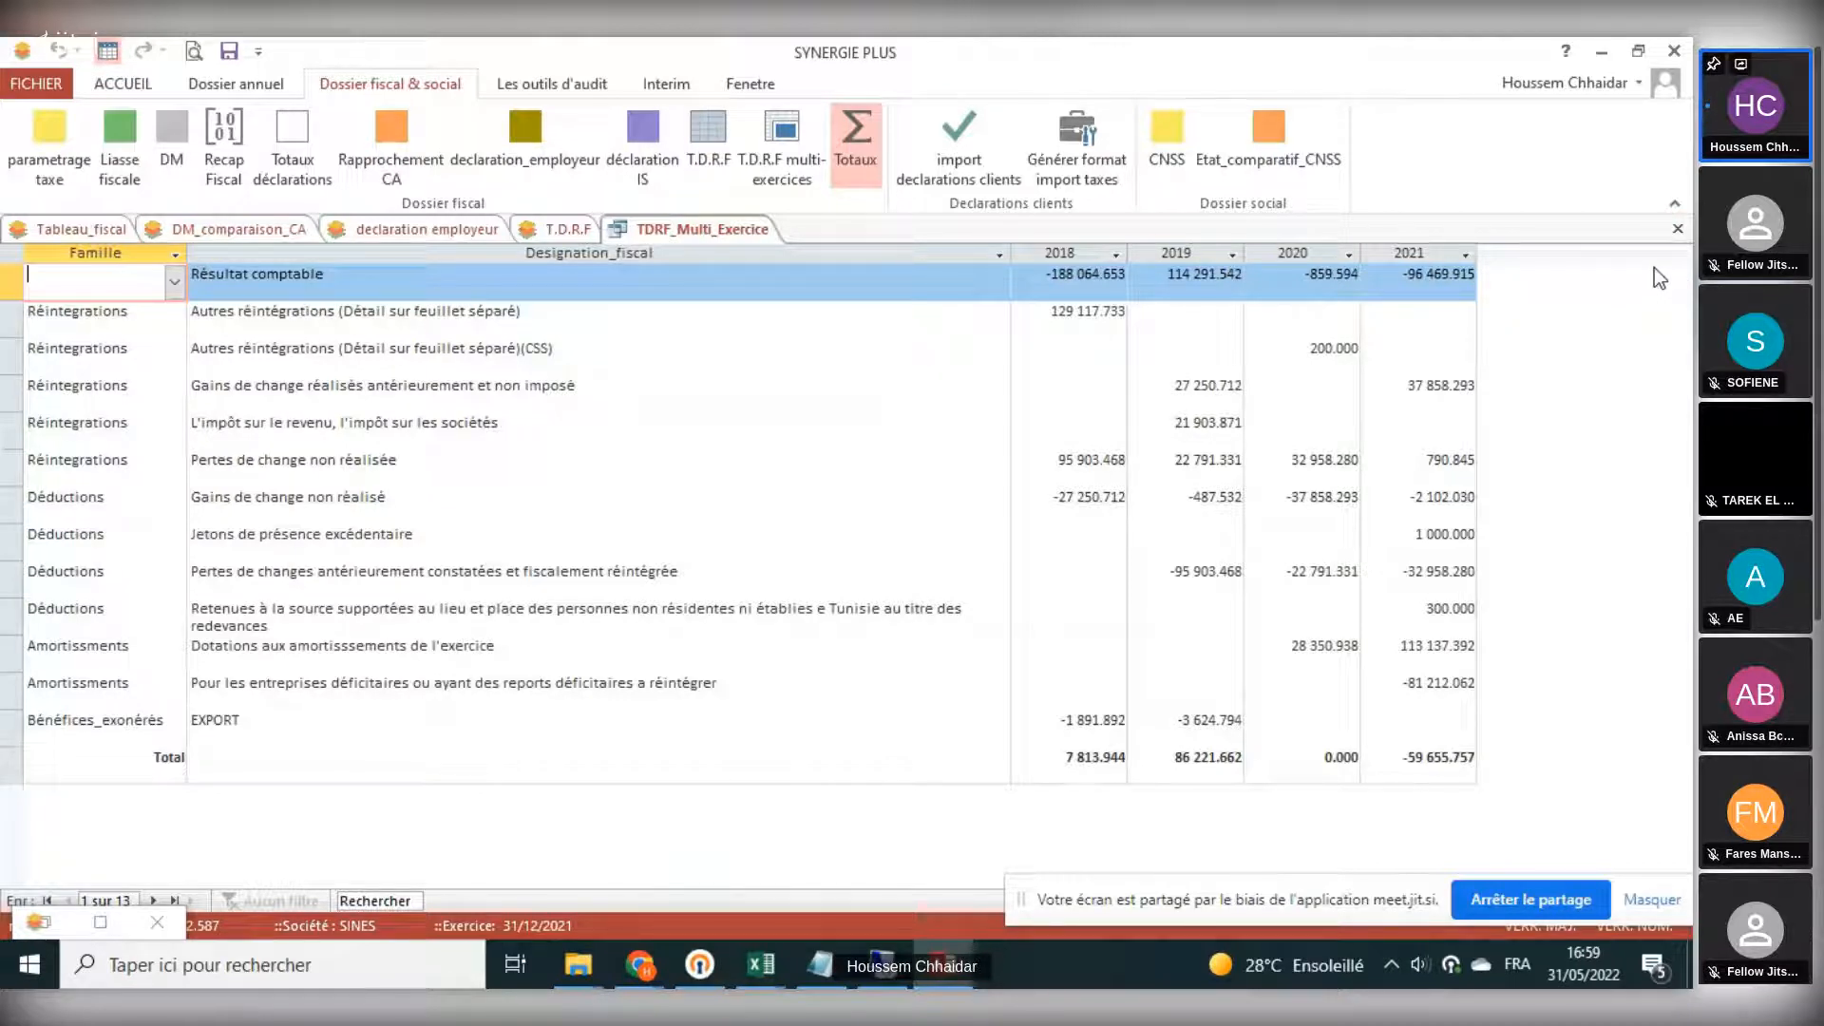
click(1677, 230)
click(874, 570)
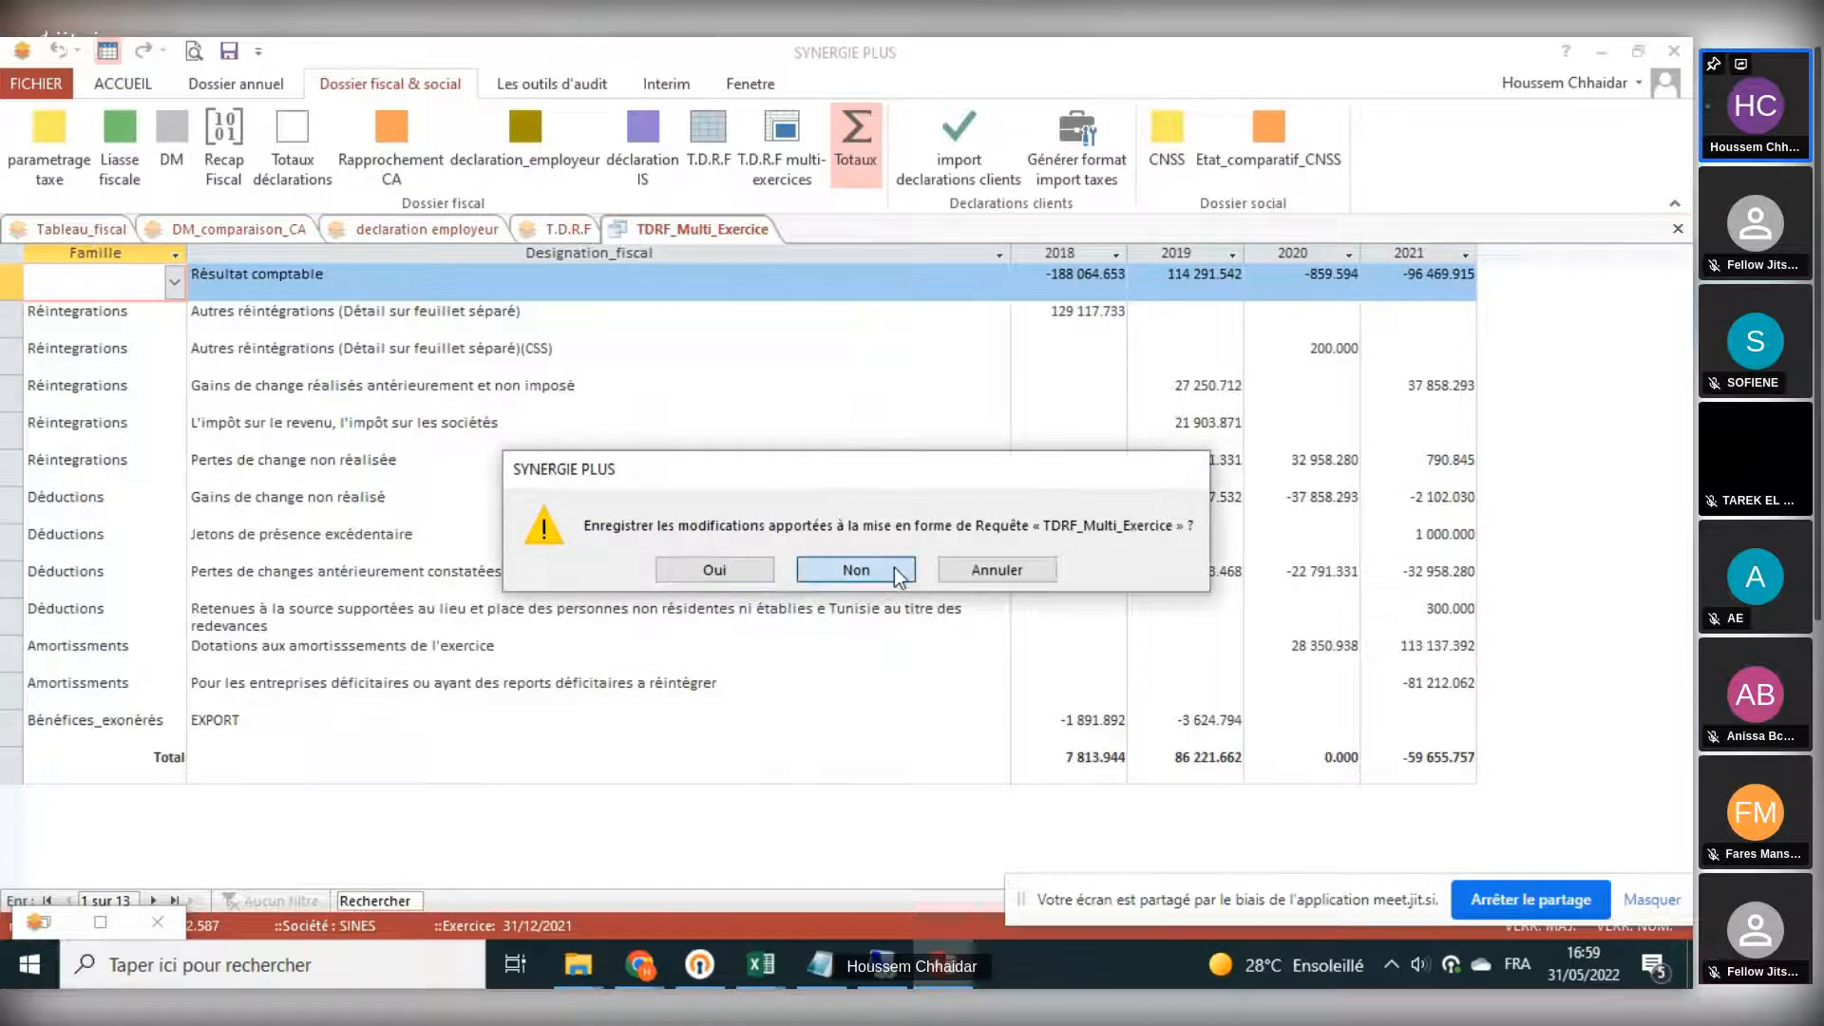
click(1679, 230)
click(1679, 229)
click(1679, 230)
click(1680, 230)
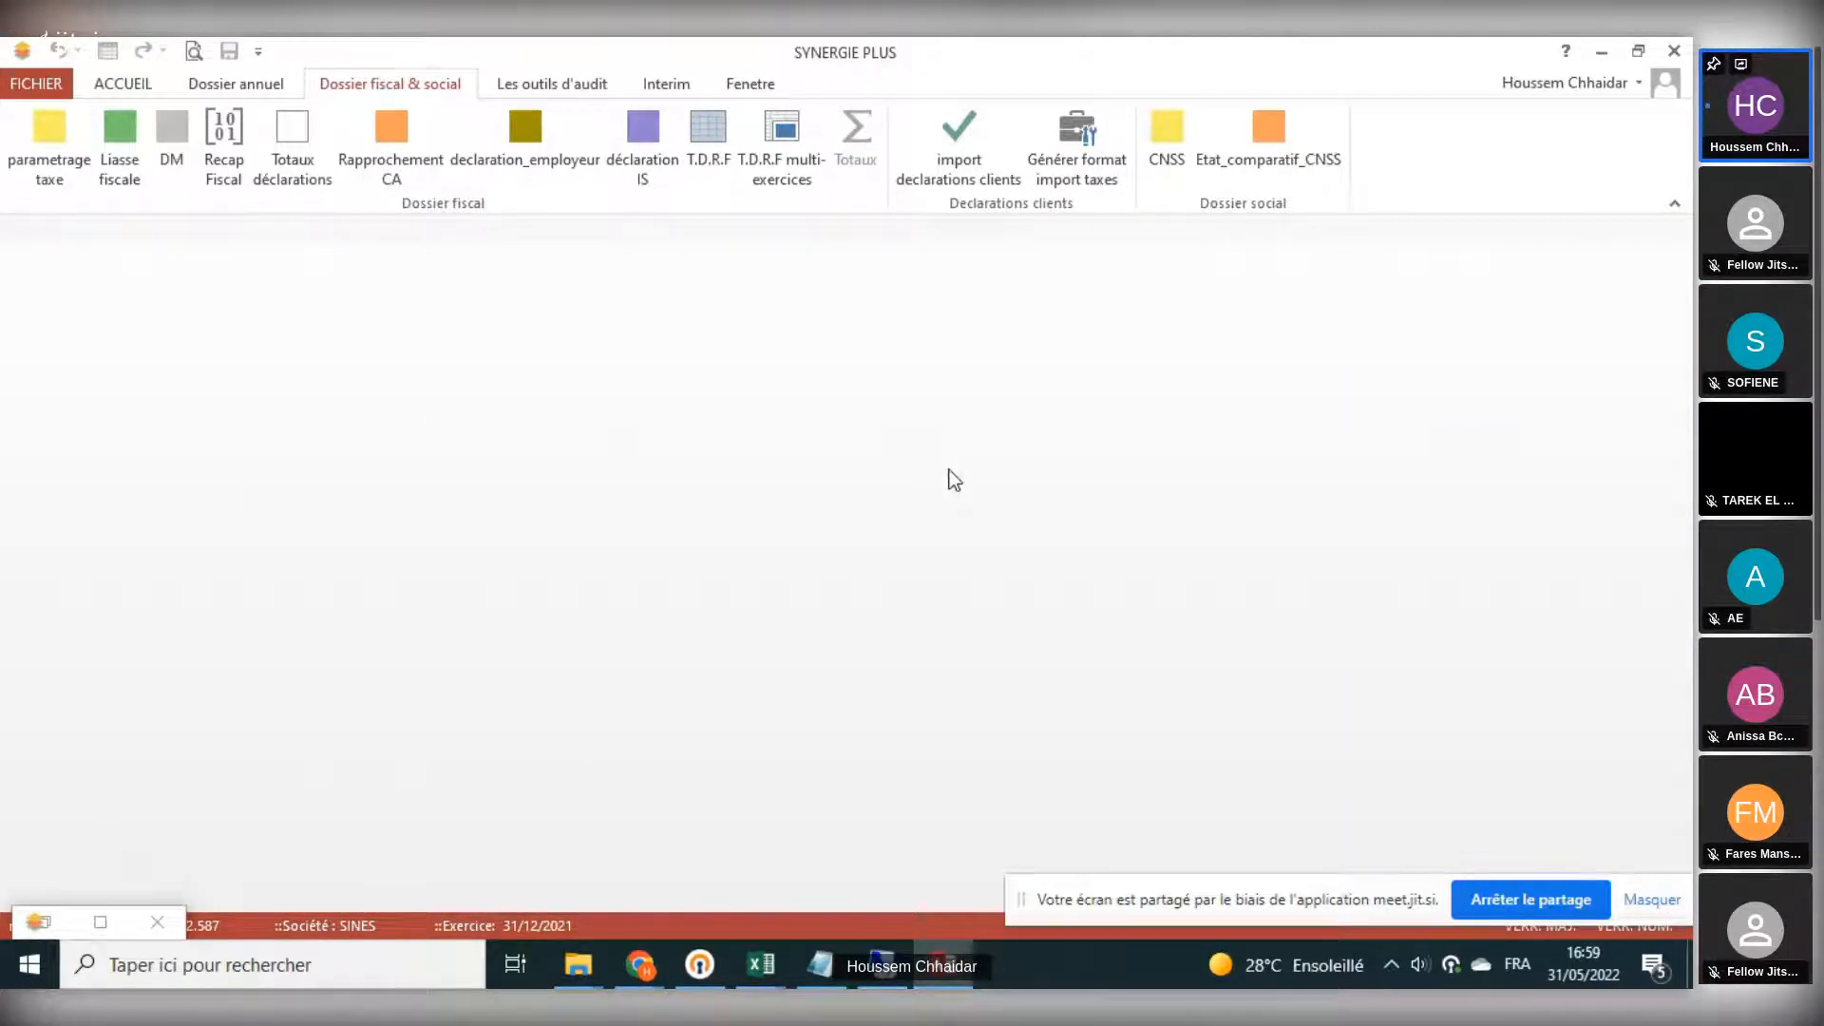
- Open the monthly tax declarations (DM), view the FOPROLOS declaration for Janvier, and close the form
click(174, 167)
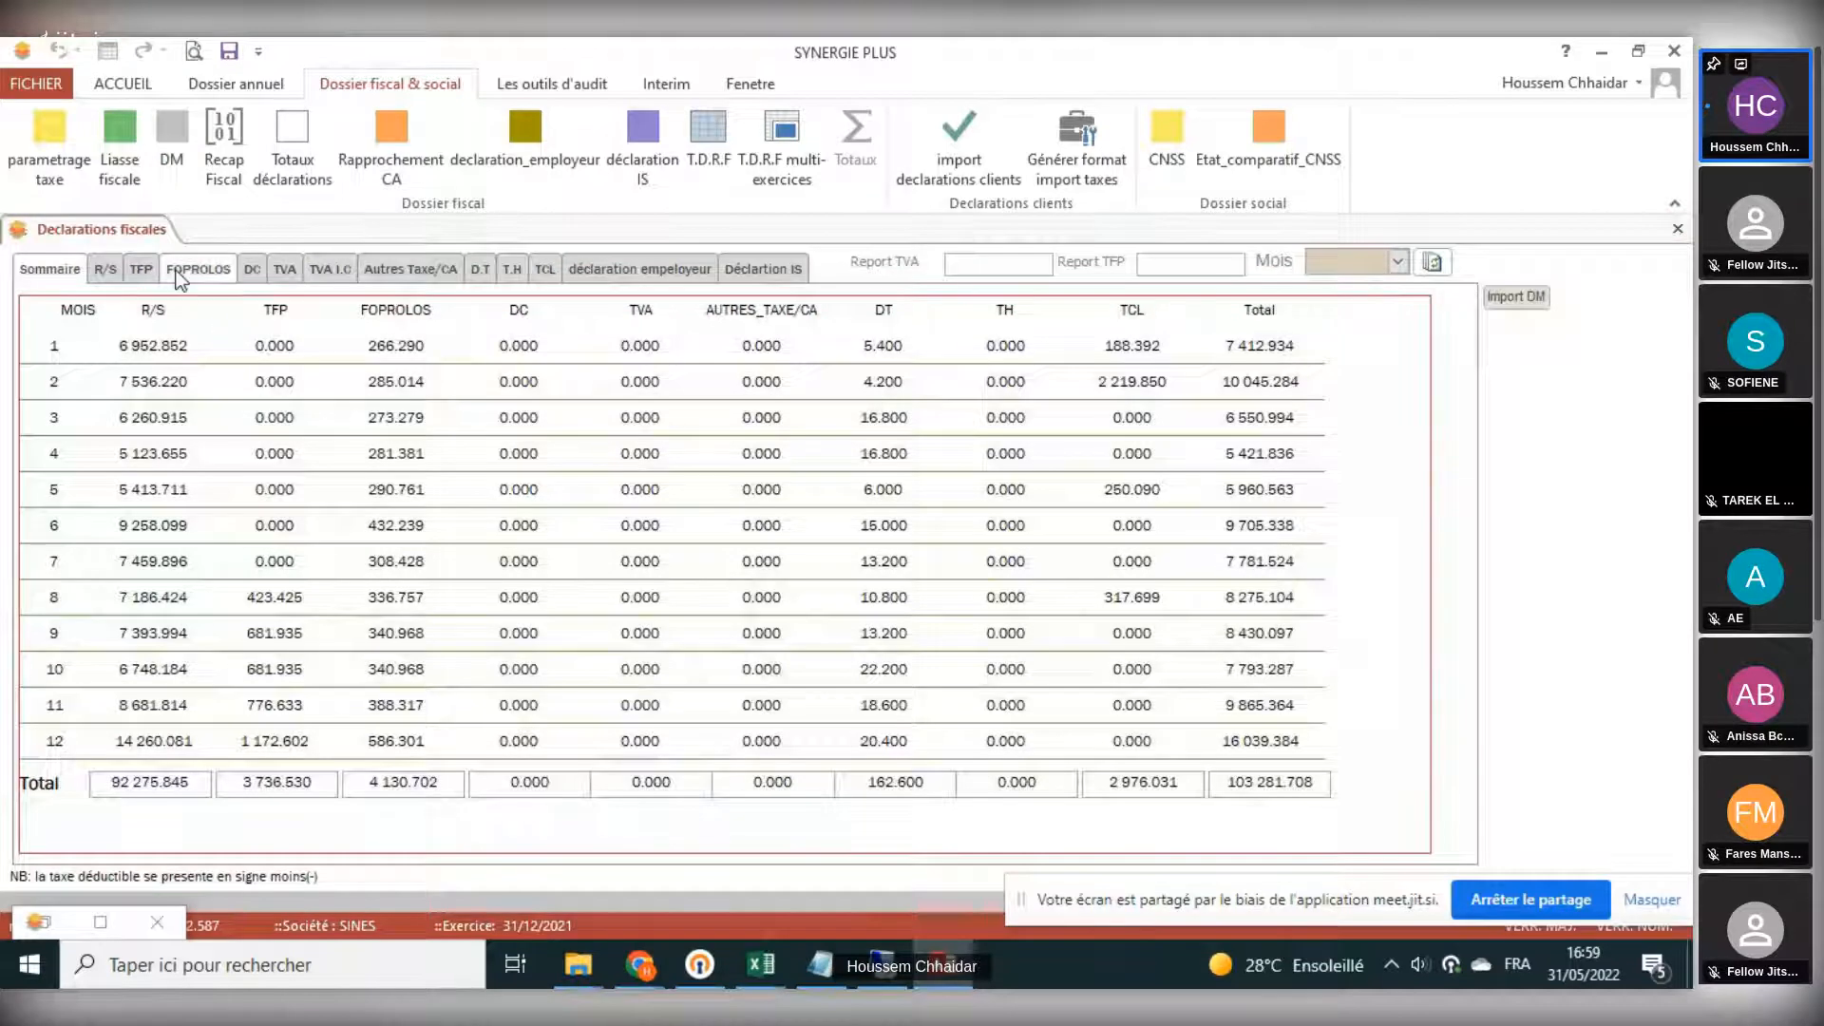
click(175, 273)
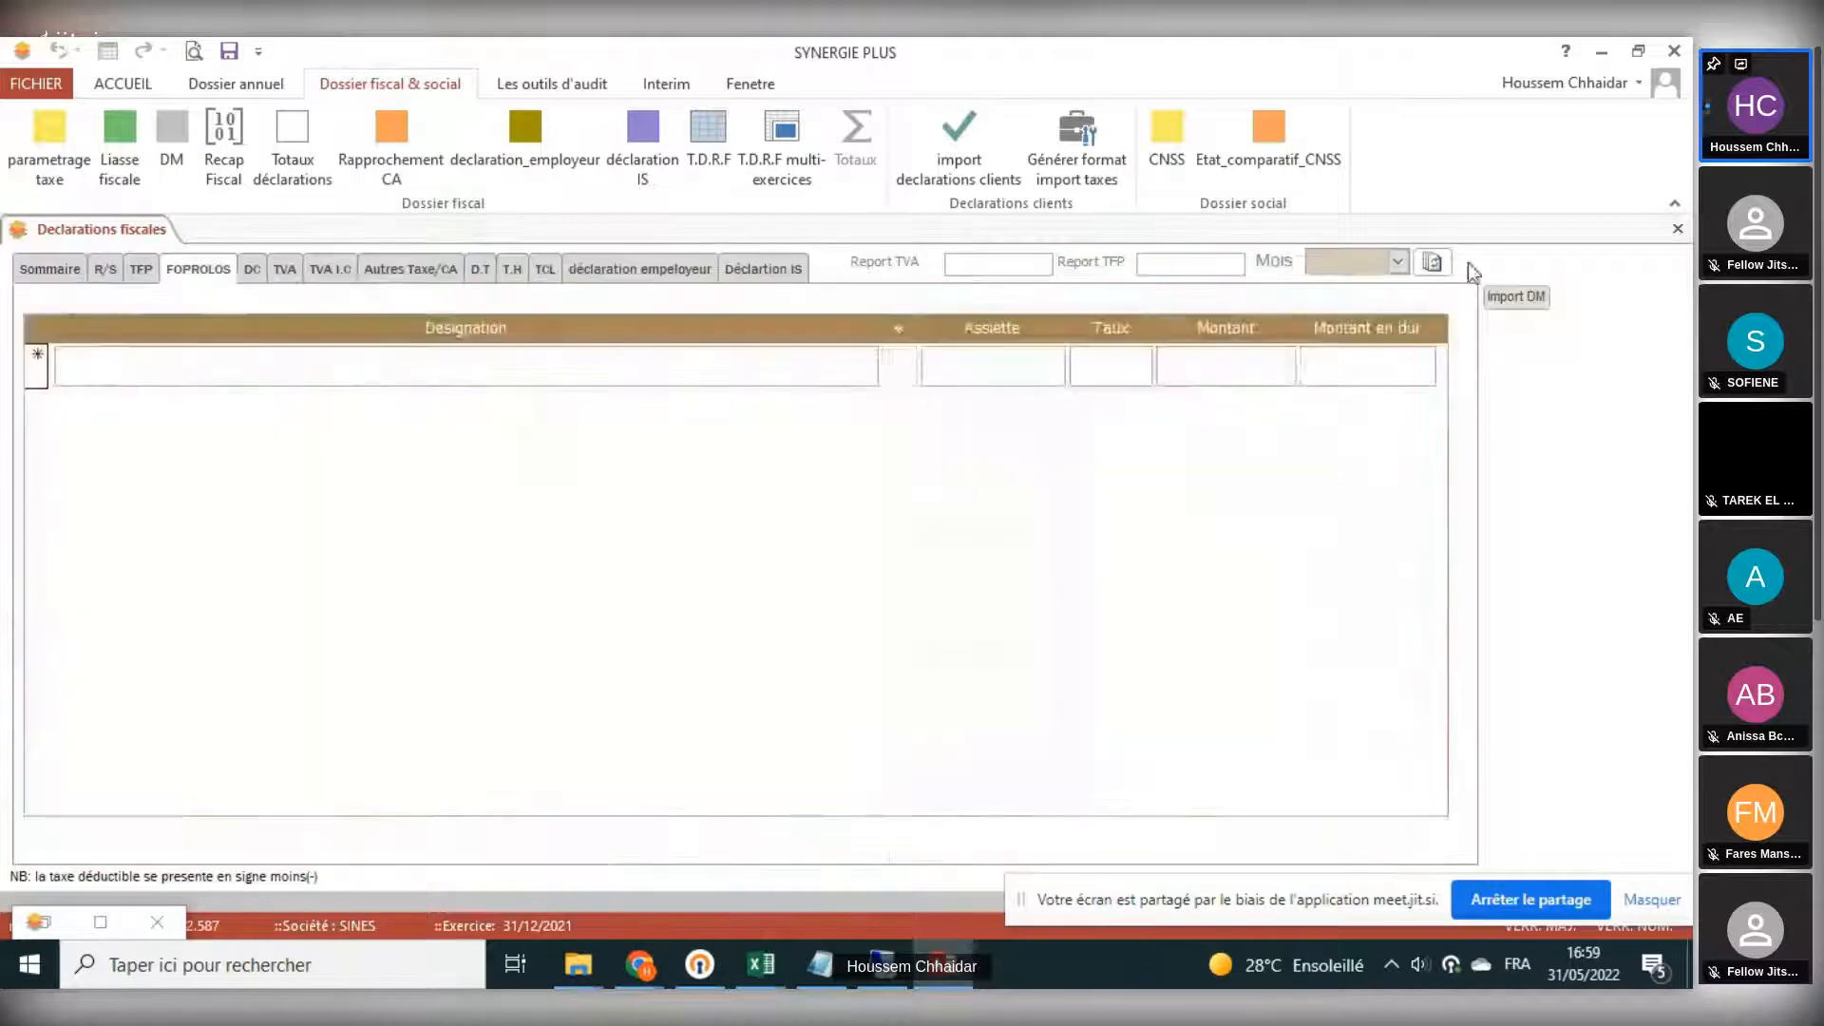
click(1398, 263)
click(1395, 282)
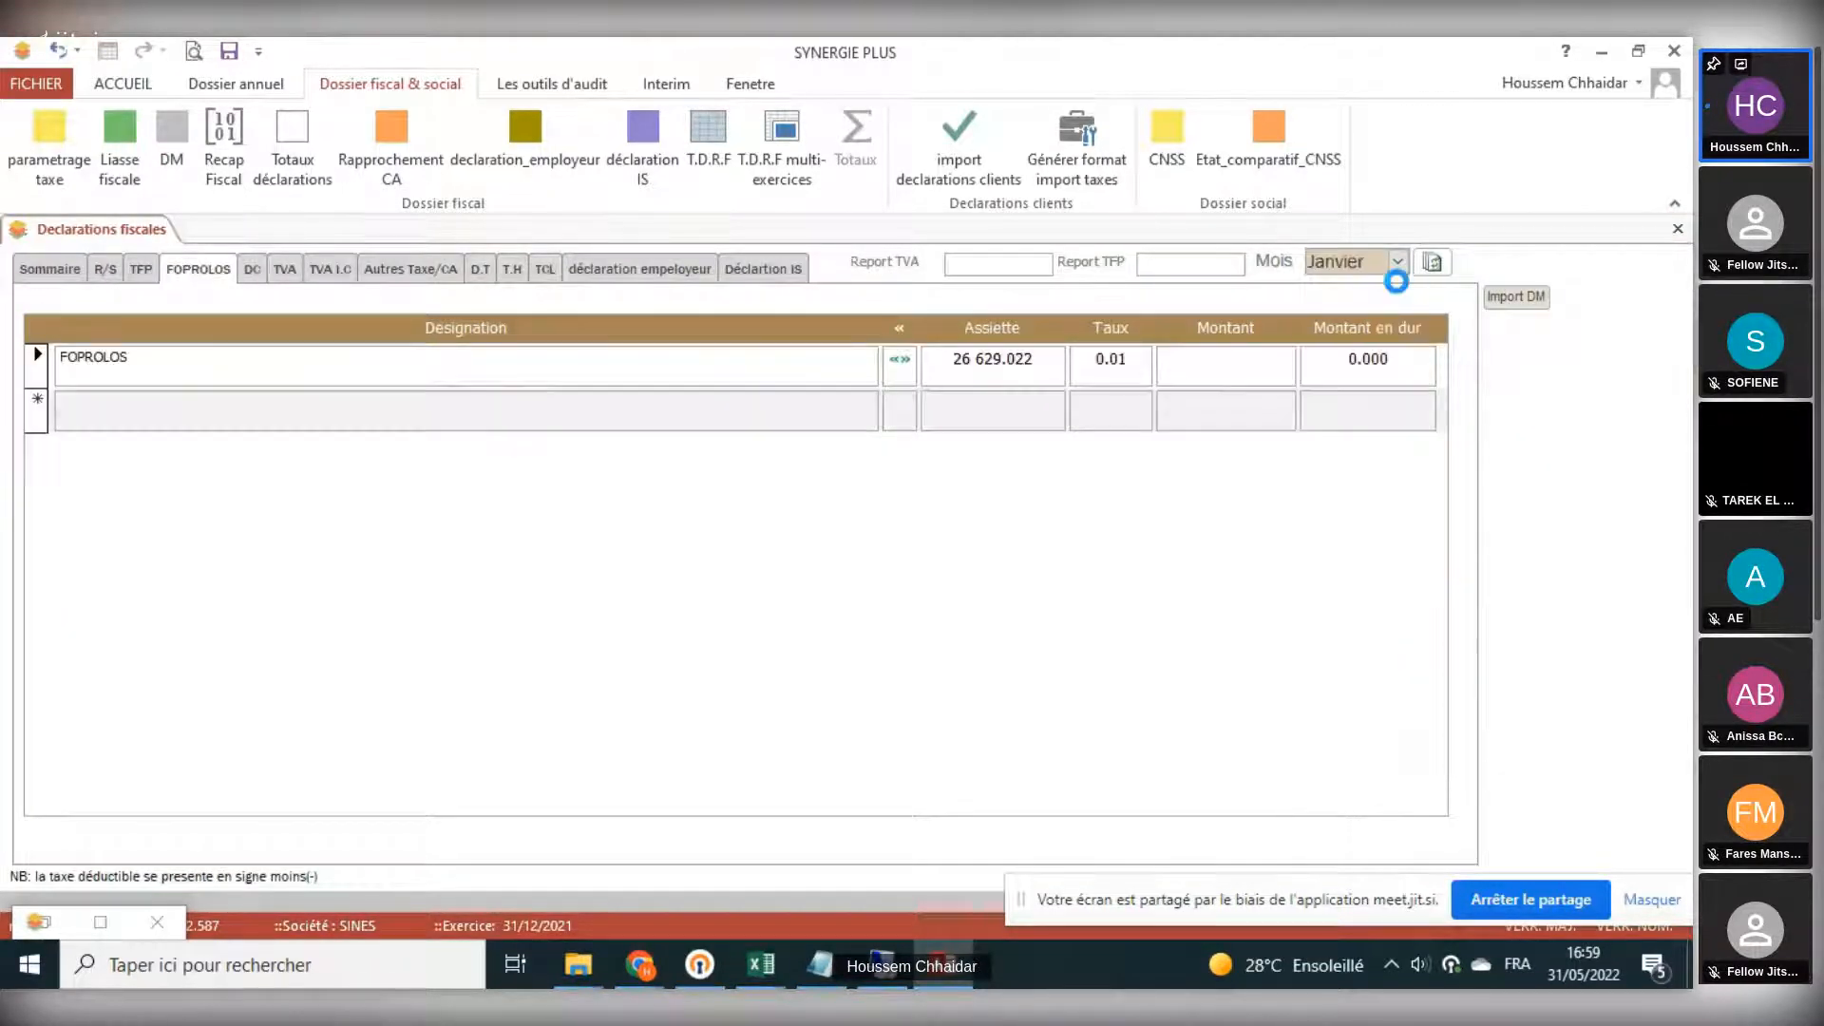
click(1679, 233)
click(981, 590)
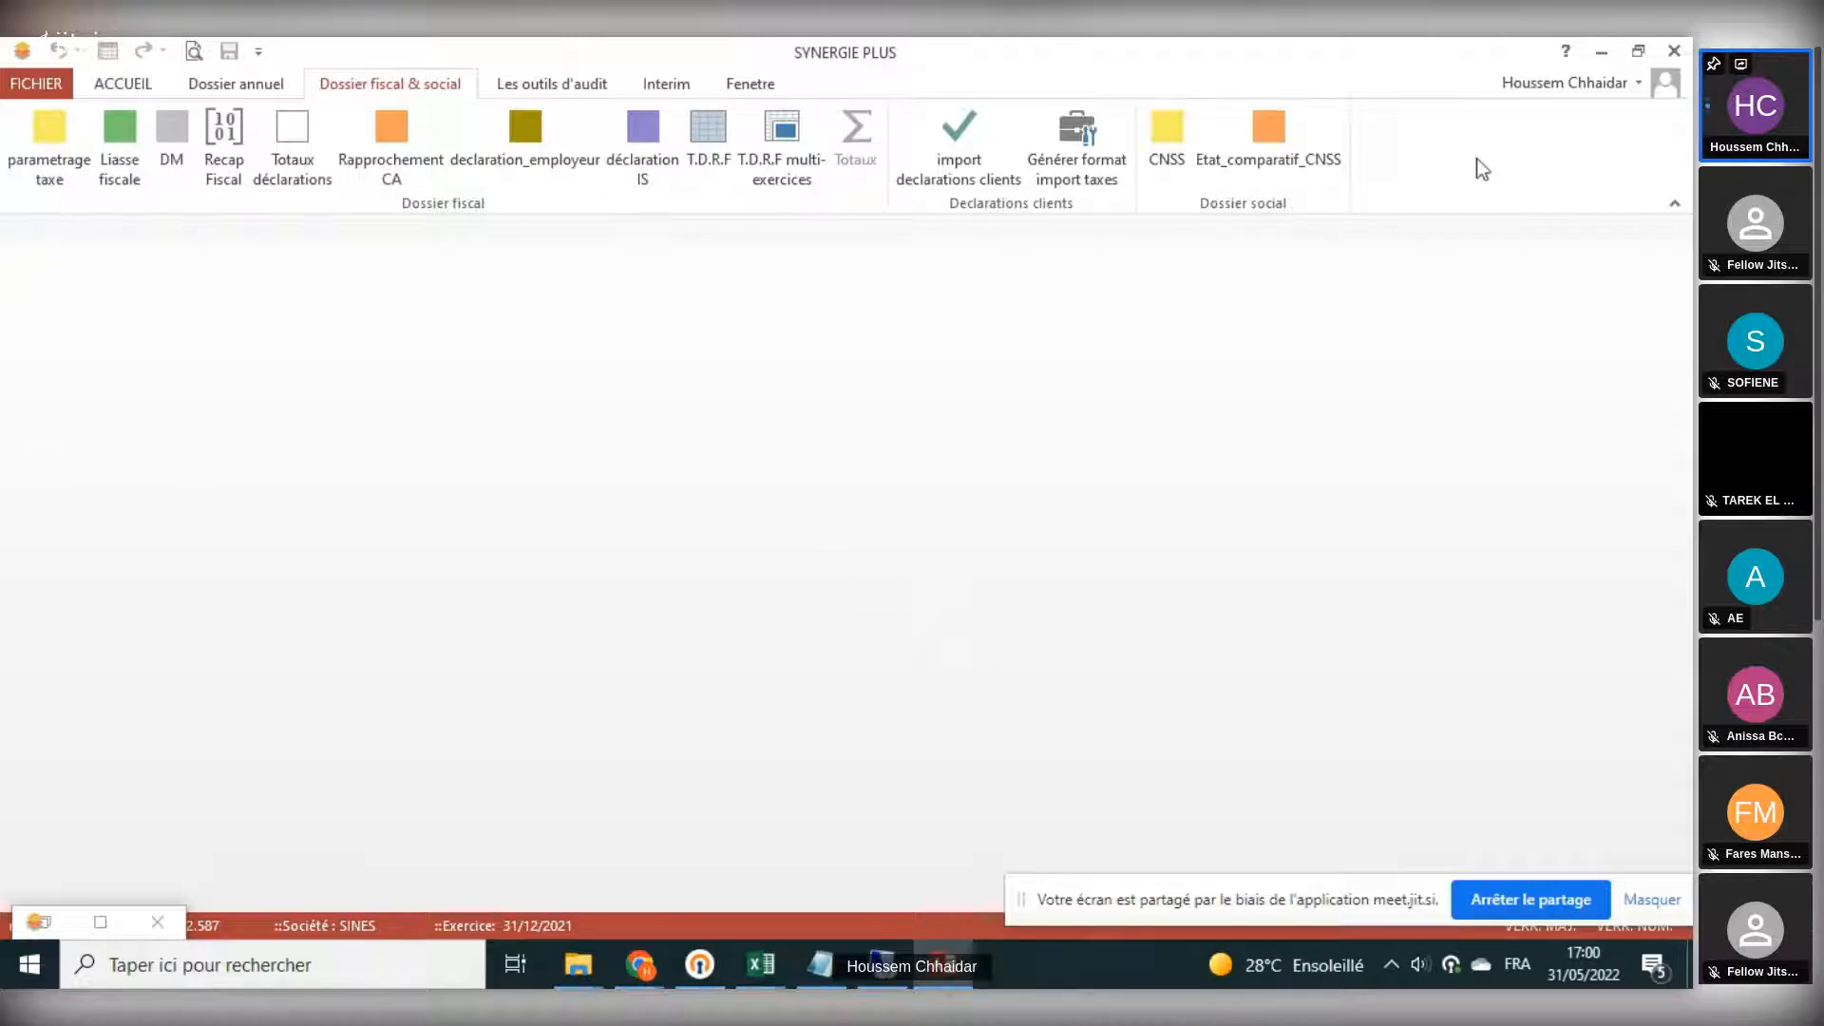
- Open the CNSS social declarations and browse the monthly tables of the different Régime sections
click(1170, 161)
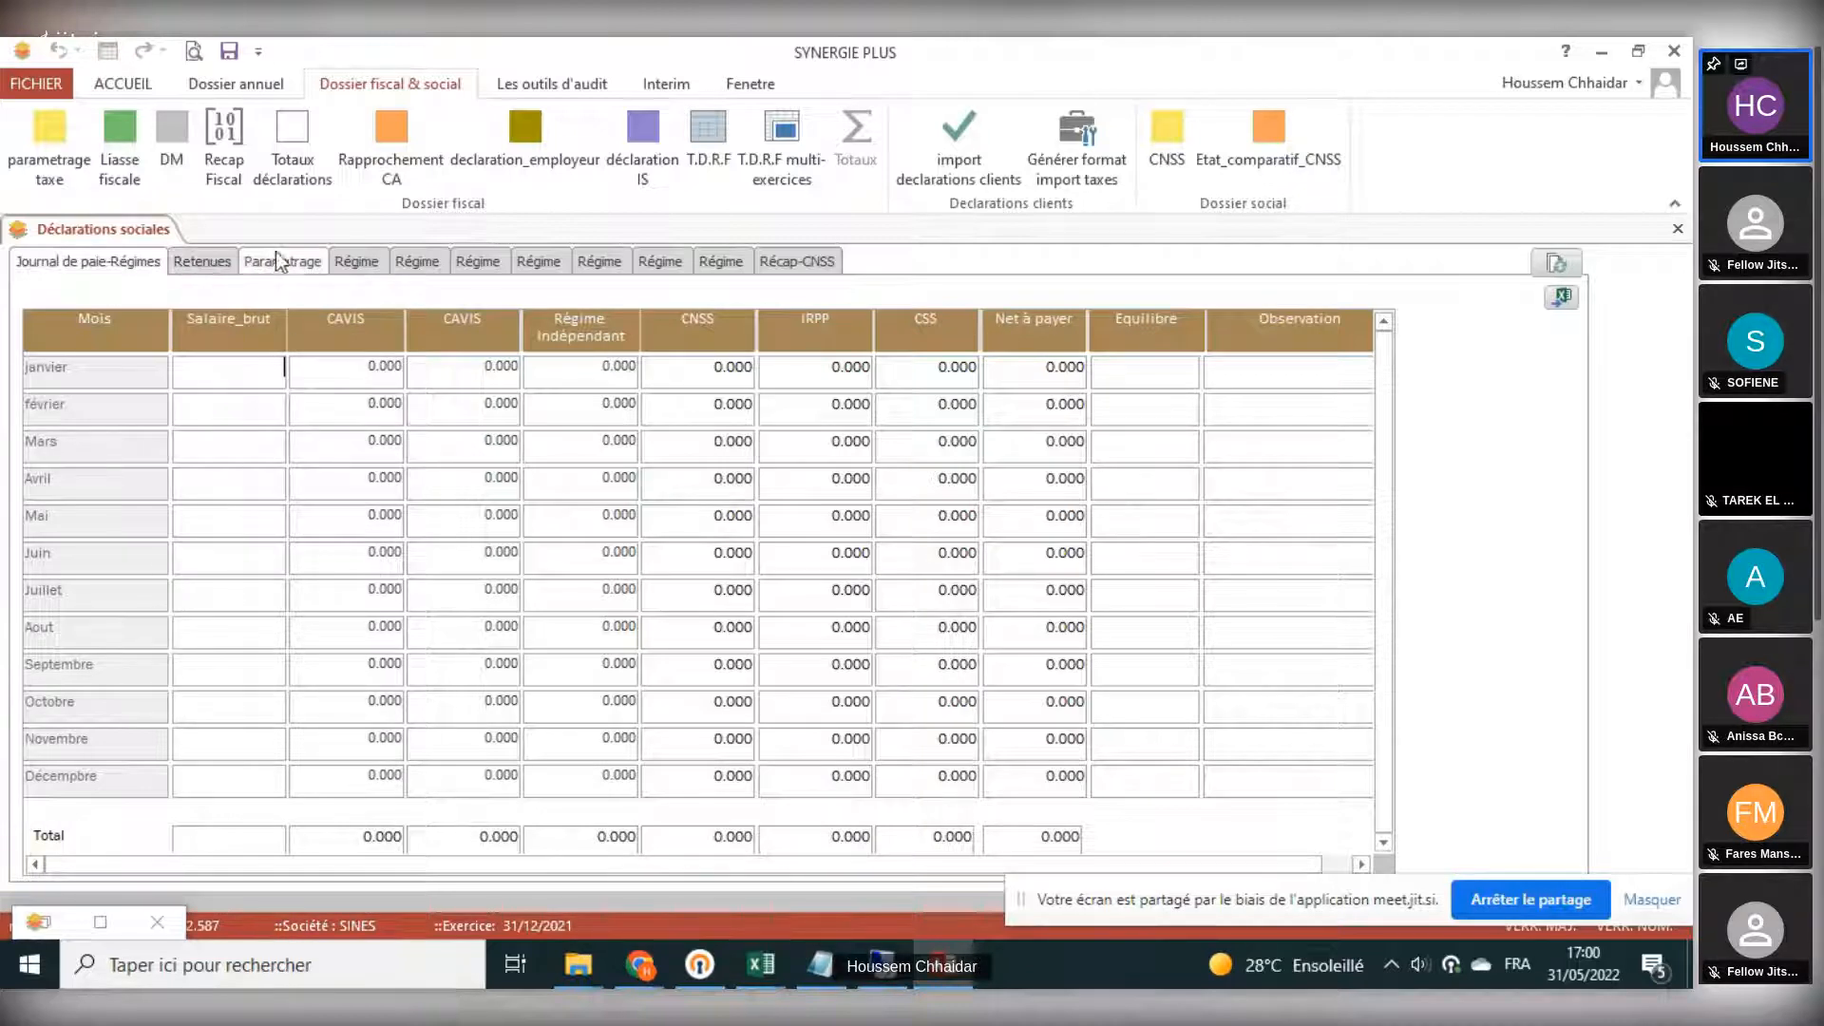
click(356, 263)
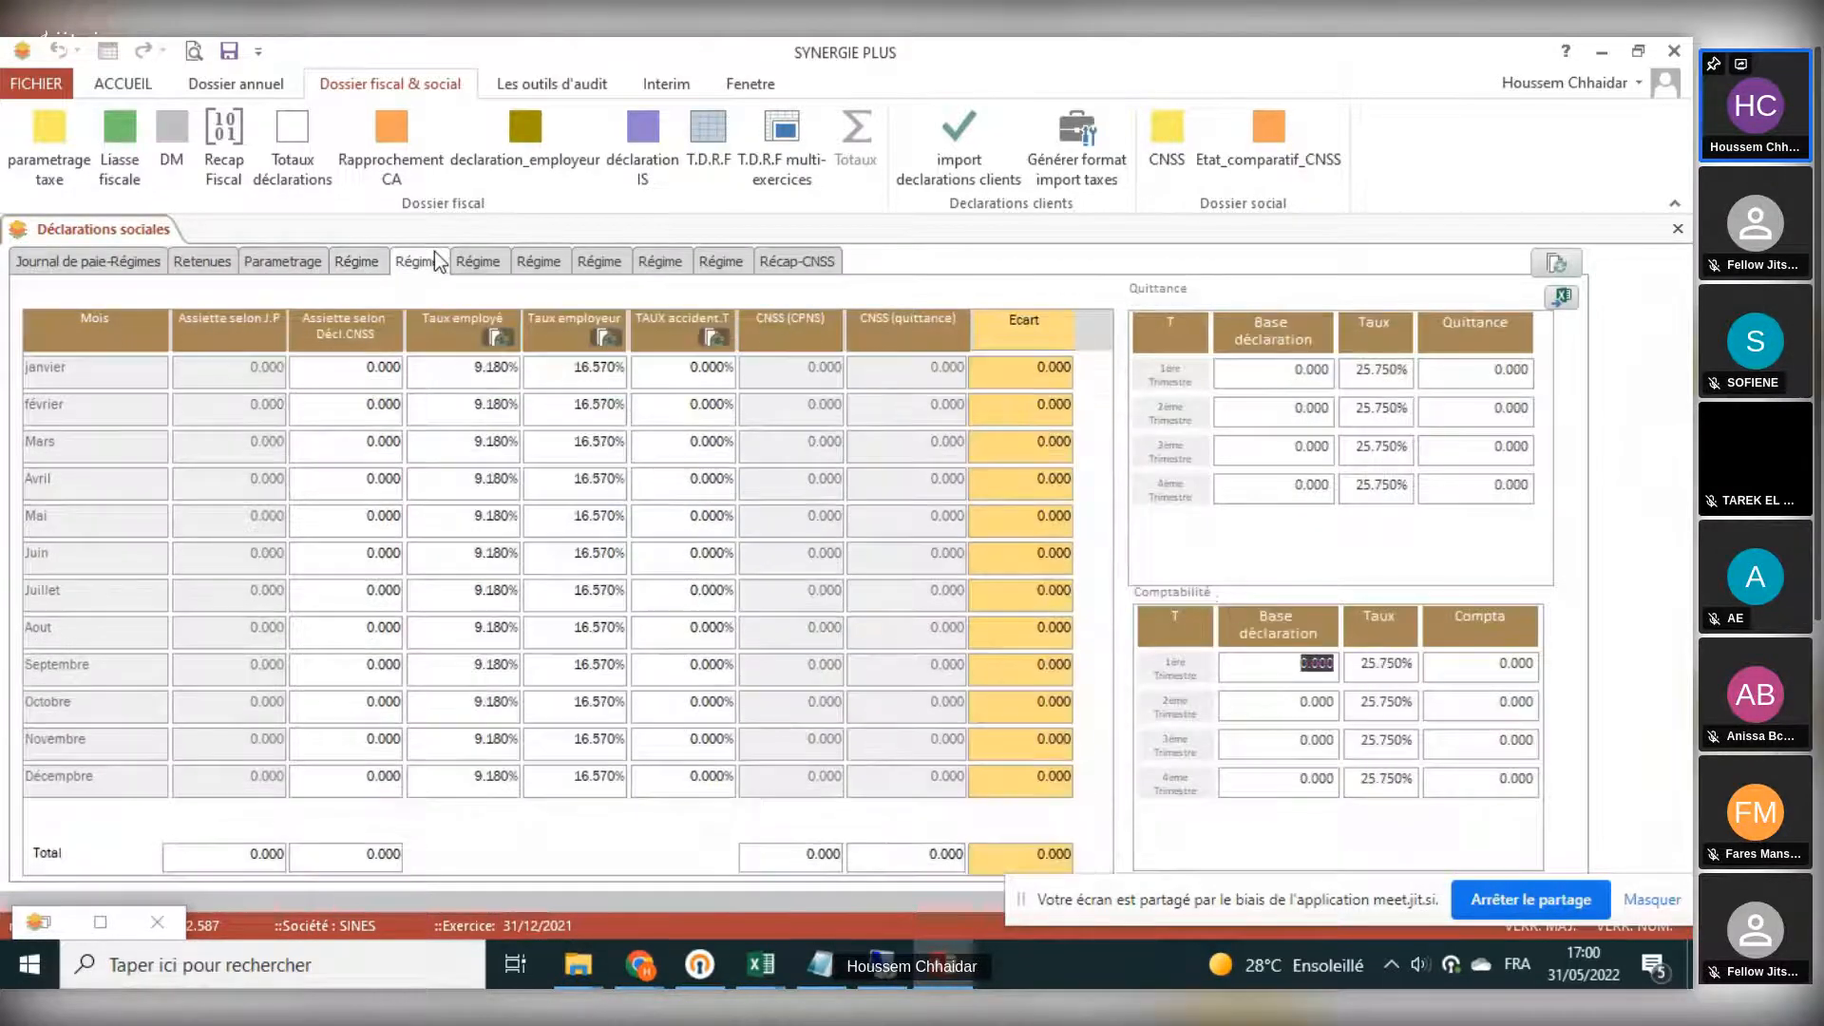
click(489, 264)
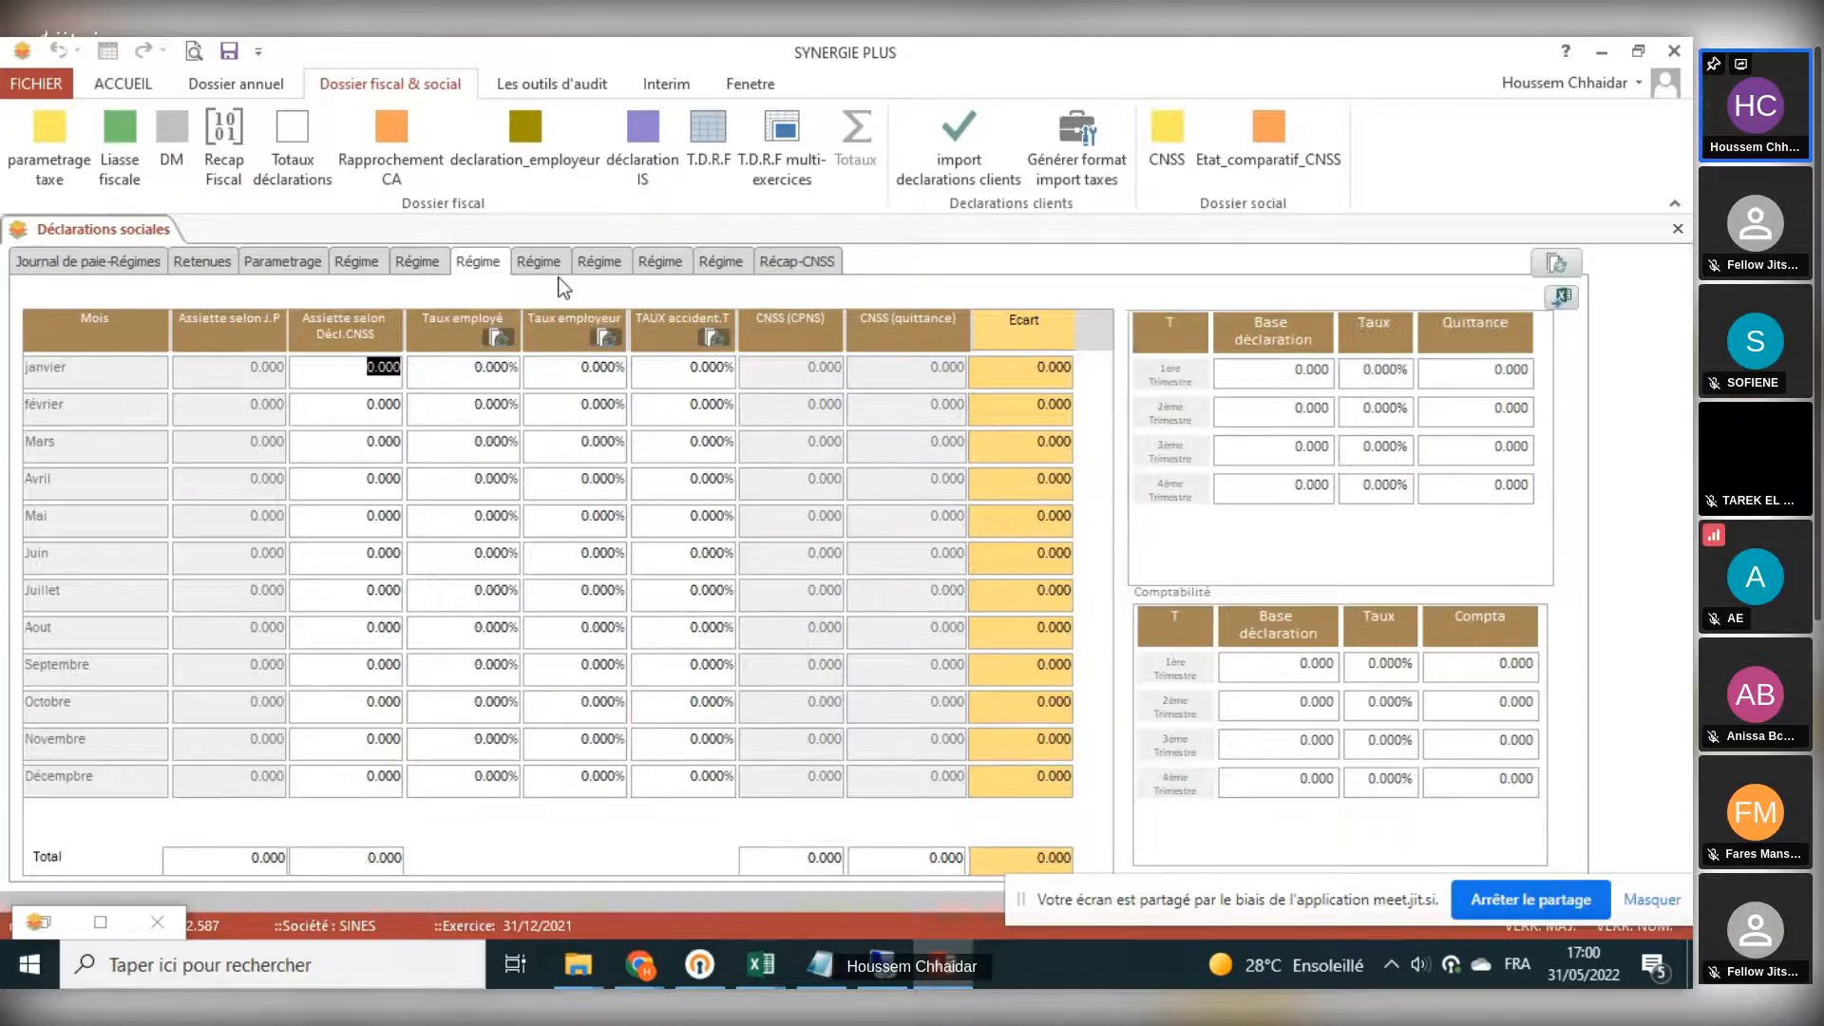
click(539, 261)
click(587, 261)
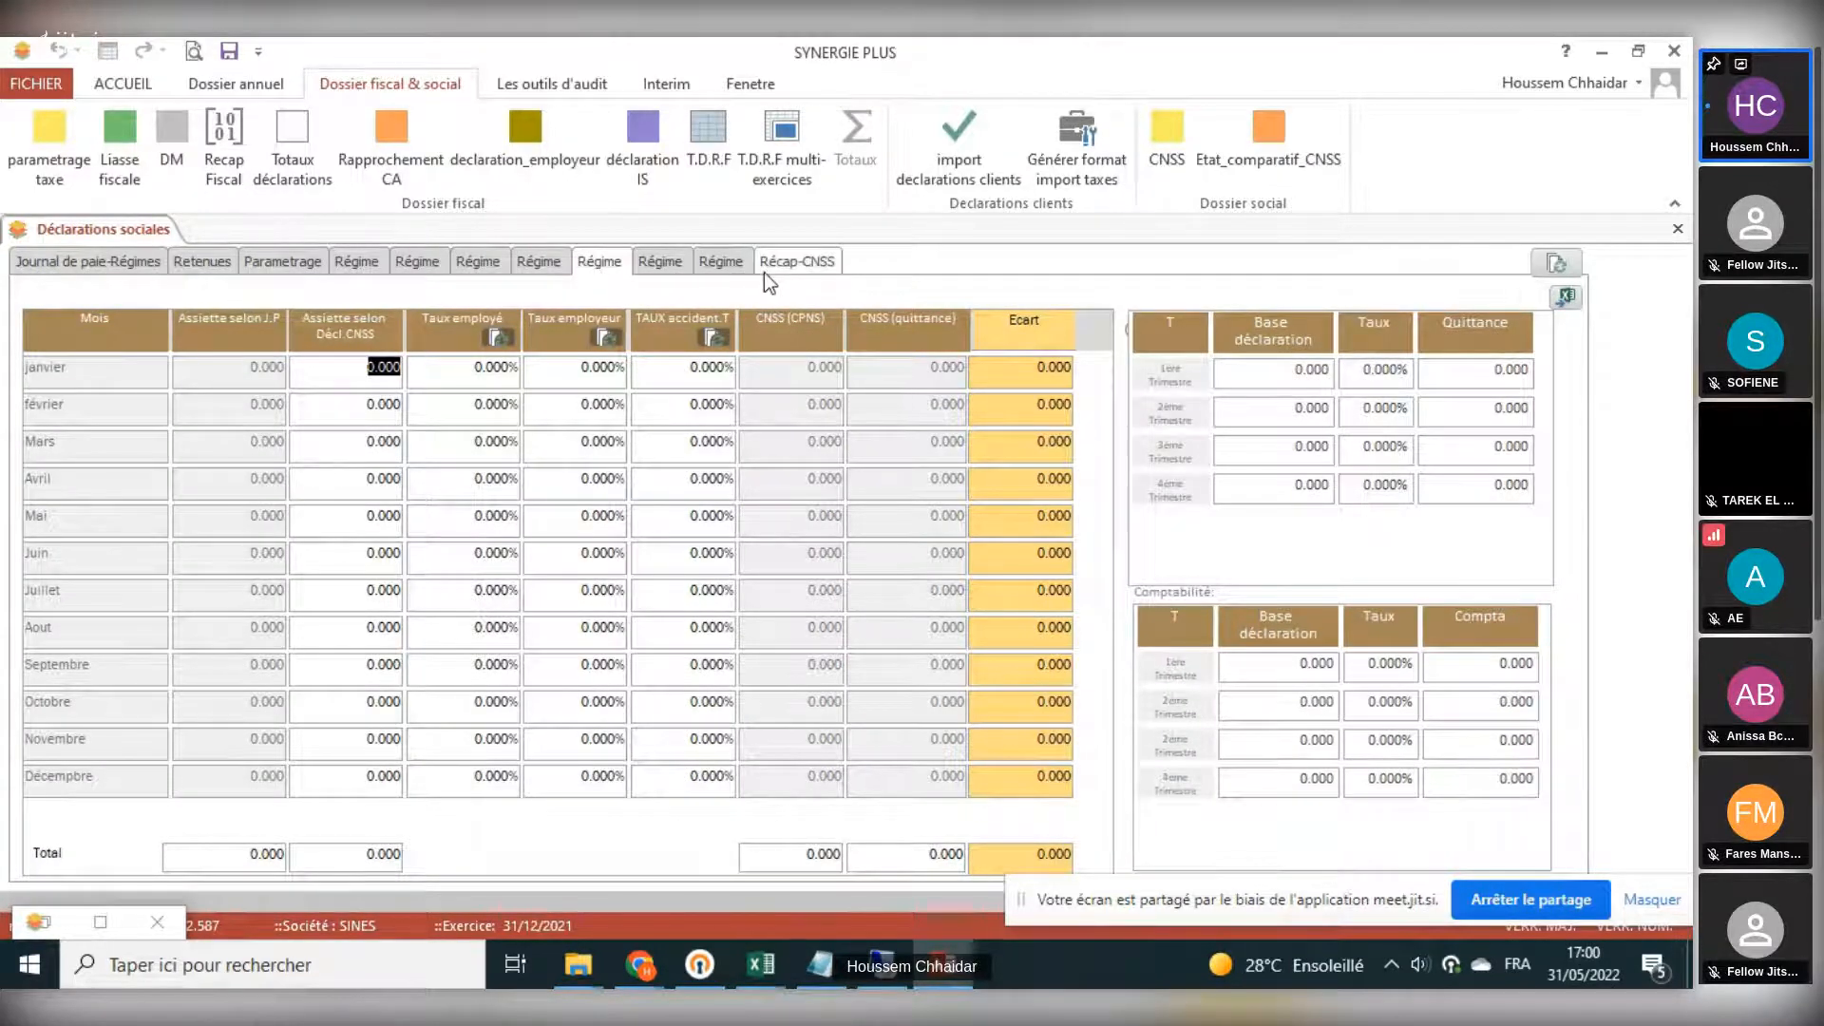
- Examine the Récap-CNSS table, pointing out its CPNS and Comptabilité columns
click(765, 269)
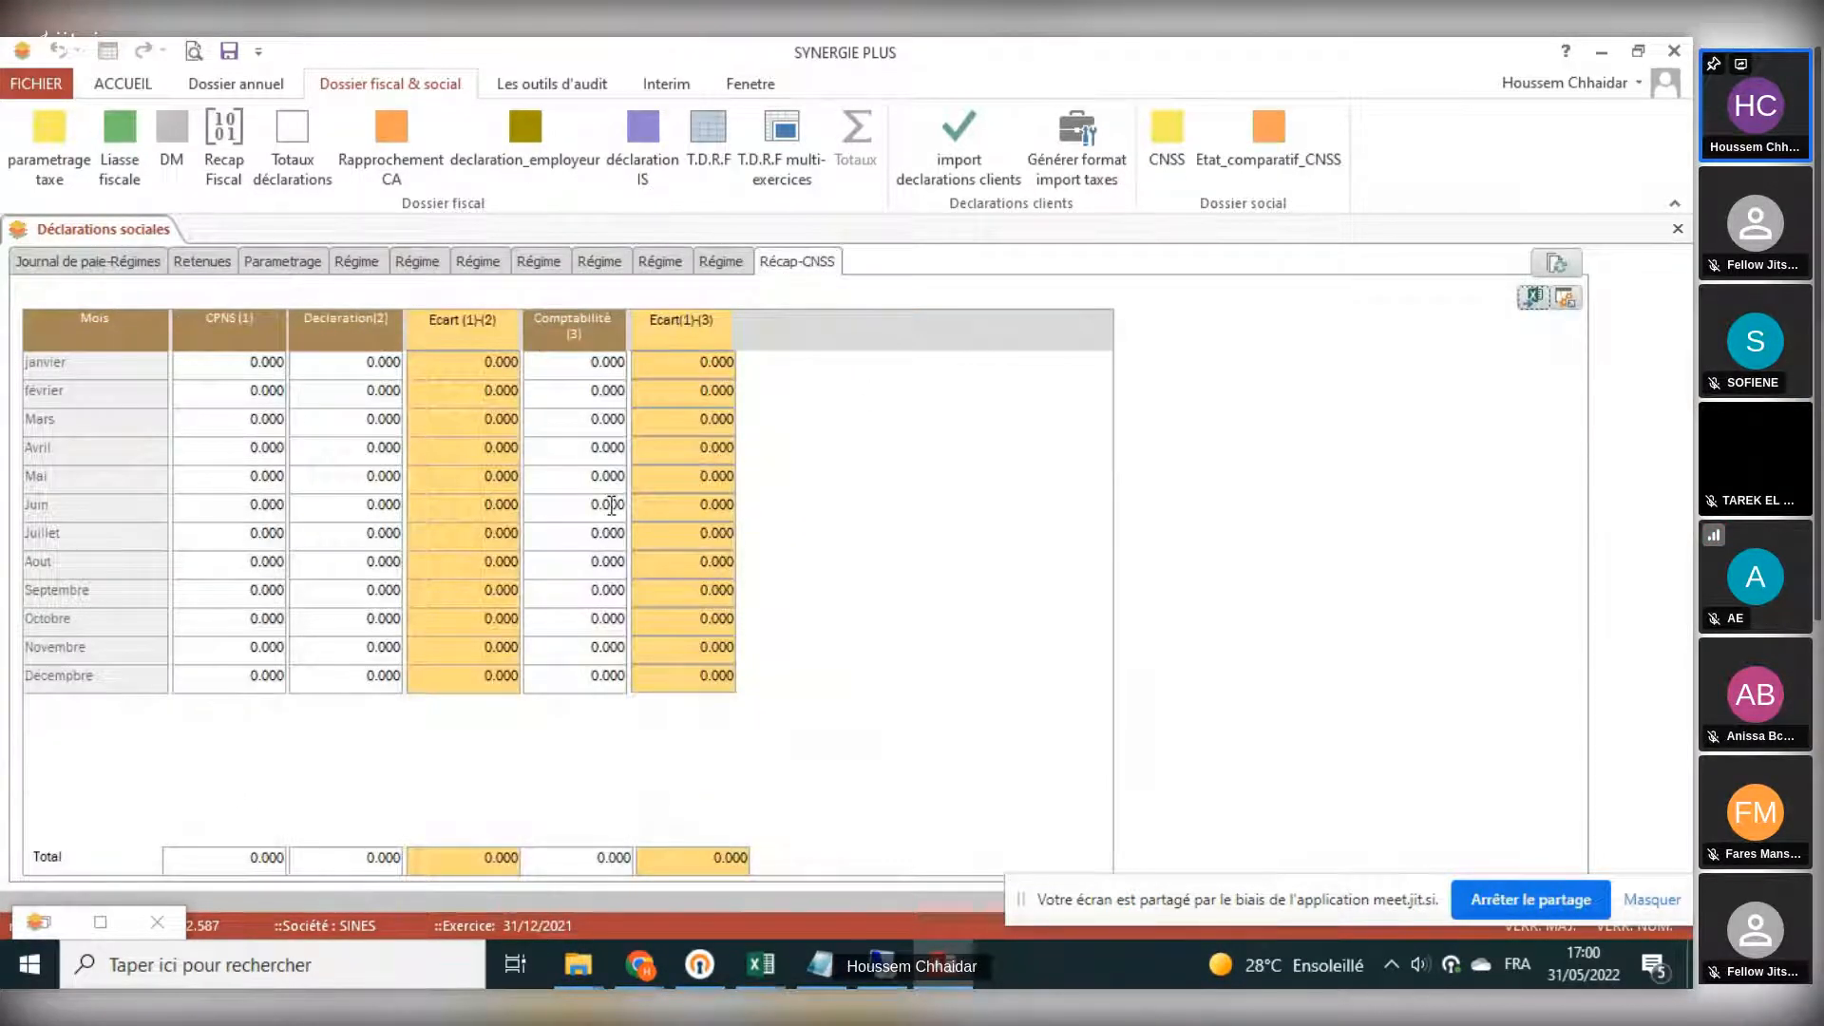
click(222, 369)
click(605, 365)
click(593, 426)
- Review the payroll journal, Retenues and Parametrage sections of the social declarations, and return to the Récap-CNSS table
click(135, 264)
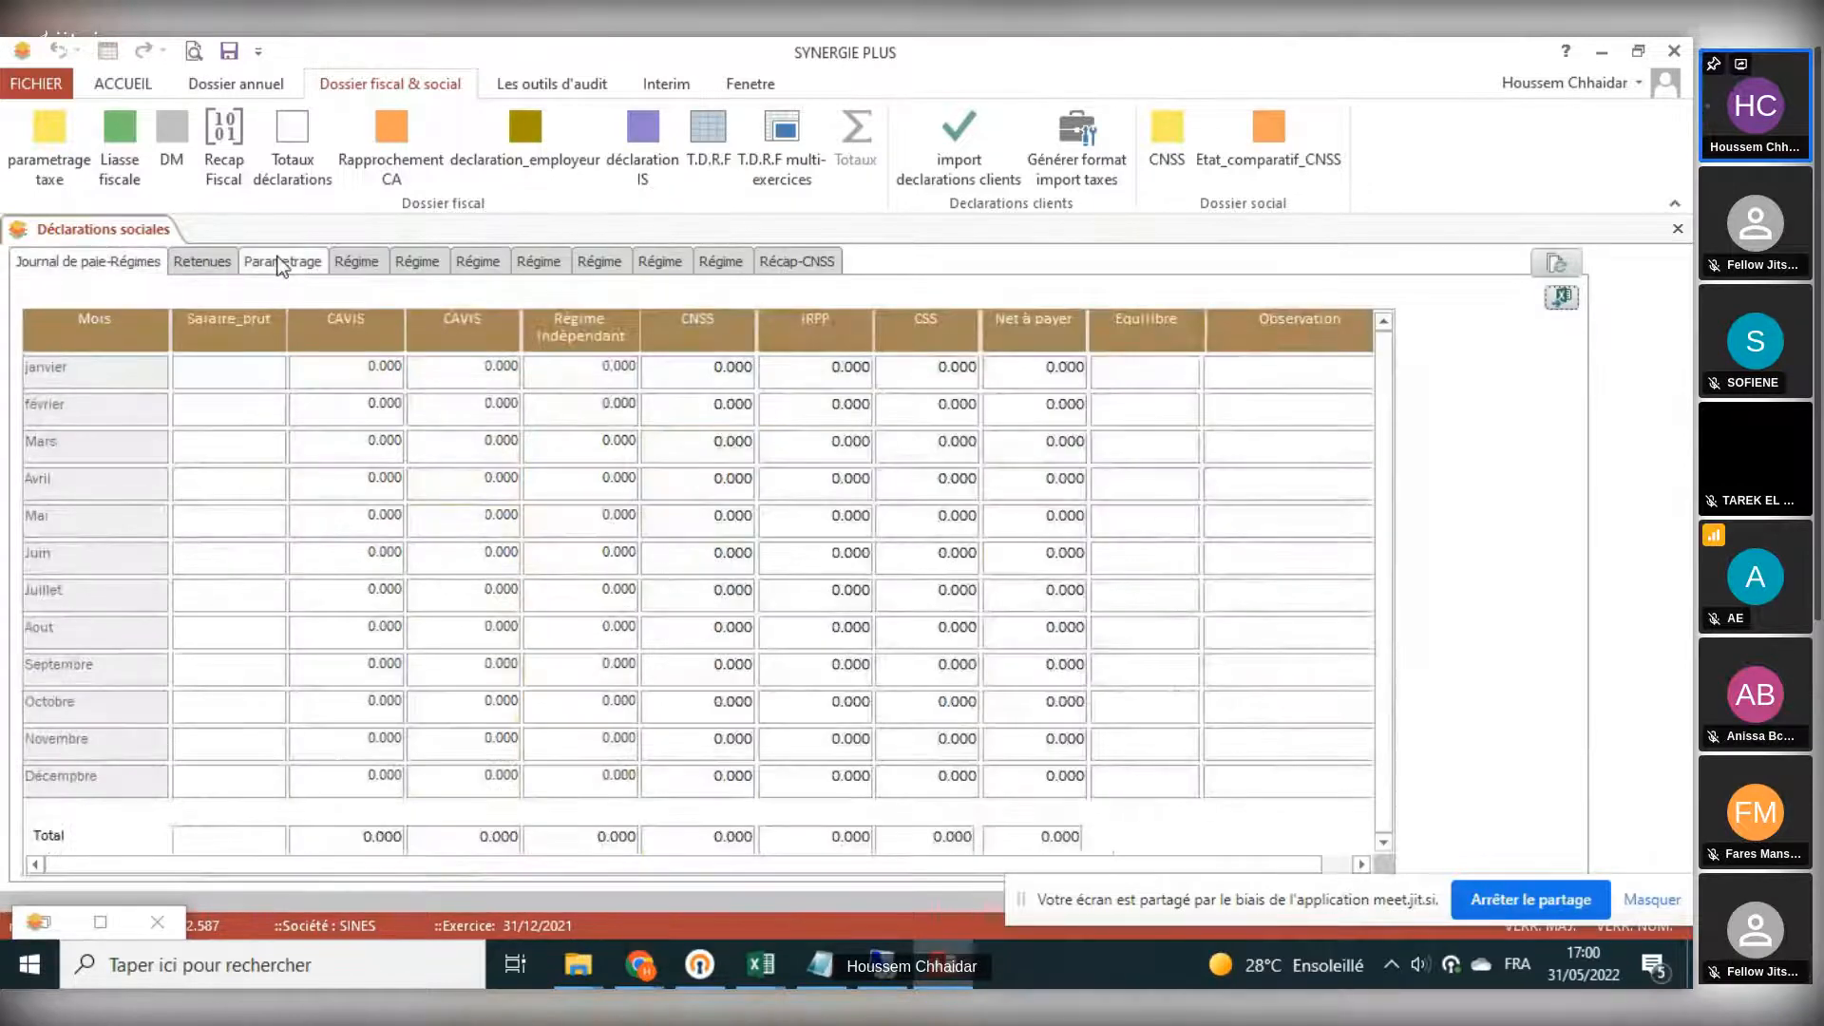
click(195, 264)
click(253, 264)
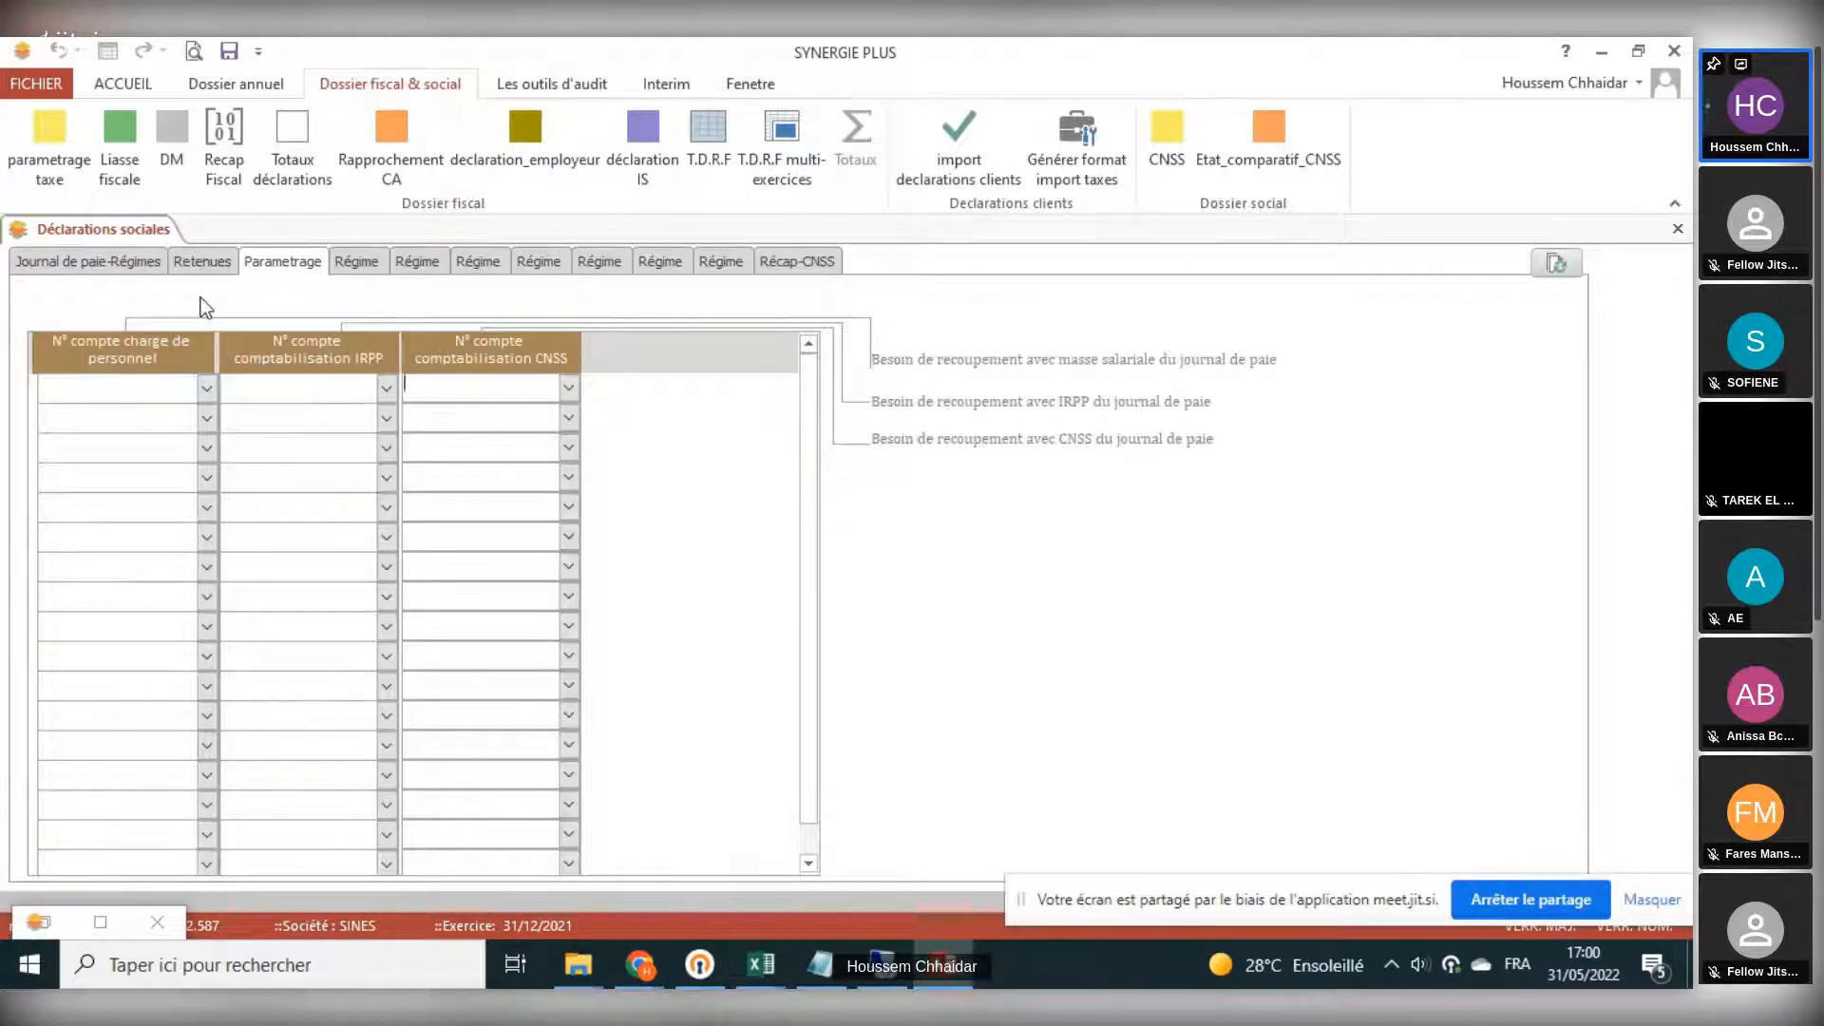
click(775, 266)
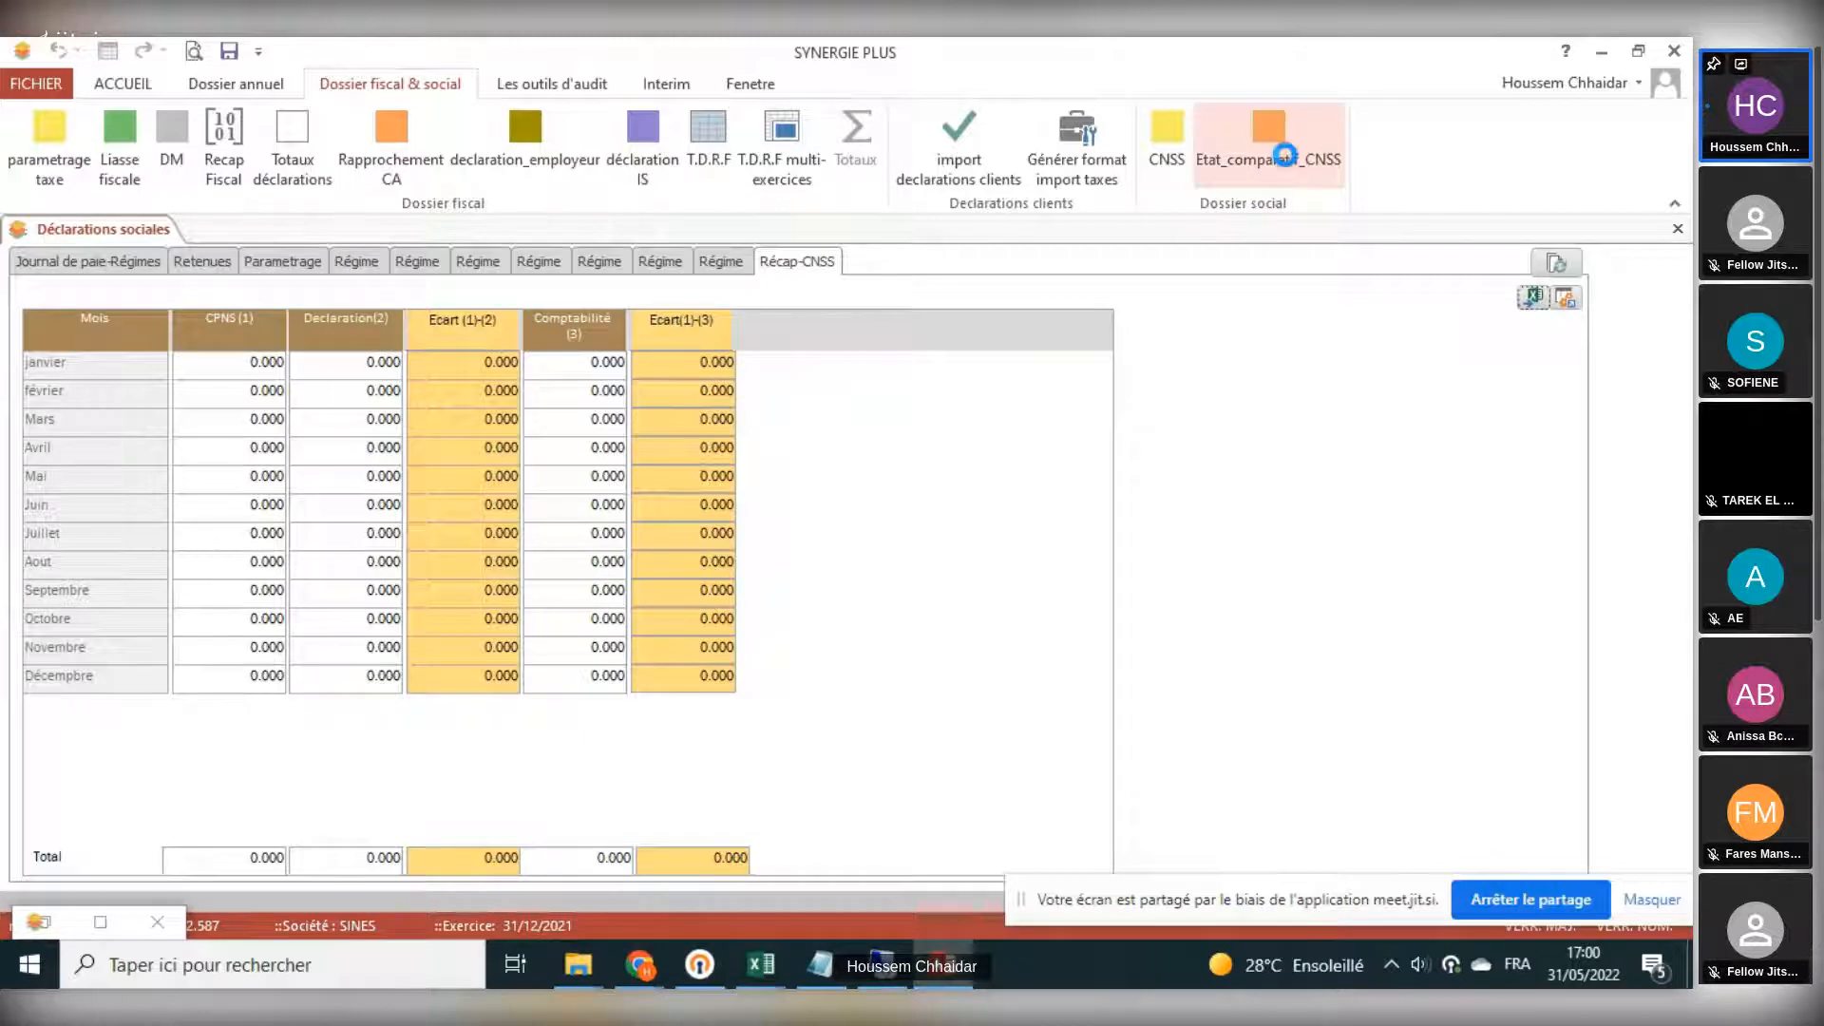
- Review the Etat_comparatif_CNSS payroll reconciliation alongside the Récap-CNSS table, and close both documents
click(1341, 158)
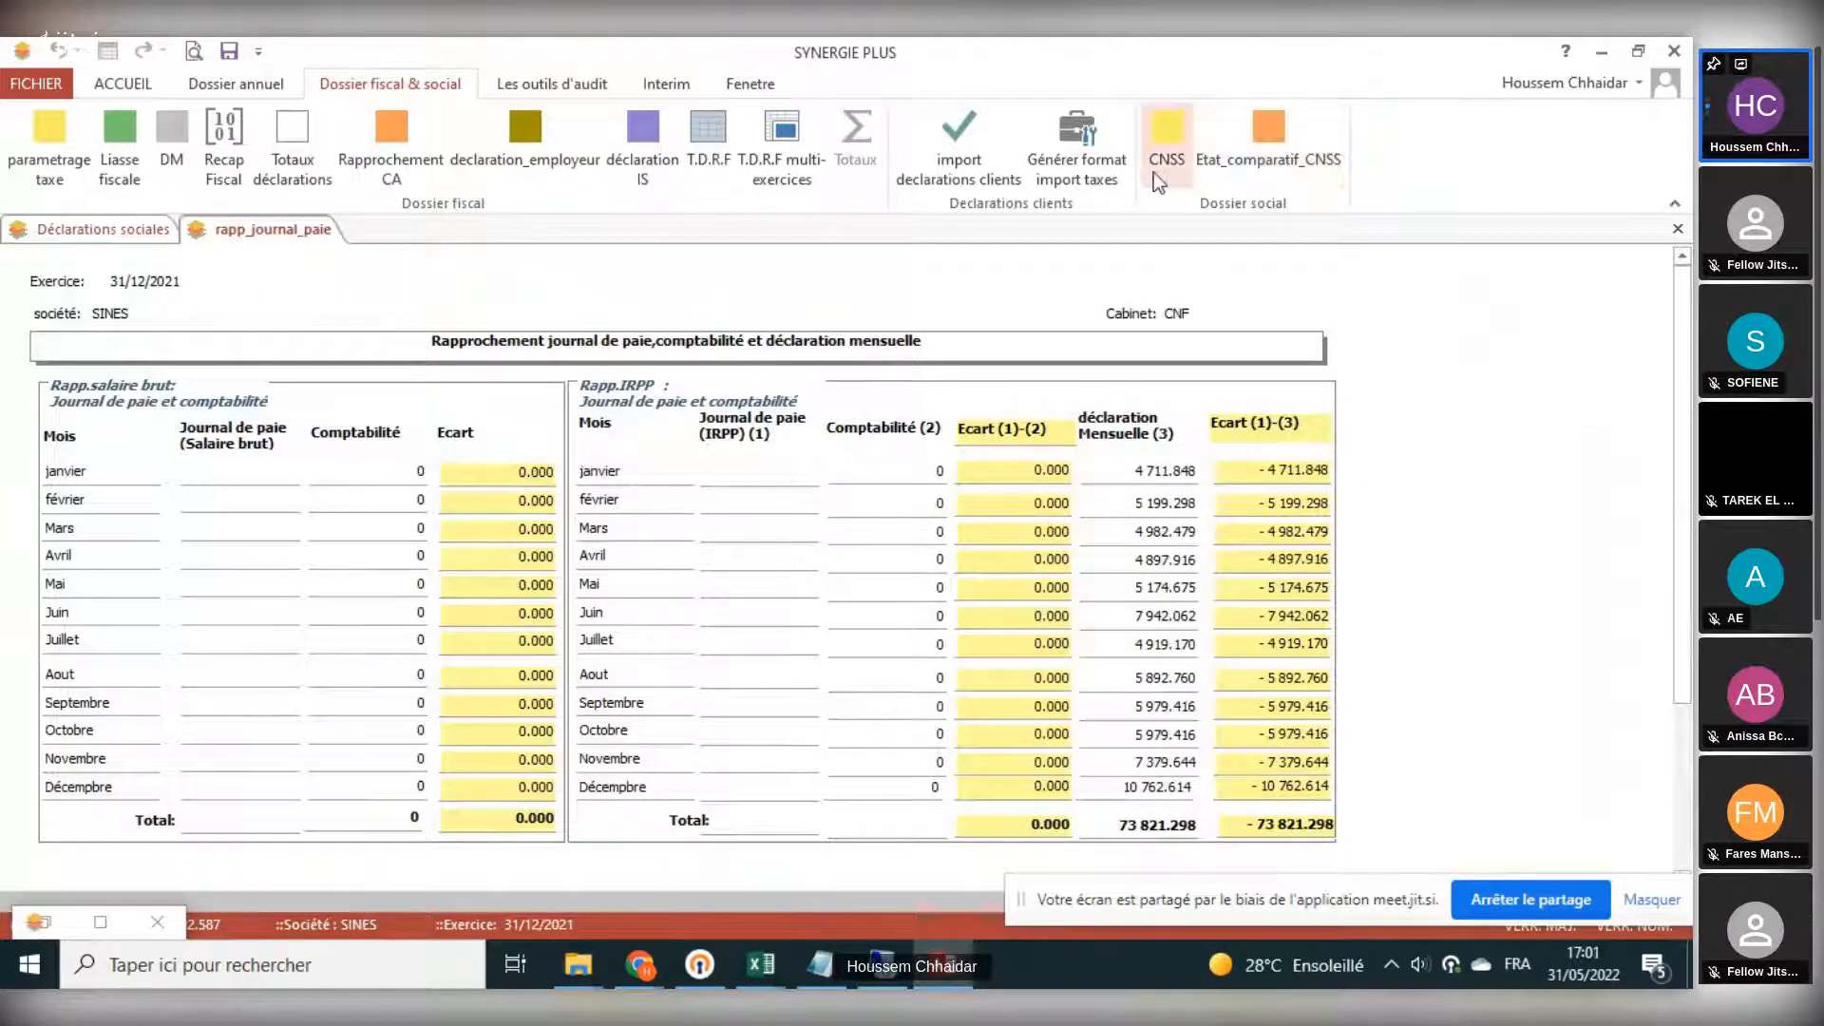
click(94, 228)
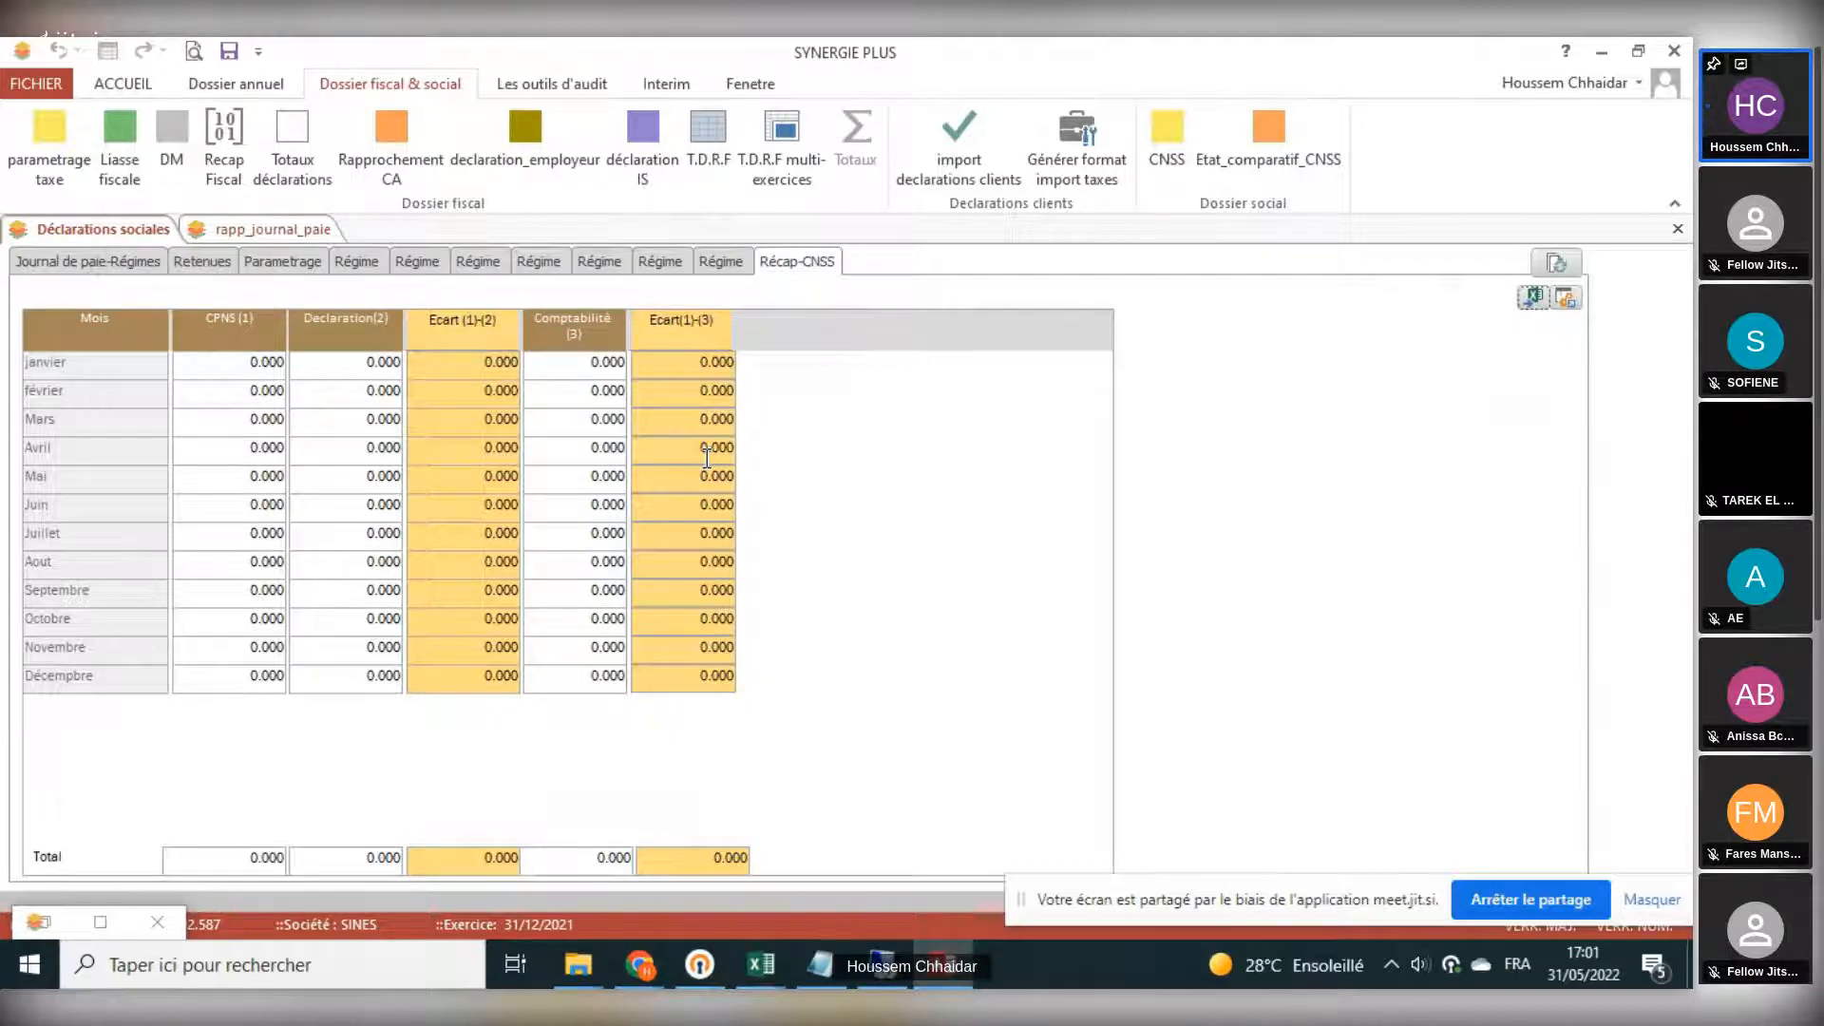
click(219, 373)
click(220, 393)
click(332, 393)
click(1312, 156)
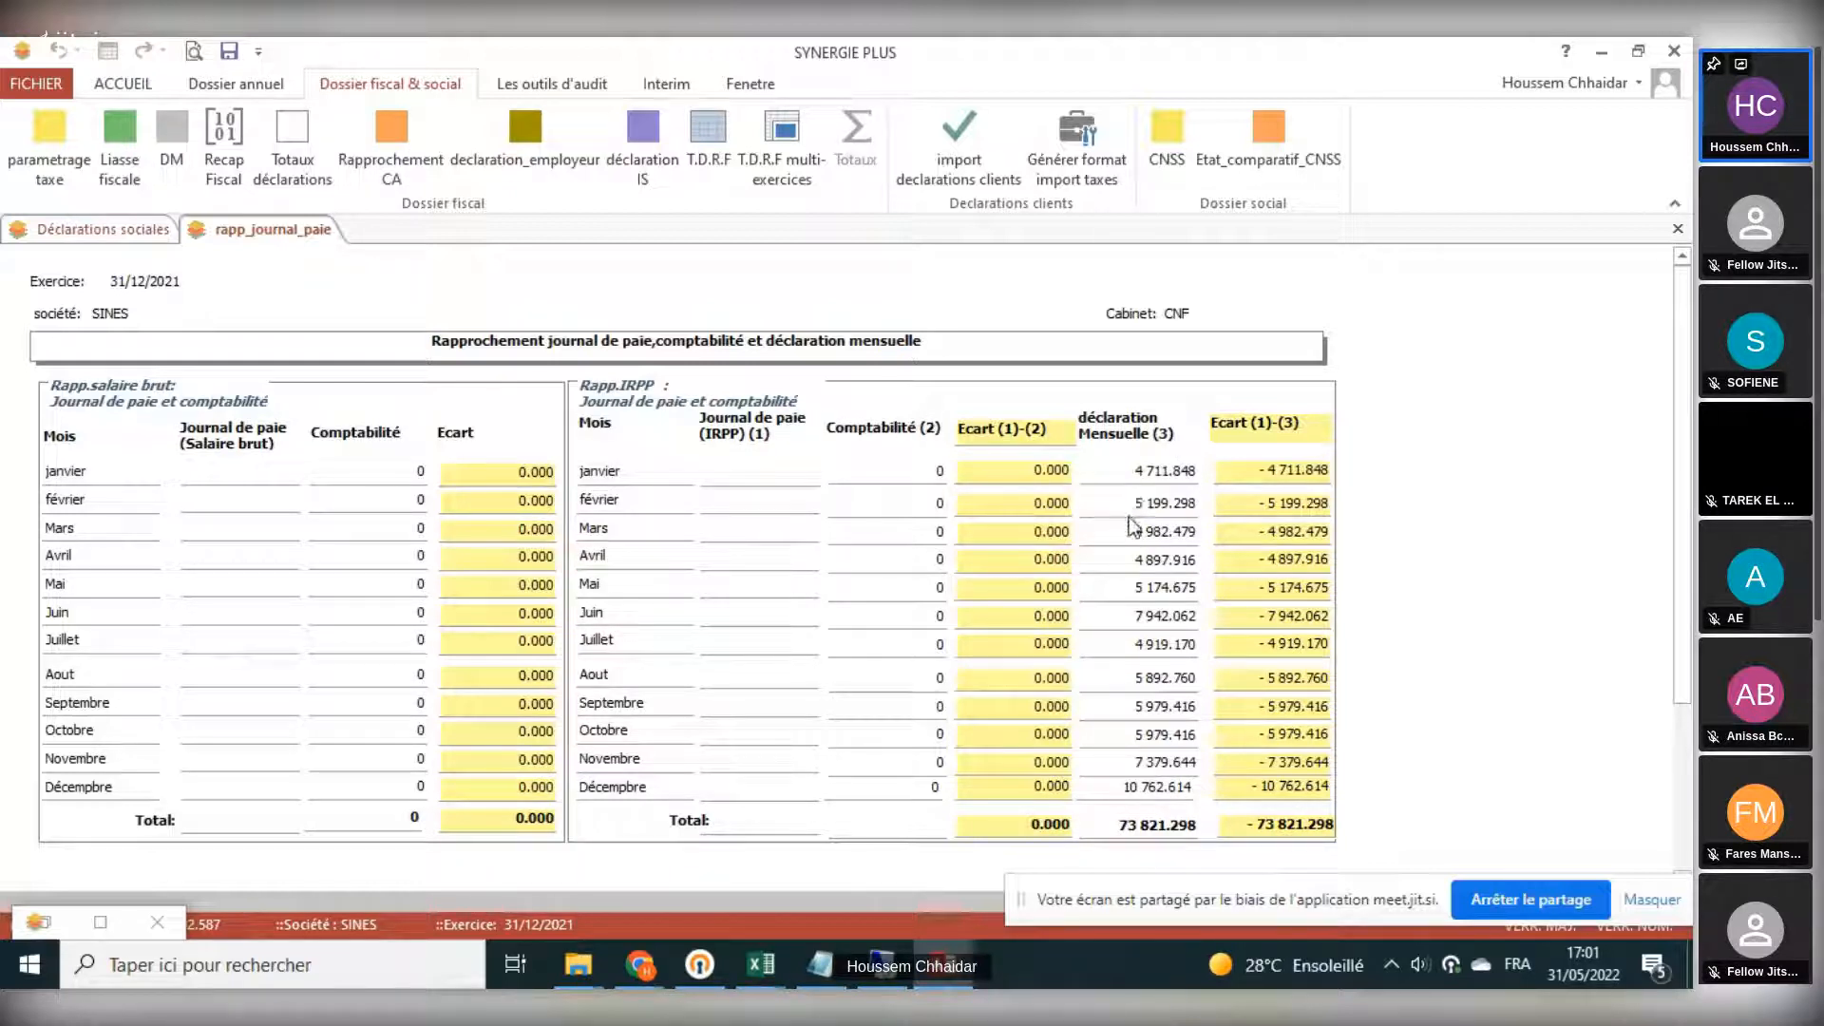
click(1679, 229)
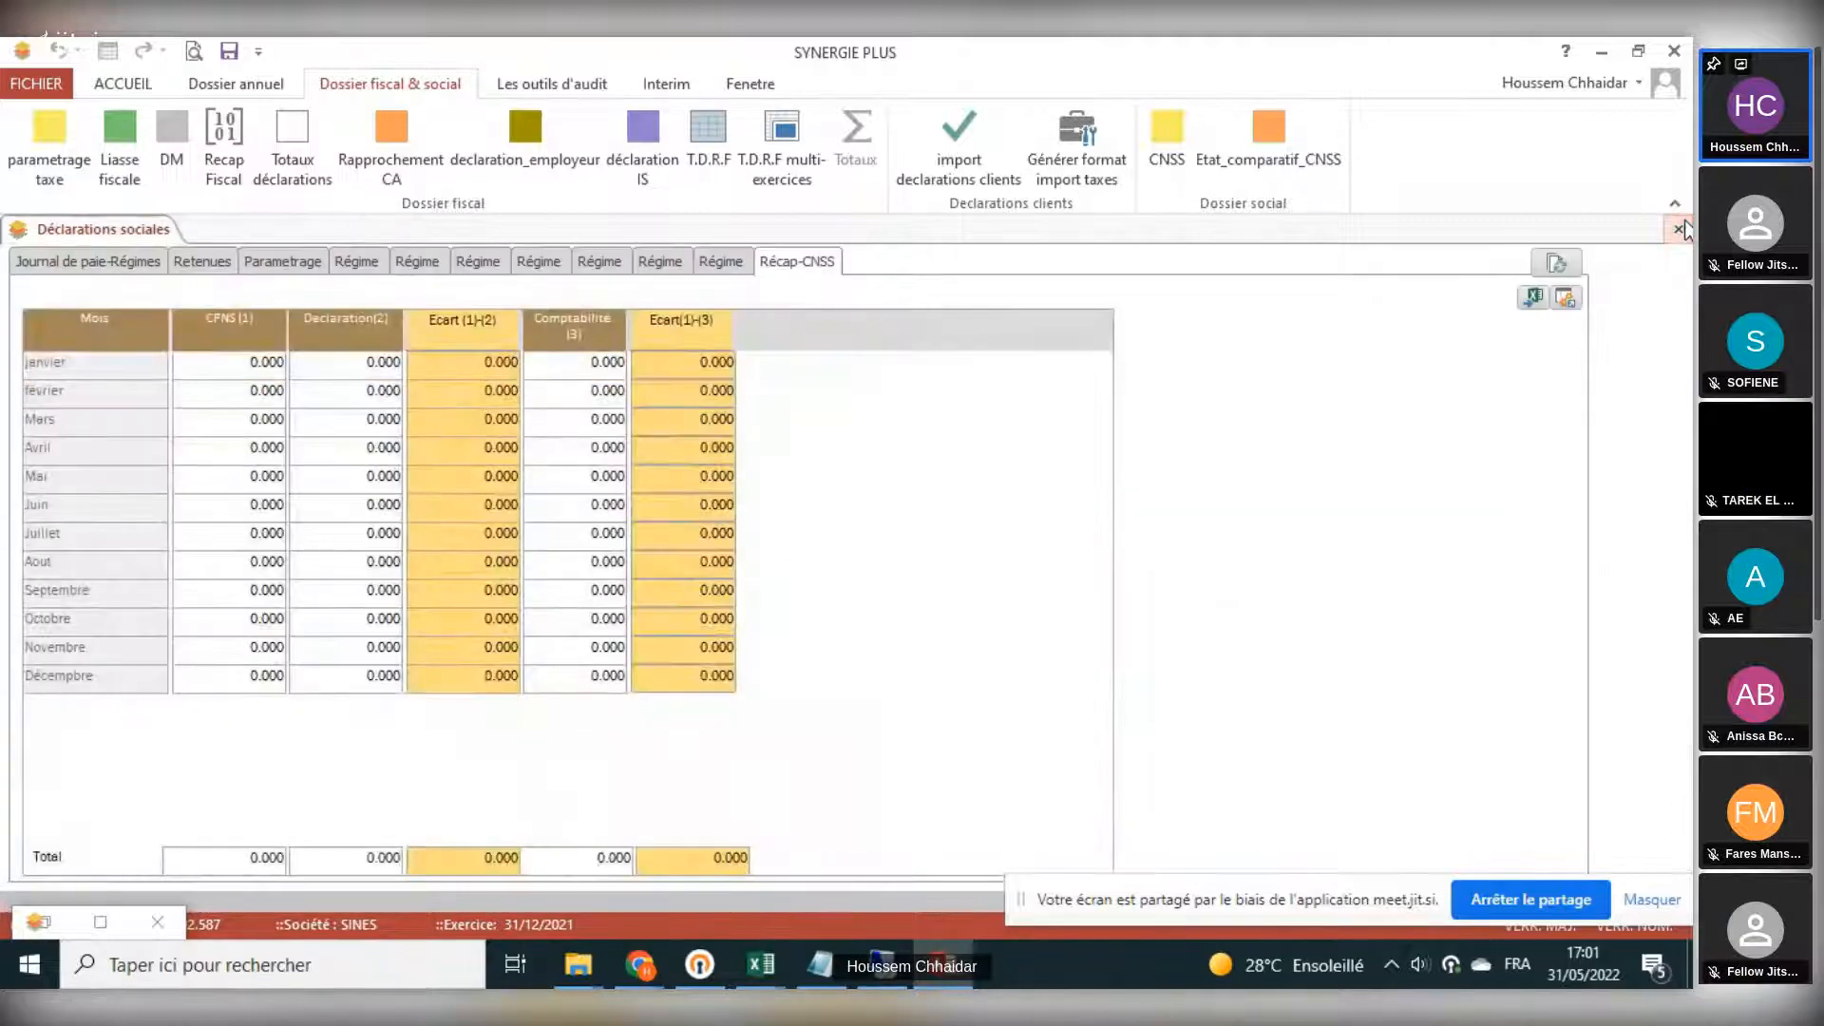
click(1678, 229)
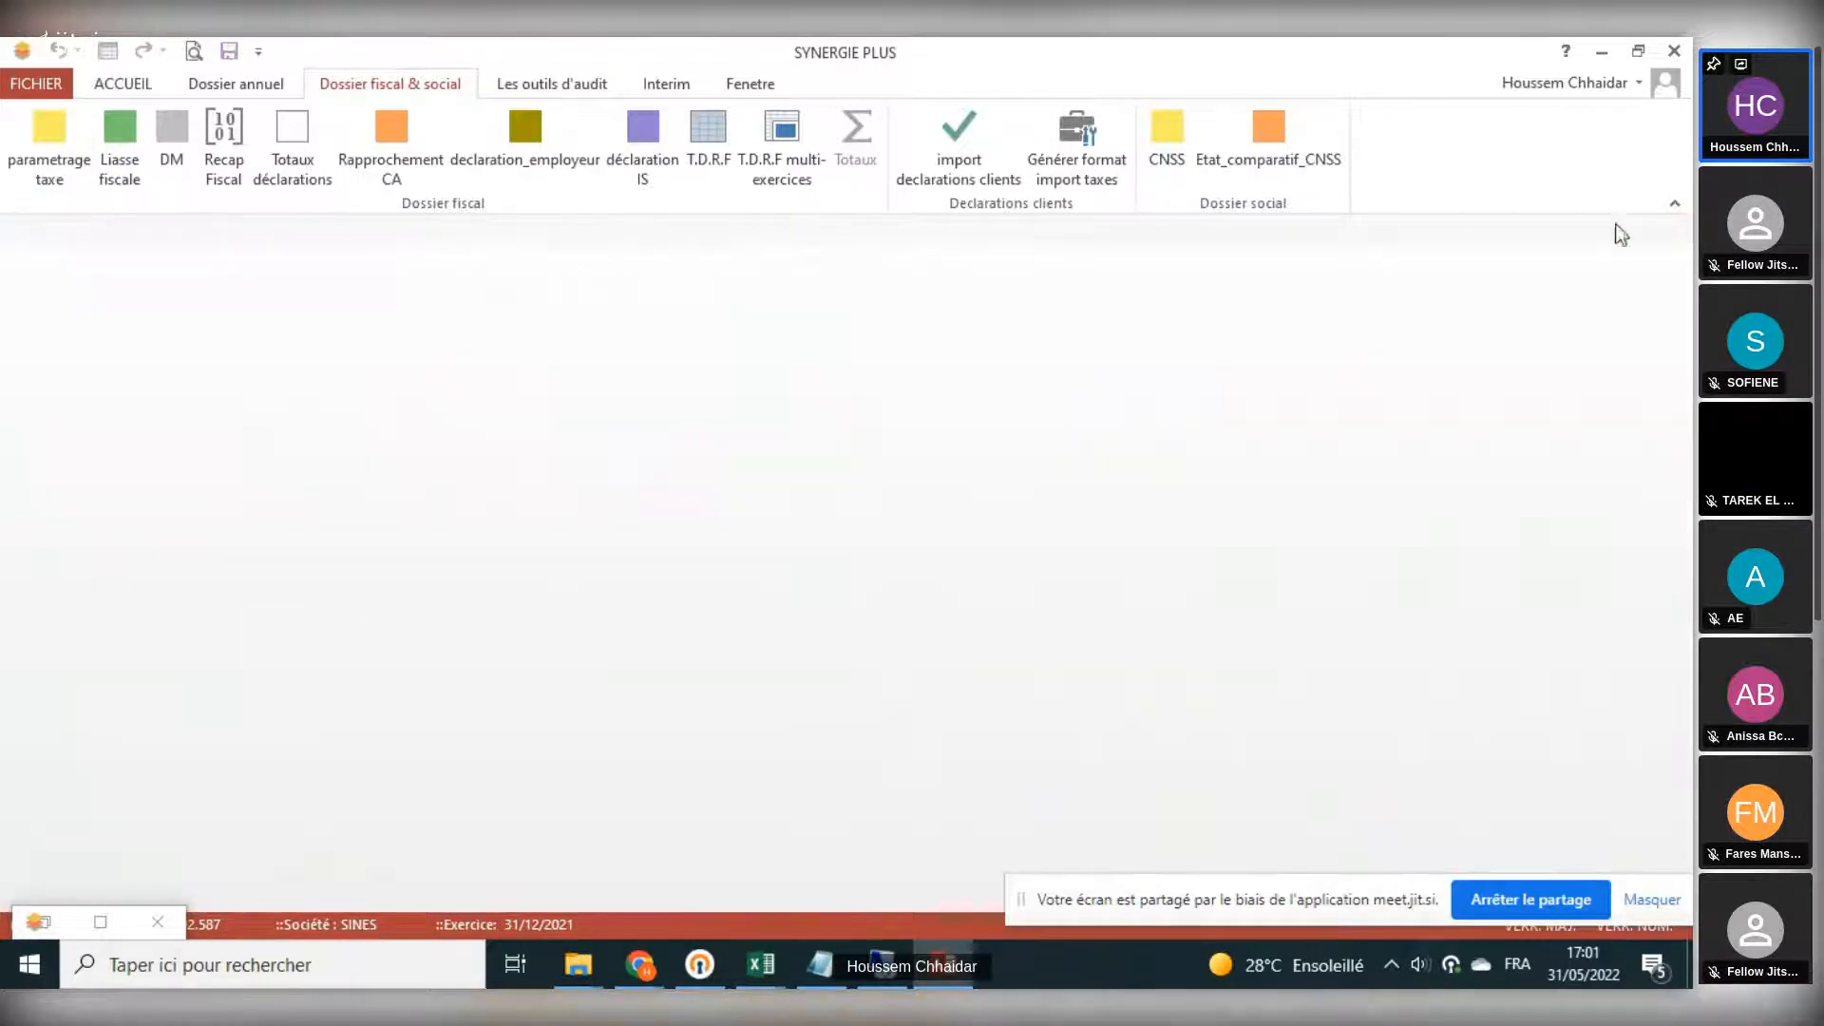
- Open the fixed assets table from the audit tools and examine the Amor N-1 values of several assets
click(574, 89)
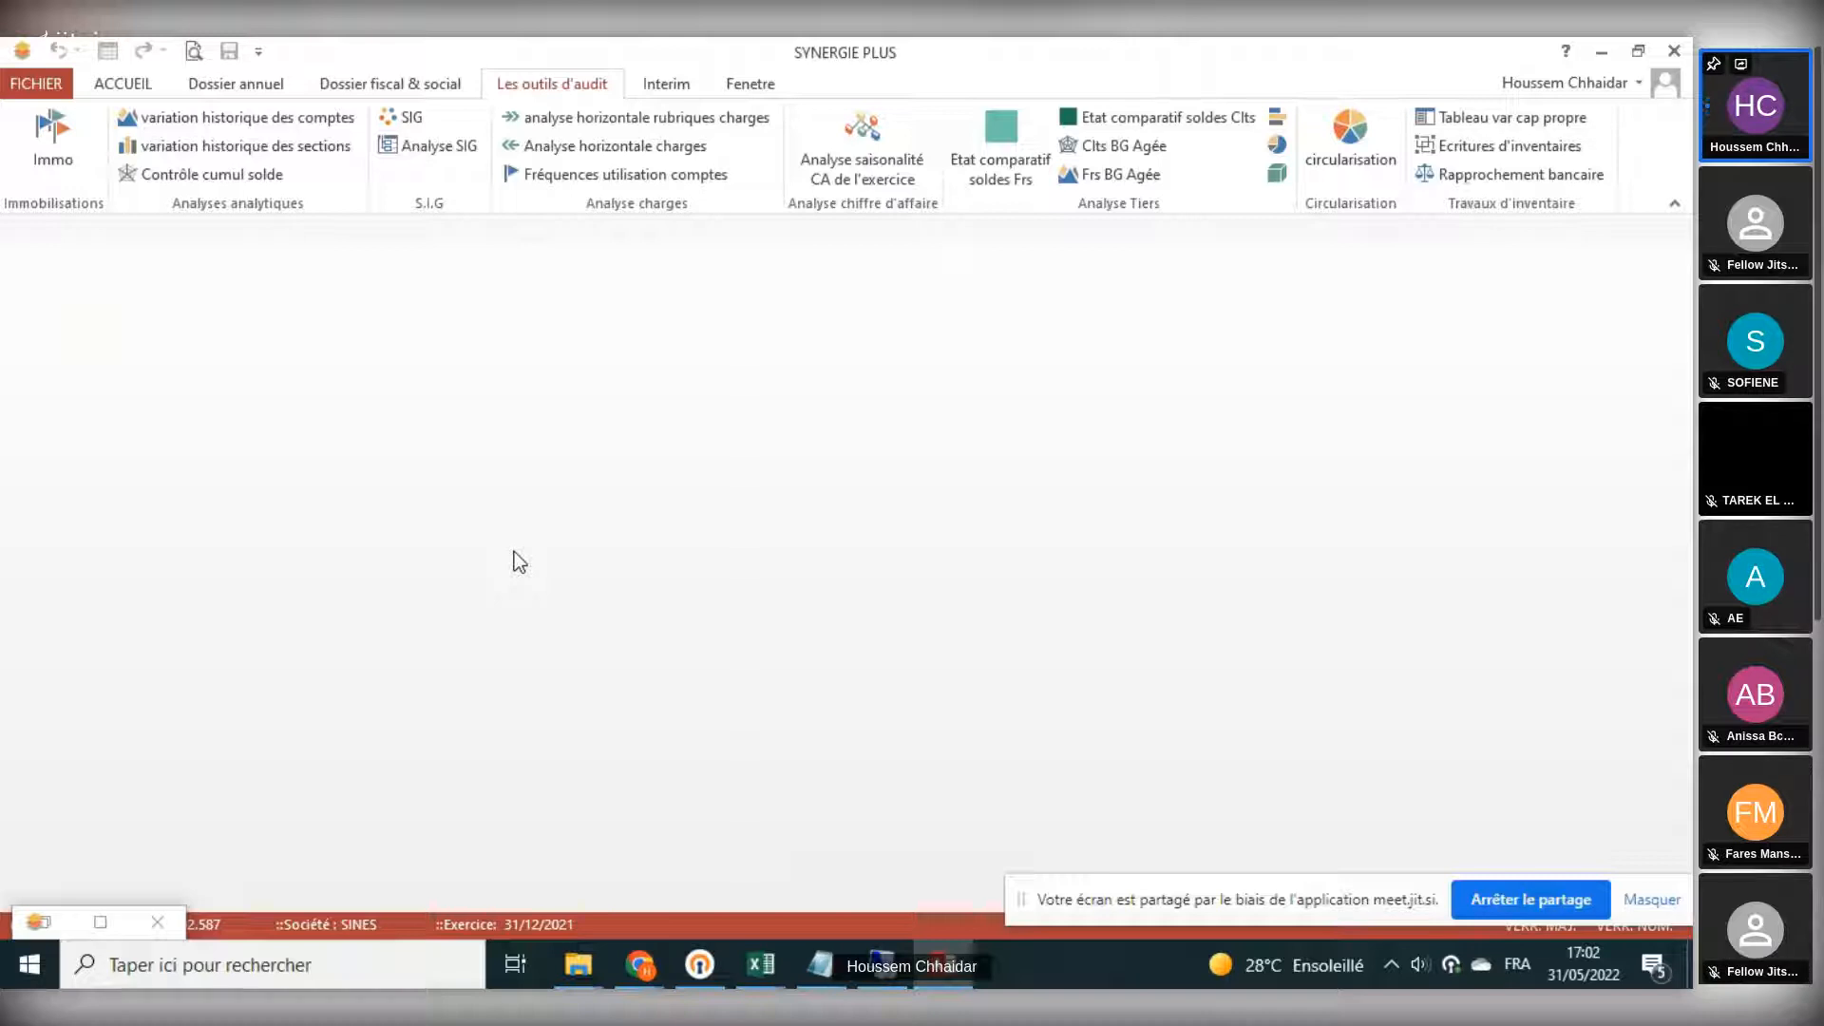
click(53, 137)
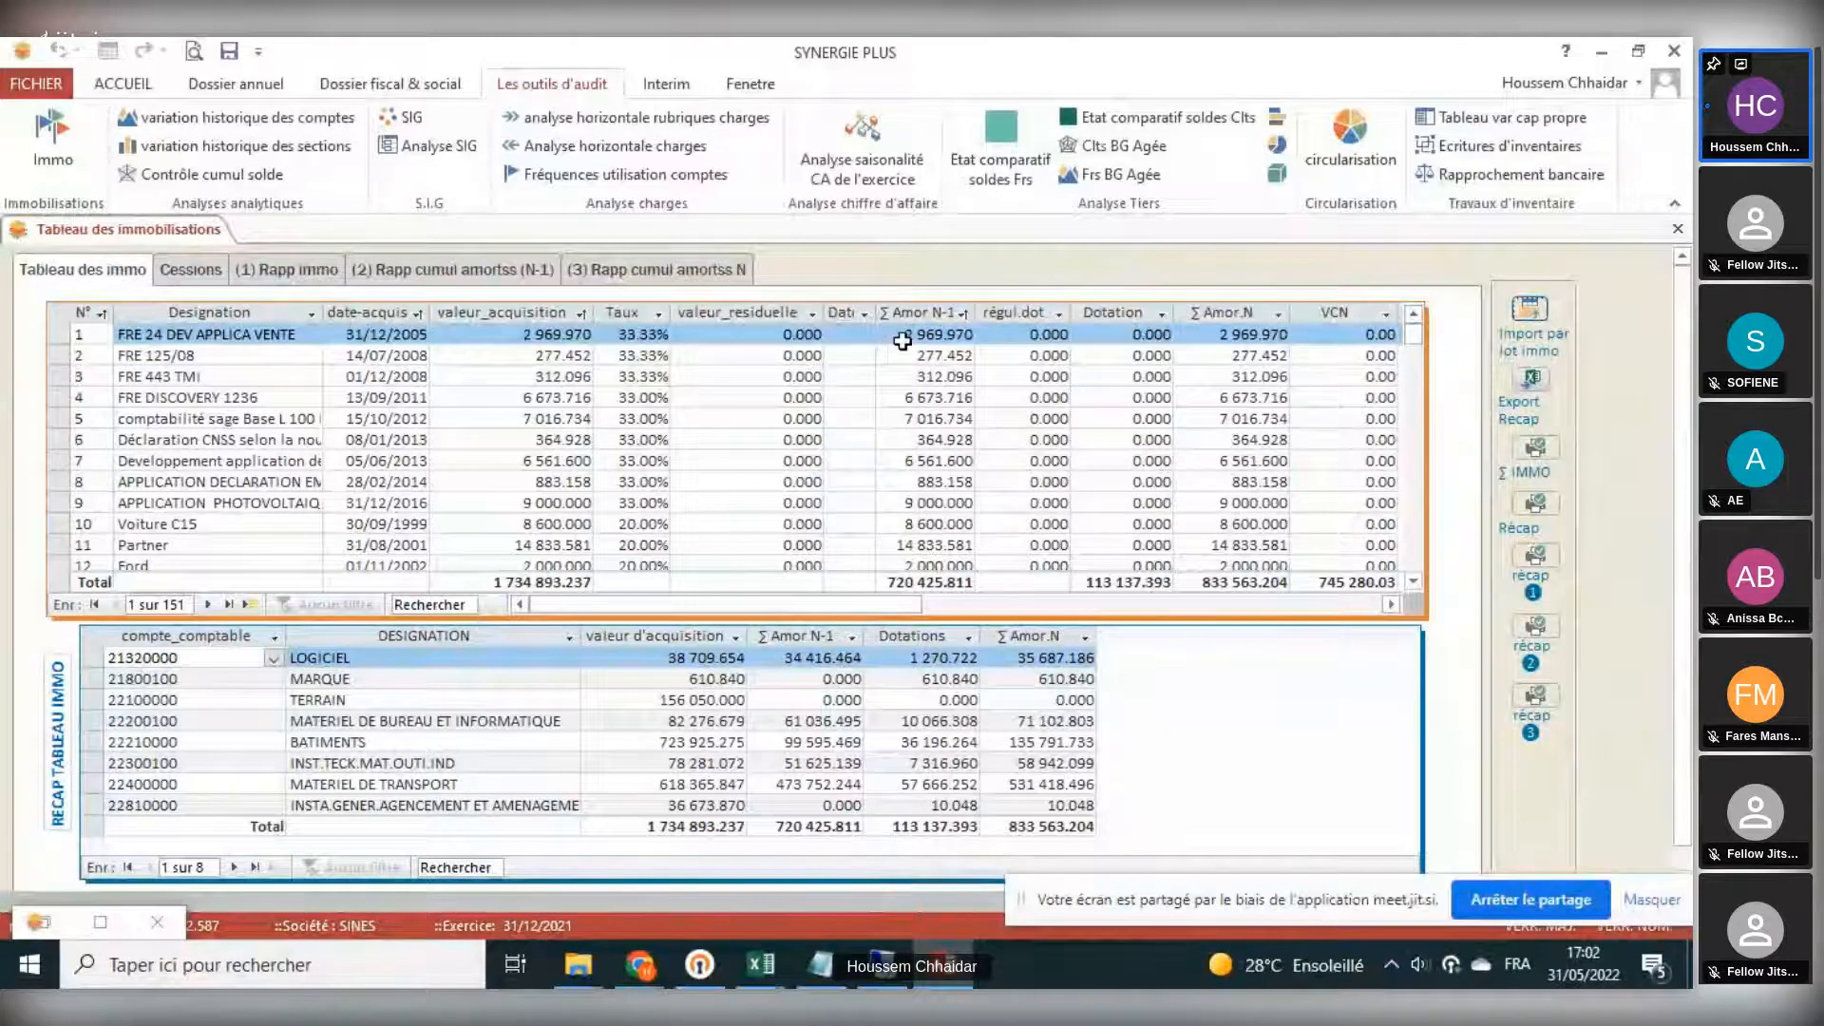
click(913, 397)
click(917, 418)
click(931, 481)
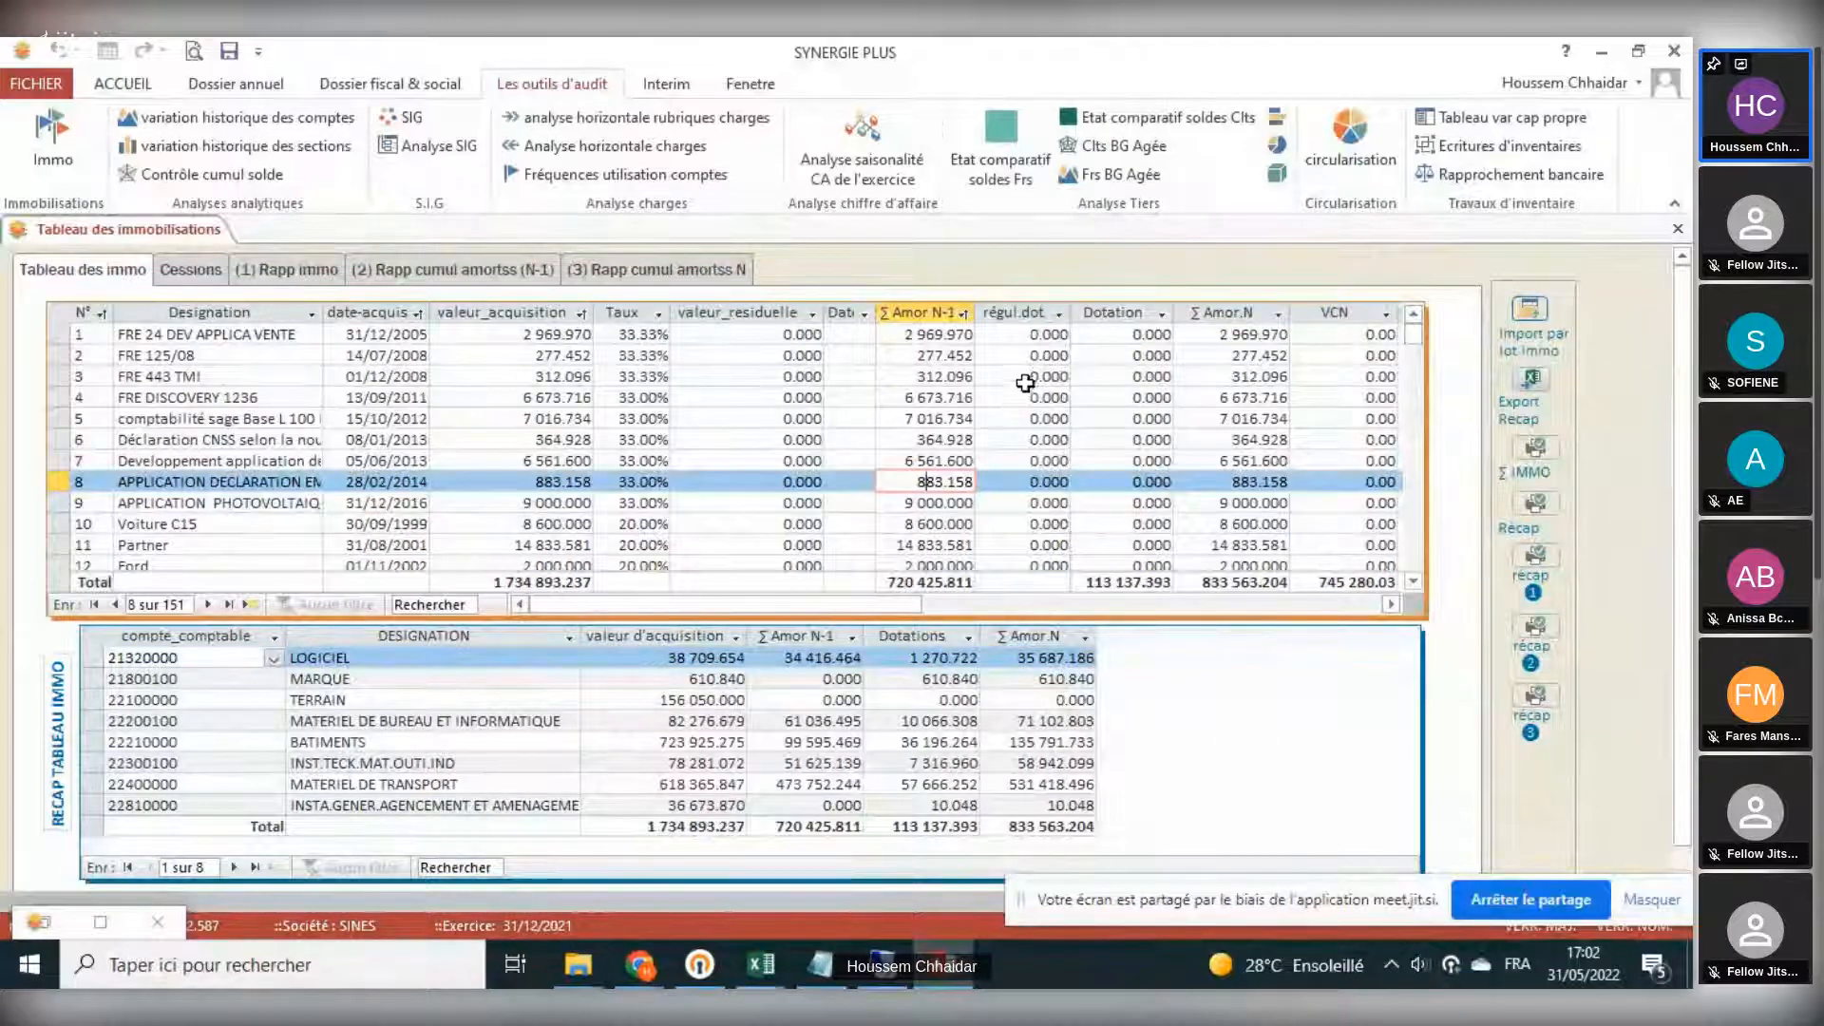
click(940, 377)
key(Up)
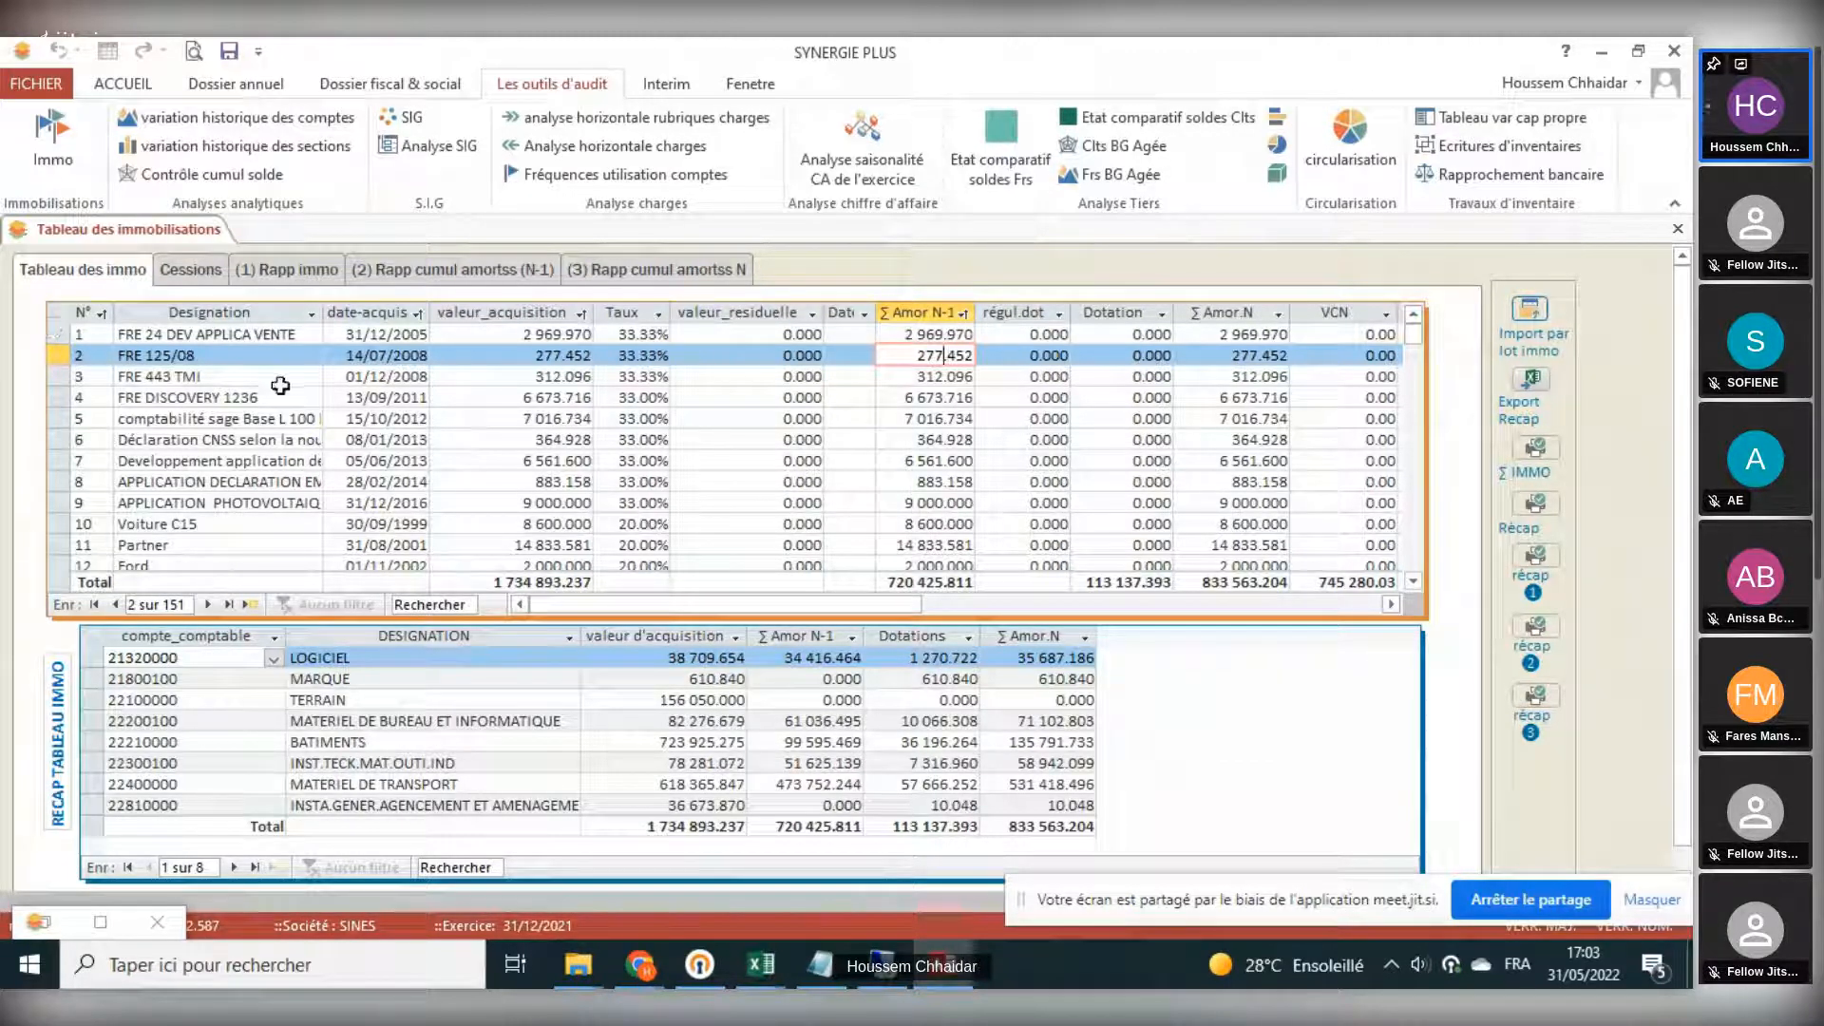
- Review the Rapp immo, Rapp cumul amortss (N-1) and Rapp cumul amortss N reconciliations of the fixed assets table
click(285, 270)
click(453, 270)
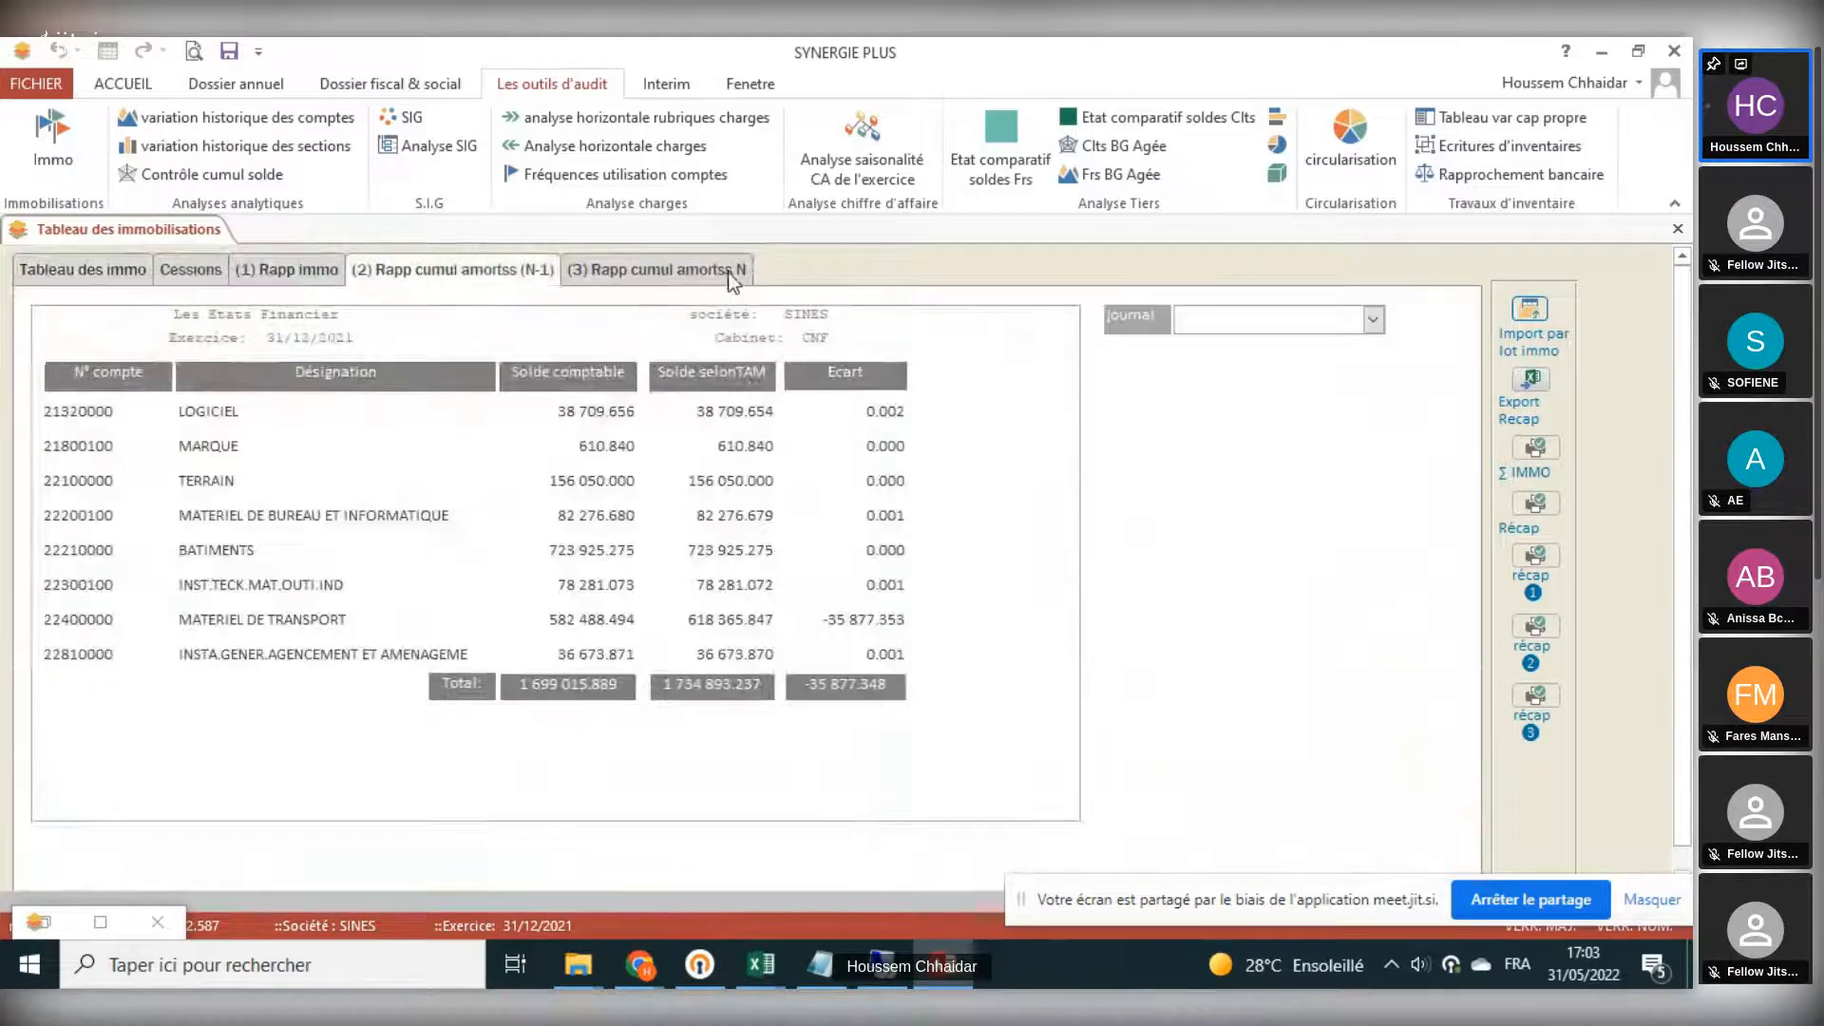
click(706, 271)
click(454, 272)
click(314, 276)
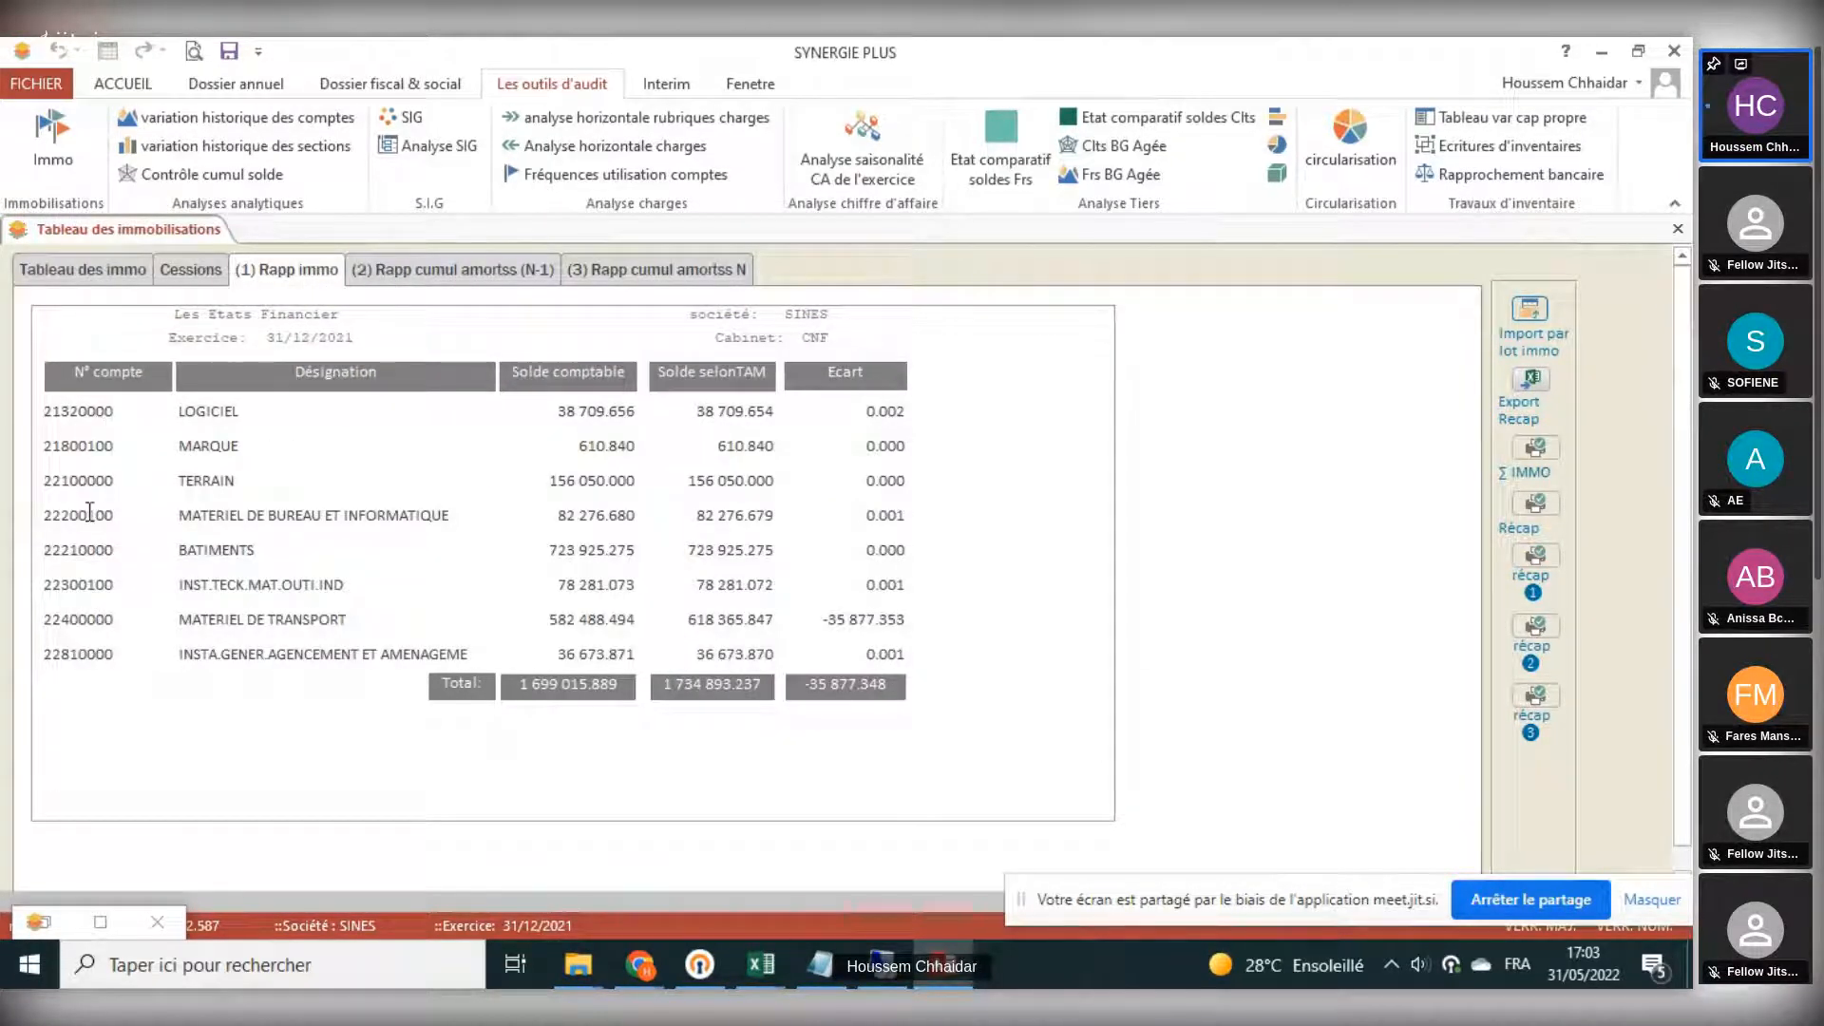
- Run the N-1 cumulative depreciation reconciliation for journal RAN, and review the year N reconciliation before closing the fixed assets table
click(463, 285)
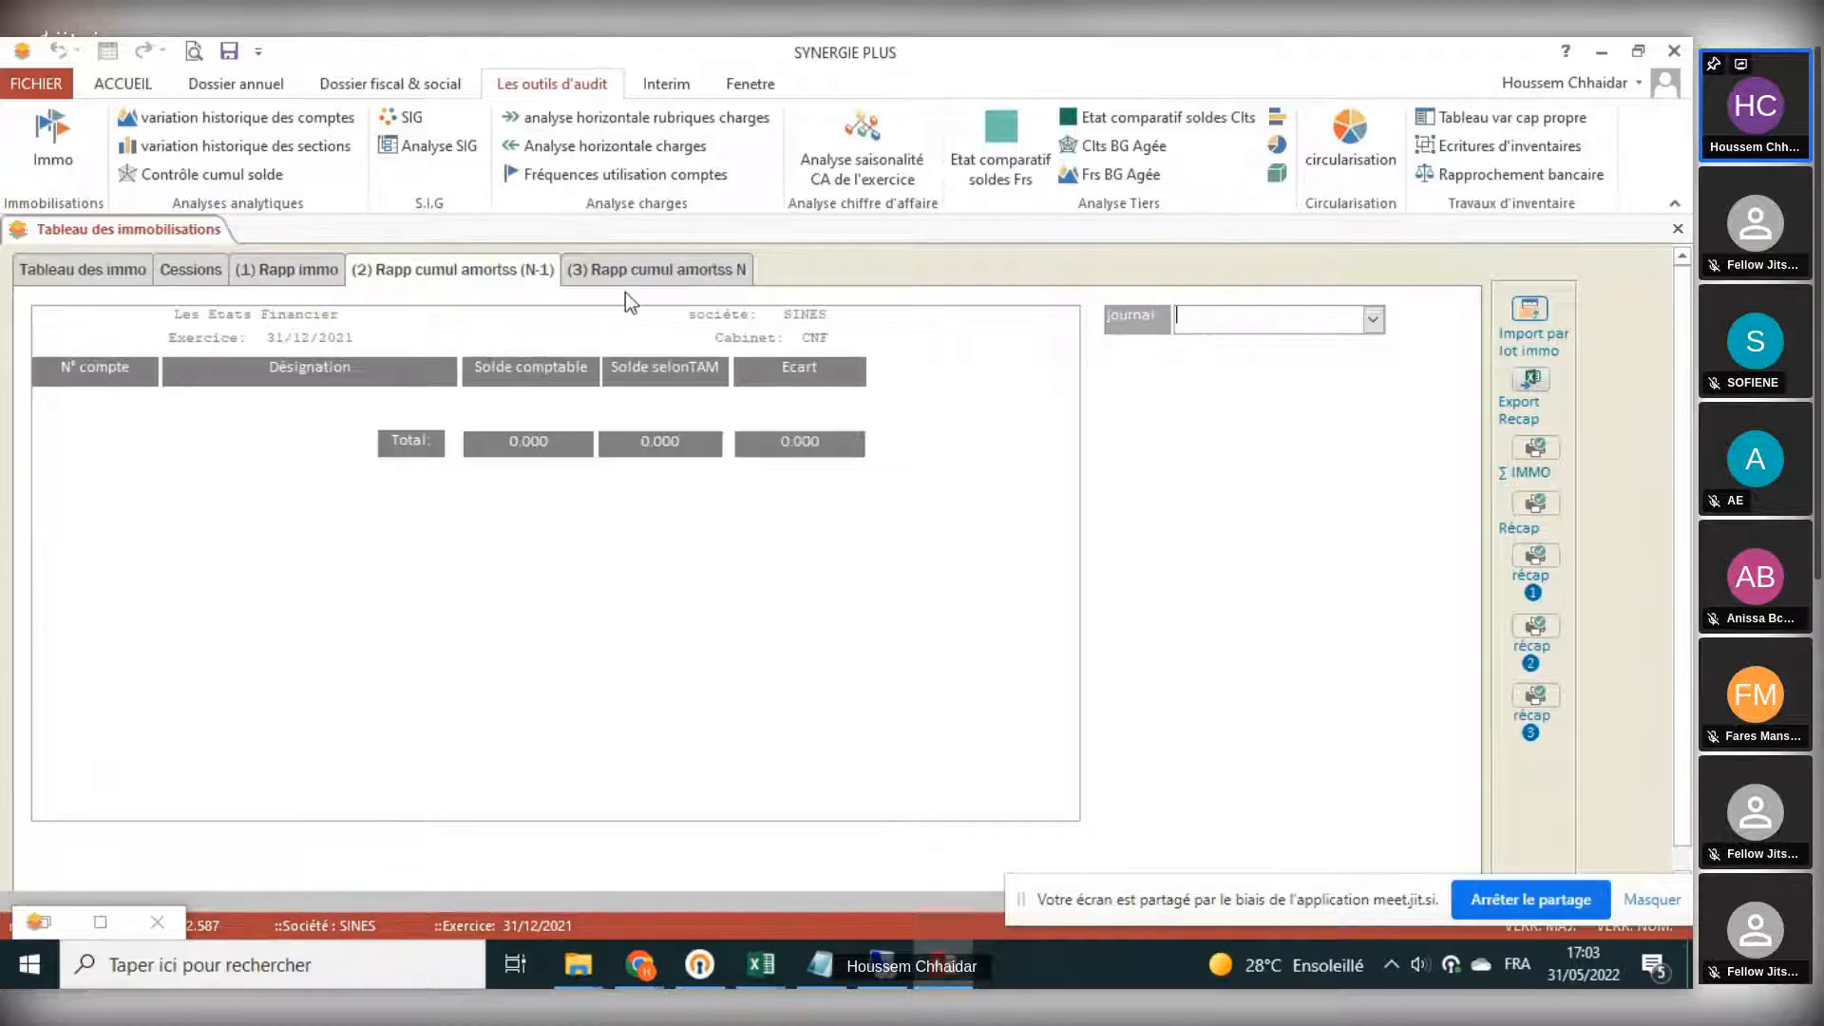
click(1372, 319)
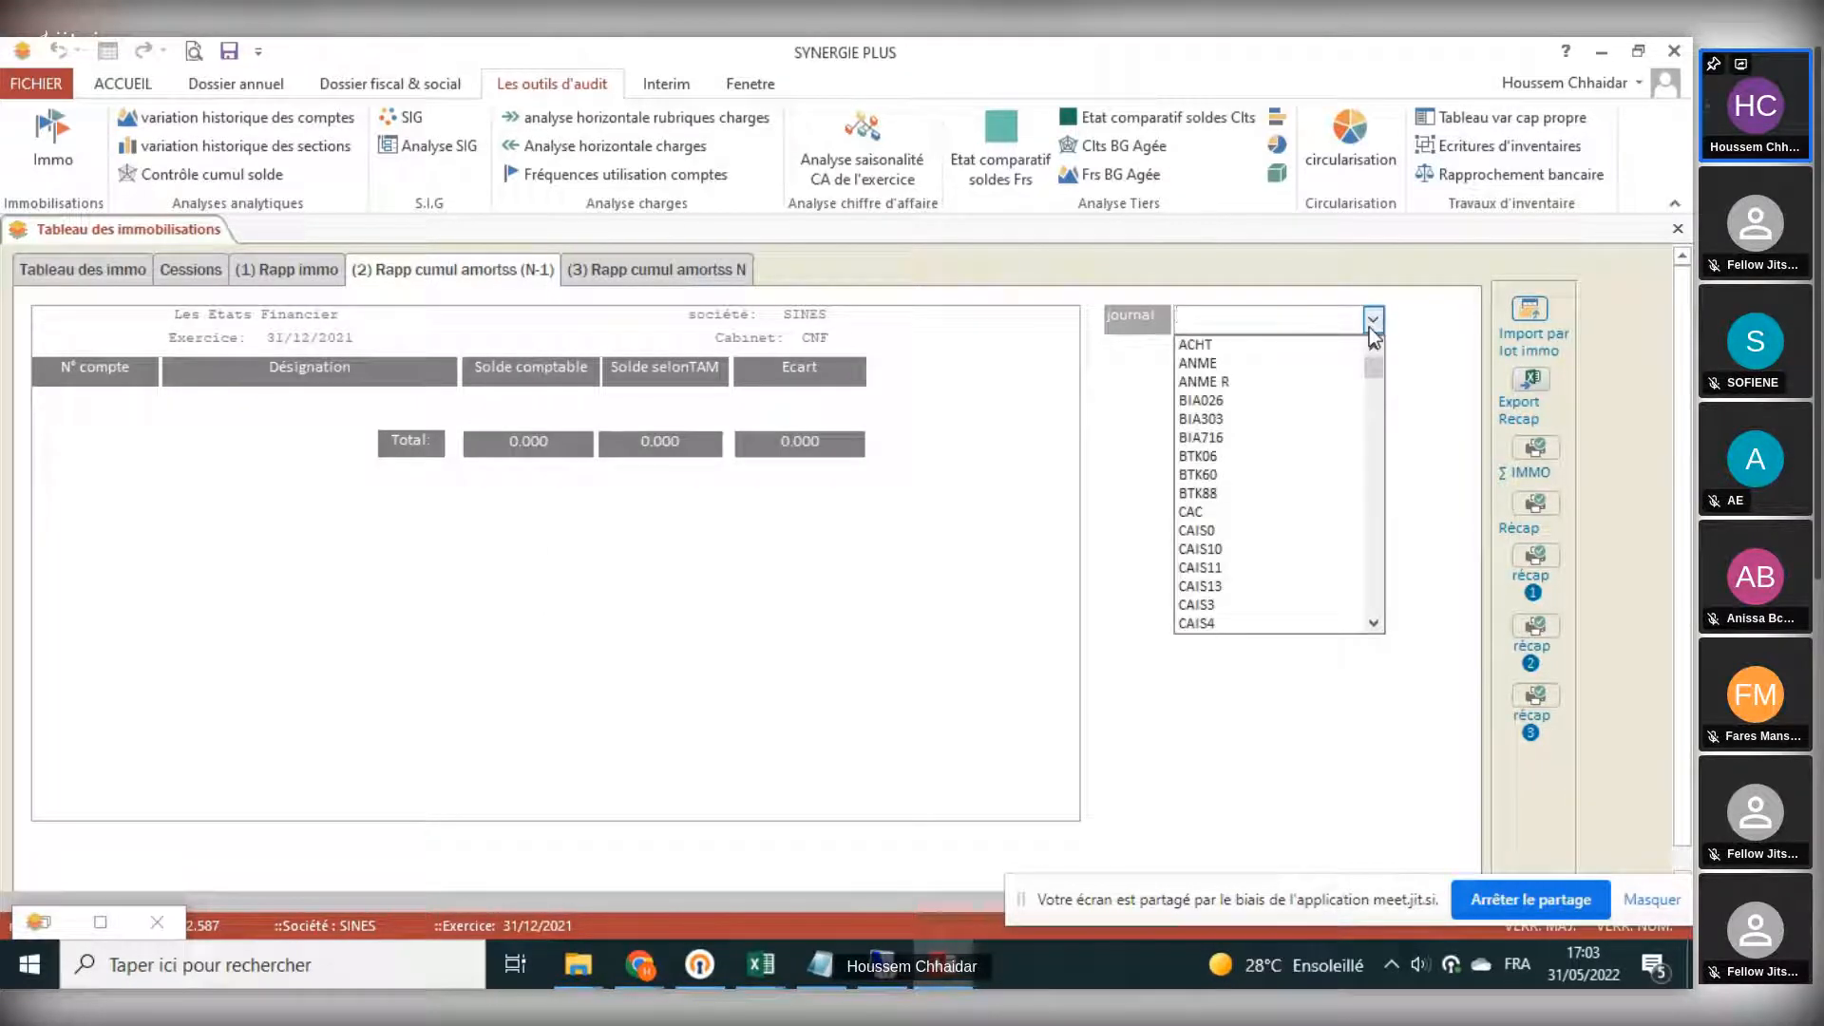
scroll(1317, 466, down, 5)
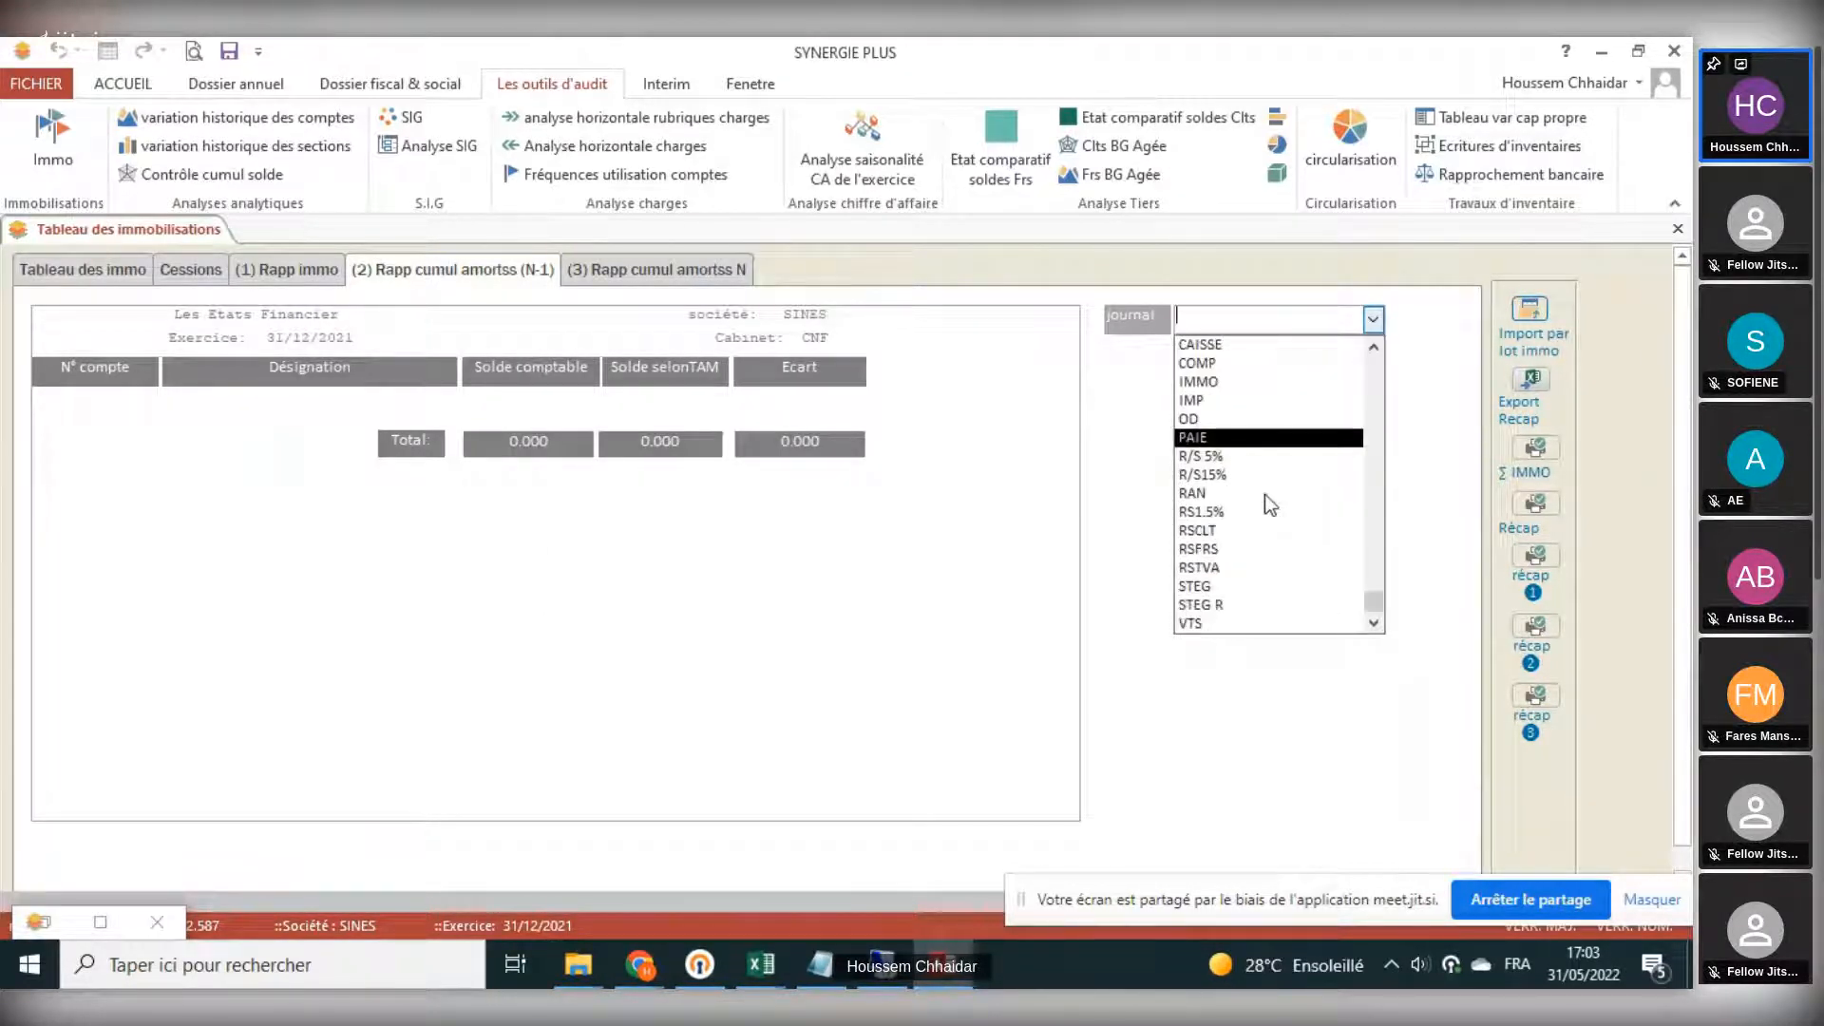
scroll(1225, 565, up, 6)
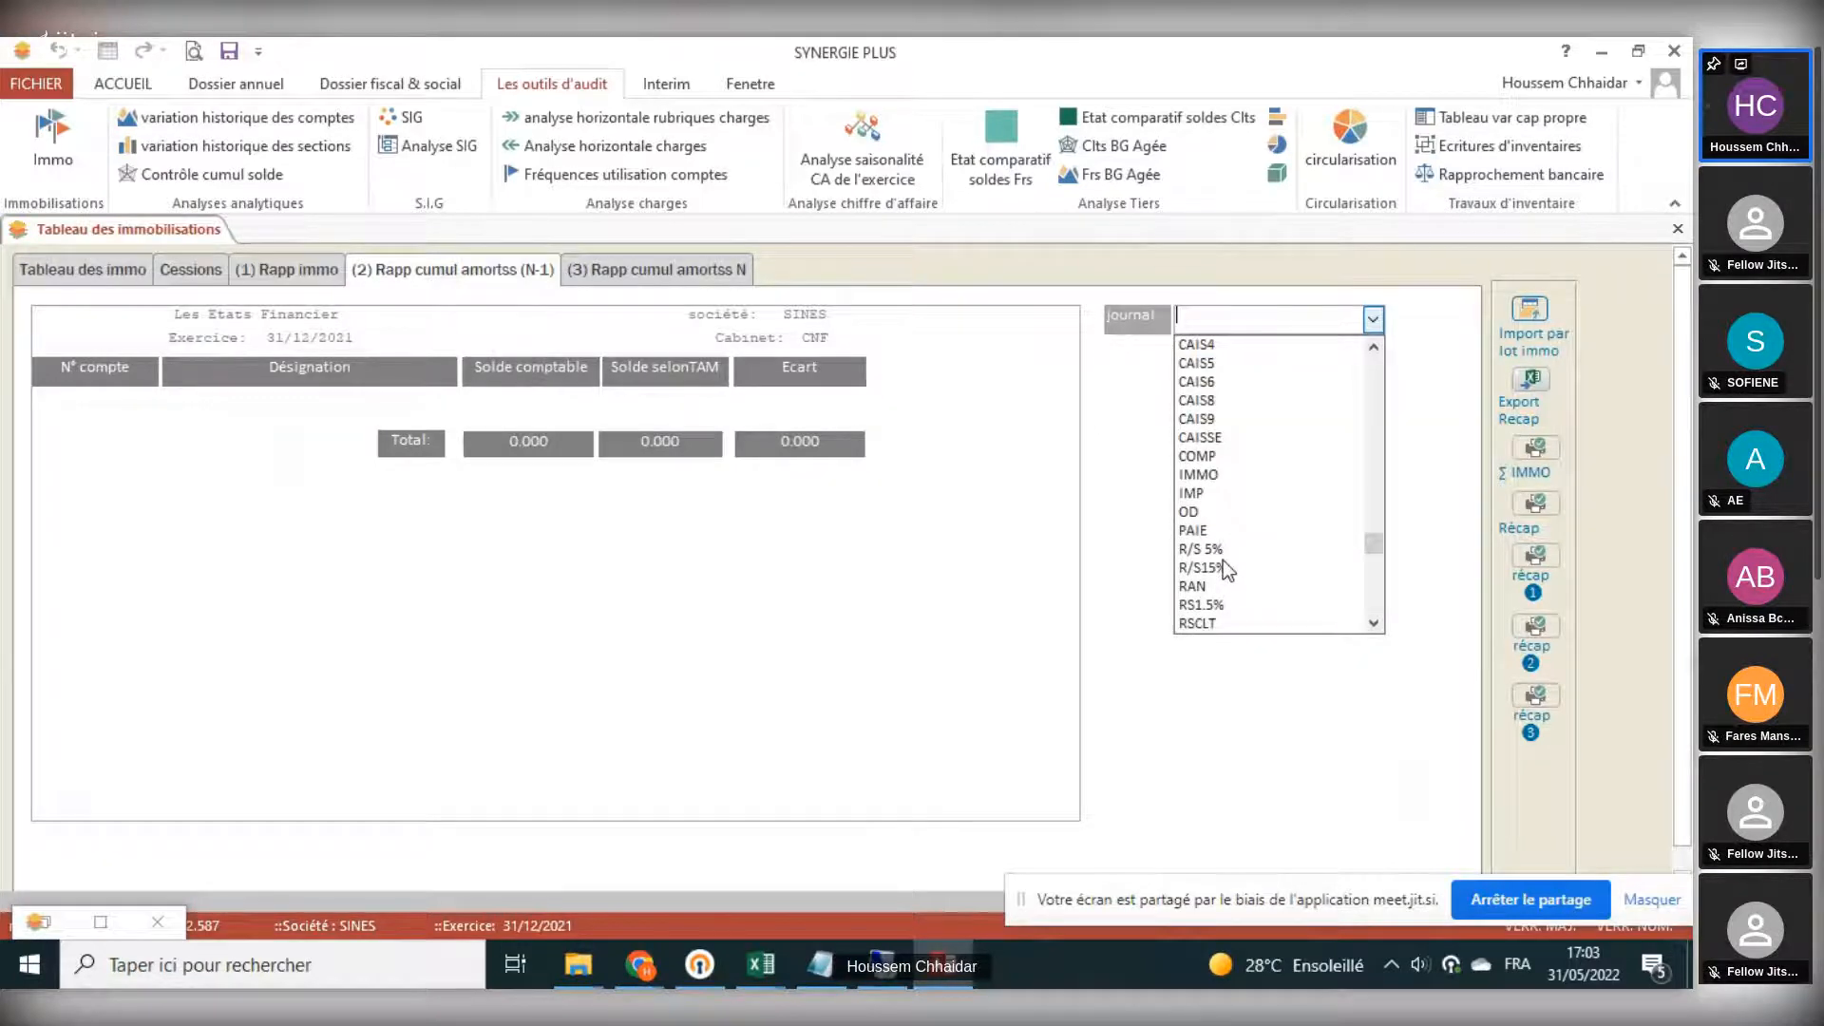
scroll(1223, 561, up, 2)
scroll(1225, 551, down, 5)
click(1228, 545)
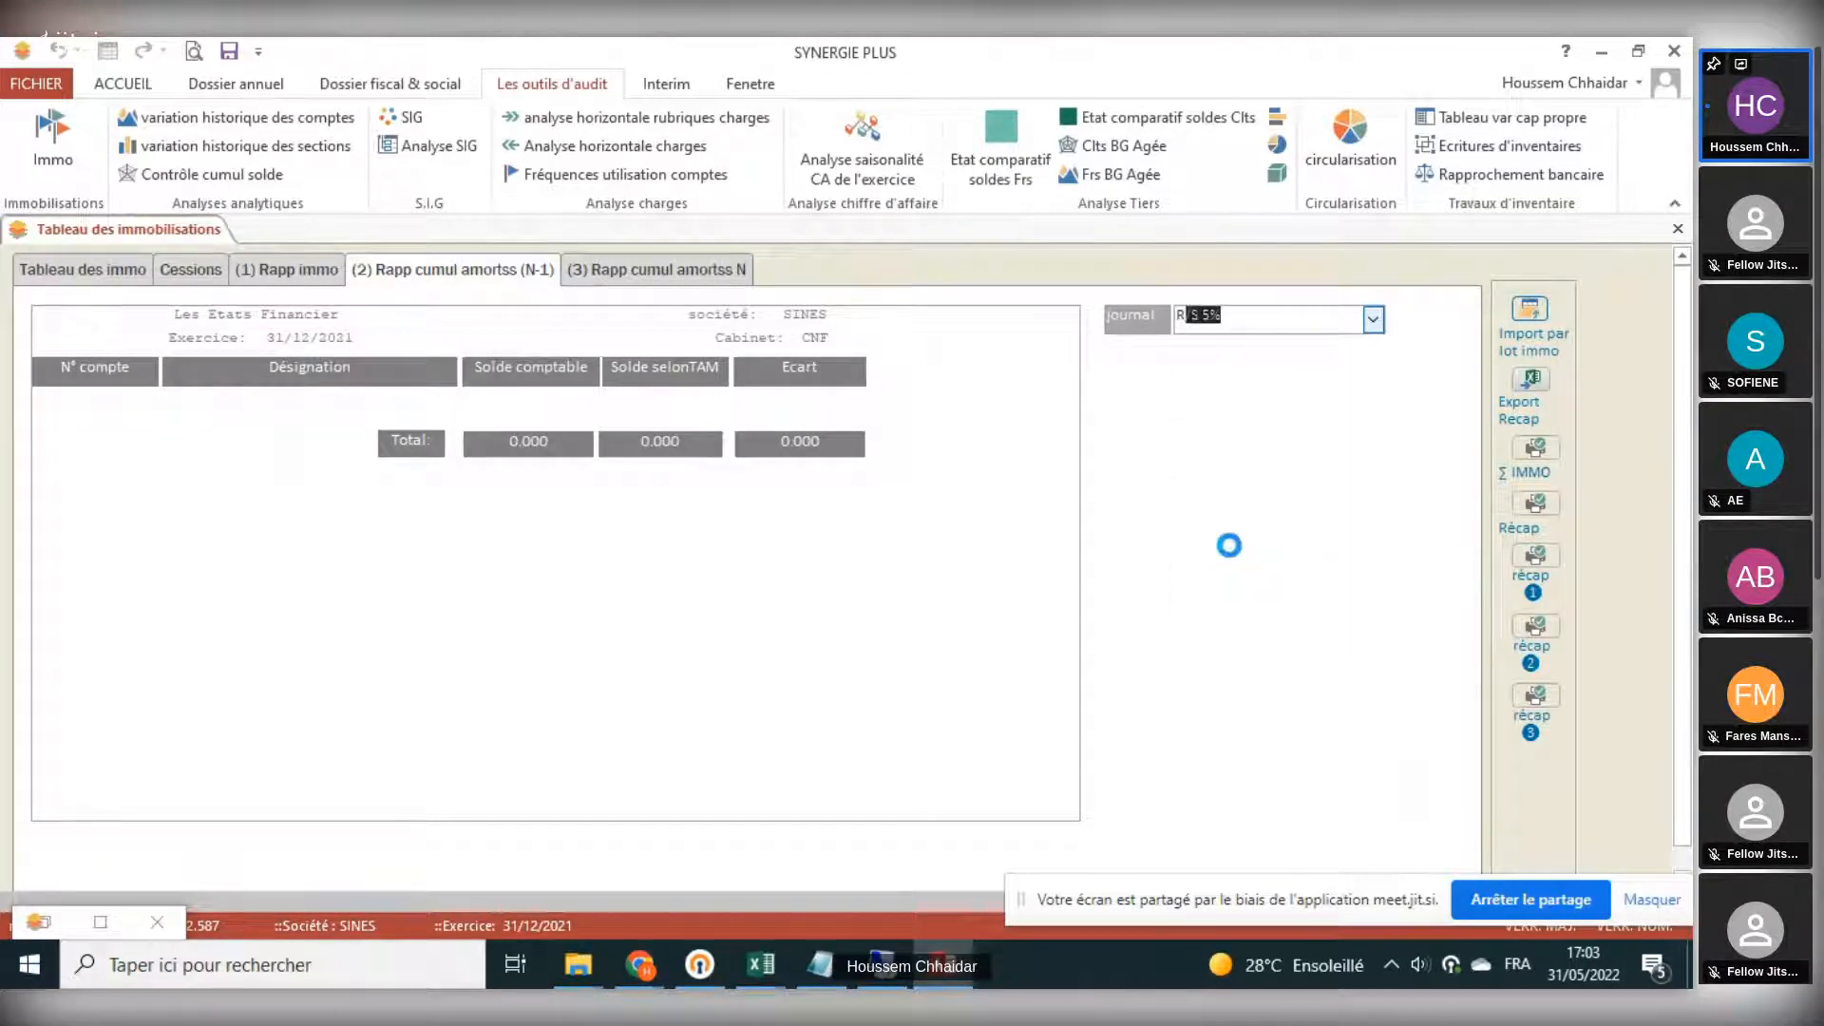
click(1378, 320)
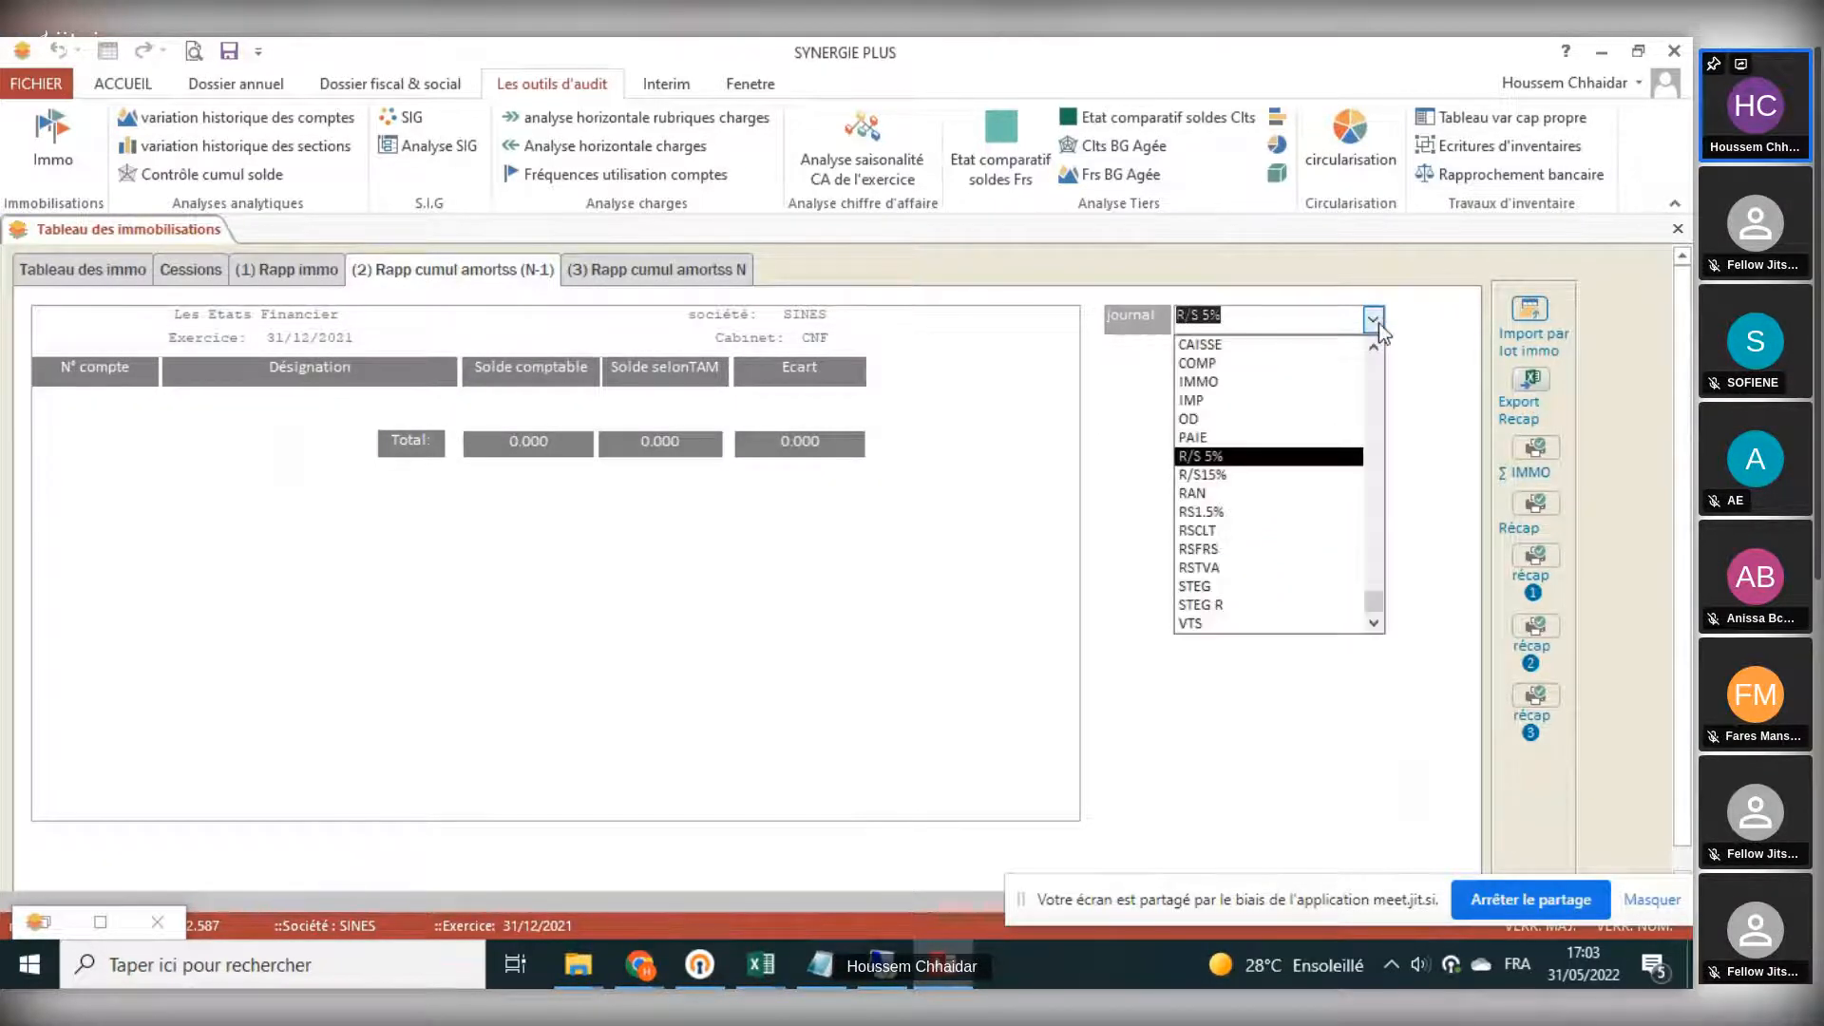
click(1292, 494)
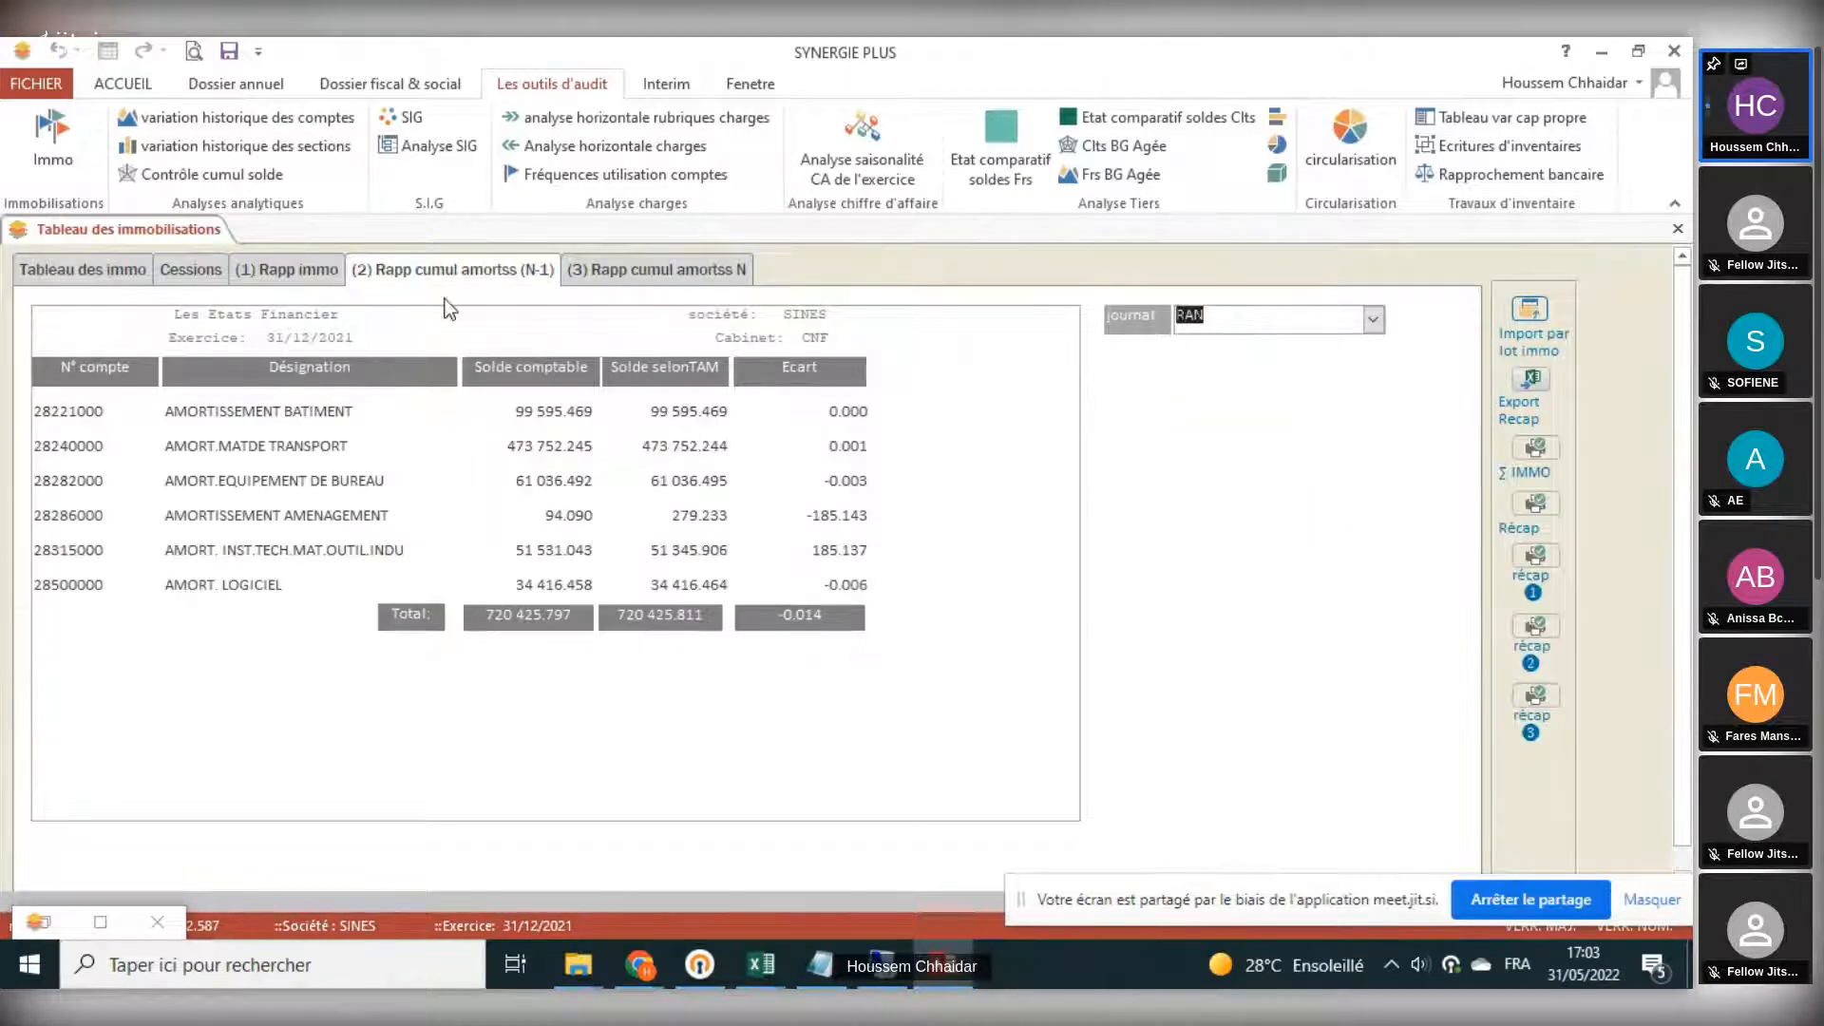
click(591, 273)
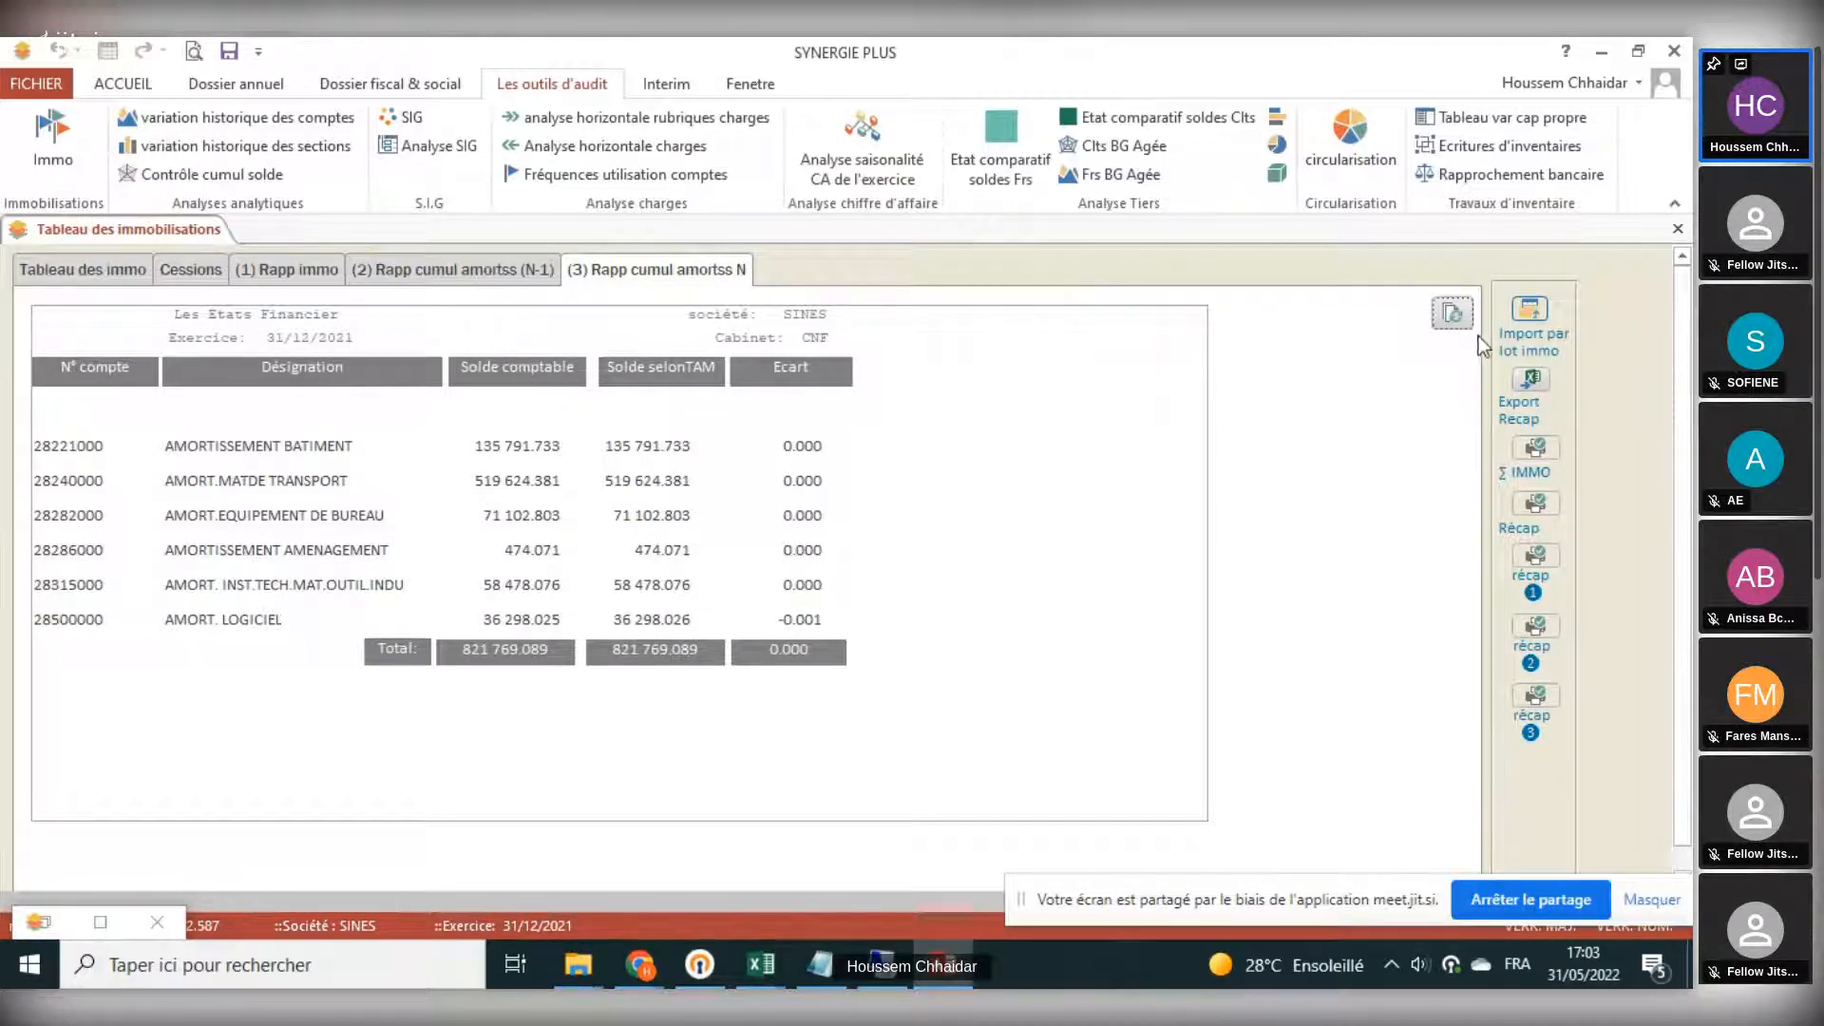
click(1678, 229)
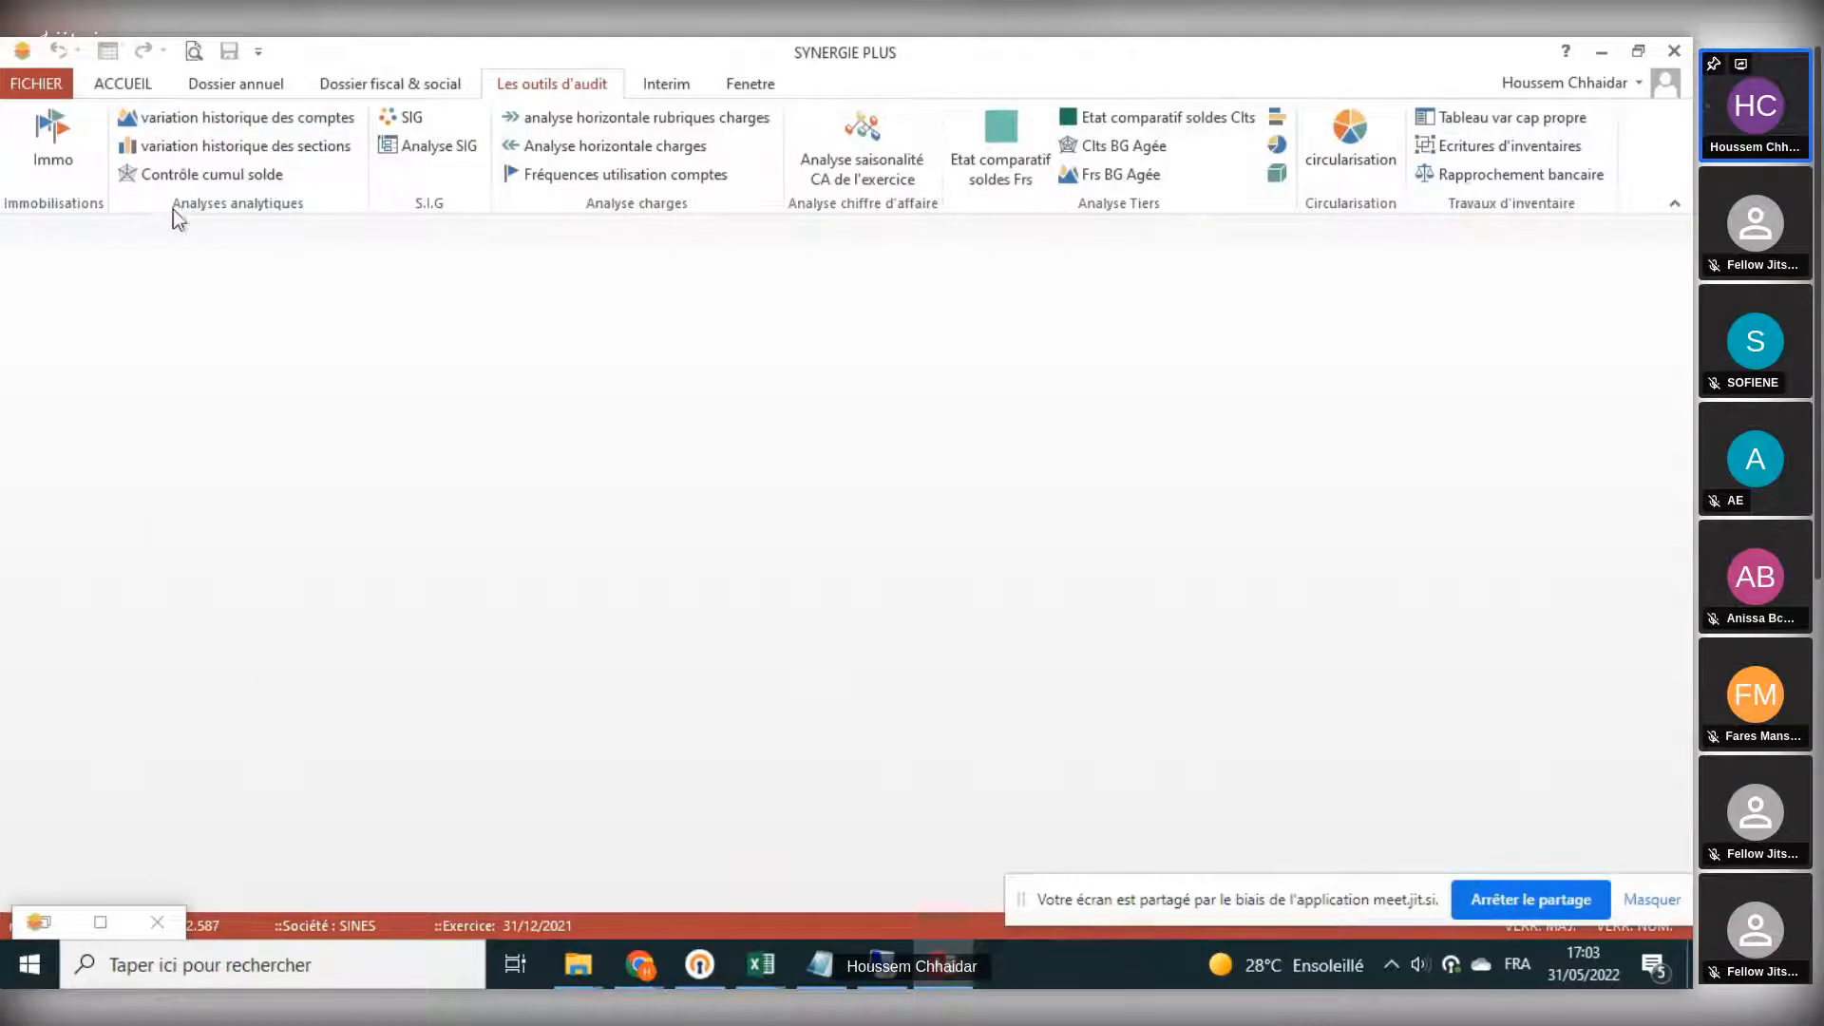
- Examine the historical variation of accounts from 2016 to 2021 down to the TVA accounts, and close the table
click(194, 119)
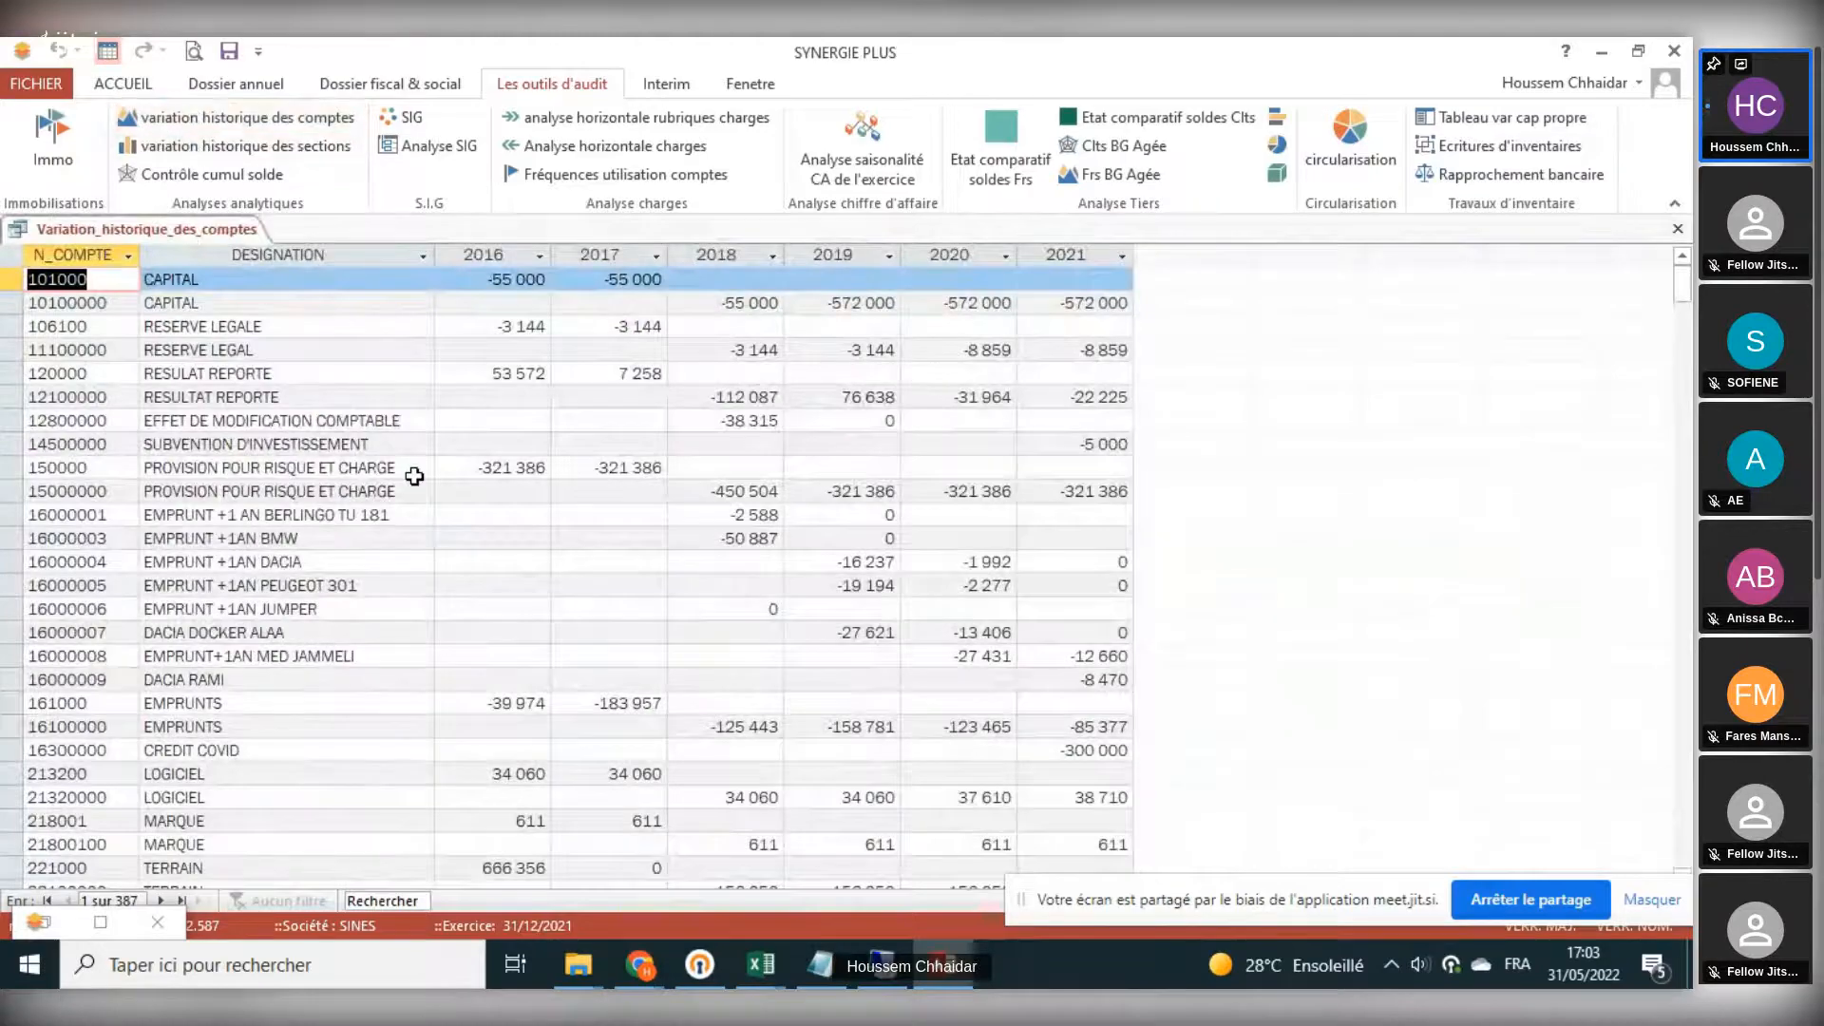
scroll(414, 475, down, 15)
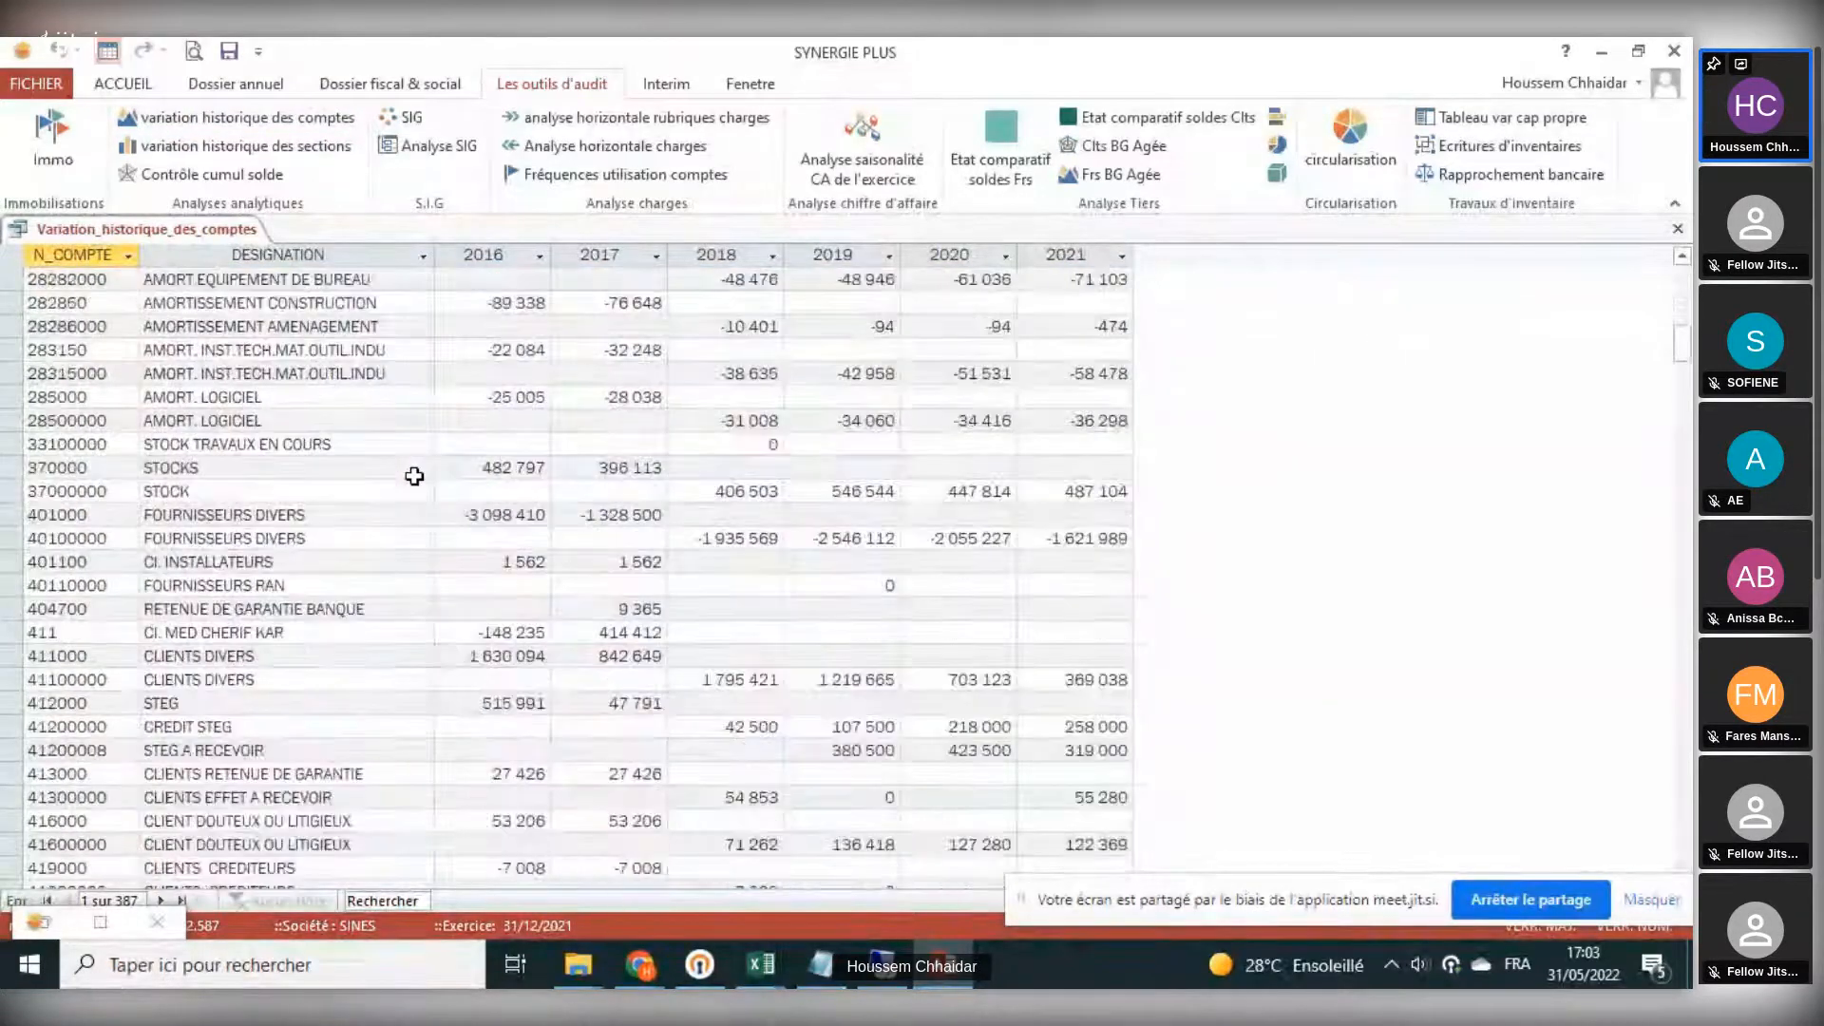
scroll(414, 476, down, 12)
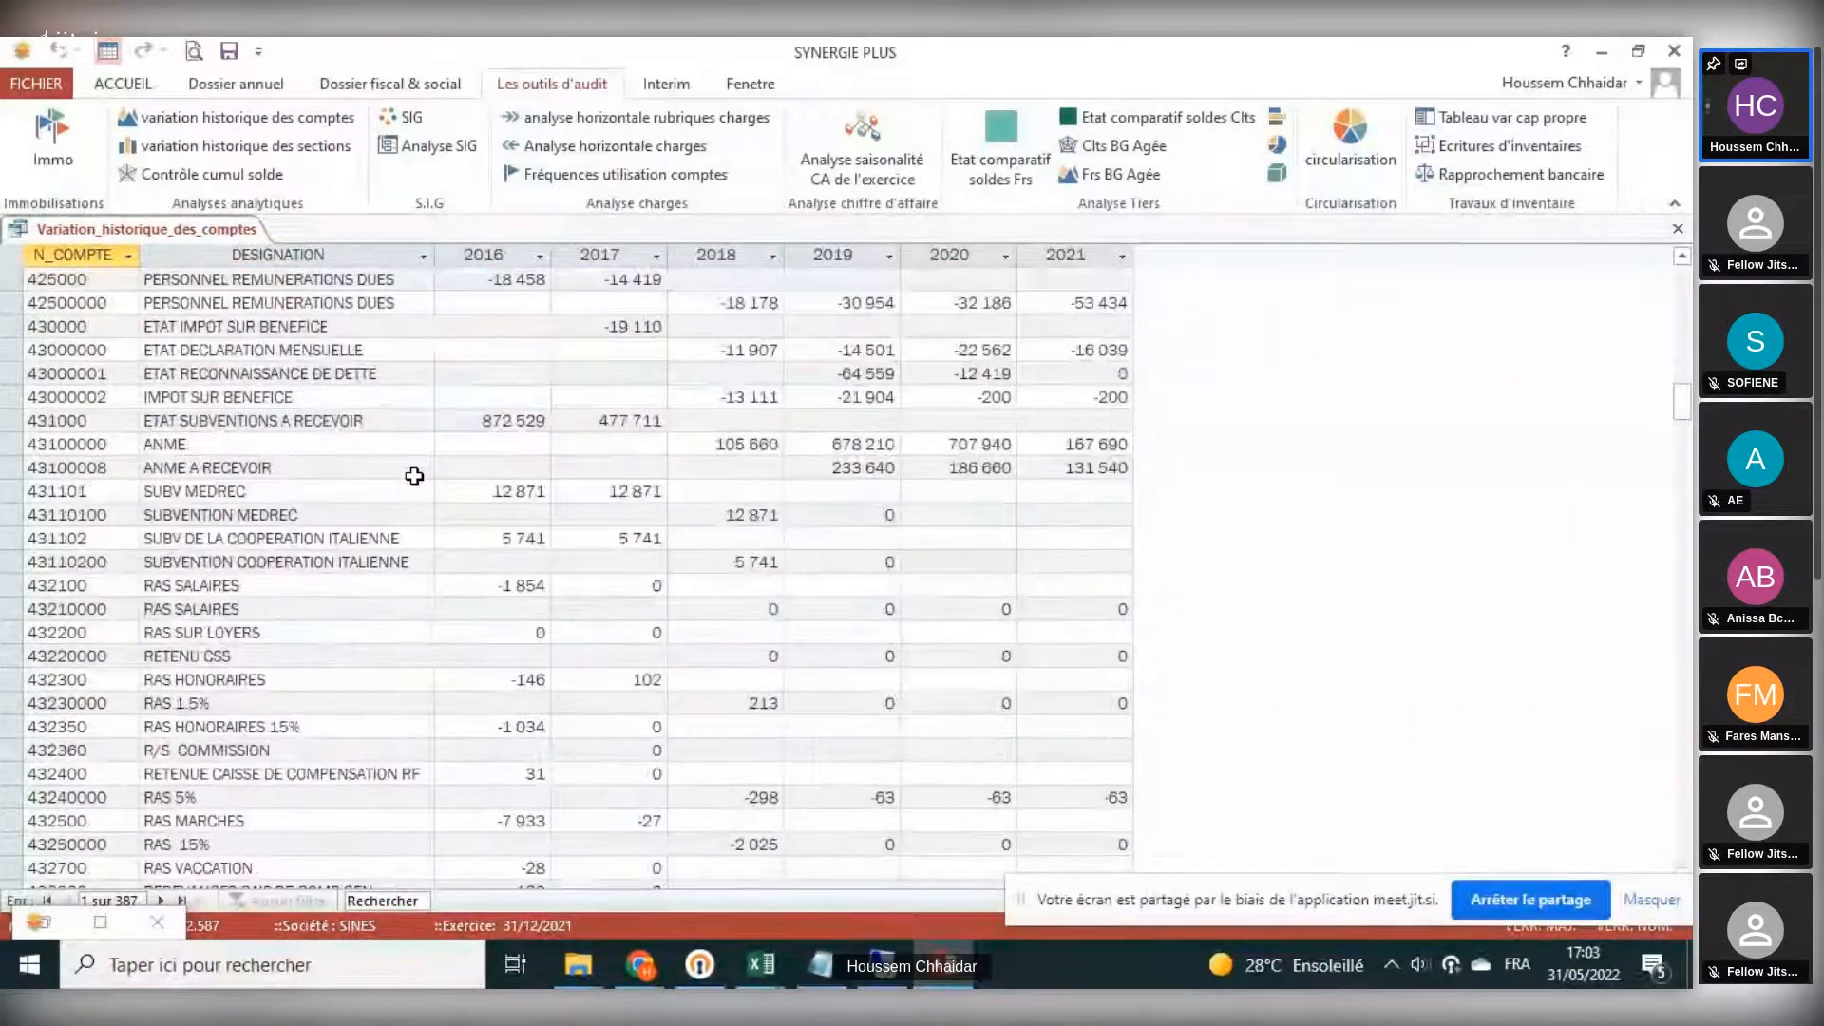
scroll(414, 476, down, 4)
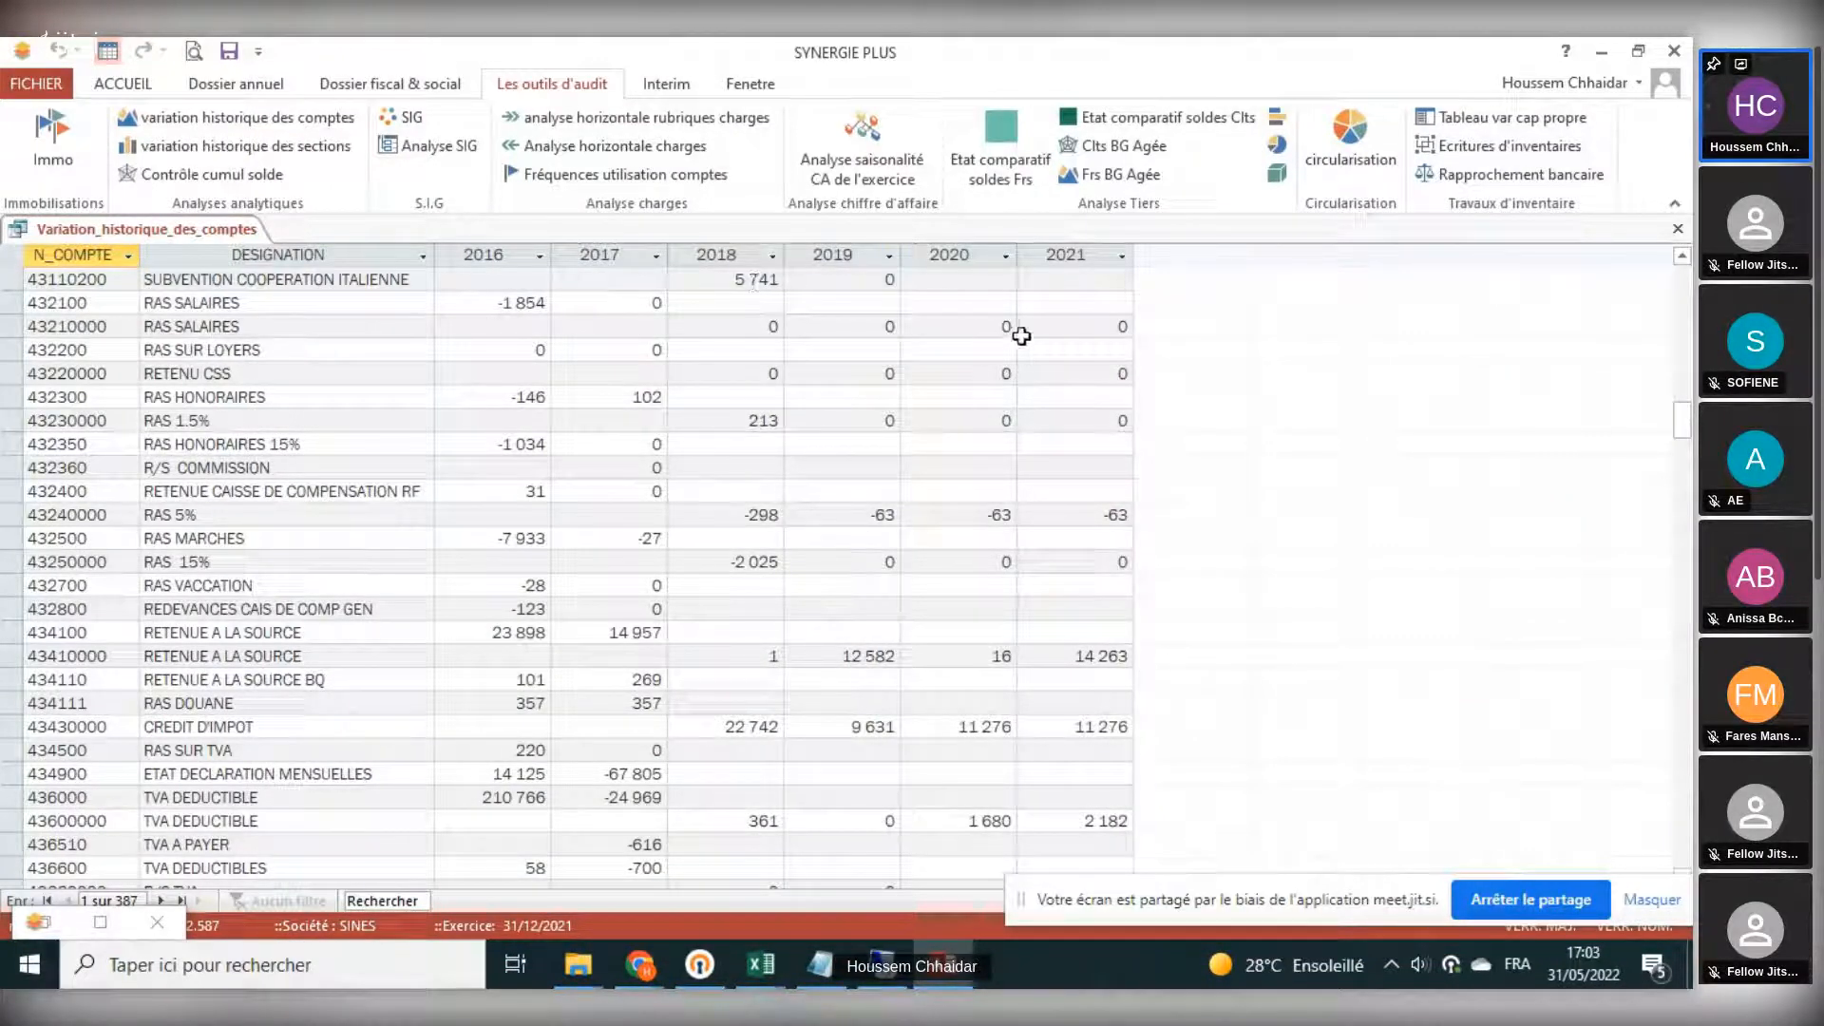
scroll(1004, 390, down, 6)
scroll(1004, 390, down, 2)
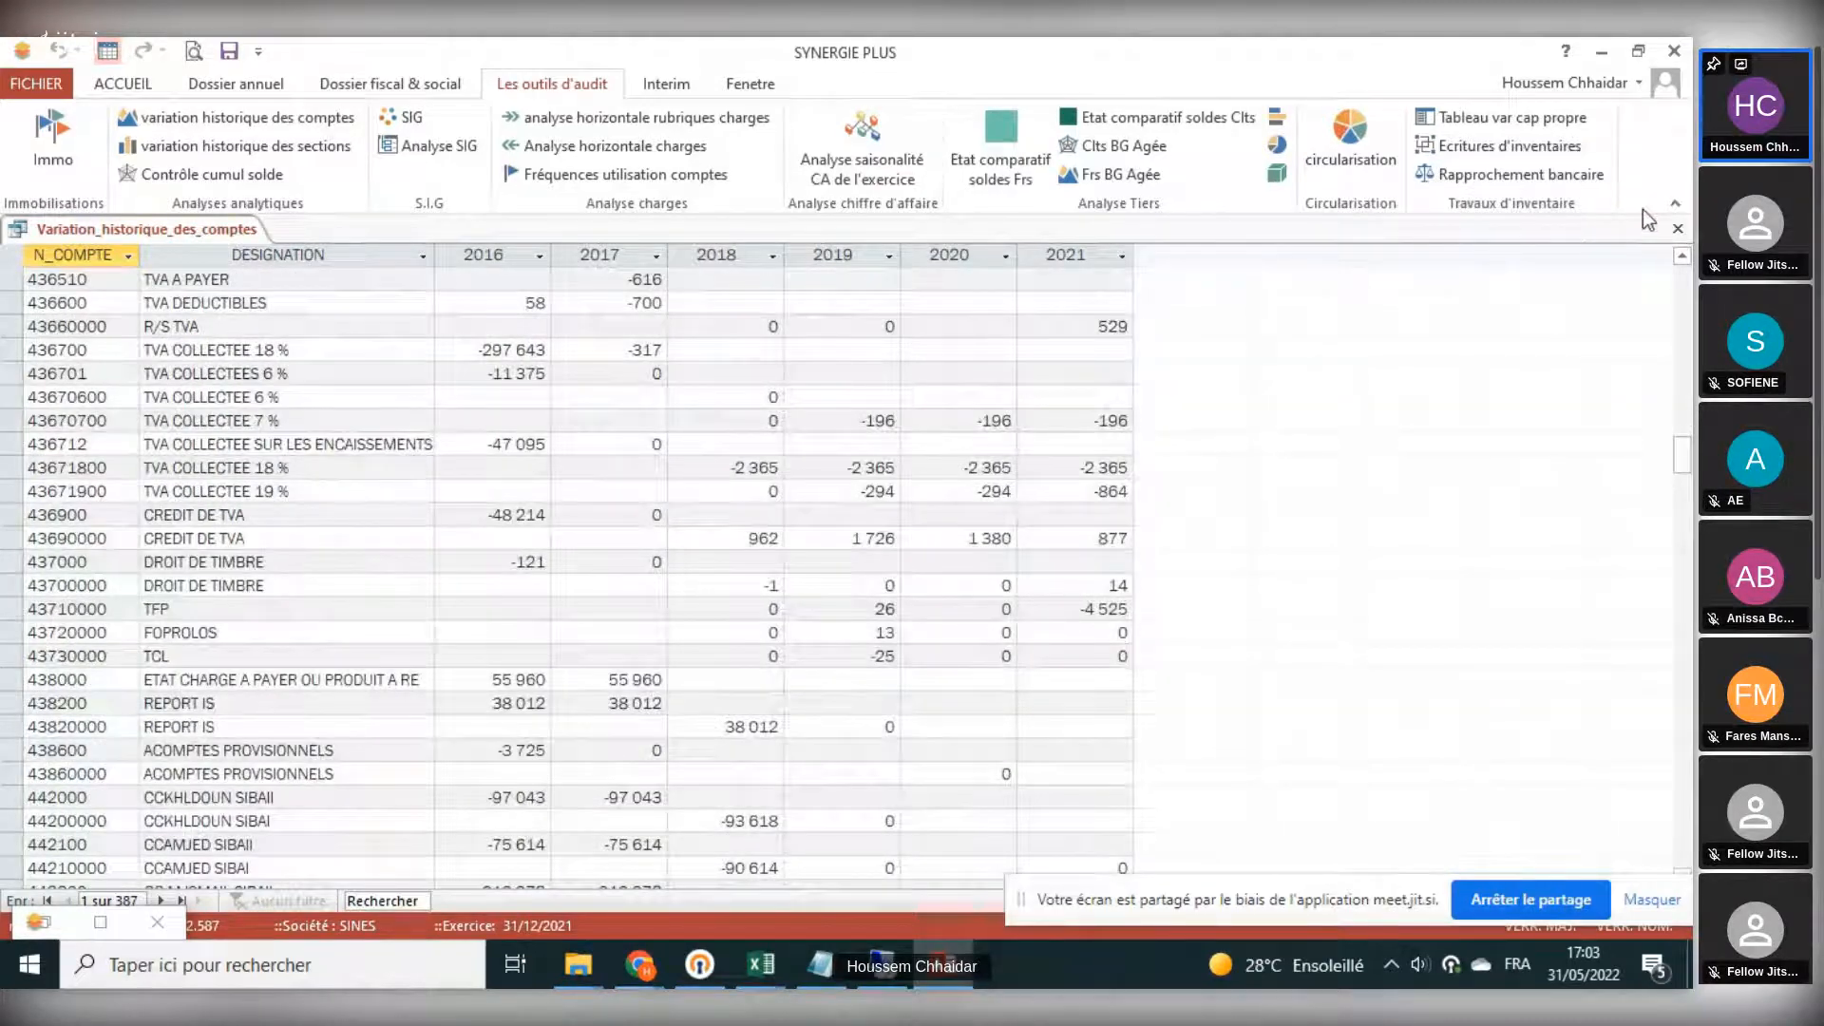
click(1677, 228)
- Review the historical variation of sections, and briefly show the Contrôle cumul solde test without running it
click(174, 147)
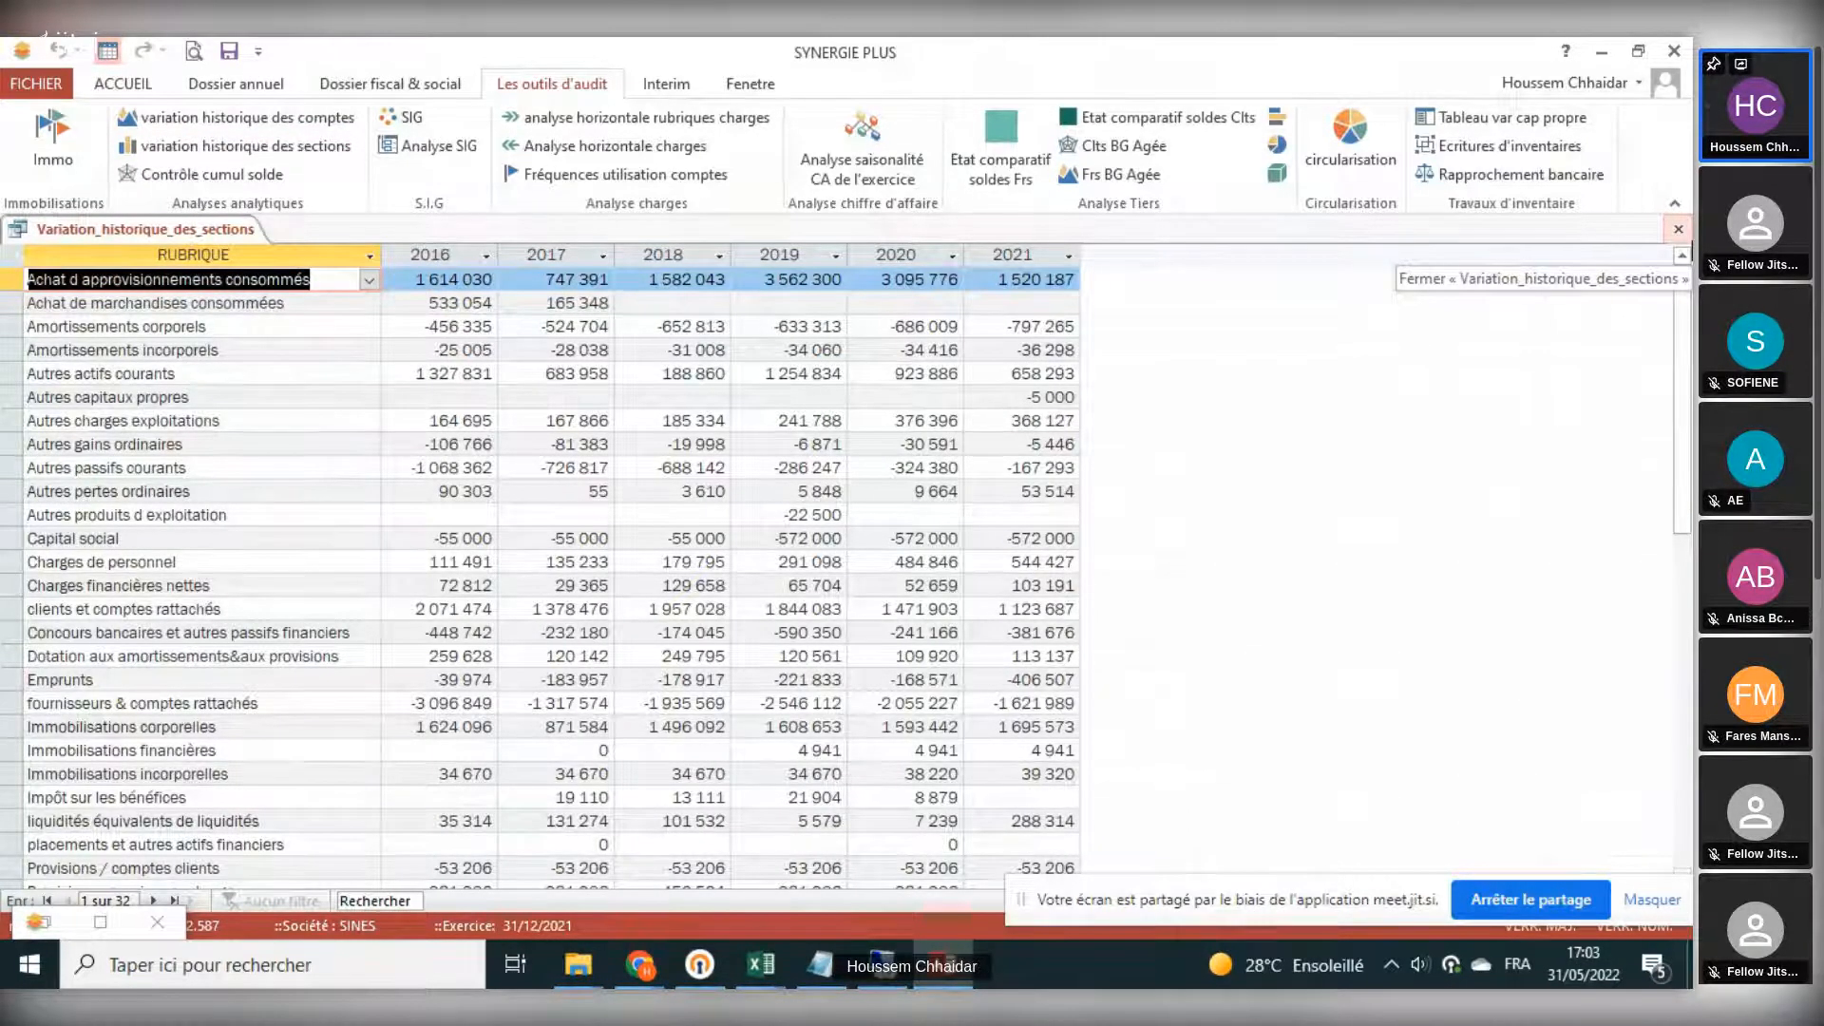
click(1677, 229)
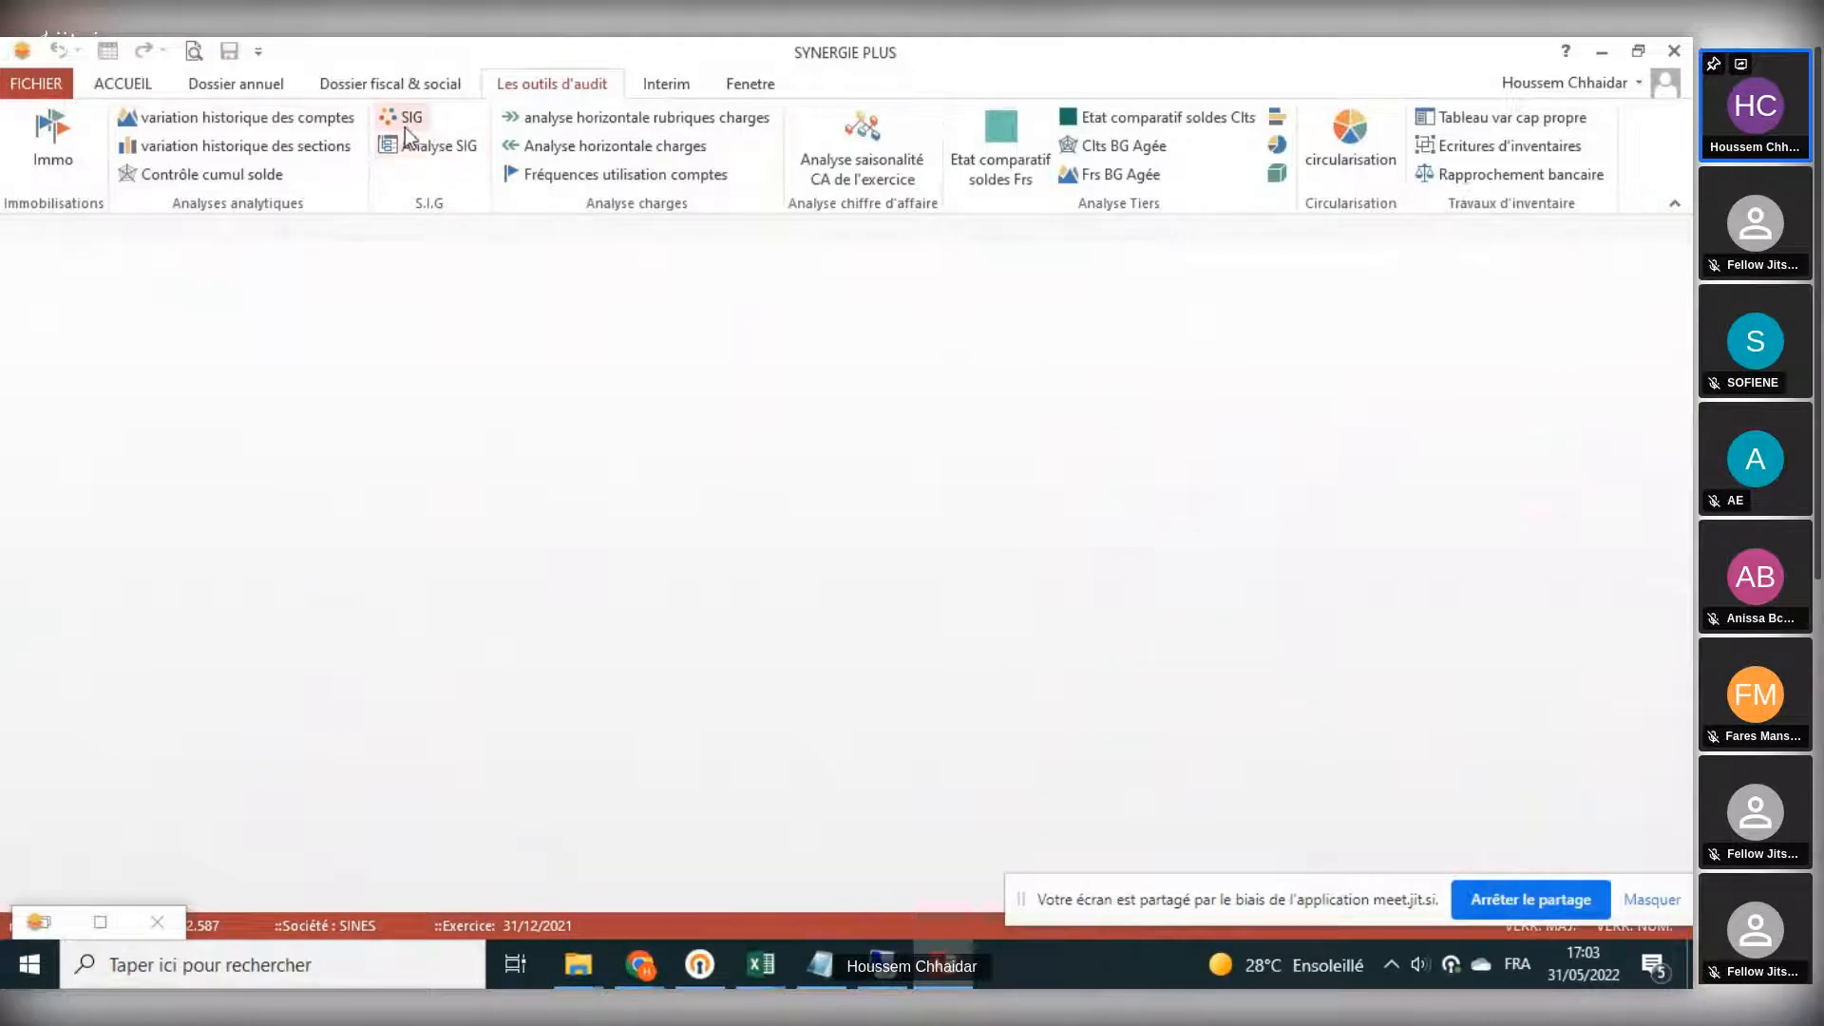
click(255, 179)
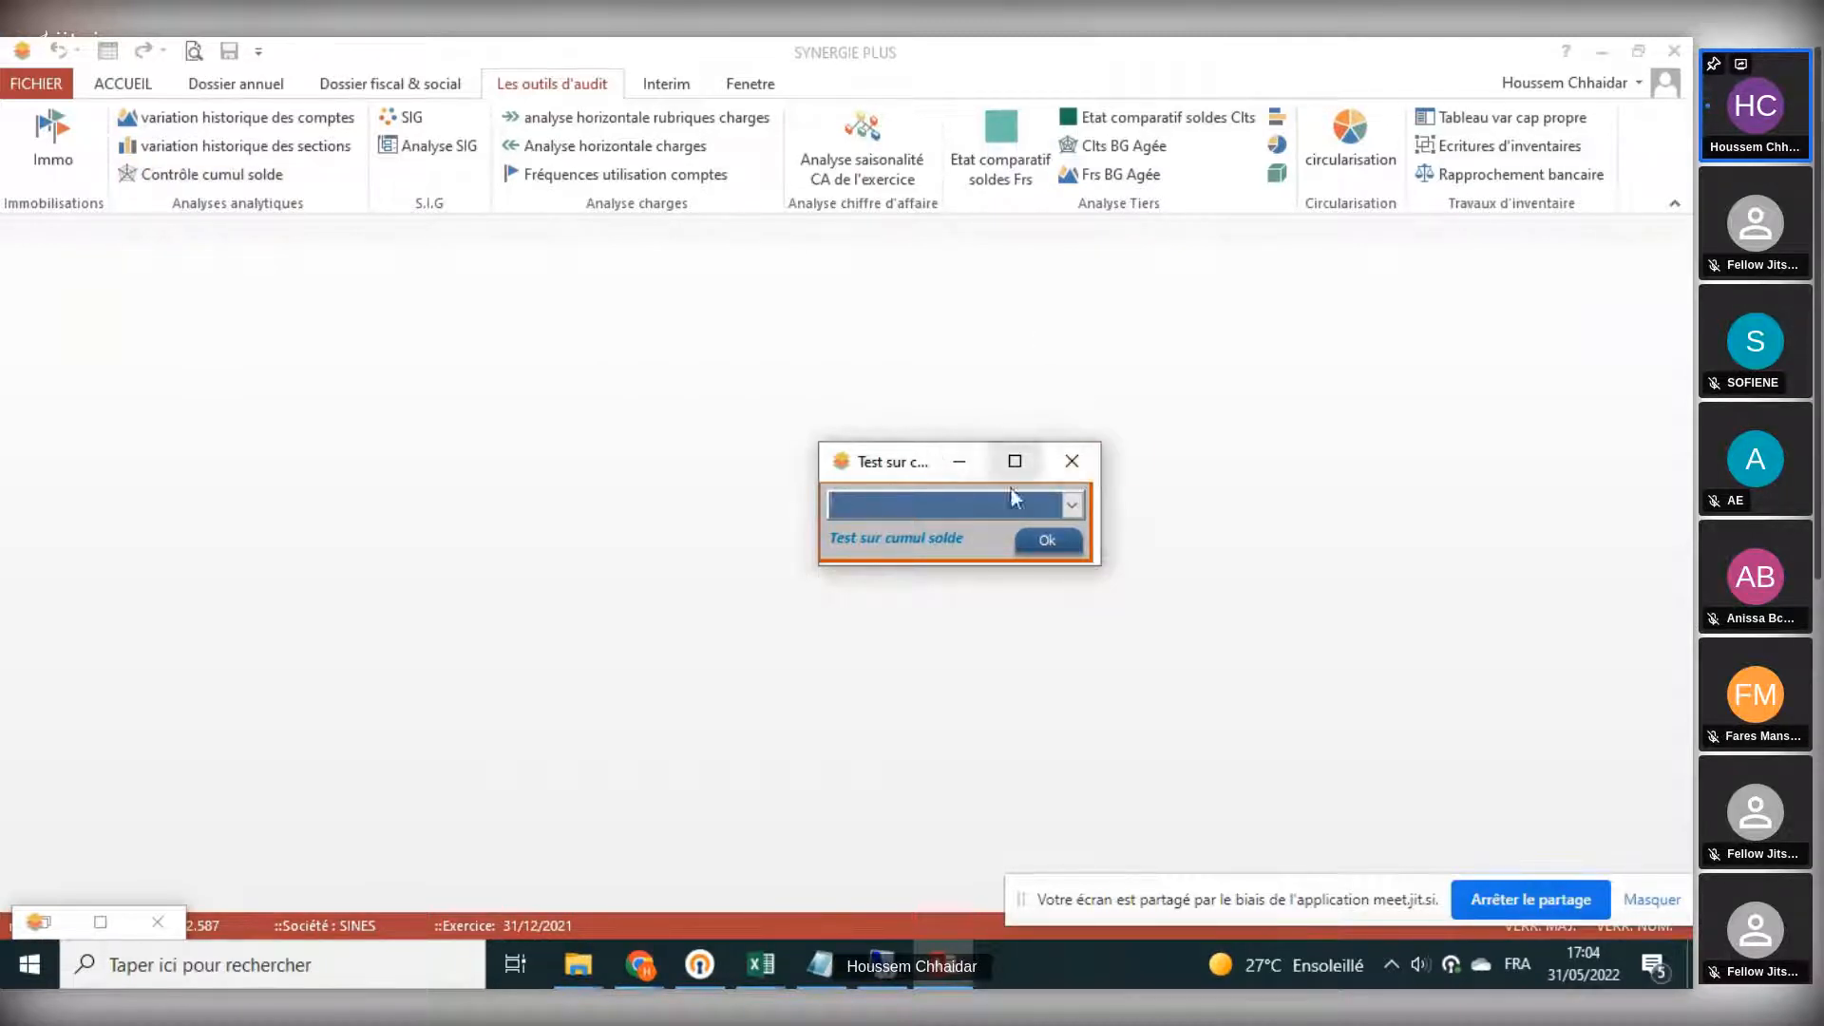
click(1079, 461)
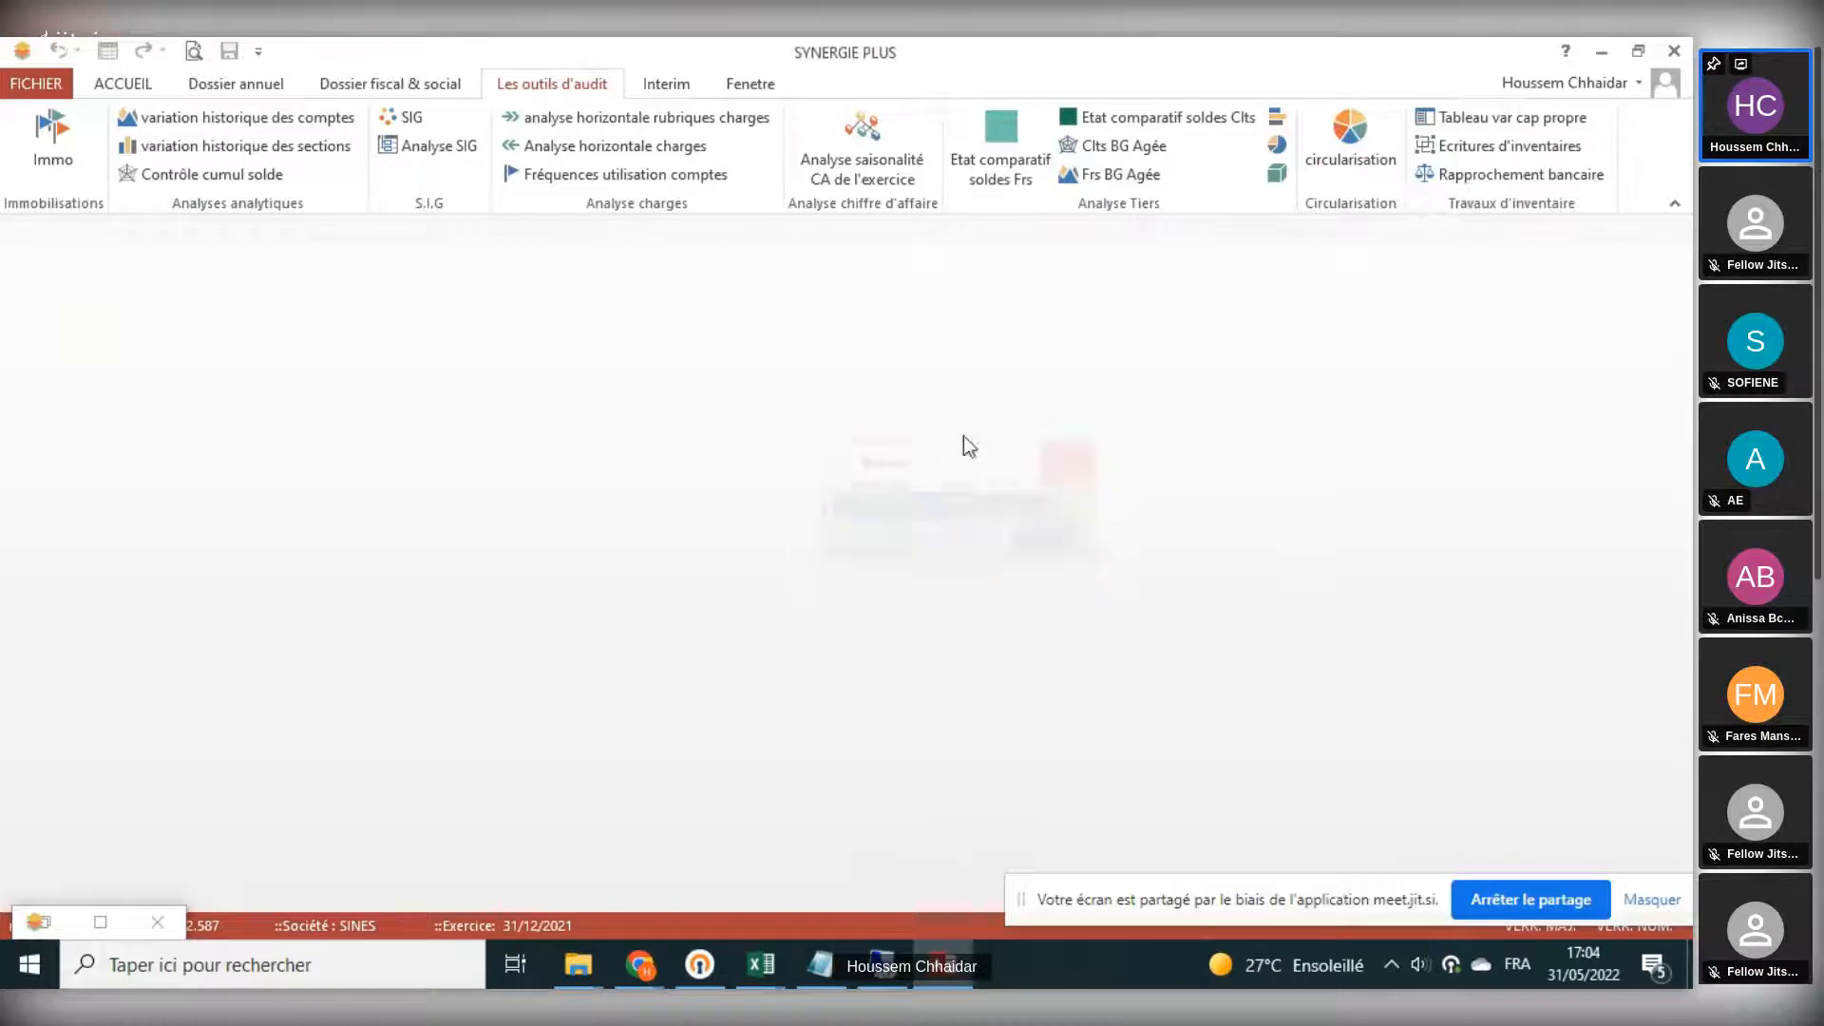
- Show the monthly analysis of the RESERVE LEGAL account in the Réaliser l'audit module, pointing out its Solde cumulé column, and close both
click(223, 87)
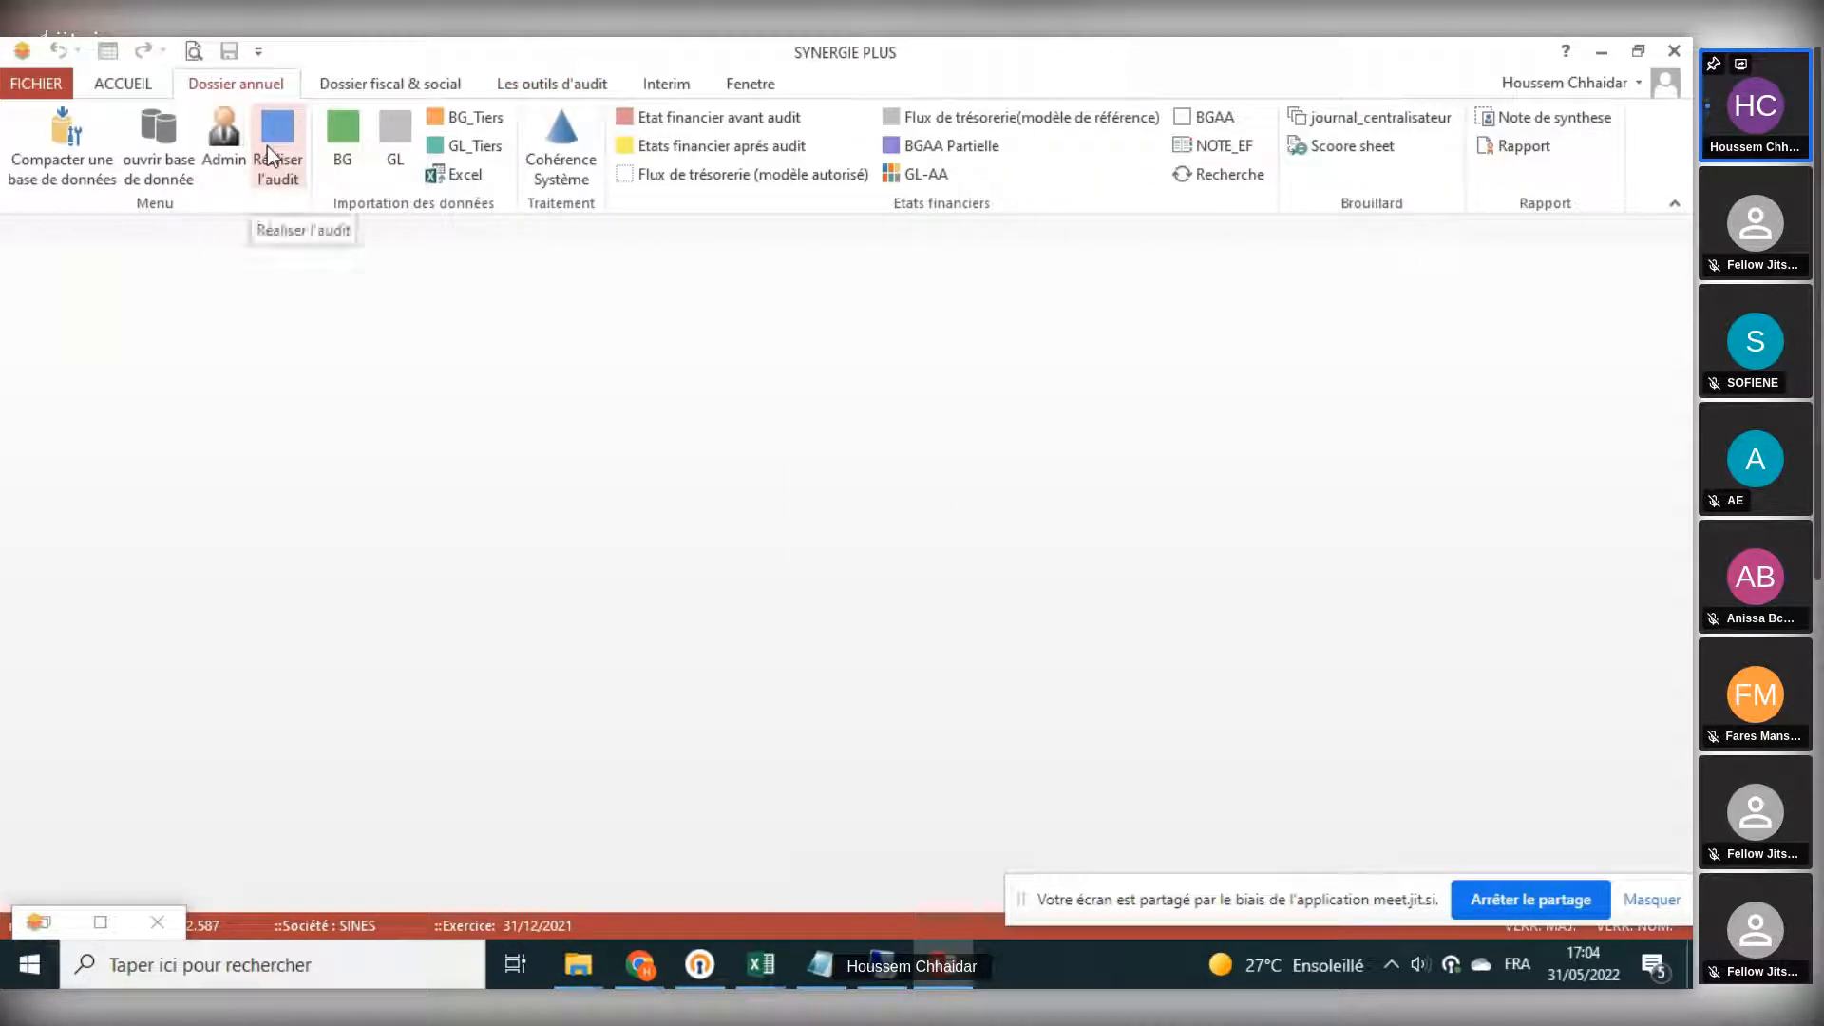
click(277, 143)
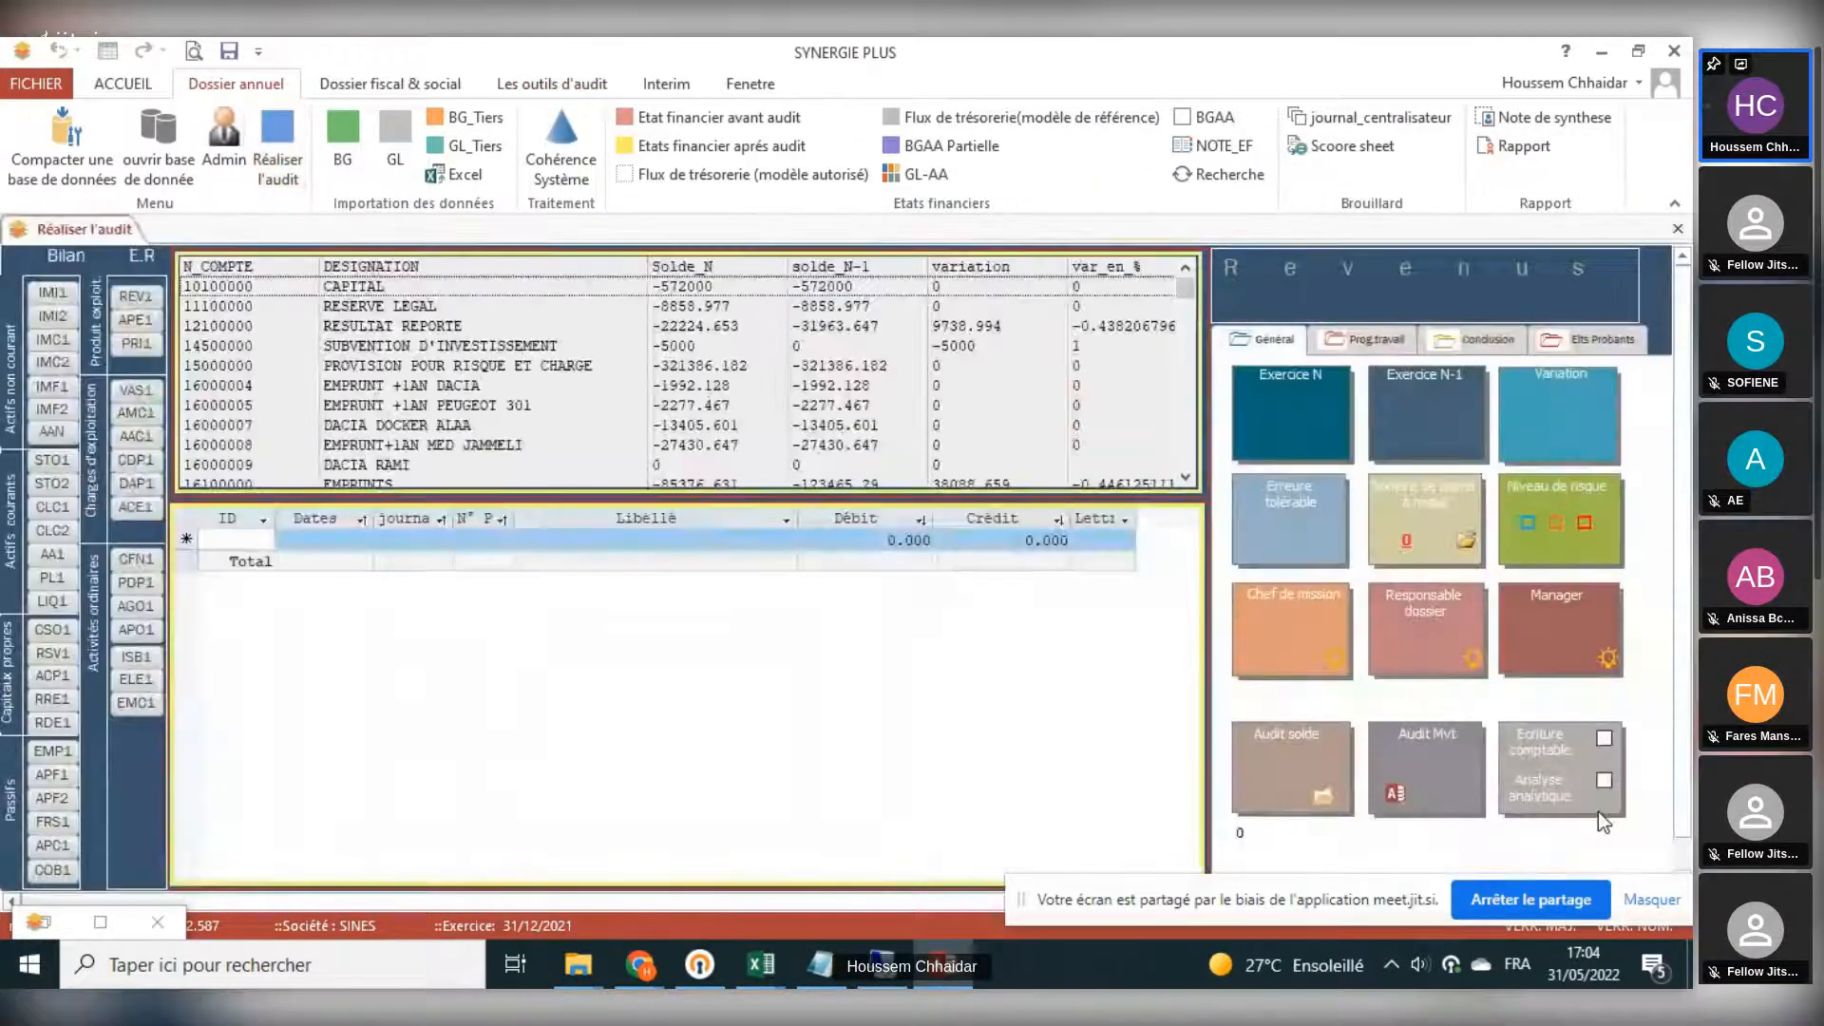
double_click(596, 306)
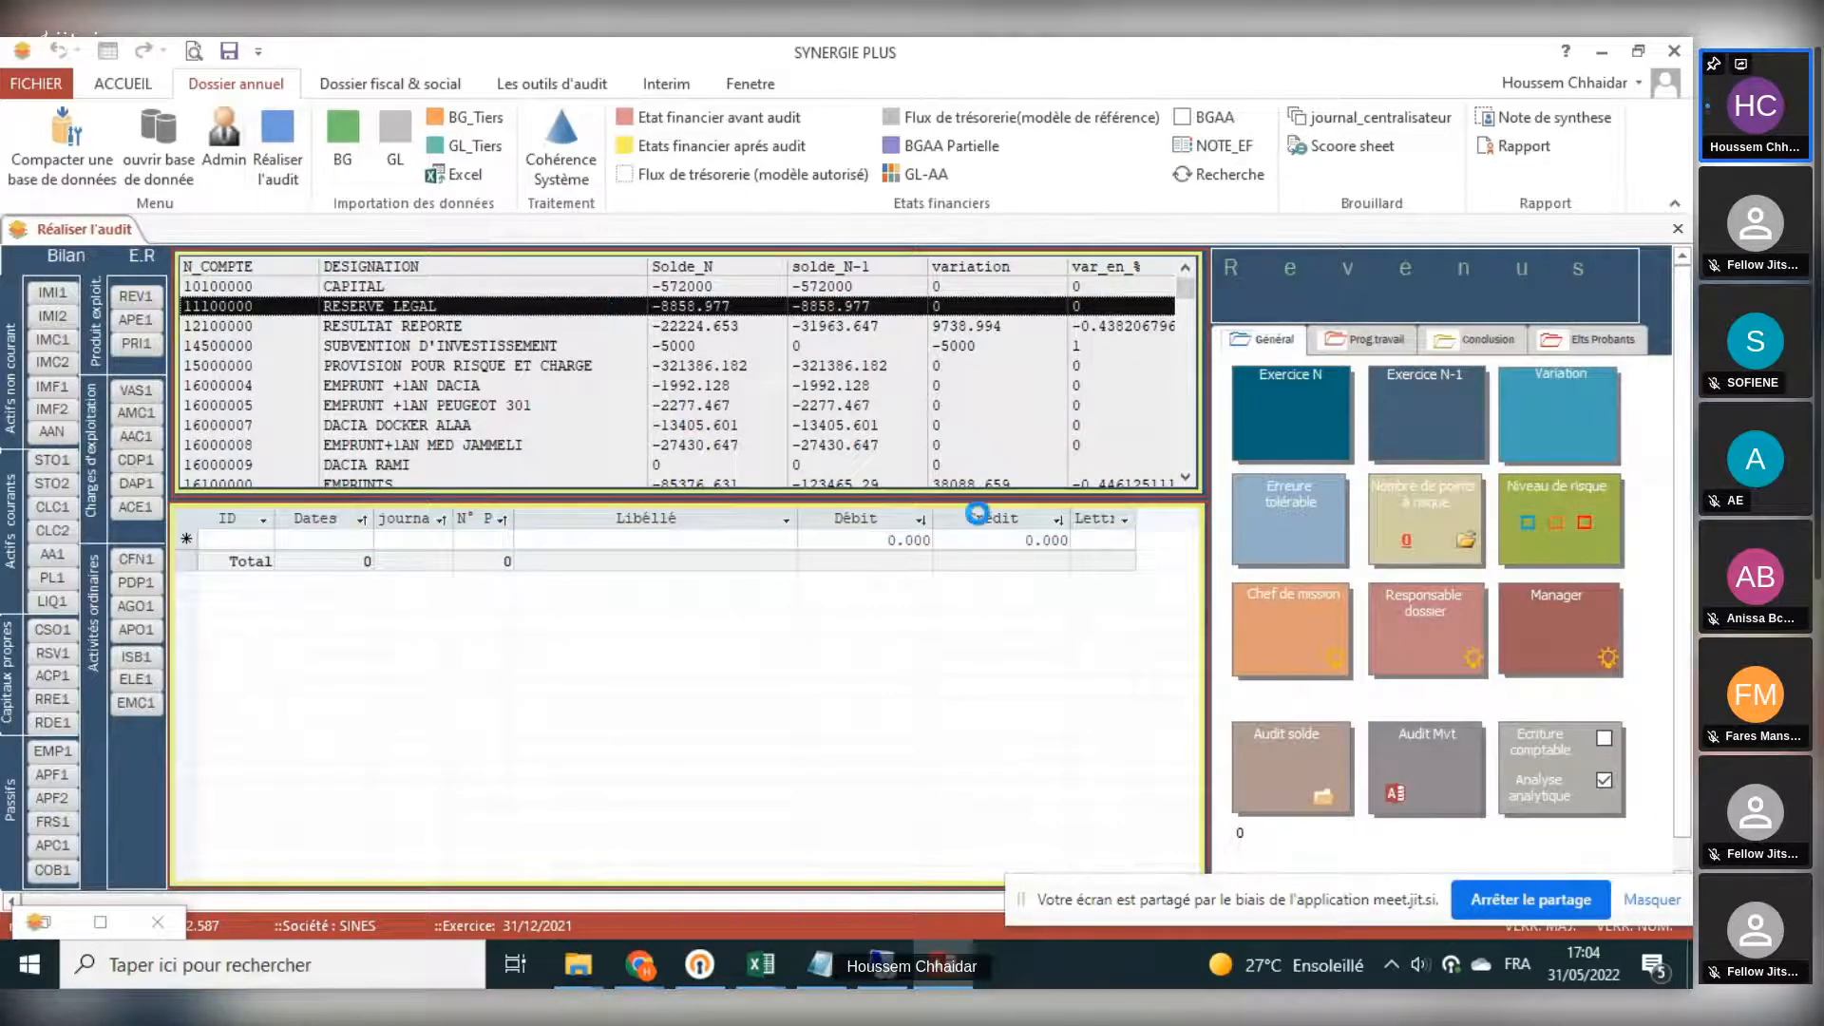
click(380, 549)
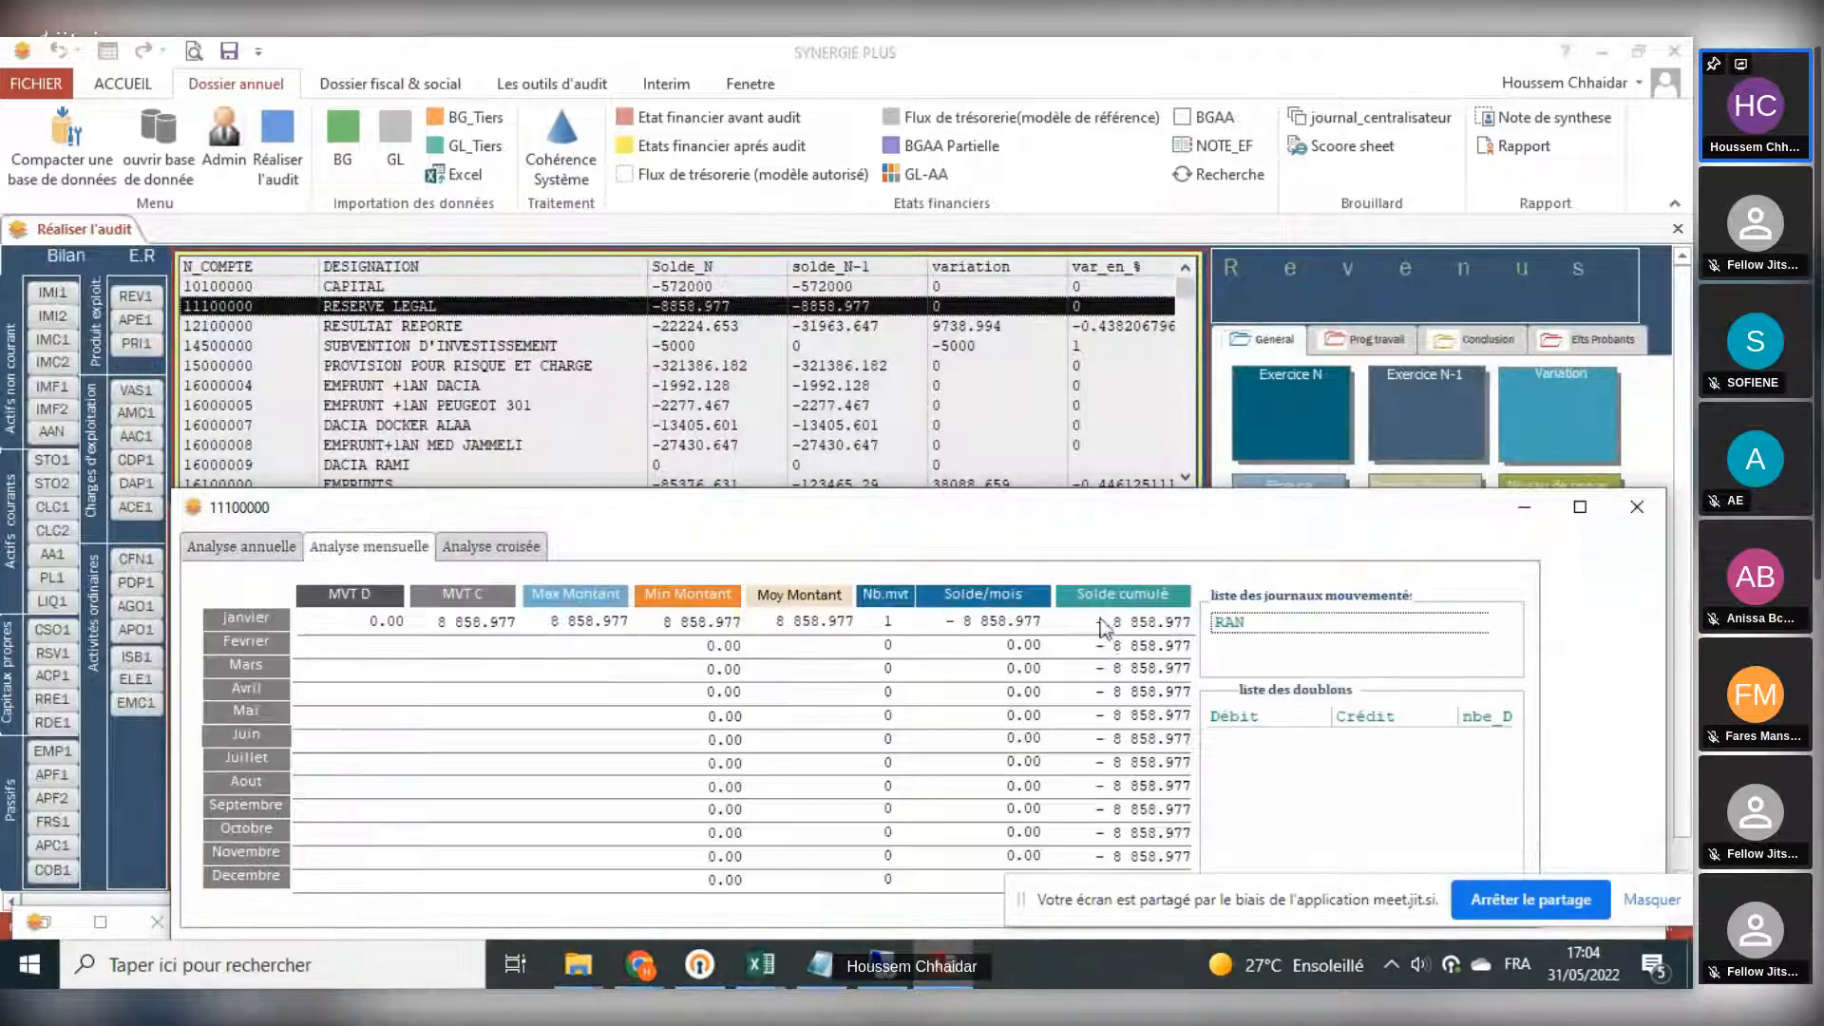
click(1635, 506)
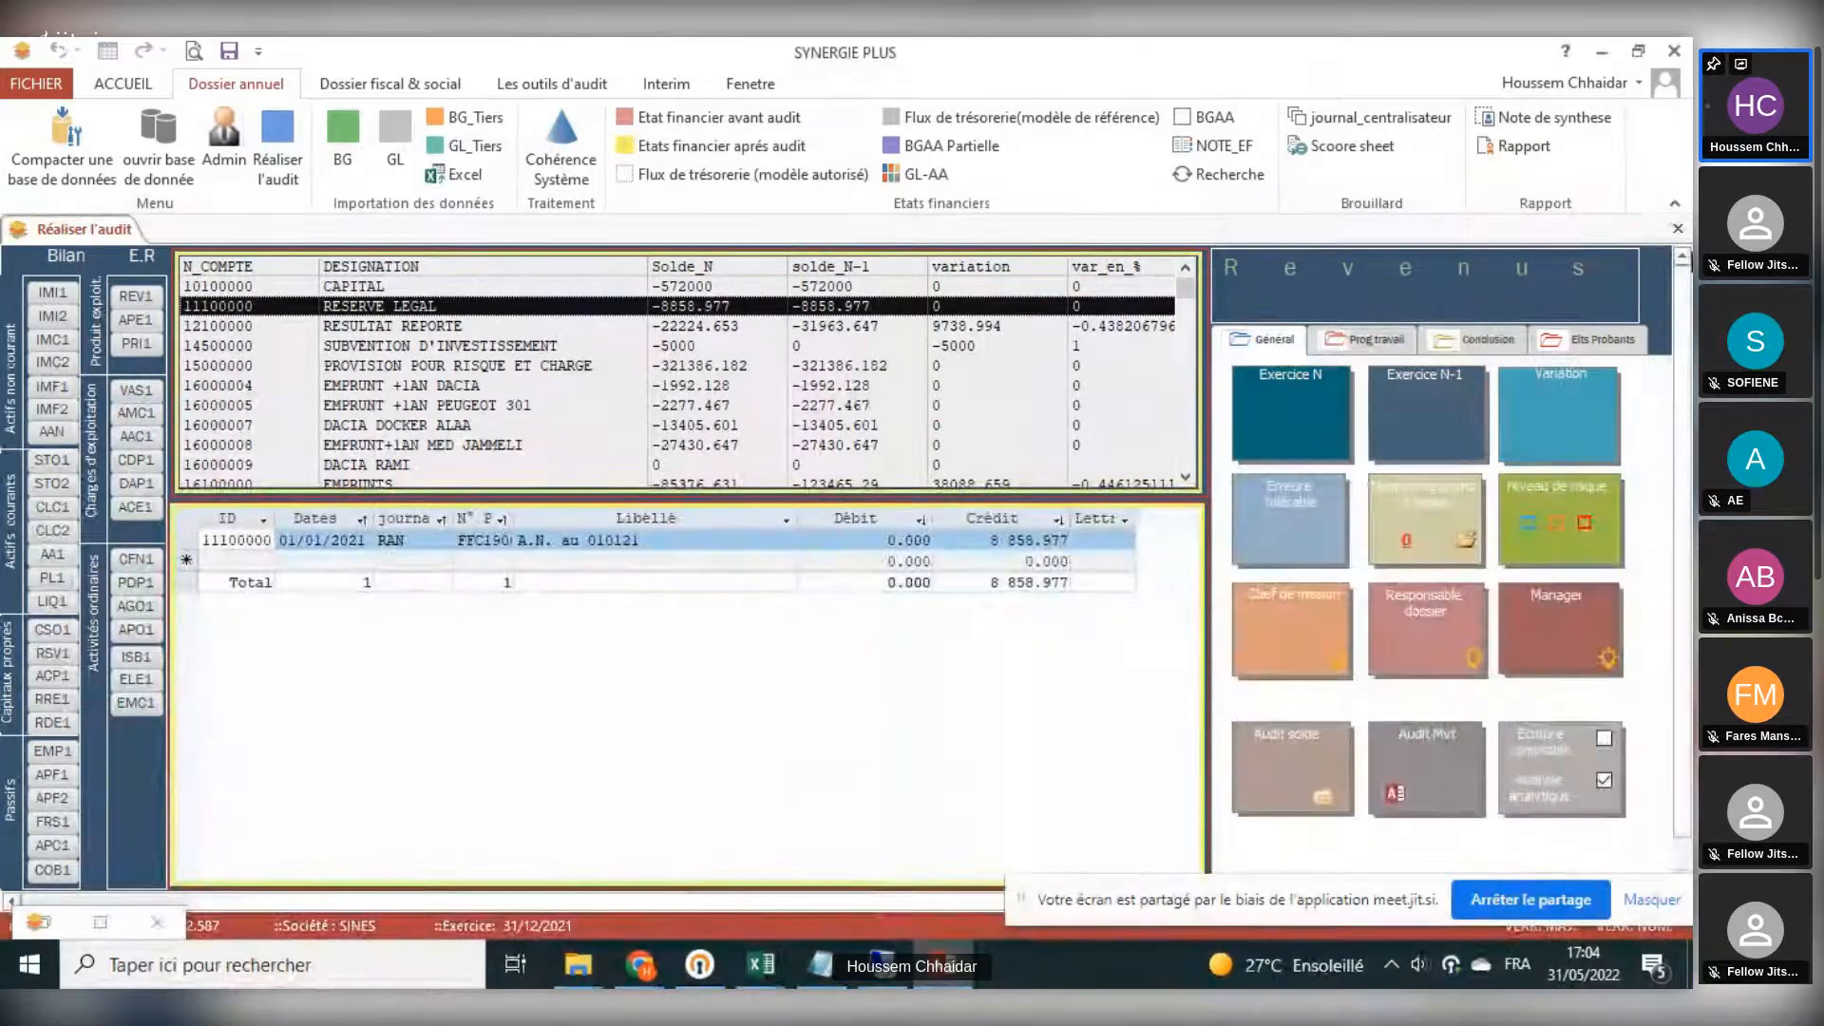
click(1678, 230)
- Review the S.I.G report across fiscal years and the Analyse SIG commentary from the audit tools, closing each report
click(413, 86)
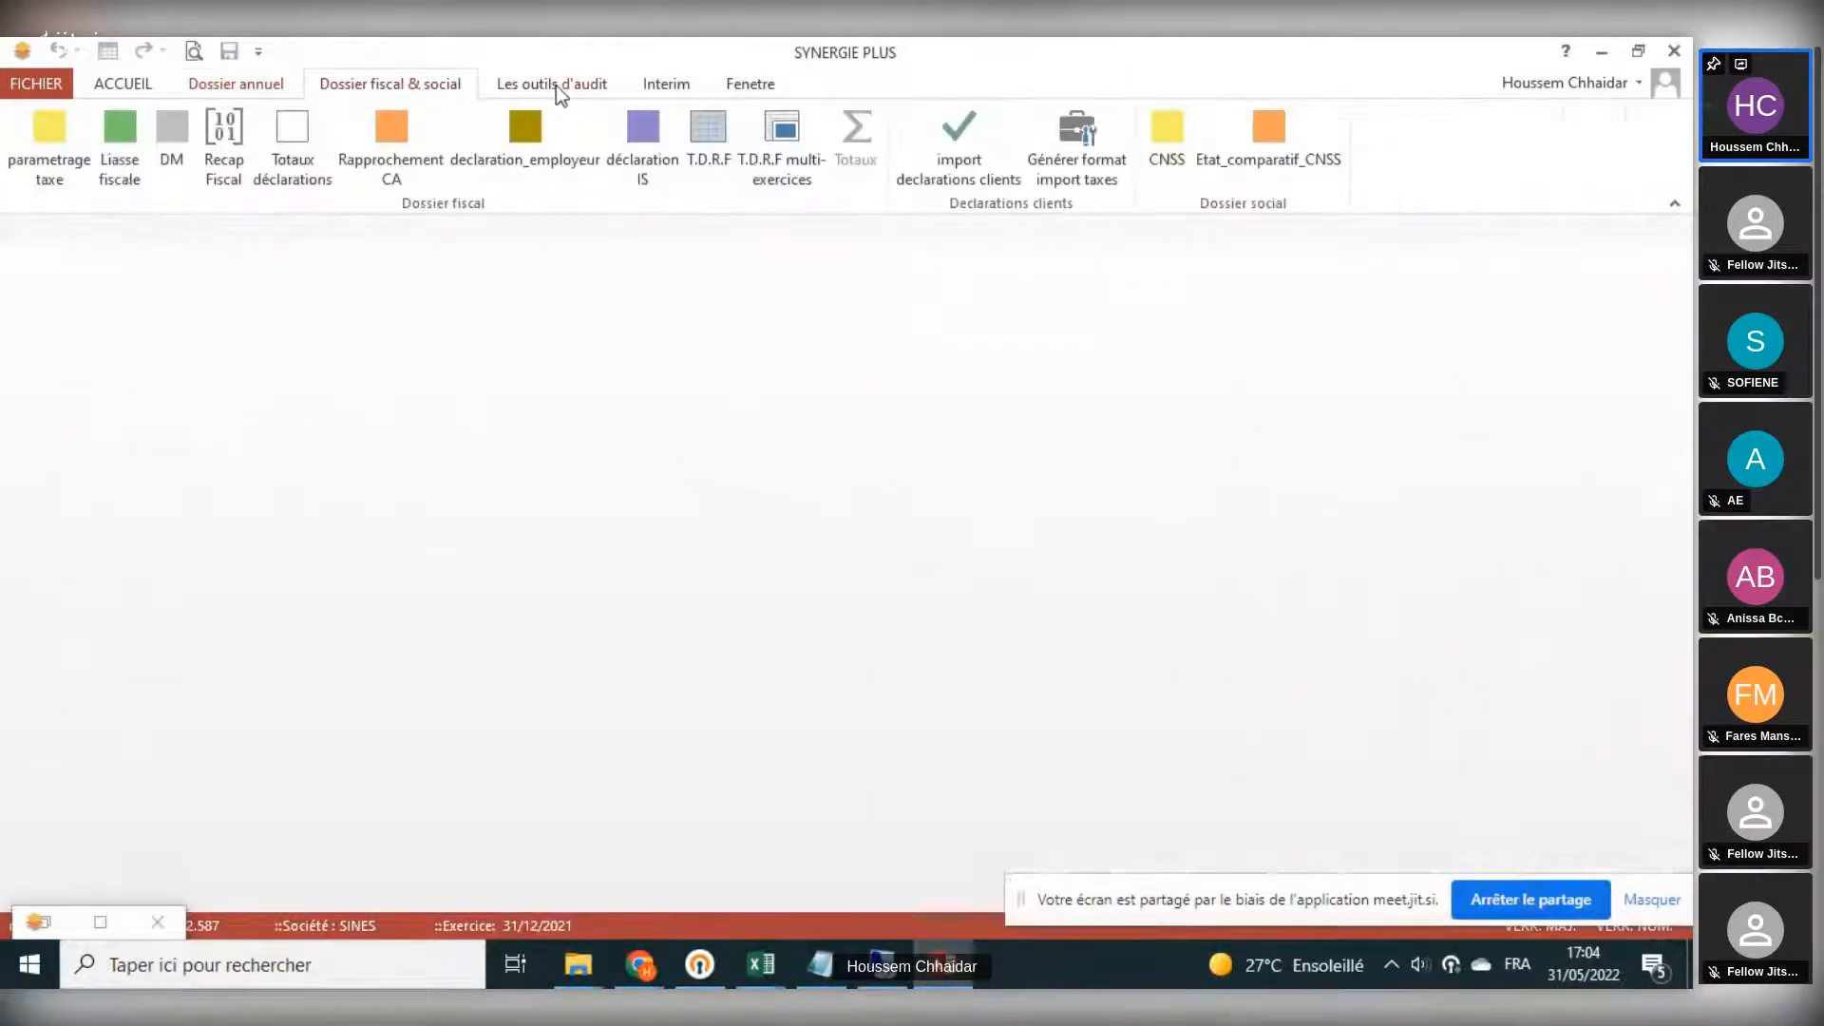
click(556, 85)
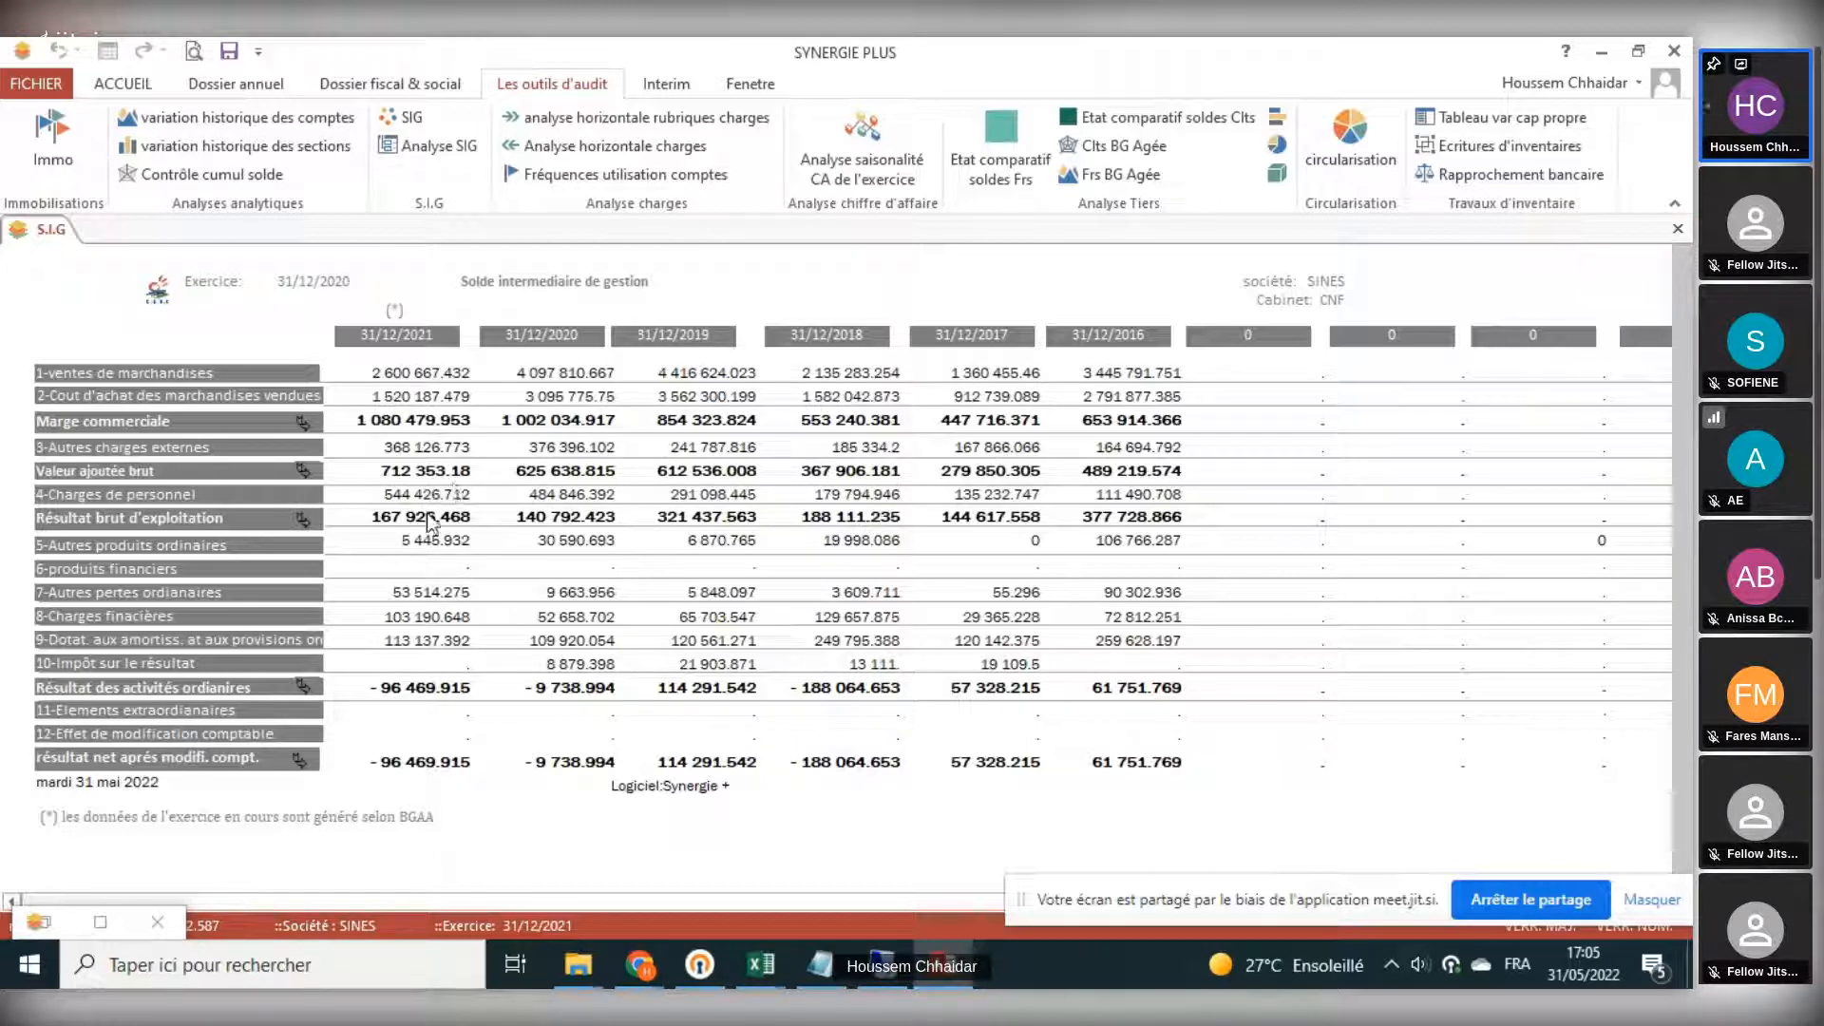
click(1678, 231)
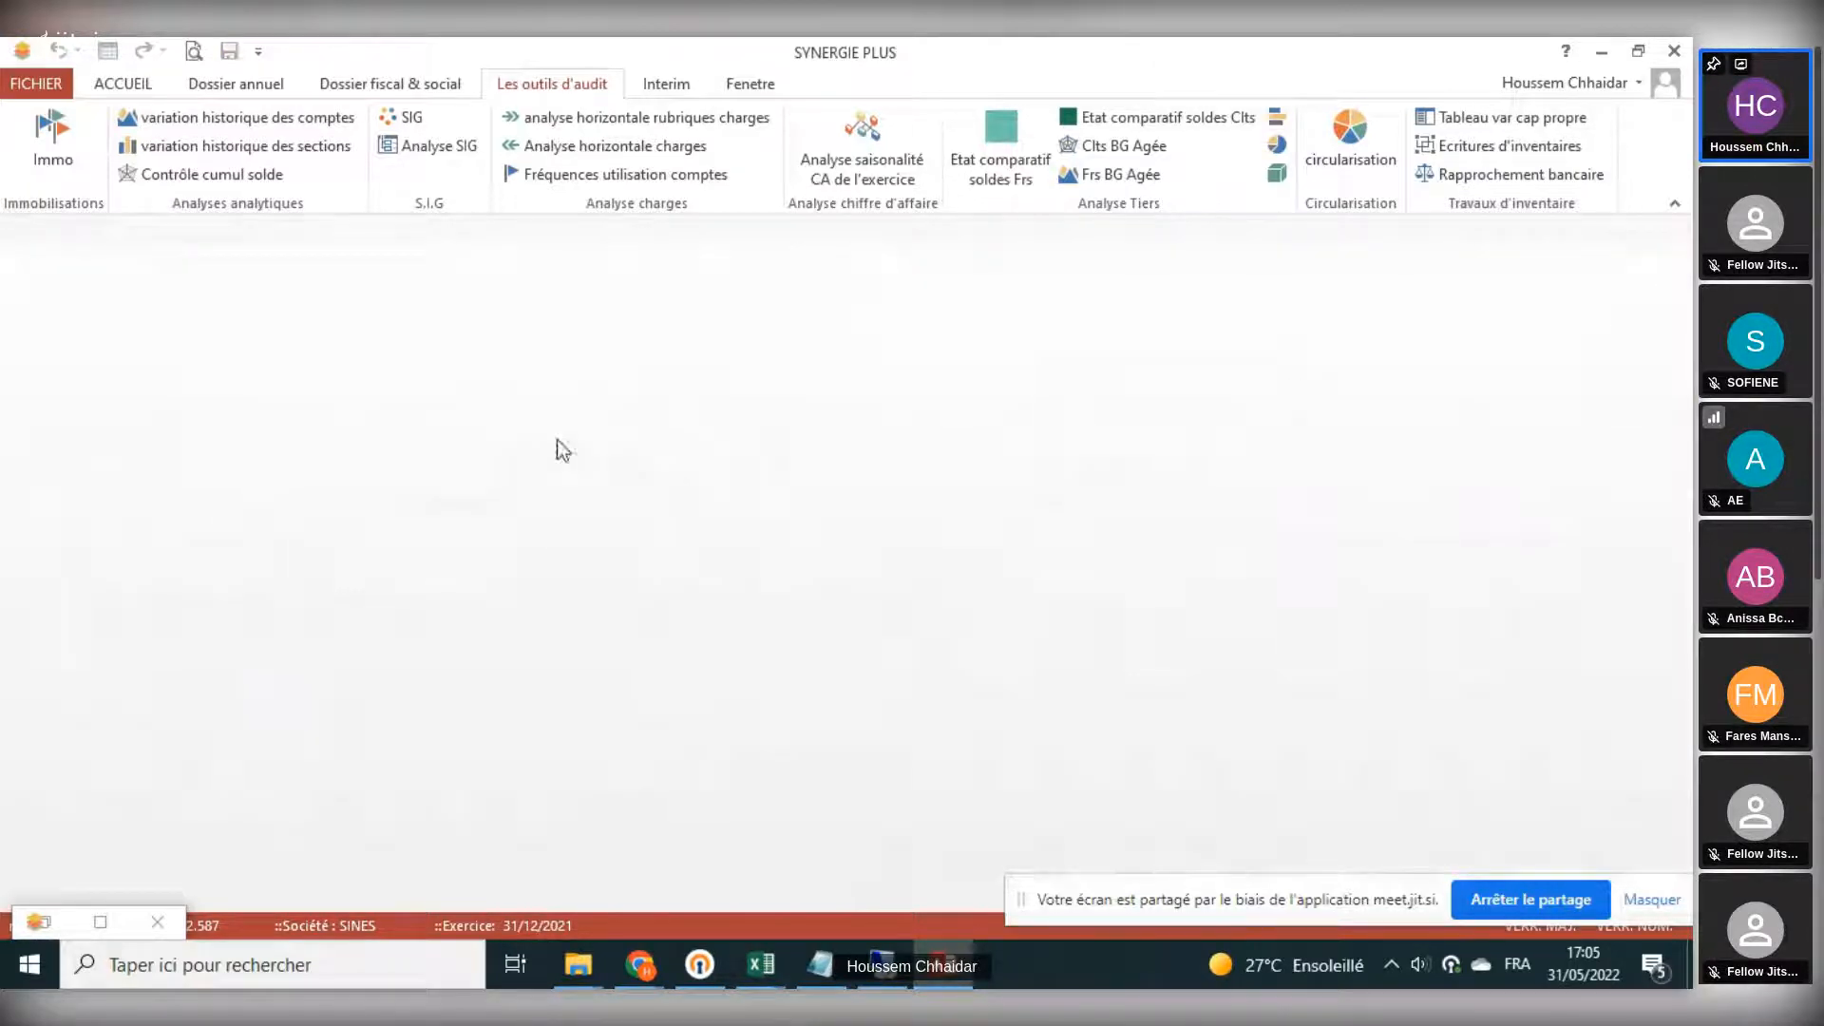
click(451, 152)
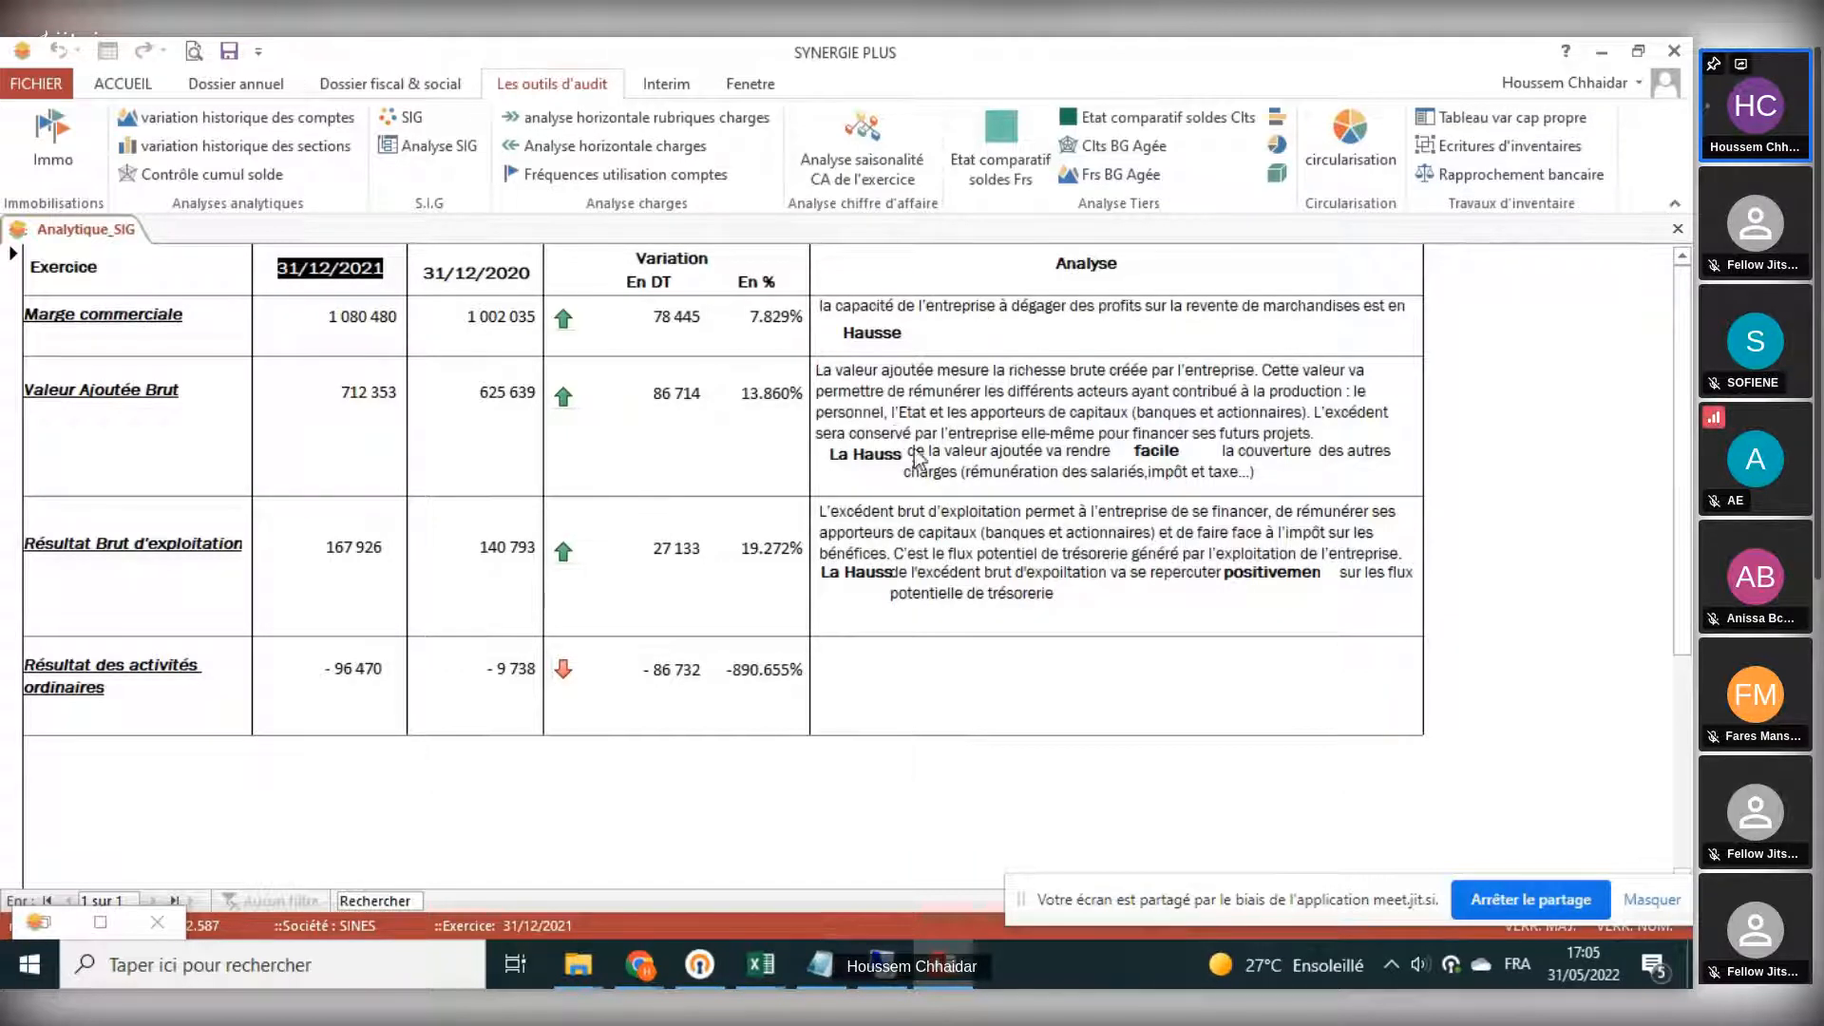
click(1687, 230)
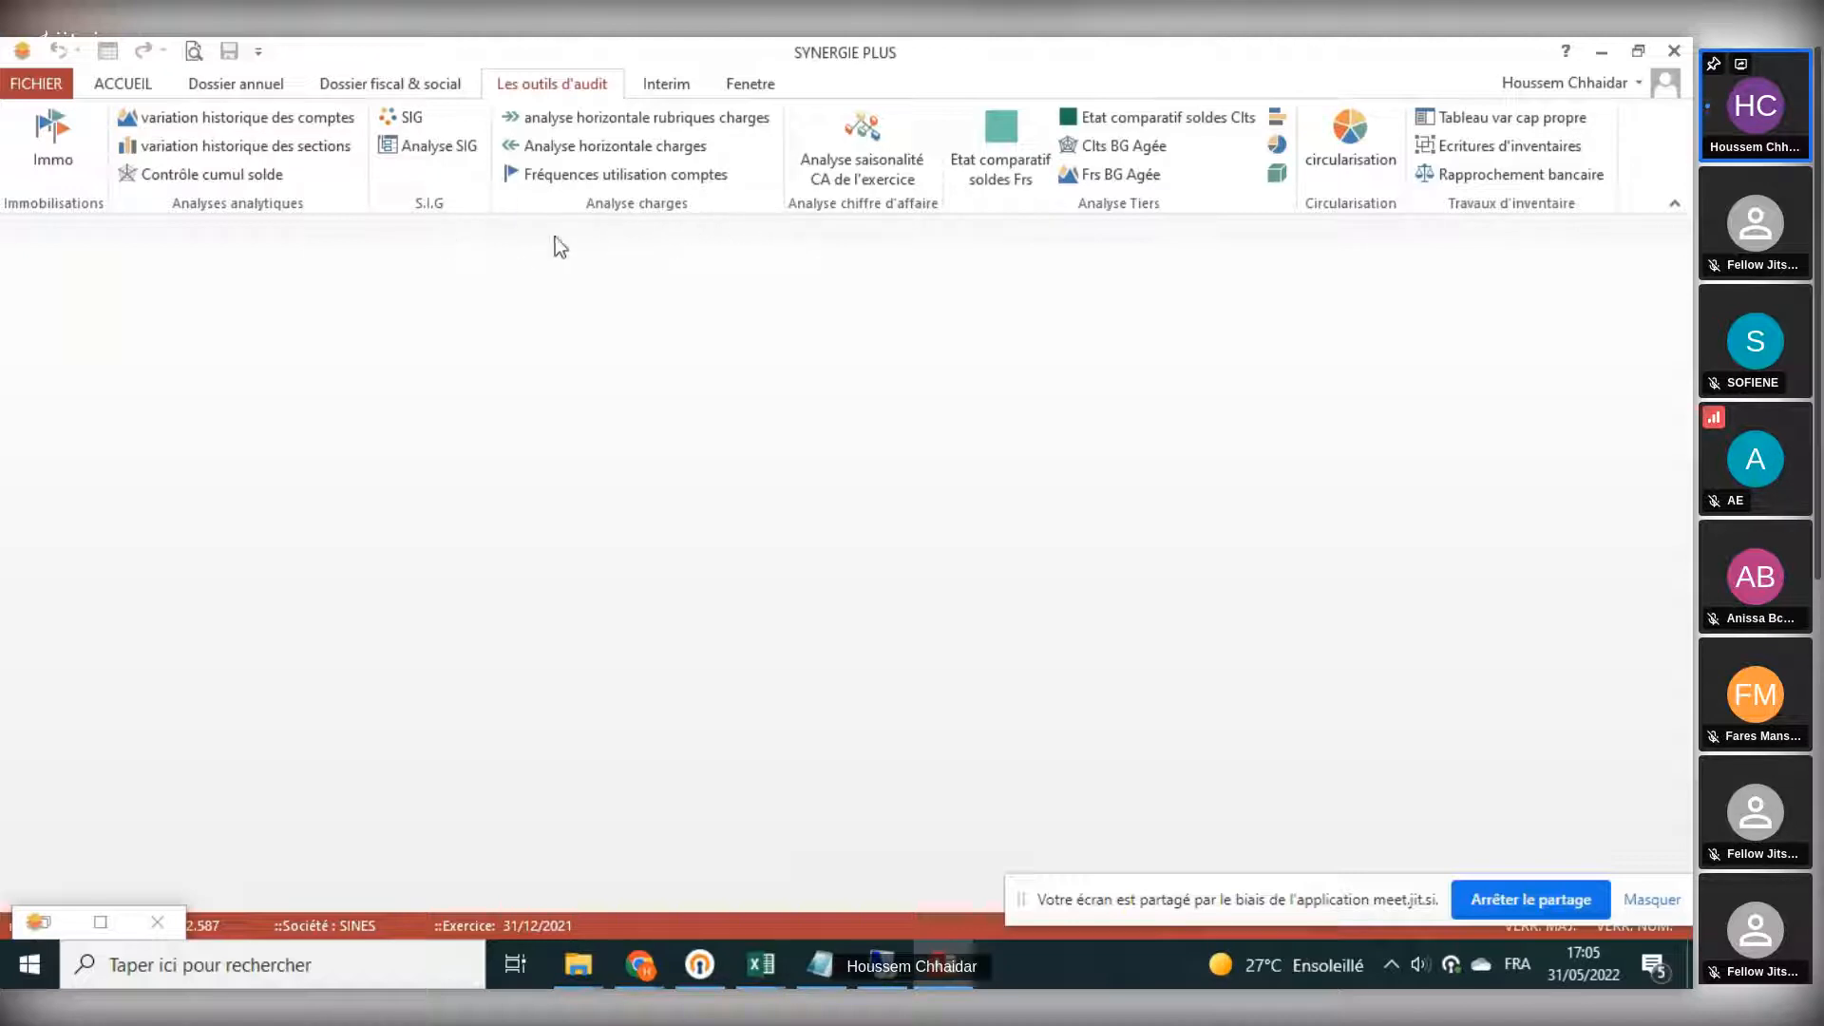
- Examine the horizontal analysis of charges relative to turnover, first by rubrique and in detail by account
click(648, 120)
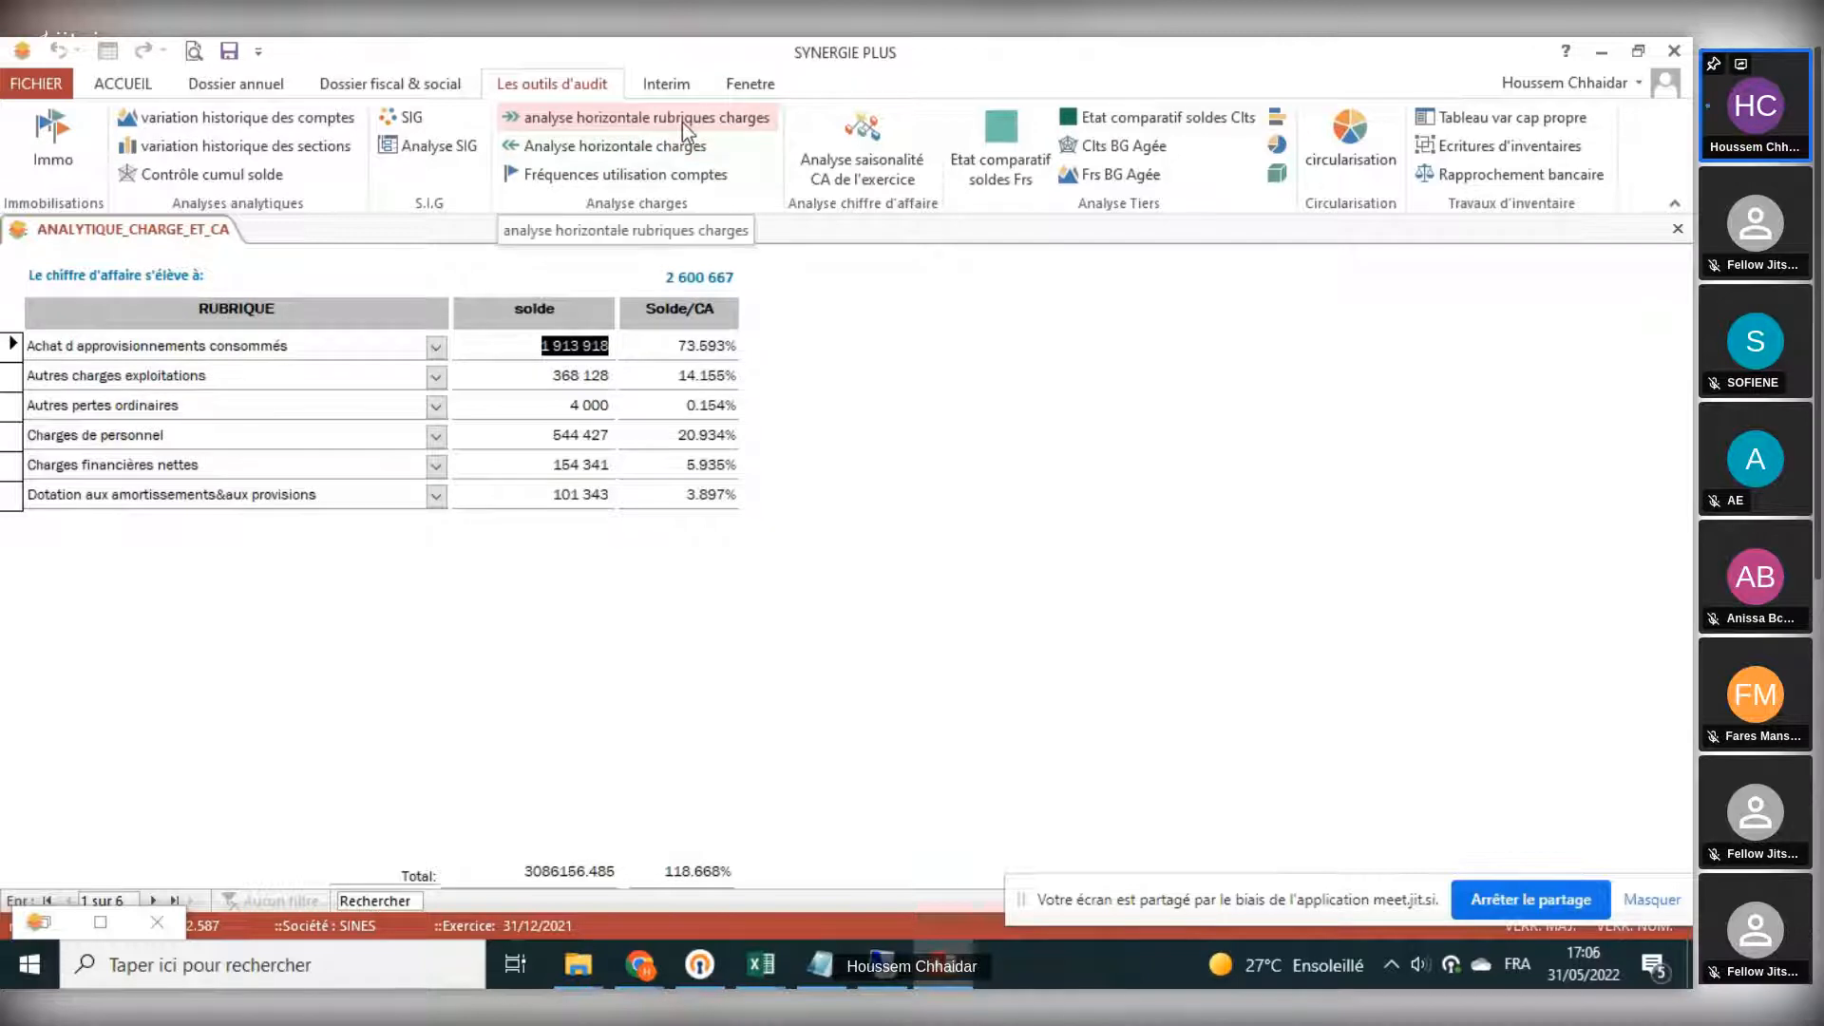
click(658, 156)
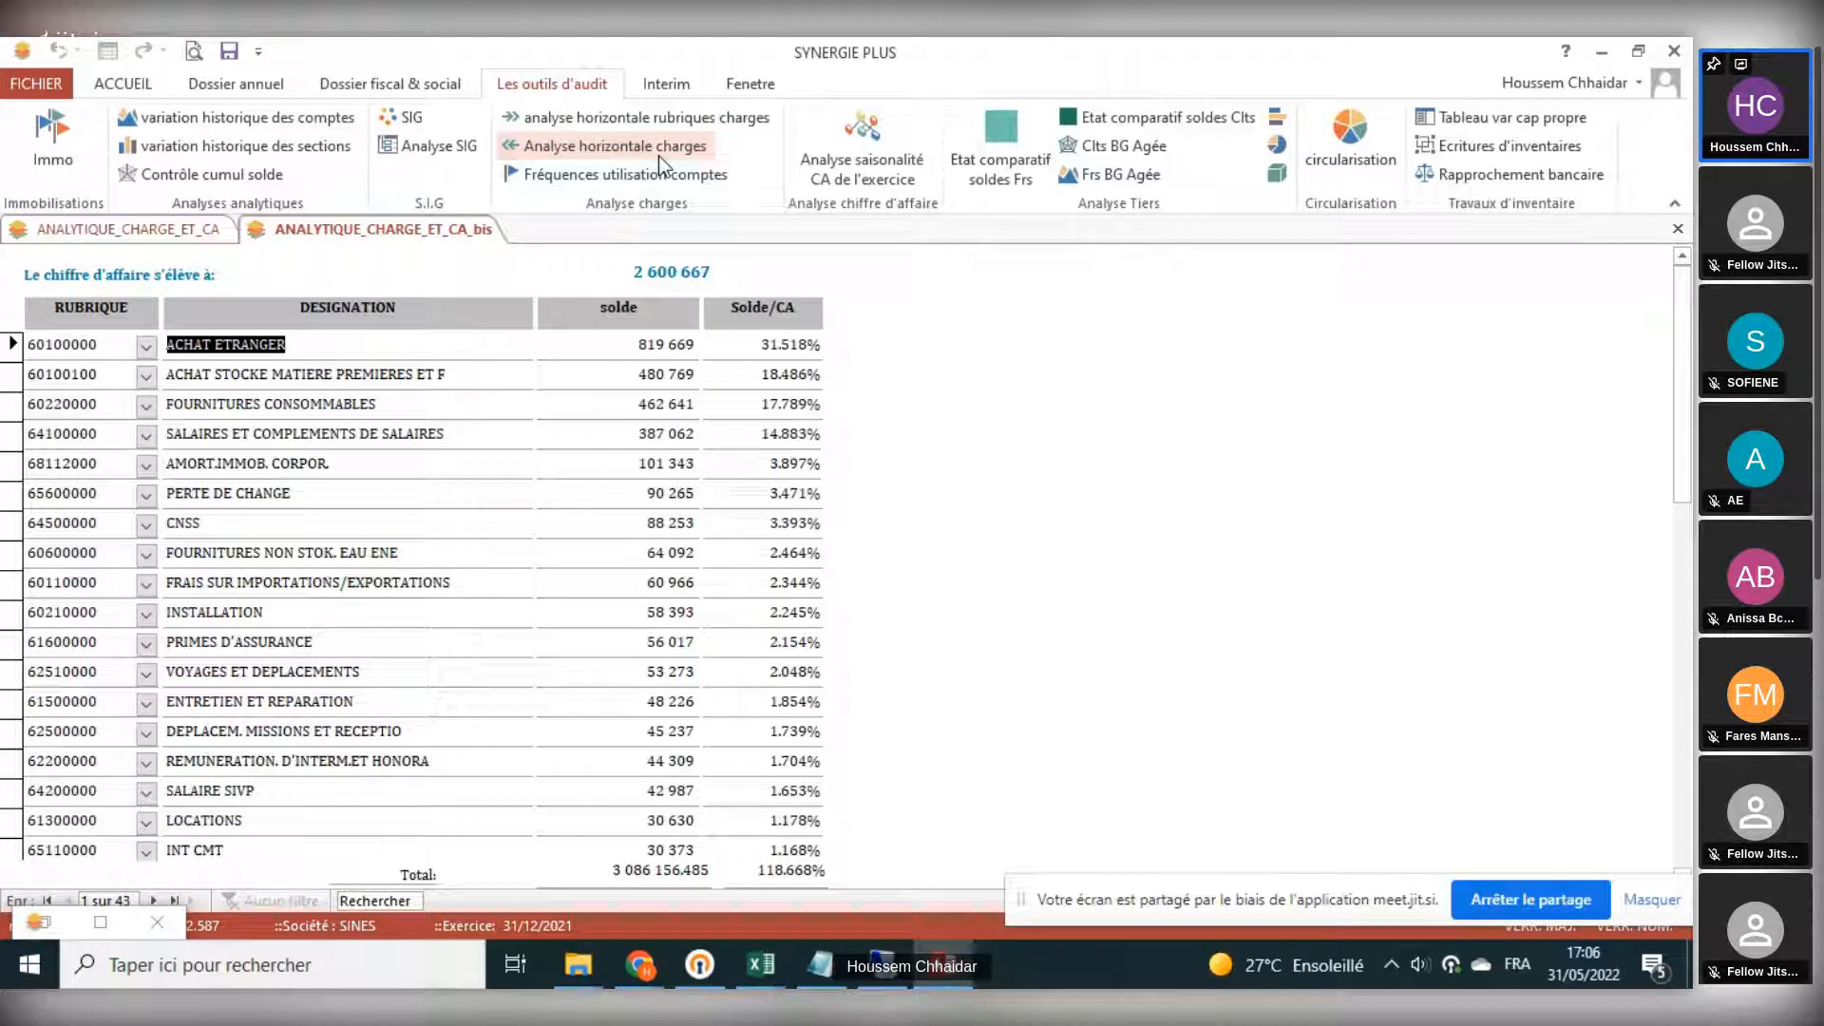
scroll(629, 665, down, 3)
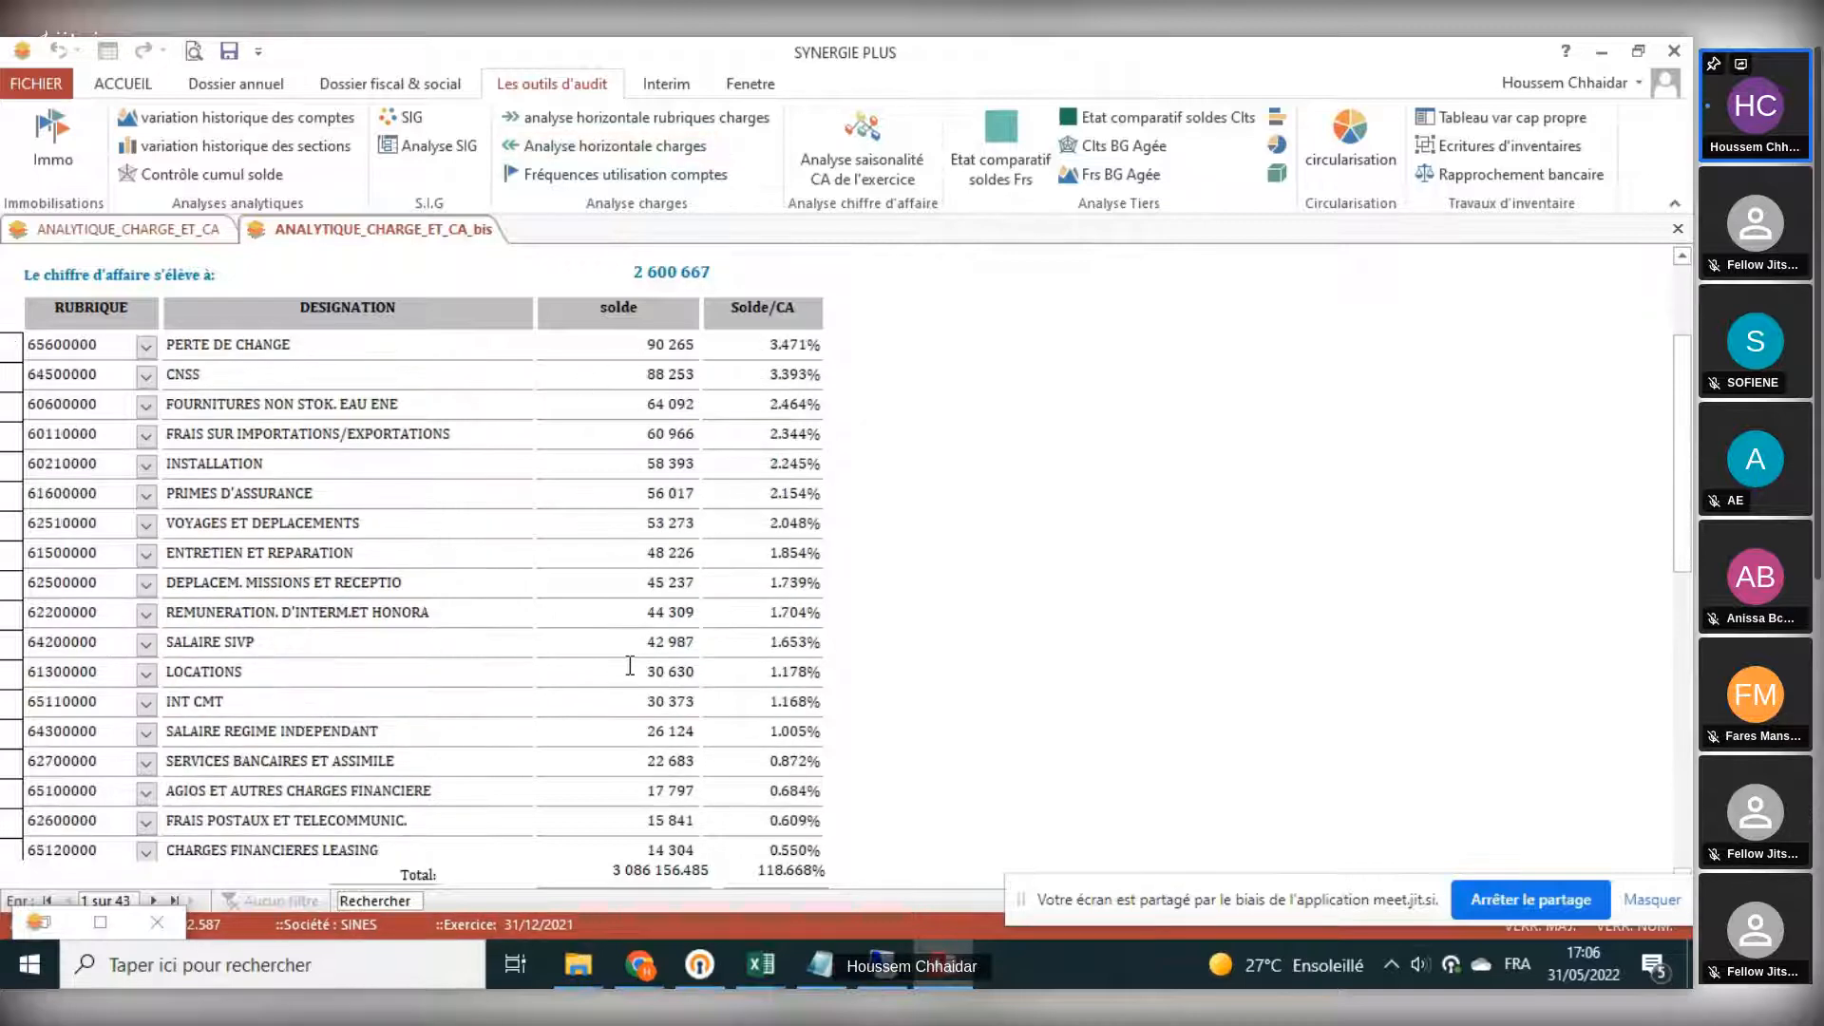
scroll(629, 665, up, 2)
scroll(629, 666, up, 1)
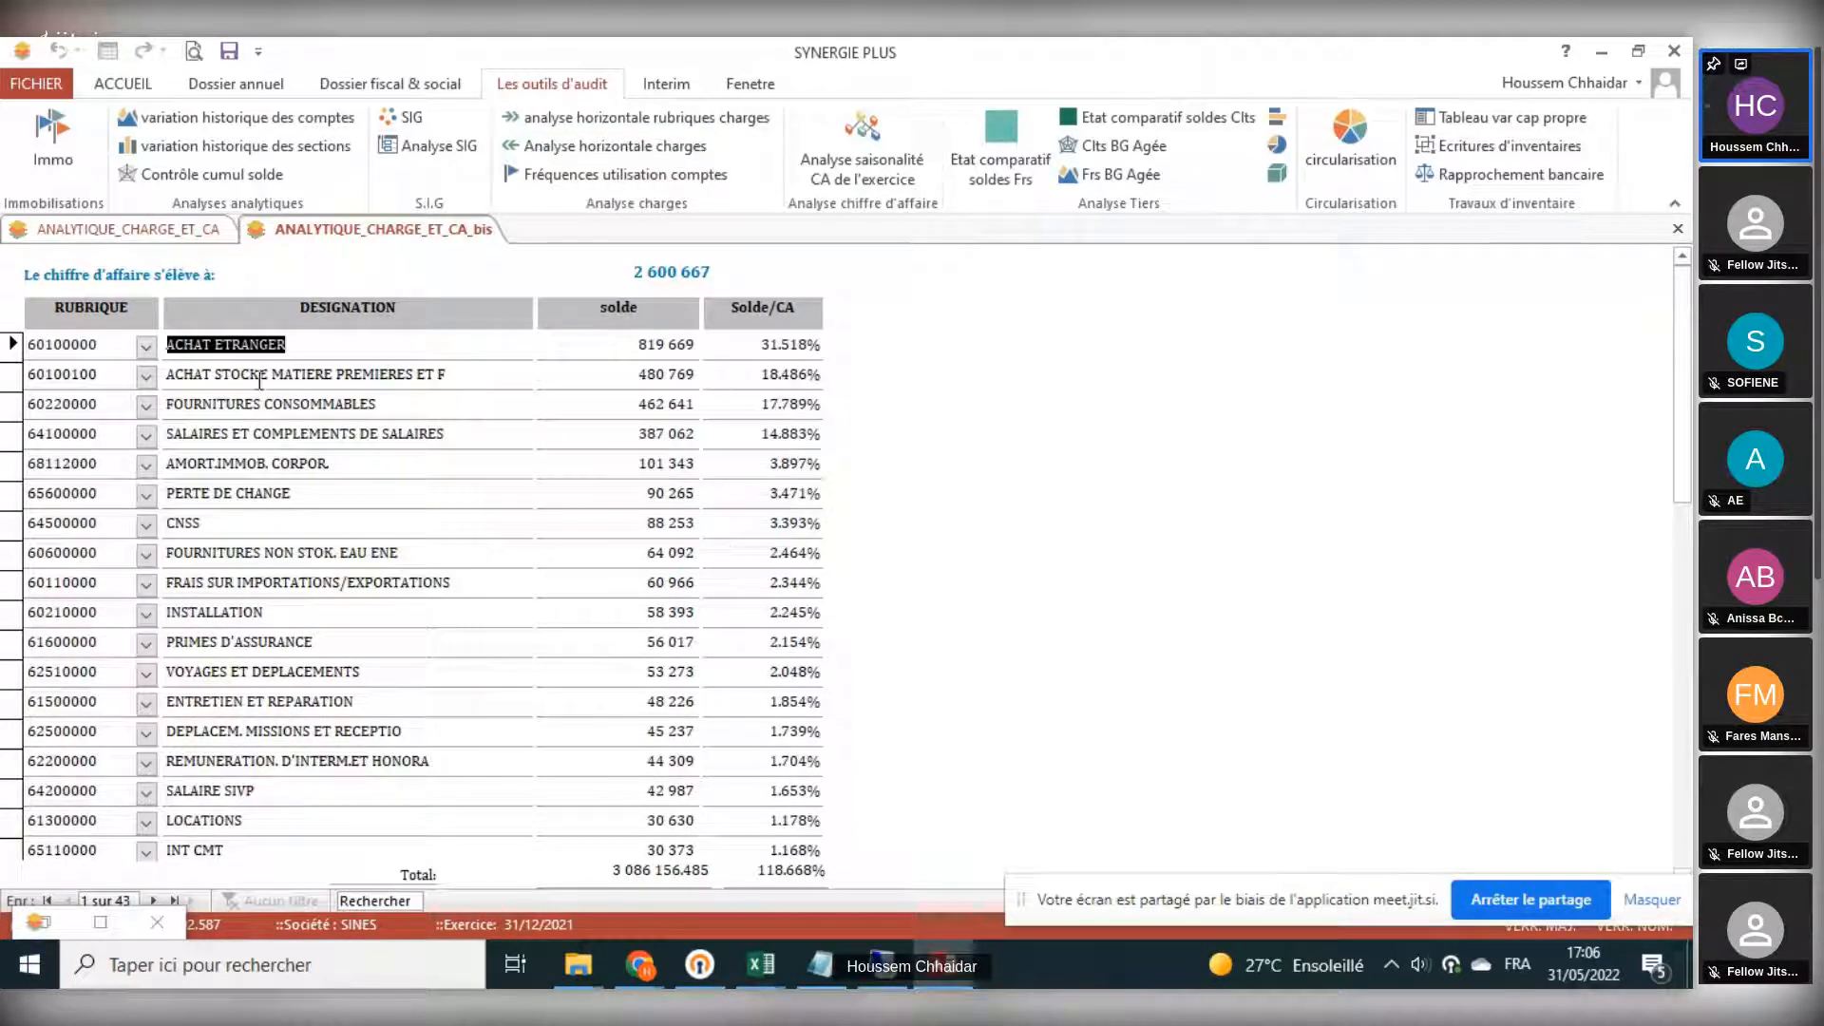
scroll(380, 389, down, 6)
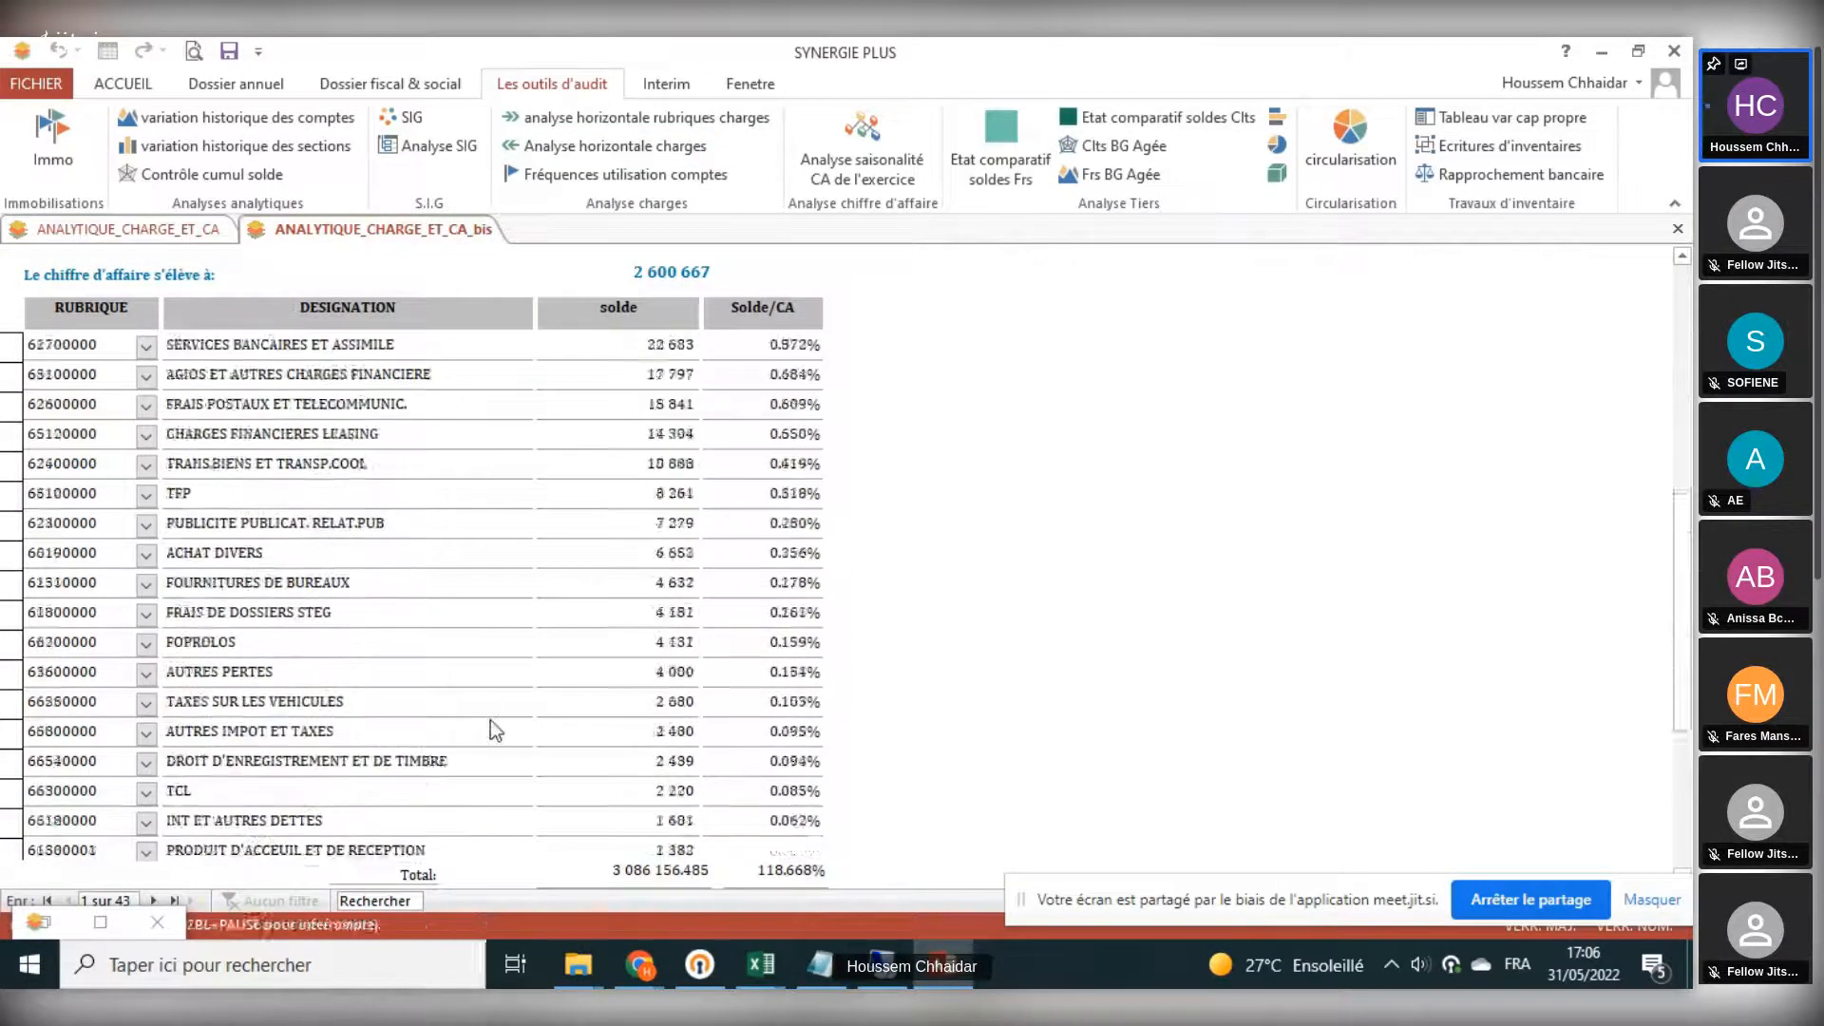
- Review the detailed charges-to-turnover analysis, including the total balance and total Solde/CA ratio, and close it
scroll(490, 720, up, 1)
scroll(492, 720, up, 6)
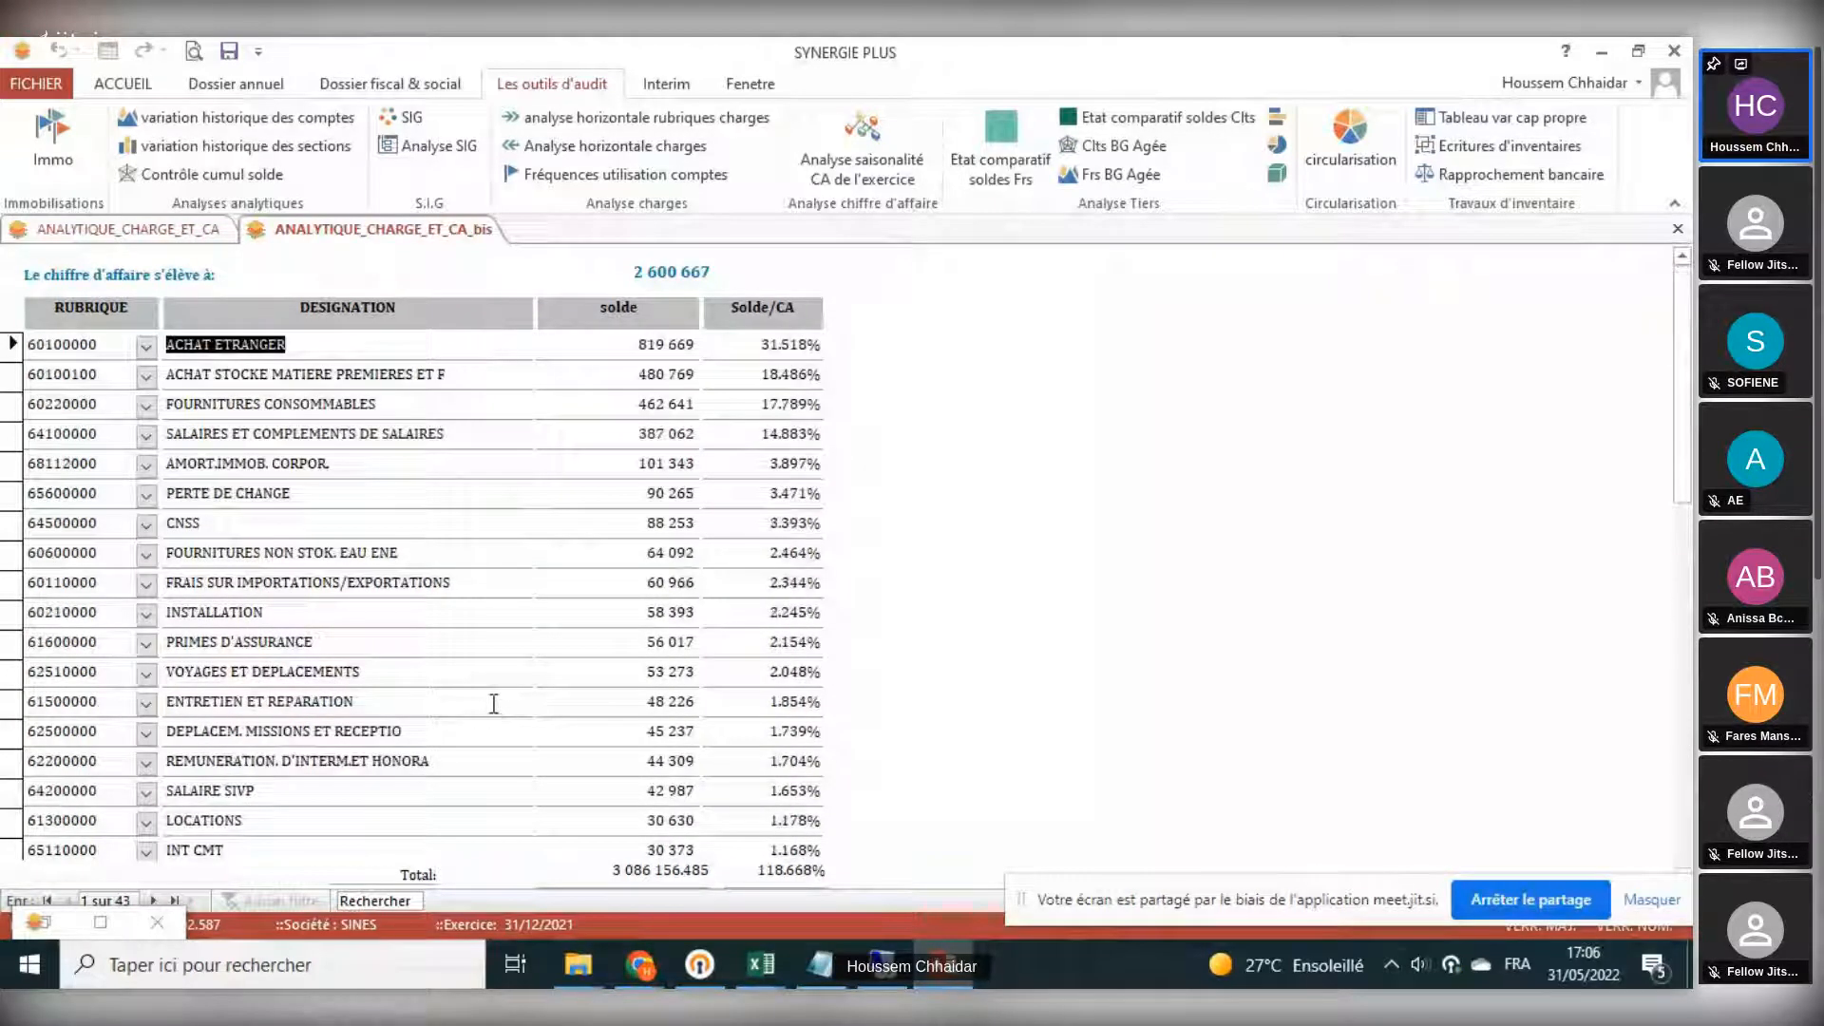
double_click(762, 870)
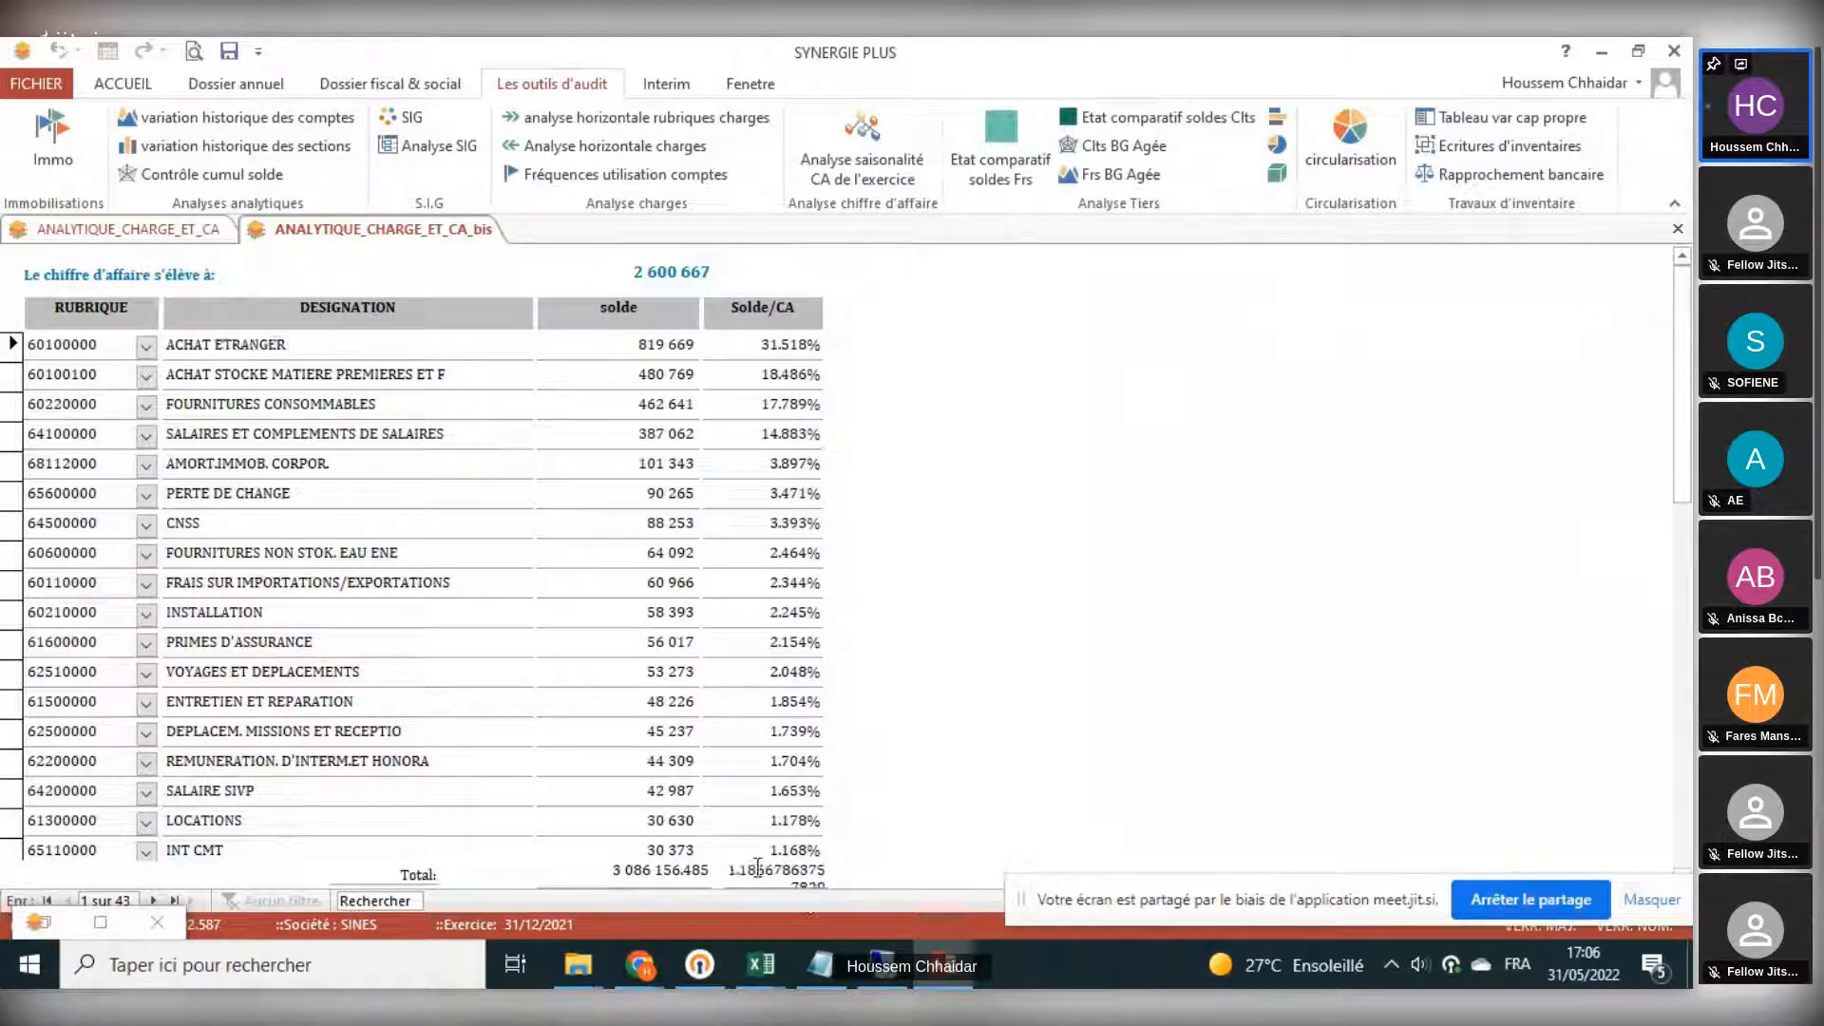
click(622, 870)
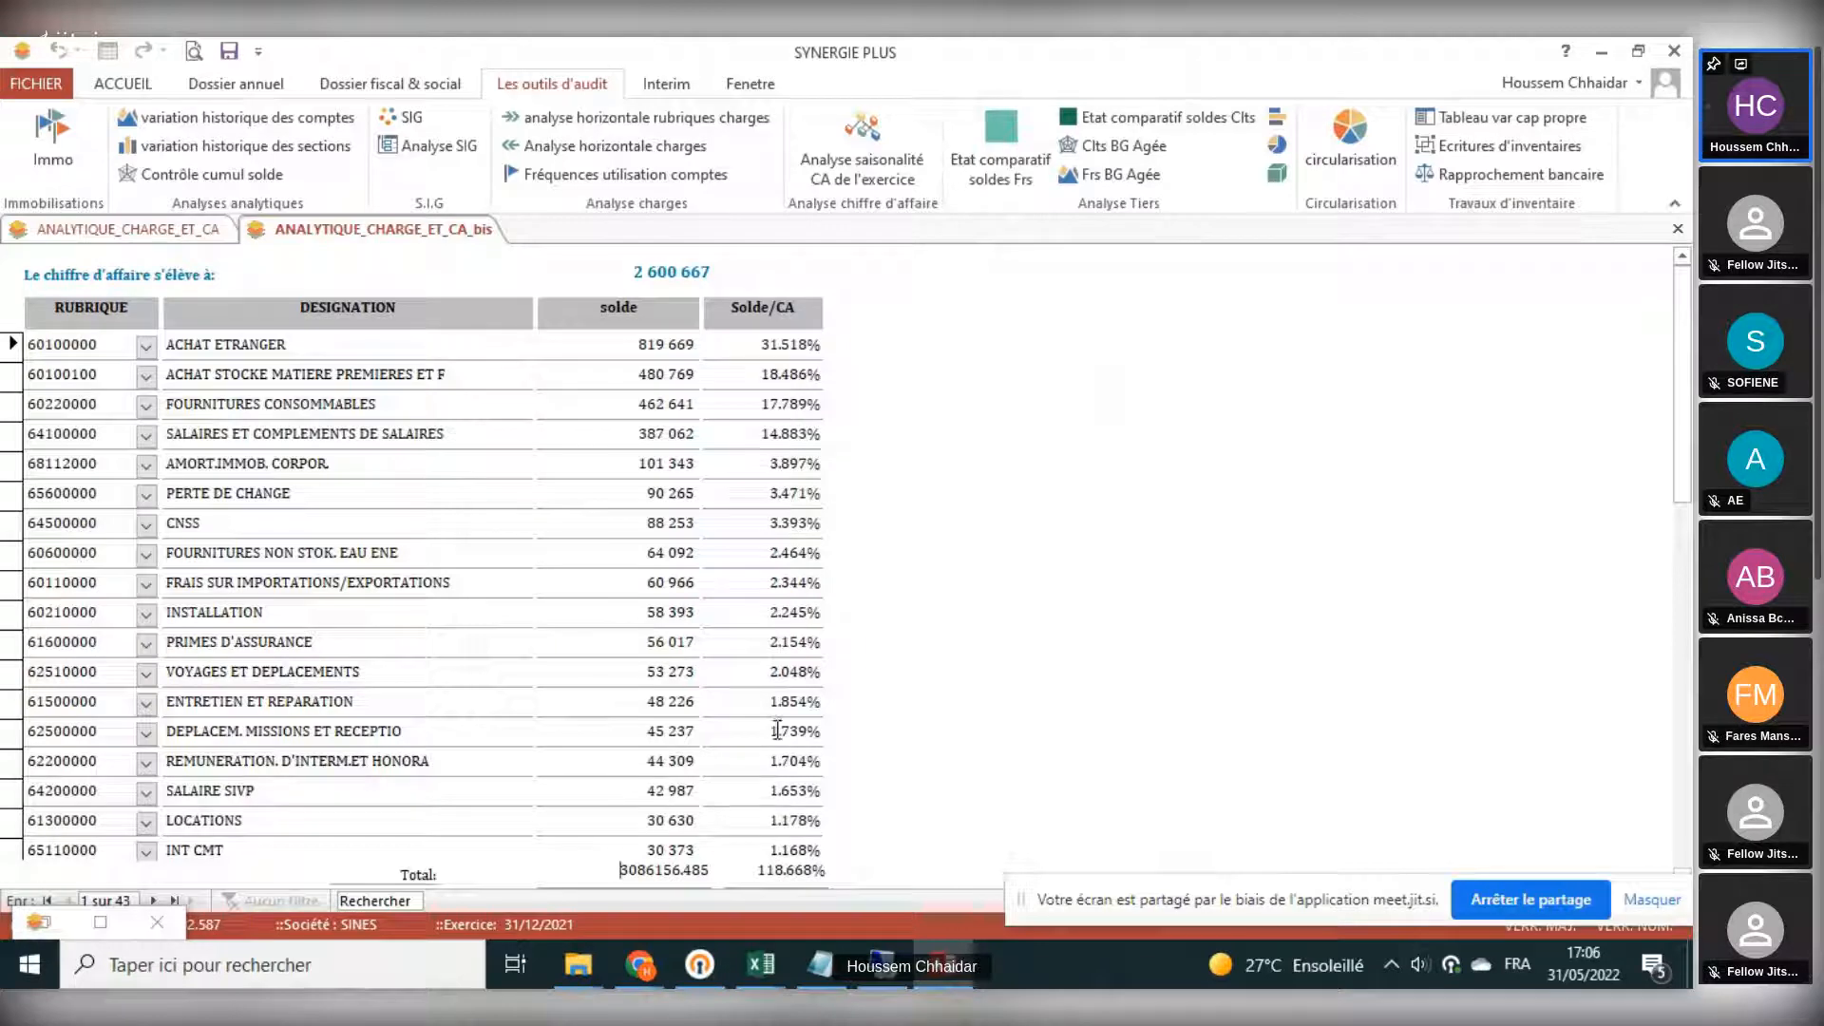
scroll(774, 750, down, 5)
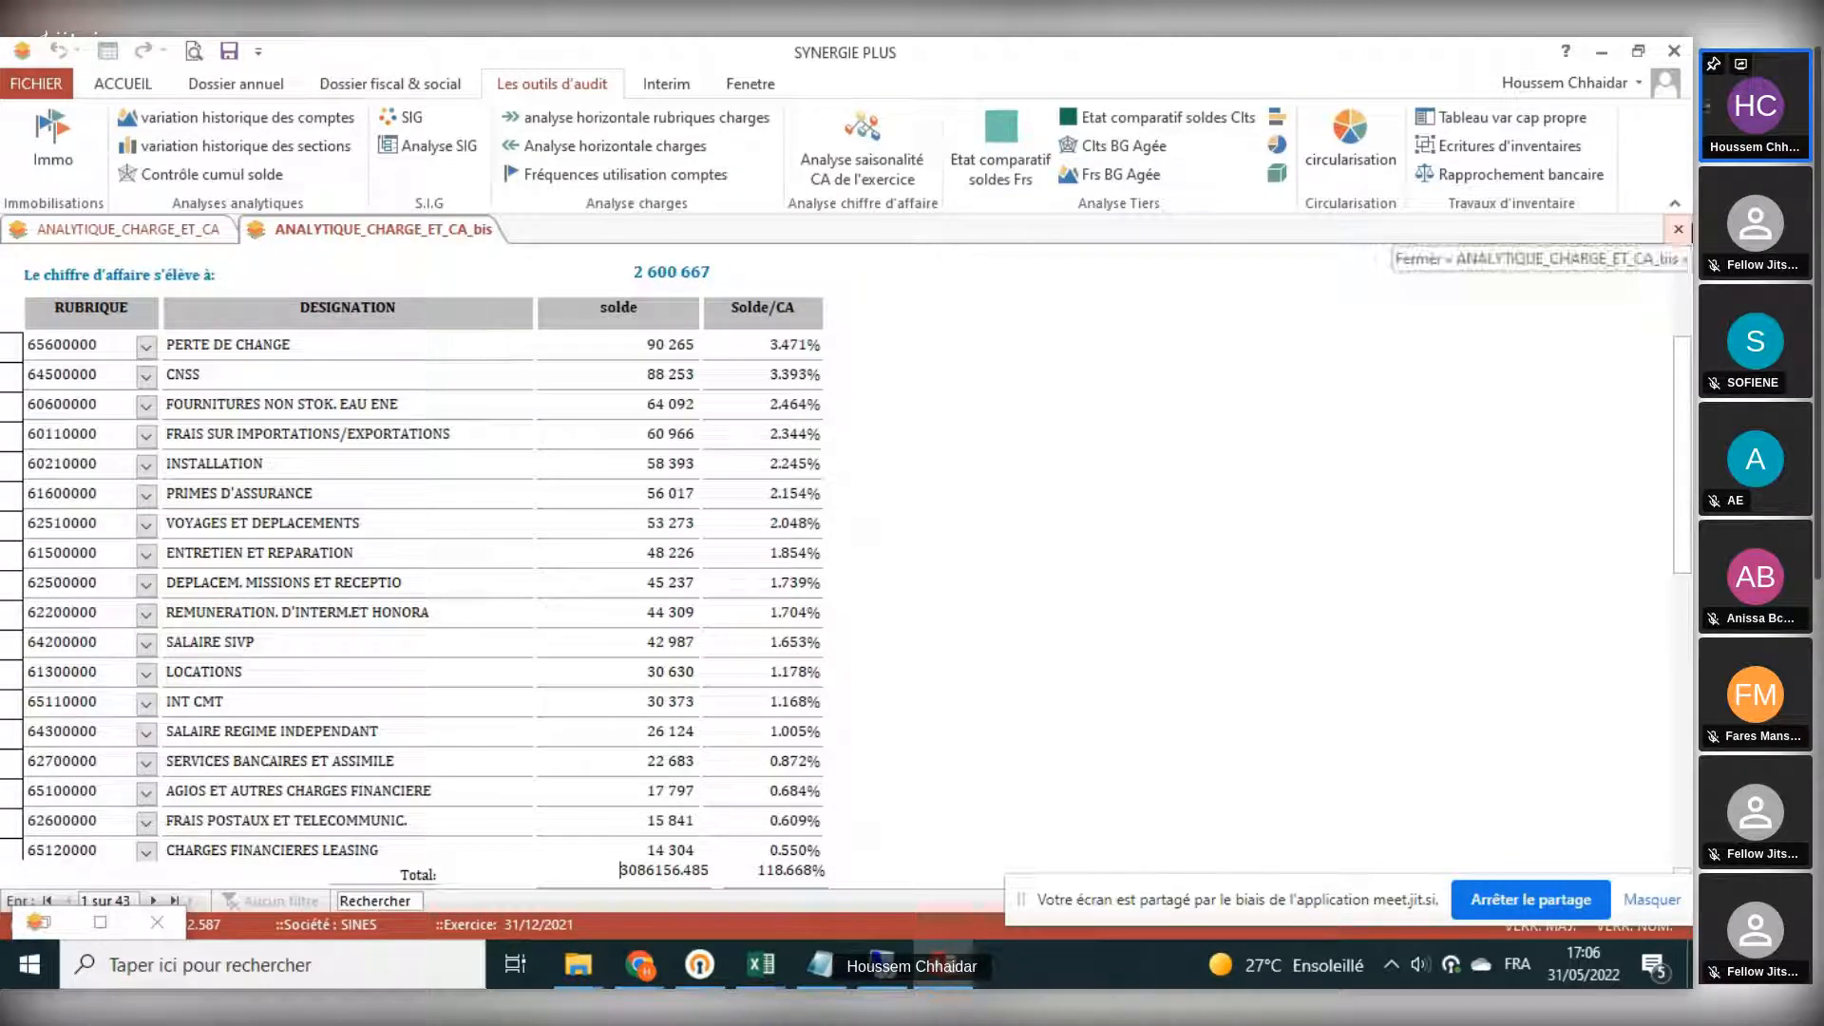
click(1678, 229)
- Open the account usage frequency analysis and filter the journal column to show only RAN
click(587, 174)
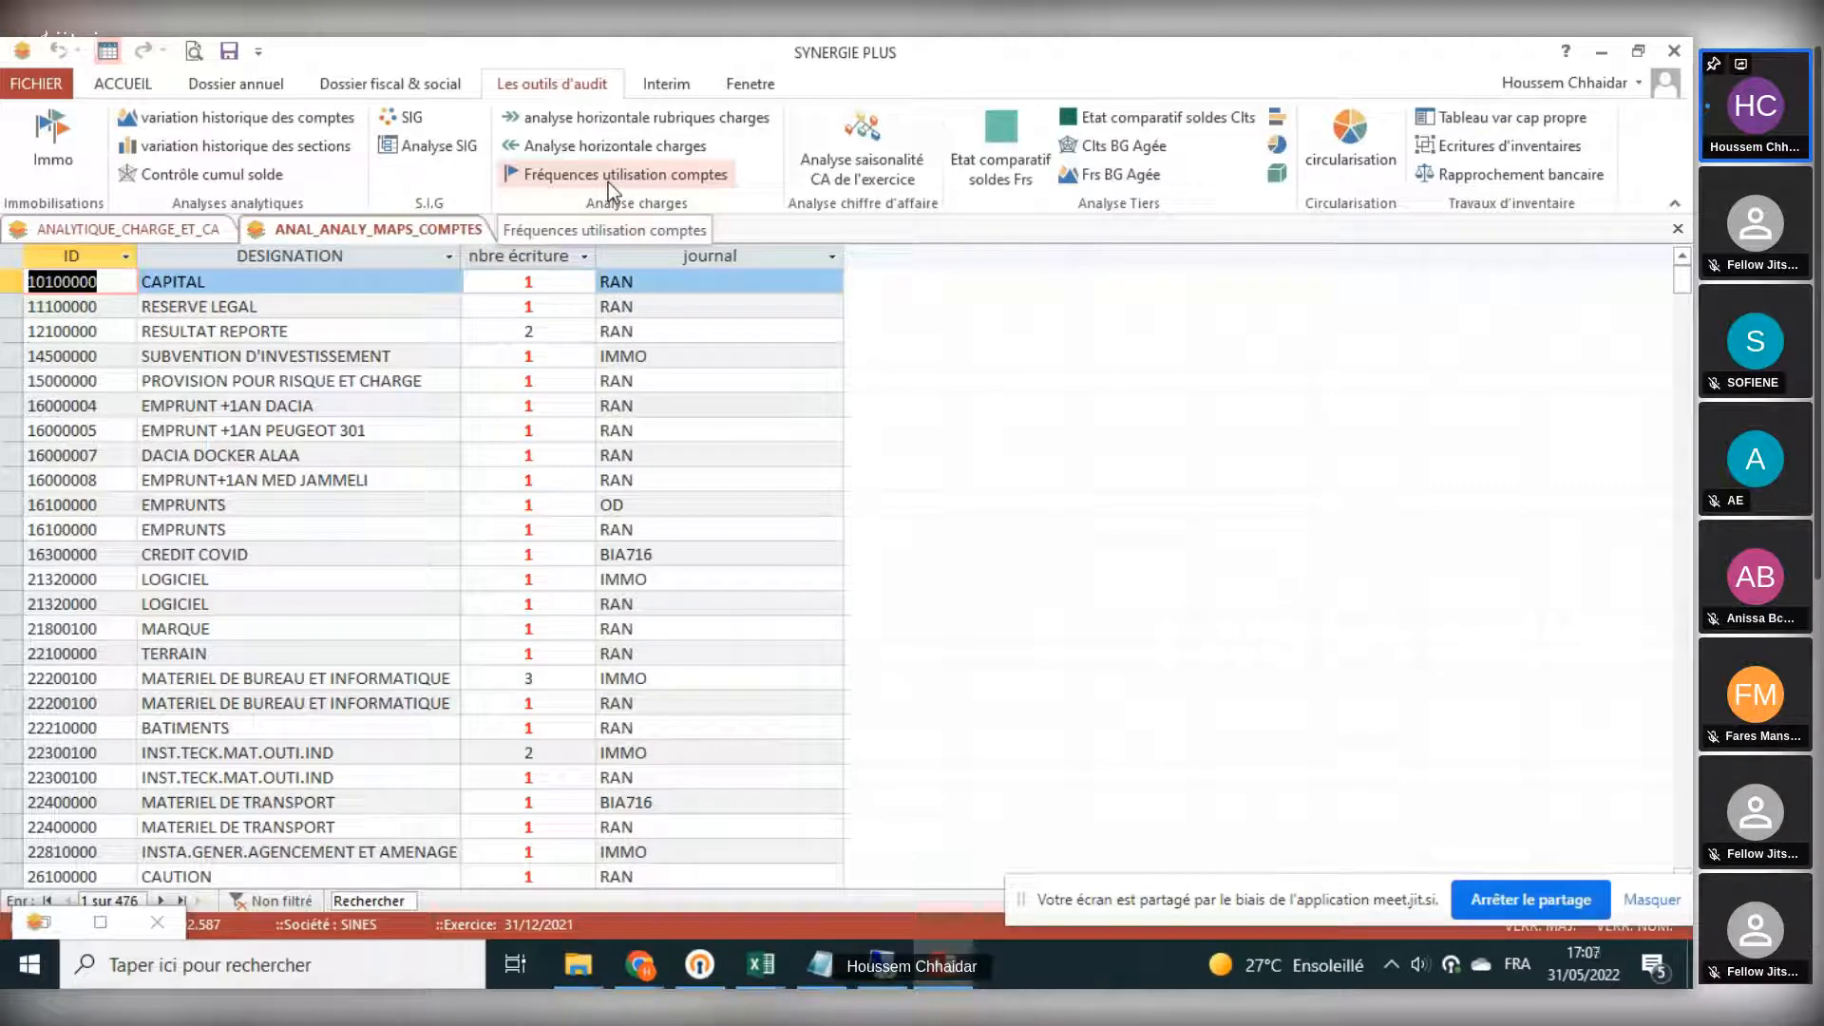
click(832, 257)
click(898, 413)
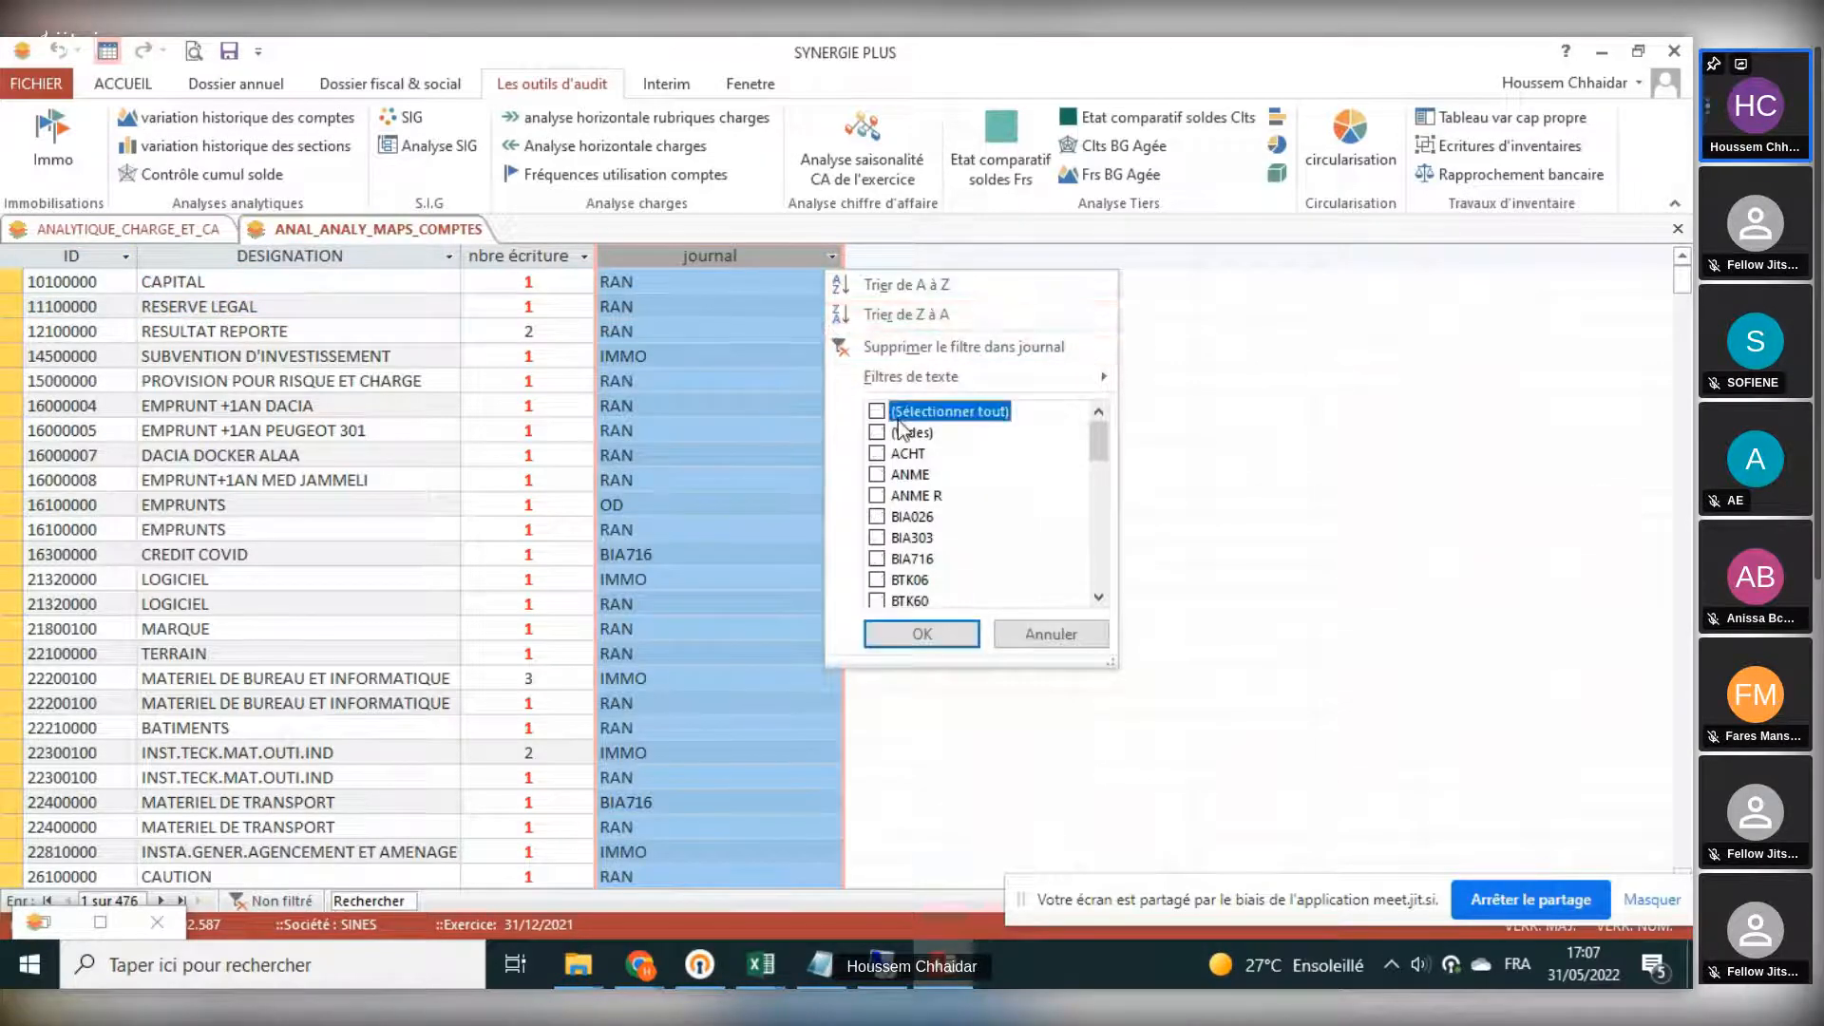
scroll(939, 501, down, 5)
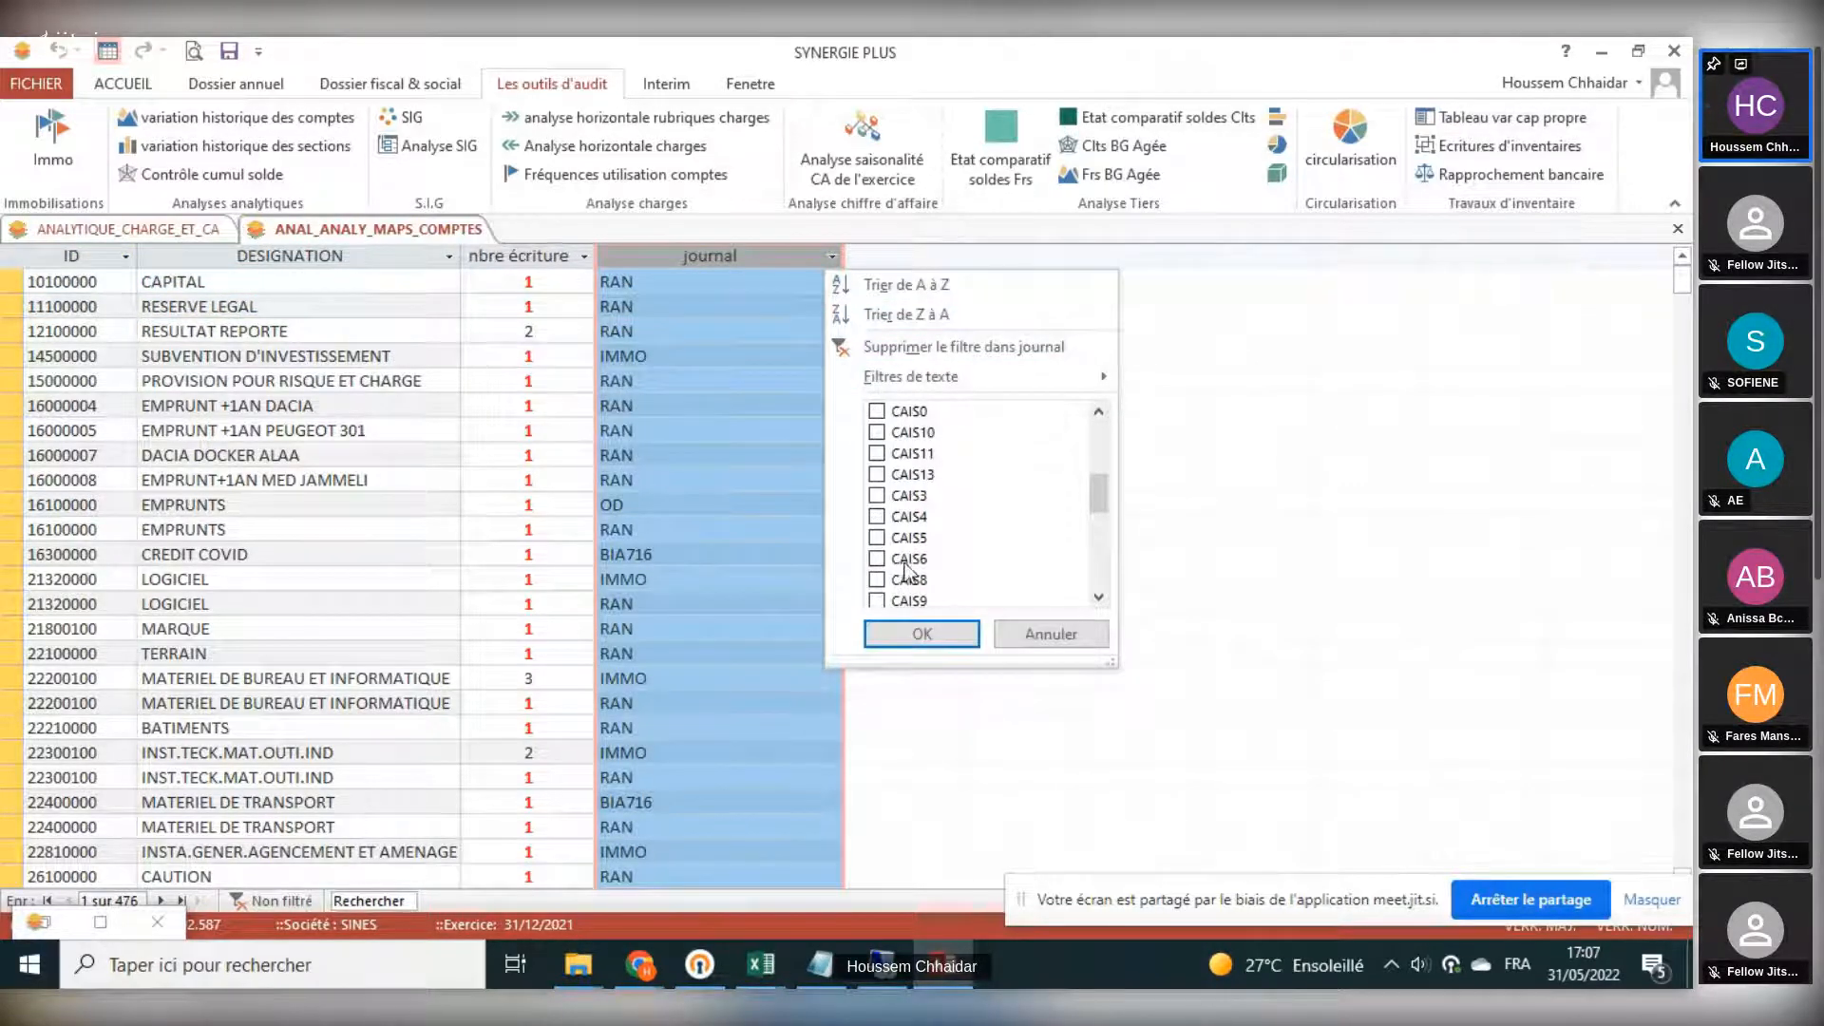
scroll(912, 561, down, 3)
click(902, 537)
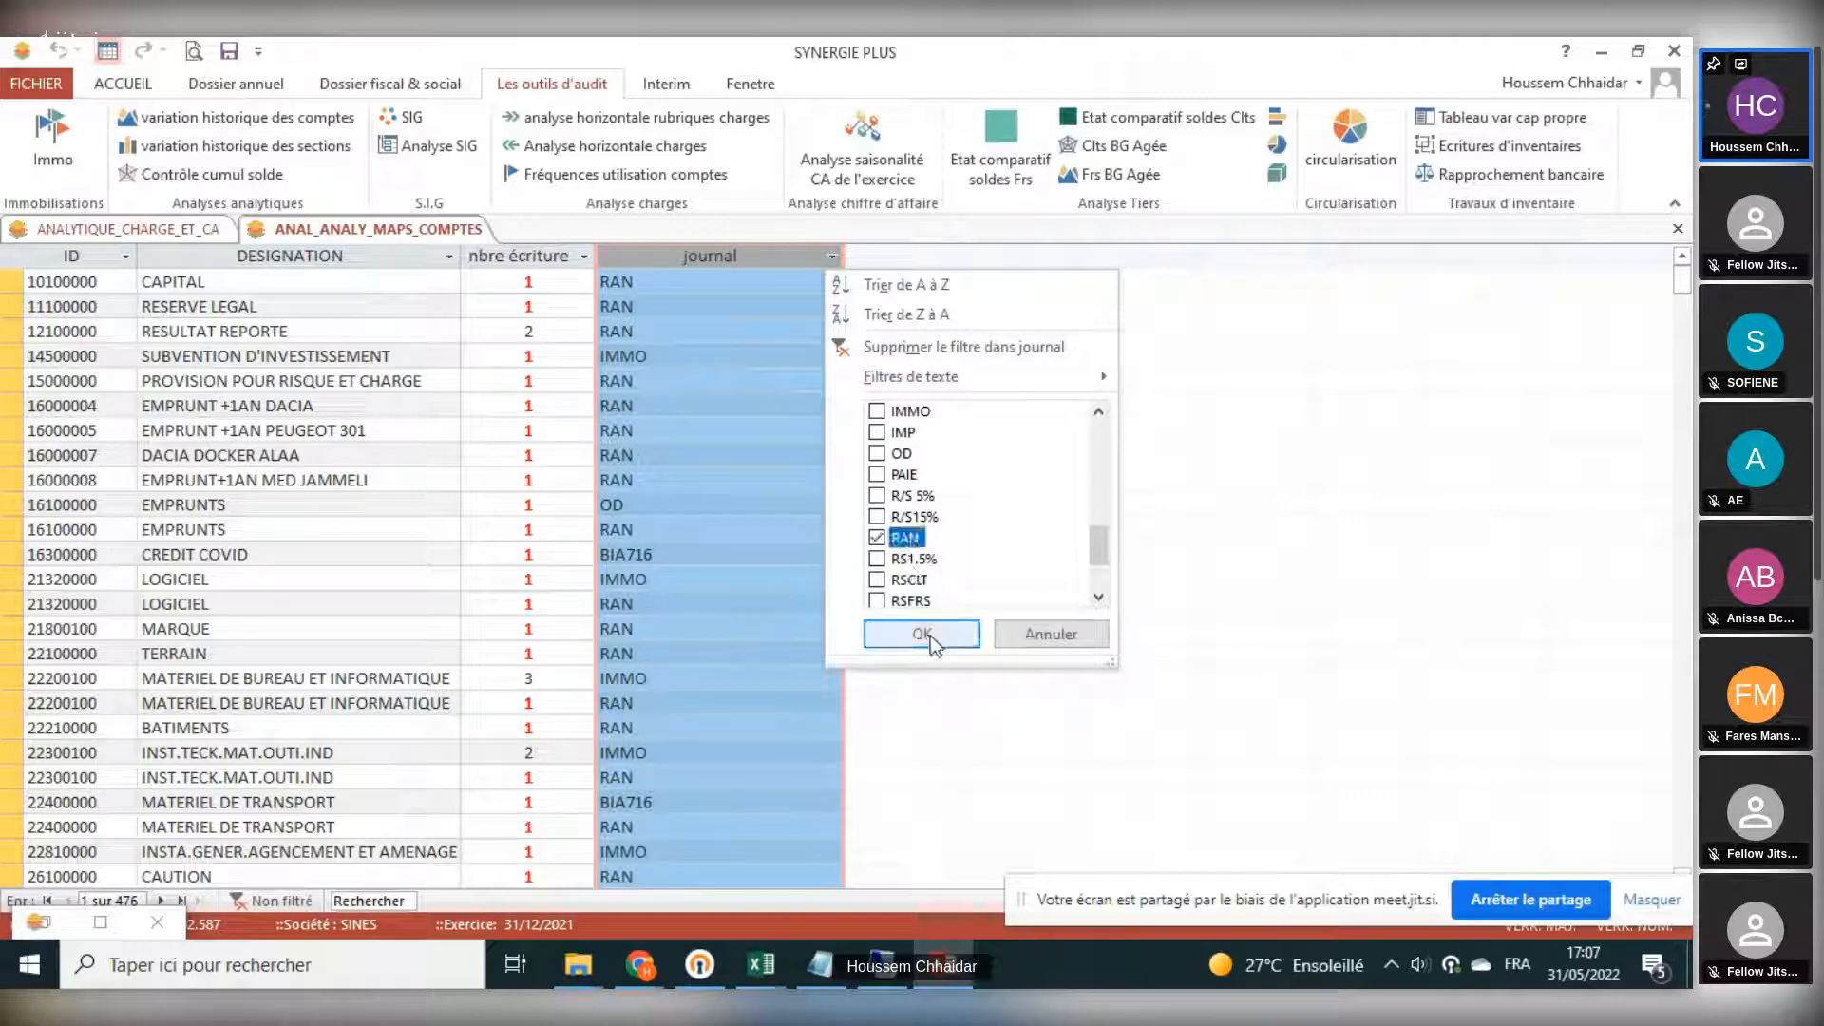
click(921, 633)
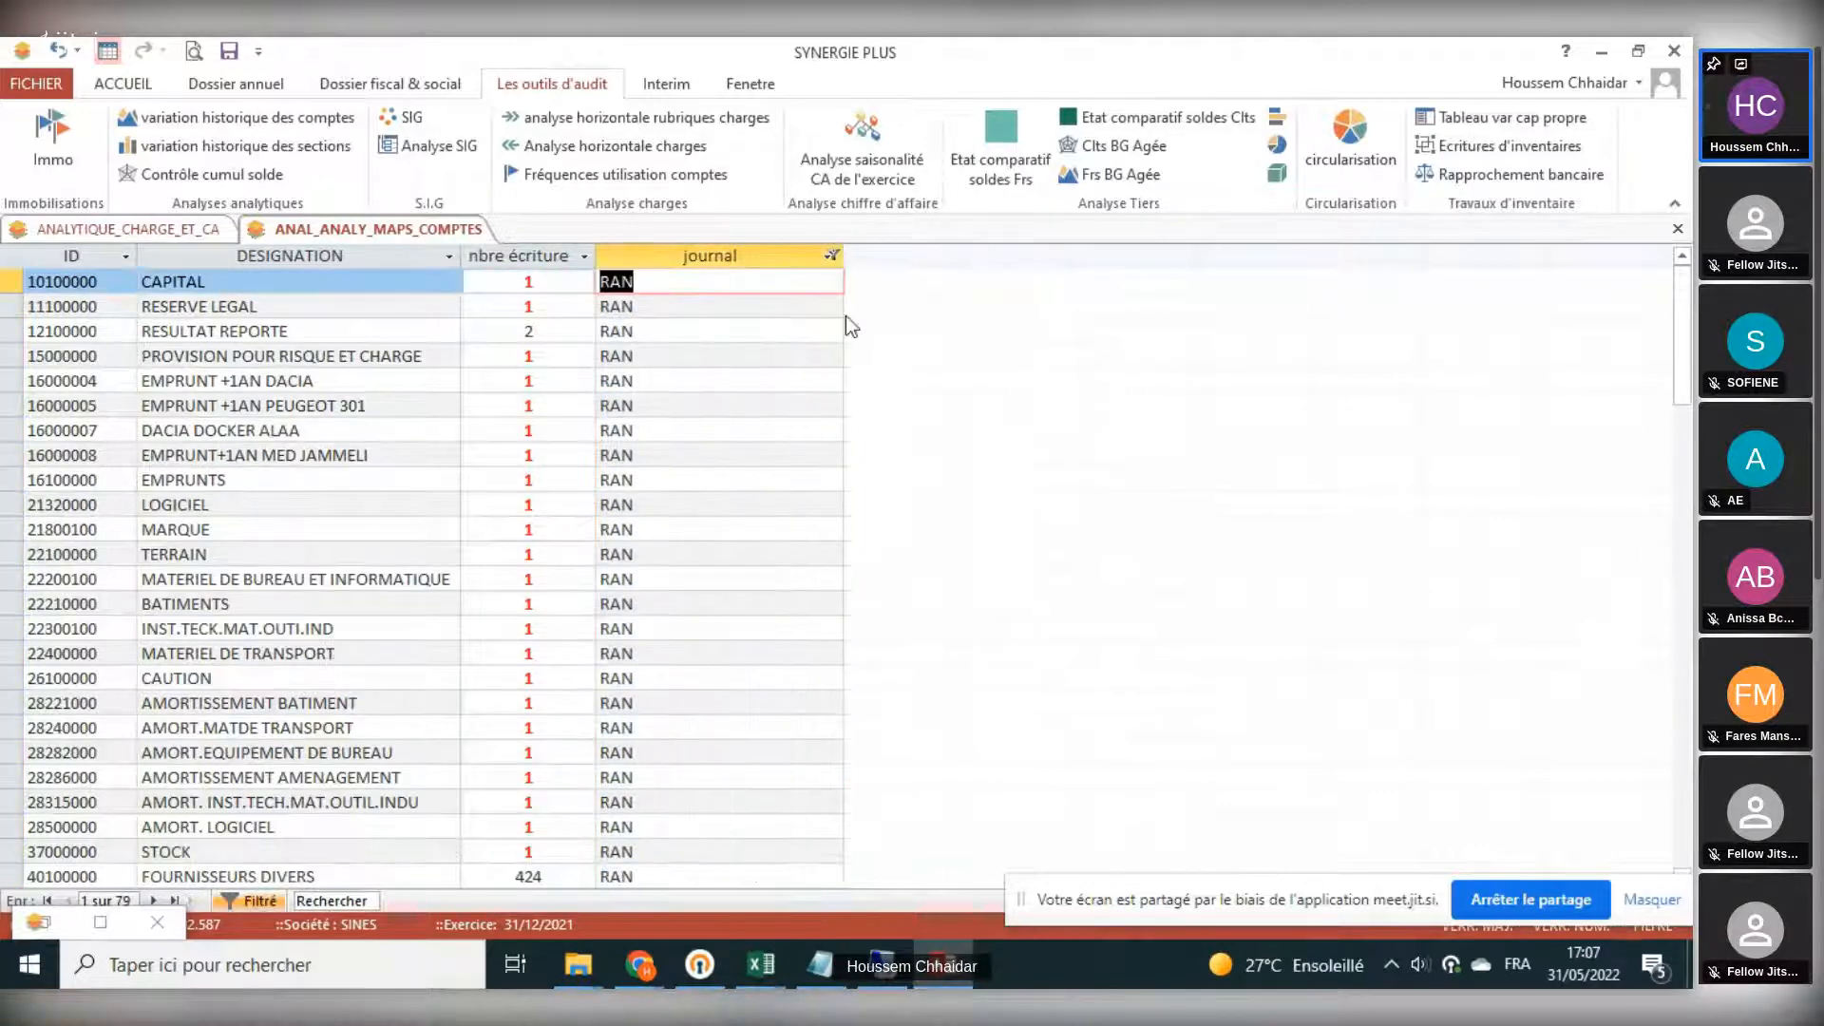
- Change the journal filter to include every journal except RAN
click(831, 255)
click(926, 413)
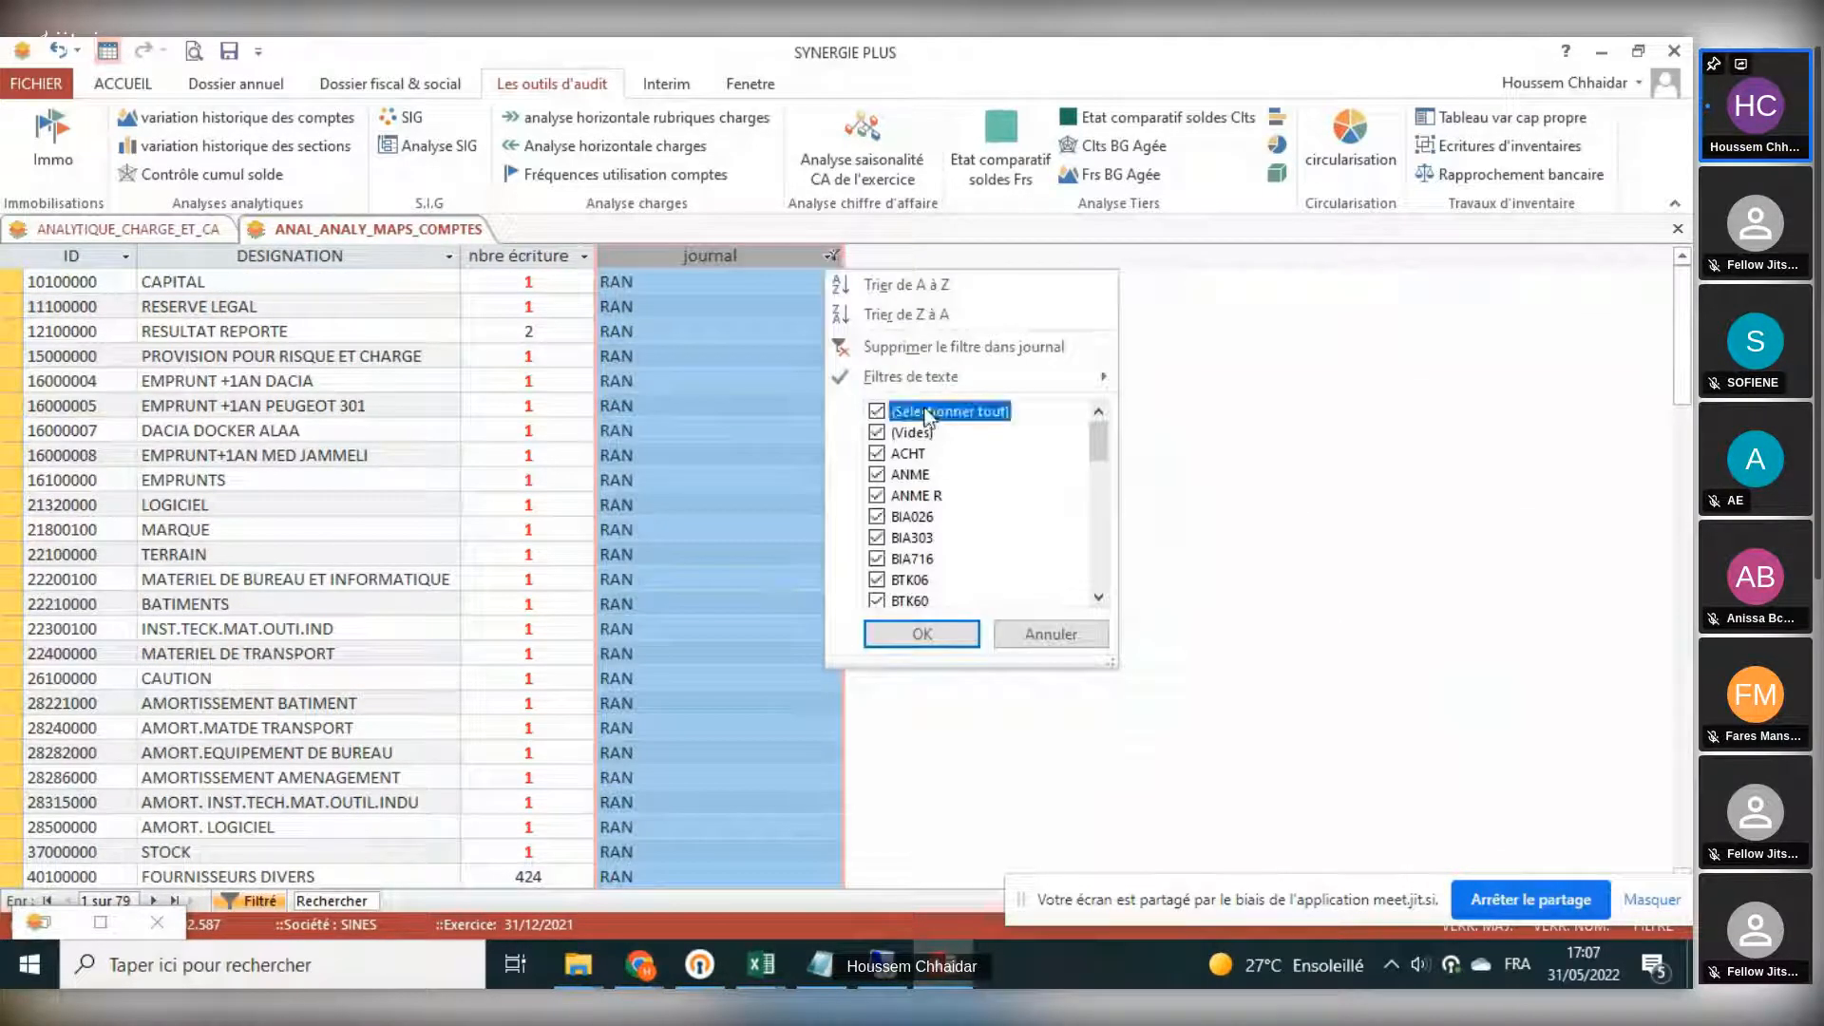
scroll(931, 532, down, 6)
scroll(931, 555, down, 5)
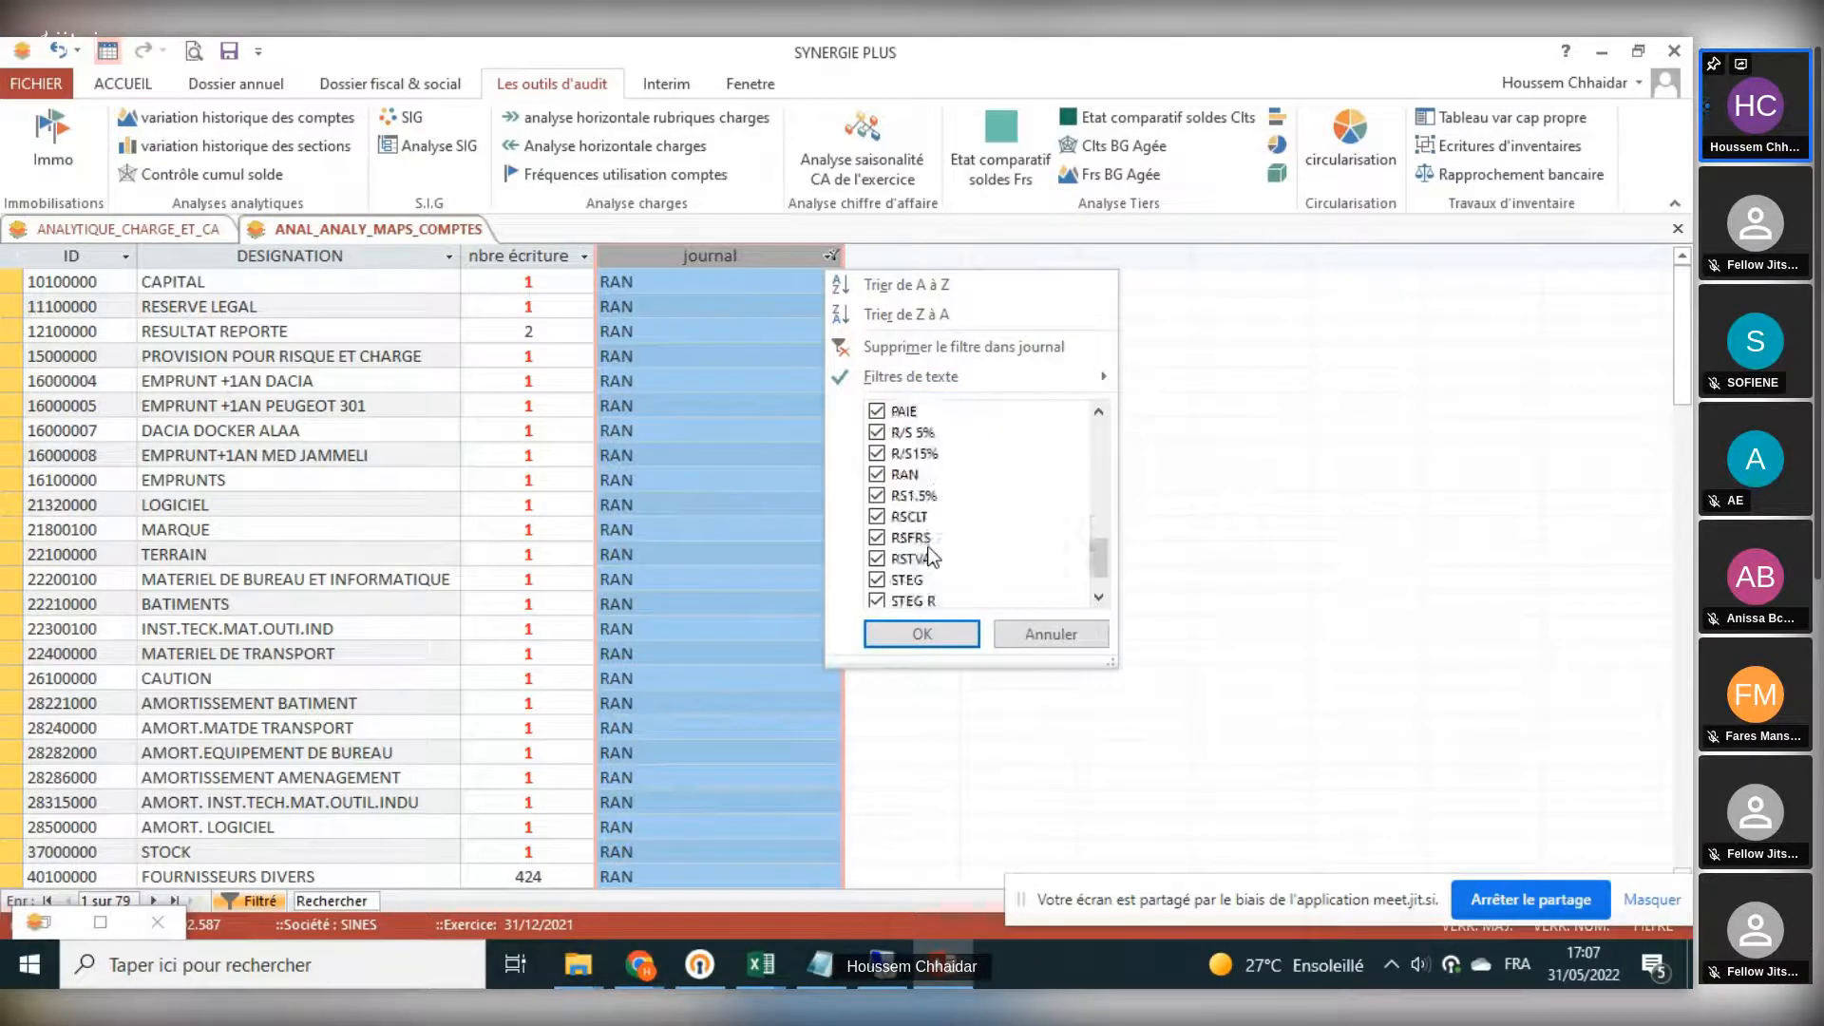
click(907, 454)
click(904, 474)
click(921, 633)
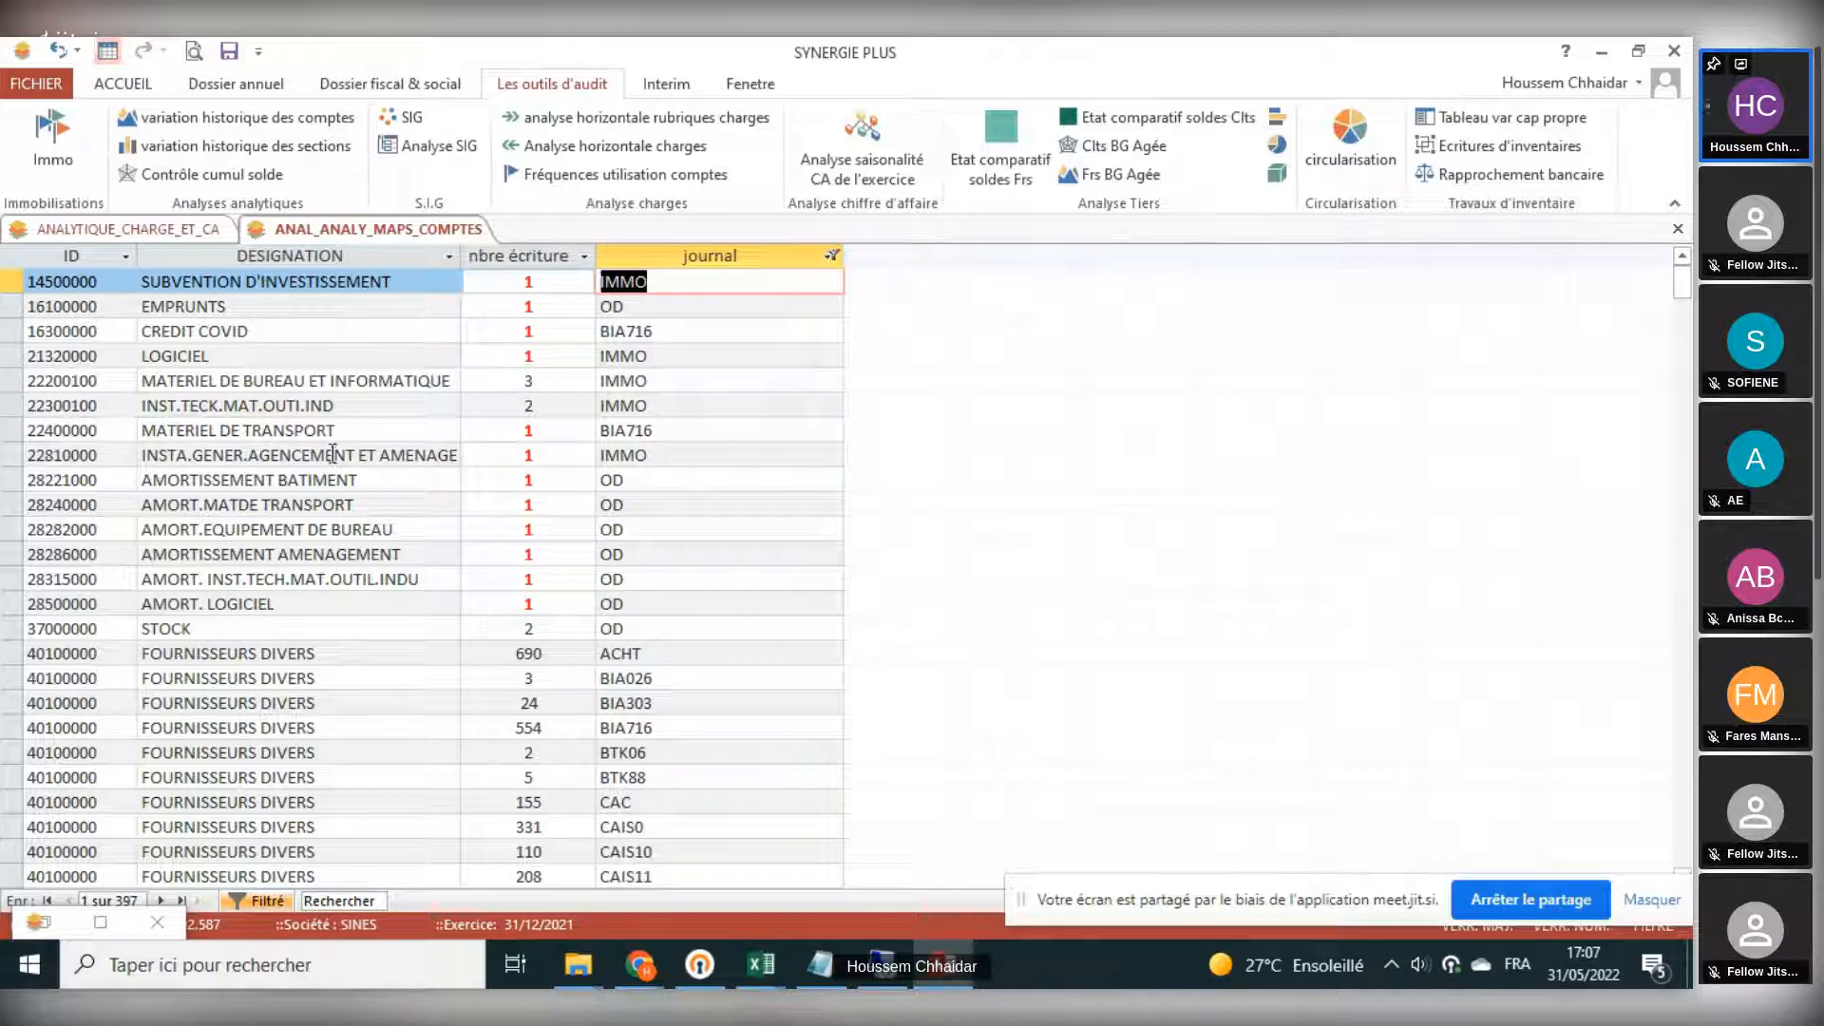
- Examine the account number, entry count and journal of the MATERIEL DE BUREAU ET INFORMATIQUE row
click(281, 380)
click(45, 380)
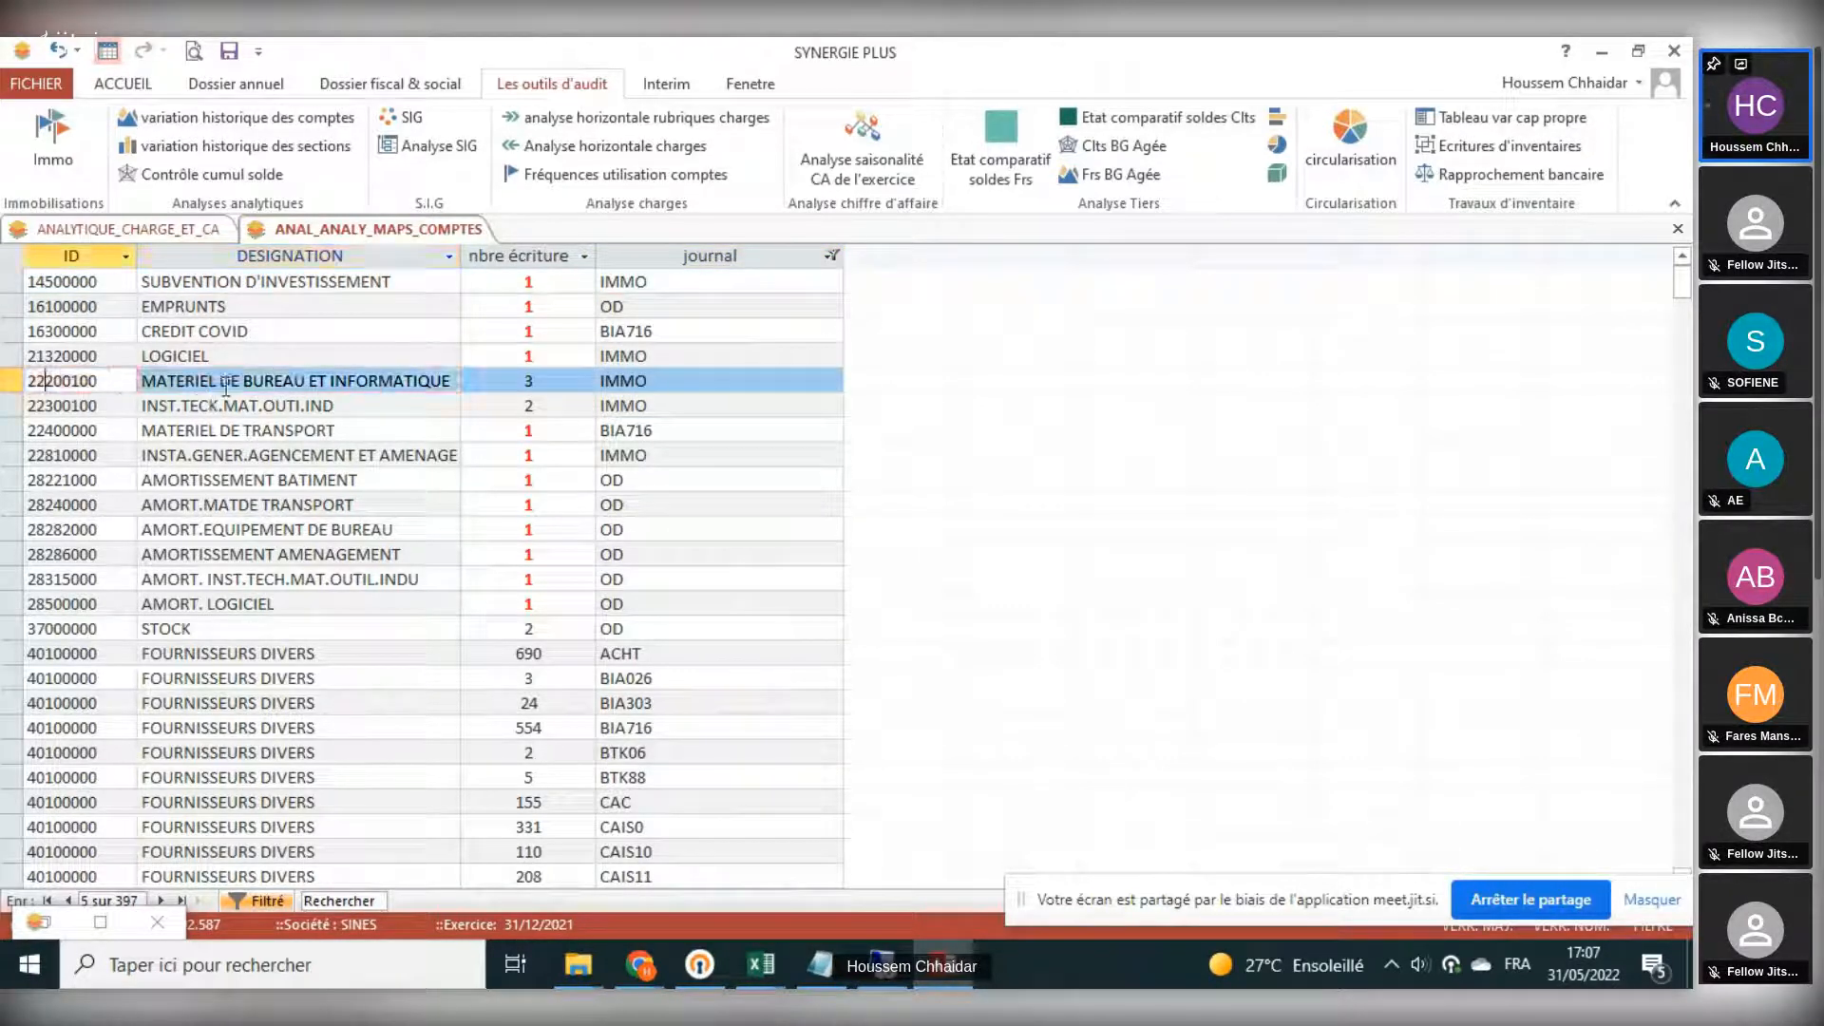
click(501, 382)
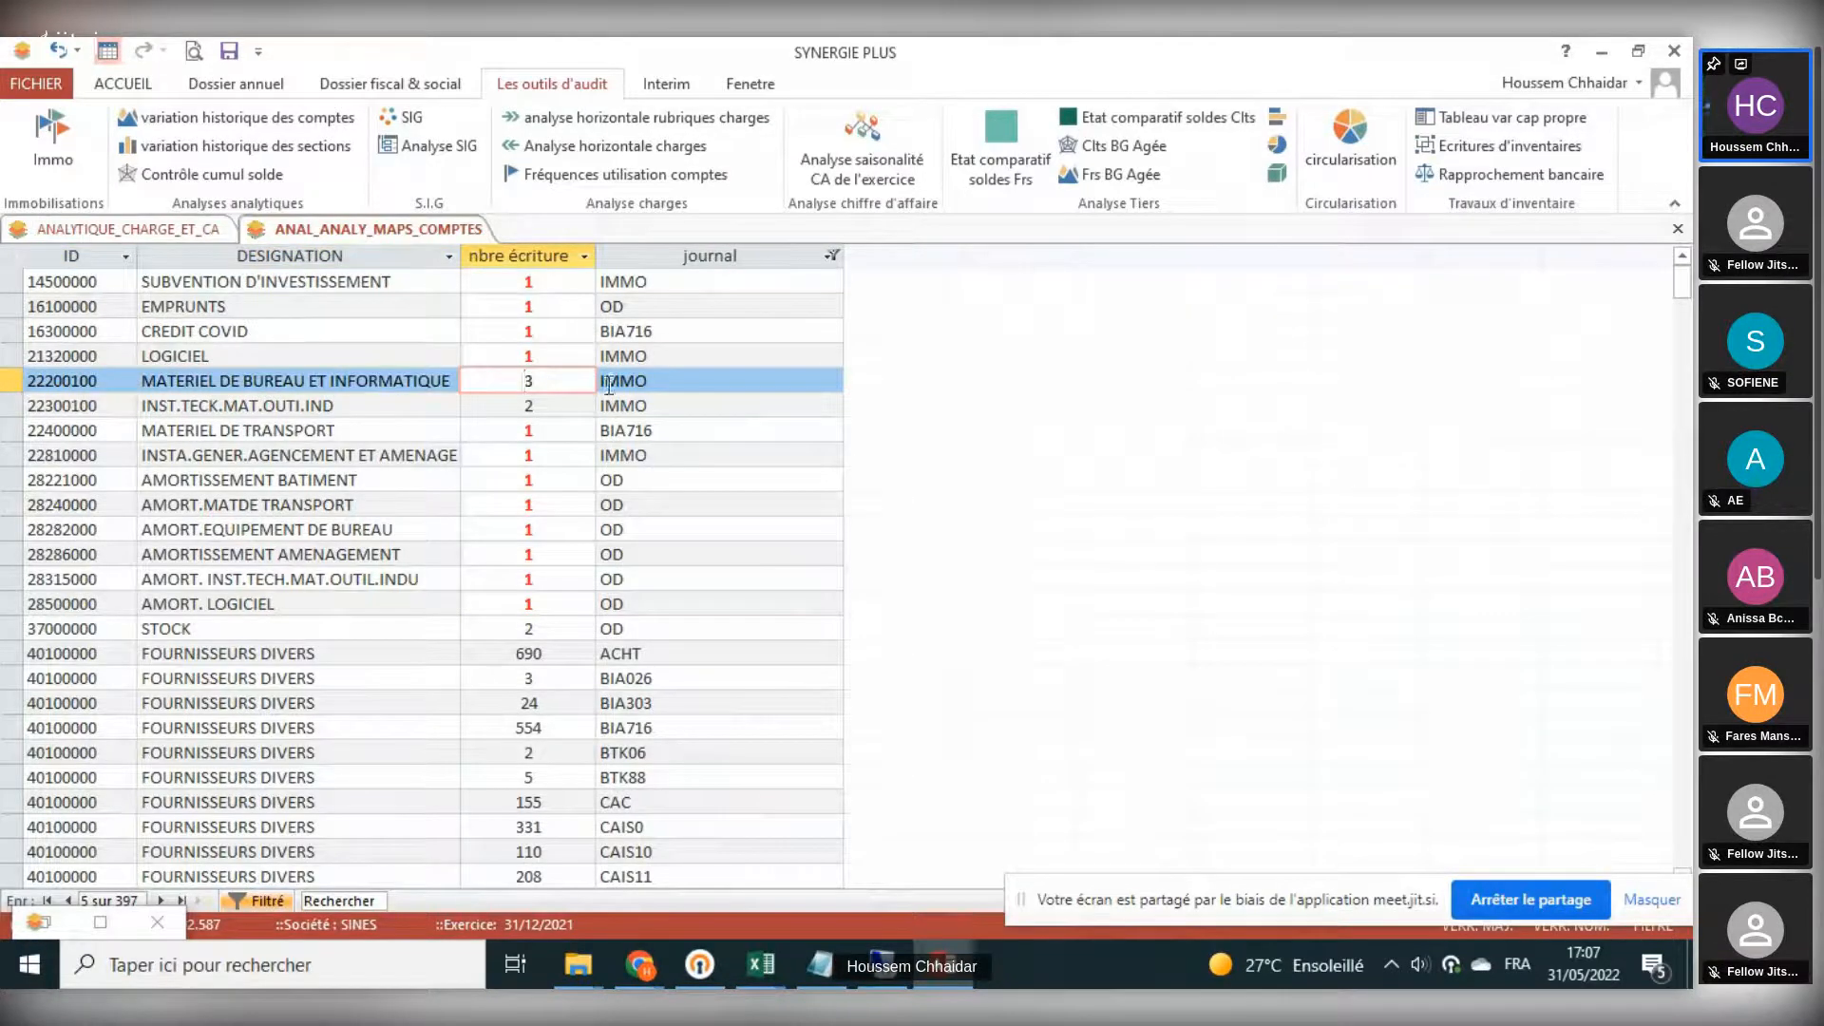
click(611, 384)
click(508, 382)
click(429, 382)
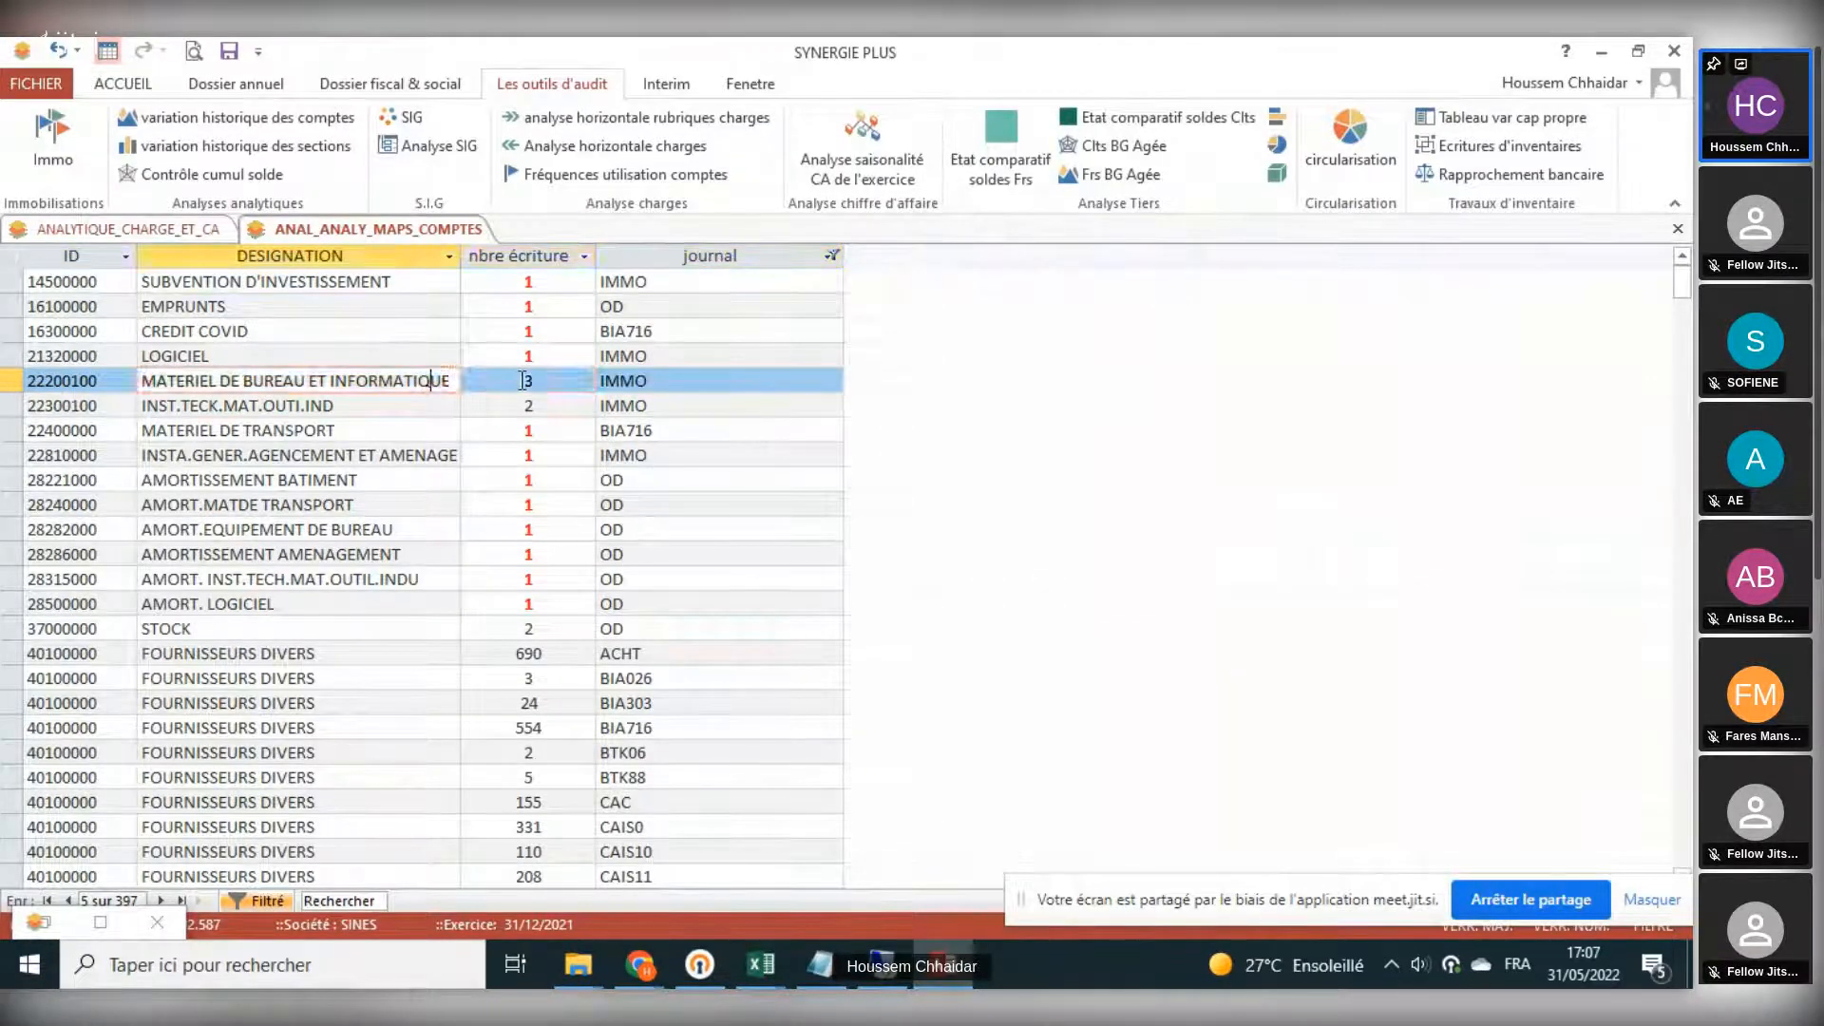
click(523, 380)
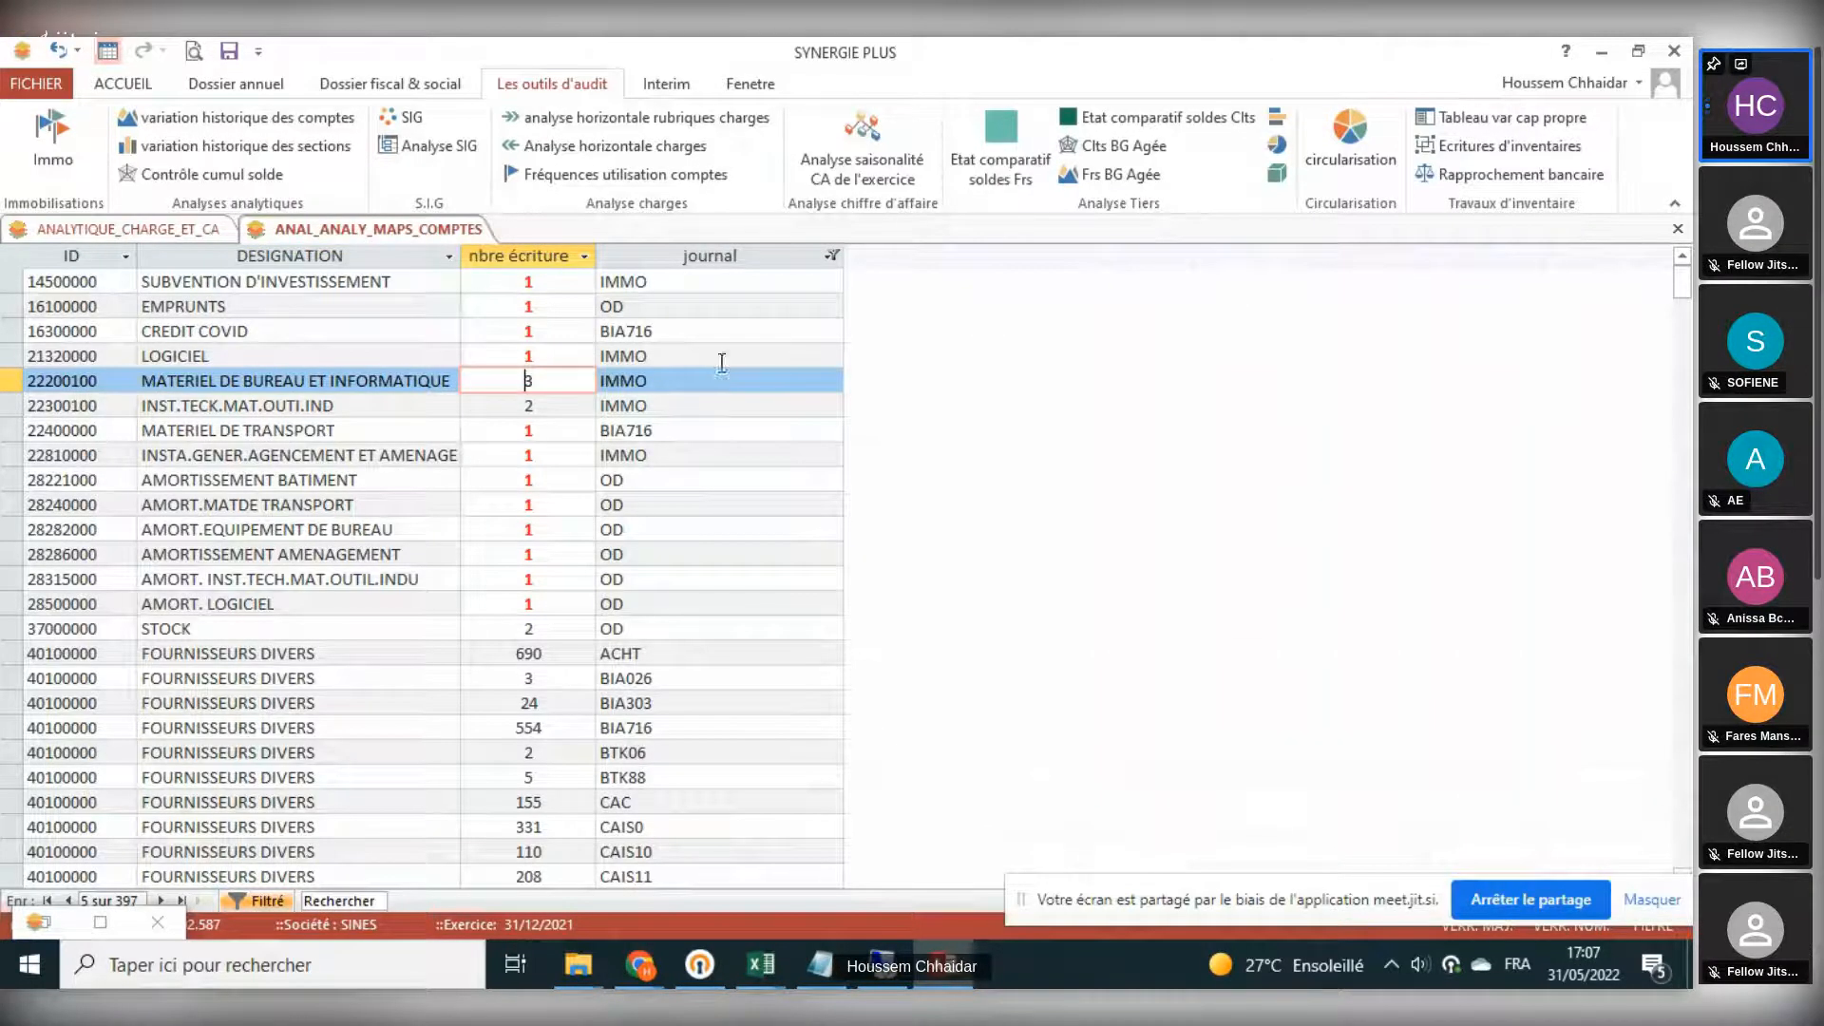
- Examine the accounts used only once per journal in the nbre écriture column, from SUBVENTION D'INVESTISSEMENT to the amortissement accounts
click(313, 330)
click(309, 304)
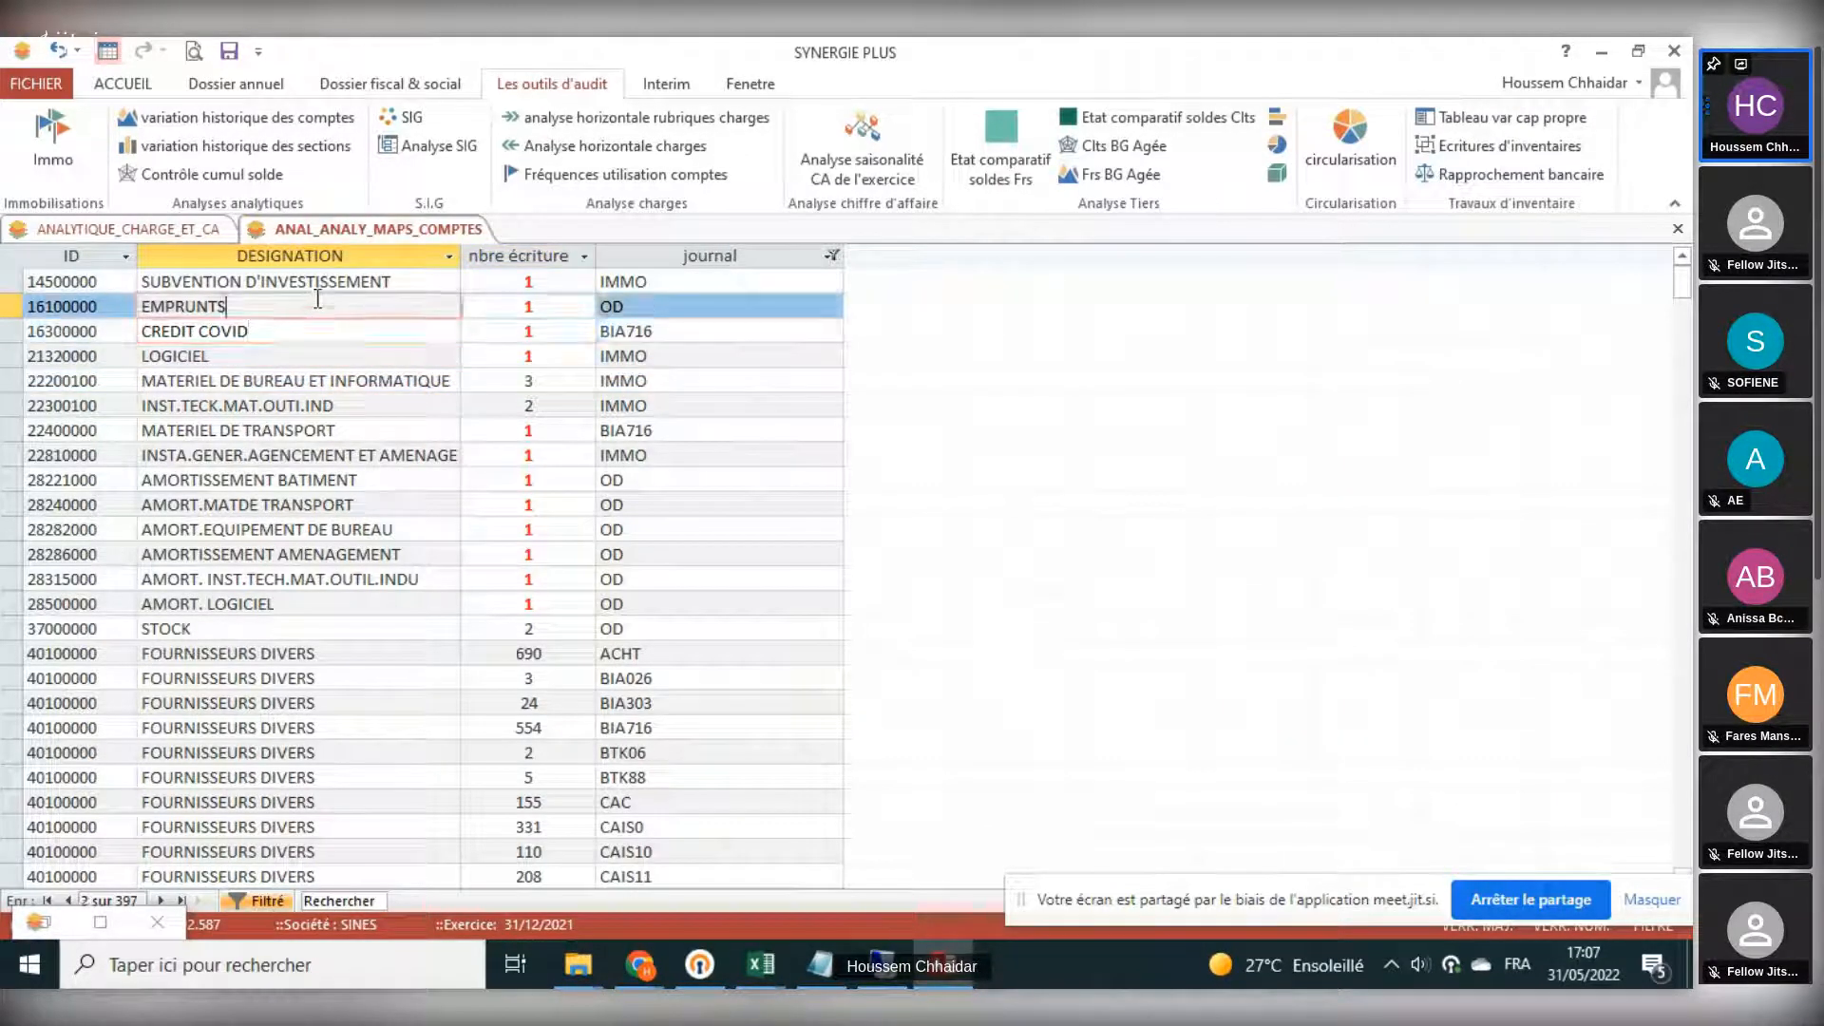
click(510, 285)
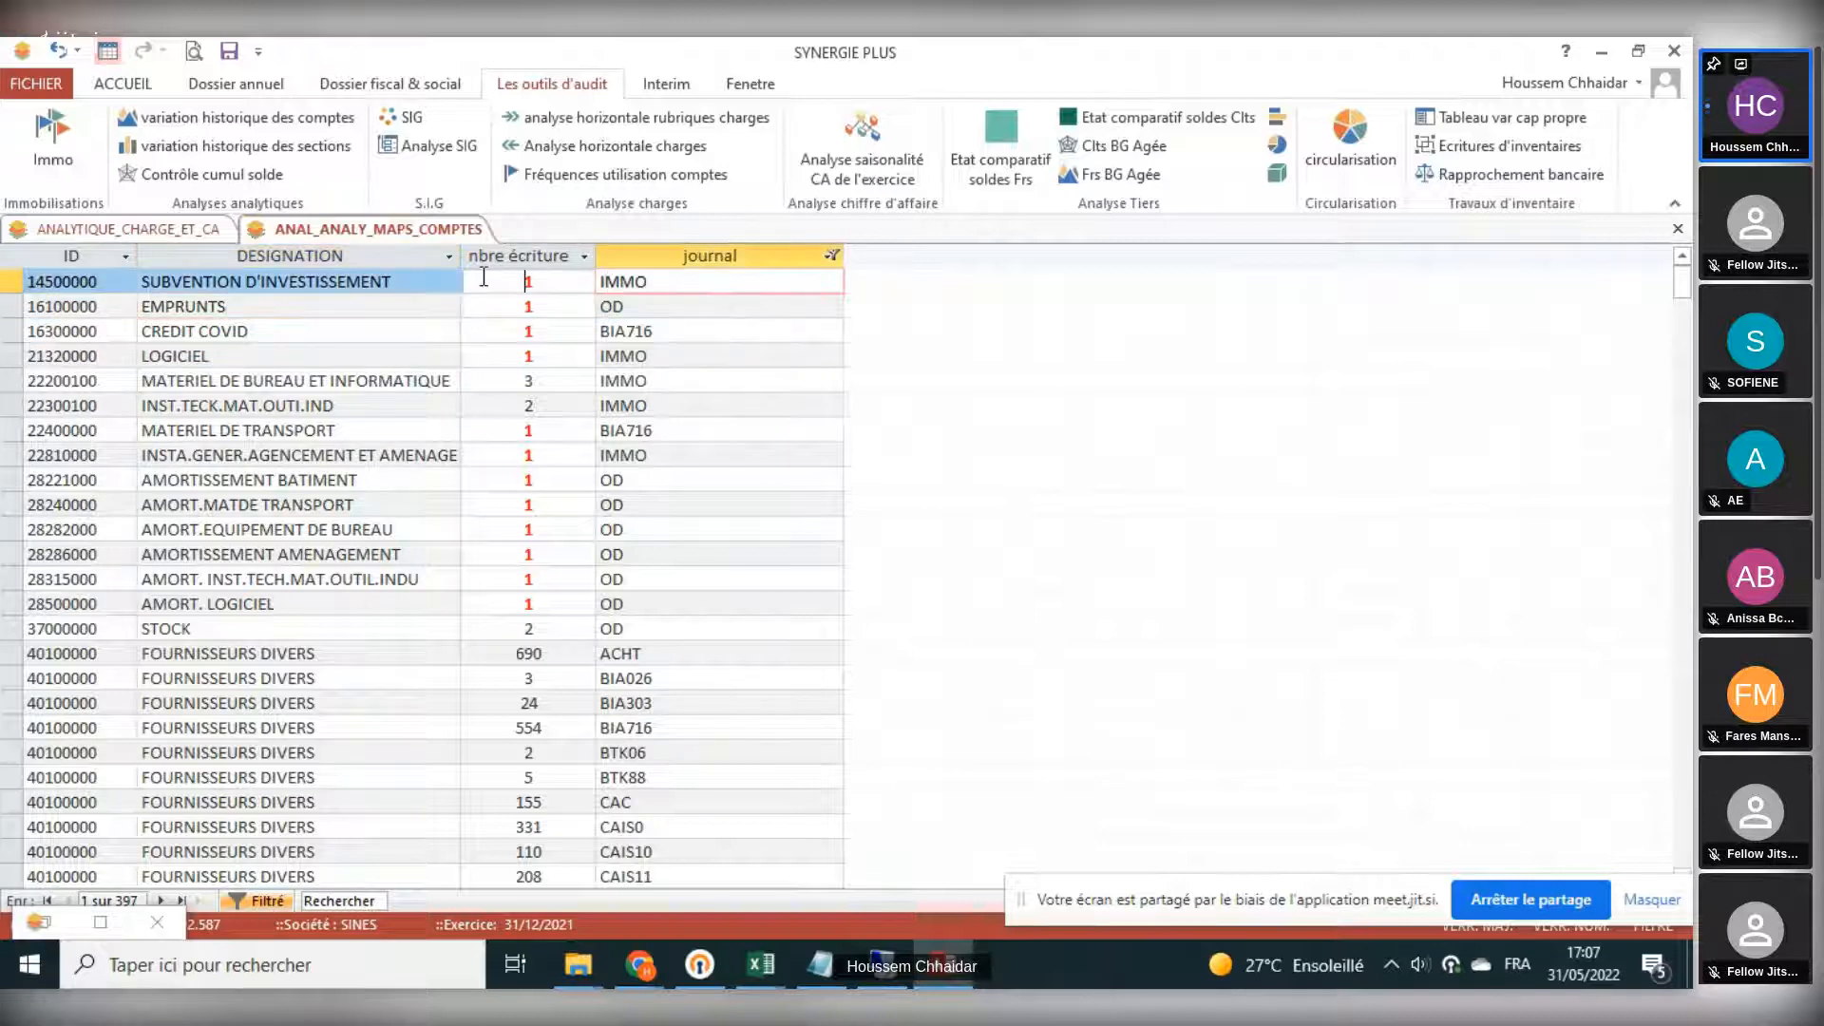
click(516, 305)
click(513, 332)
click(511, 363)
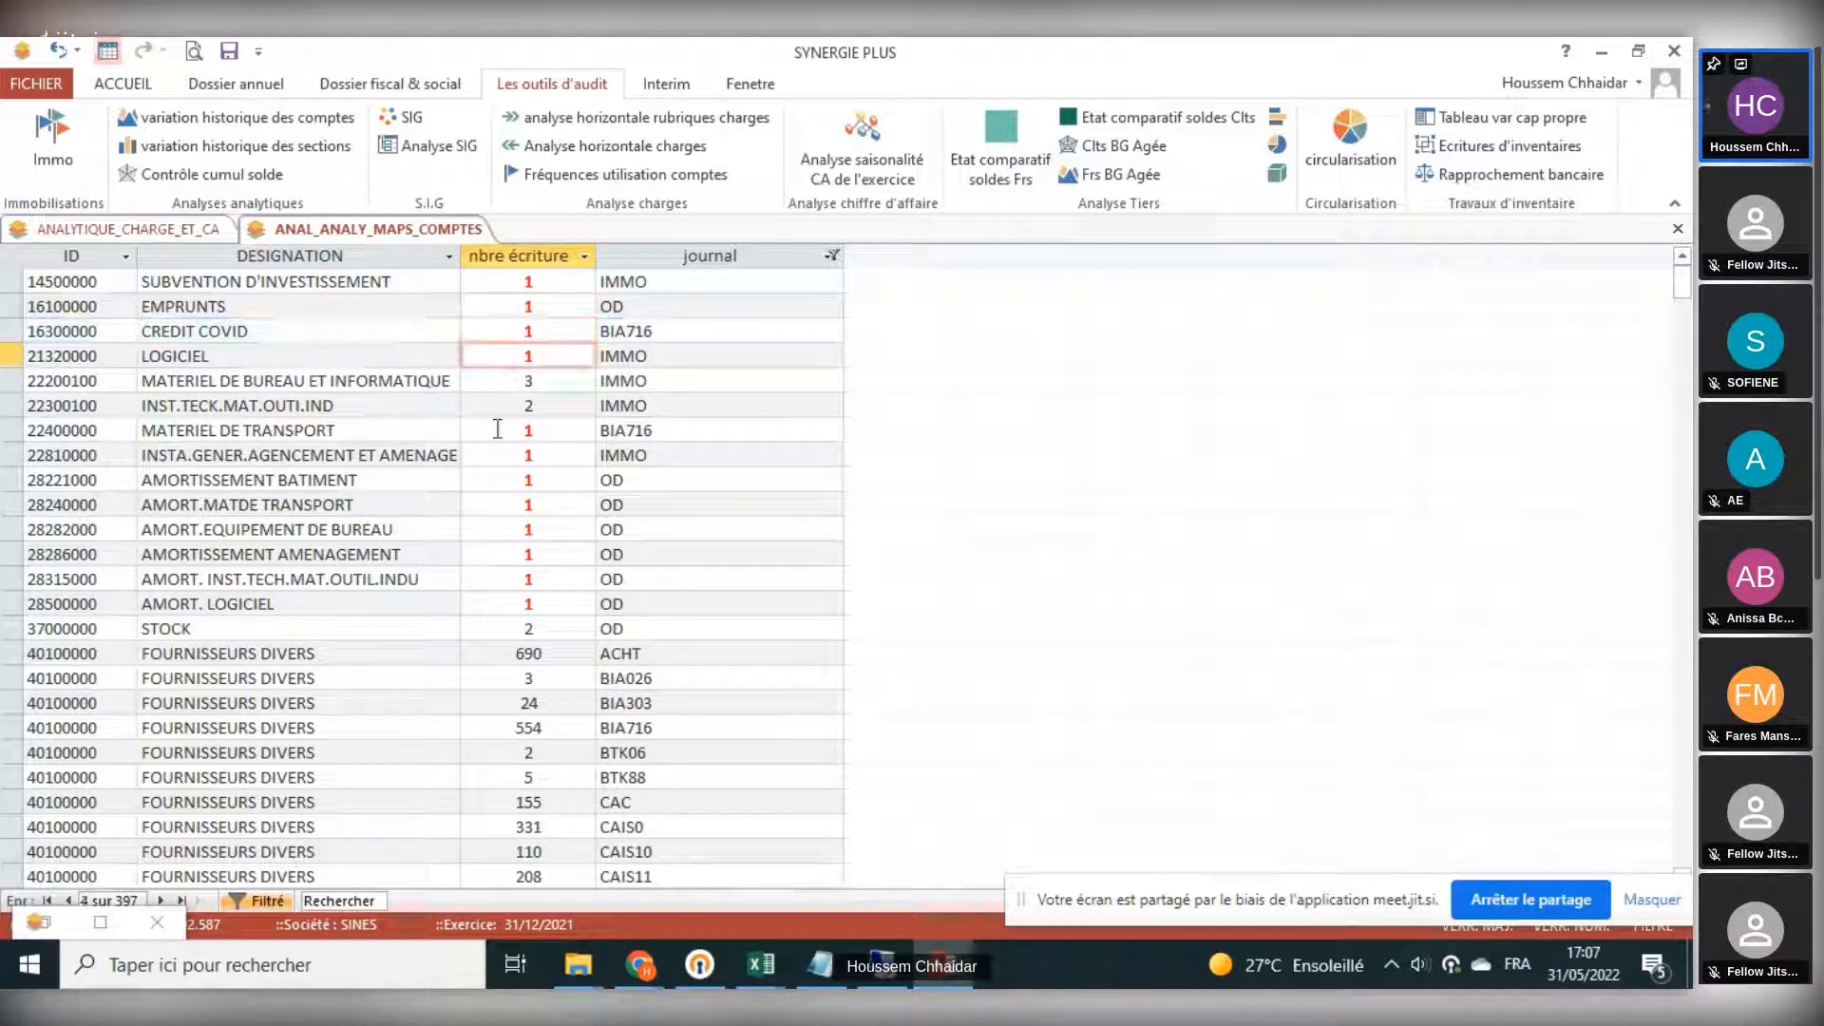
click(499, 429)
click(513, 460)
click(515, 504)
scroll(516, 505, down, 5)
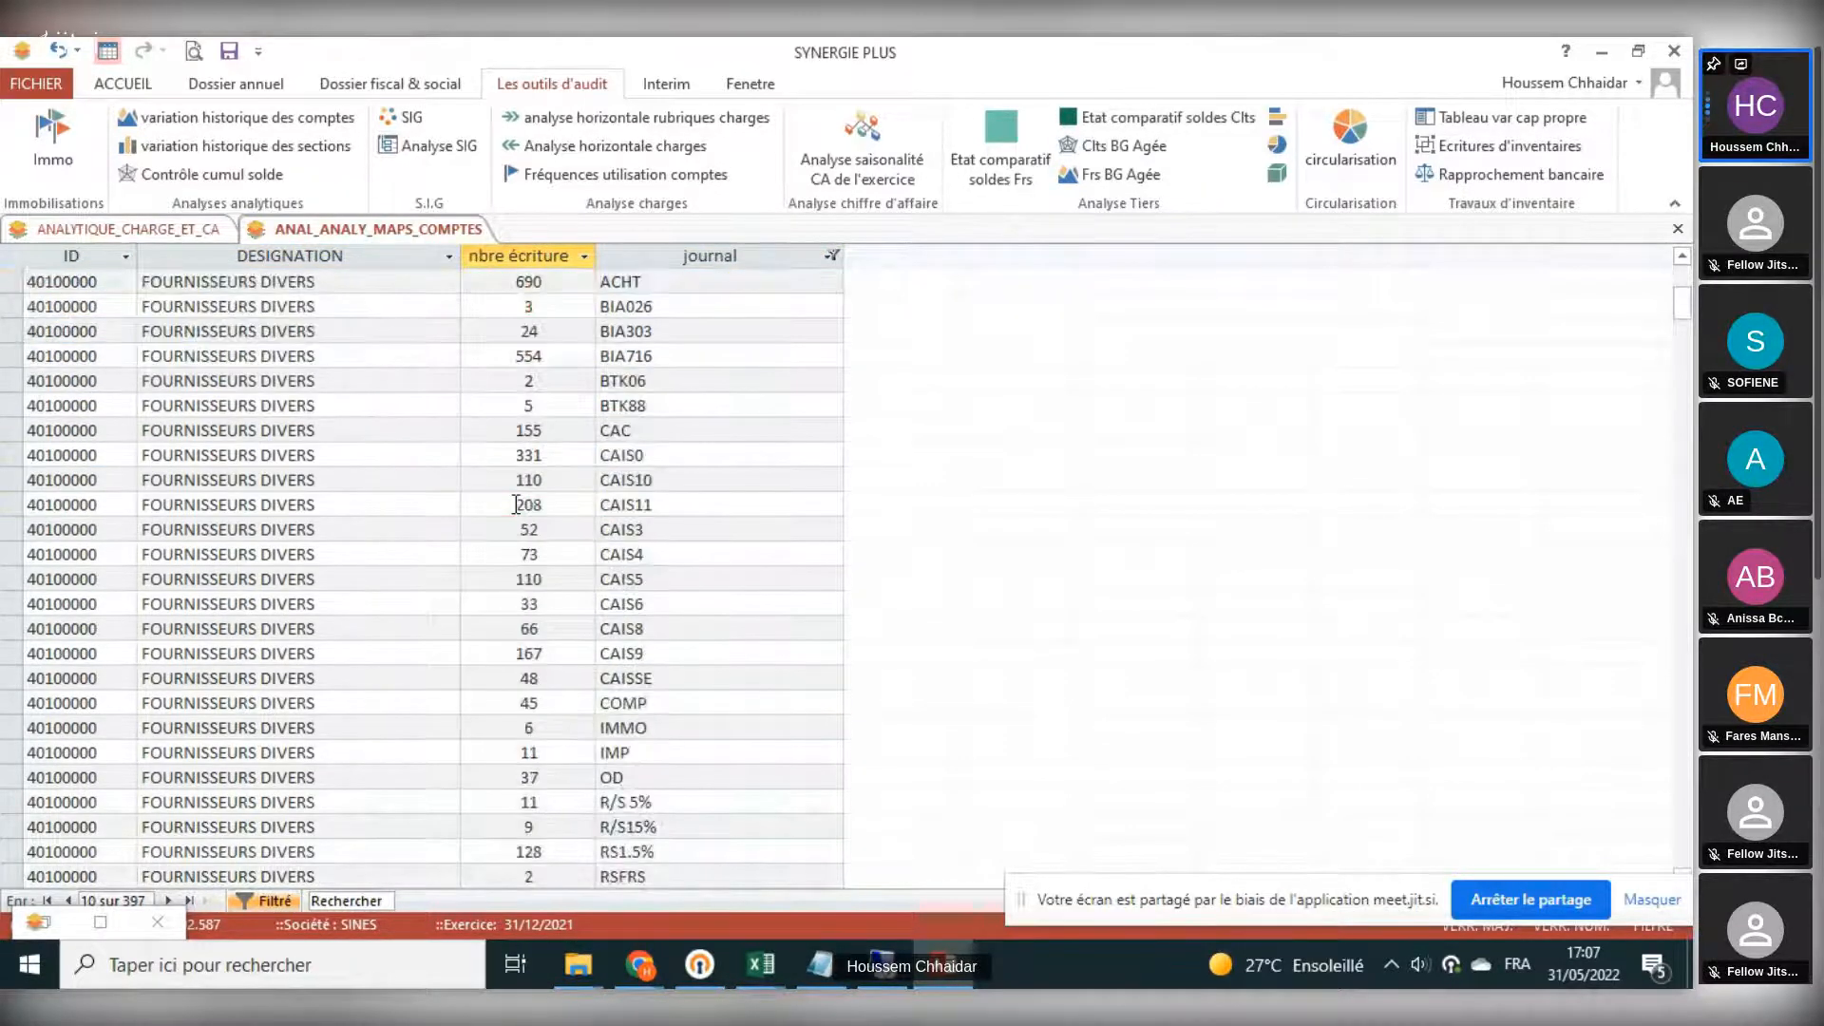
scroll(515, 504, up, 5)
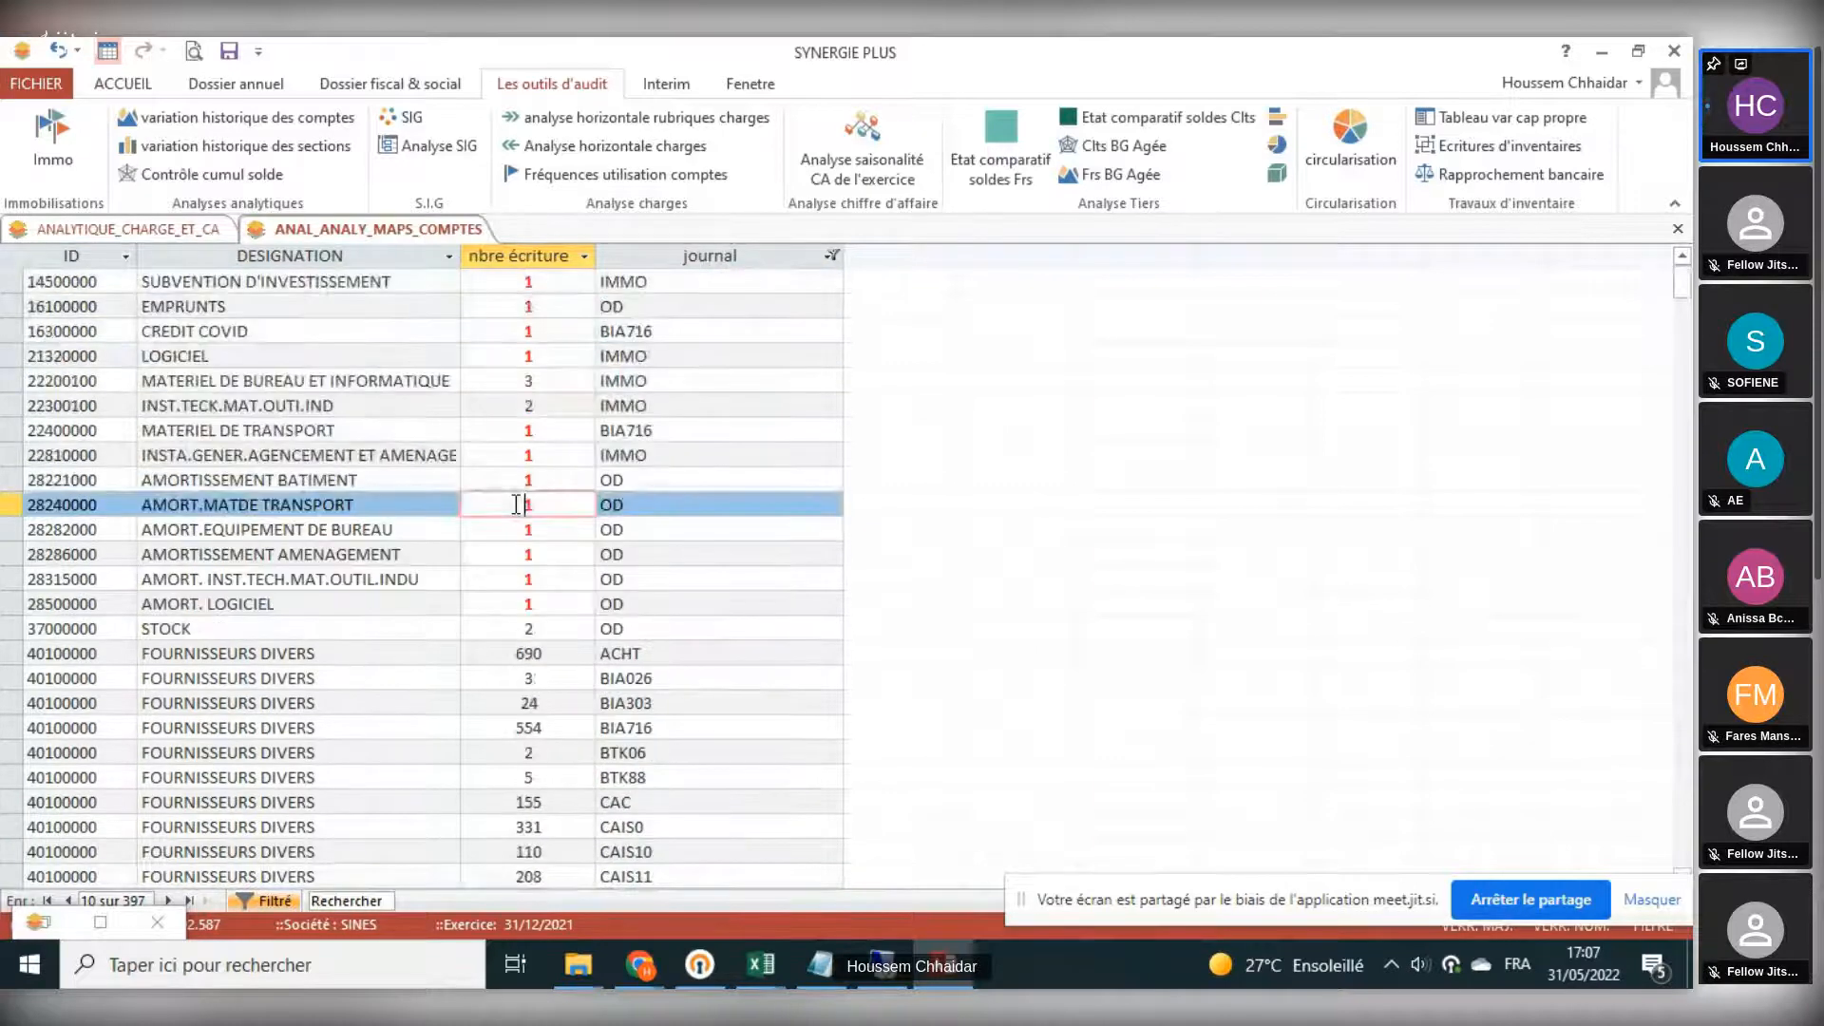
click(511, 560)
click(513, 579)
- Browse the supplier, client, personnel and tax accounts in the usage frequency analysis and close it
scroll(518, 576, down, 2)
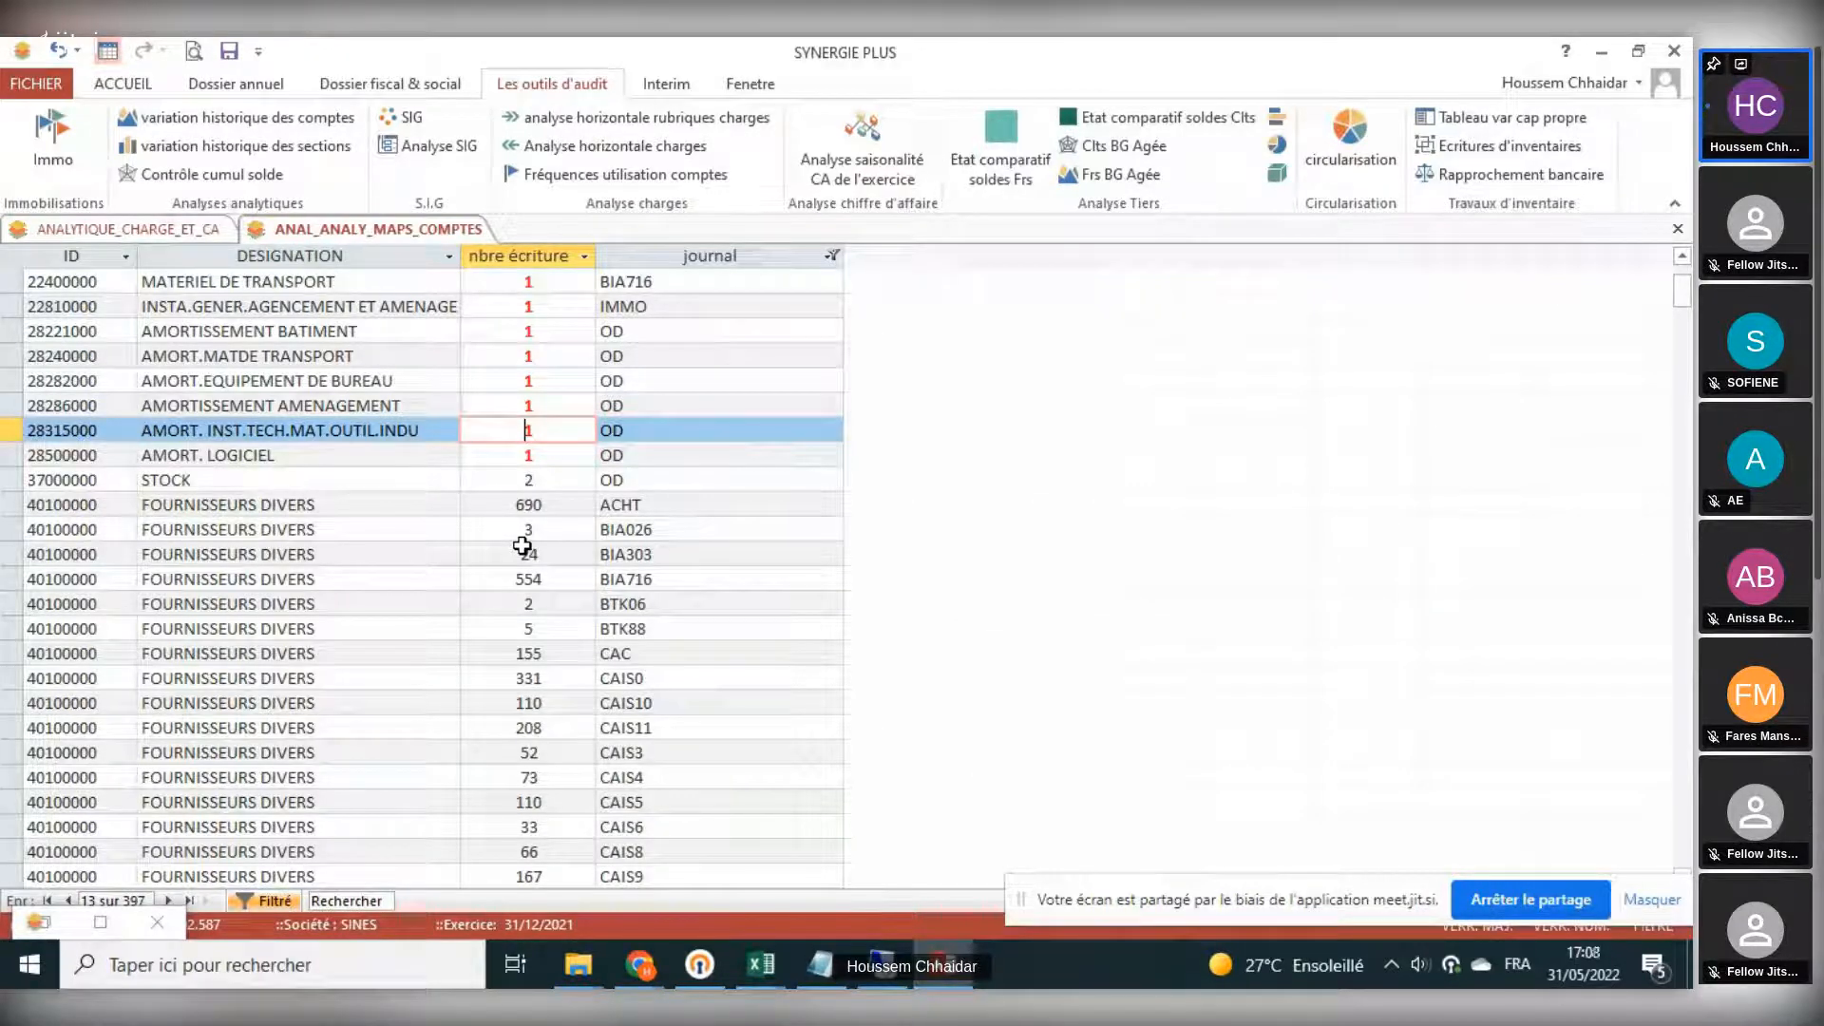
scroll(687, 649, down, 15)
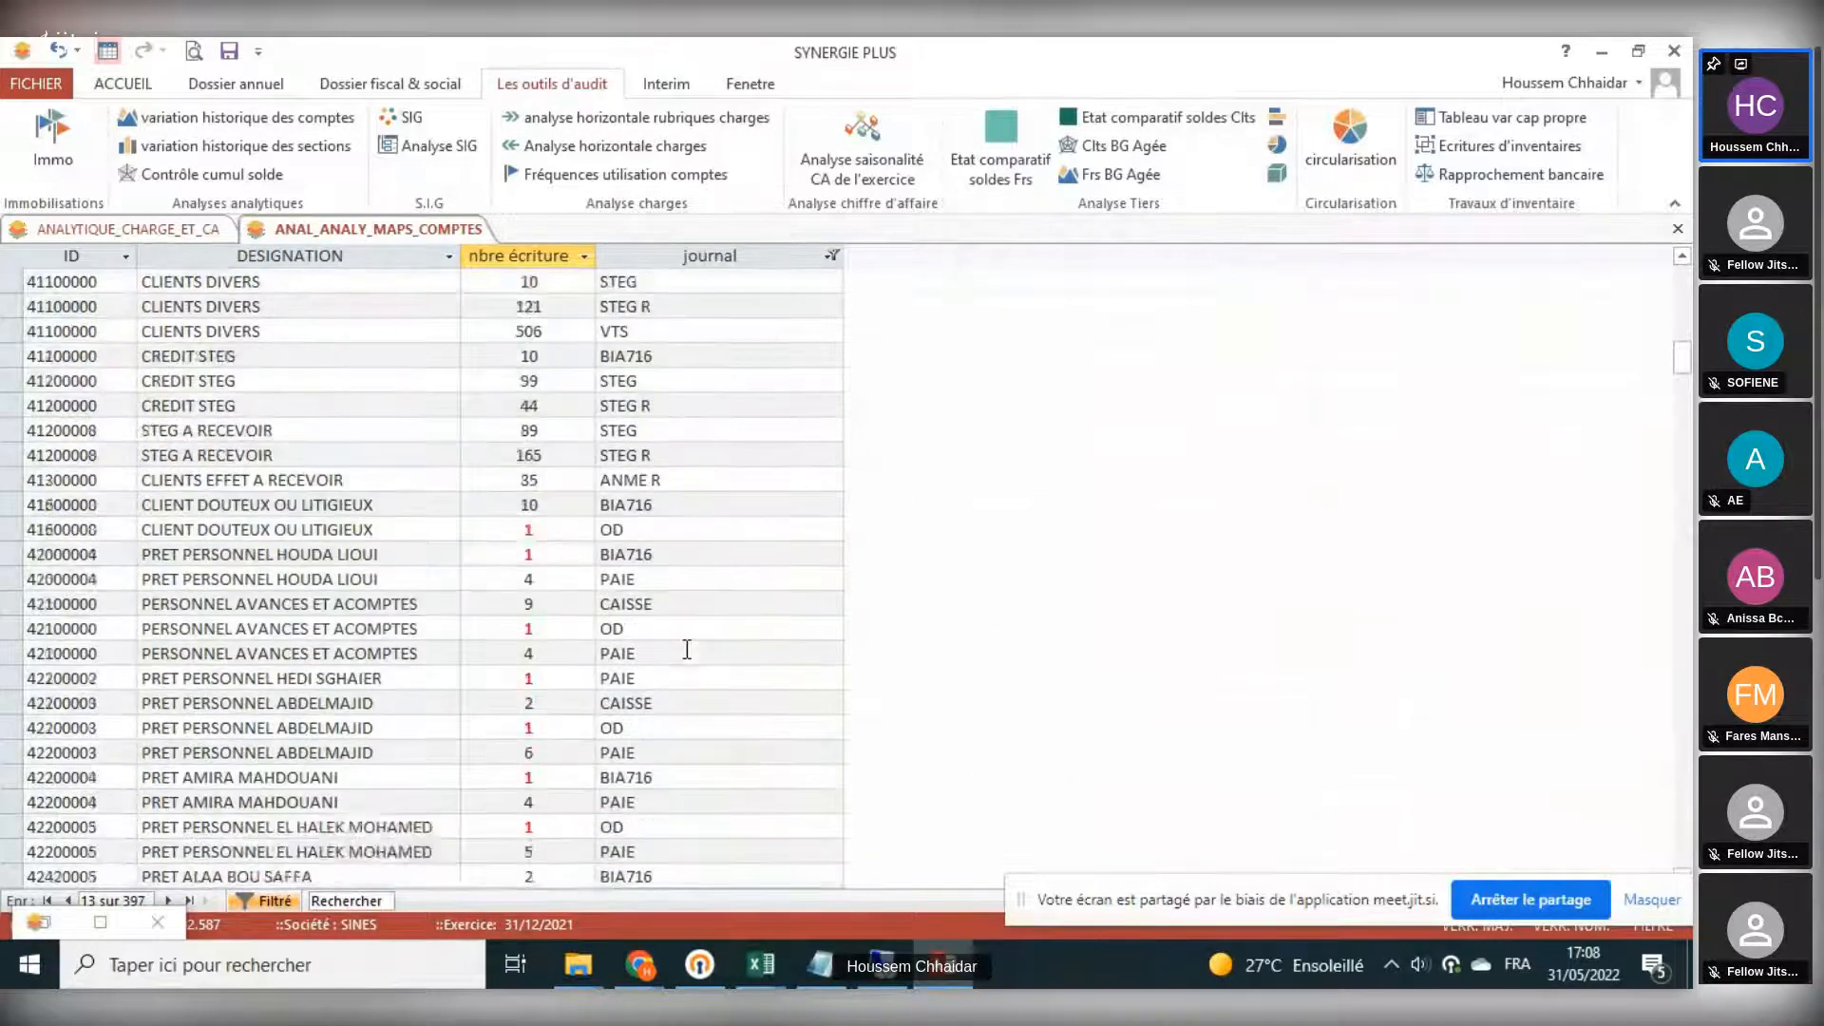
scroll(687, 650, down, 8)
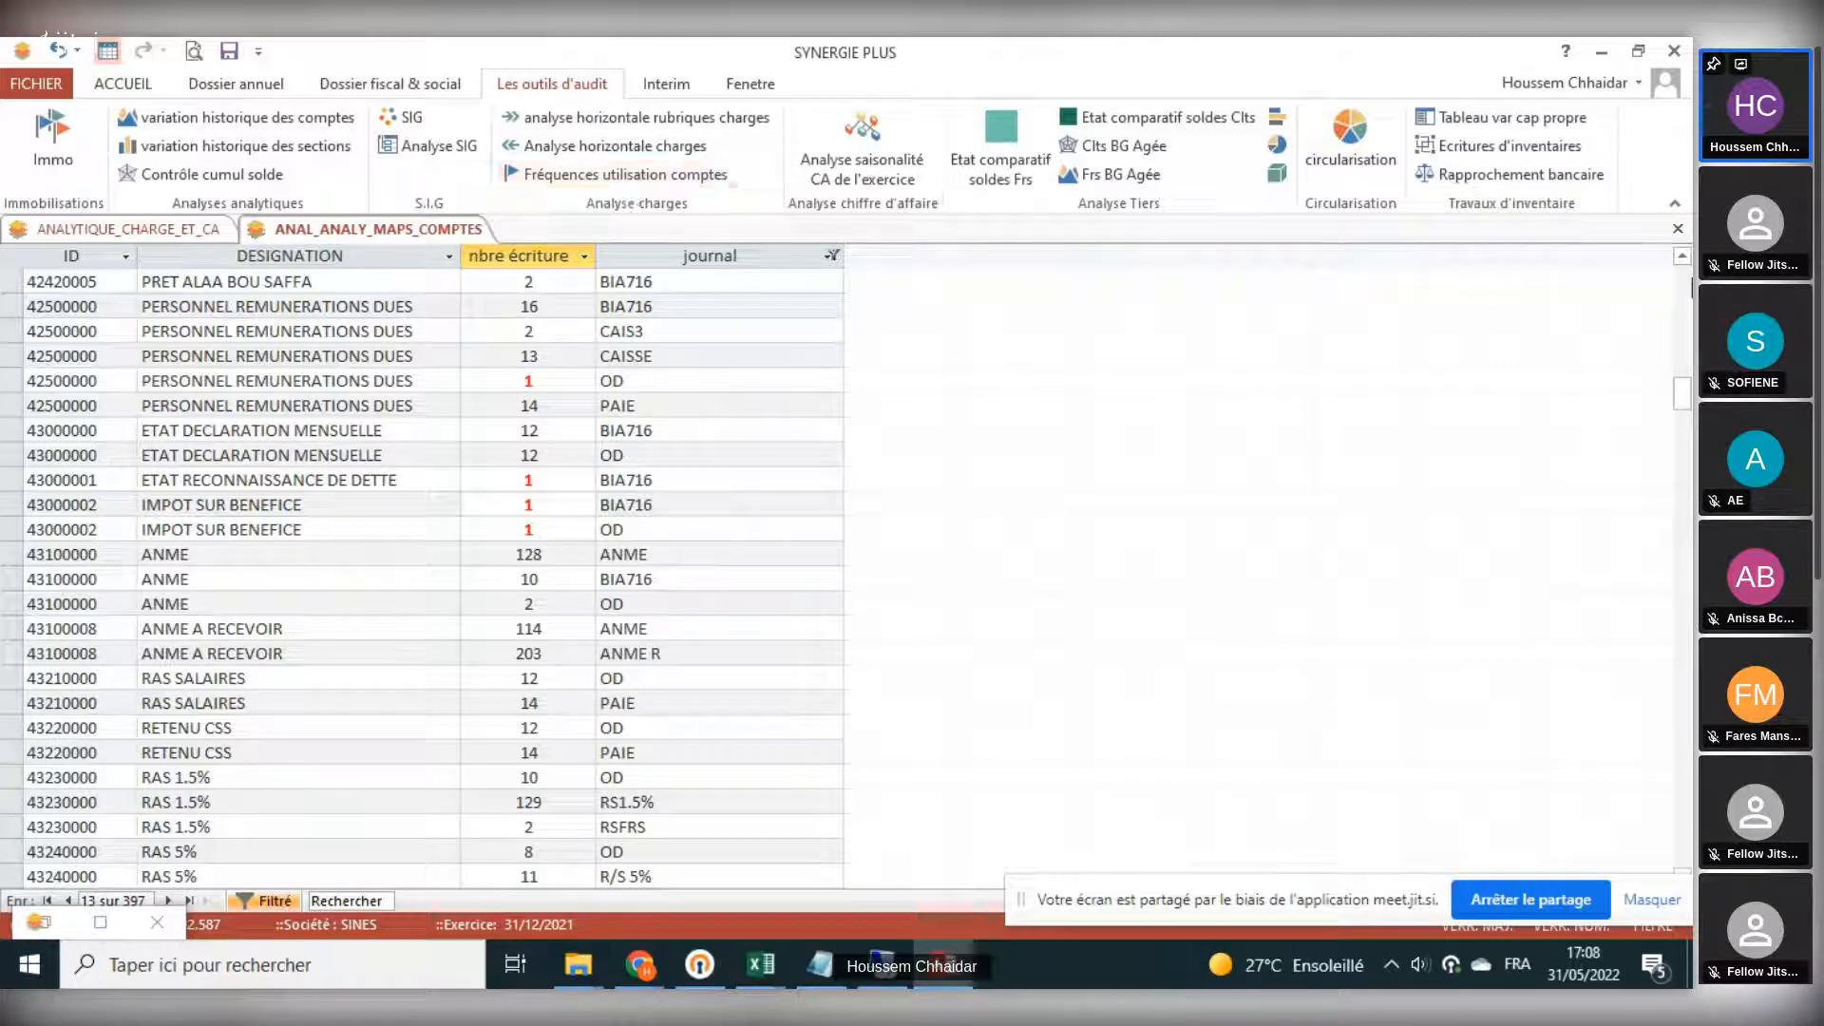
click(1680, 228)
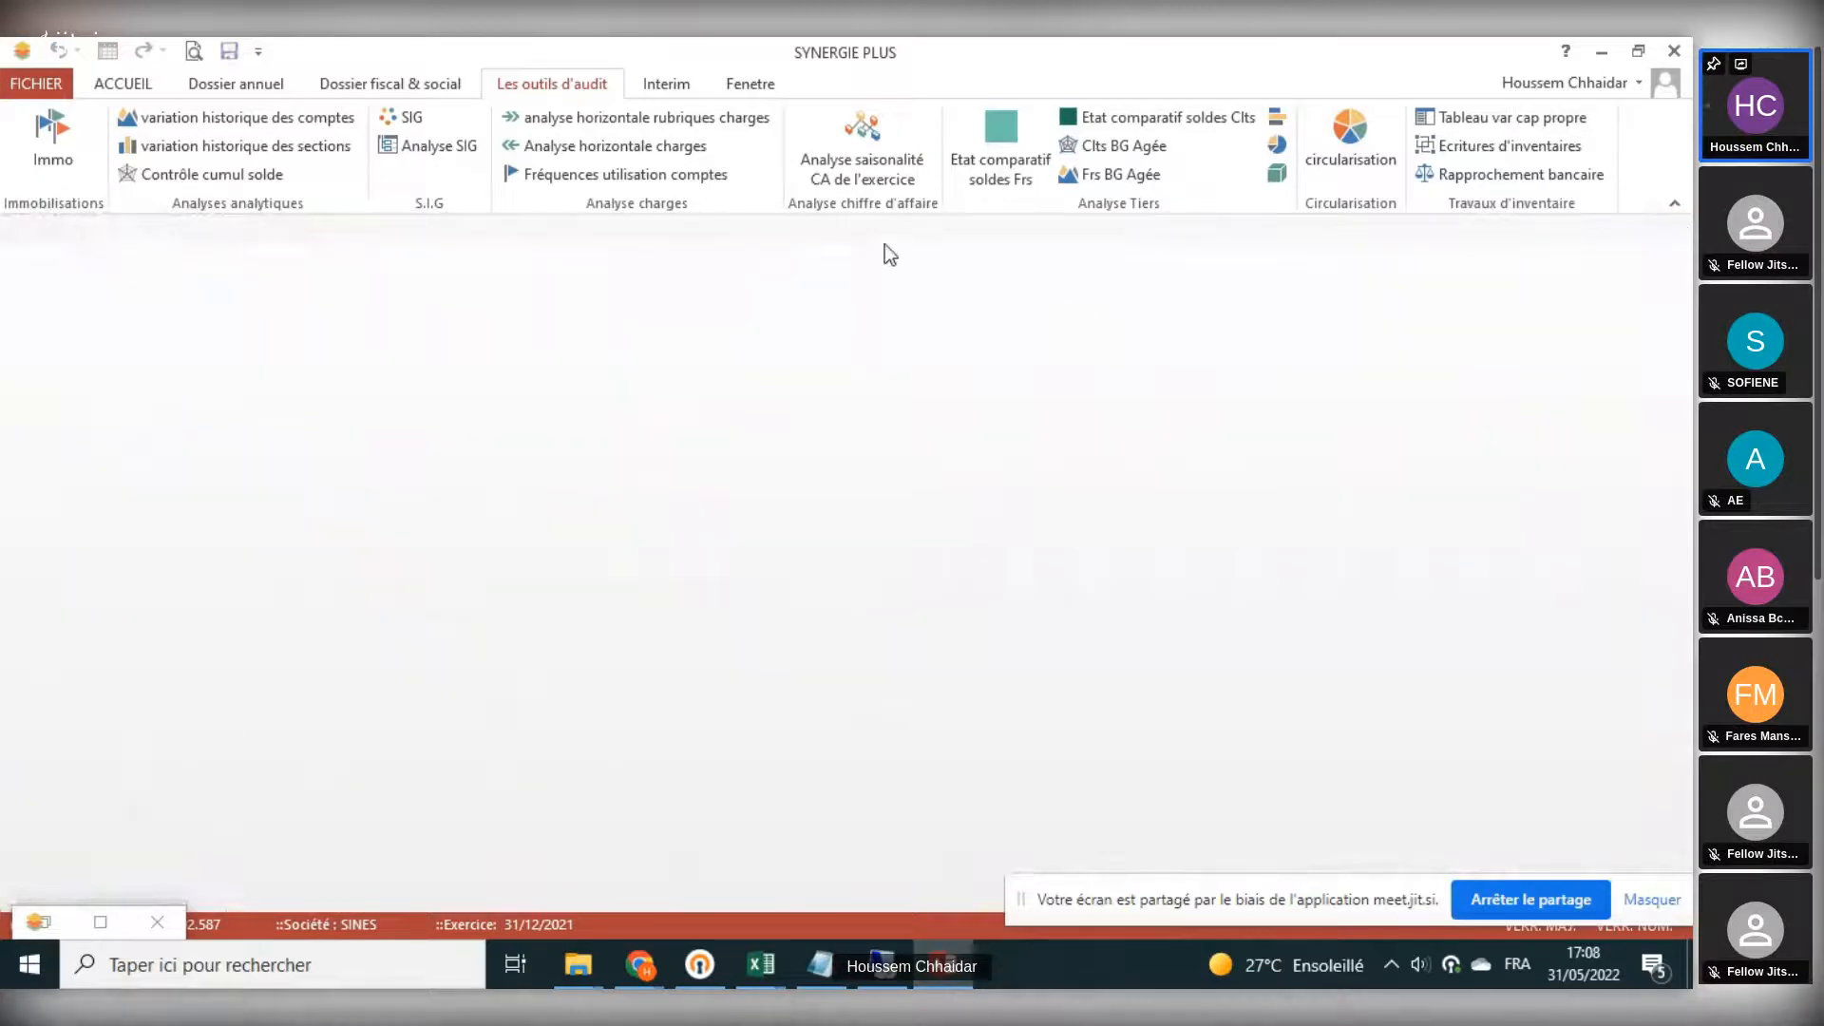
- Review the fiscal year's turnover seasonality chart and the comparative supplier balances by year, closing each report
click(845, 152)
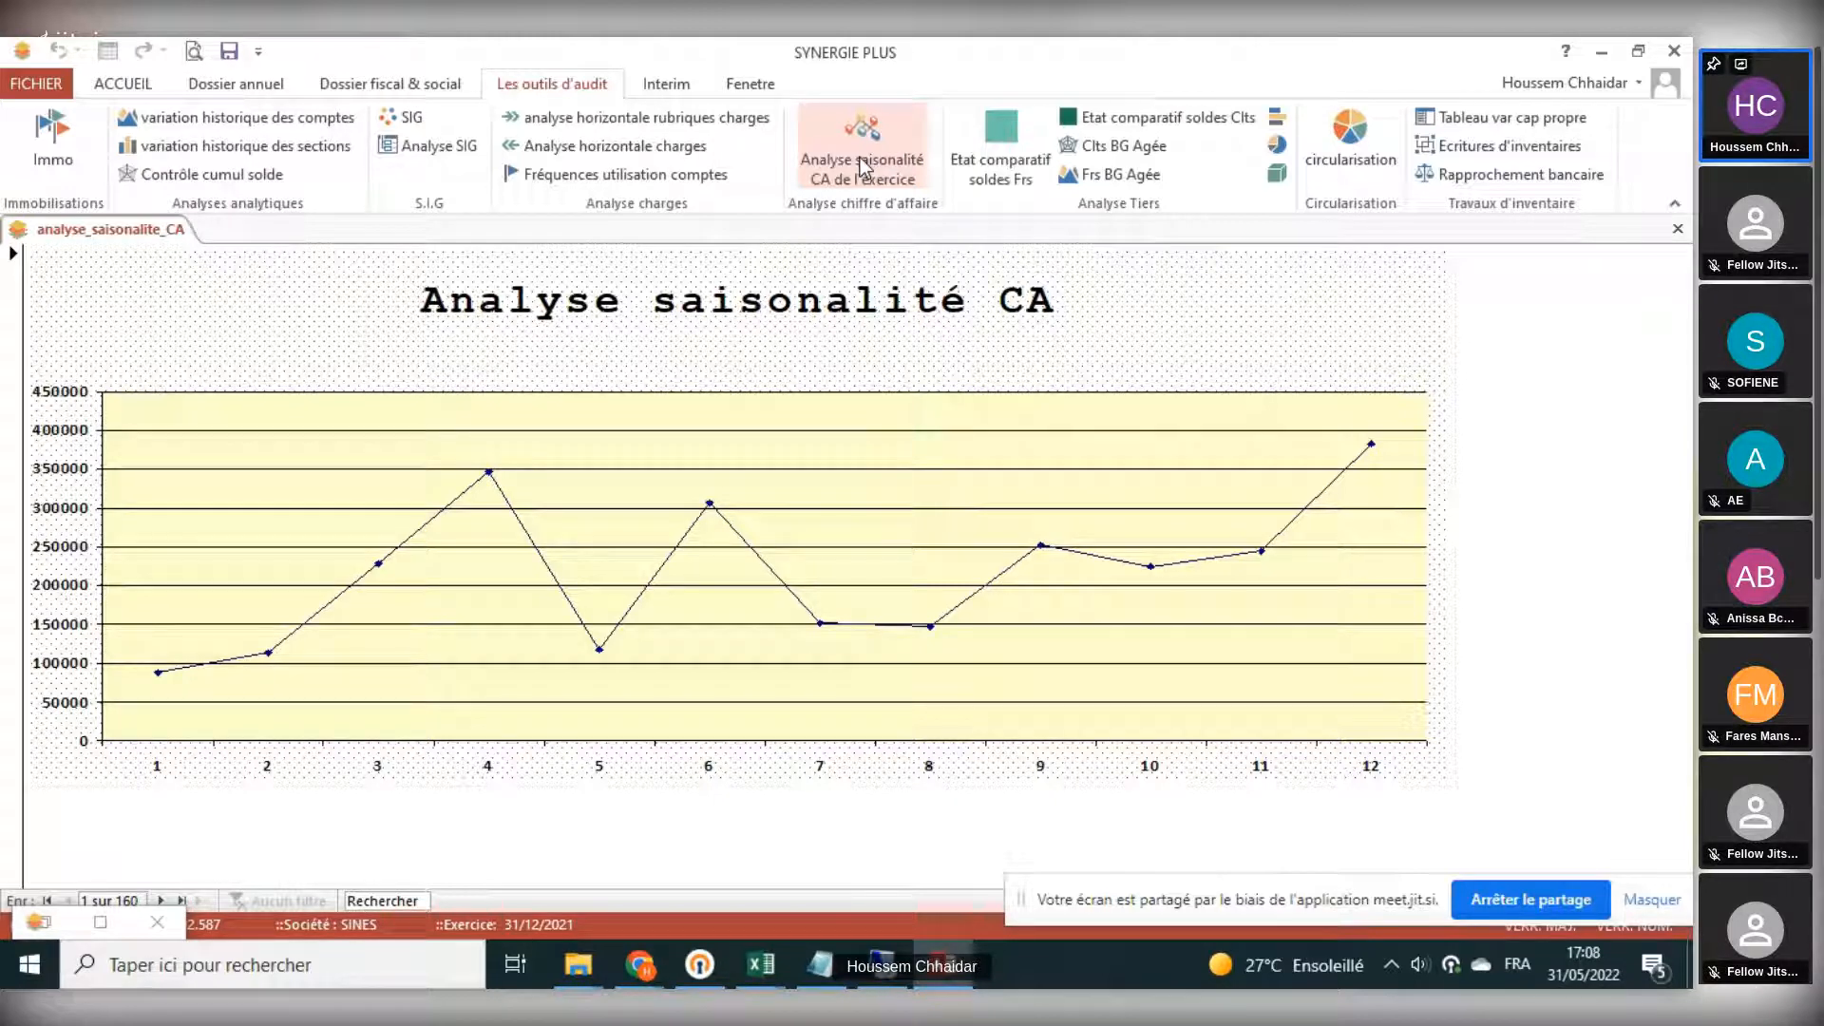
click(1677, 229)
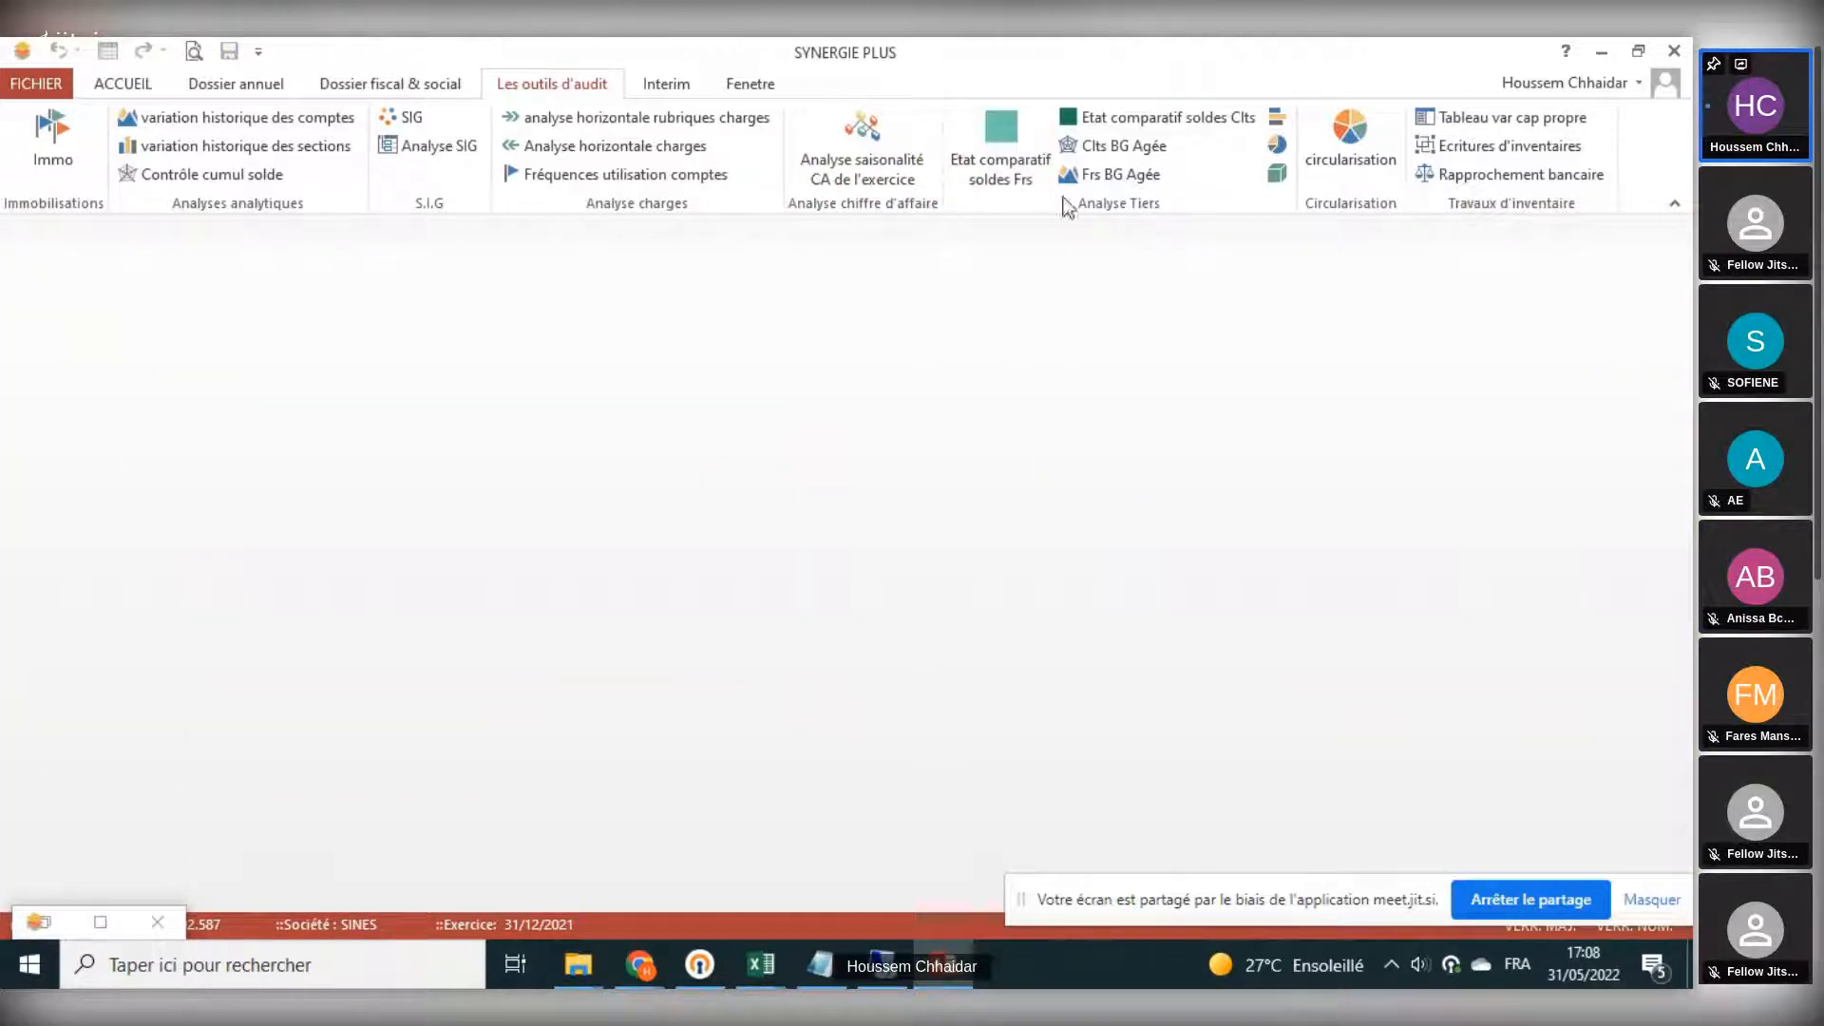
click(988, 130)
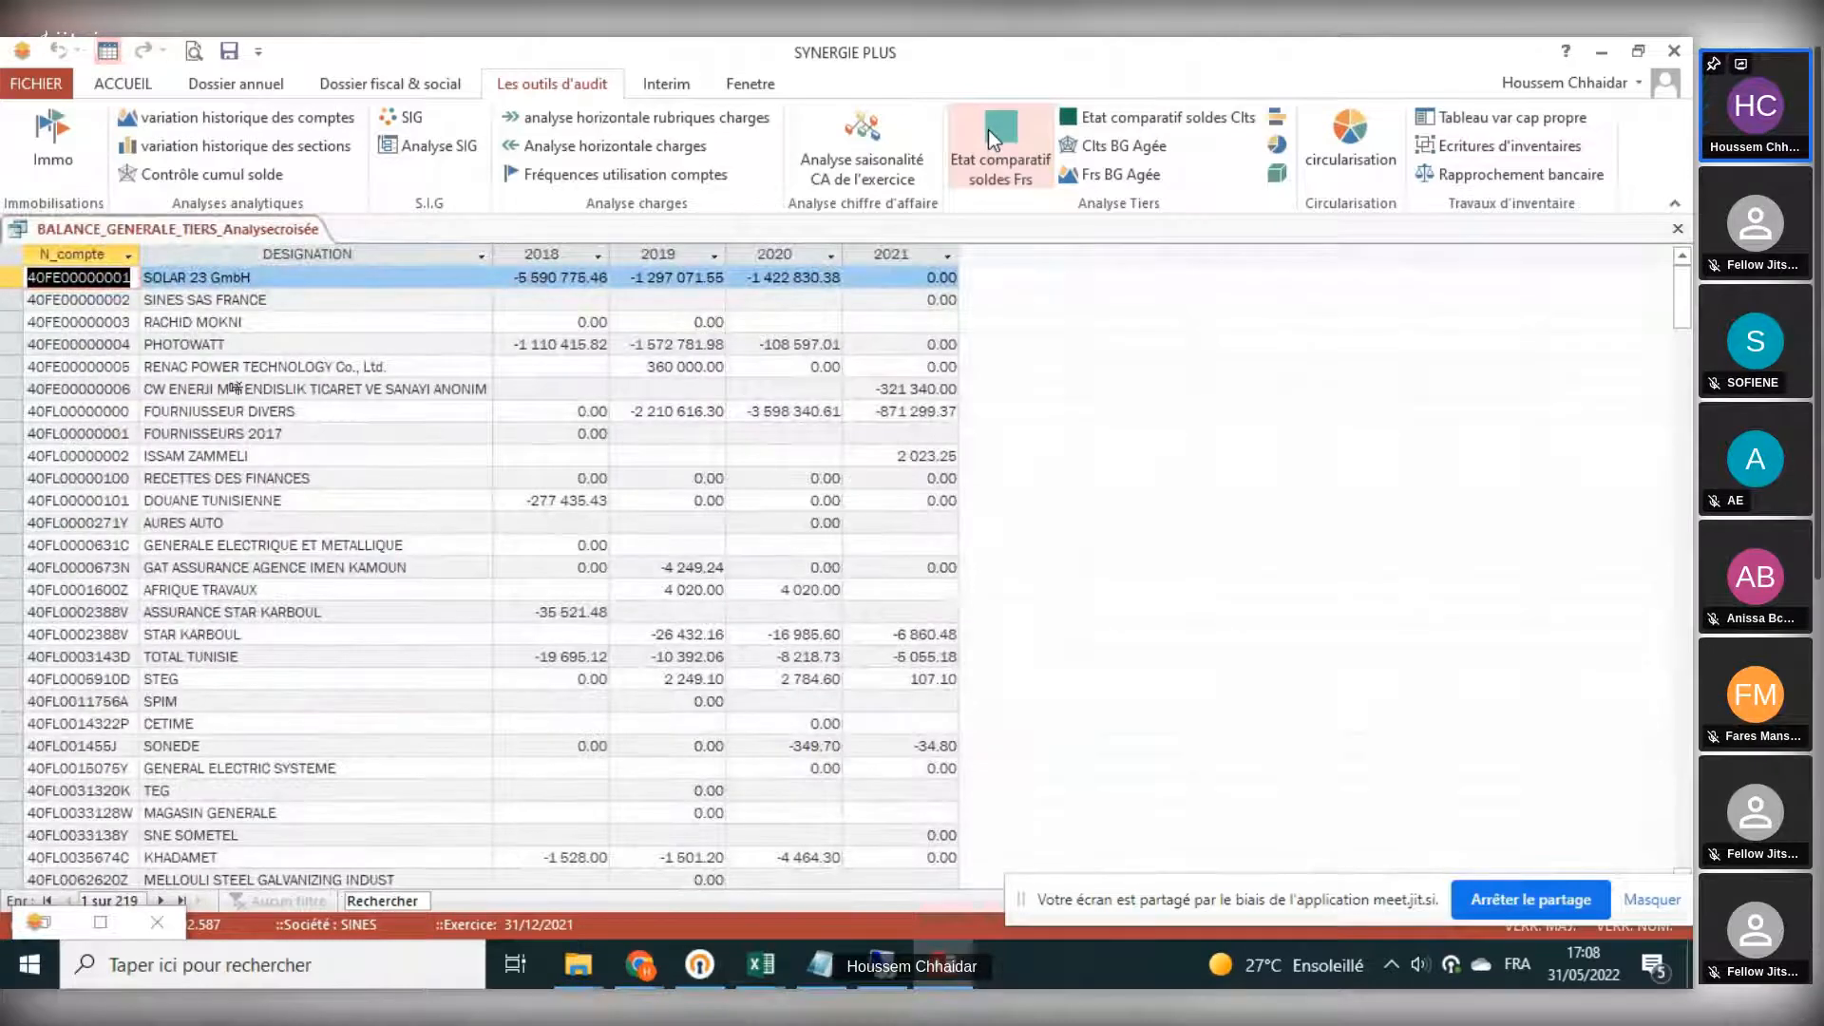
scroll(741, 510, down, 6)
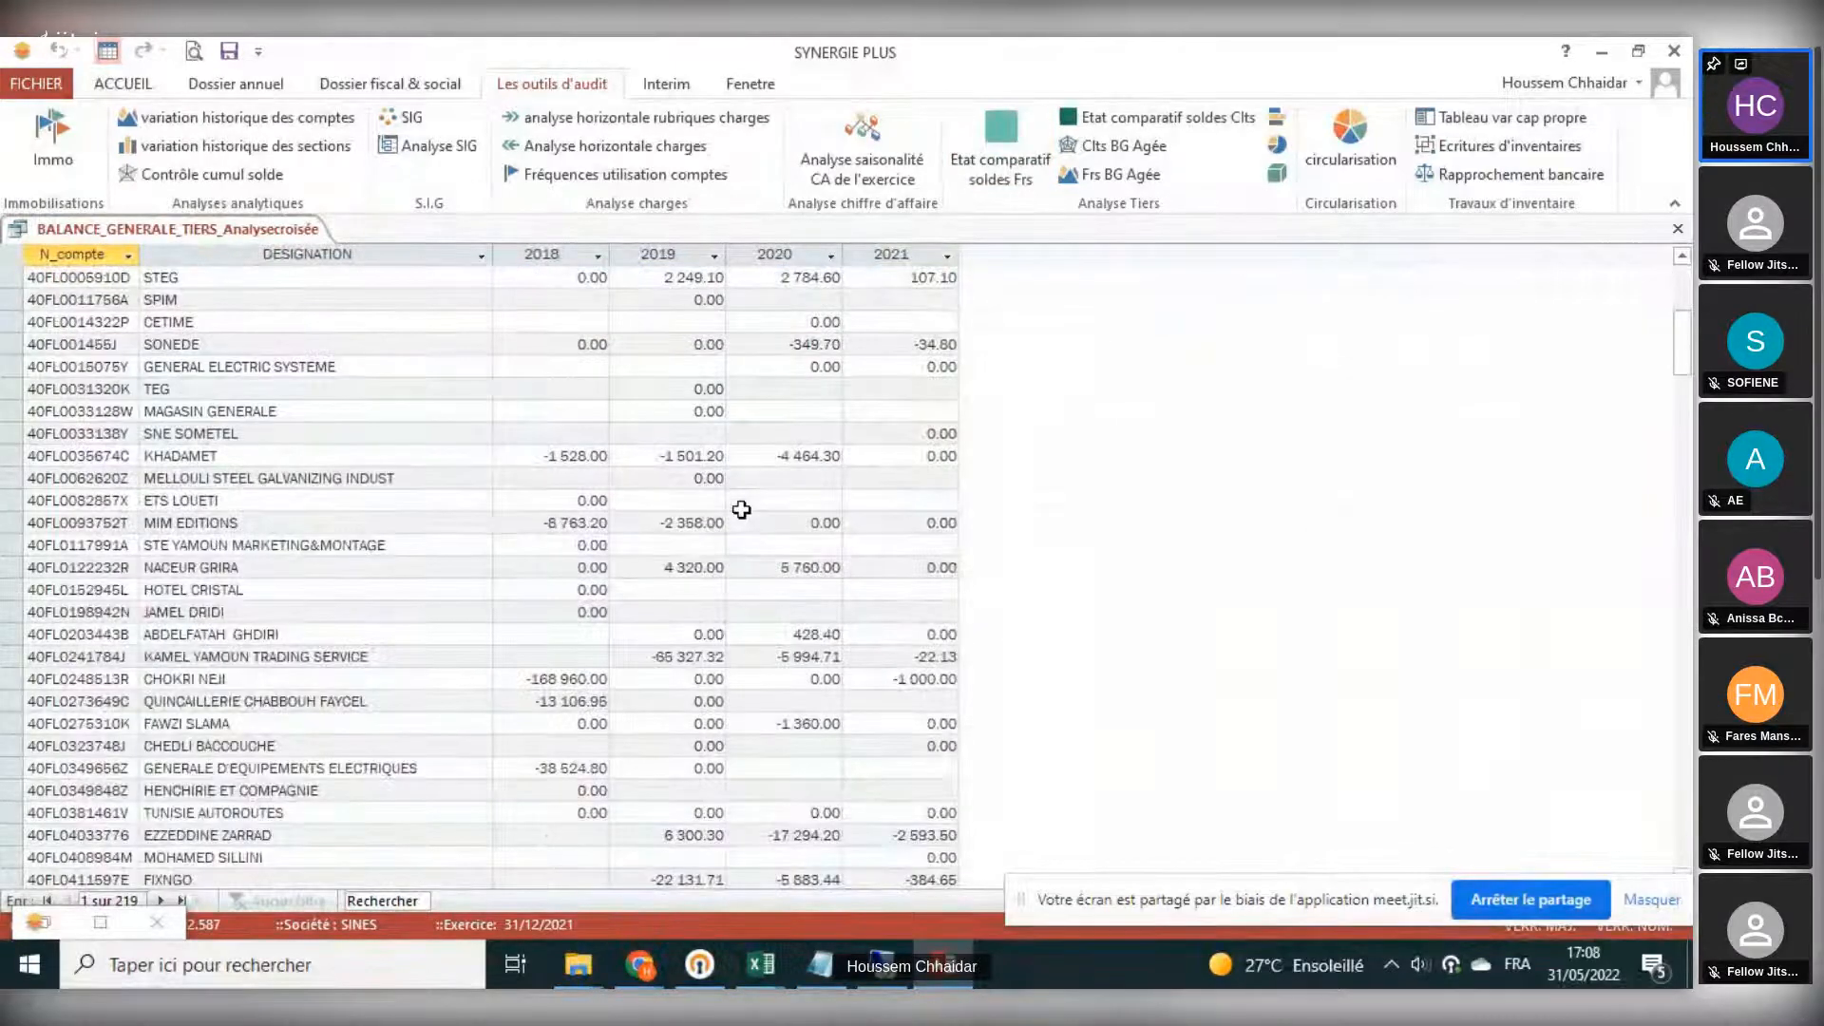
scroll(741, 510, down, 2)
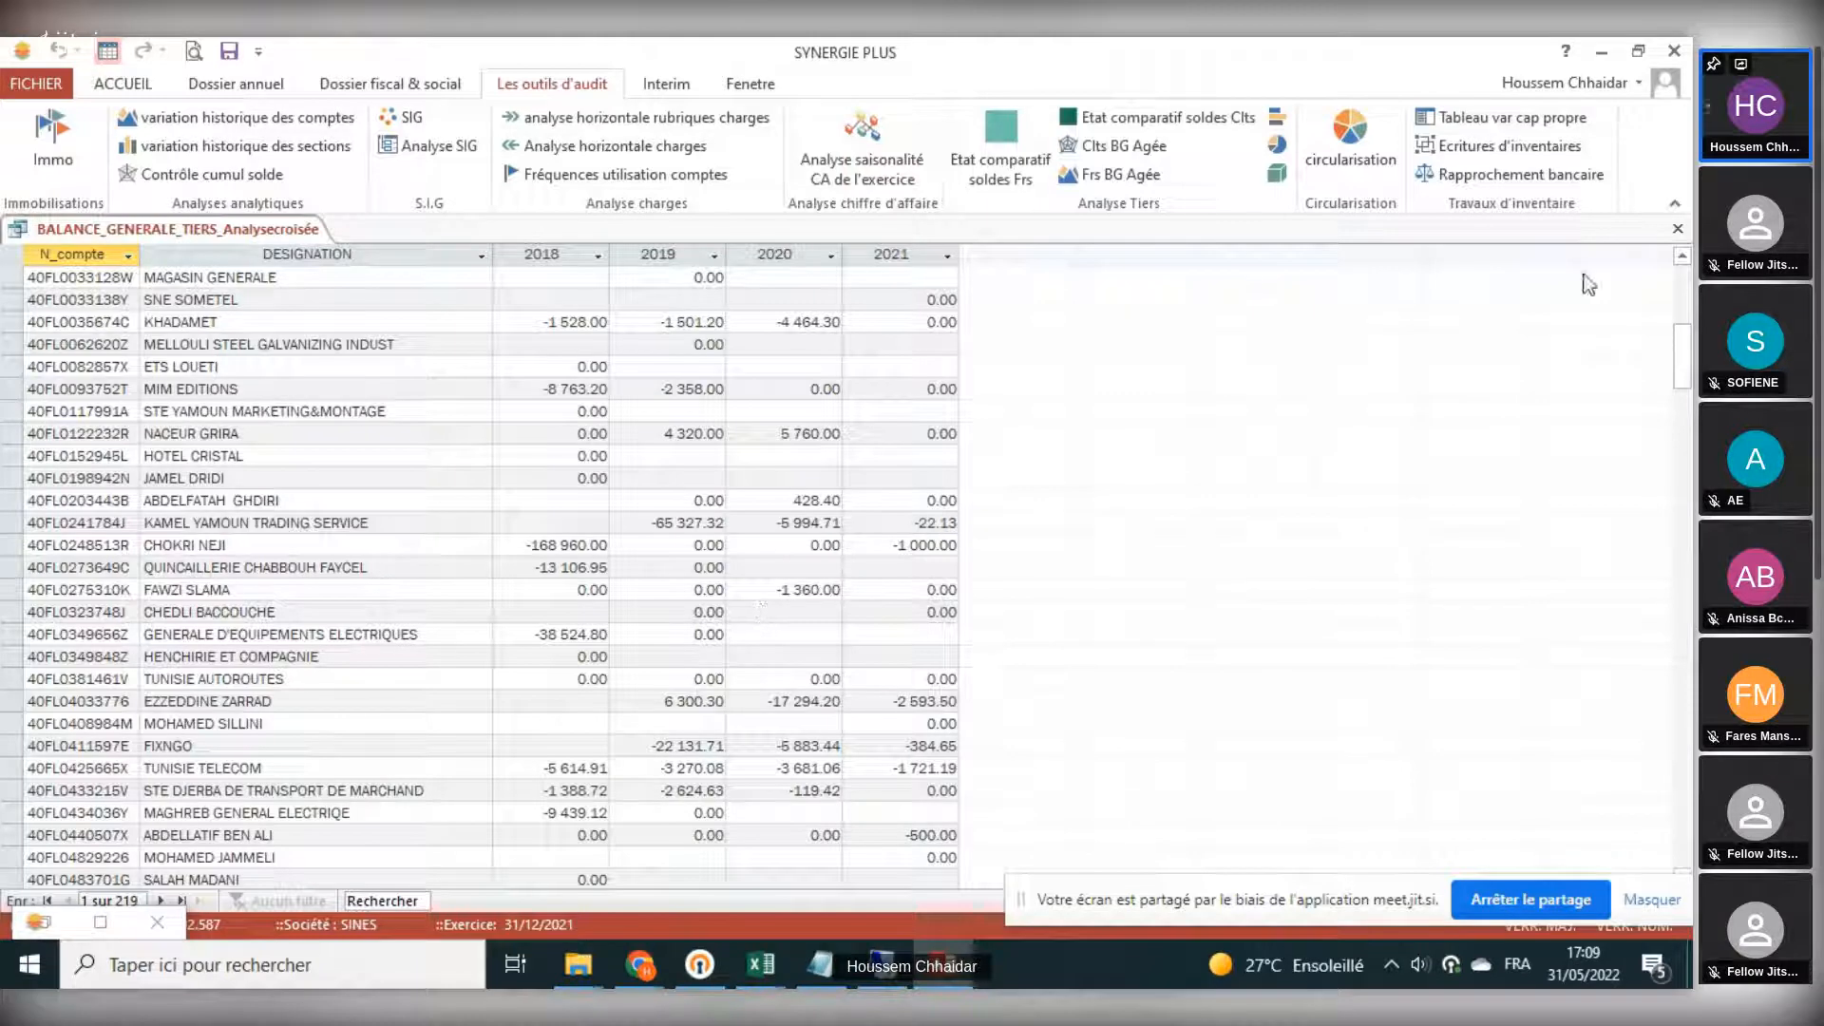
click(1678, 228)
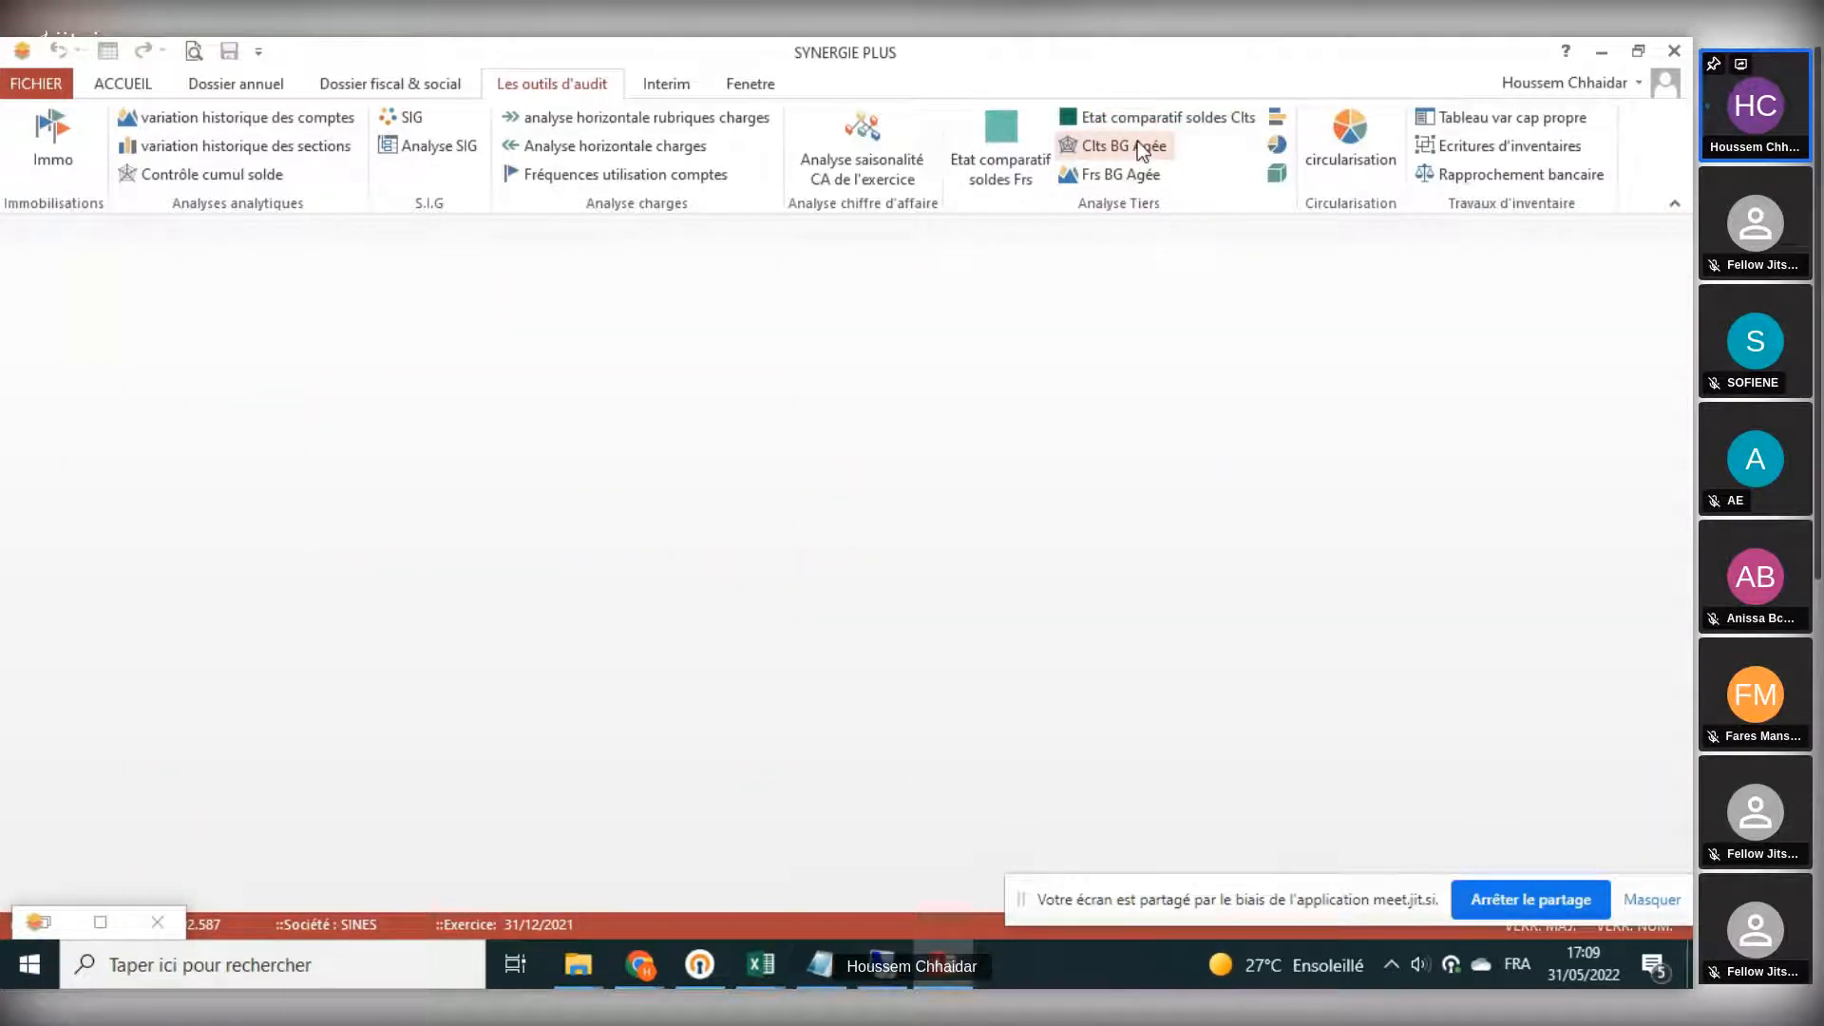
- Open the aged client balance and look through the client balances broken down by month
click(1137, 145)
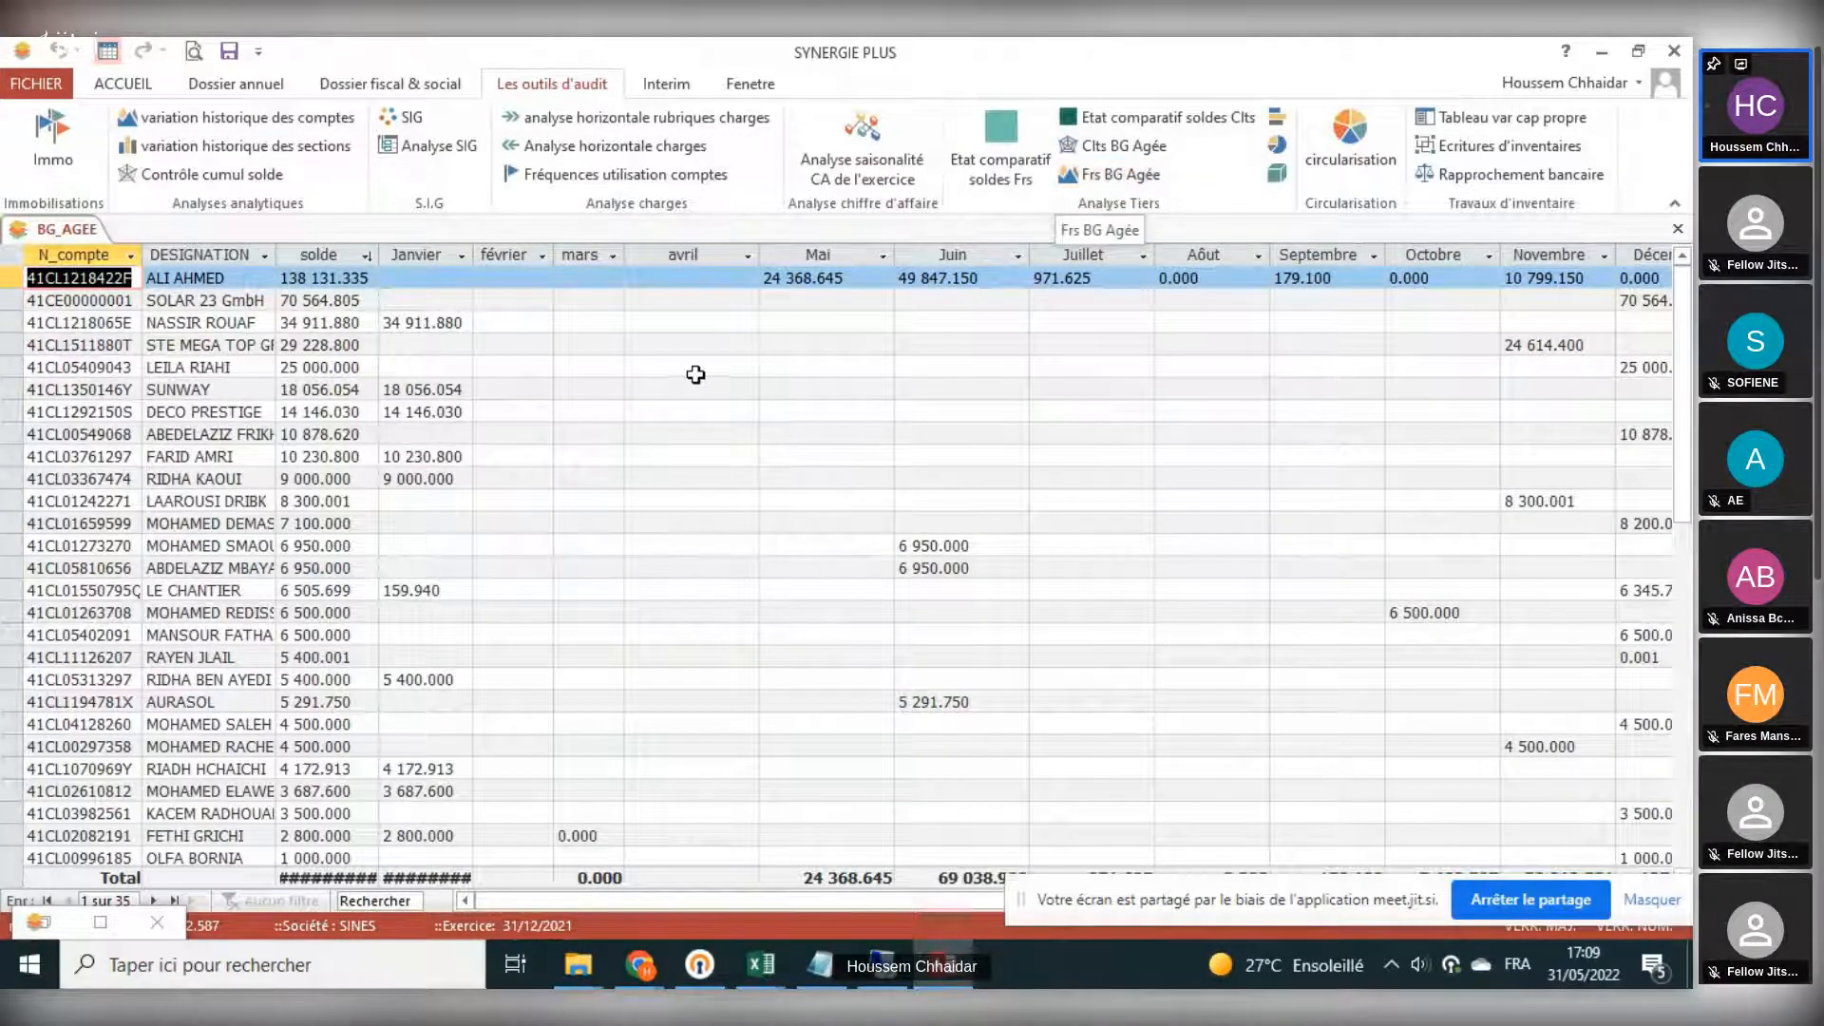
scroll(749, 437, down, 3)
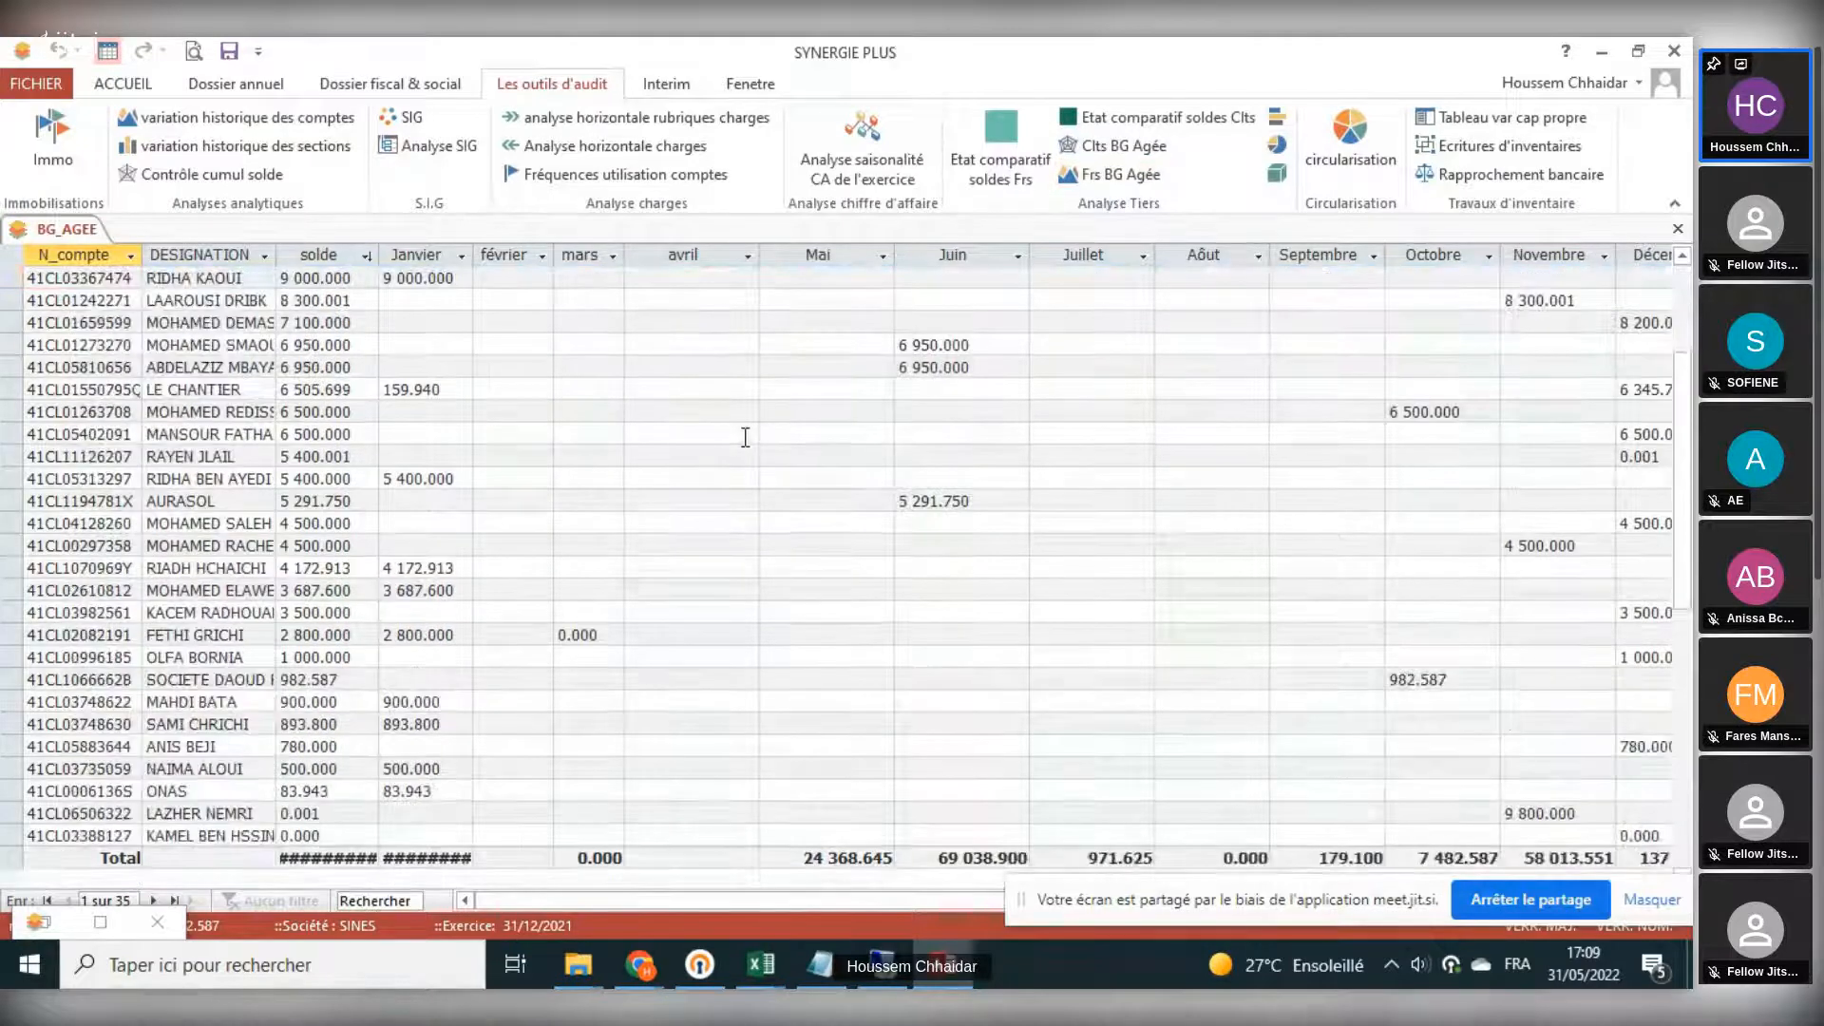
scroll(755, 441, up, 1)
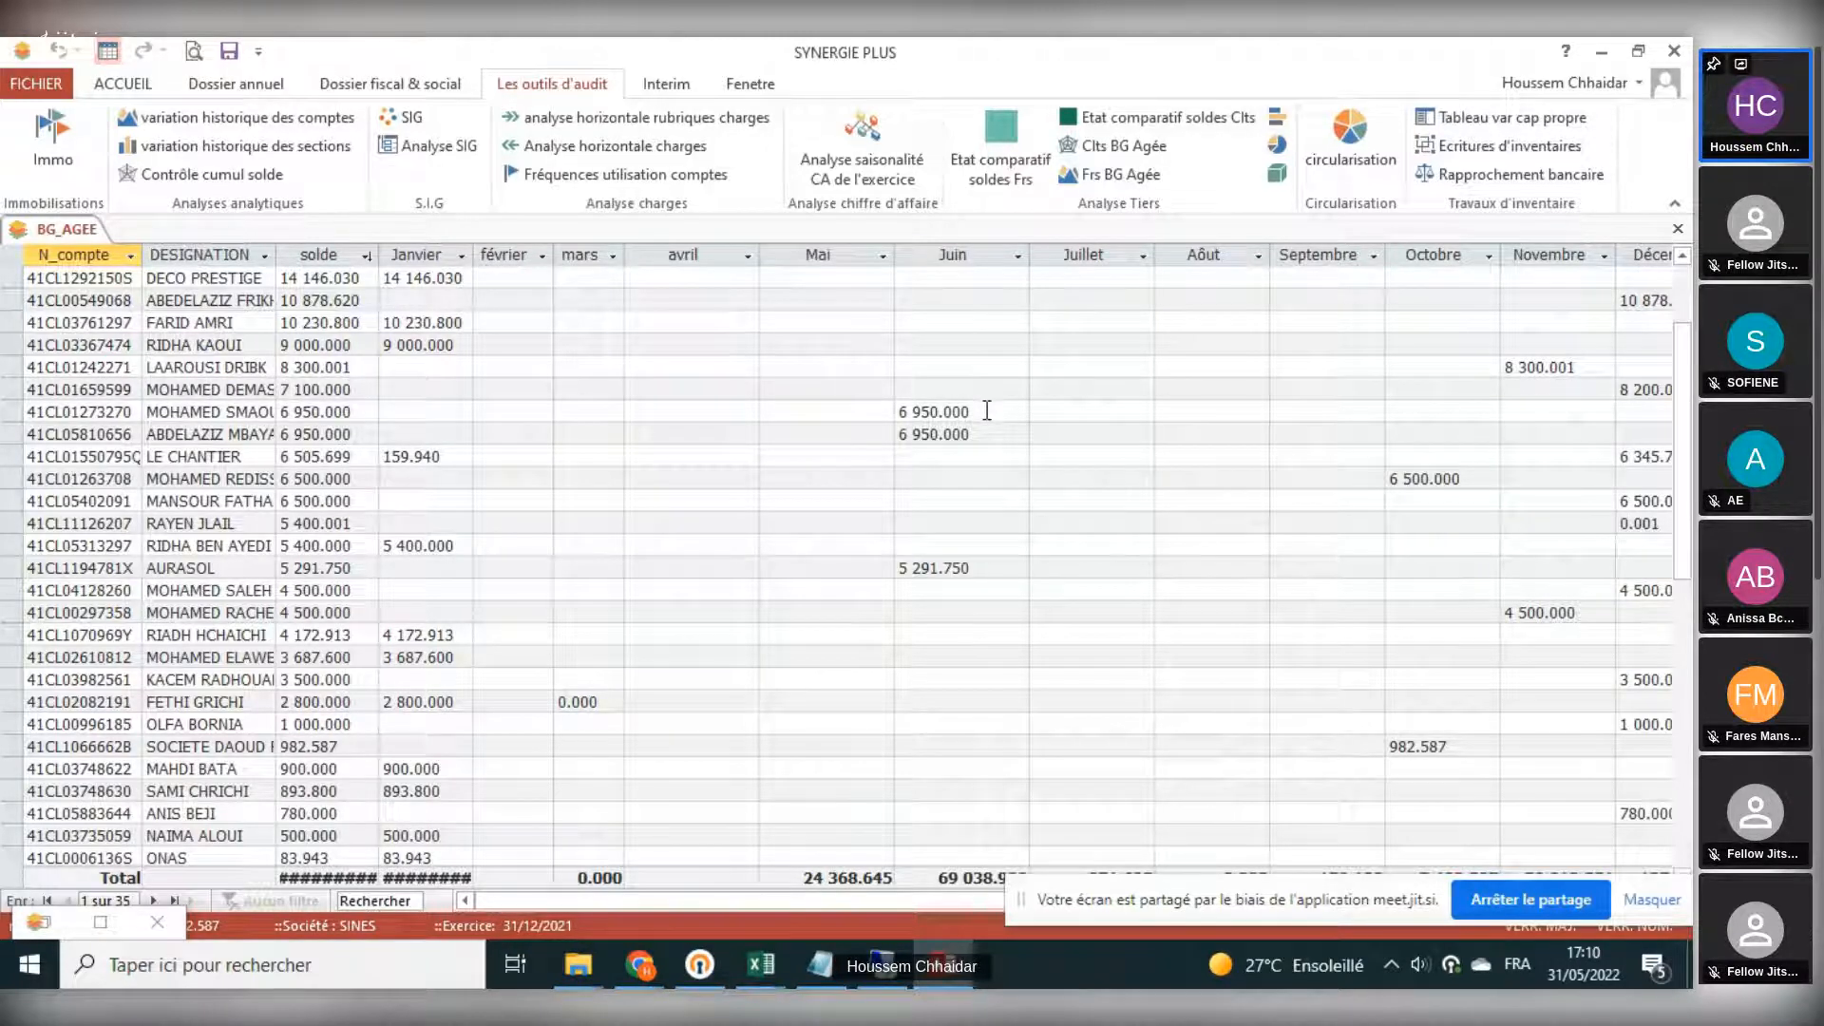
- Examine the Juin client amounts in the aged client balance against the monthly totals
click(980, 443)
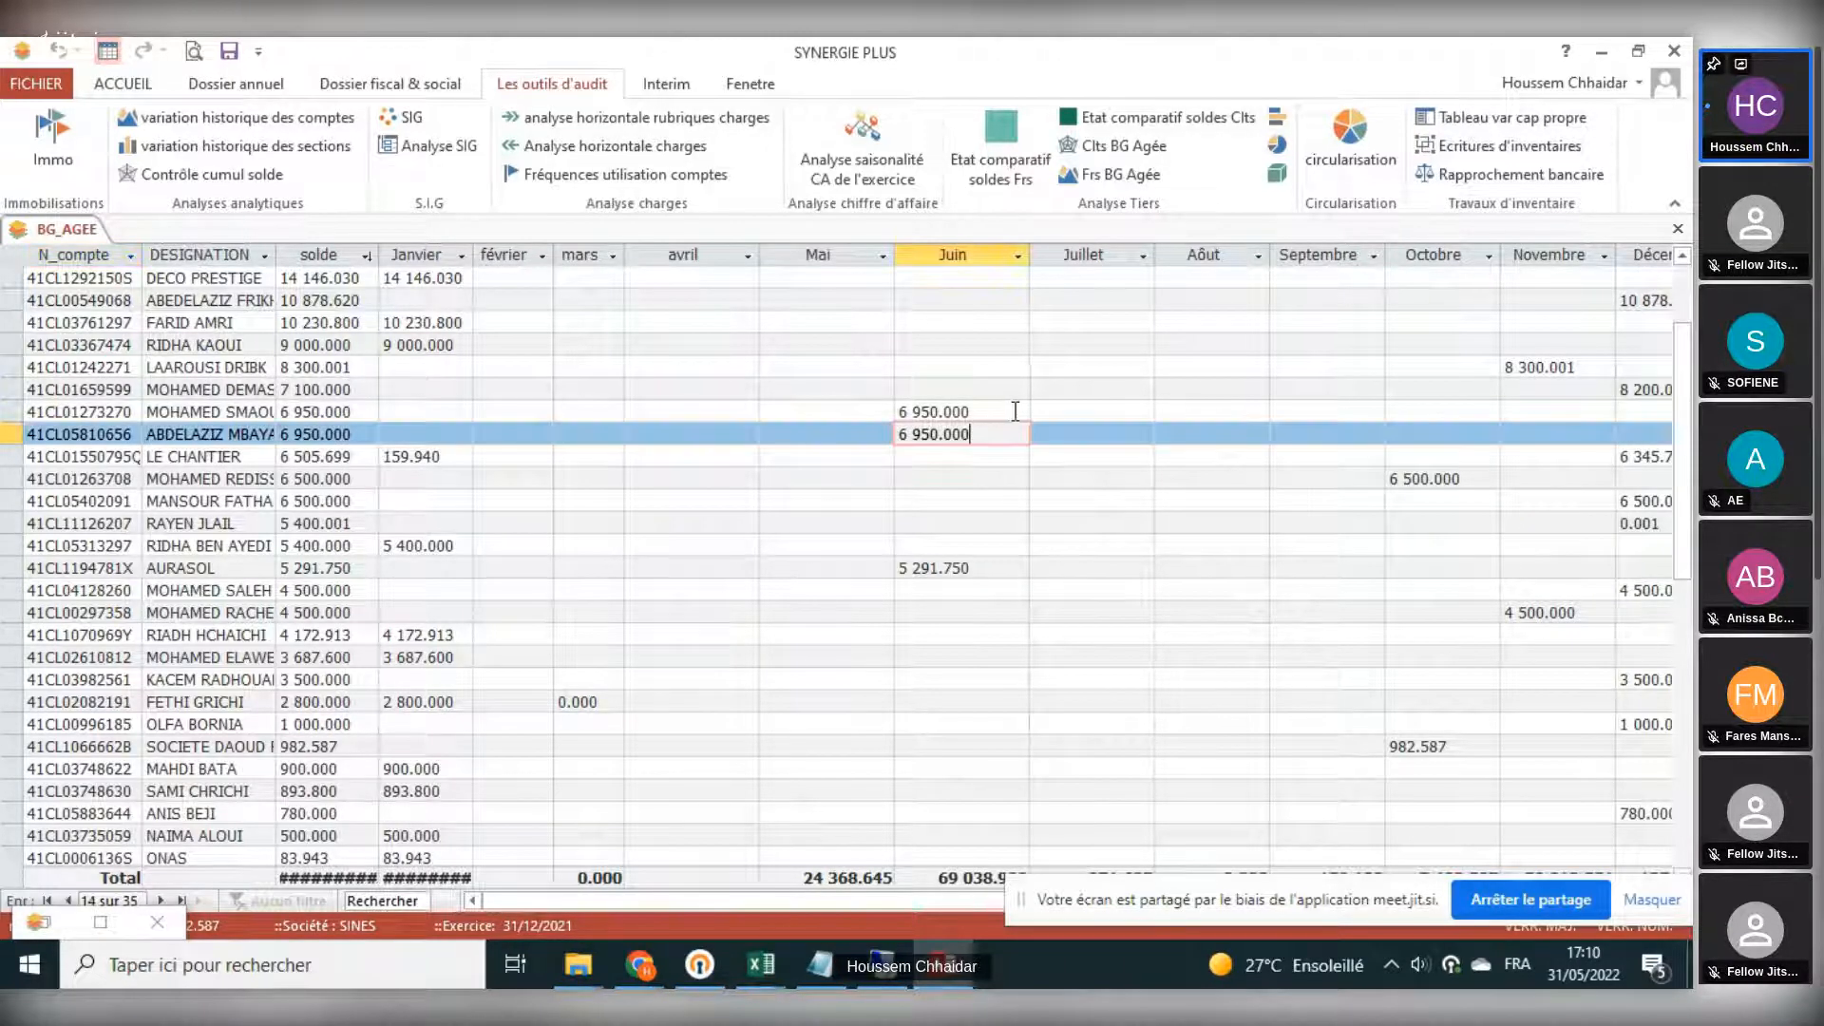
click(998, 416)
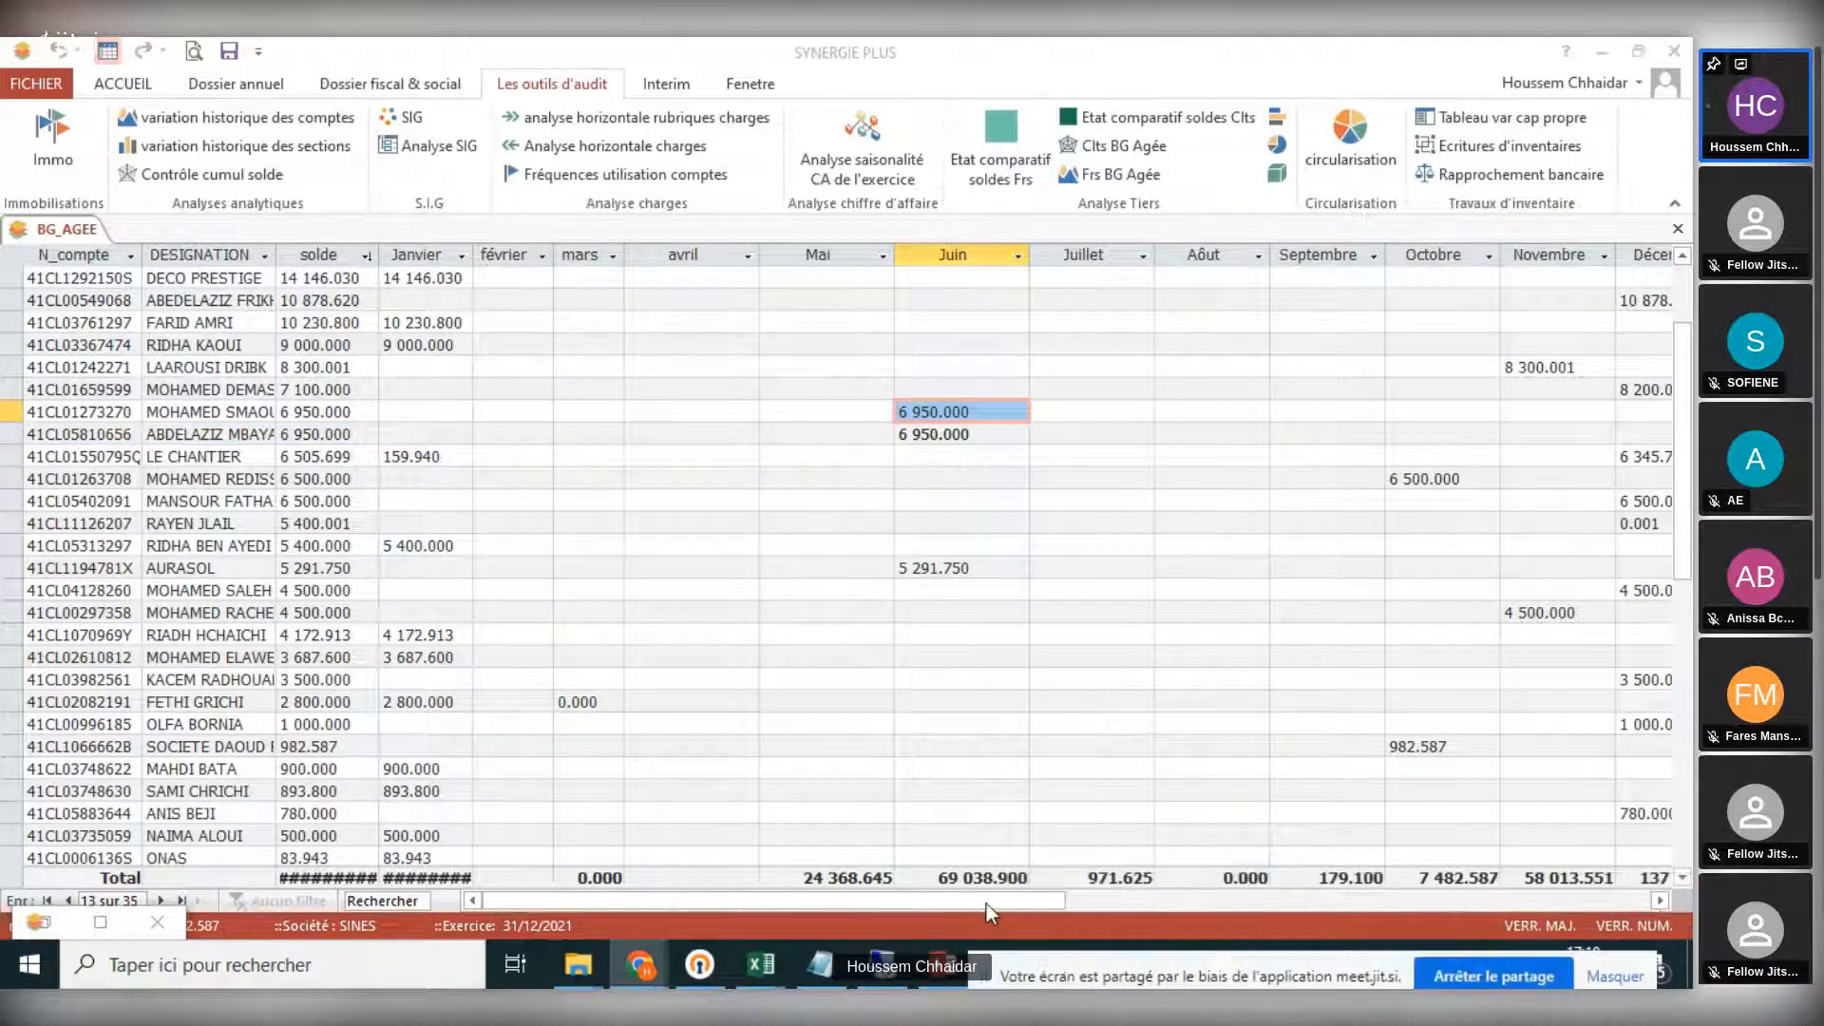
mouse_move(986, 903)
mouse_down()
mouse_move(1149, 891)
mouse_move(1148, 906)
mouse_move(978, 906)
mouse_up()
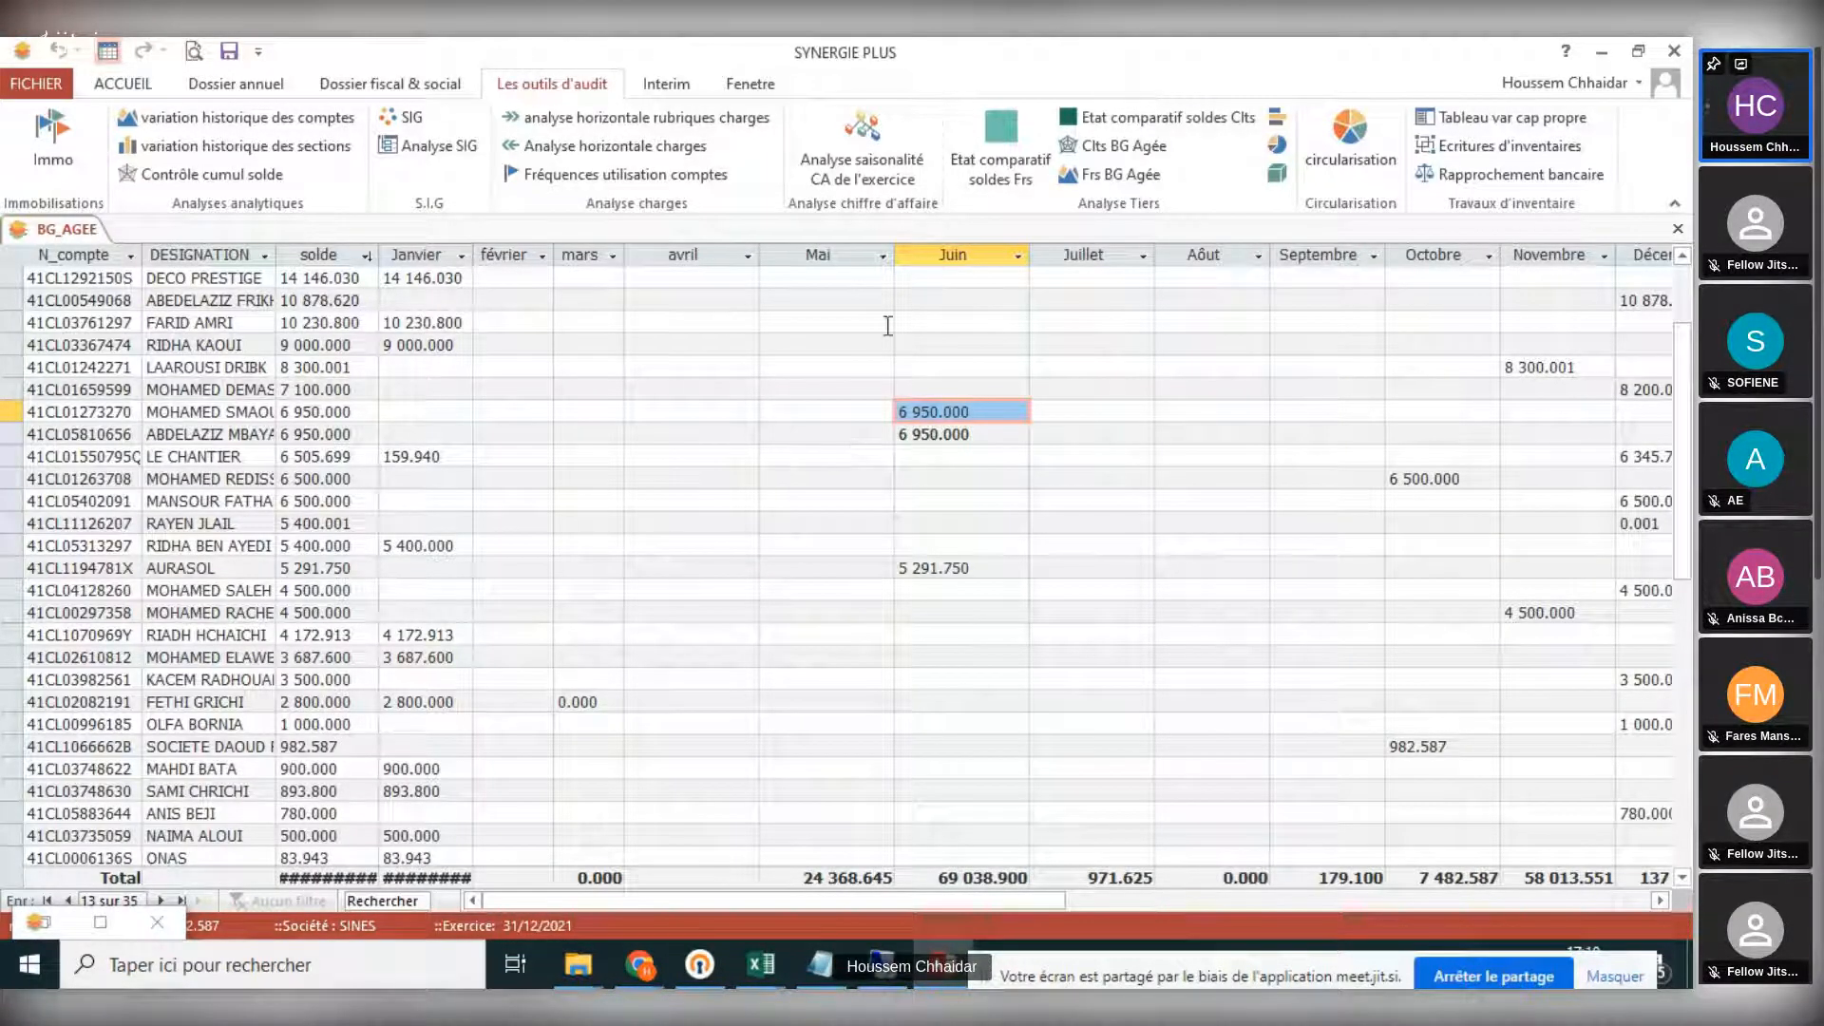
- Highlight the Janvier to Juin columns of the aged client balance, review all client rows, and close the report
drag(961, 255, 418, 254)
scroll(678, 440, down, 1)
scroll(678, 440, down, 3)
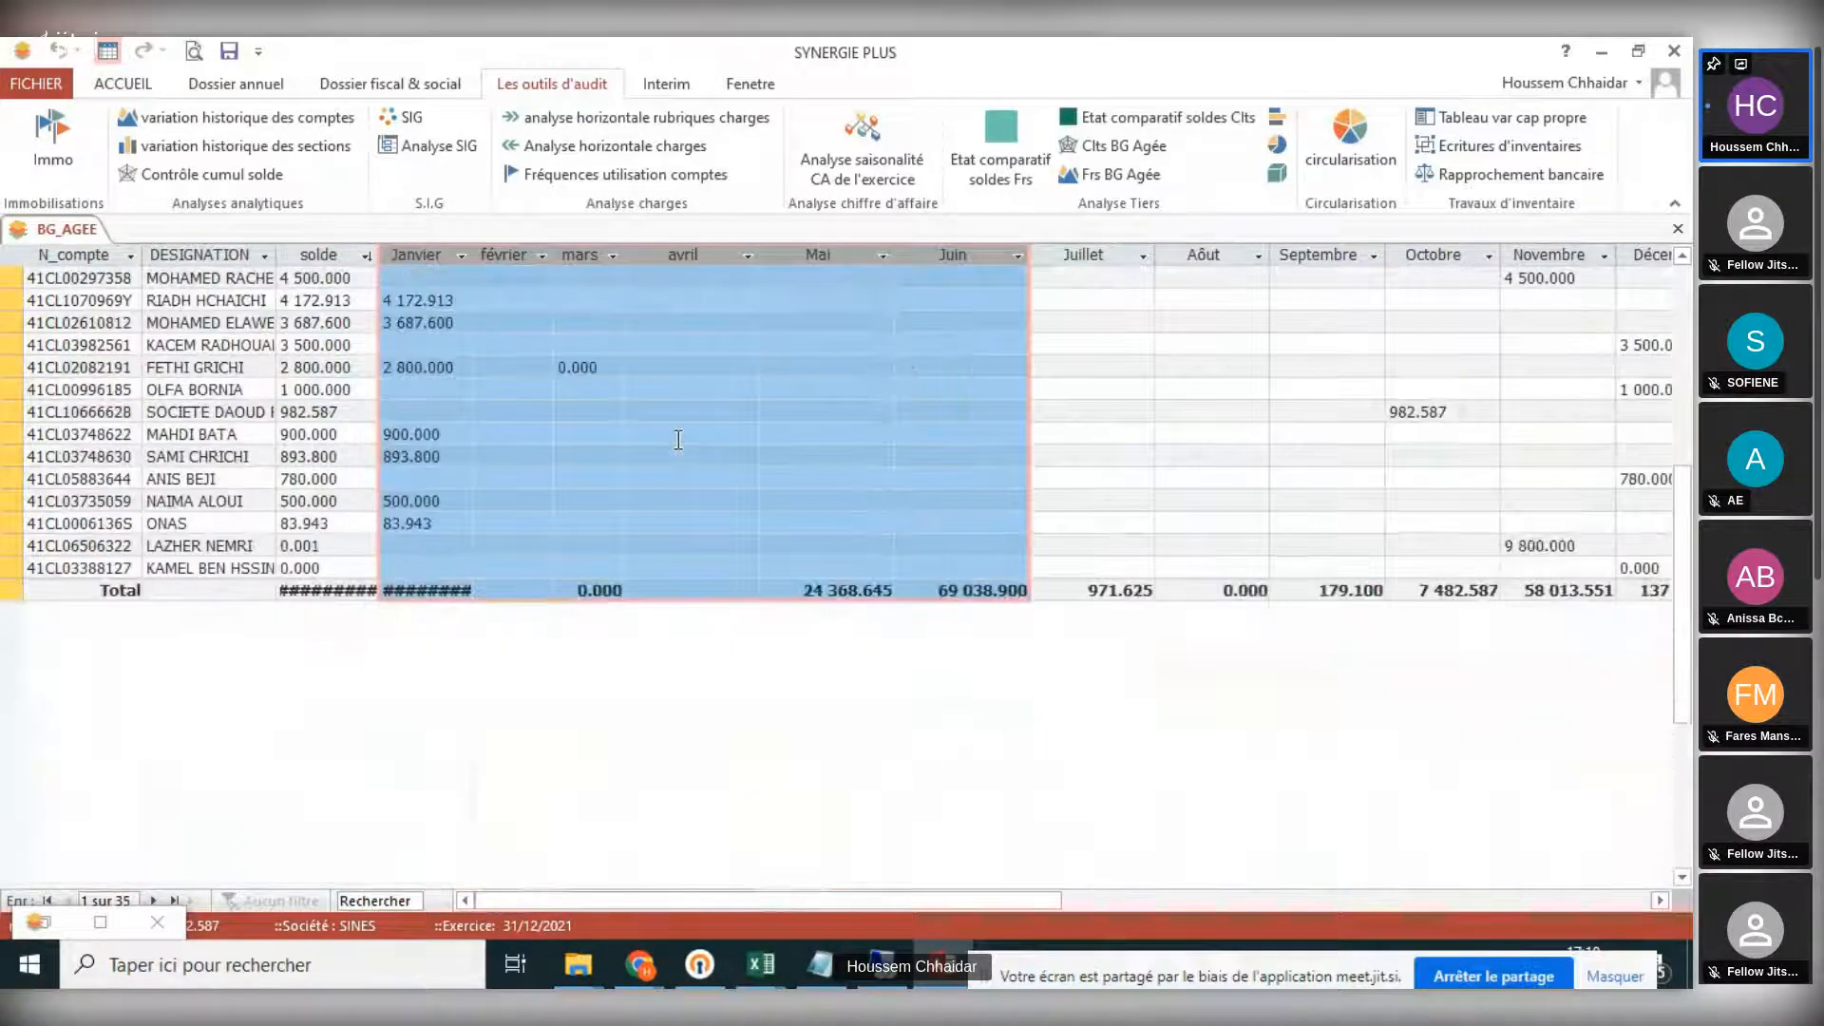
scroll(678, 447, up, 7)
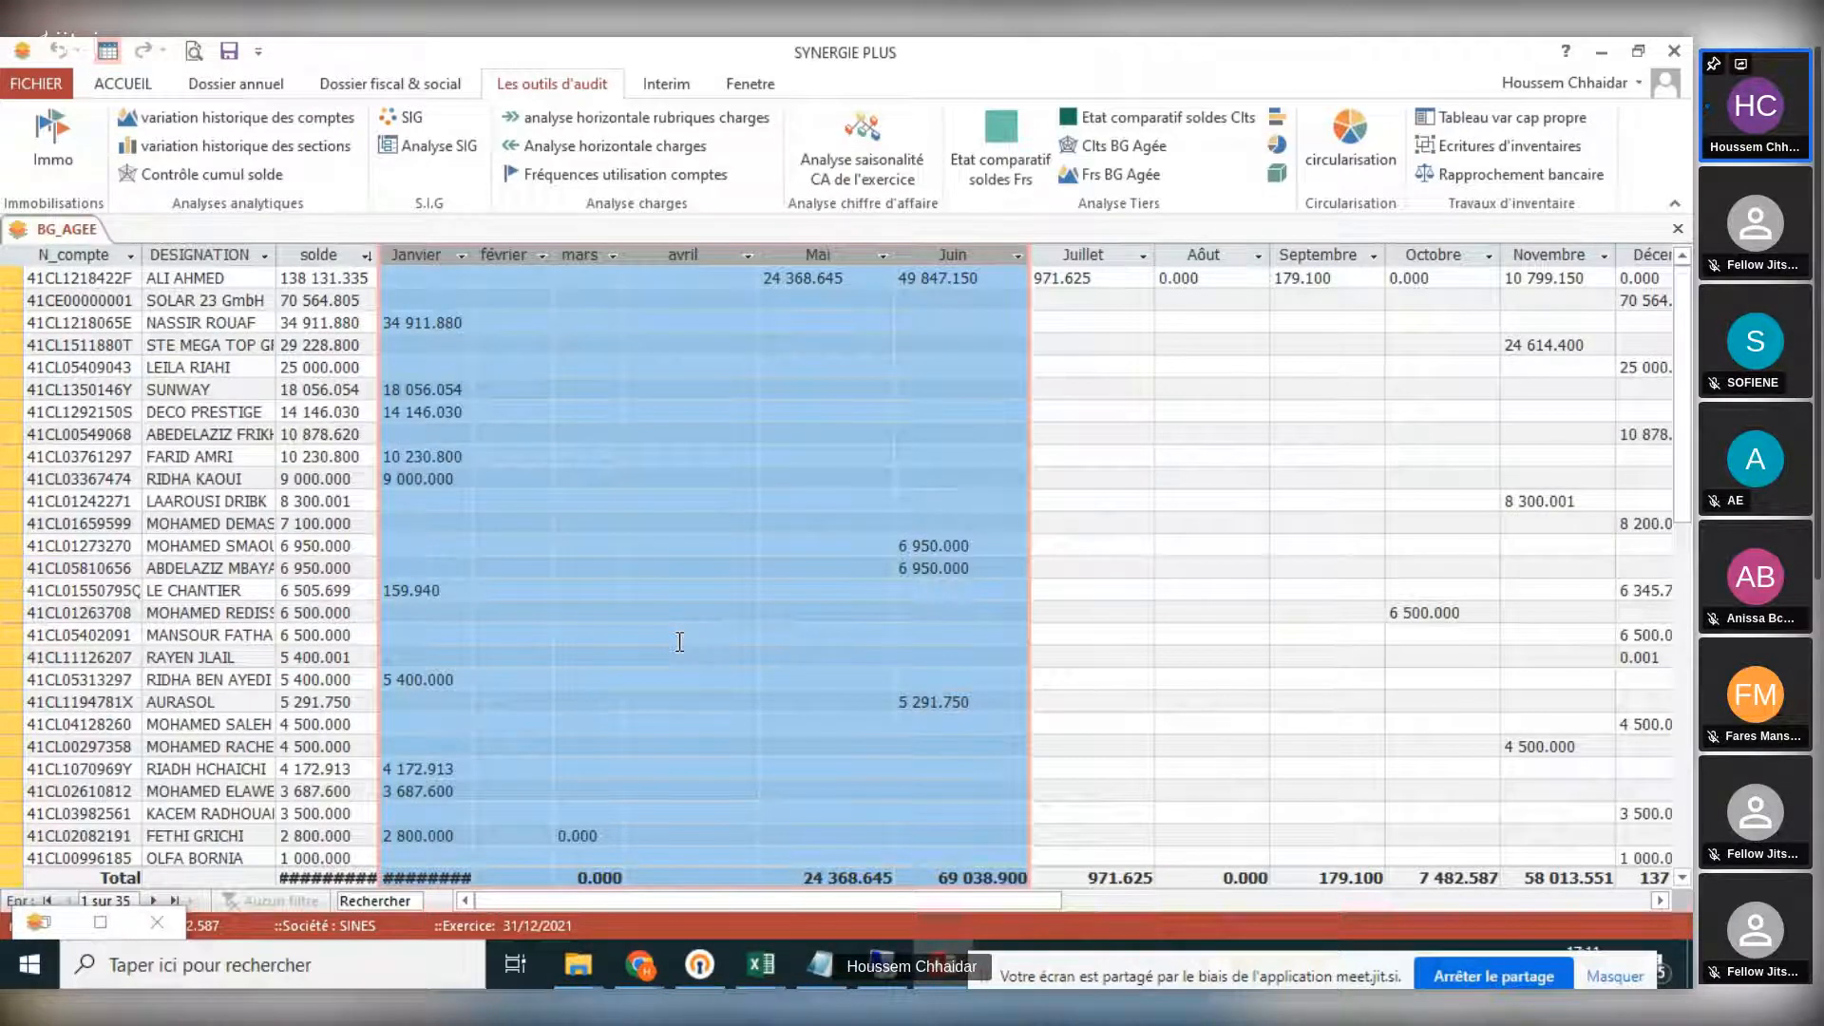
scroll(848, 496, down, 3)
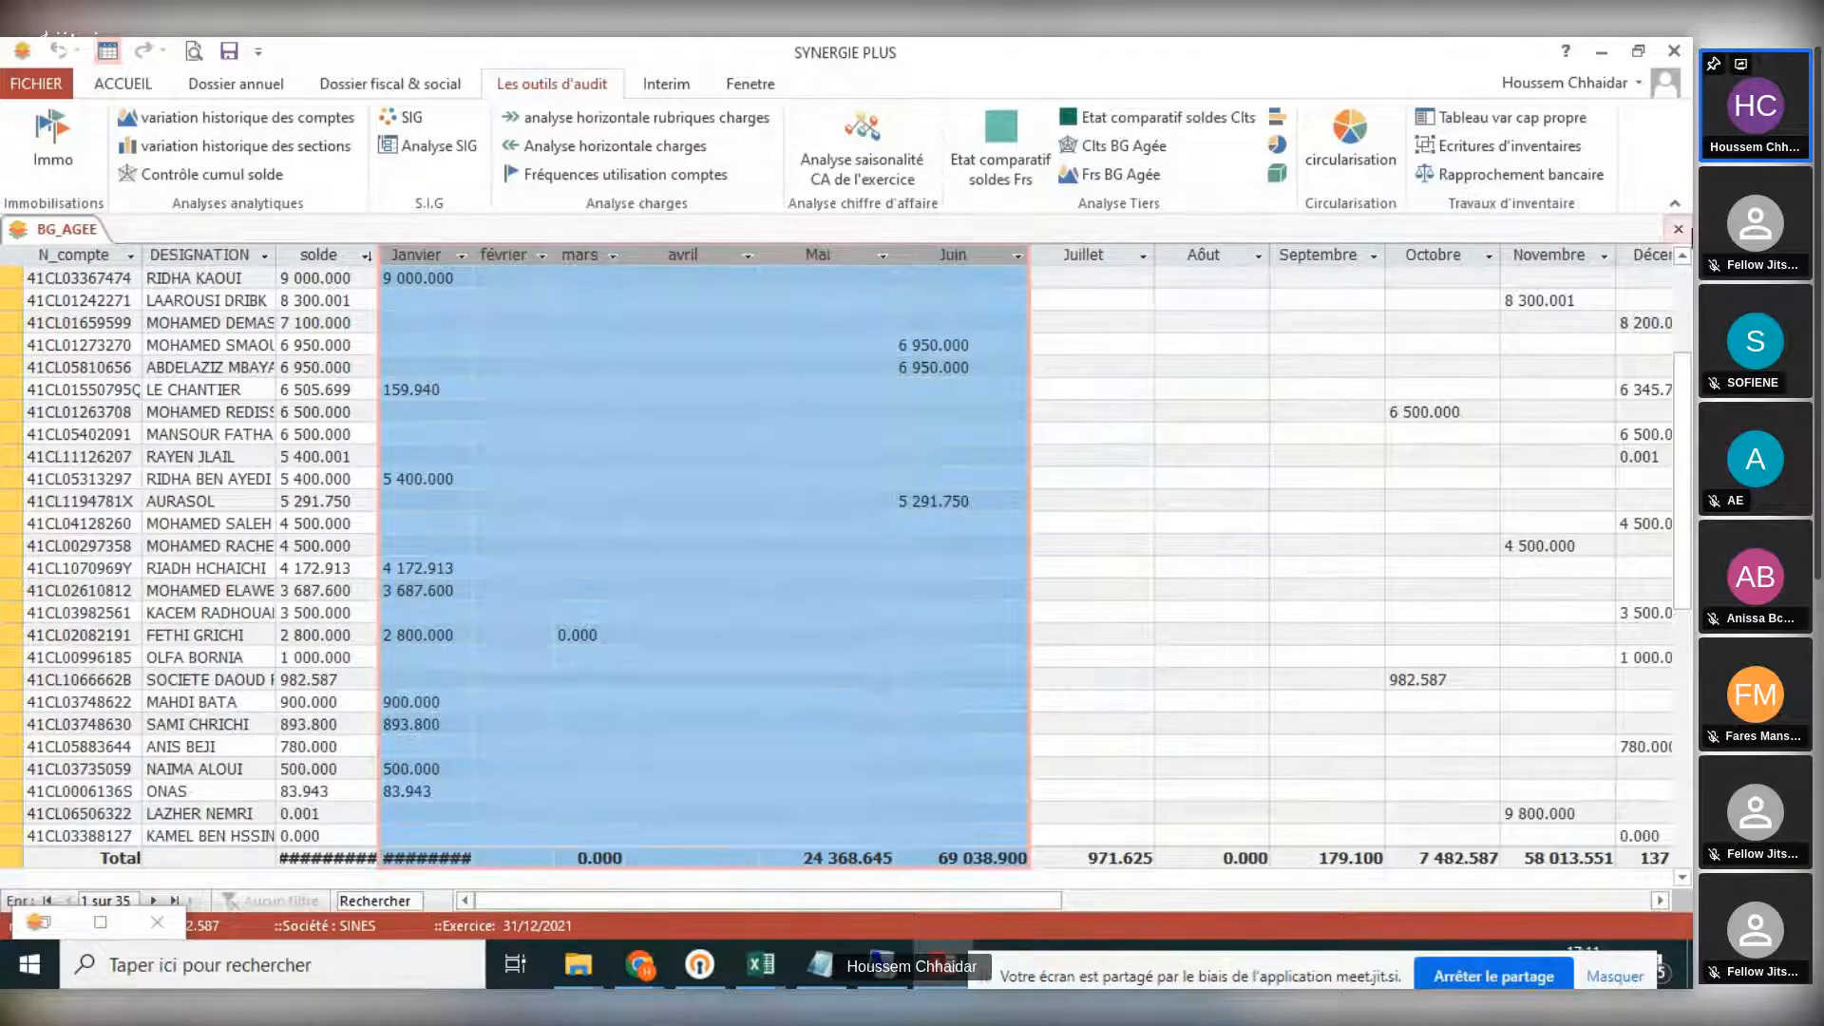
click(1678, 229)
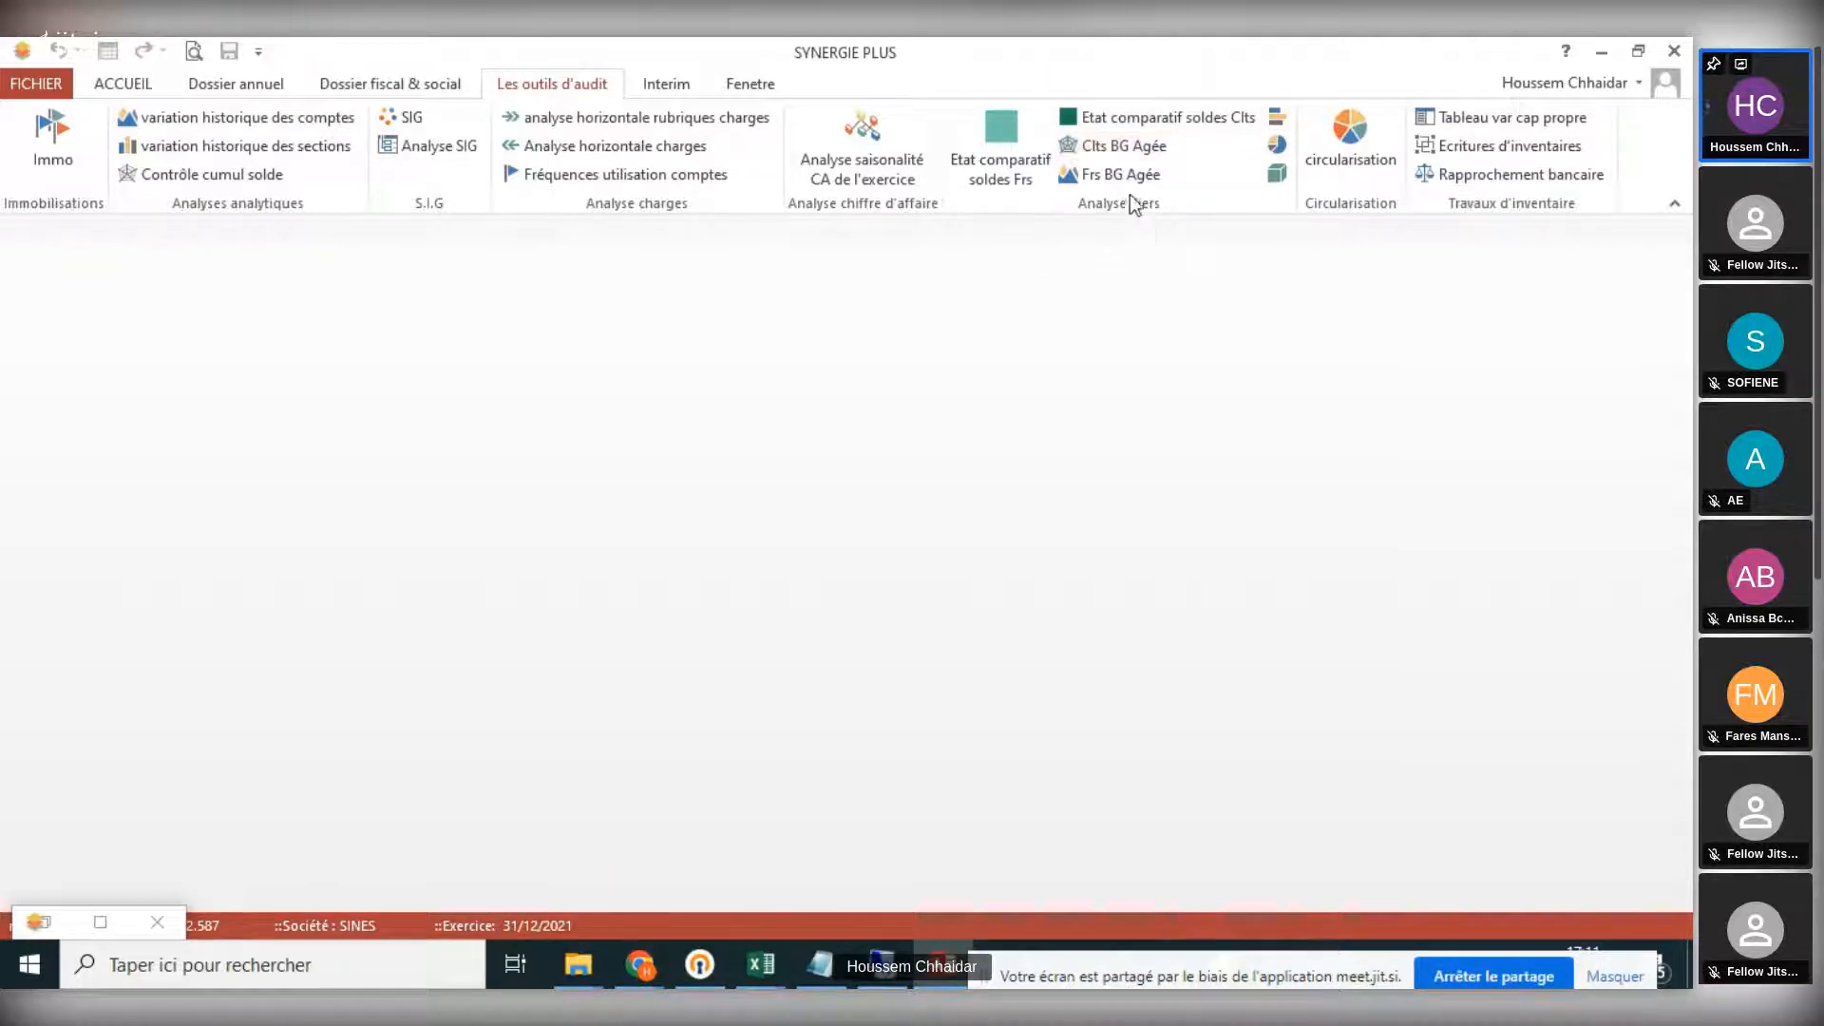
- View the general third-party balance for clients with credit balances and for suppliers with debit balances, closing each one
click(1279, 118)
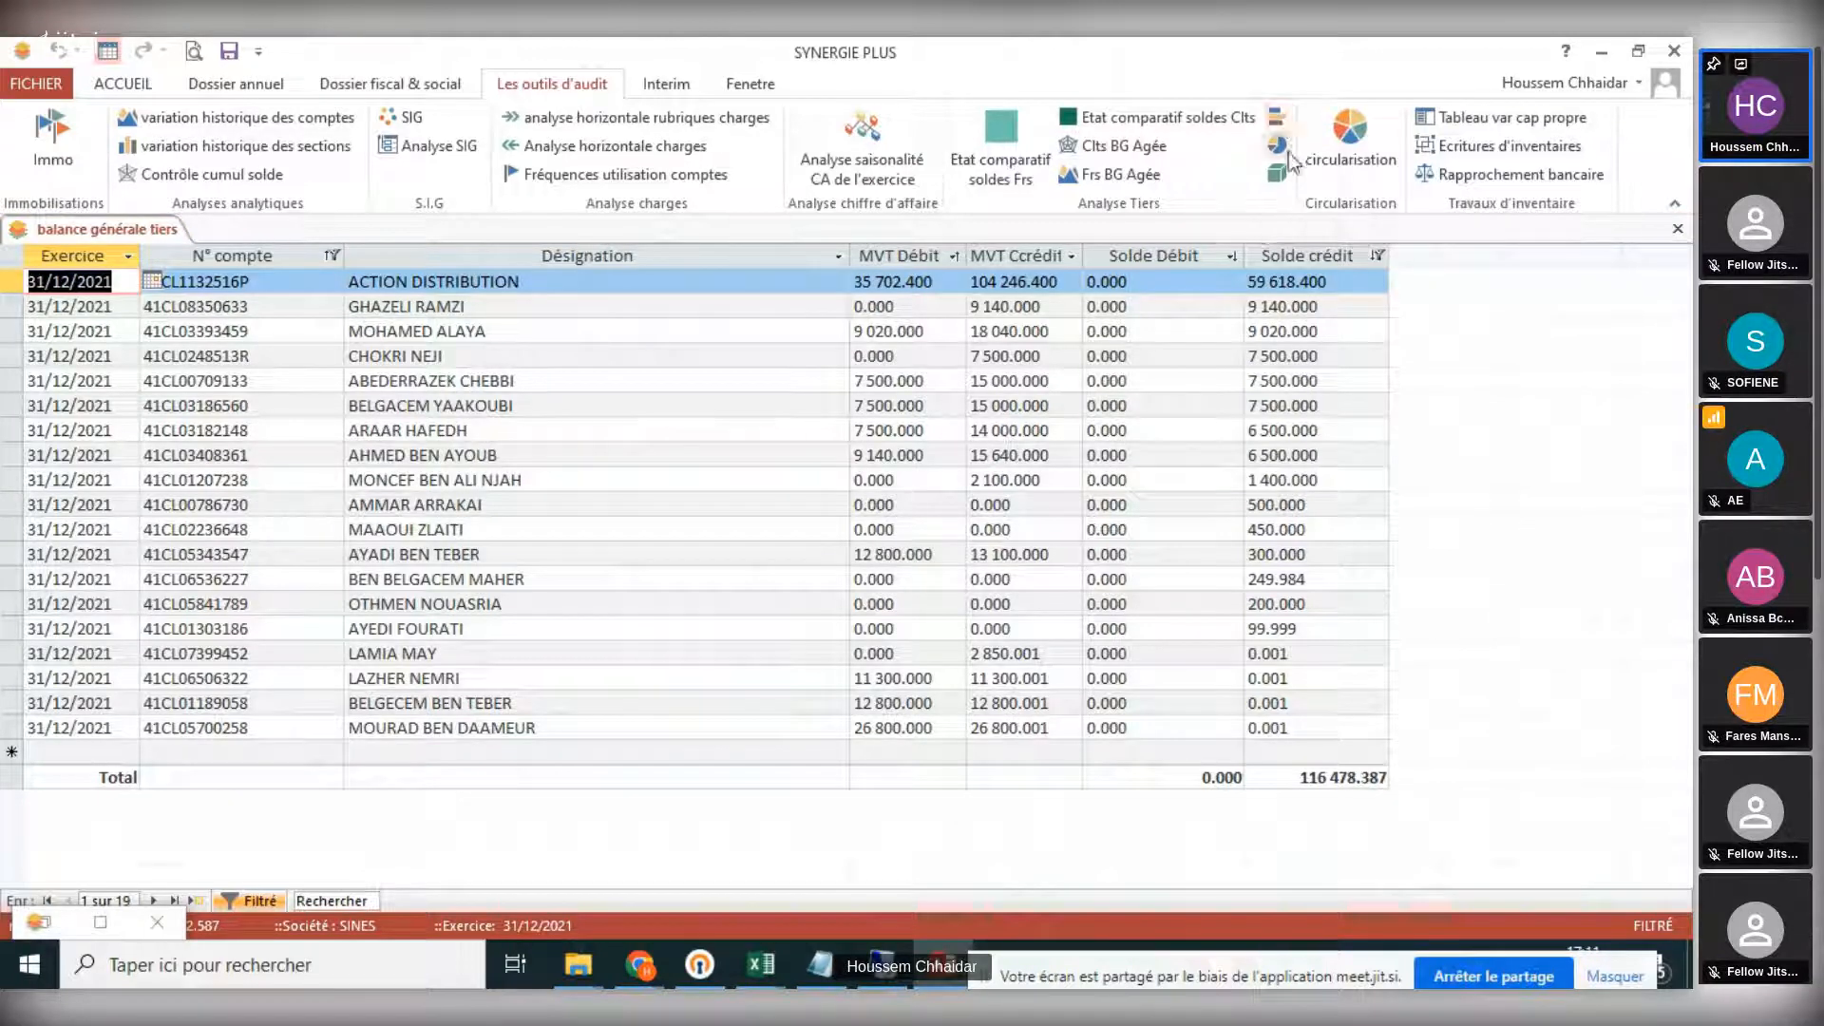
click(1677, 232)
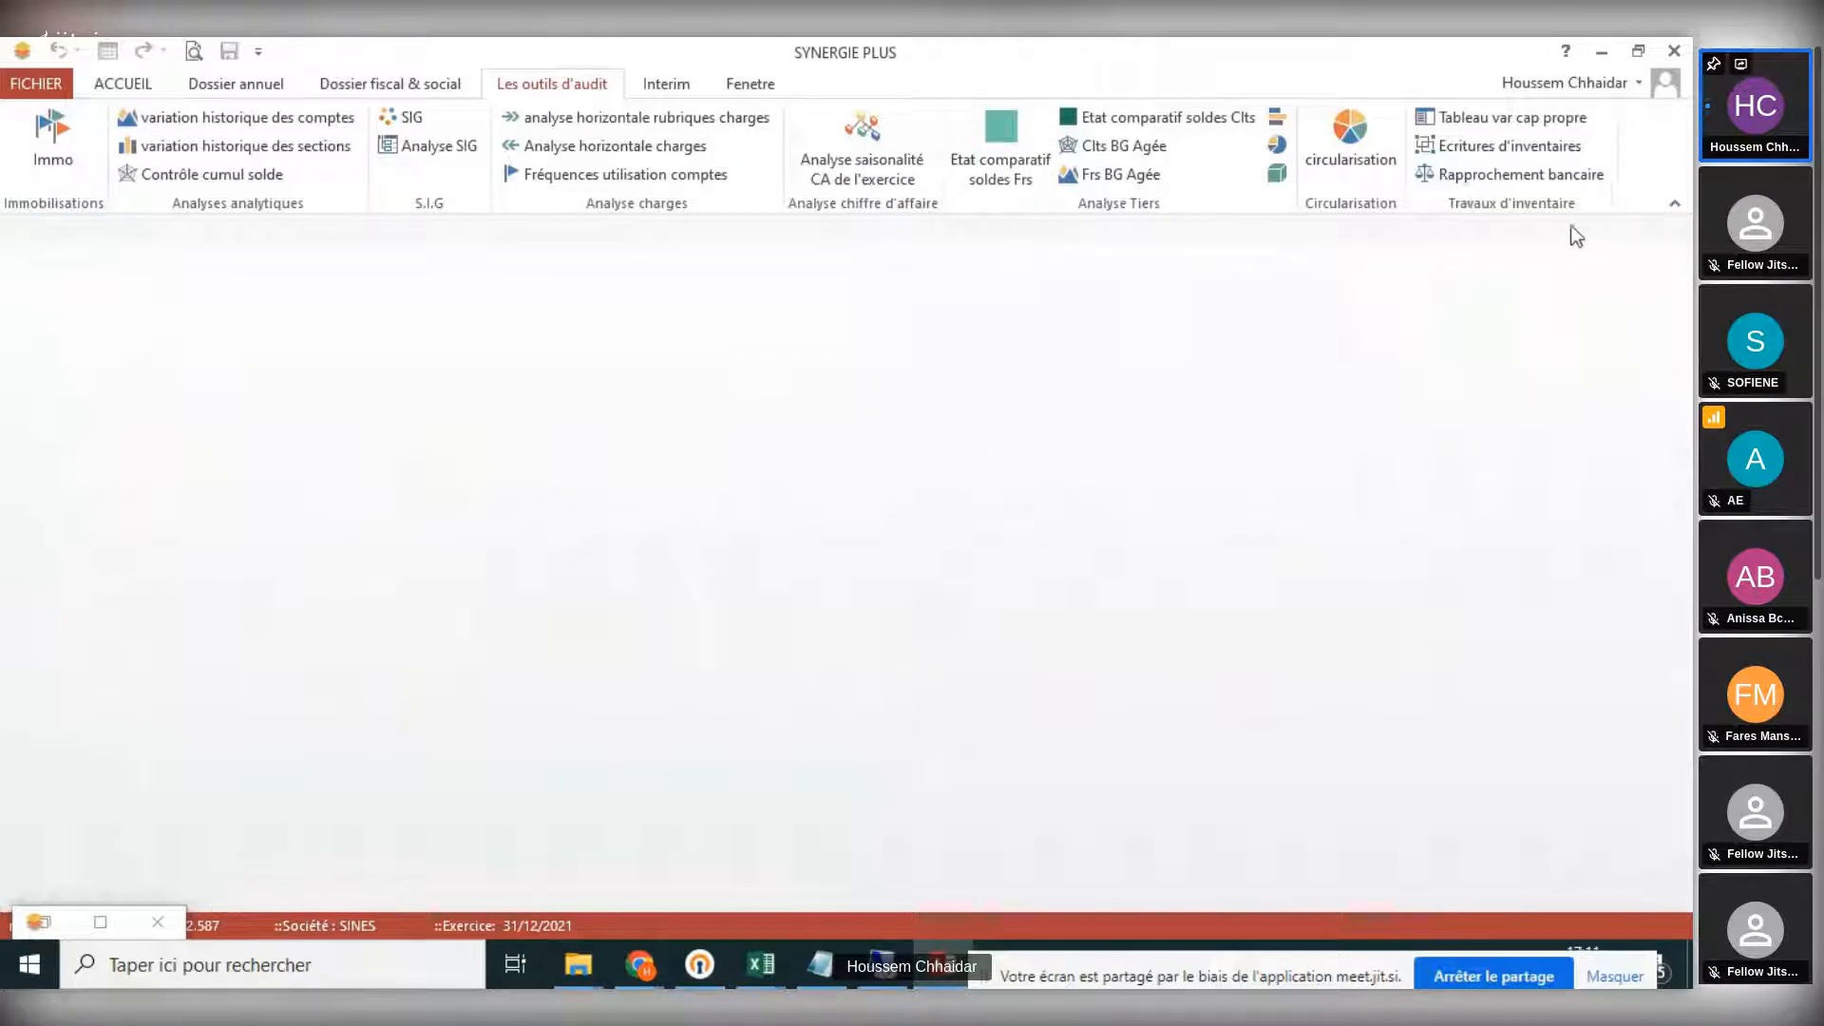
click(1278, 146)
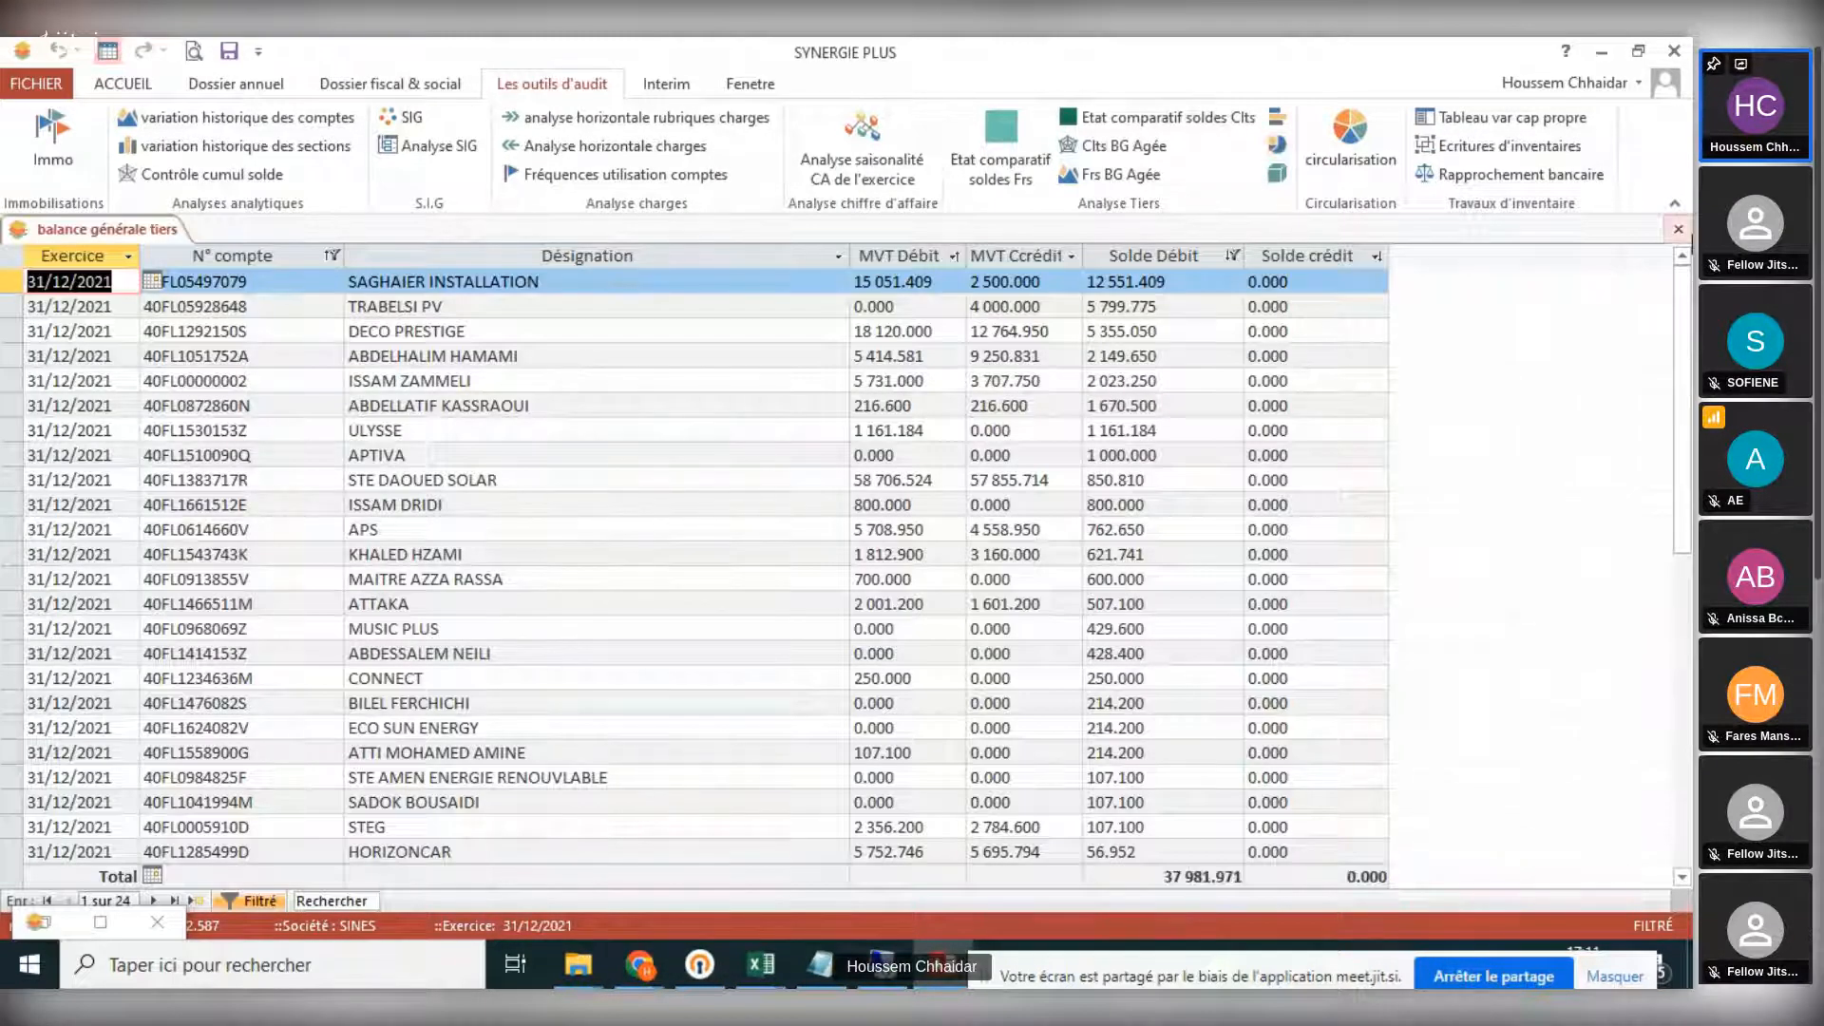
click(1677, 229)
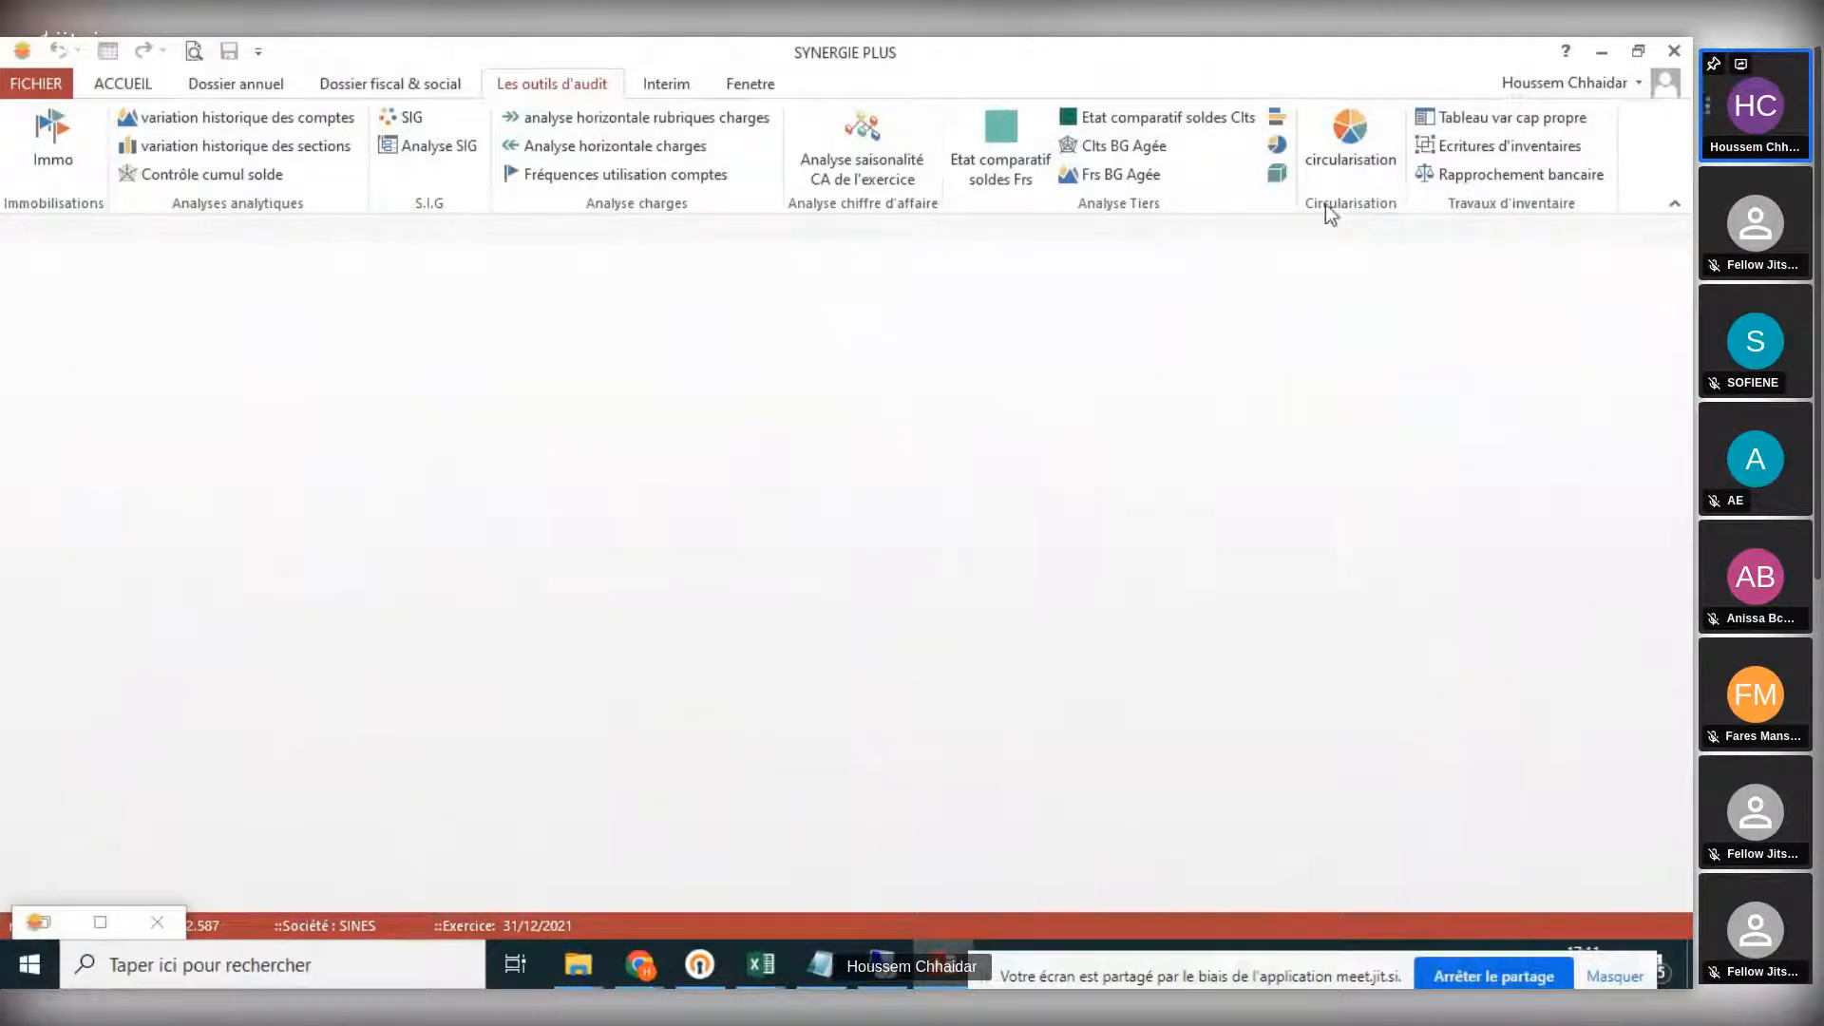
- Open the third-party plausibility form, move it to a clear area, and close the leftover minimized window
click(1284, 176)
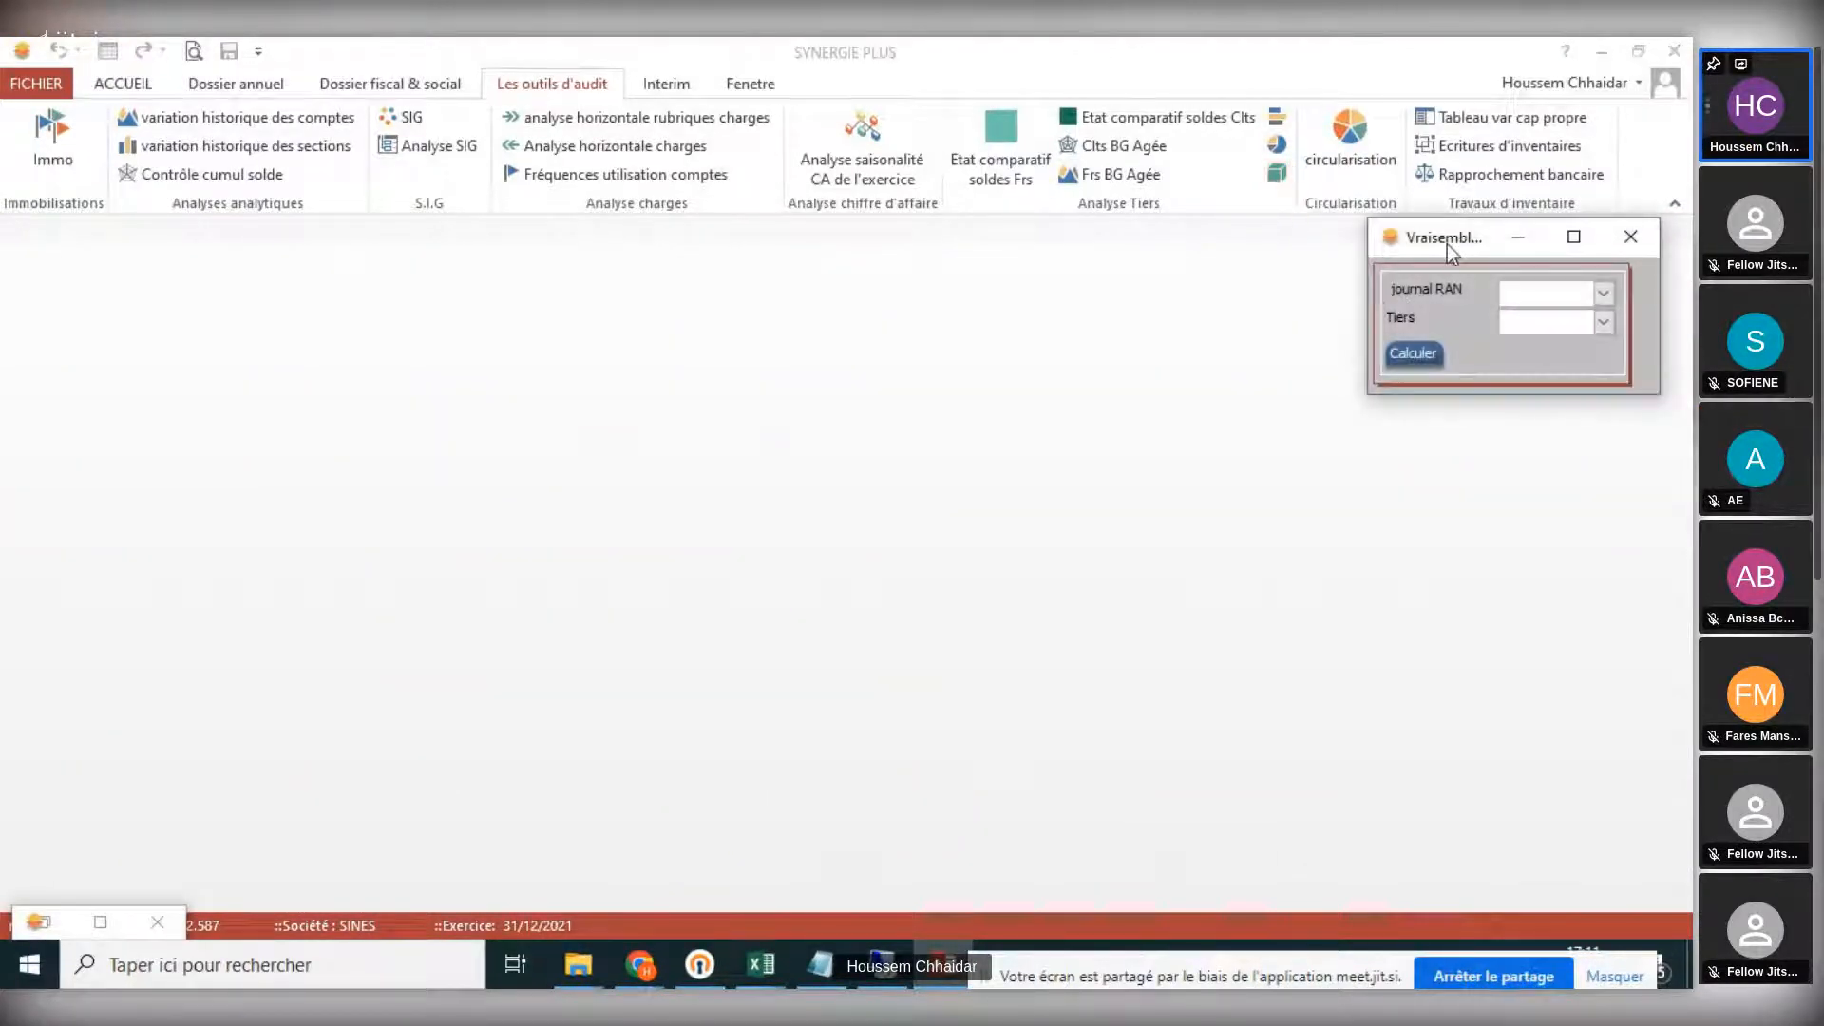
drag(1445, 243, 1159, 298)
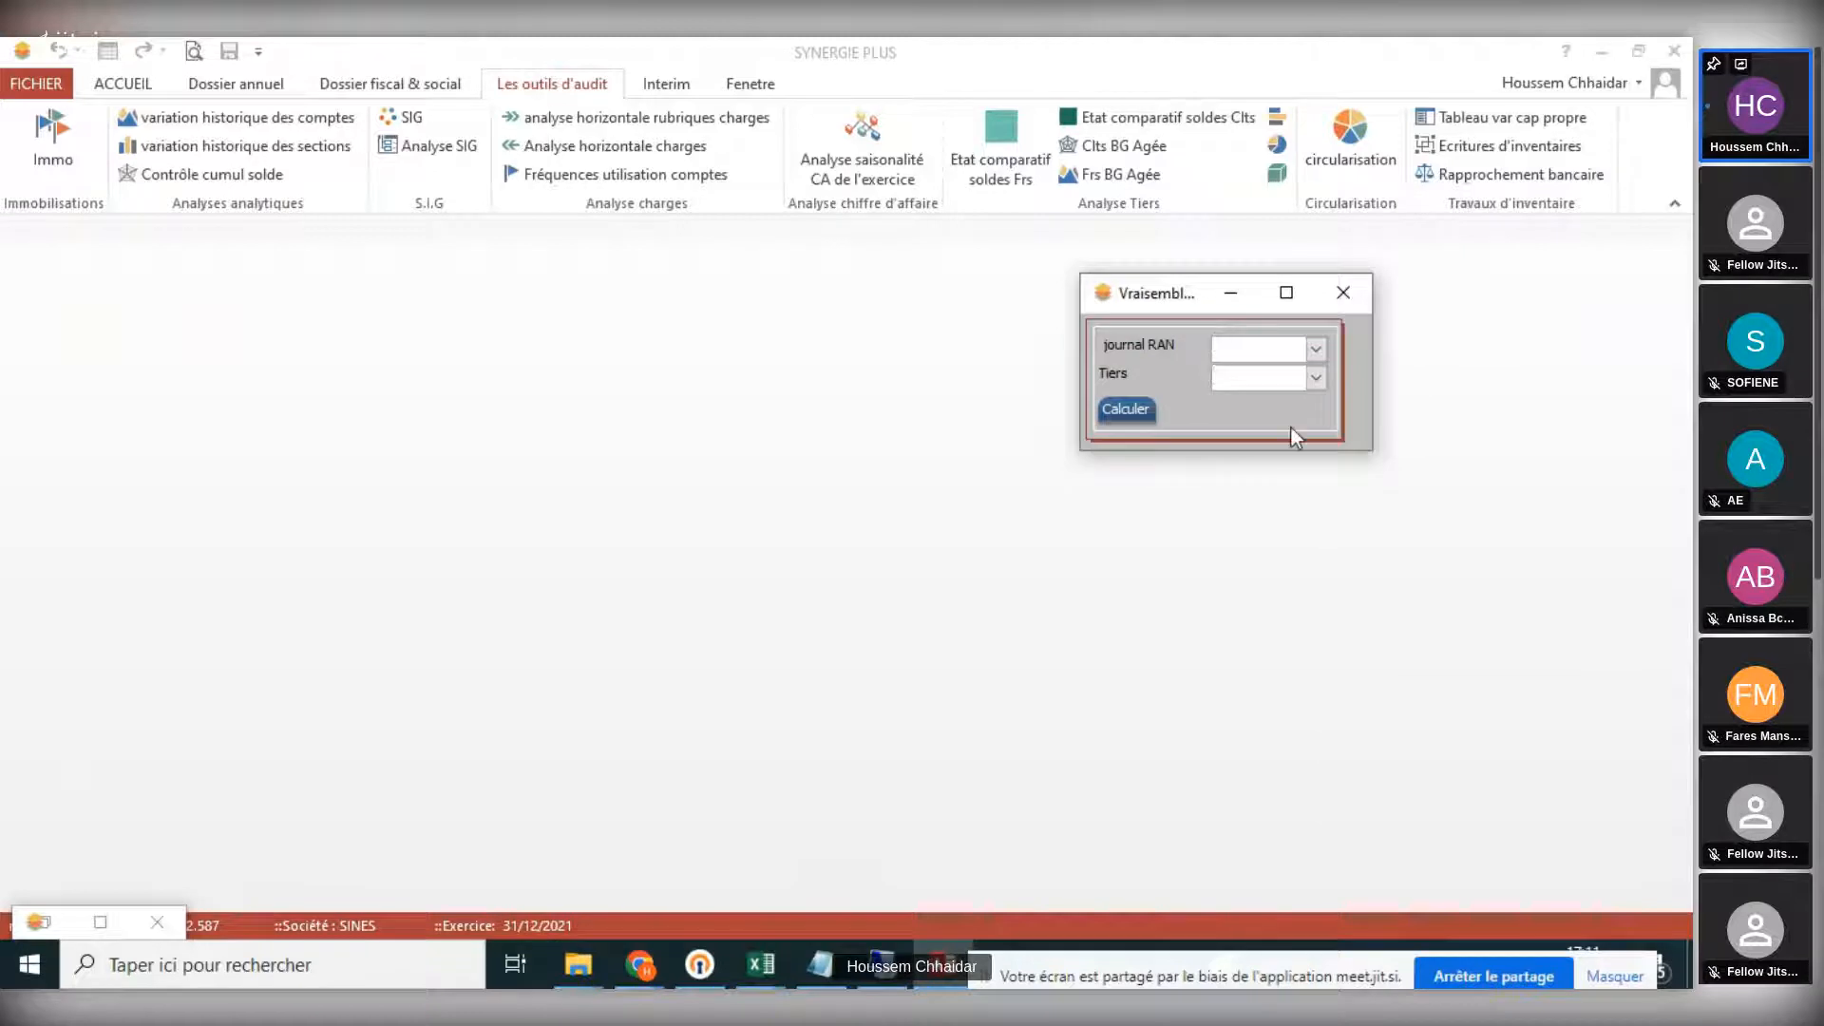
click(163, 926)
- Set the journal RAN field of the plausibility form to RAN and open the list of Tiers accounts
click(1235, 350)
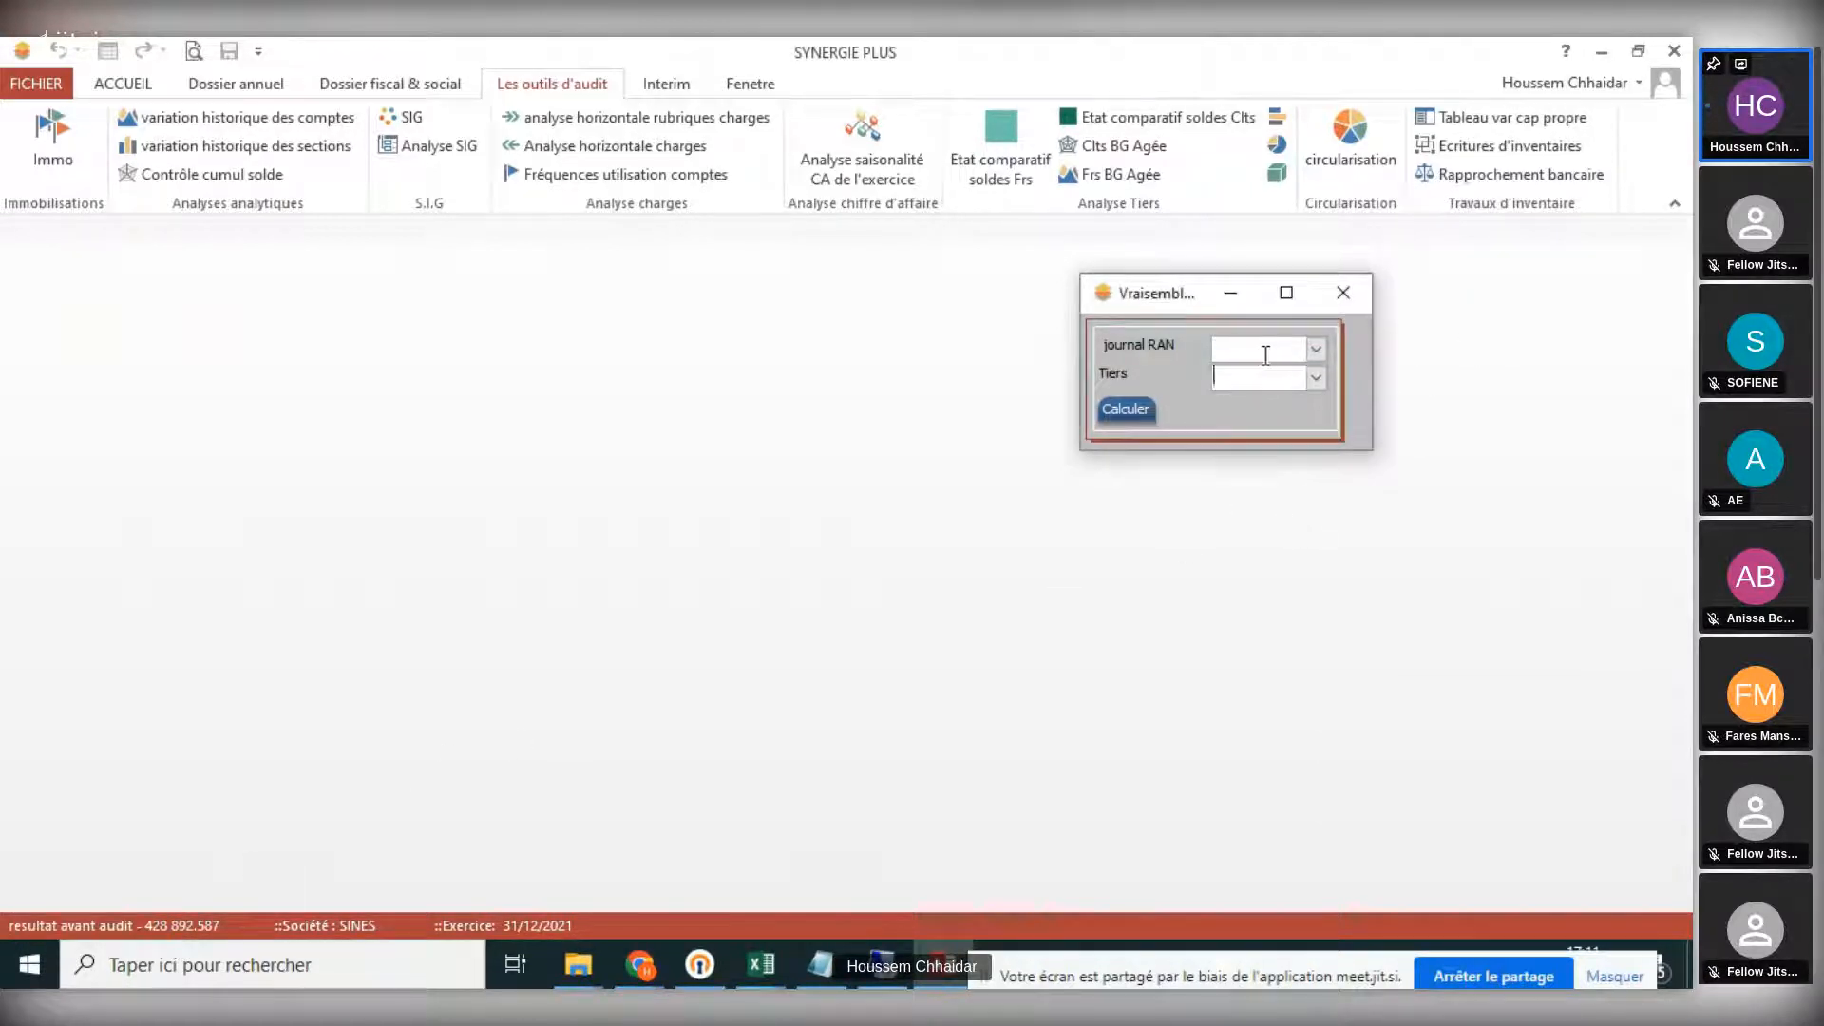
click(1316, 356)
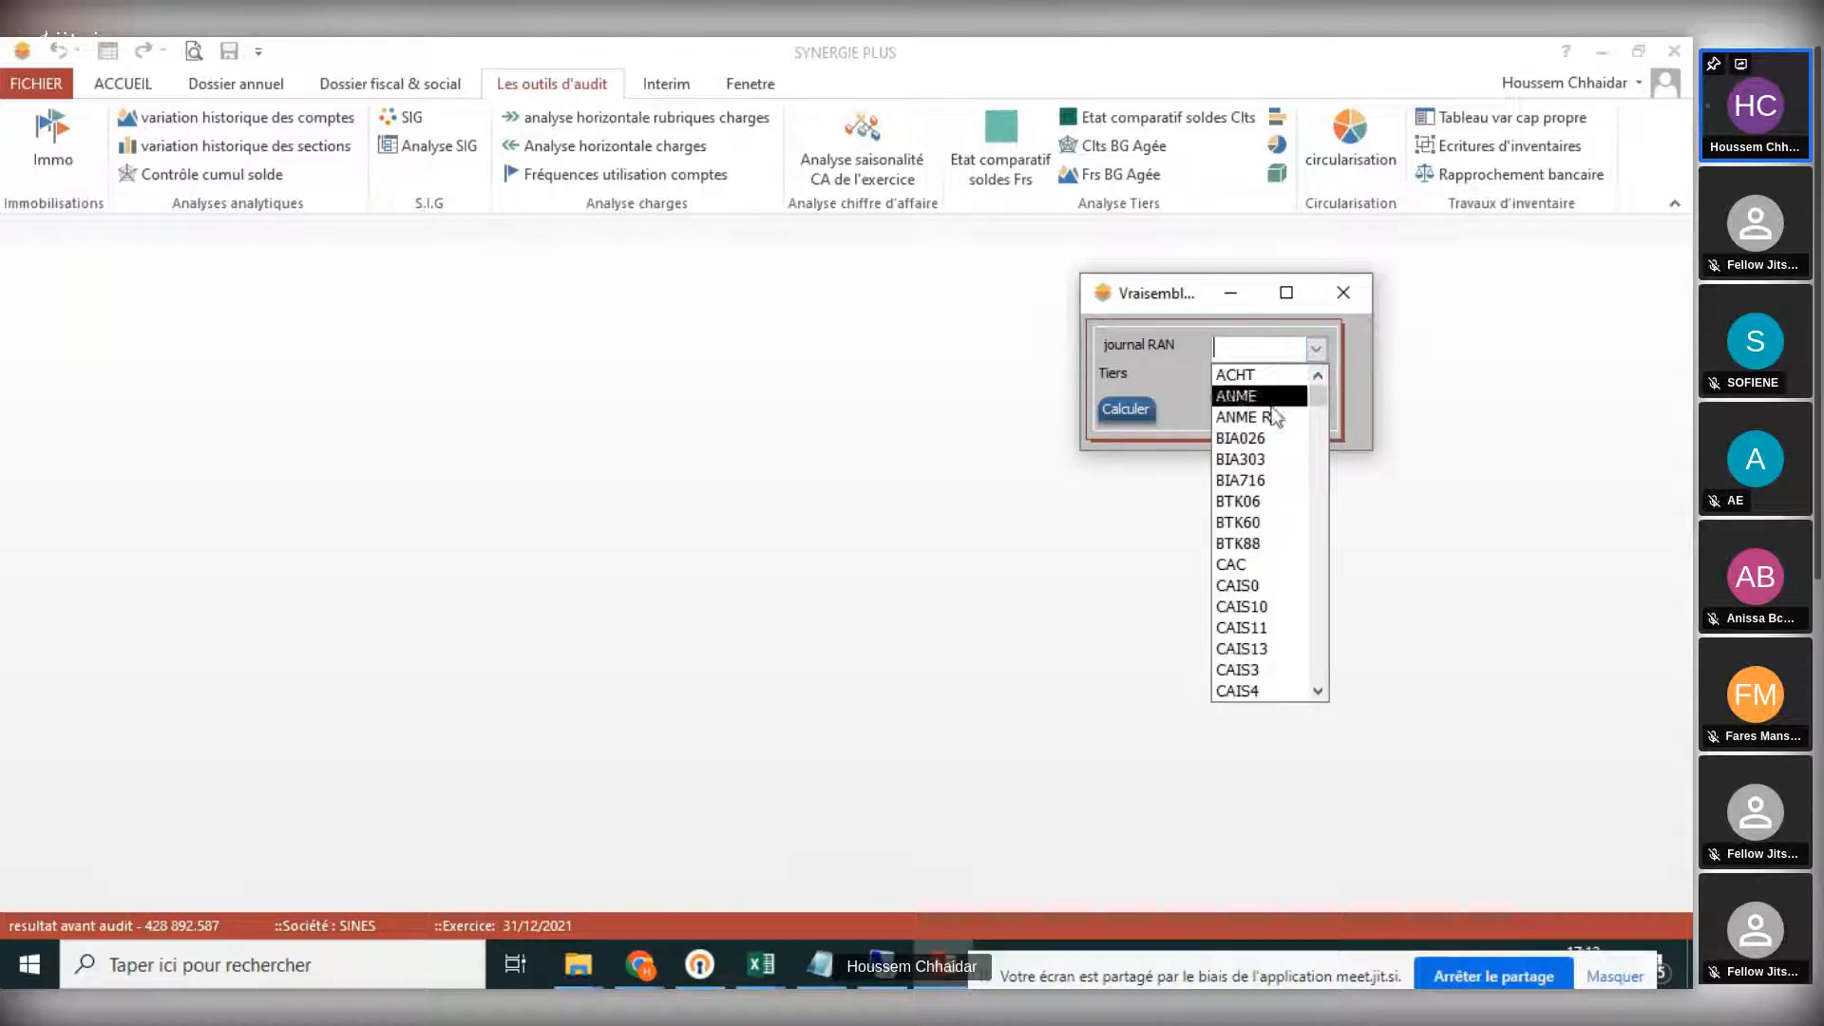
scroll(1251, 551, down, 3)
scroll(1252, 551, down, 4)
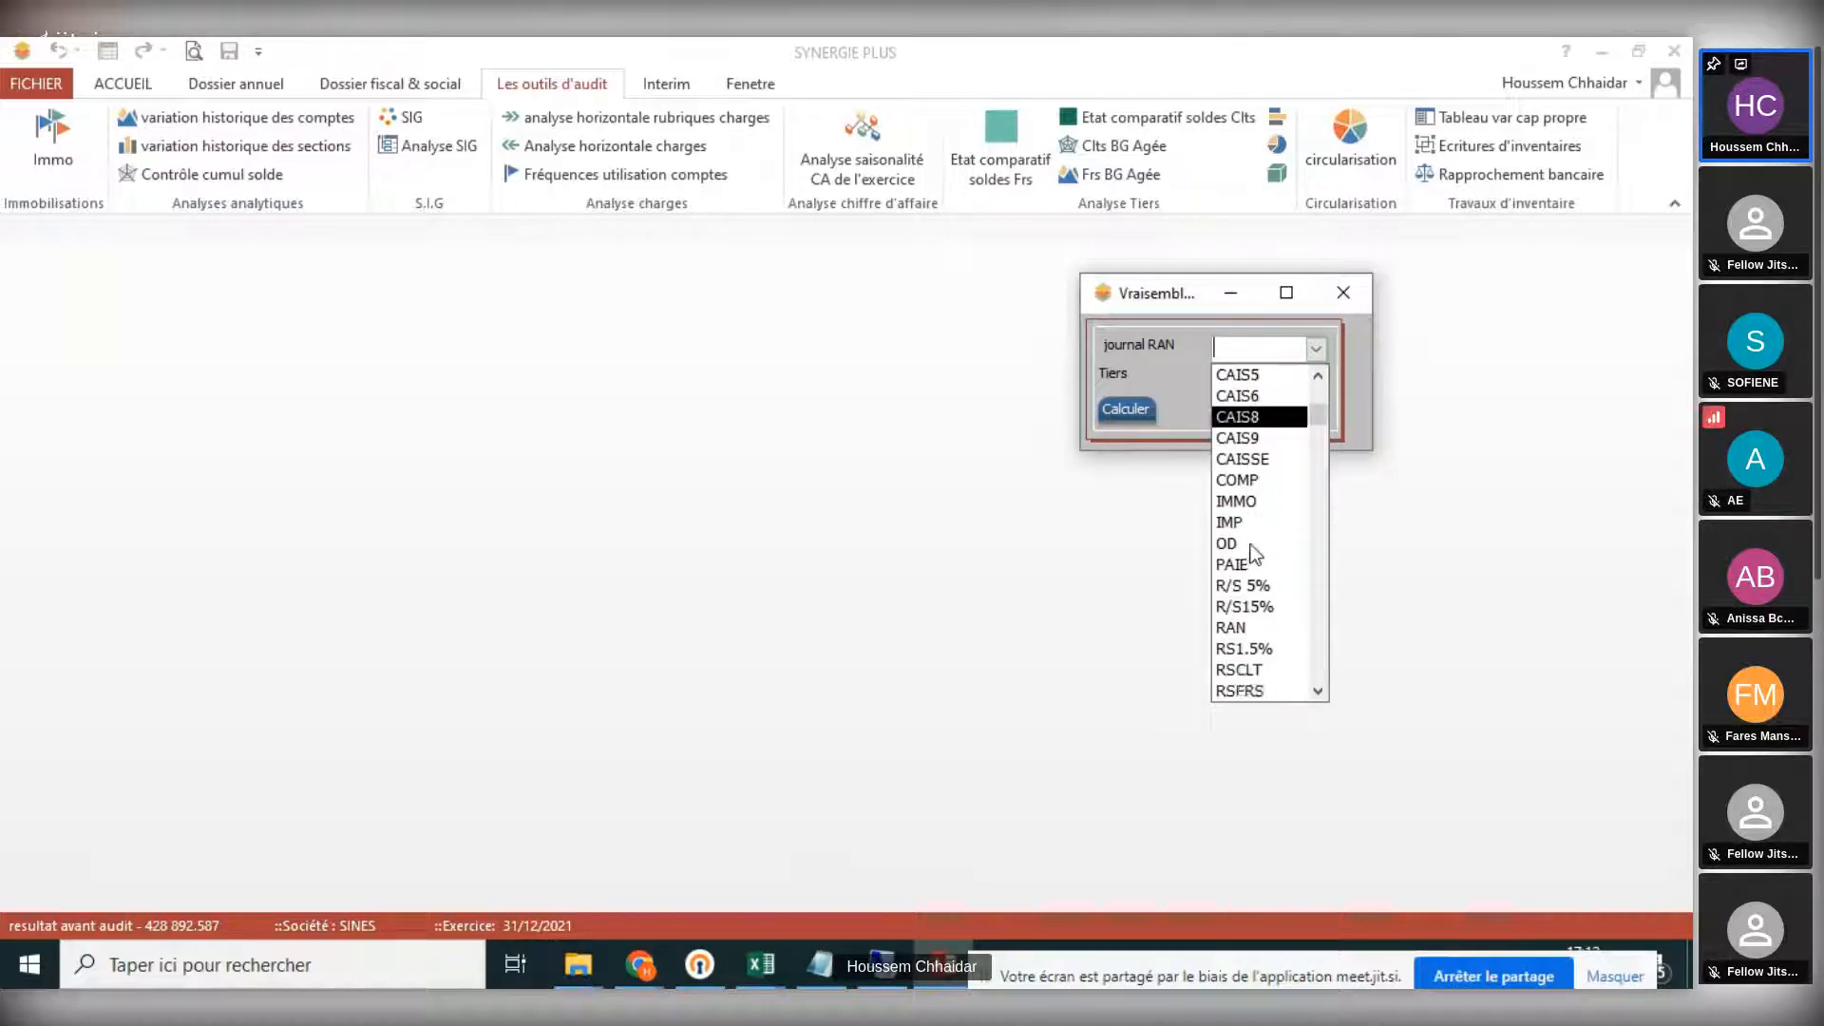
scroll(1252, 551, up, 6)
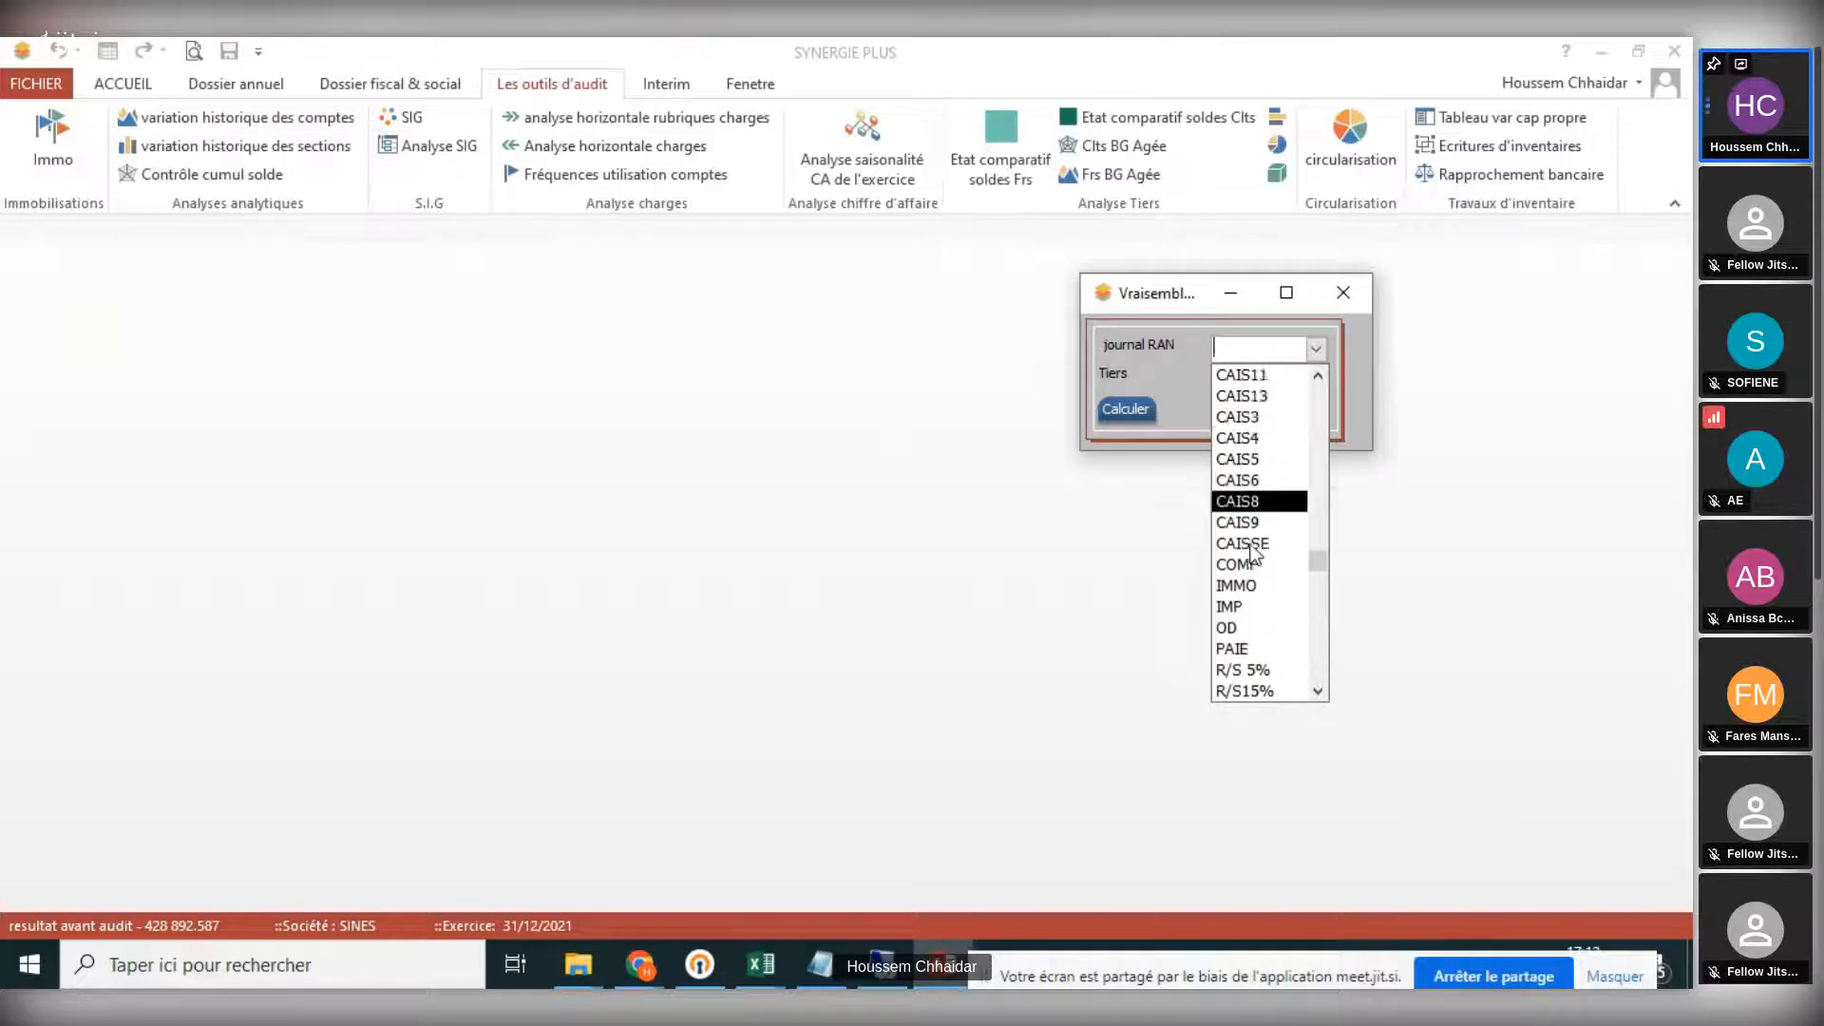
scroll(1251, 550, up, 1)
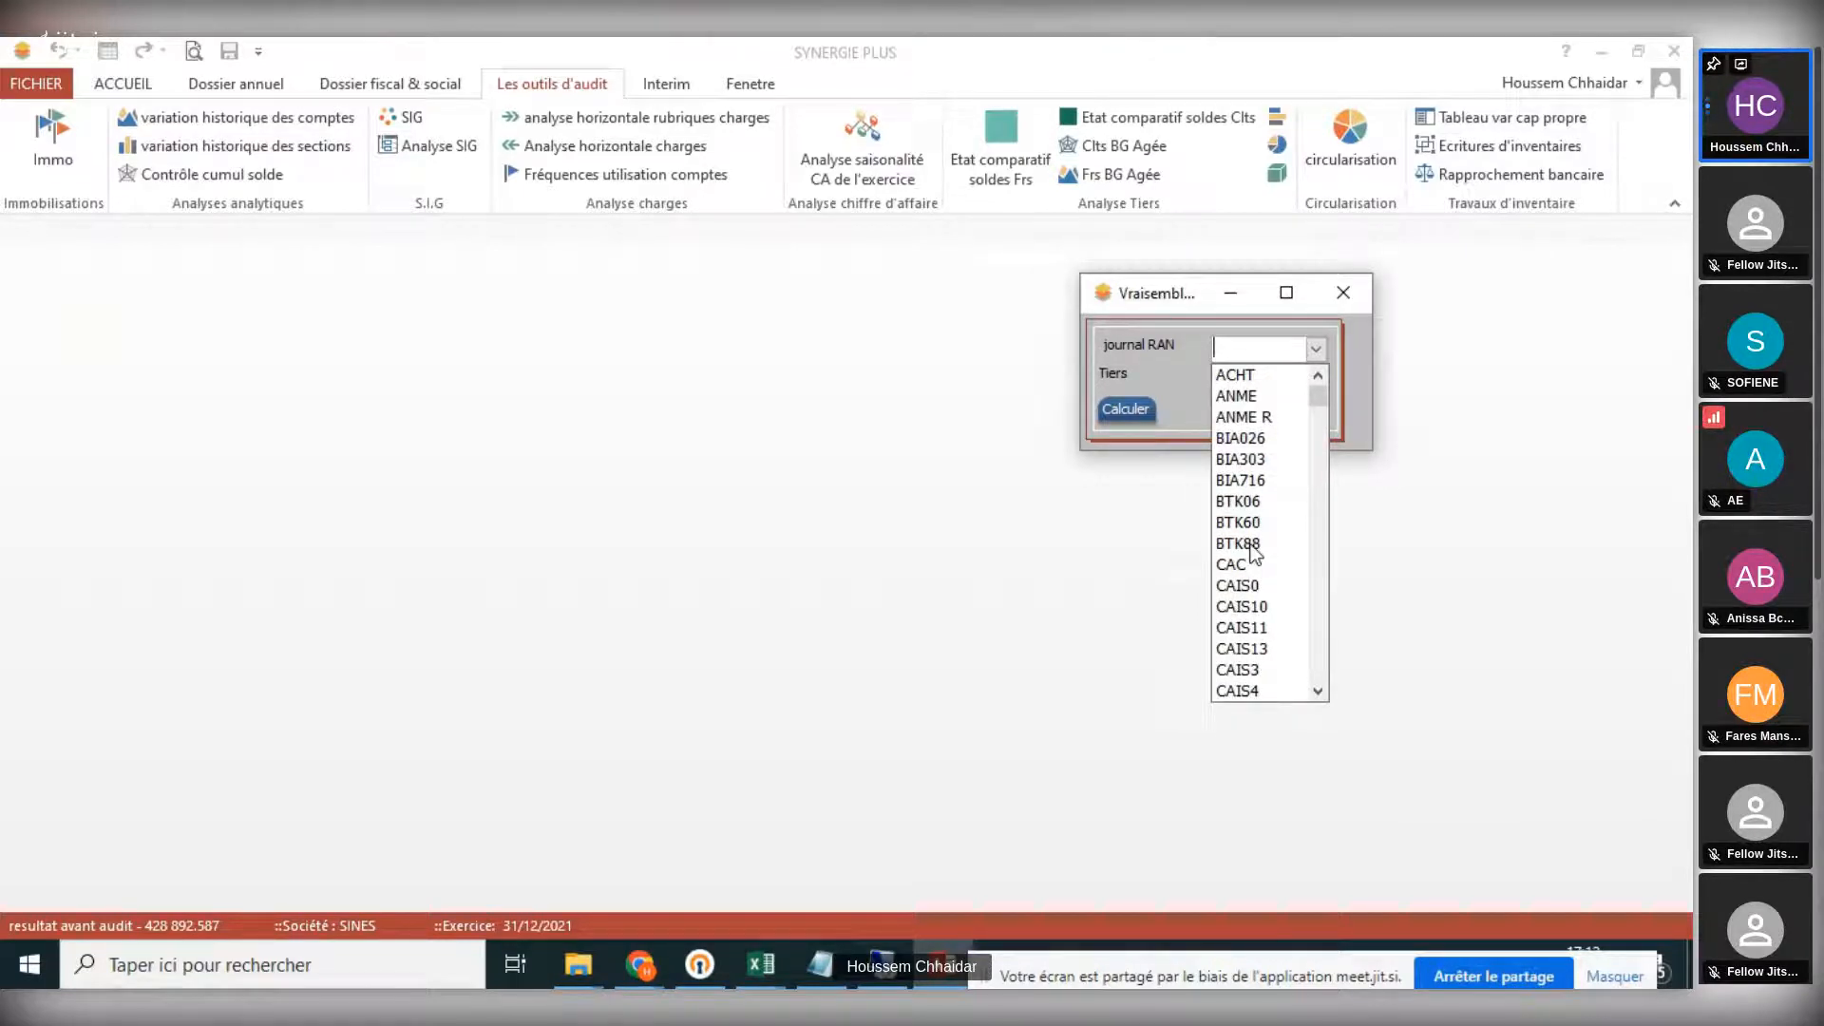
scroll(1254, 553, down, 4)
scroll(1258, 470, up, 4)
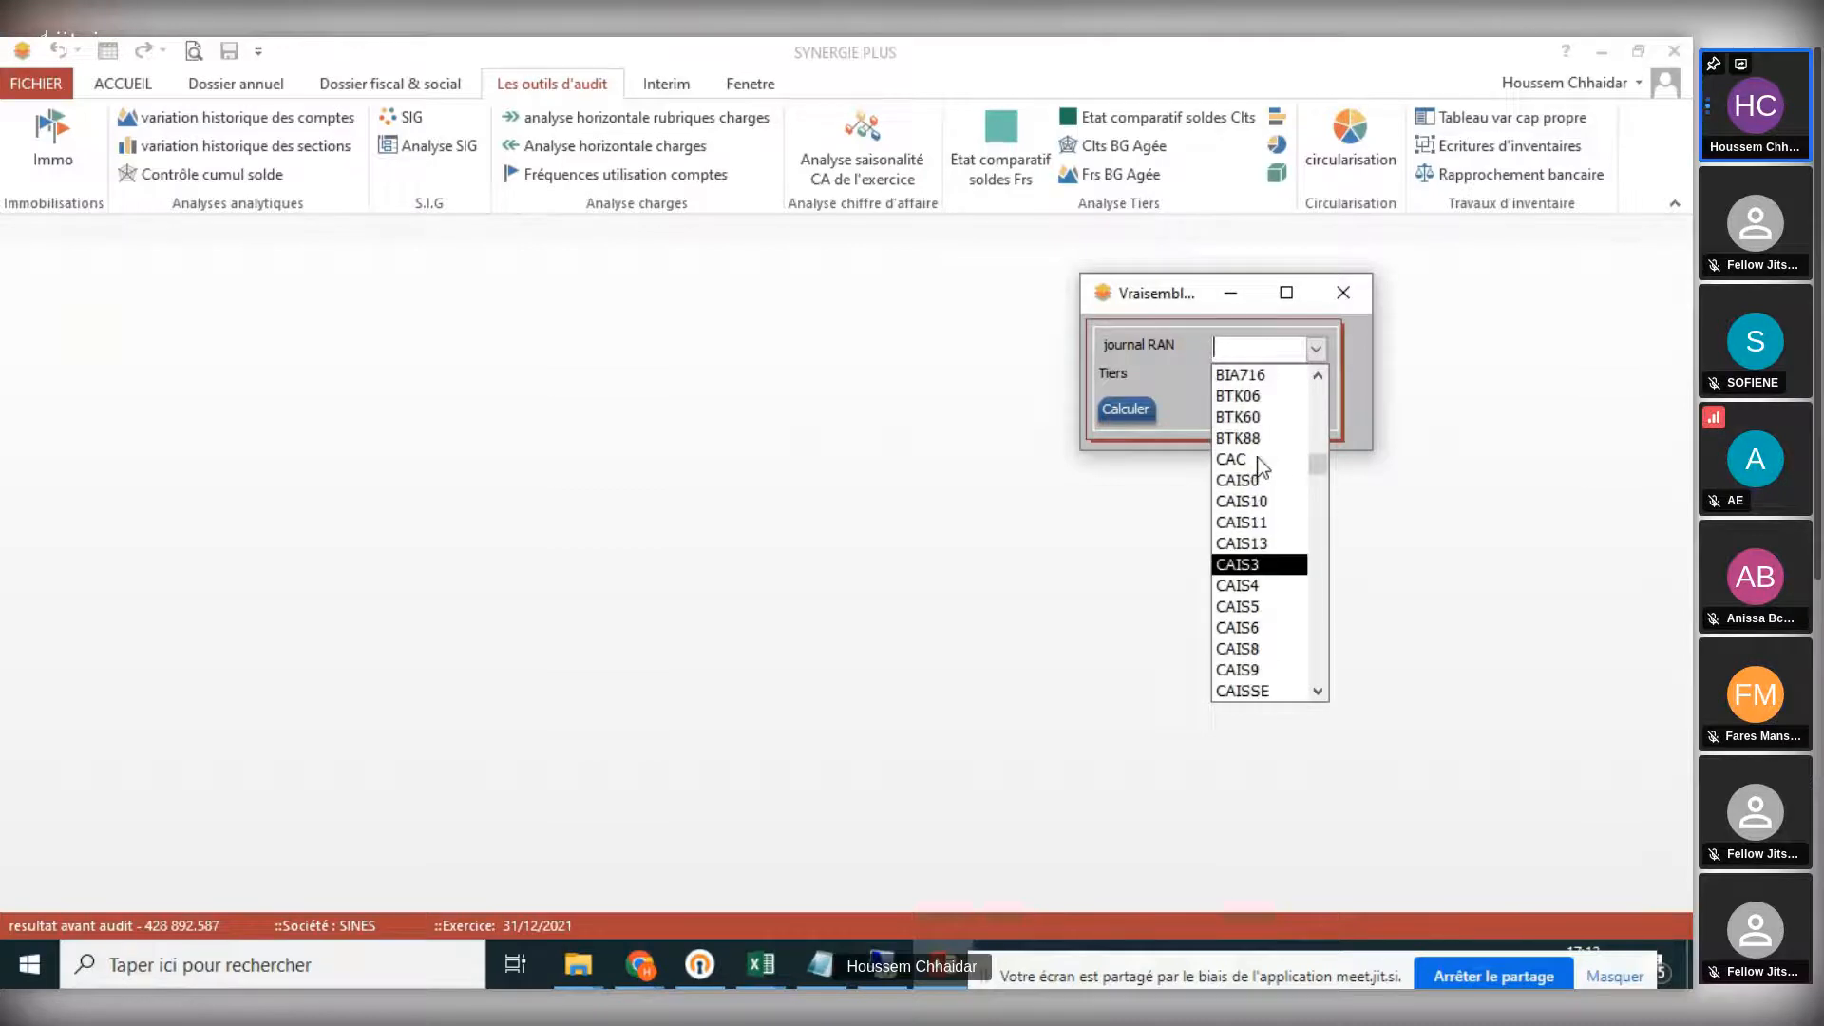
scroll(1254, 513, down, 6)
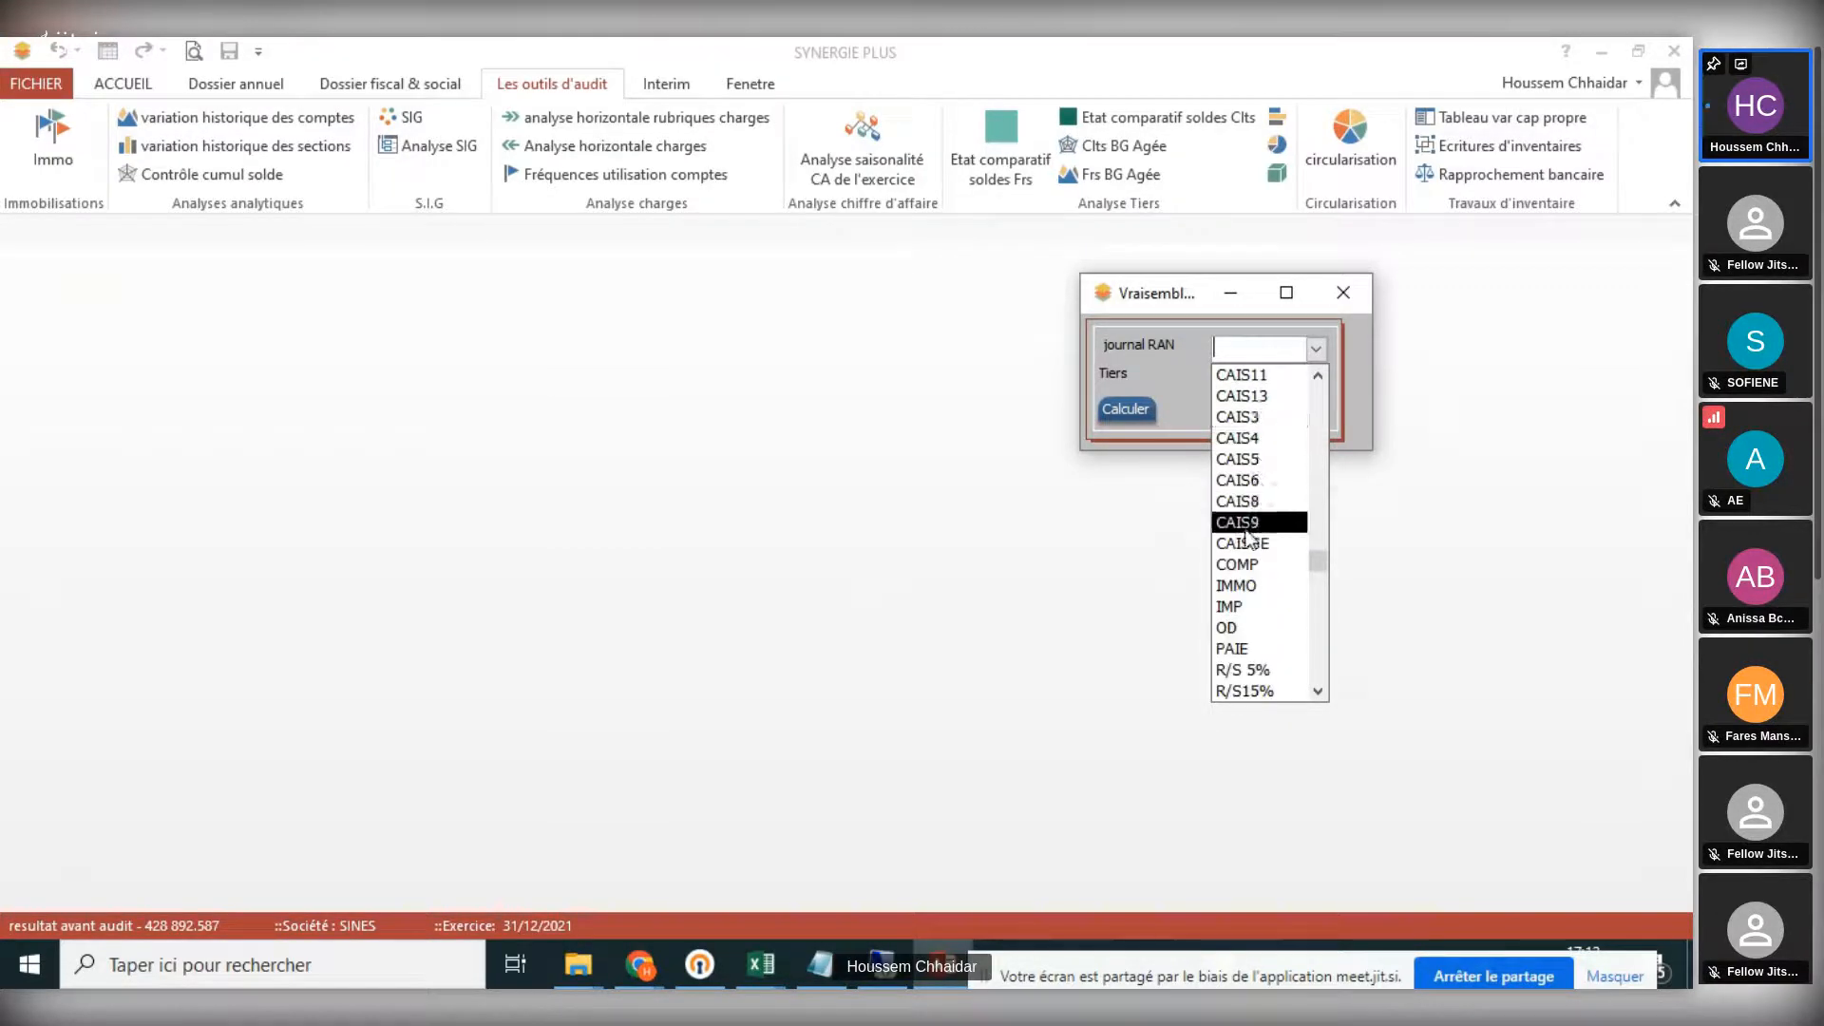
scroll(1244, 561, down, 2)
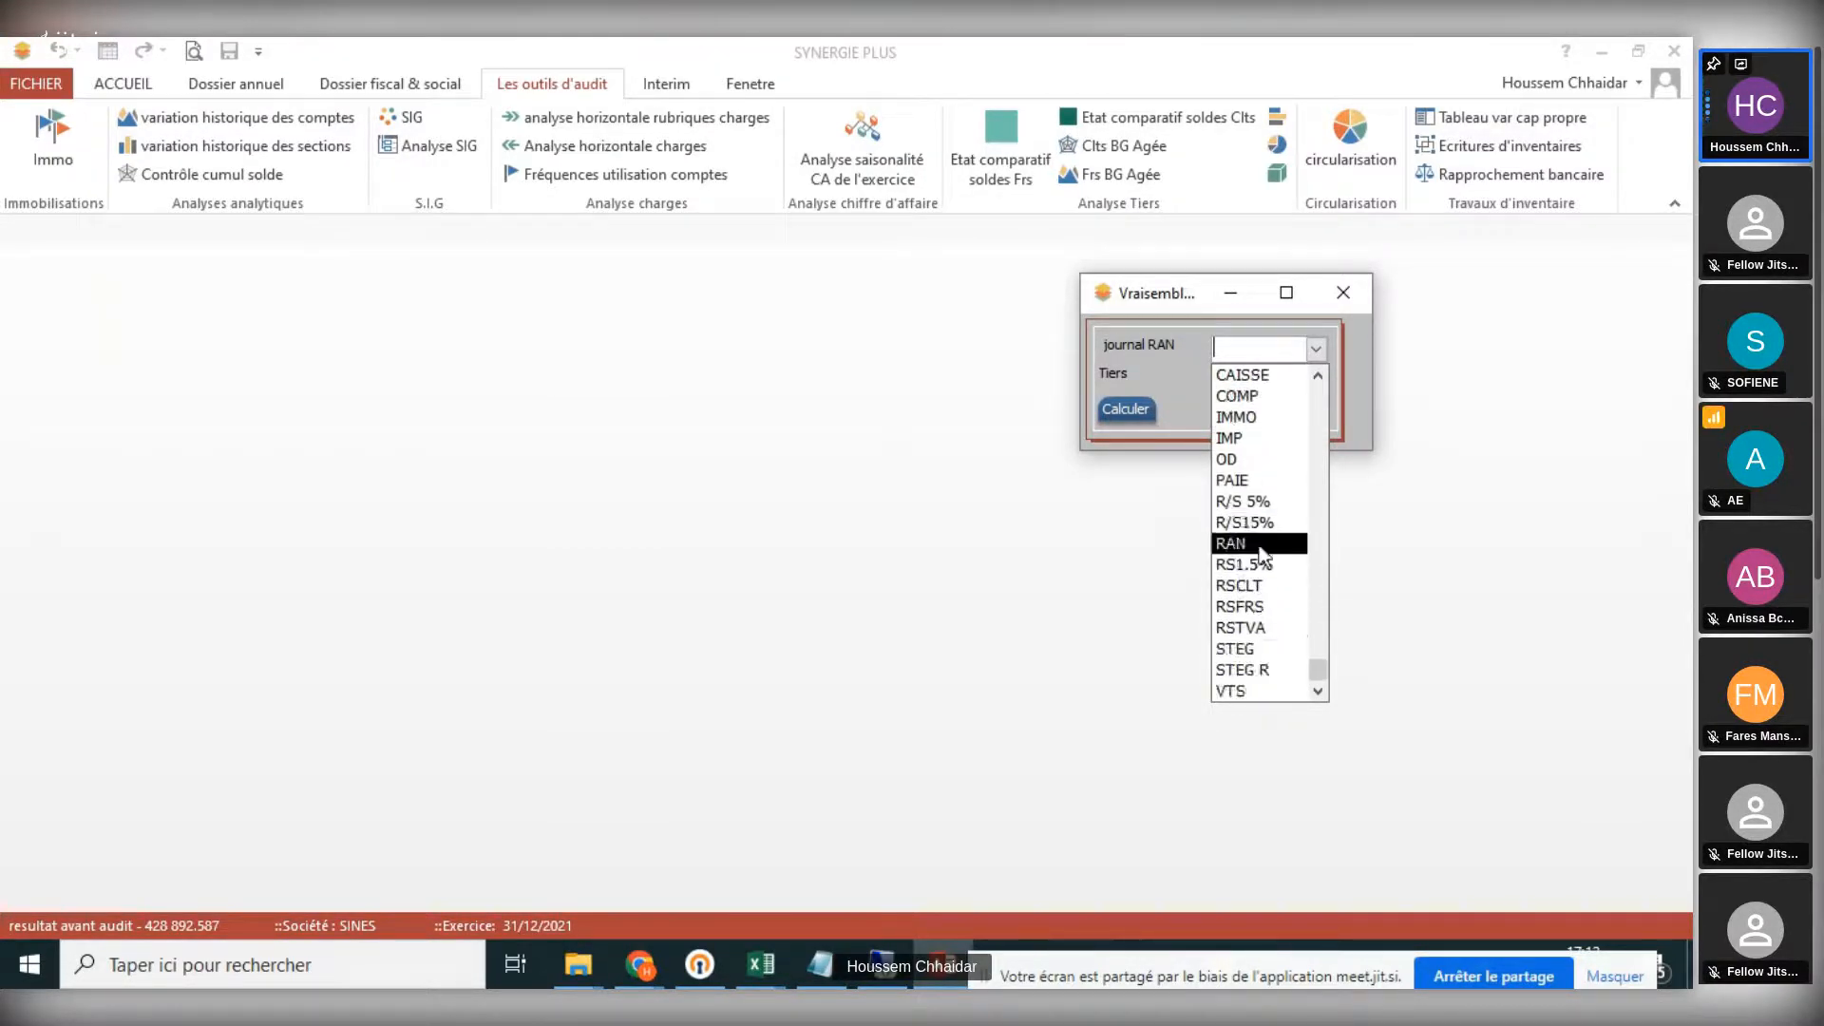
click(1234, 538)
click(1317, 378)
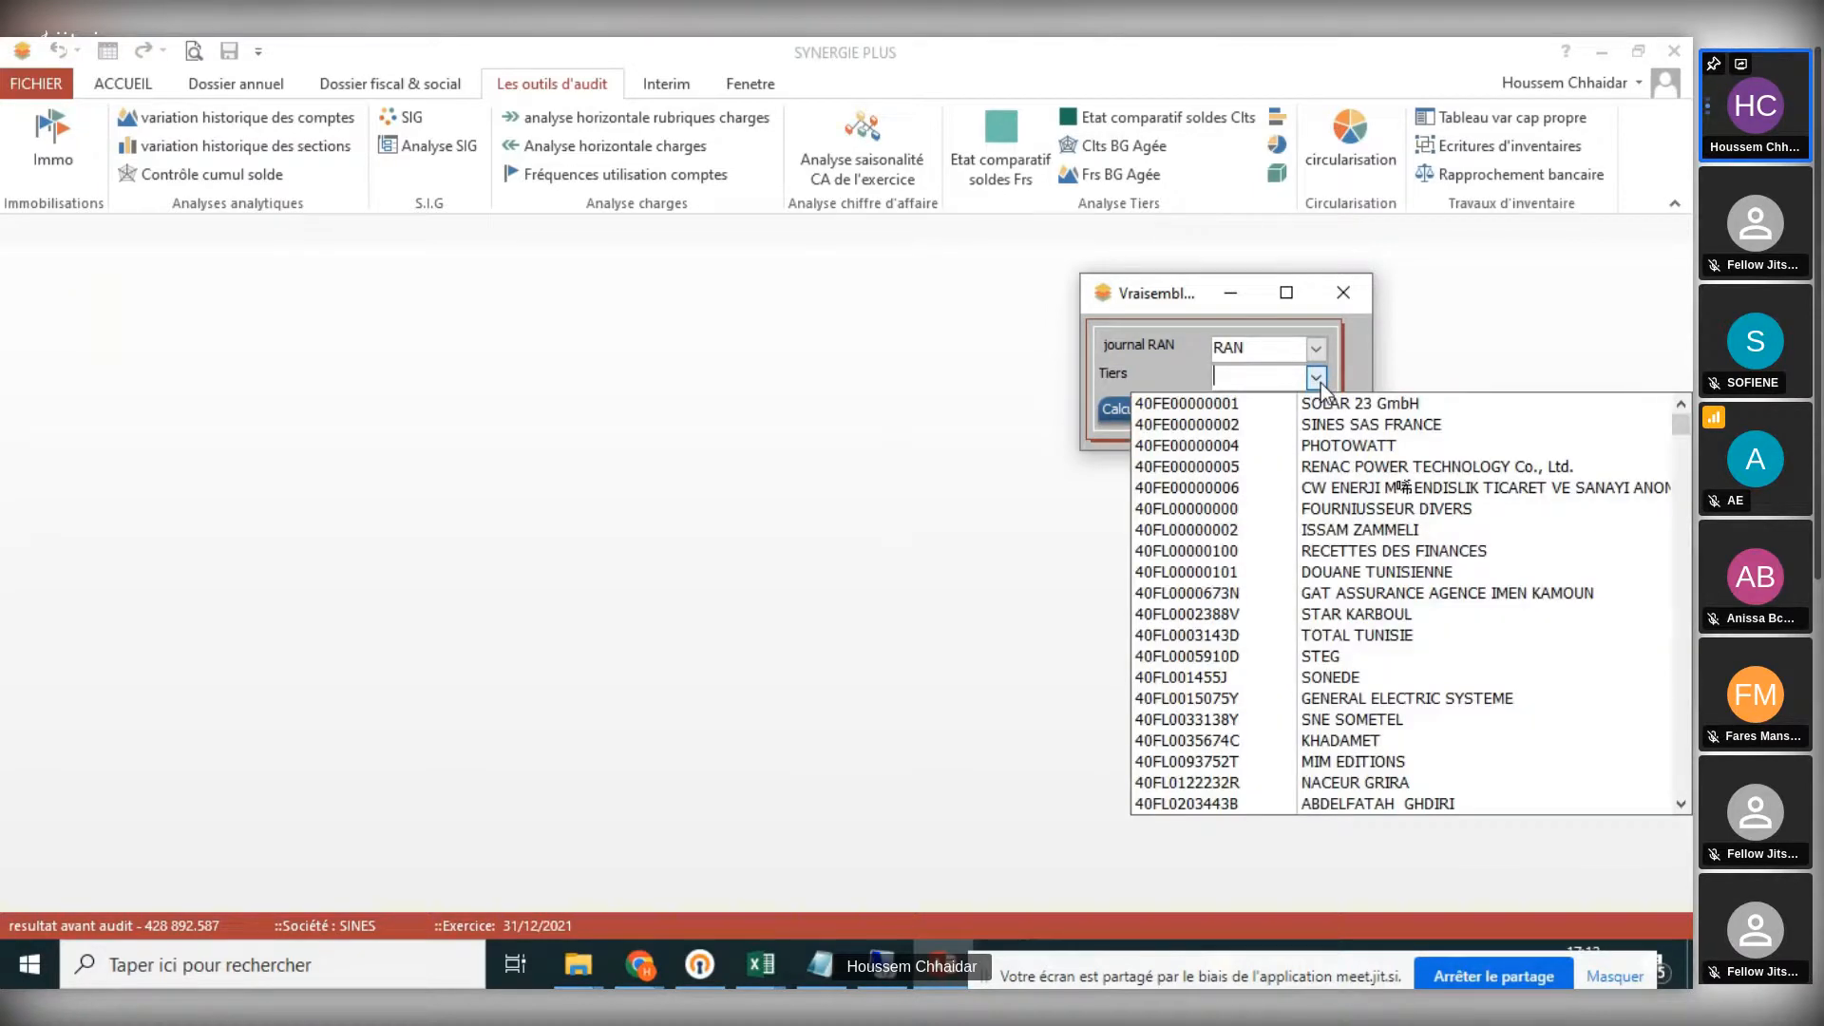